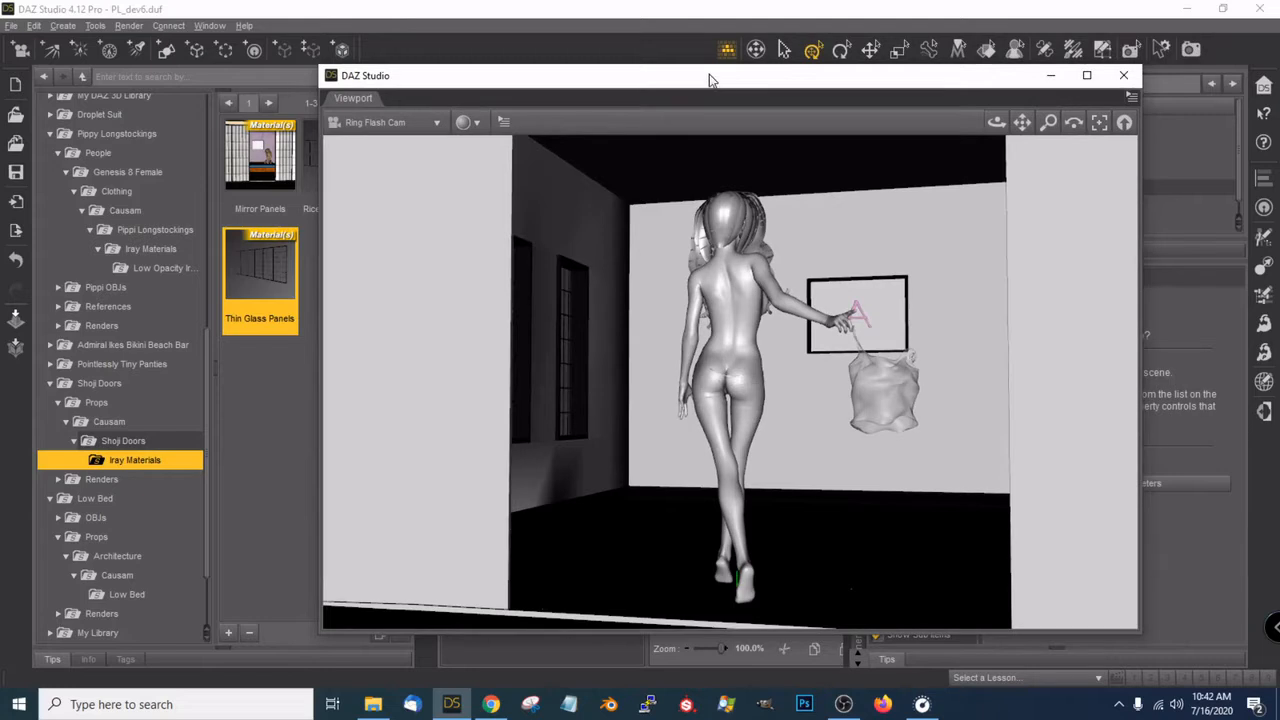
Move the floating viewport clear of the Scene list and hide the Tea House Group
drag(165, 463, 406, 252)
drag(548, 83, 612, 66)
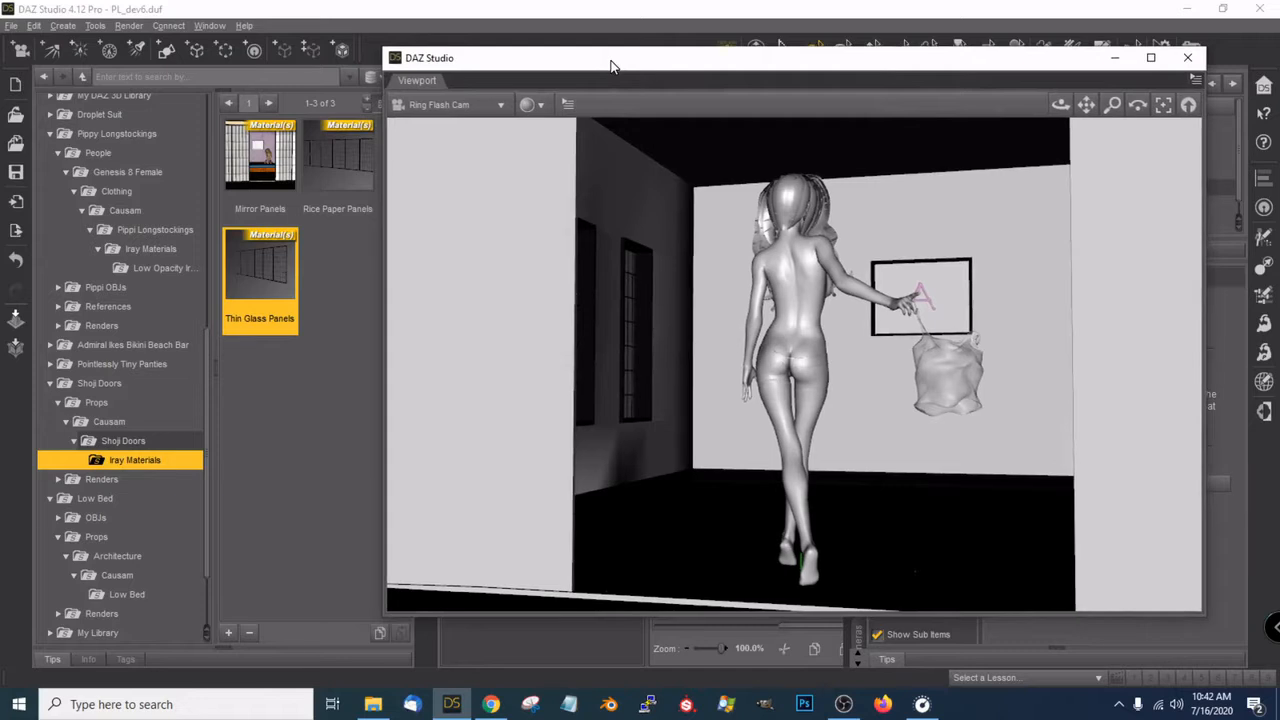
drag(670, 65, 324, 65)
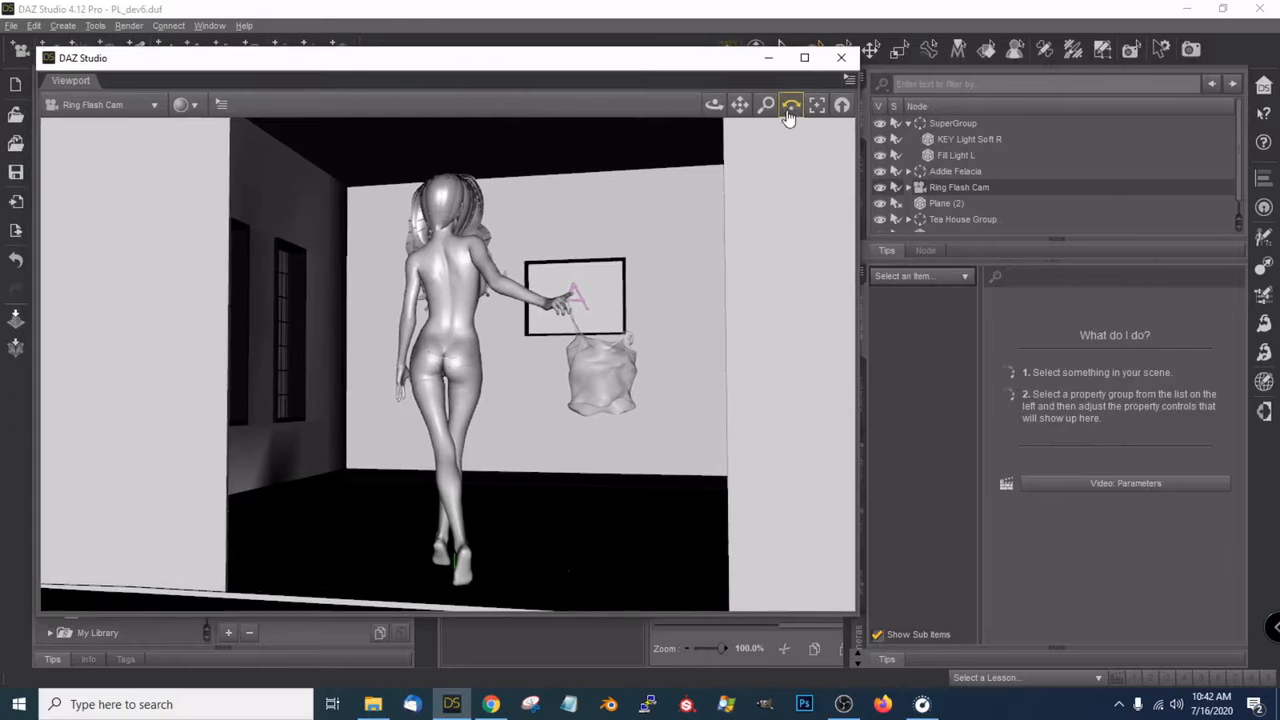
scroll(1037, 169, down, 1)
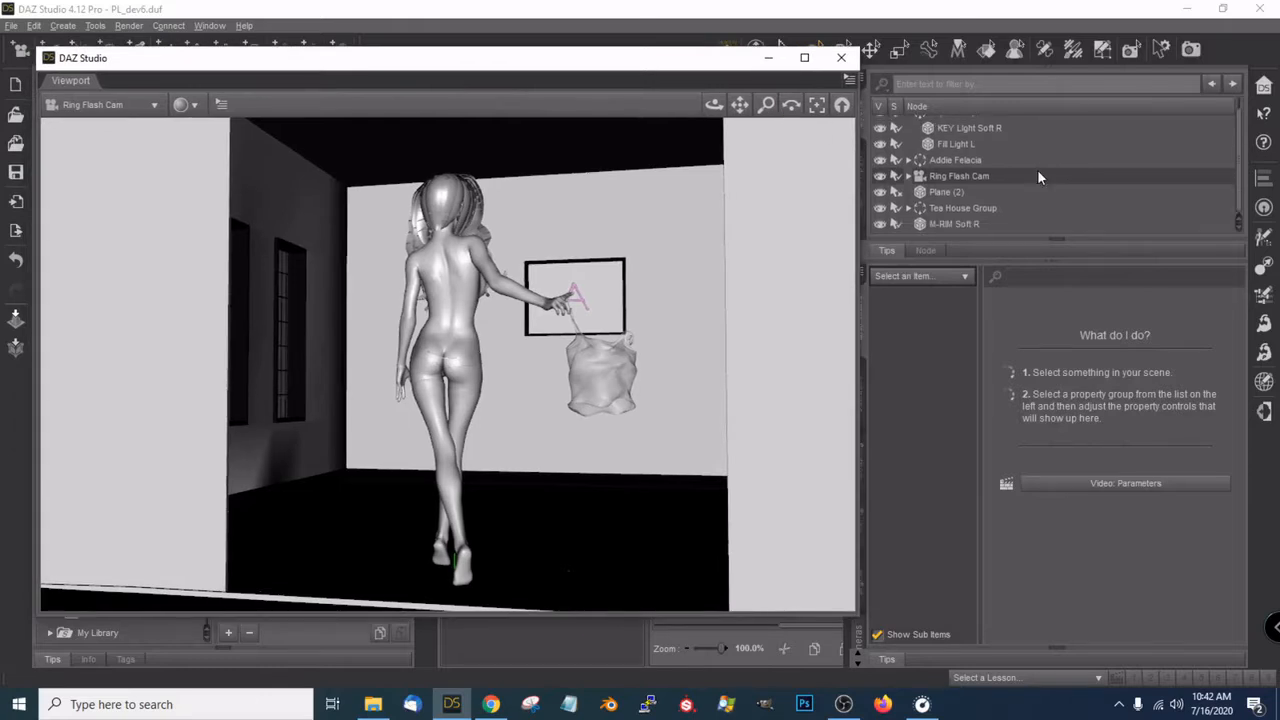
drag(603, 65, 600, 80)
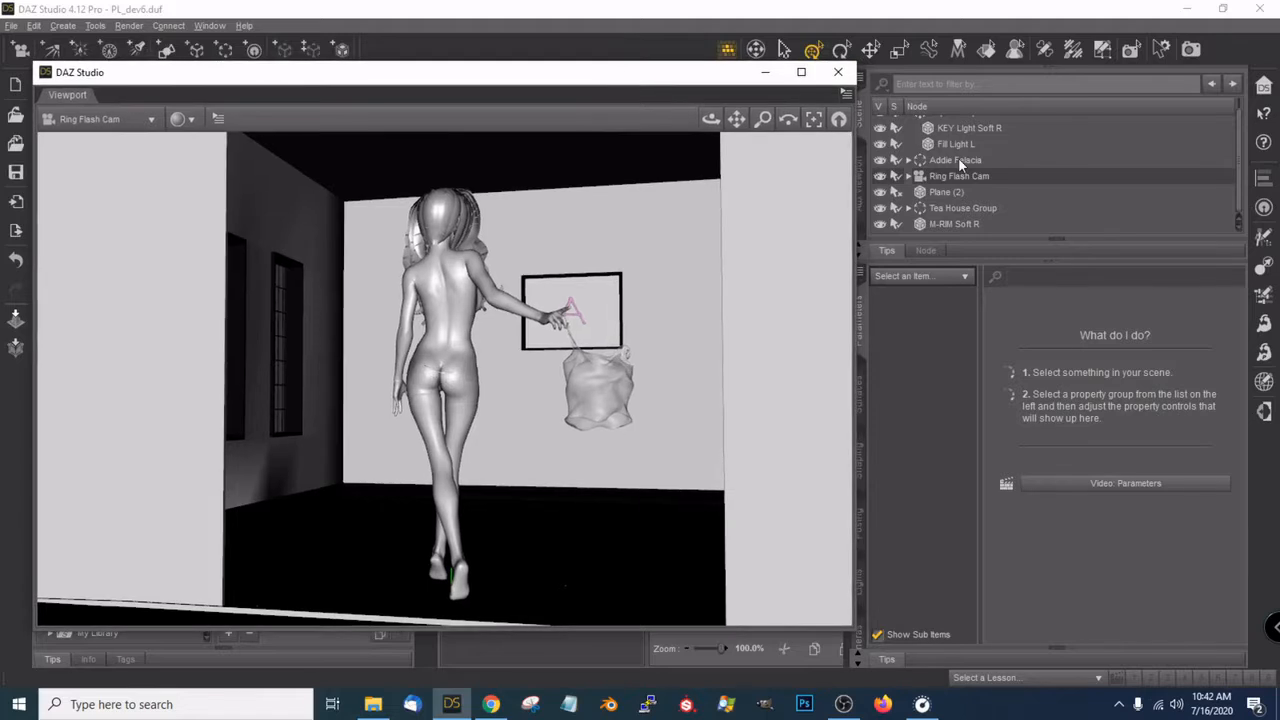
click(881, 209)
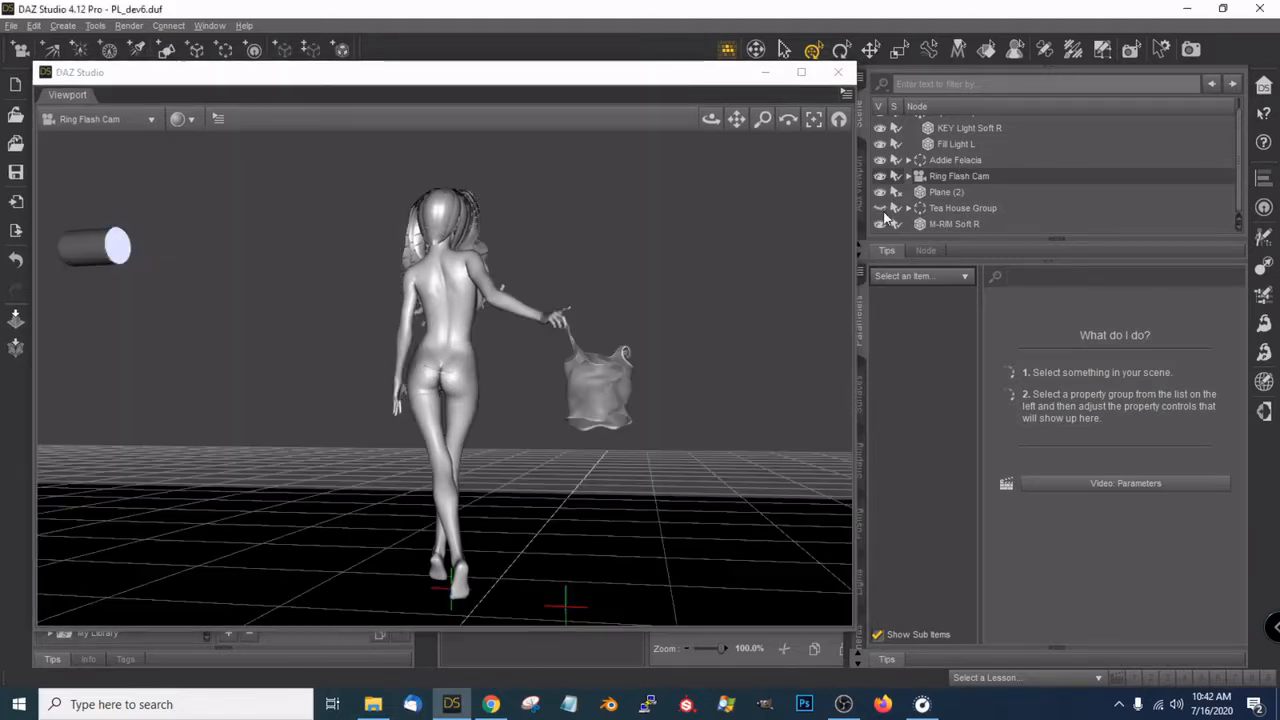
scroll(709, 285, down, 5)
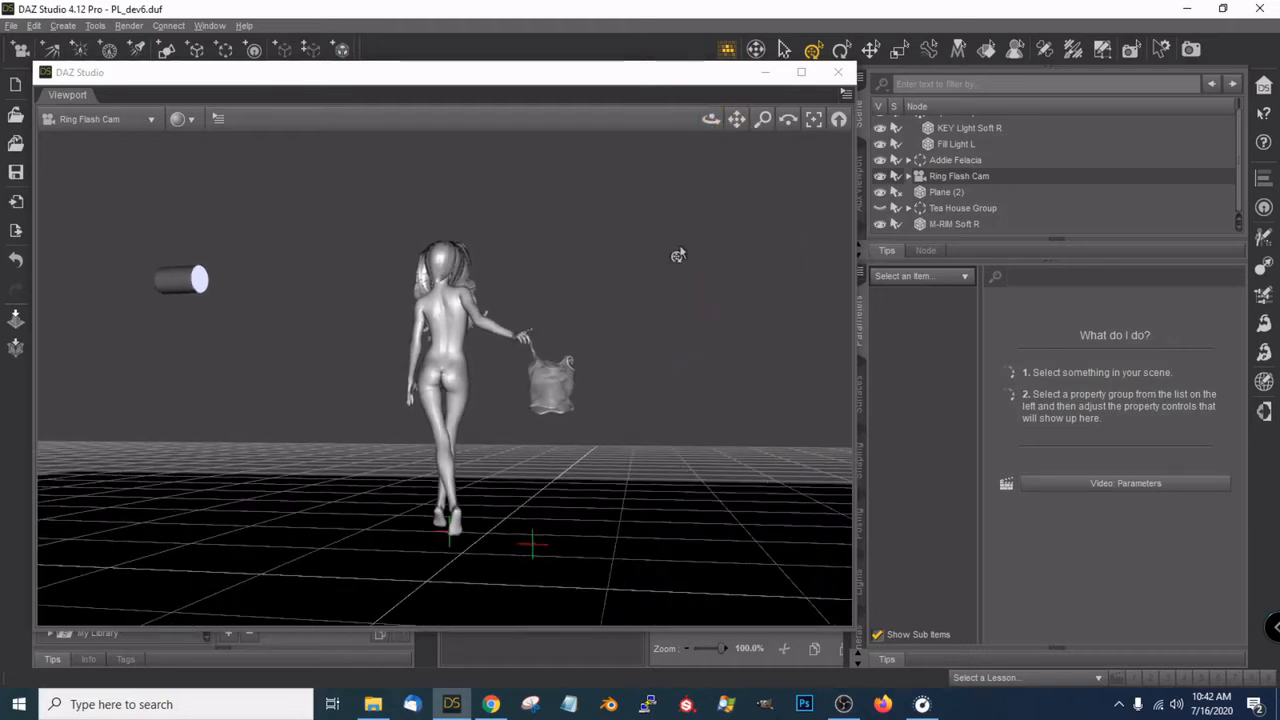
click(34, 26)
click(60, 45)
click(34, 26)
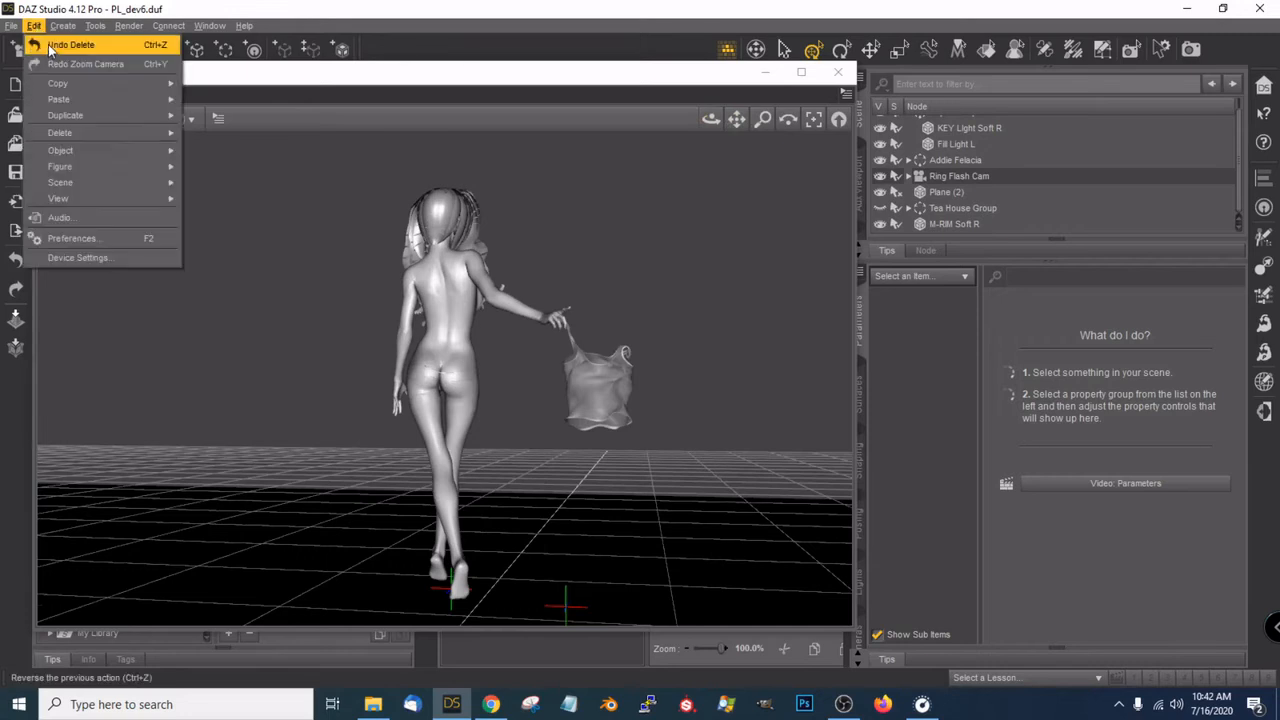
click(183, 74)
Switch the viewport from the Ring Flash Cam to Perspective View and orbit around the figure holding the garment
click(134, 122)
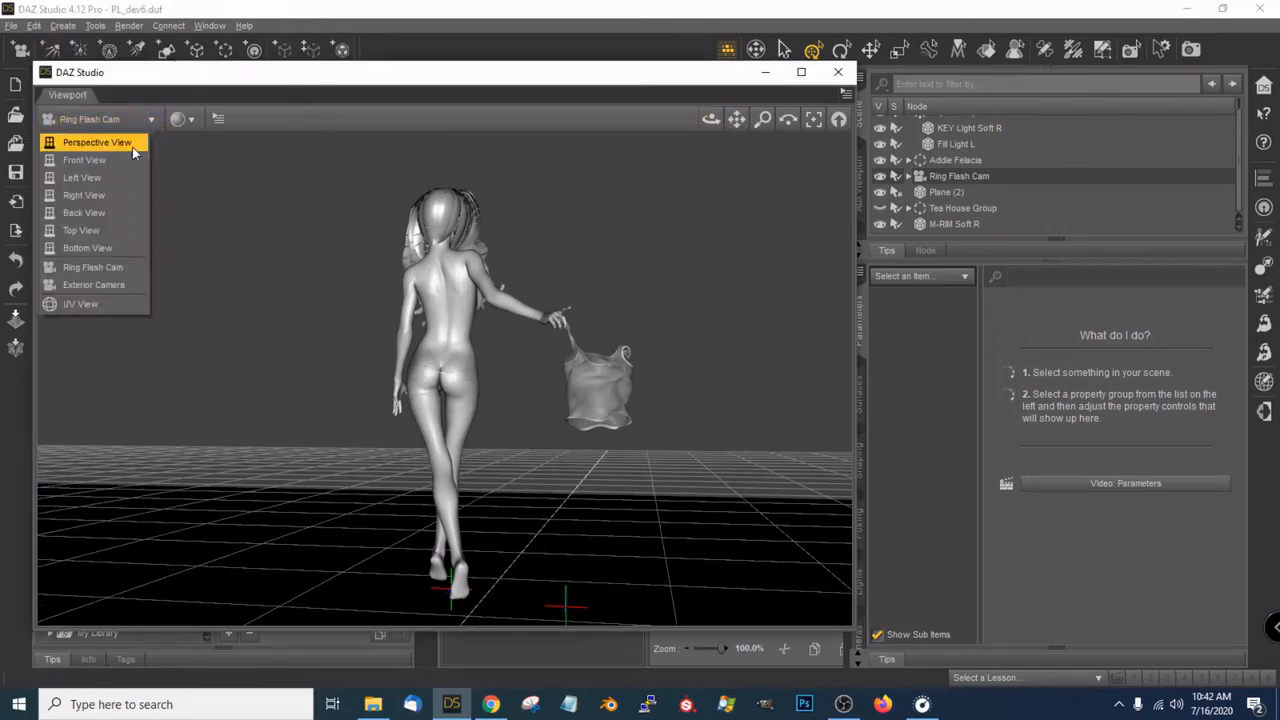
click(128, 143)
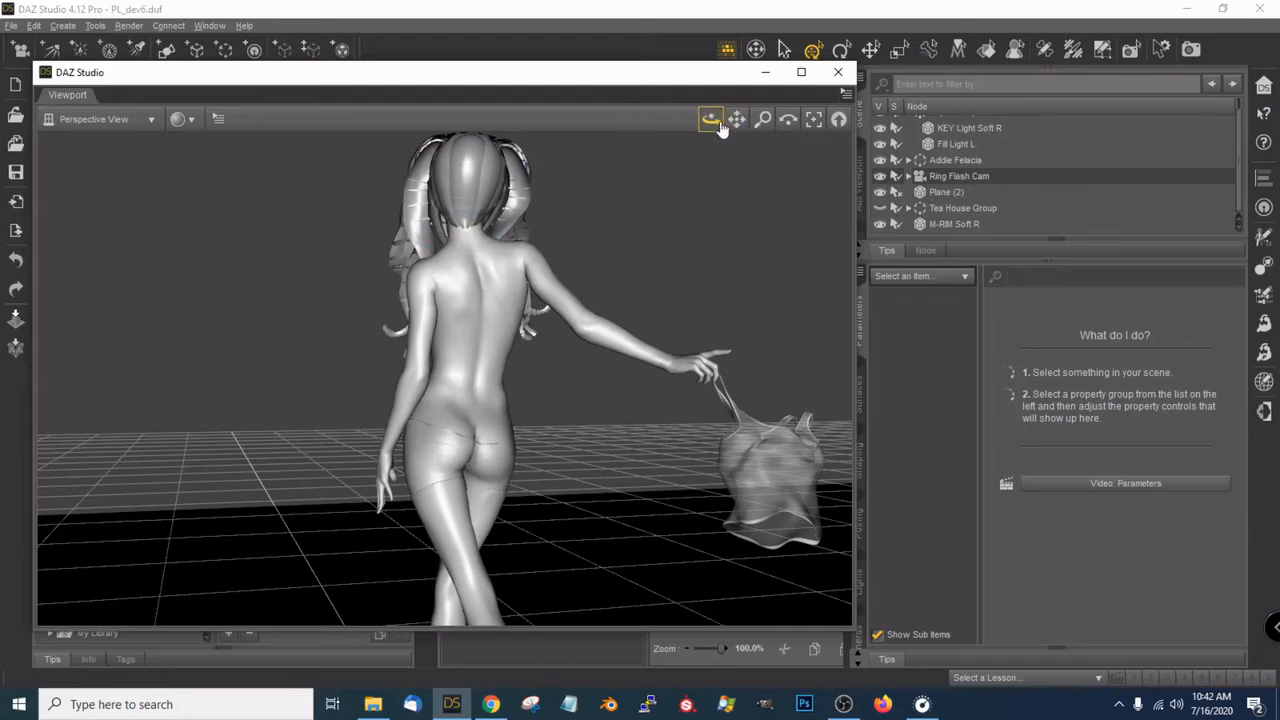
drag(711, 119, 462, 130)
scroll(176, 400, down, 3)
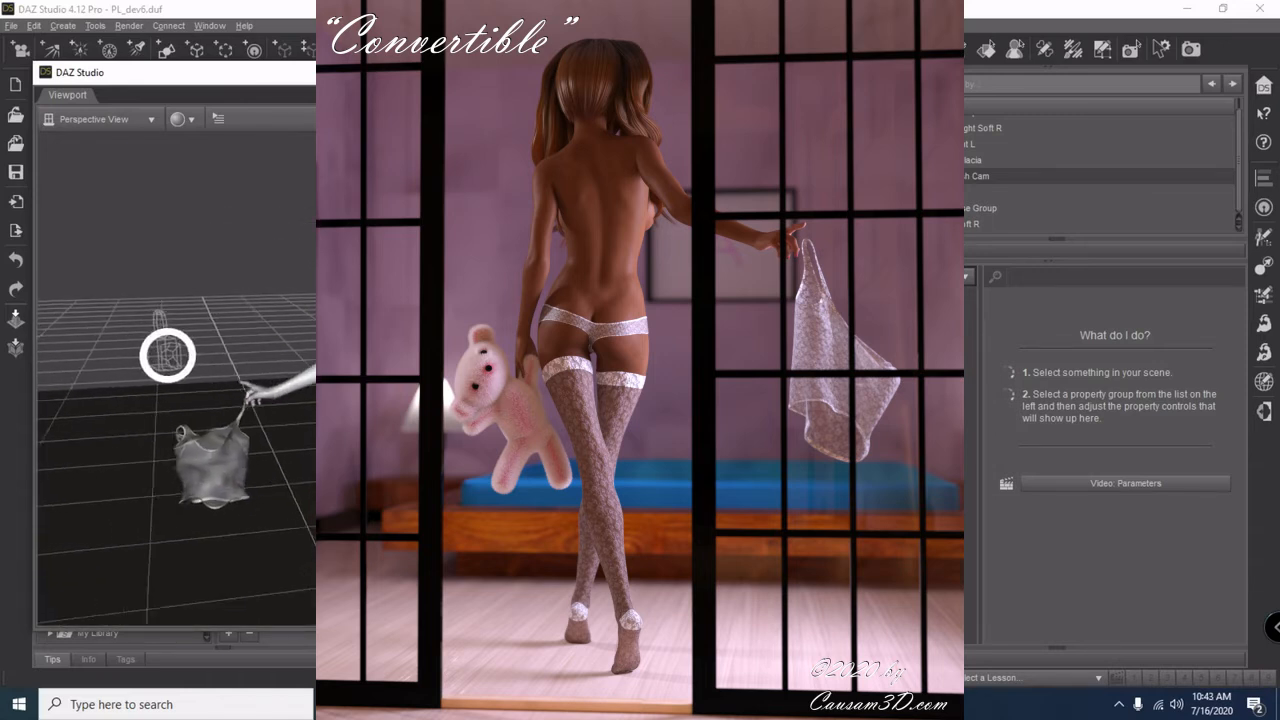
drag(172, 356, 38, 430)
drag(618, 77, 705, 31)
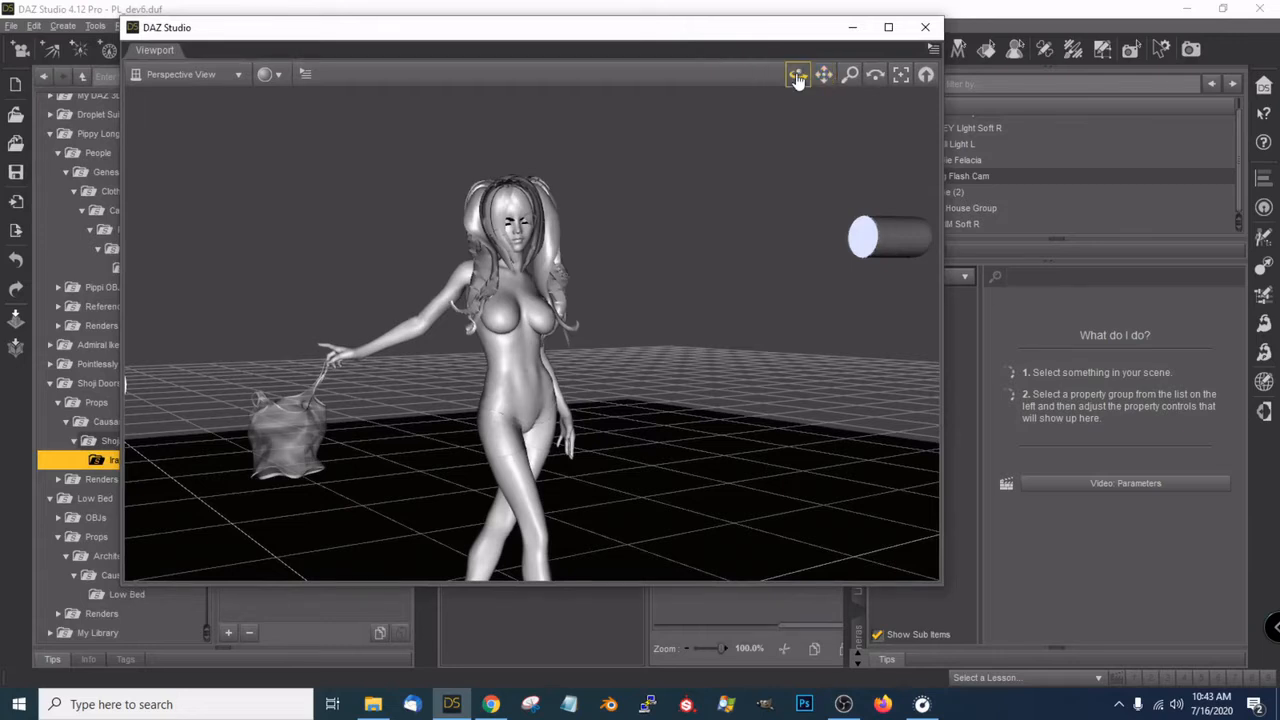
drag(124, 386, 566, 252)
drag(763, 37, 661, 39)
Briefly show and rehide the Tea House Group, and examine the figure and the held garment from behind and in front
click(881, 210)
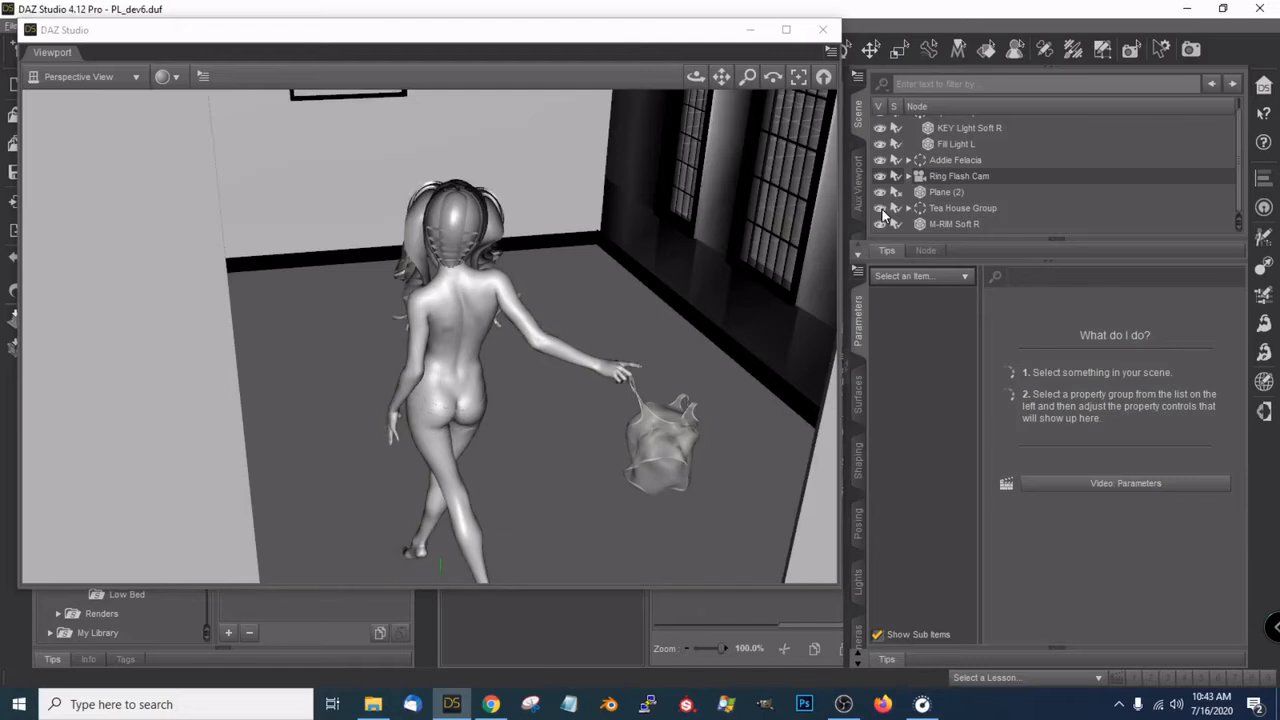
click(881, 210)
drag(766, 234, 710, 135)
mouse_move(698, 85)
mouse_down()
mouse_move(636, 38)
mouse_move(699, 88)
mouse_up()
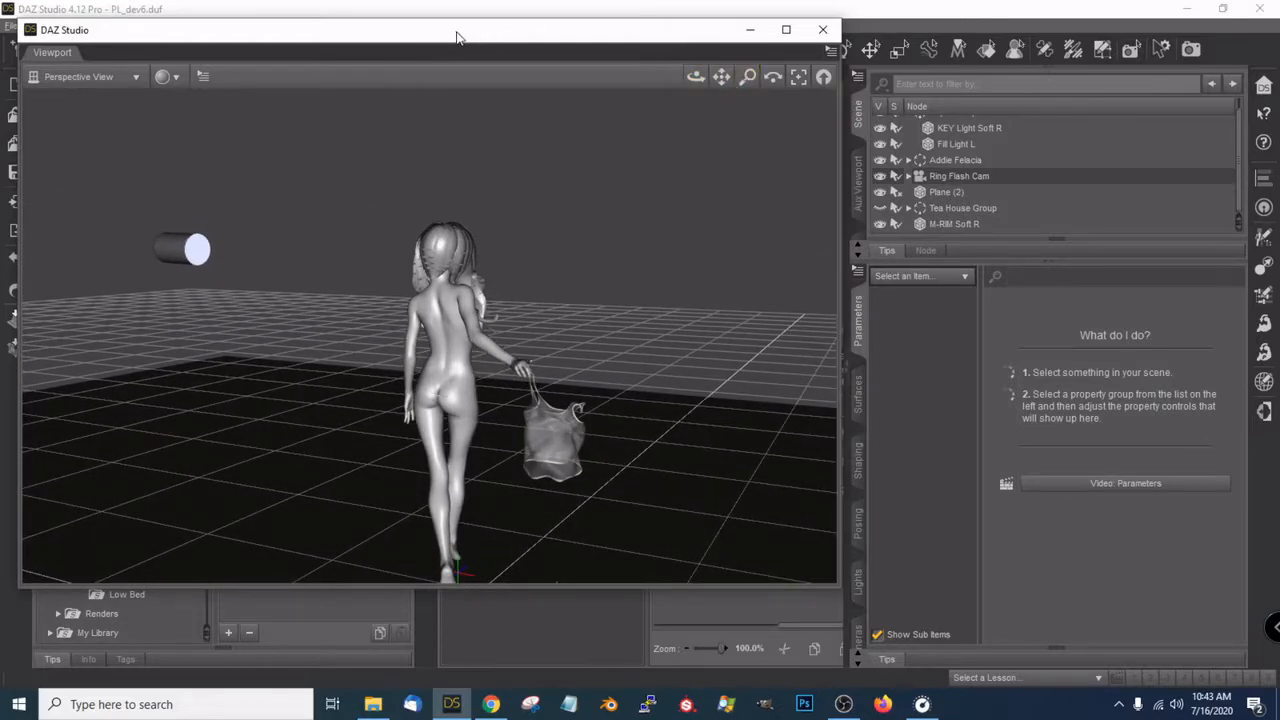
mouse_move(437, 35)
mouse_down()
mouse_move(680, 50)
mouse_move(684, 30)
mouse_move(560, 37)
mouse_move(515, 70)
mouse_move(576, 16)
mouse_move(451, 40)
mouse_up()
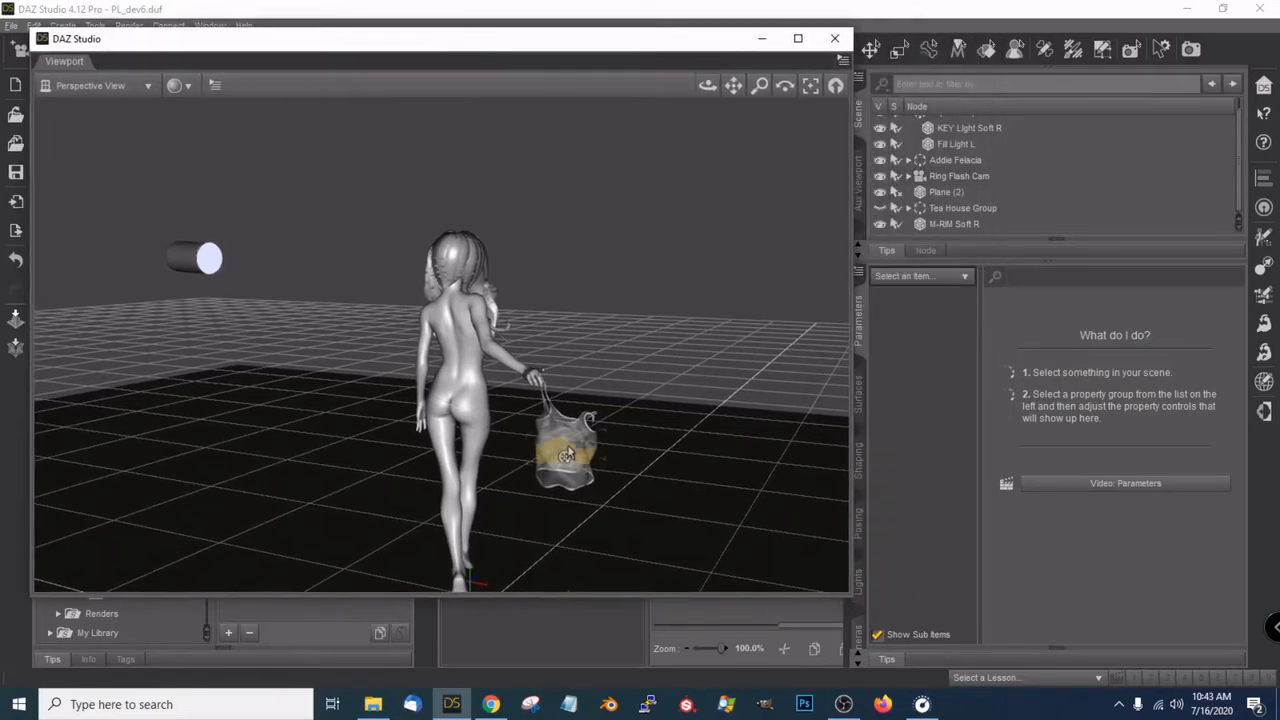
drag(707, 95, 620, 92)
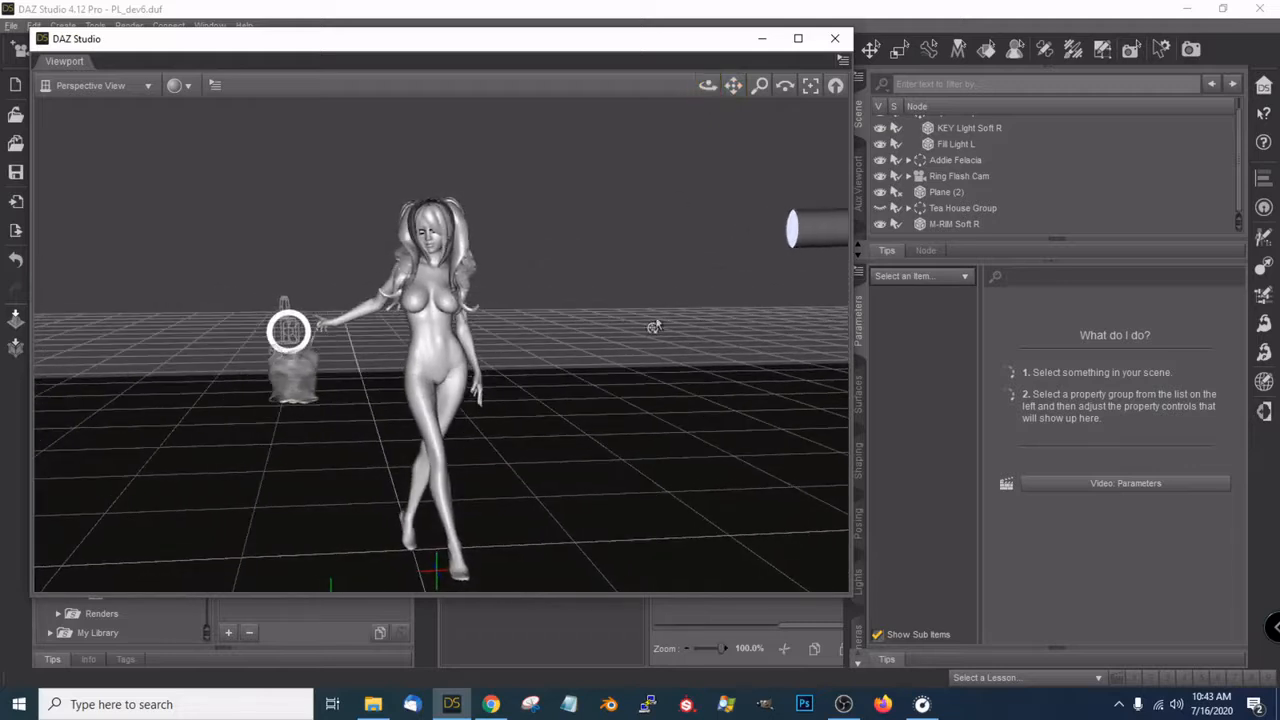
scroll(653, 327, up, 5)
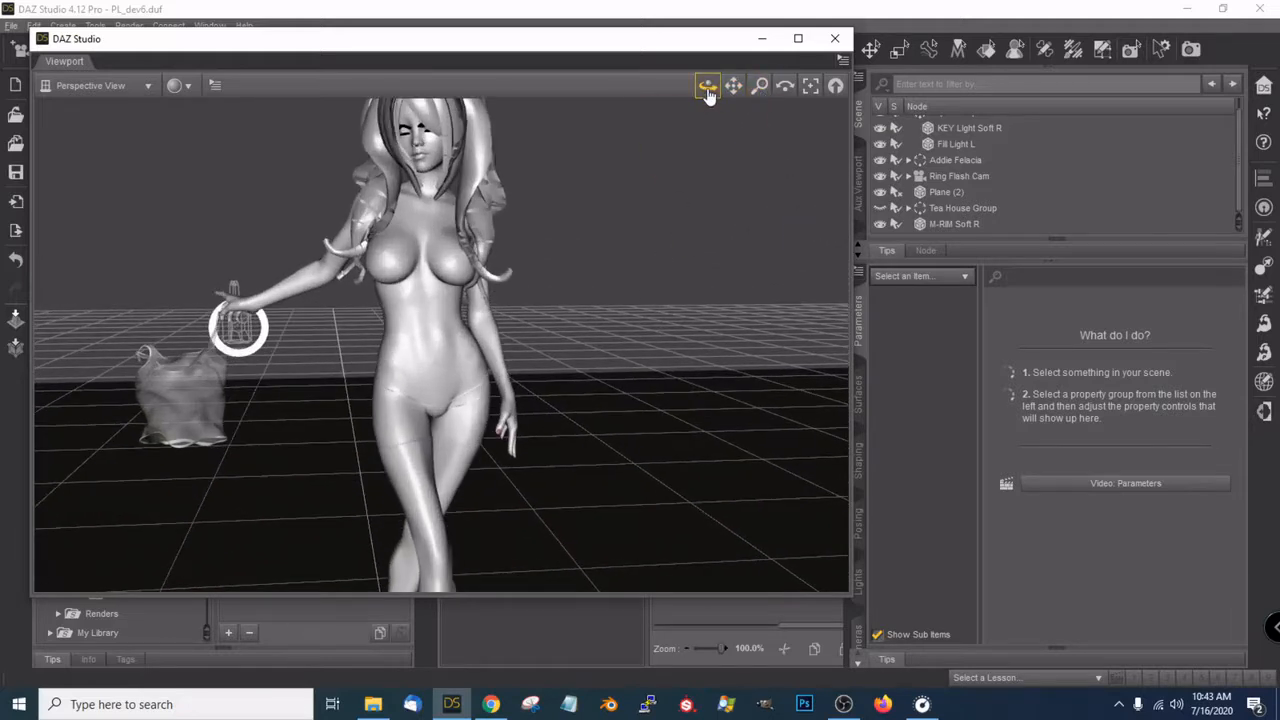
drag(707, 92, 650, 276)
scroll(650, 276, up, 5)
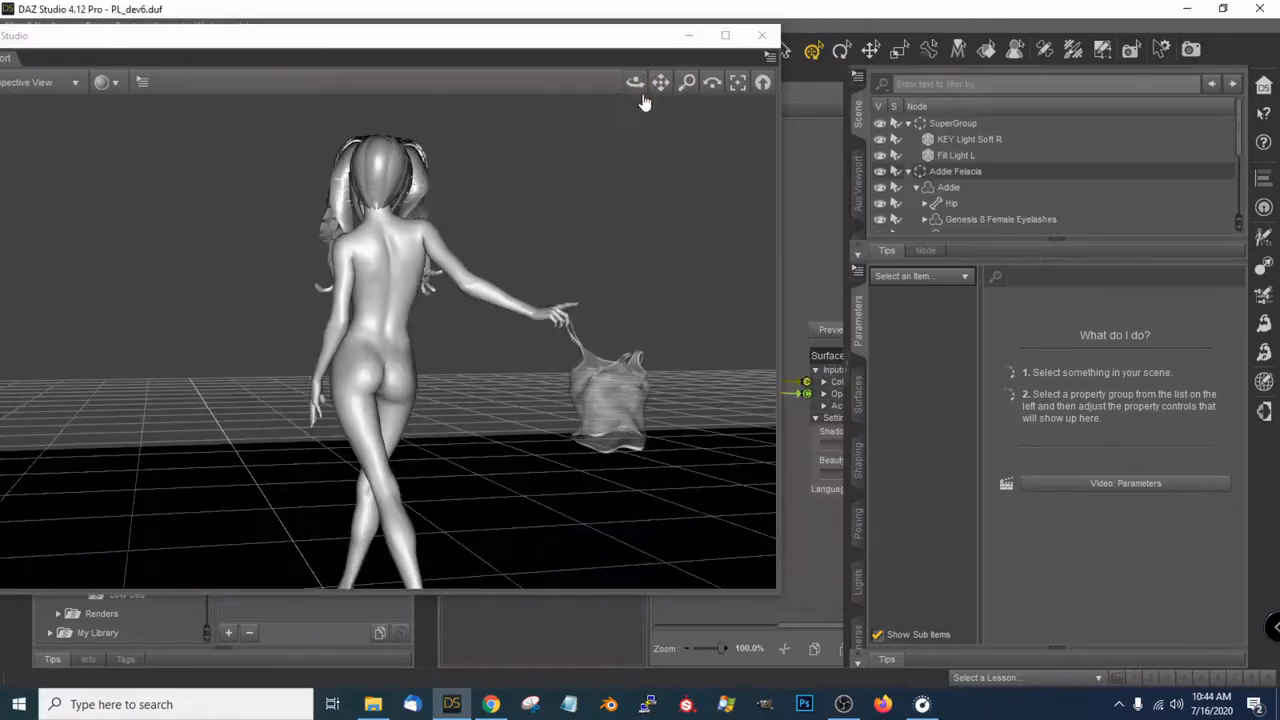
drag(635, 82, 685, 106)
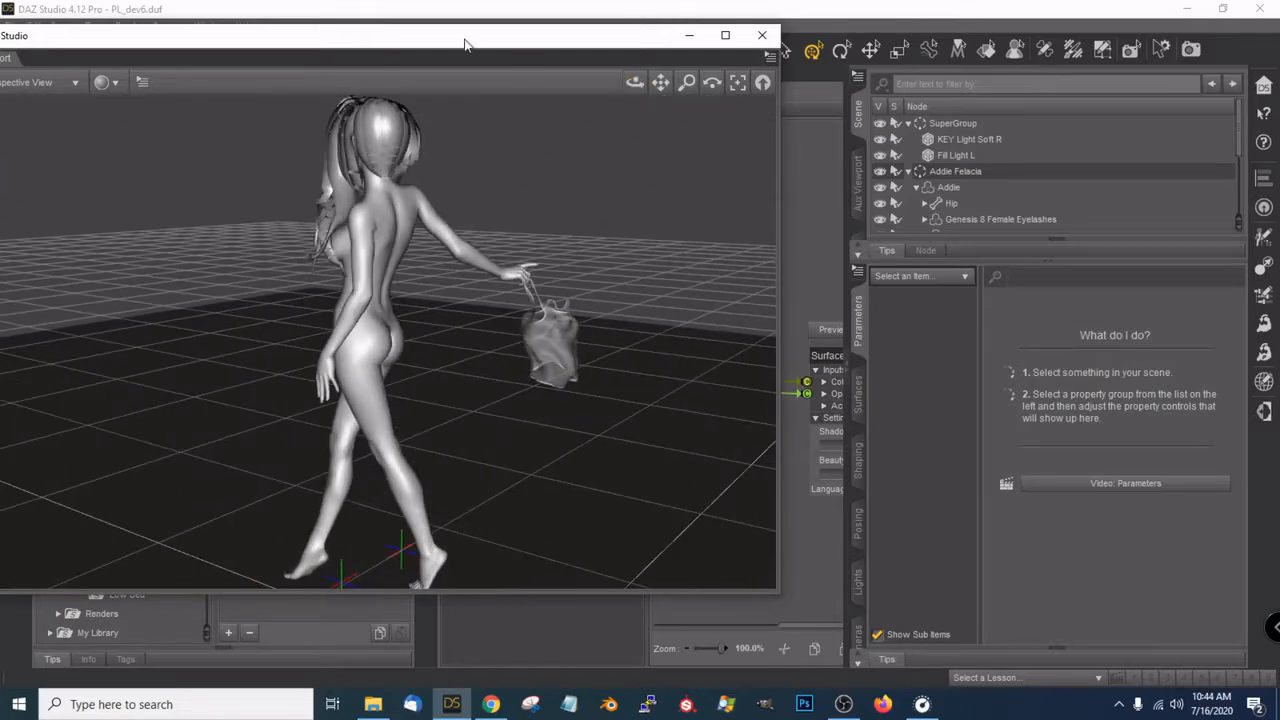
Select the Addie figure and display its G3F Pose group under Pose Controls
drag(463, 43, 461, 69)
click(946, 189)
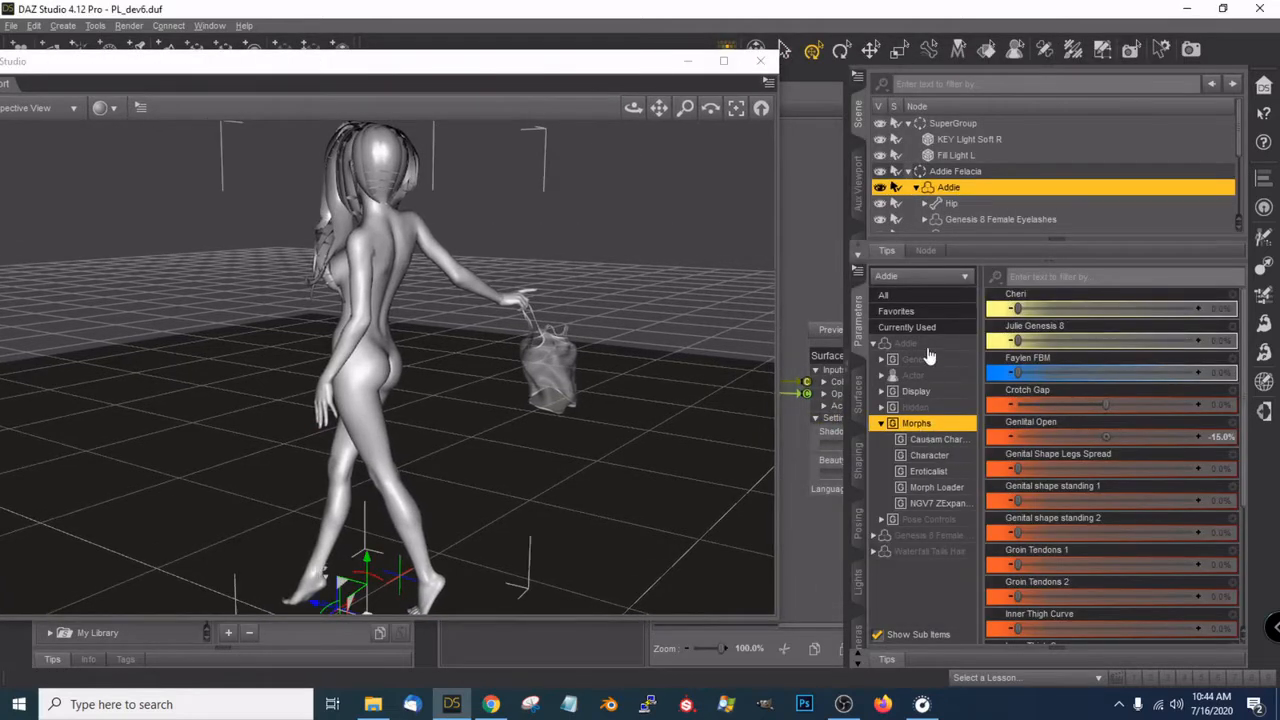
click(938, 522)
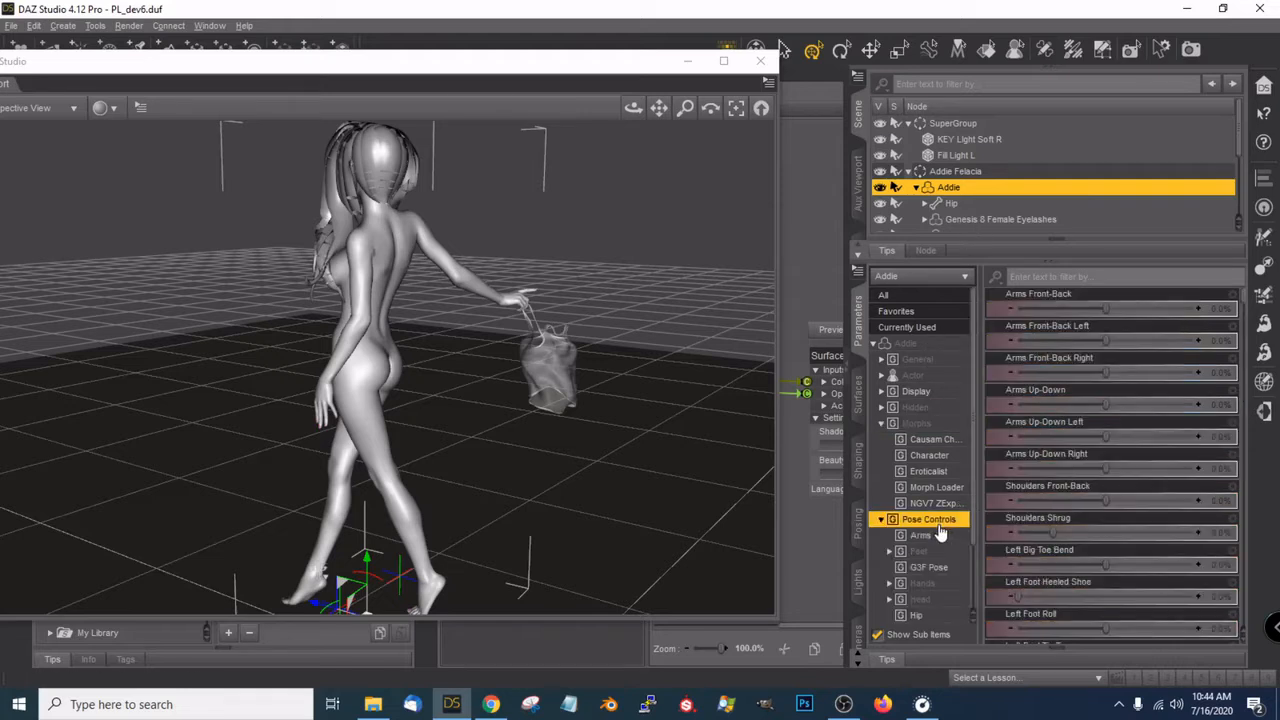
click(930, 567)
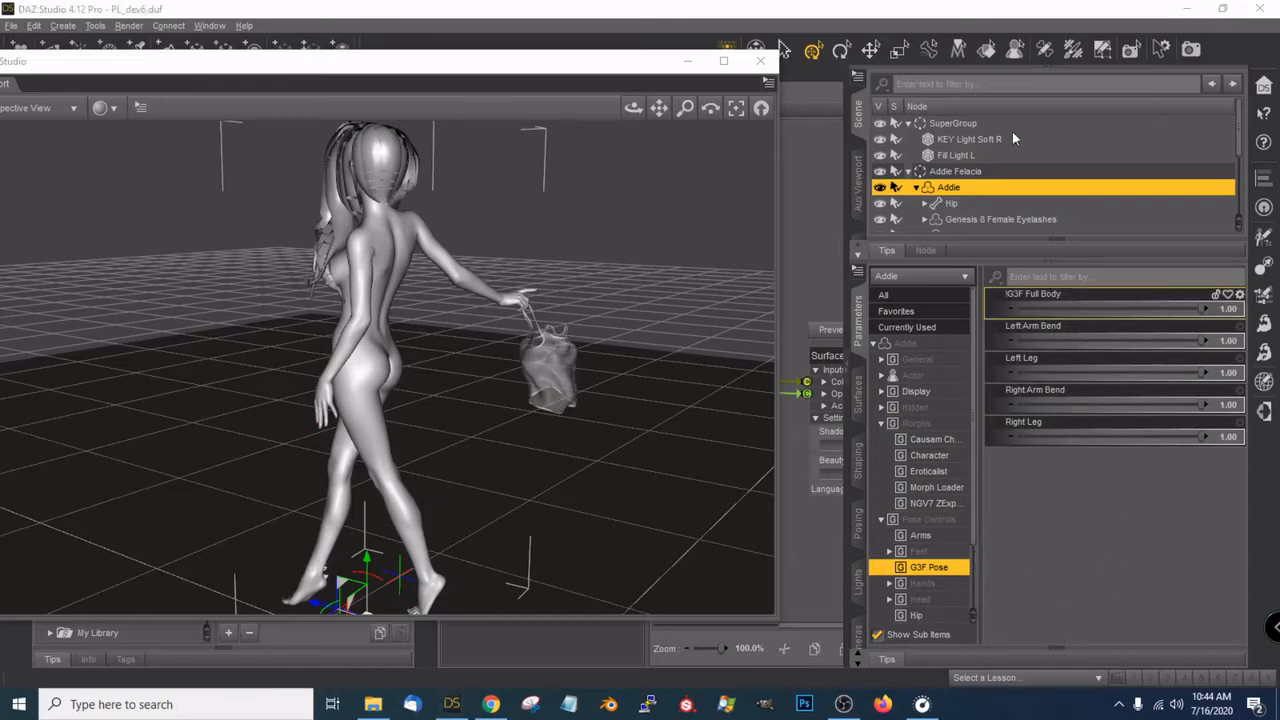
Test the !G3F Full Body pose dial on Addie, return it to 1.00 and check the pose from behind
drag(461, 70, 517, 23)
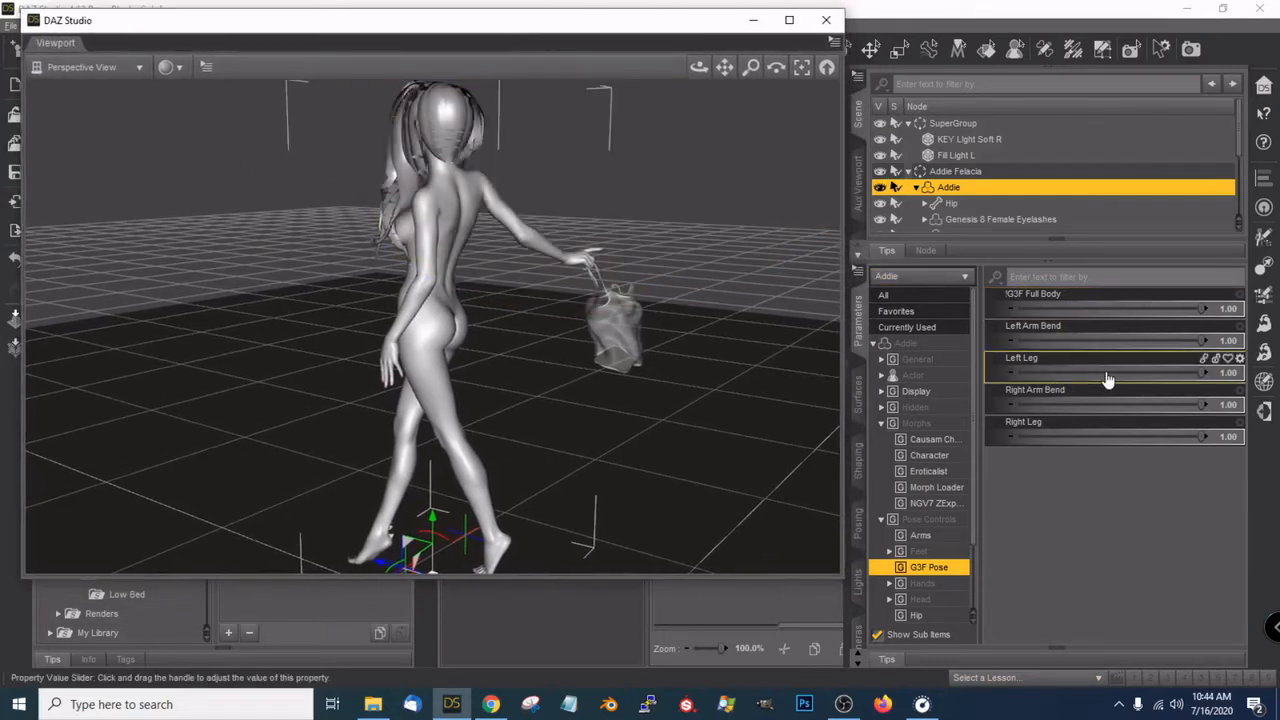
mouse_move(1207, 316)
mouse_down()
mouse_move(990, 309)
mouse_move(1207, 316)
mouse_up()
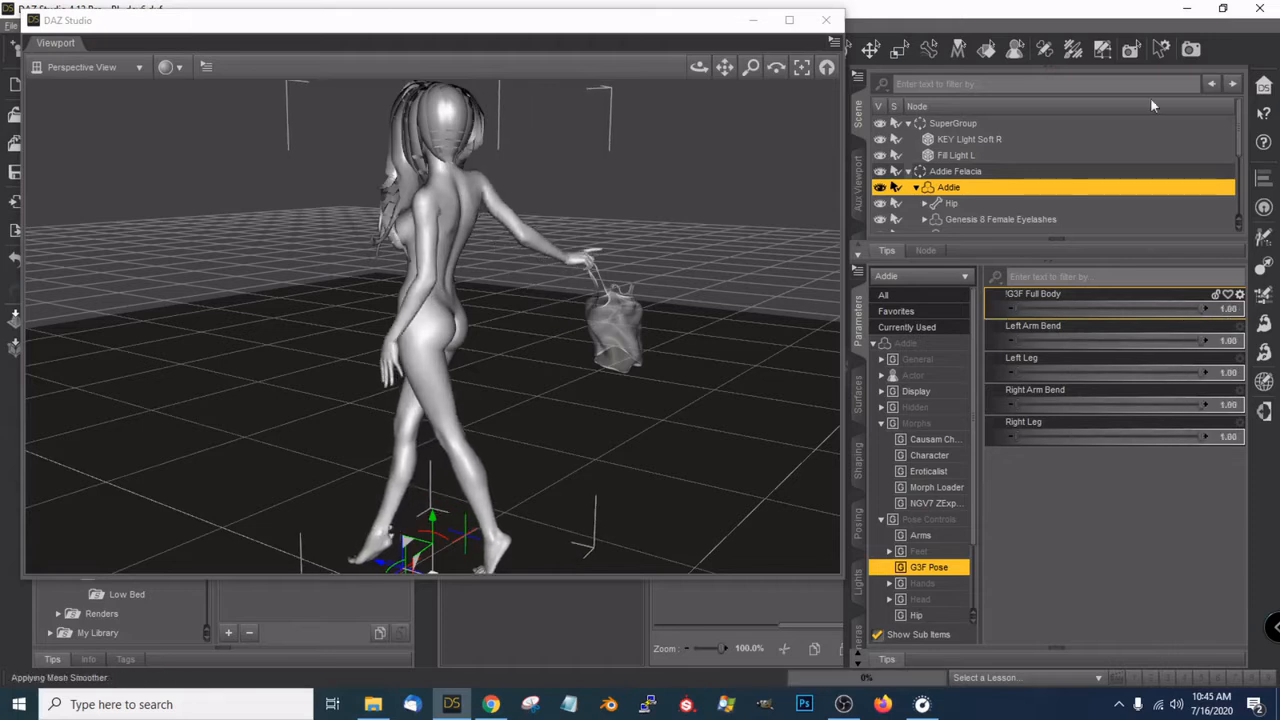
drag(699, 69, 598, 44)
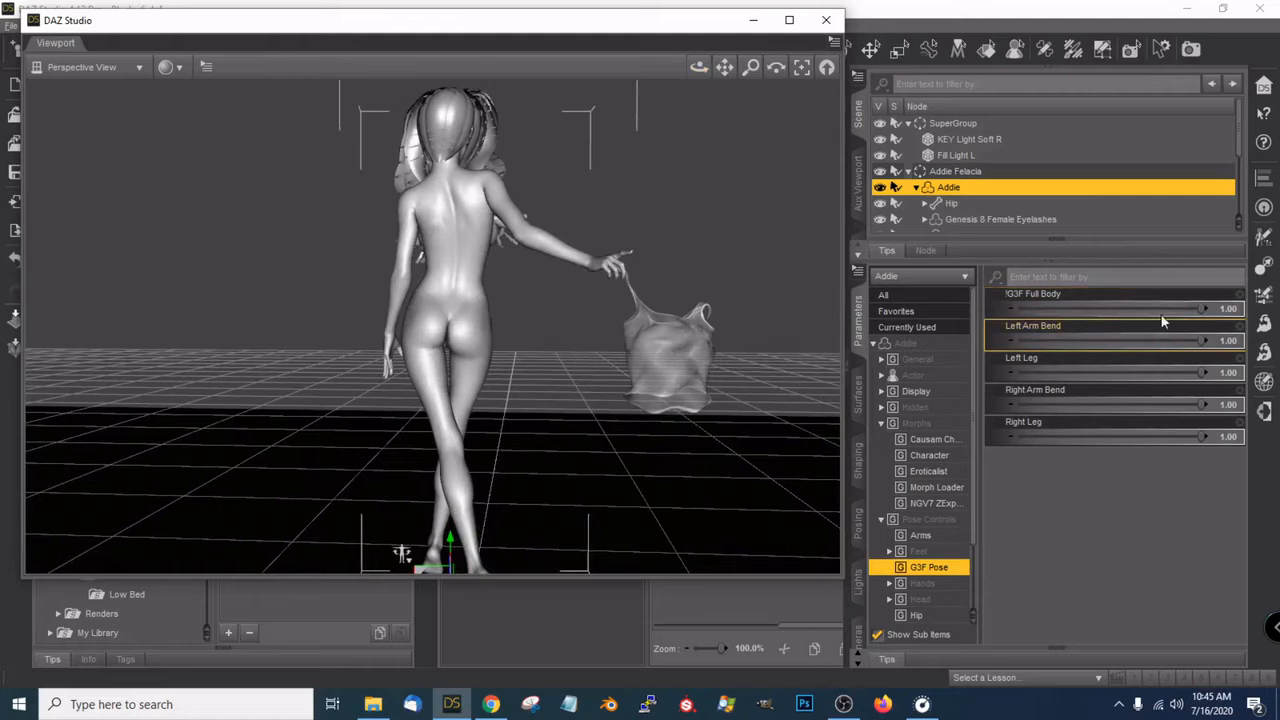
drag(1203, 311, 1221, 310)
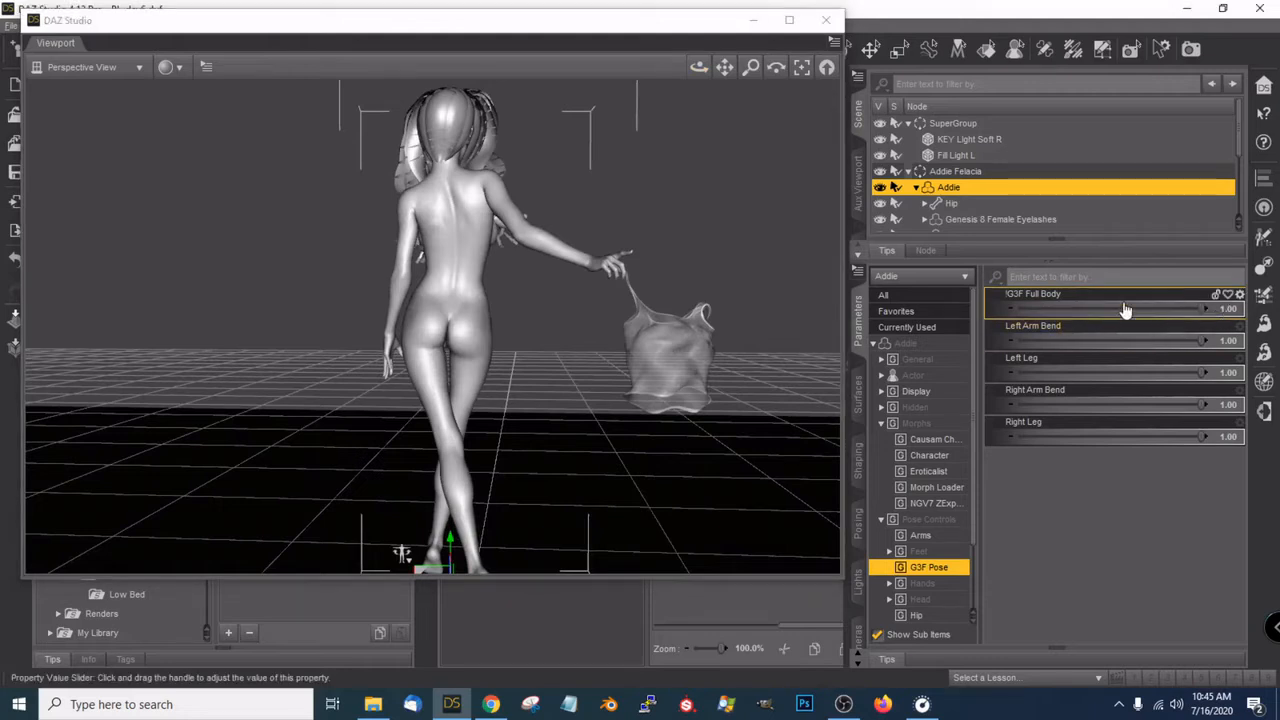
mouse_move(700, 74)
mouse_down()
mouse_move(702, 109)
mouse_move(620, 140)
mouse_move(540, 130)
mouse_move(525, 85)
mouse_move(535, 47)
mouse_move(590, 49)
mouse_move(584, 66)
mouse_move(743, 94)
mouse_move(785, 118)
mouse_move(714, 66)
mouse_up()
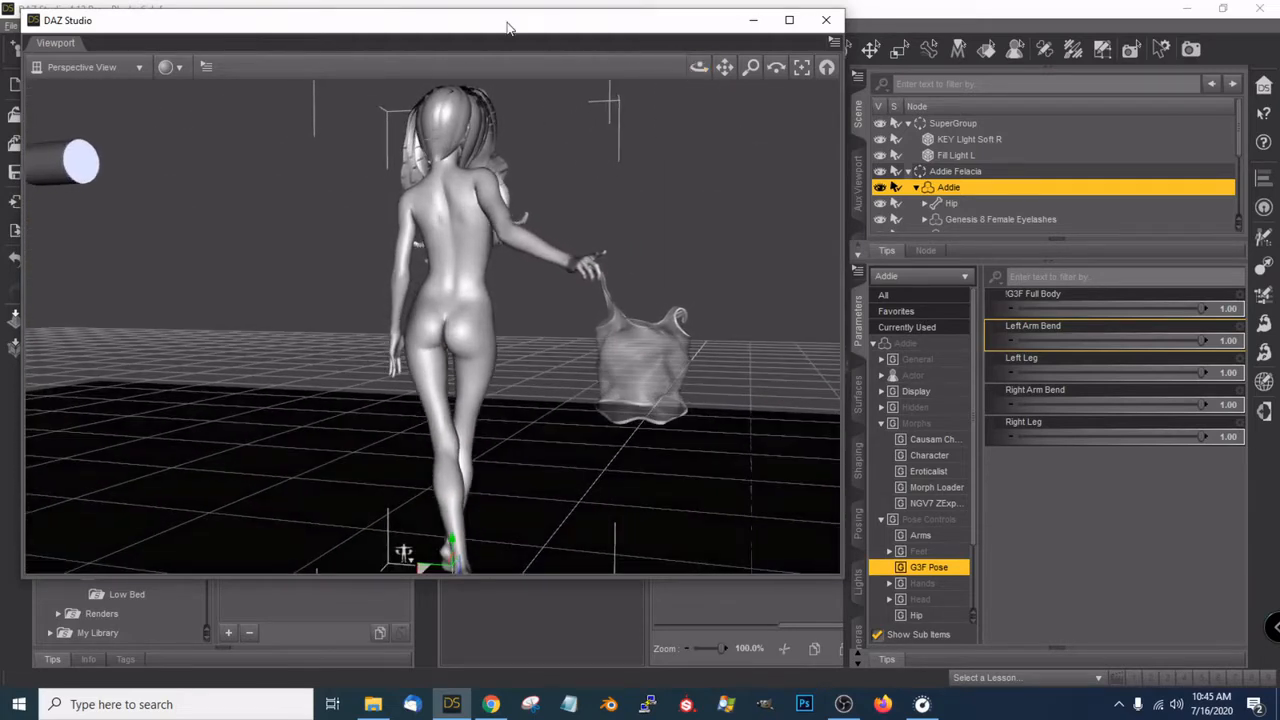
Open the Low Bed props folder in the content library and load the Low Bed set into the scene
drag(515, 37, 671, 38)
scroll(751, 332, down, 2)
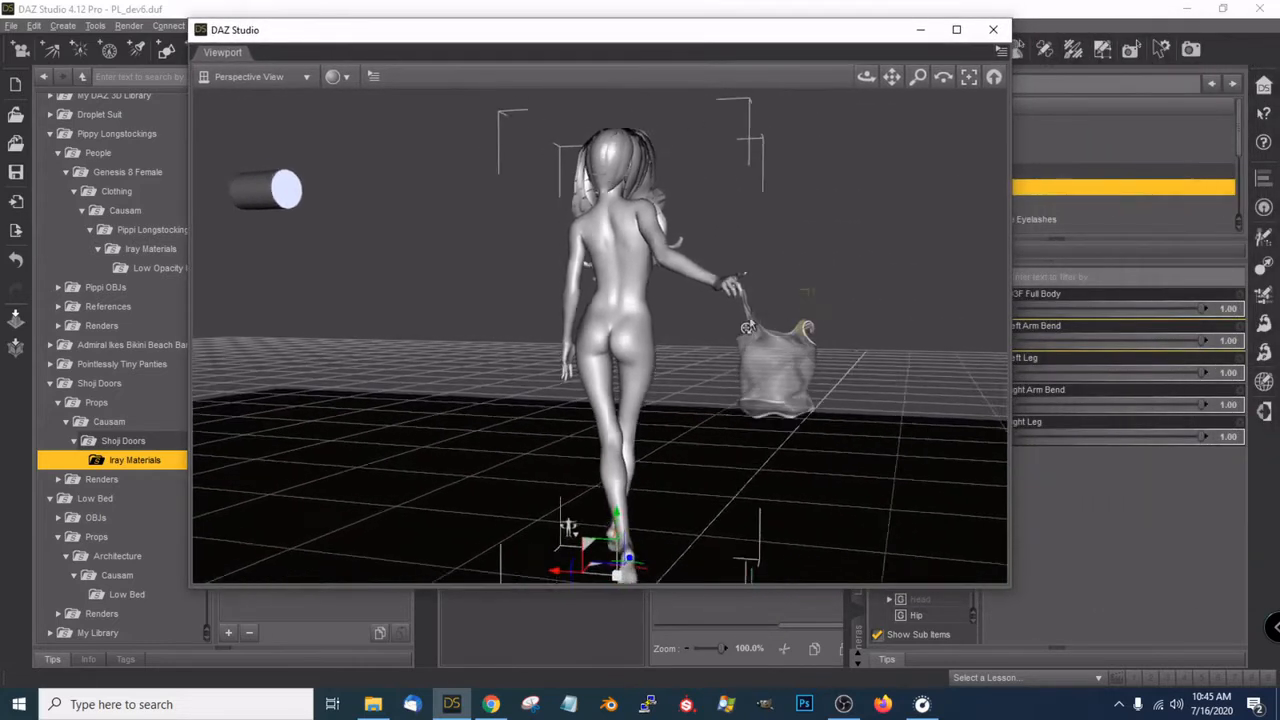
drag(750, 41, 585, 45)
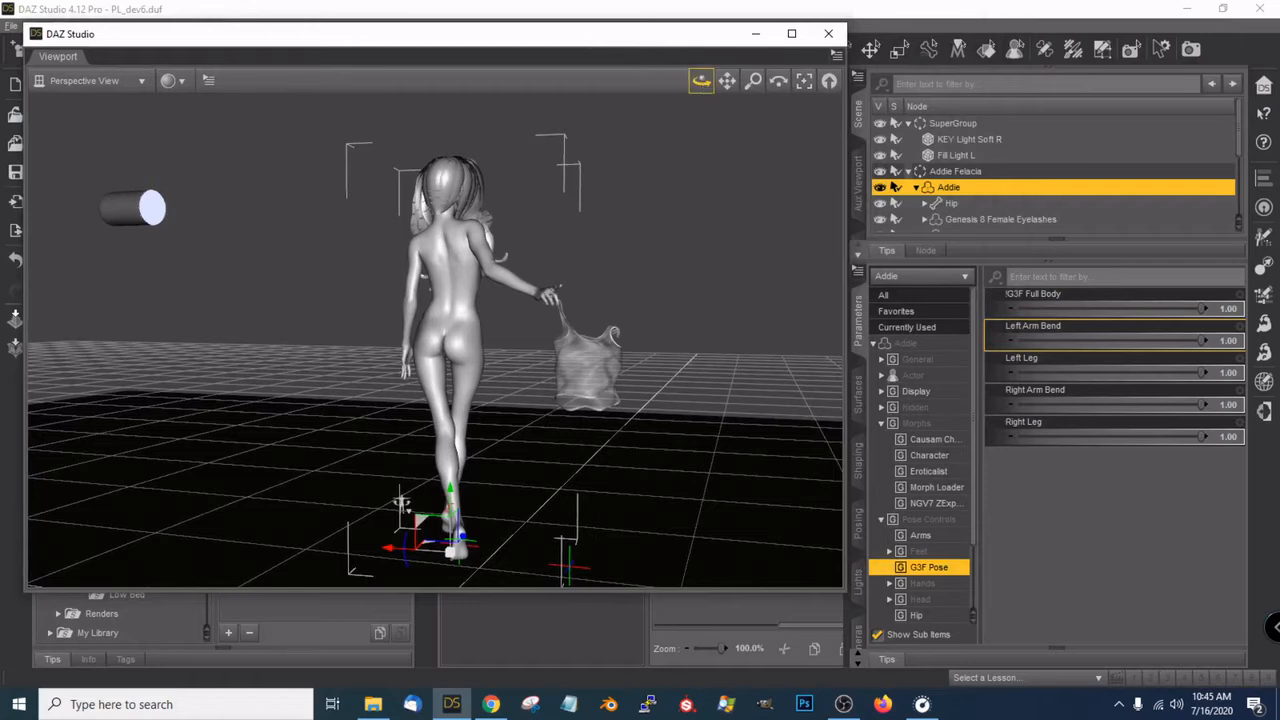
ctrl+alt+drag(401, 503, 388, 505)
drag(701, 80, 978, 47)
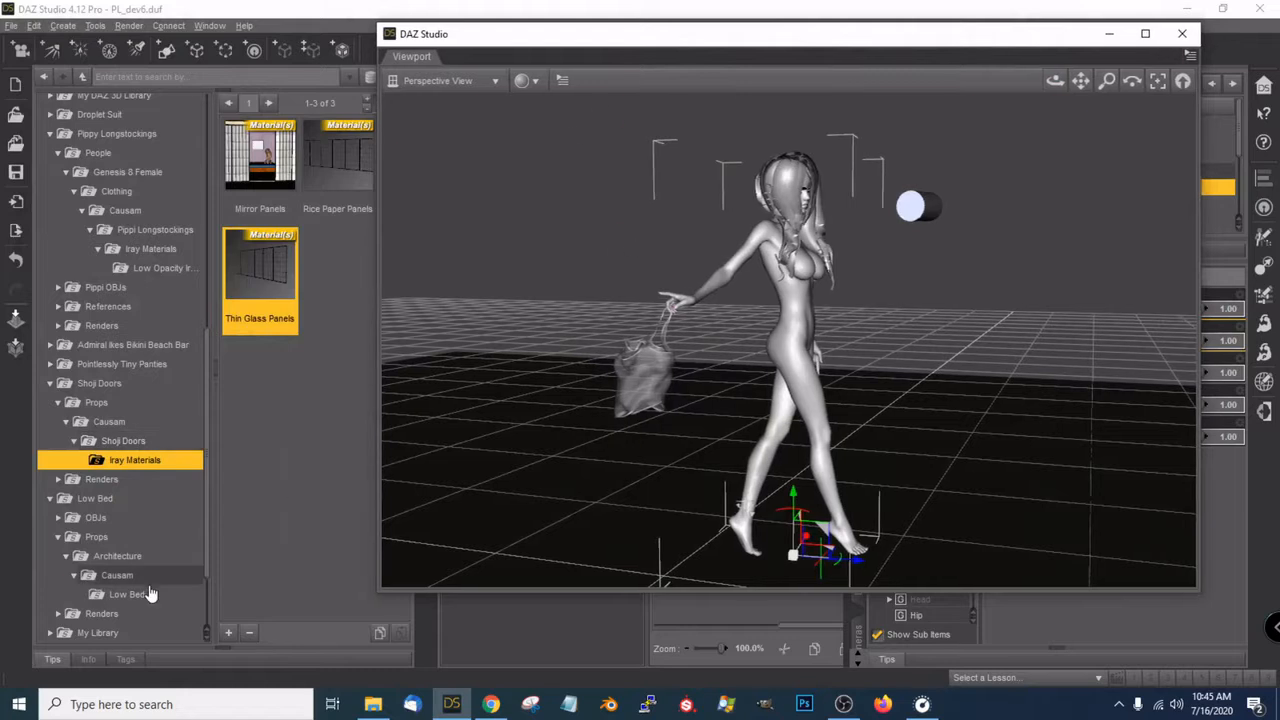
scroll(168, 509, down, 2)
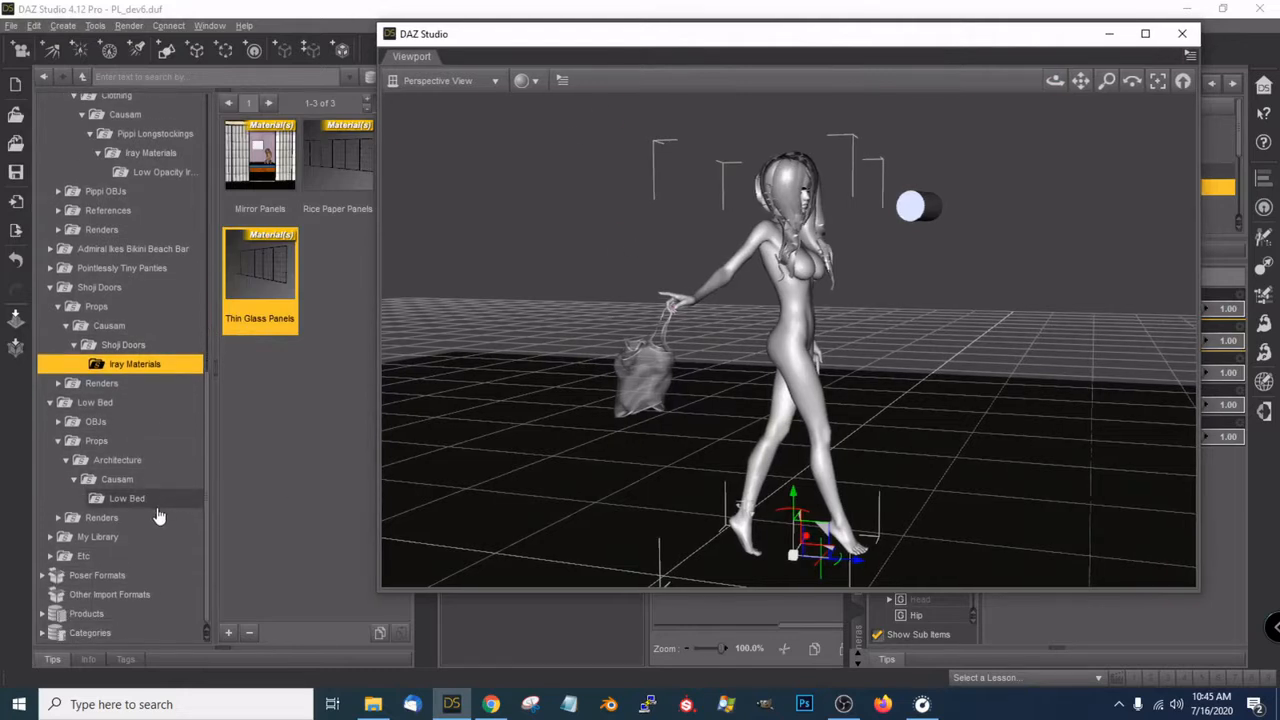
click(127, 498)
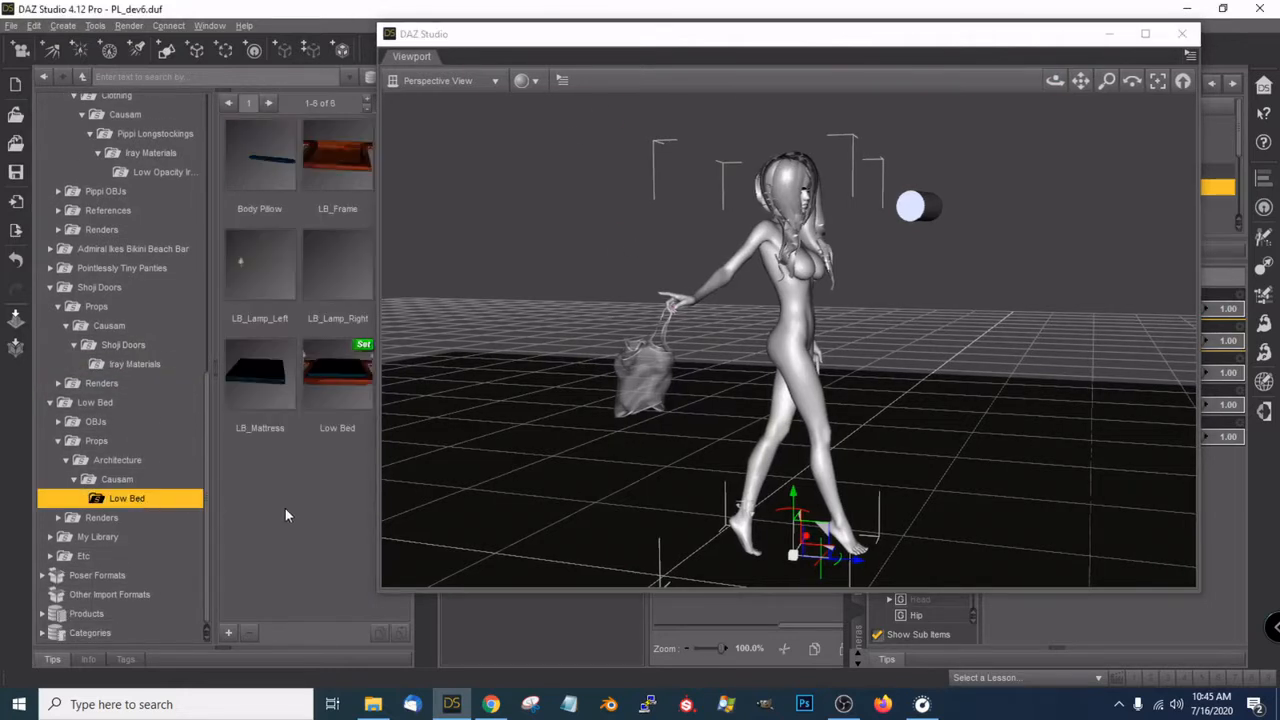
drag(596, 44, 649, 37)
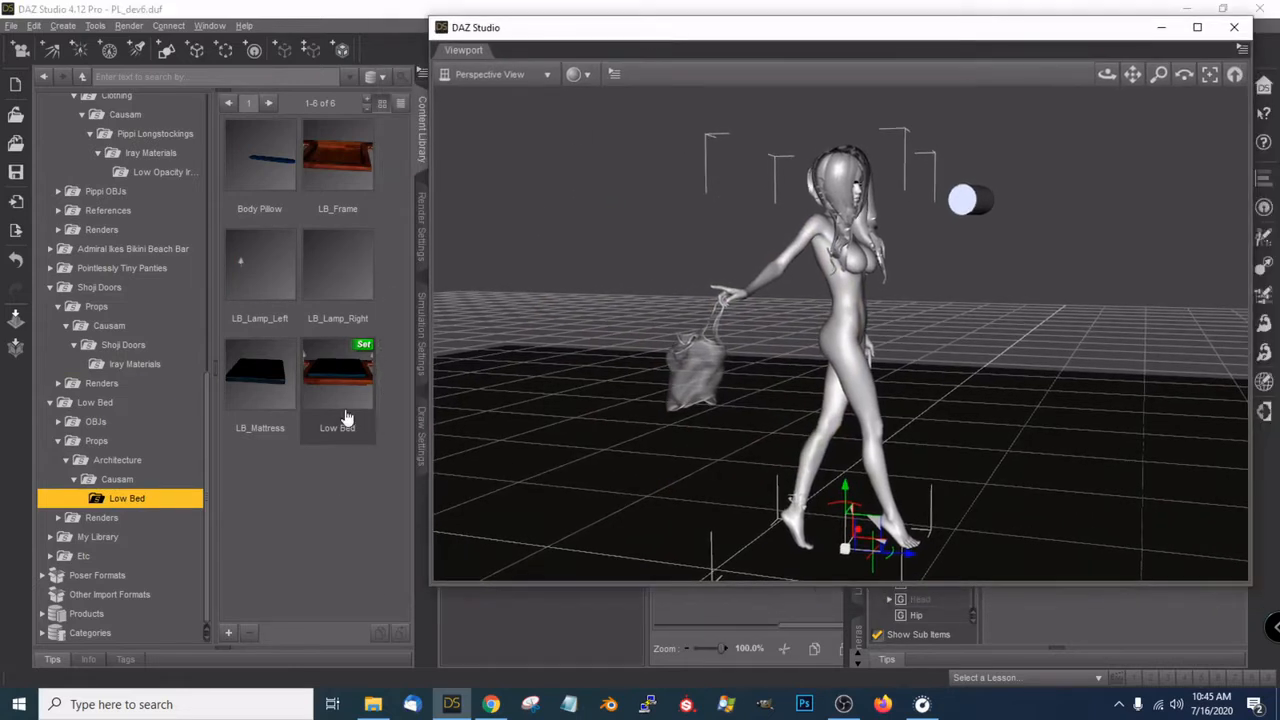
double_click(338, 375)
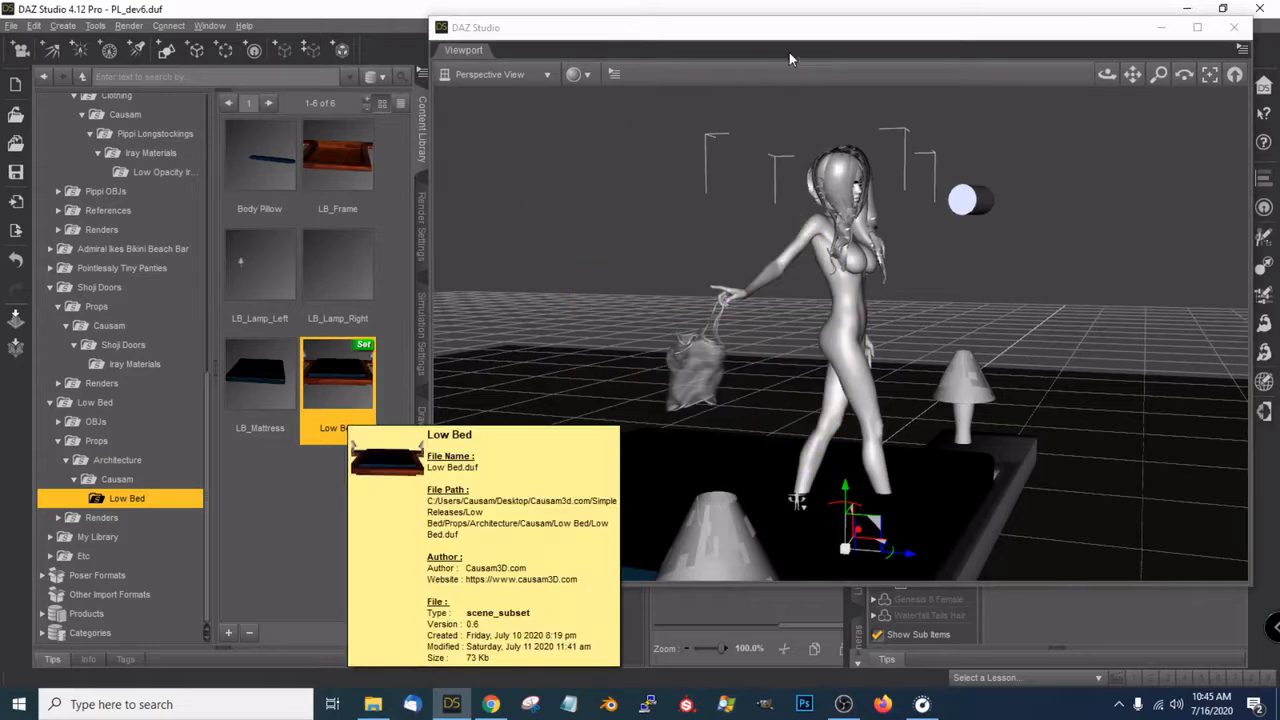
Inspect the loaded bed and the figure's placement on it from behind and above
drag(789, 29, 554, 50)
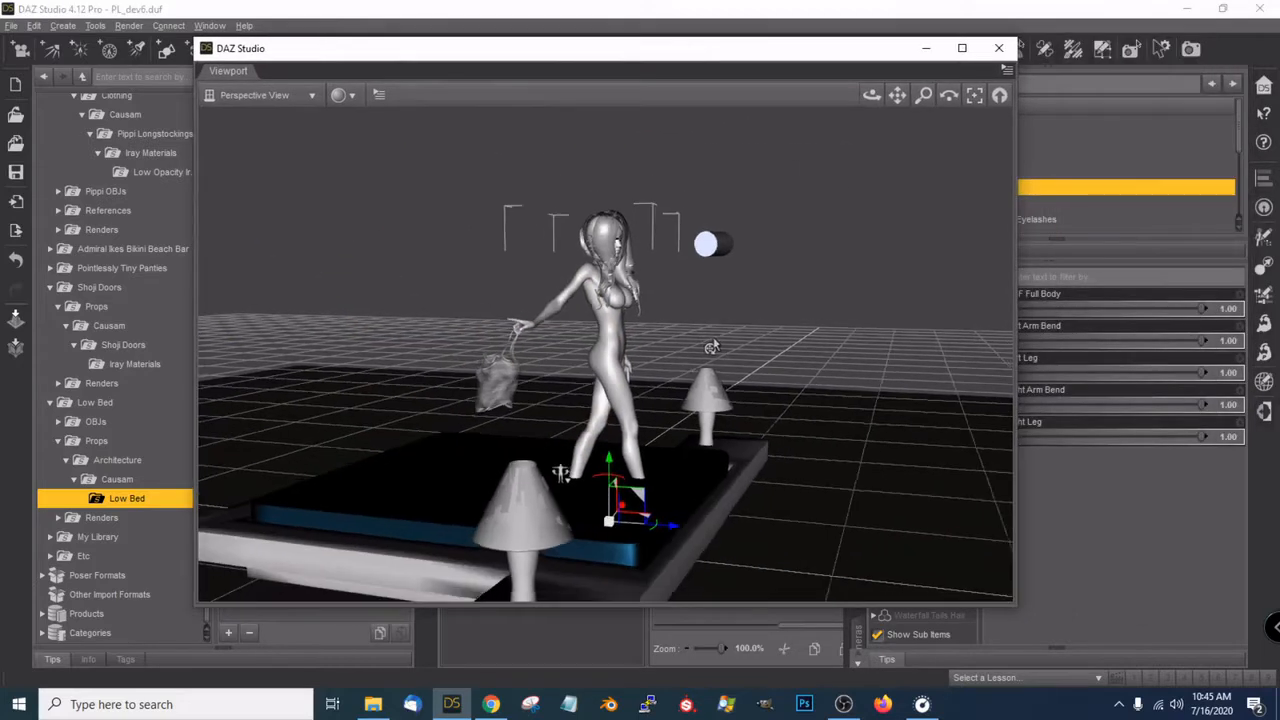
scroll(709, 345, down, 3)
middle_drag(560, 436, 564, 386)
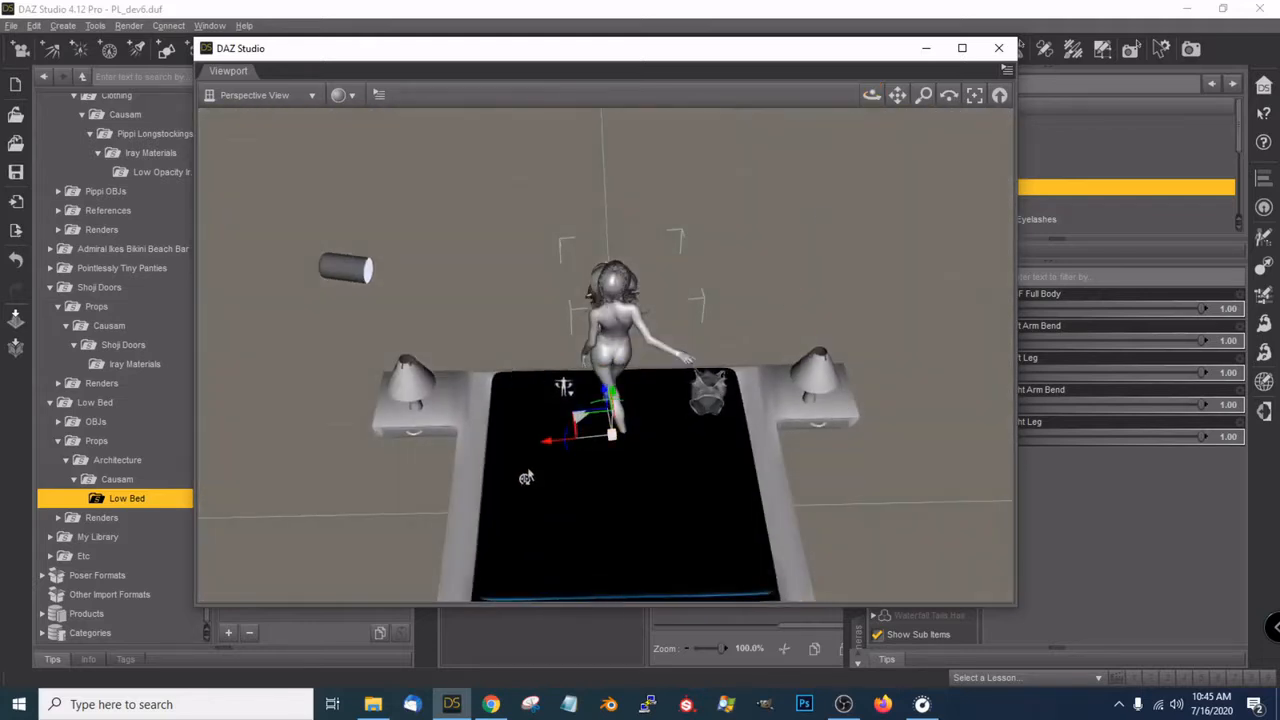
drag(870, 98, 851, 177)
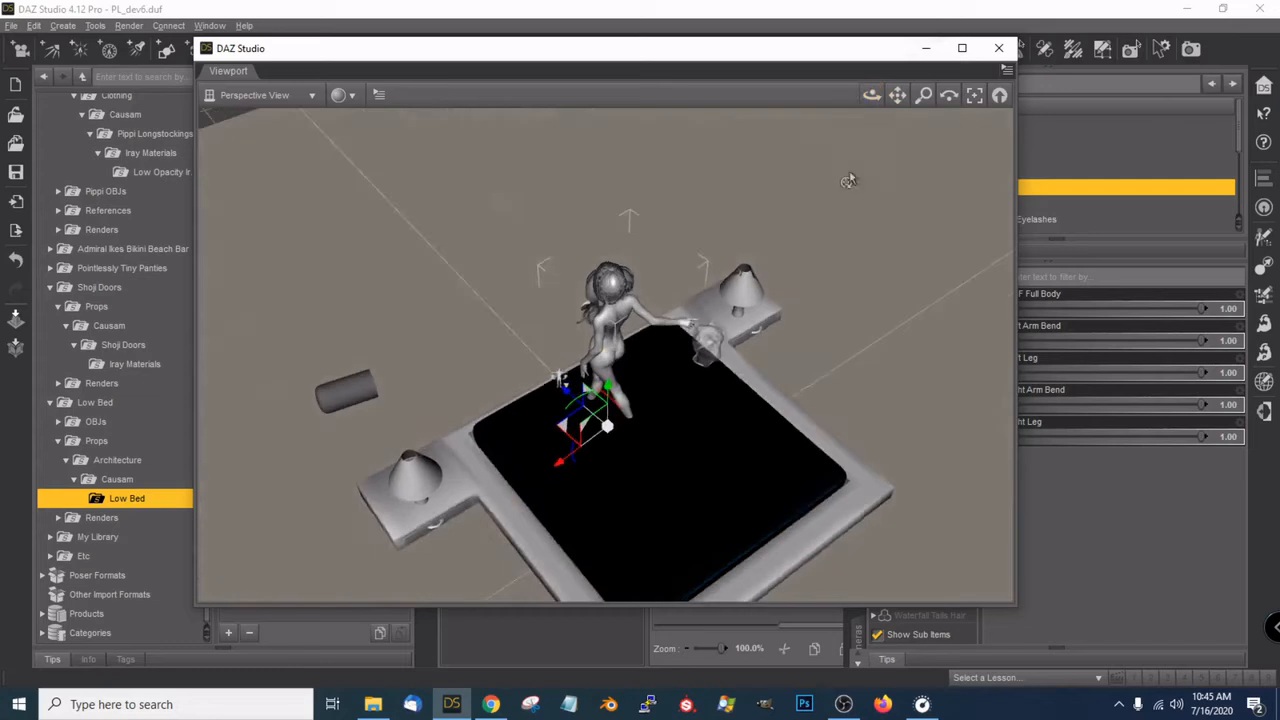
drag(585, 445, 534, 413)
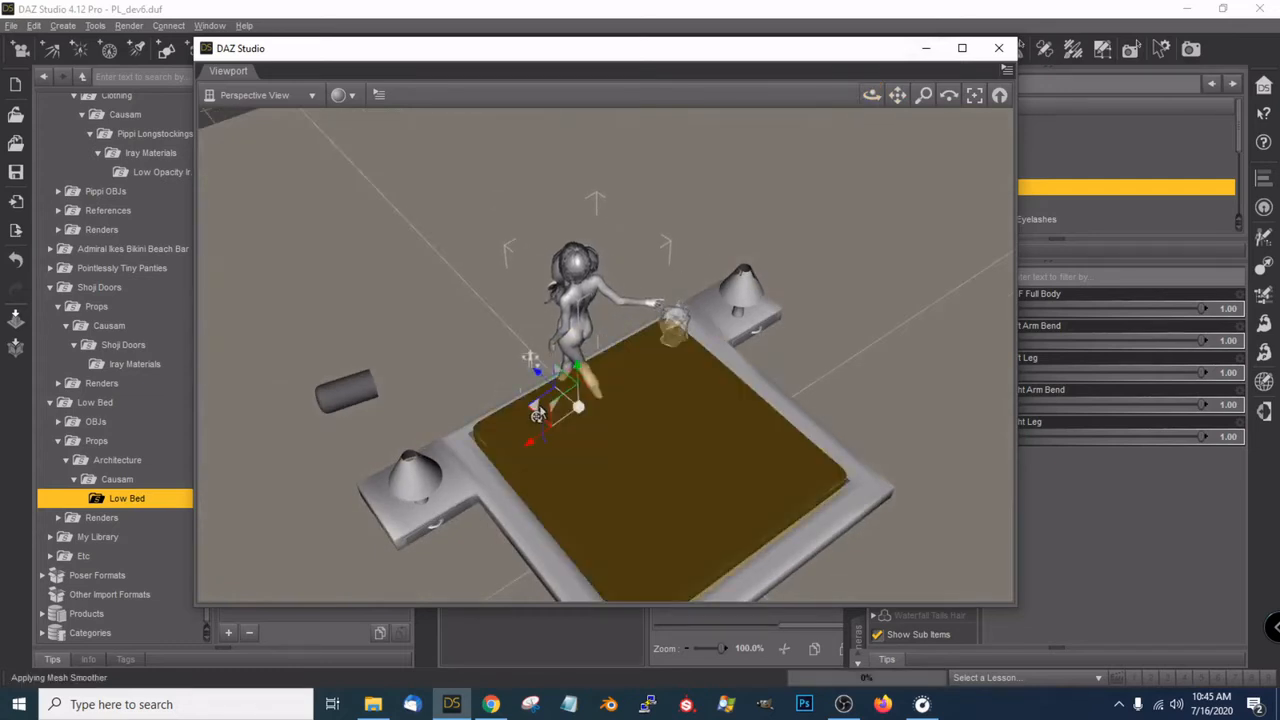
key(ctrl+z)
Select the Low Bed group and move it in front of the figure, to about X 10 and Z -280
drag(672, 56, 564, 44)
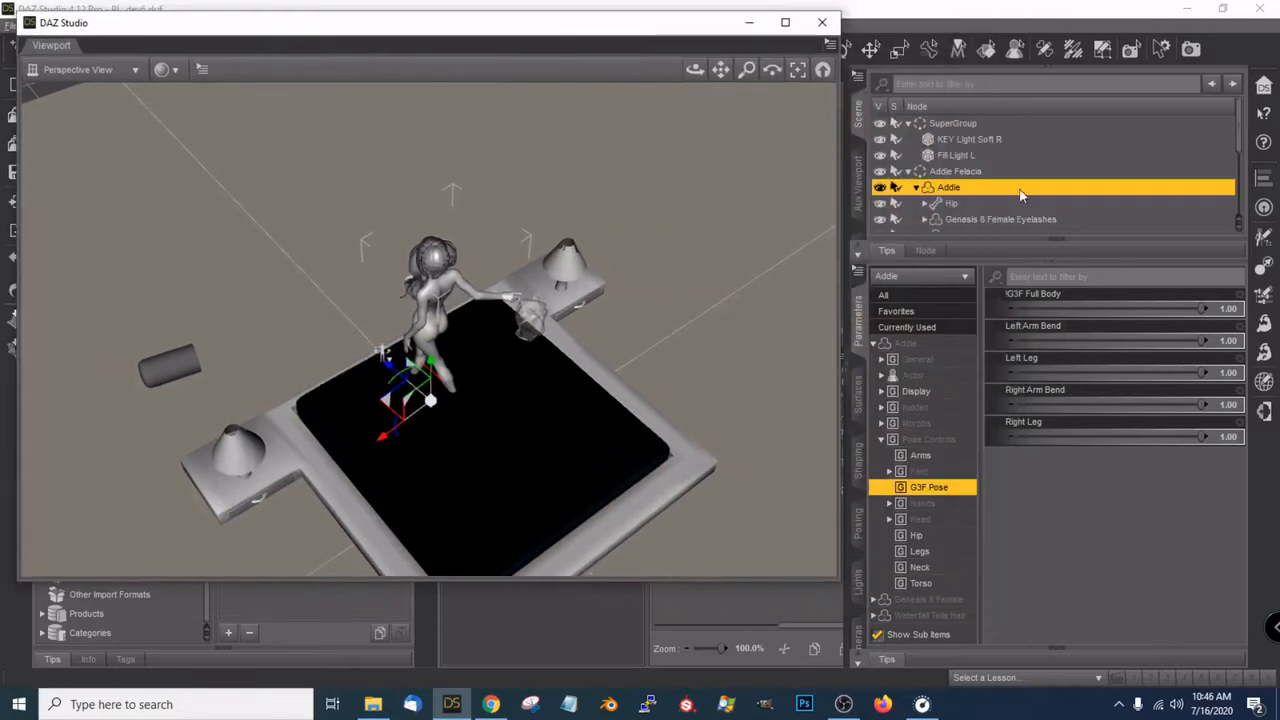
scroll(1015, 194, down, 5)
click(973, 223)
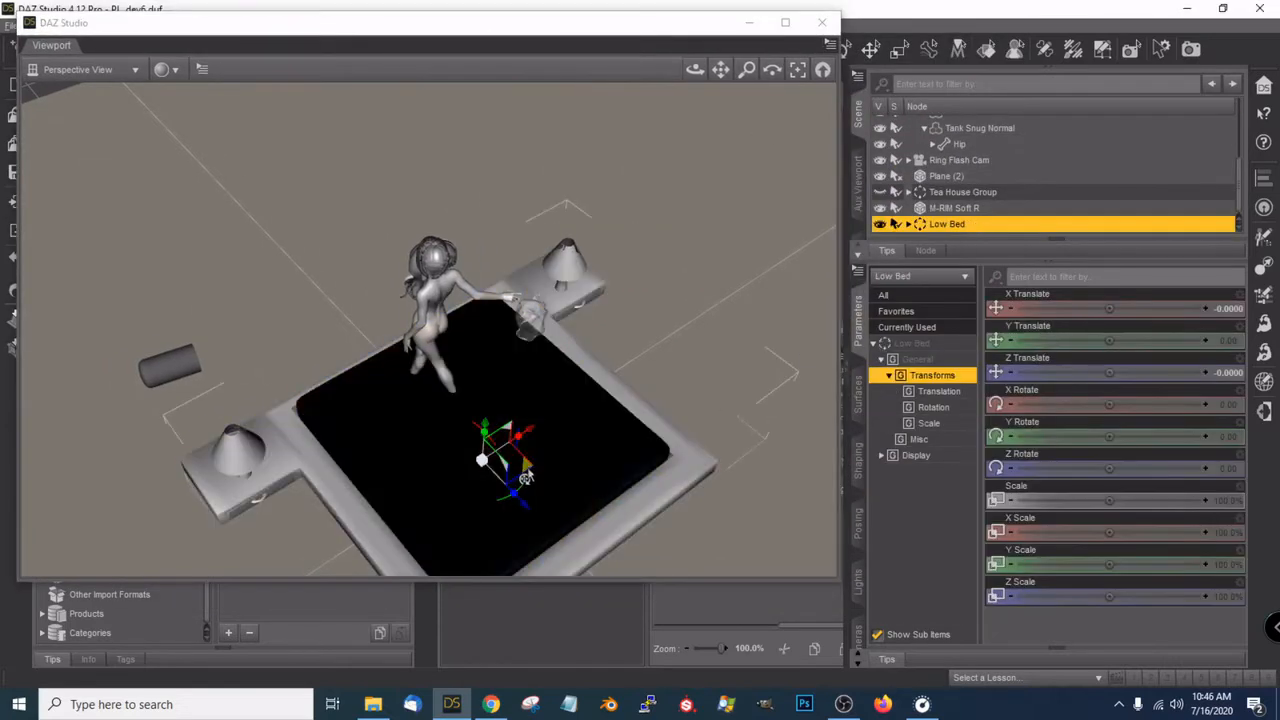
drag(526, 478, 469, 414)
drag(398, 311, 352, 280)
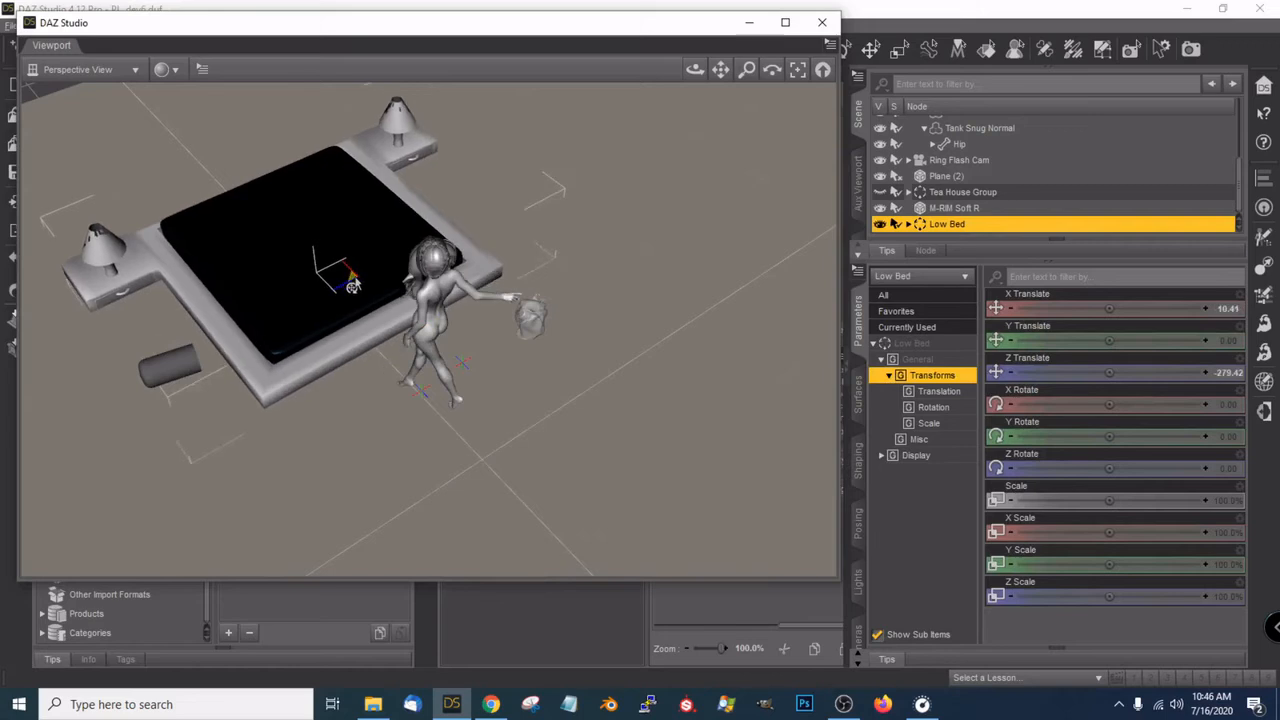
mouse_move(697, 73)
mouse_down()
mouse_move(645, 22)
mouse_move(686, 60)
mouse_up()
scroll(674, 458, up, 4)
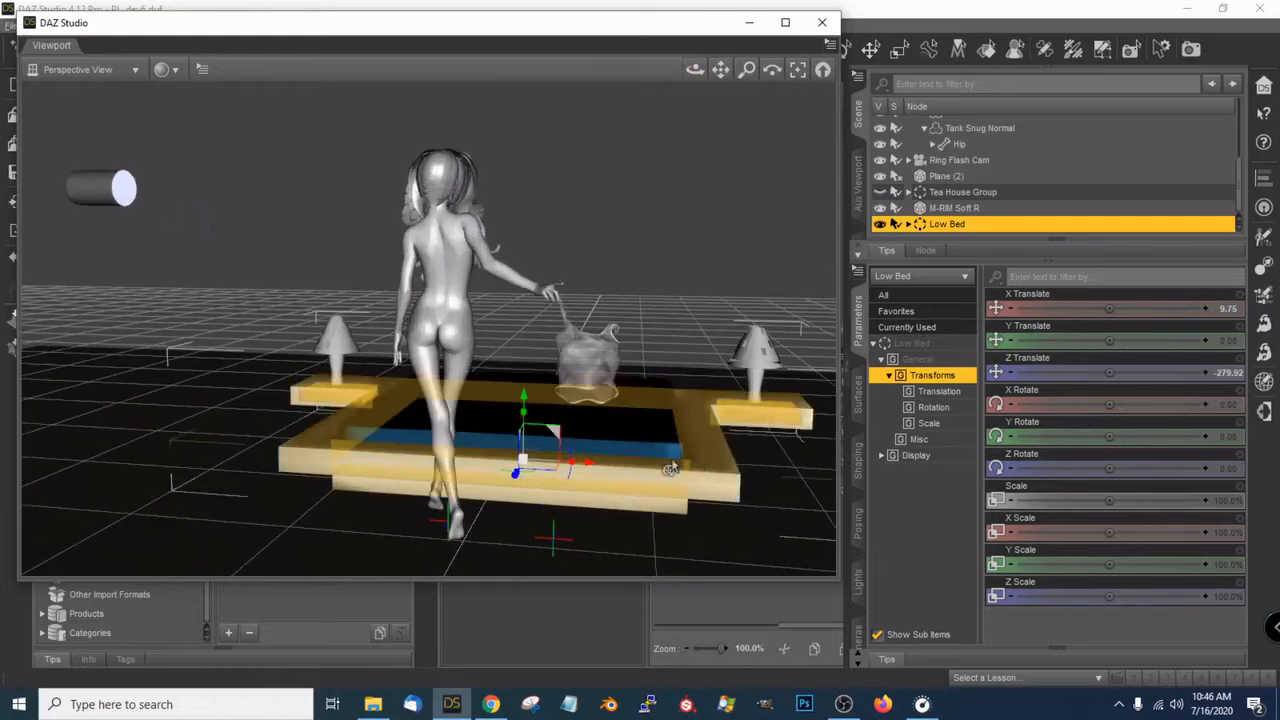
drag(694, 69, 670, 66)
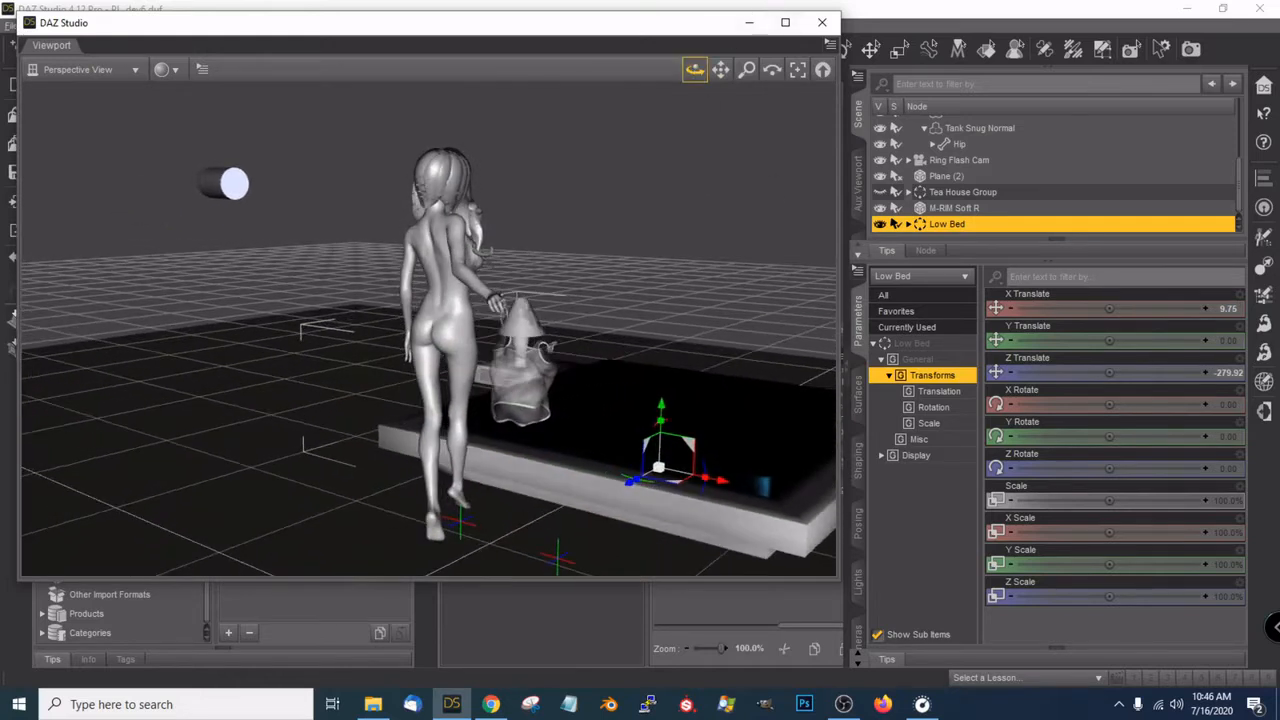
Show the Tea House Group and move the Low Bed into its room, to about X 37 and Z -362
click(879, 192)
drag(694, 69, 688, 67)
drag(561, 474, 608, 451)
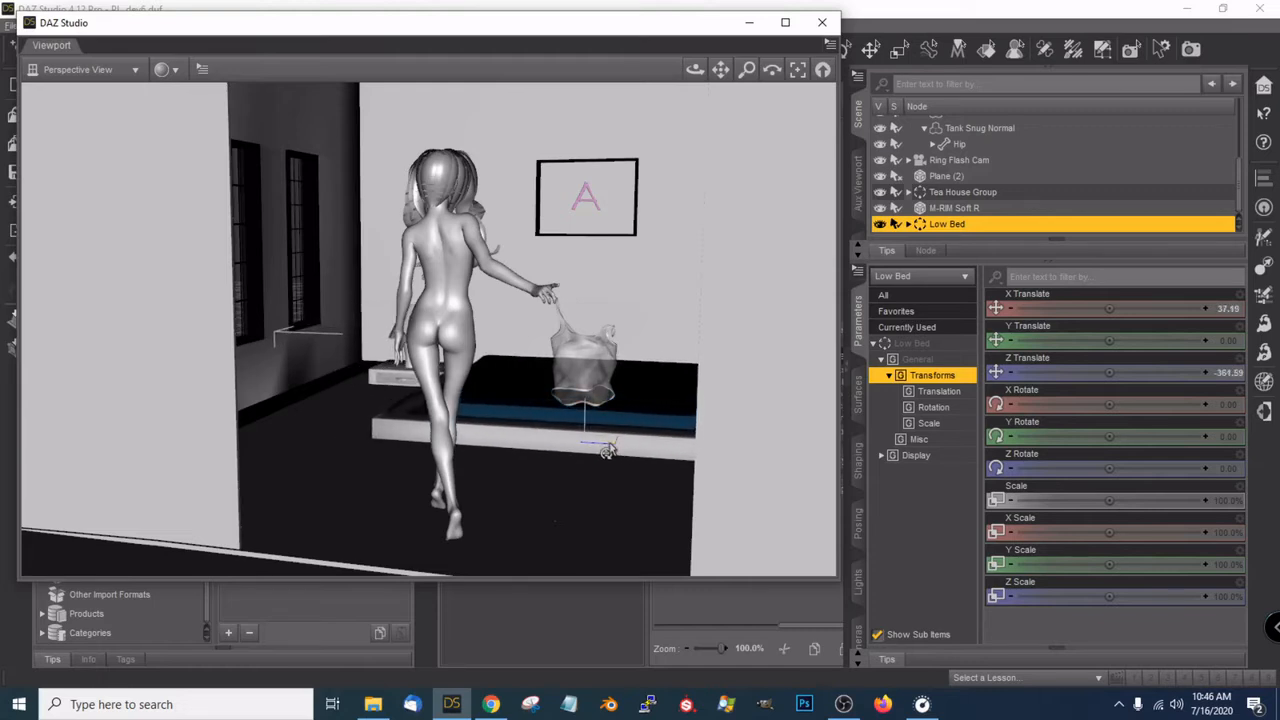
drag(700, 73, 695, 69)
scroll(722, 162, up, 3)
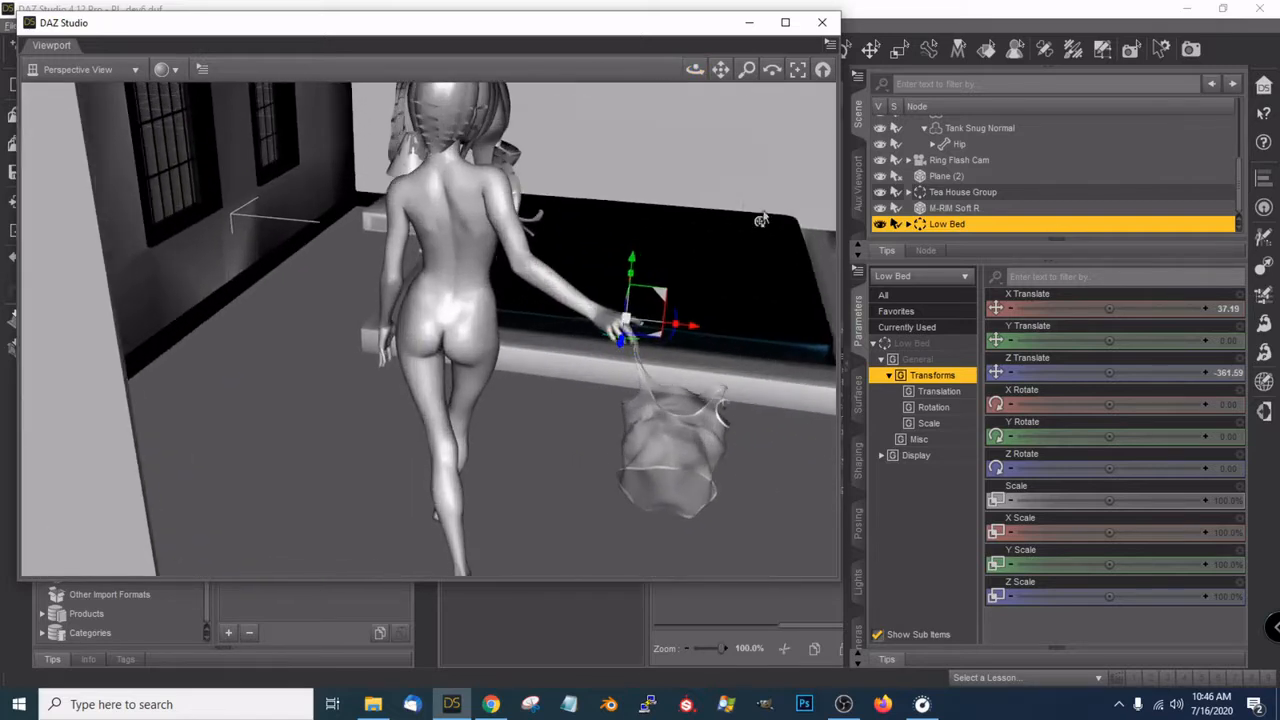
Fine-tune the Low Bed's position inside the tea house room to about X 33 and Z -348
mouse_move(656, 333)
mouse_down()
mouse_move(663, 322)
mouse_move(657, 361)
mouse_move(650, 340)
mouse_up()
drag(697, 78, 612, 80)
drag(549, 521, 538, 523)
drag(694, 68, 666, 88)
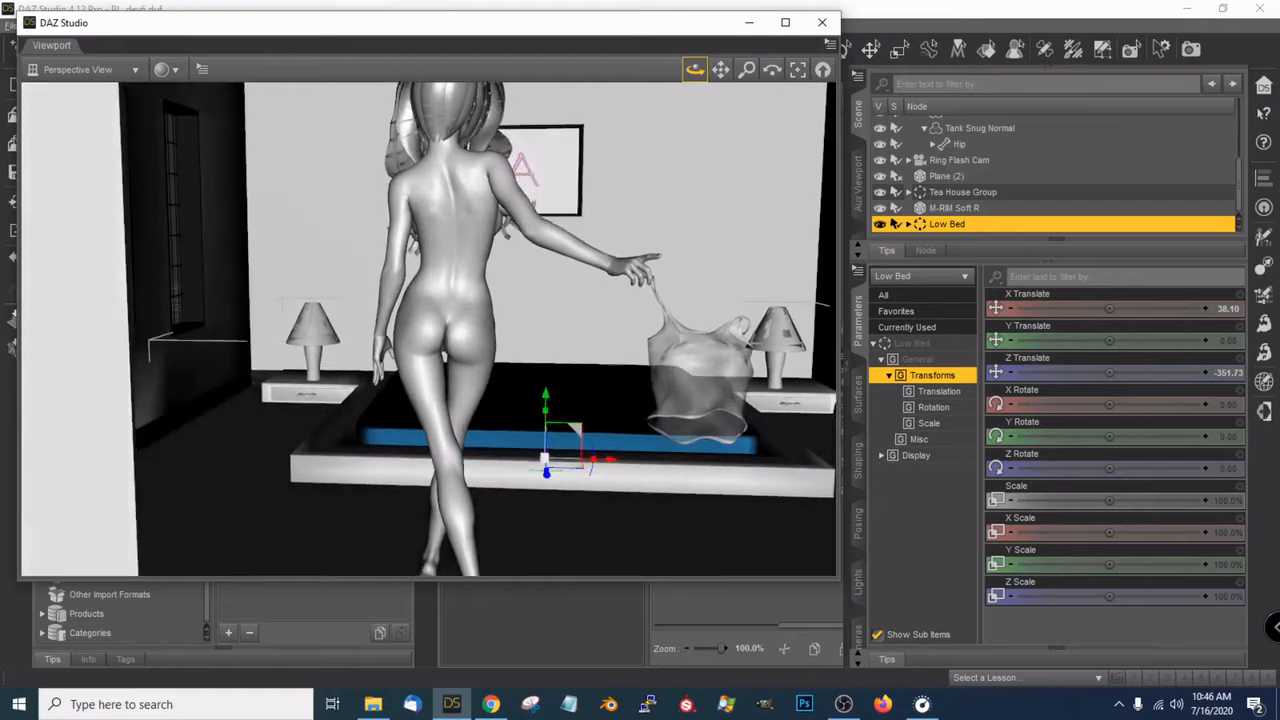
drag(578, 476, 570, 478)
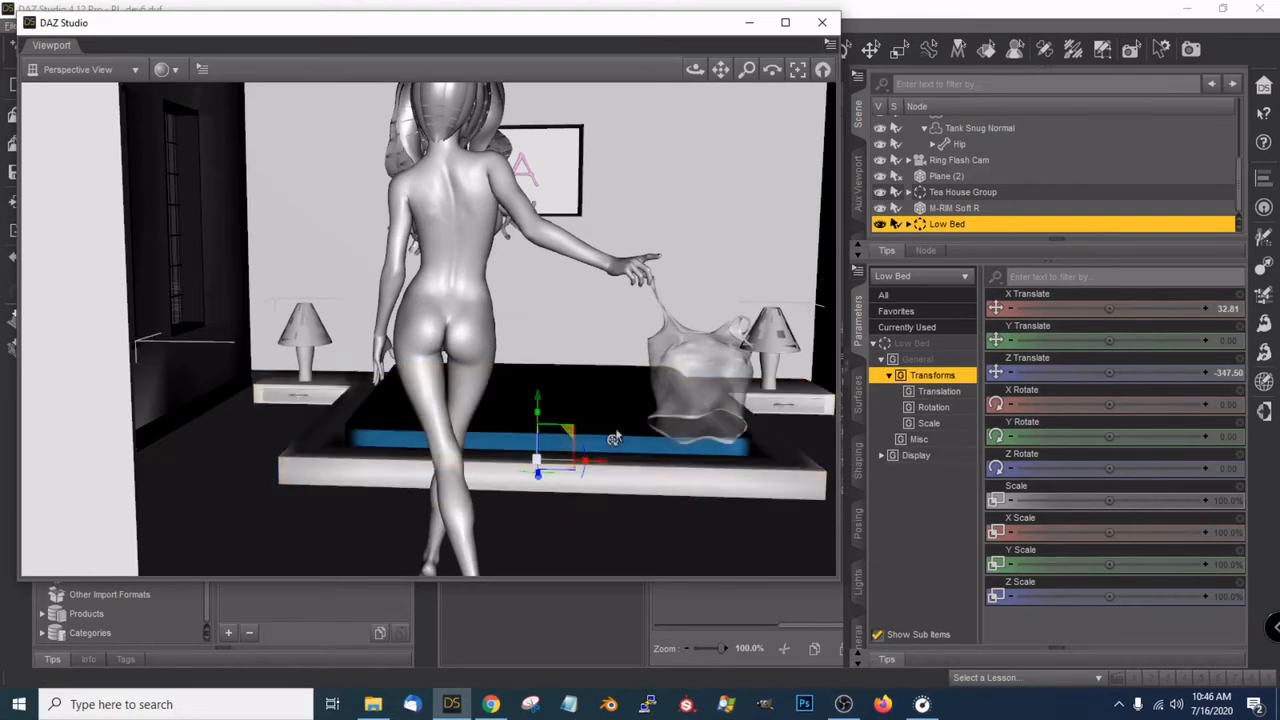
scroll(709, 466, down, 3)
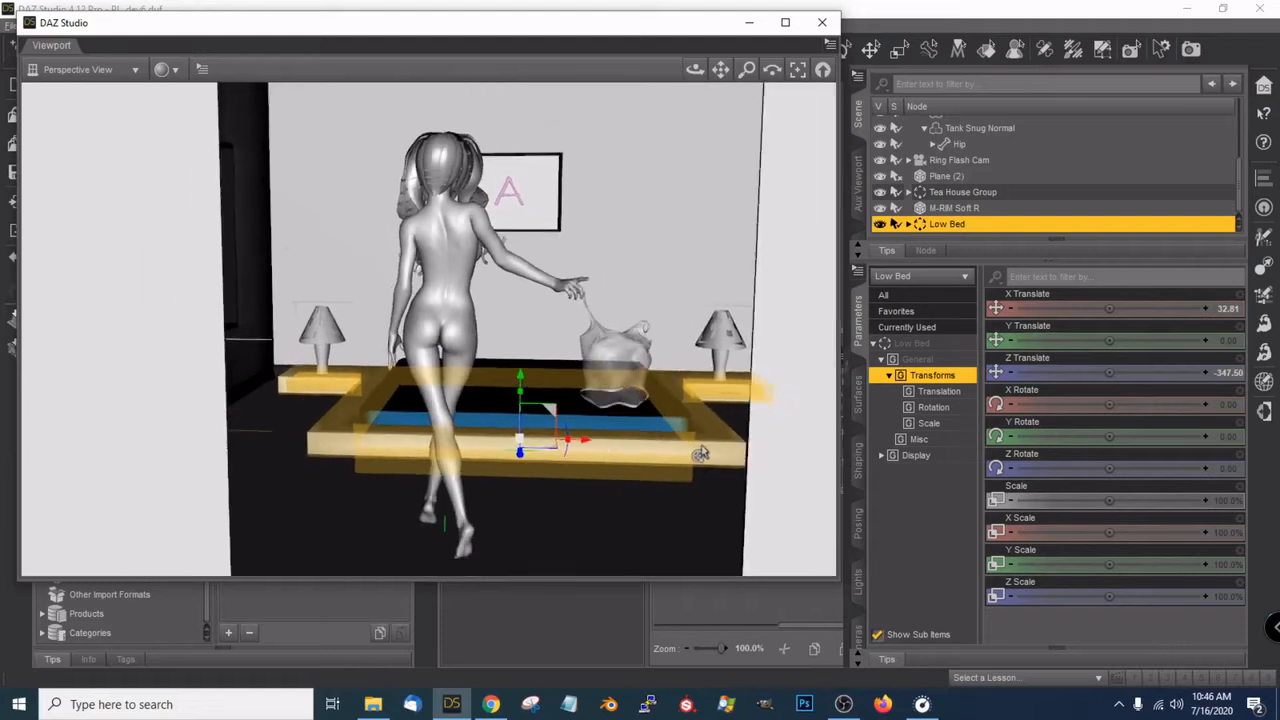
Raise the Low Bed to about Y 18 above the room floor and nudge it to about Z -346
mouse_move(697, 72)
mouse_down()
mouse_move(713, 50)
mouse_move(690, 75)
mouse_up()
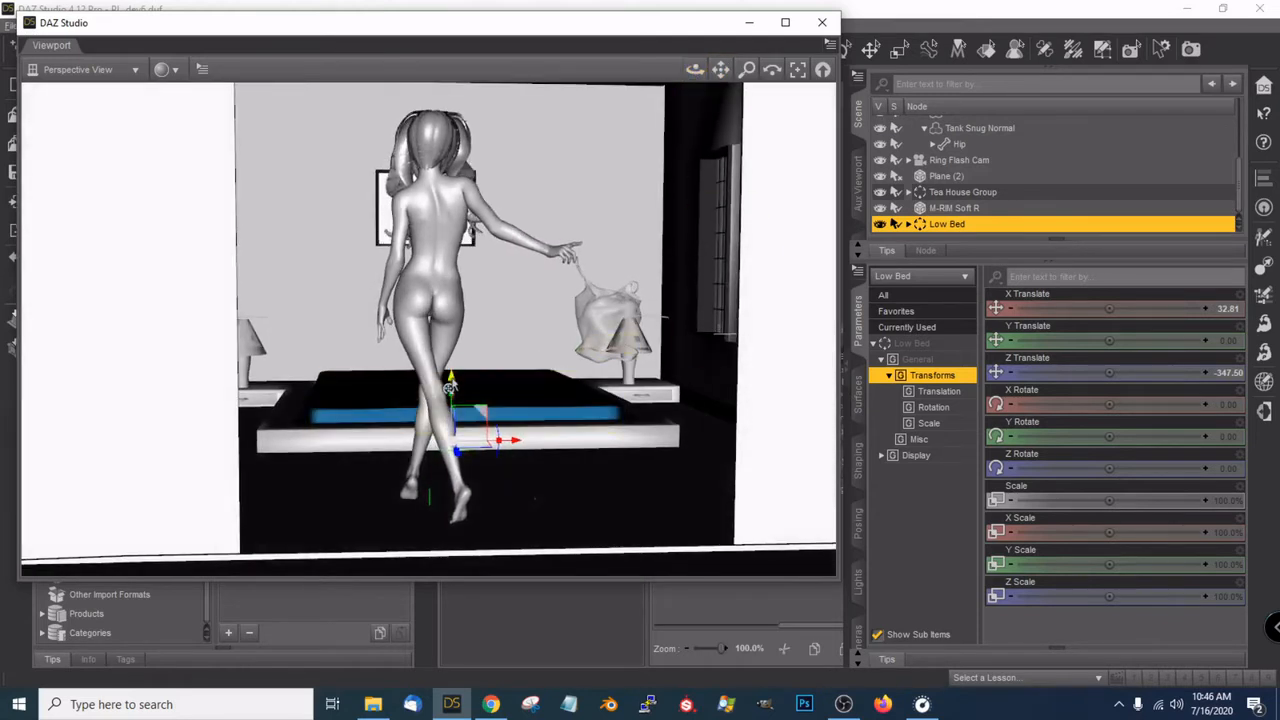
drag(448, 388, 443, 363)
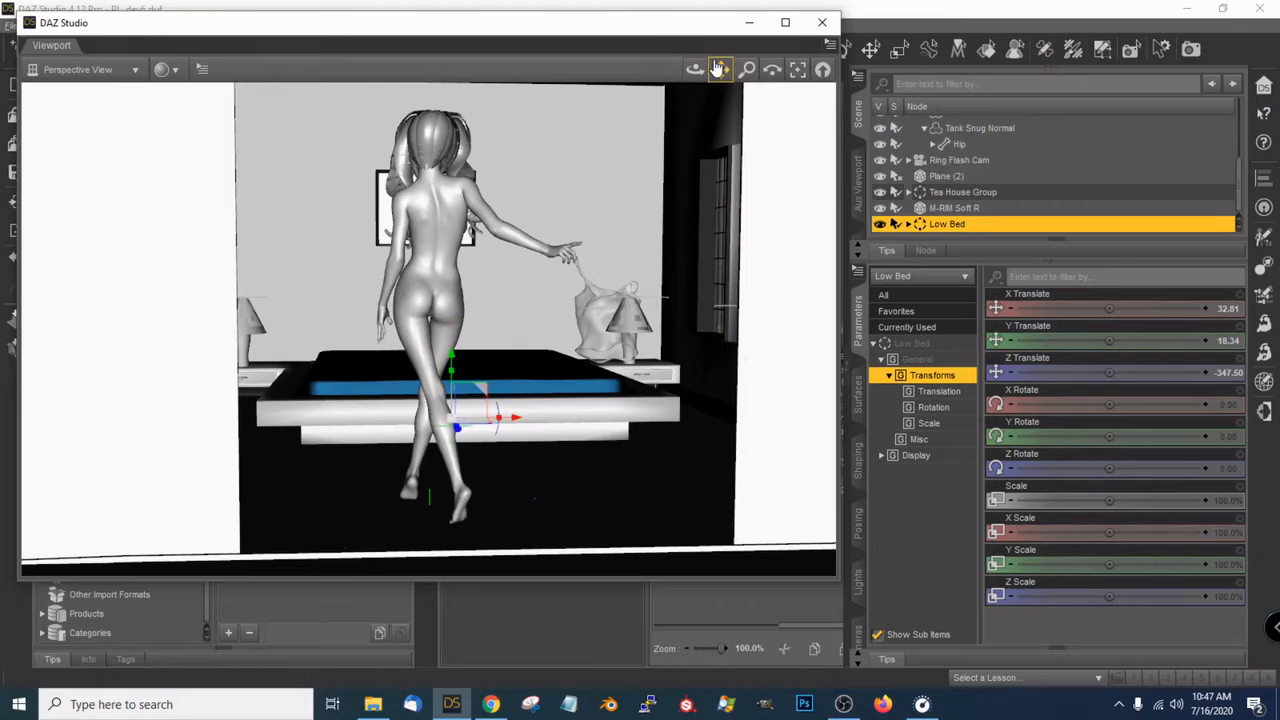
mouse_move(694, 69)
mouse_down()
mouse_move(710, 66)
mouse_move(732, 90)
mouse_move(700, 82)
mouse_up()
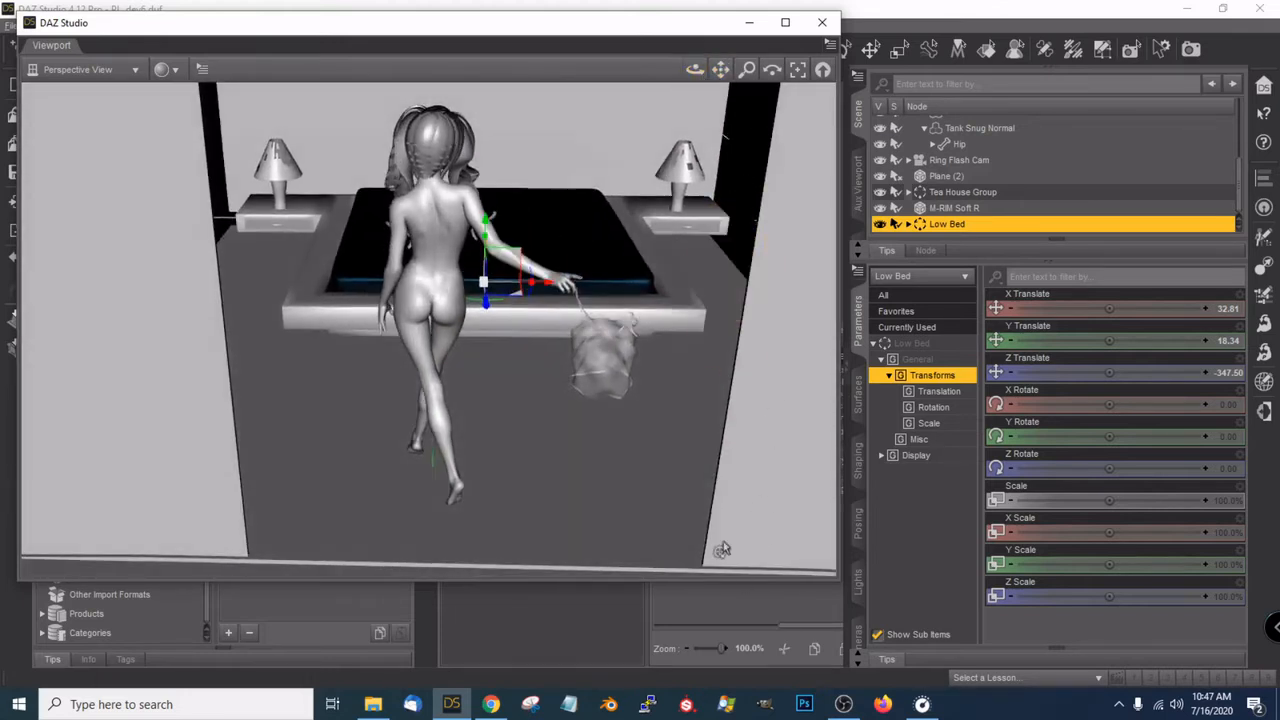
drag(515, 302, 513, 300)
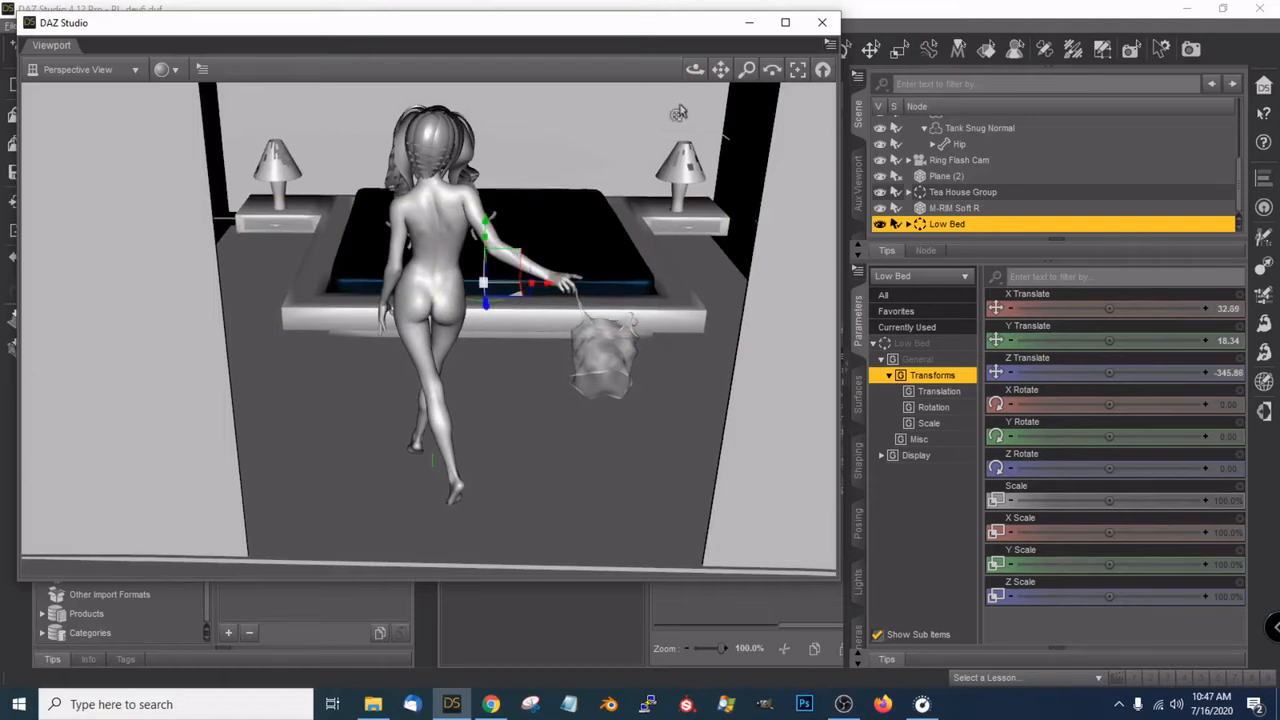
Uncover the content library and select the Low Bed set among its separate frame, mattress, pillow and lamp props
drag(697, 70, 1004, 37)
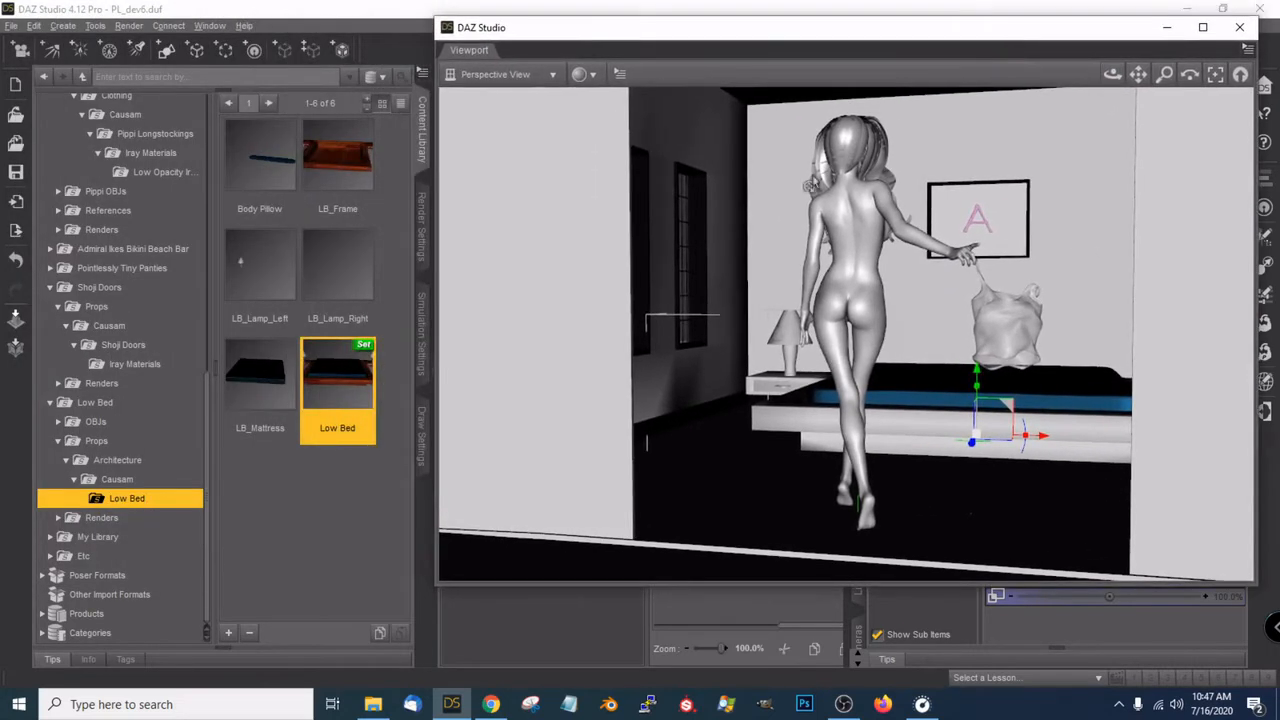
click(284, 543)
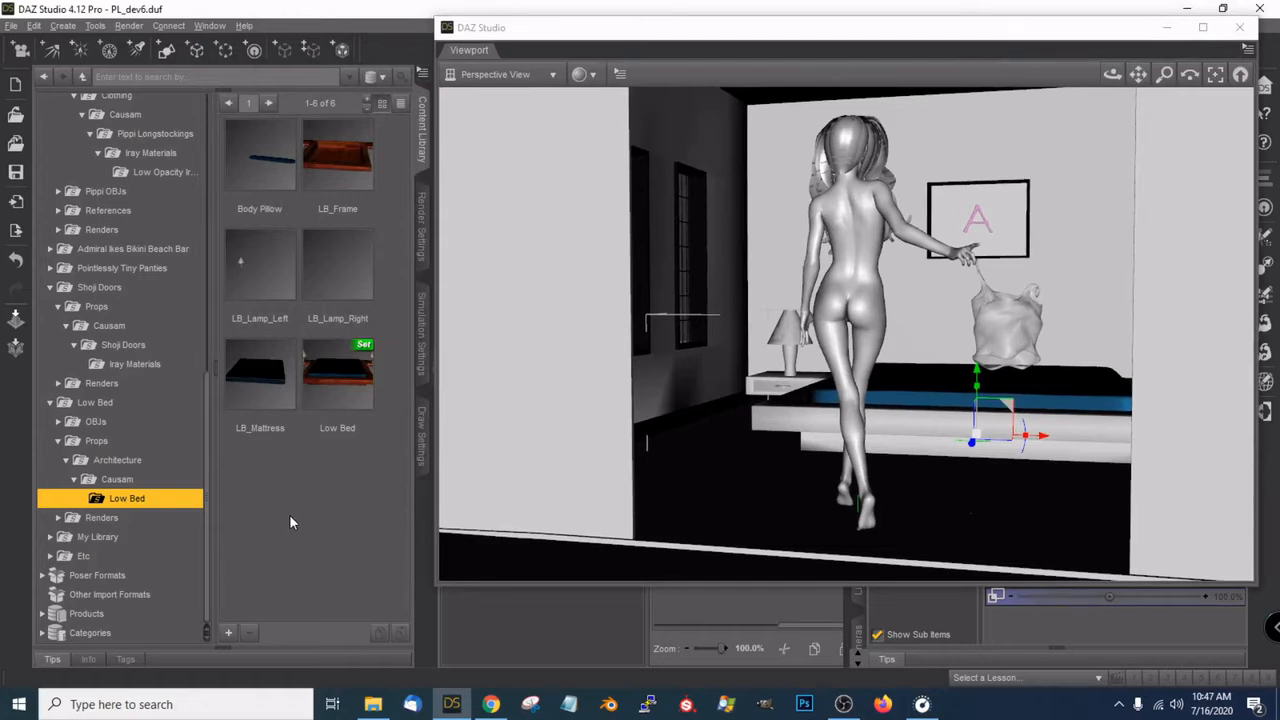
mouse_move(350, 403)
click(341, 379)
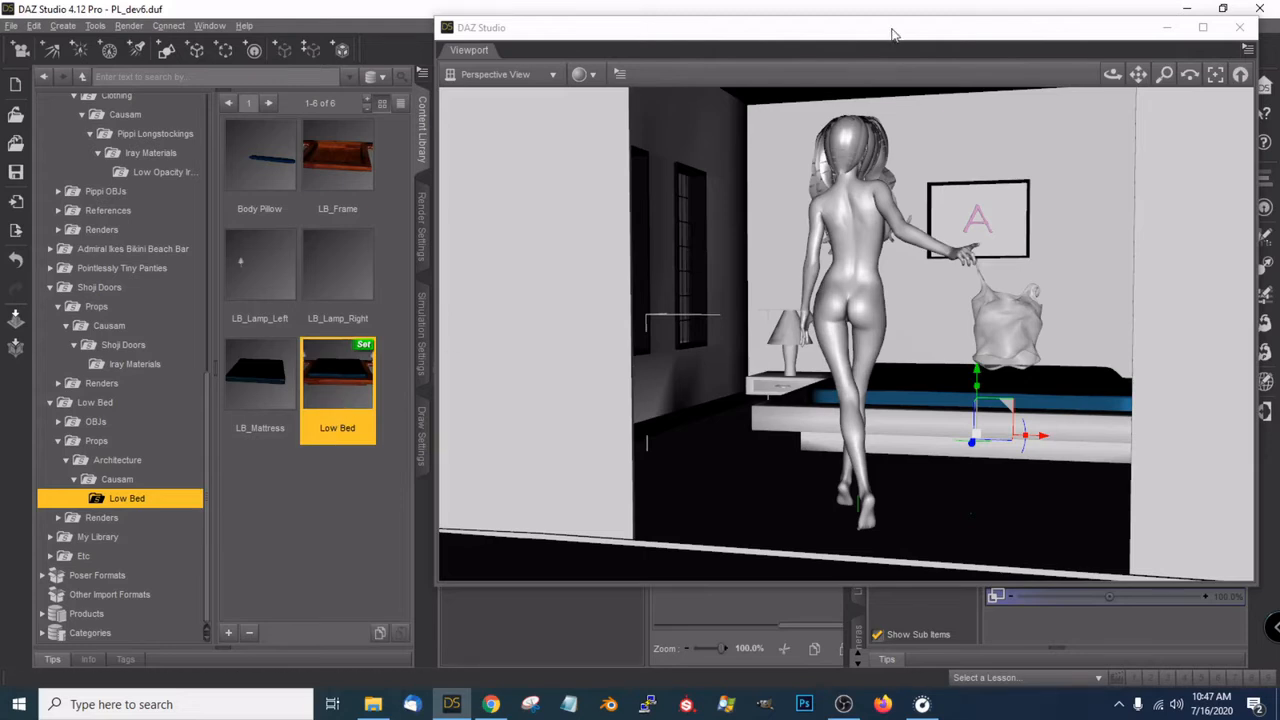
Examine the Shoji Doors Iray Materials presets and the double and triple door props in the content library
drag(881, 40, 741, 48)
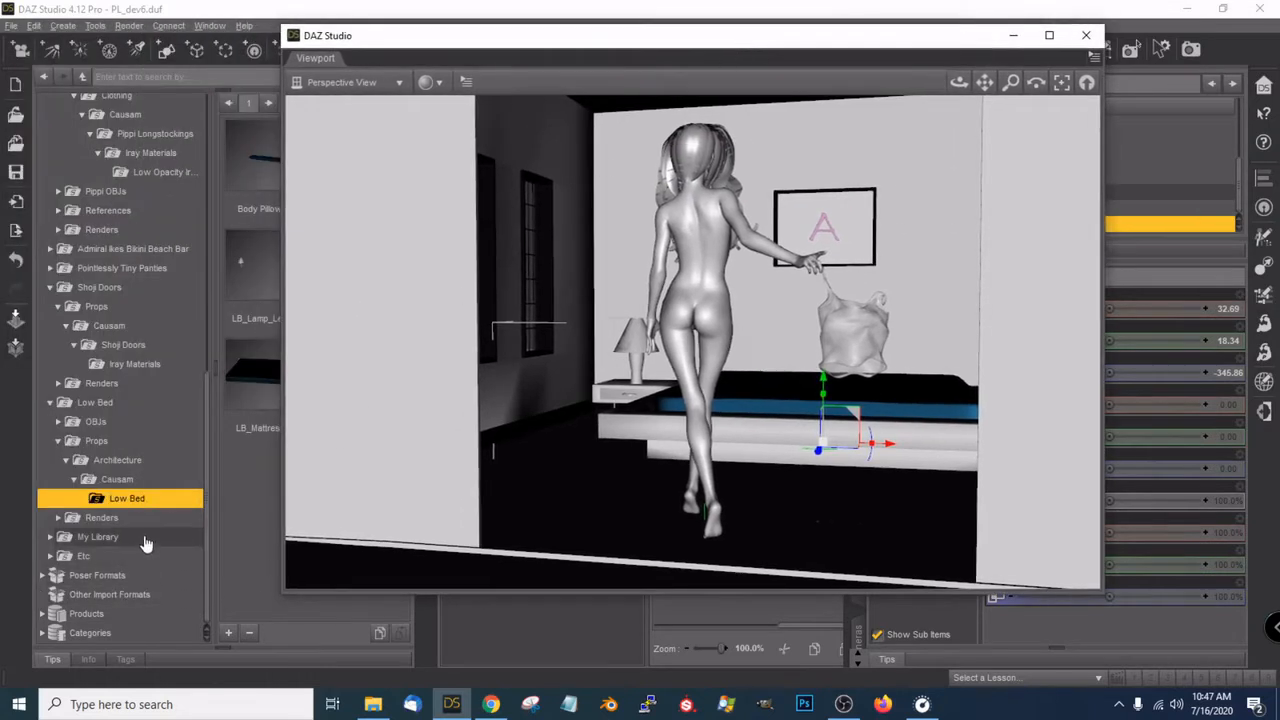
click(148, 368)
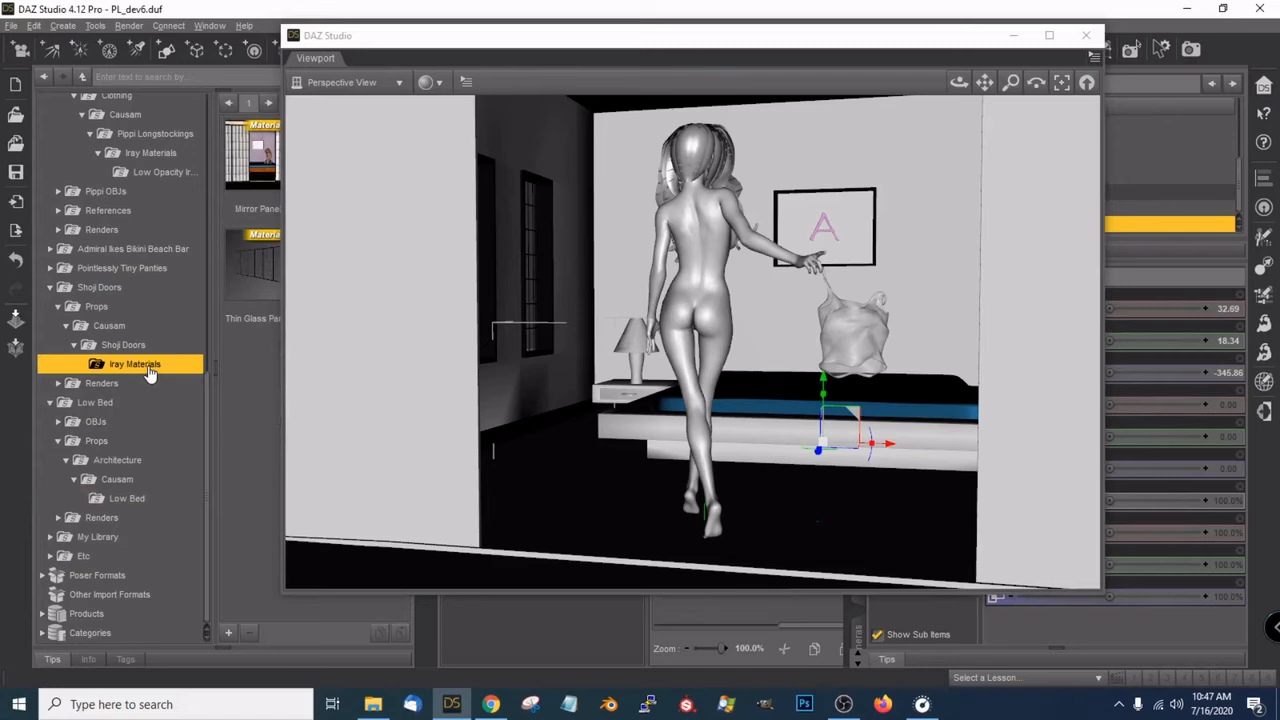
drag(440, 46, 572, 51)
click(335, 326)
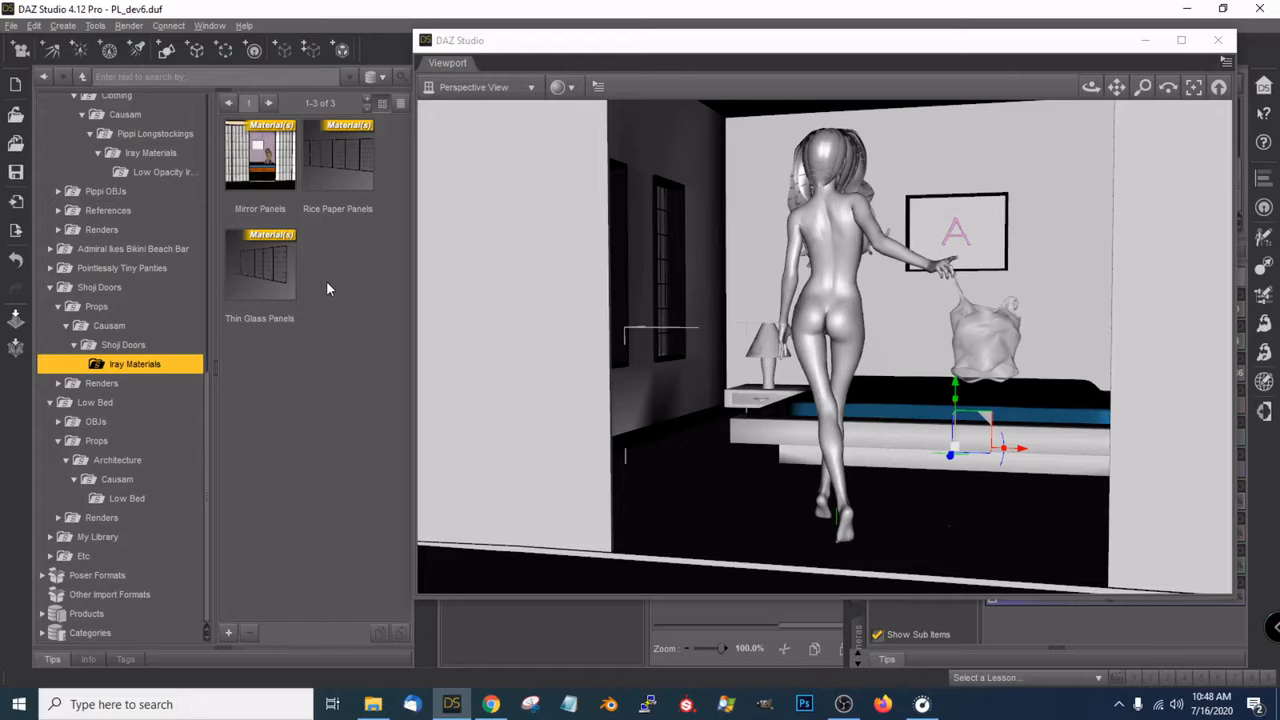
click(135, 344)
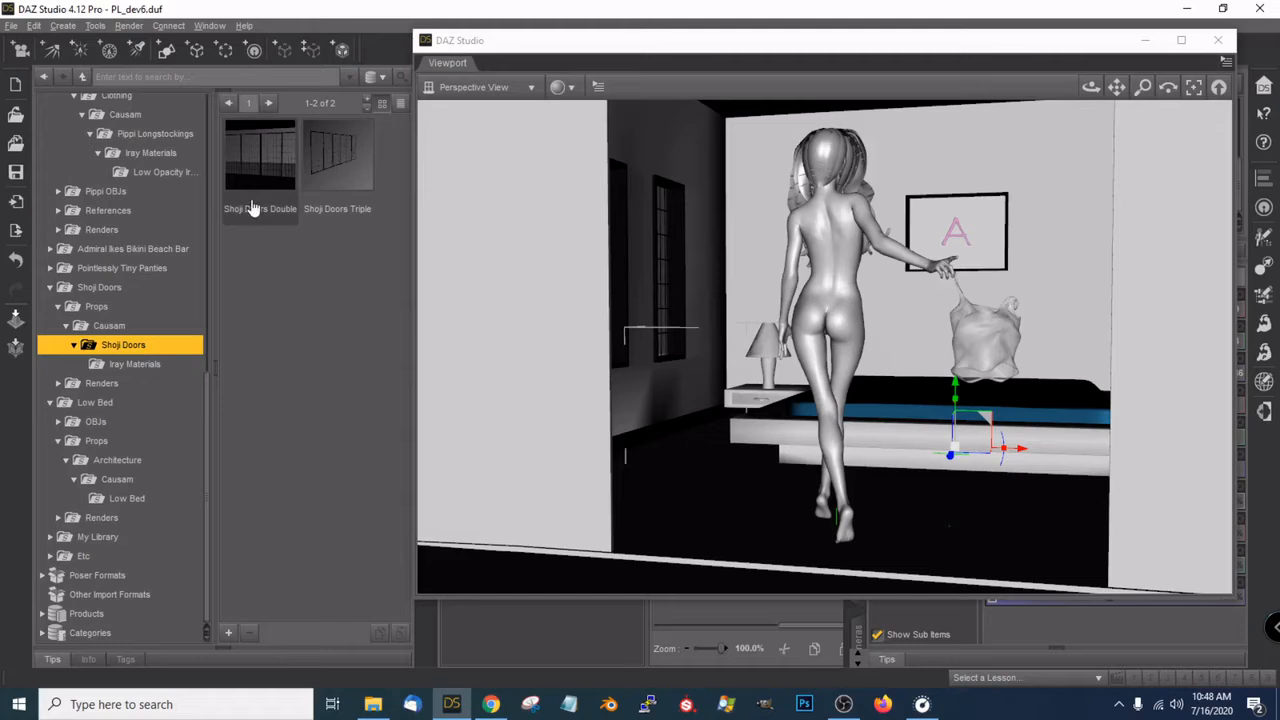
mouse_move(271, 215)
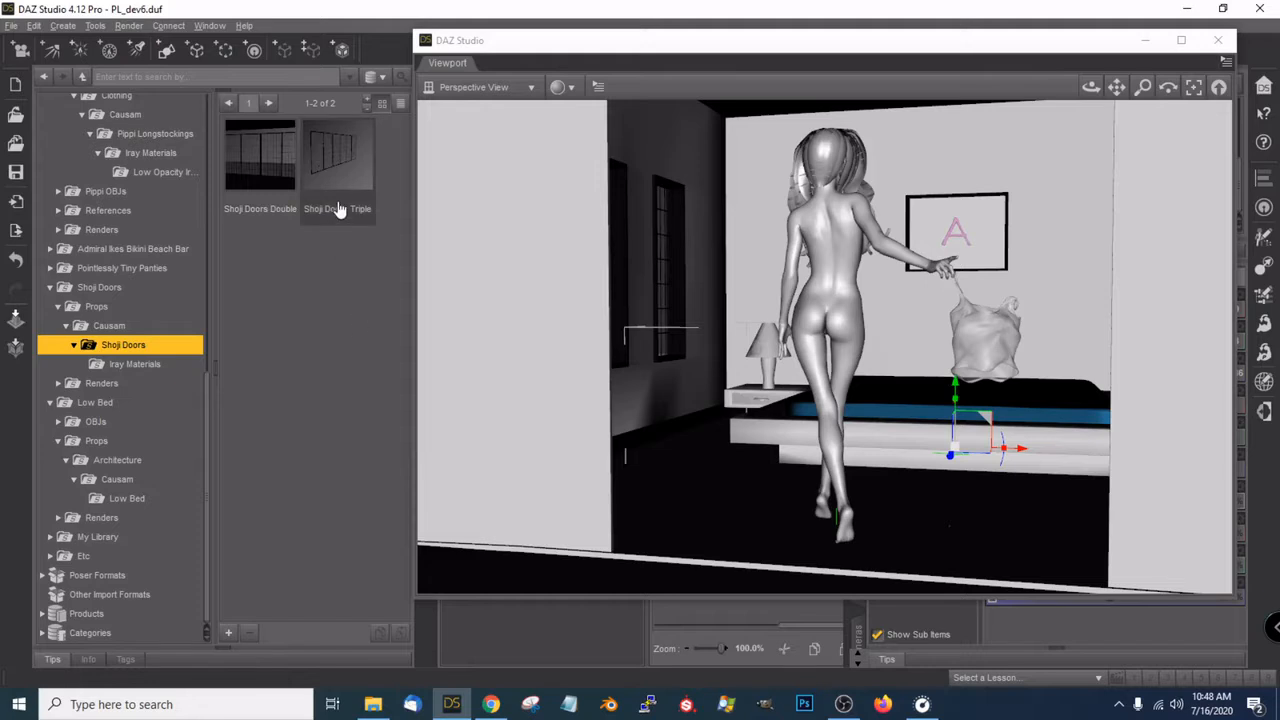
Parent the Low Bed group to the Tea House Group and hide the whole Tea House Group
drag(605, 52, 190, 79)
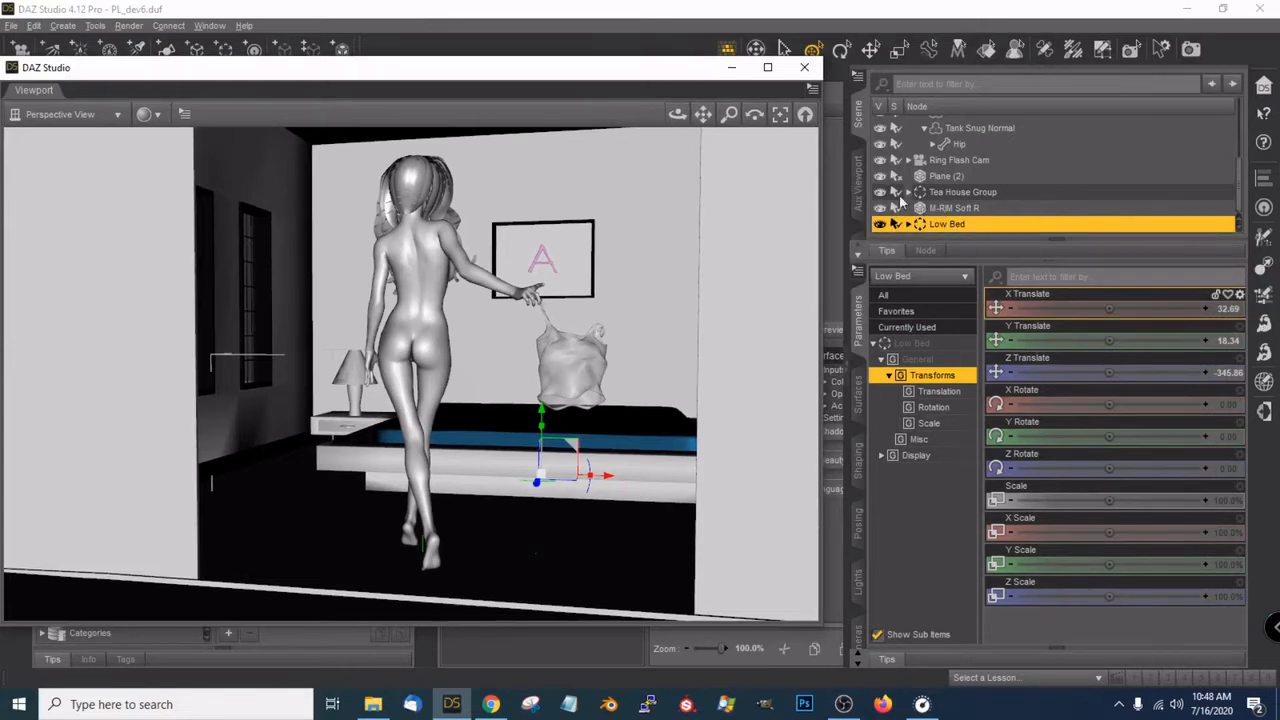
drag(911, 199, 881, 190)
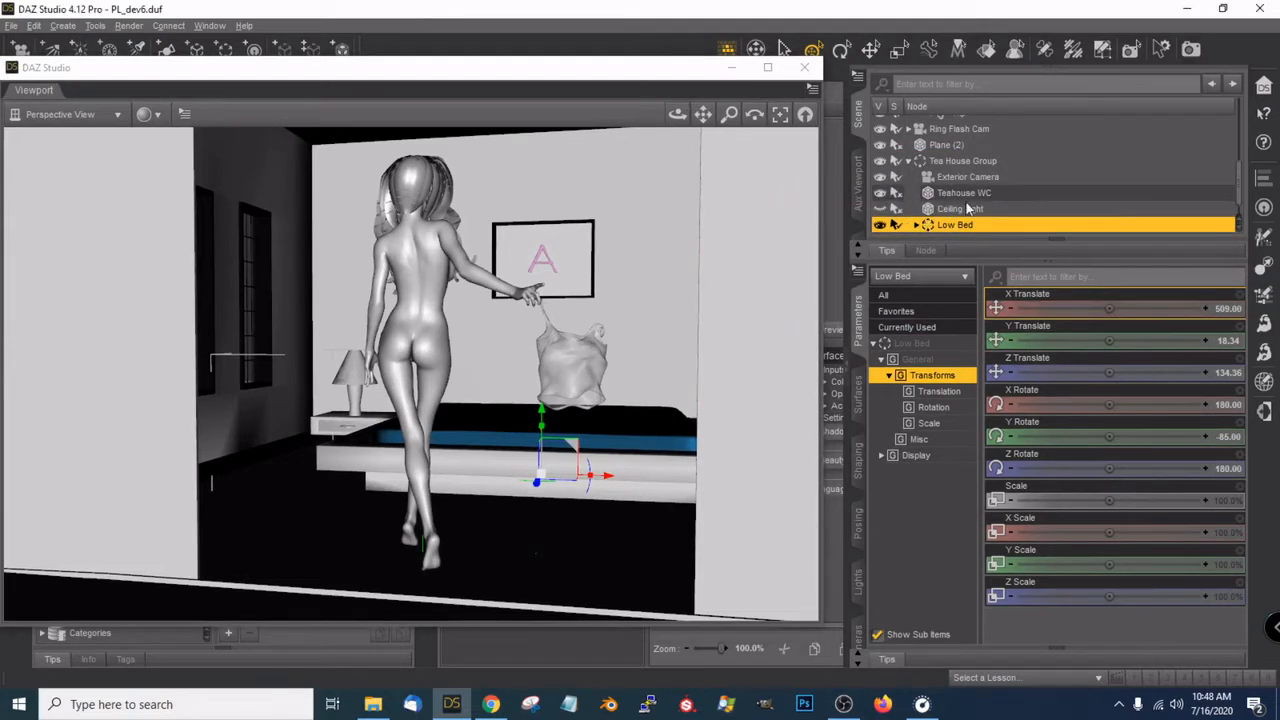
click(879, 161)
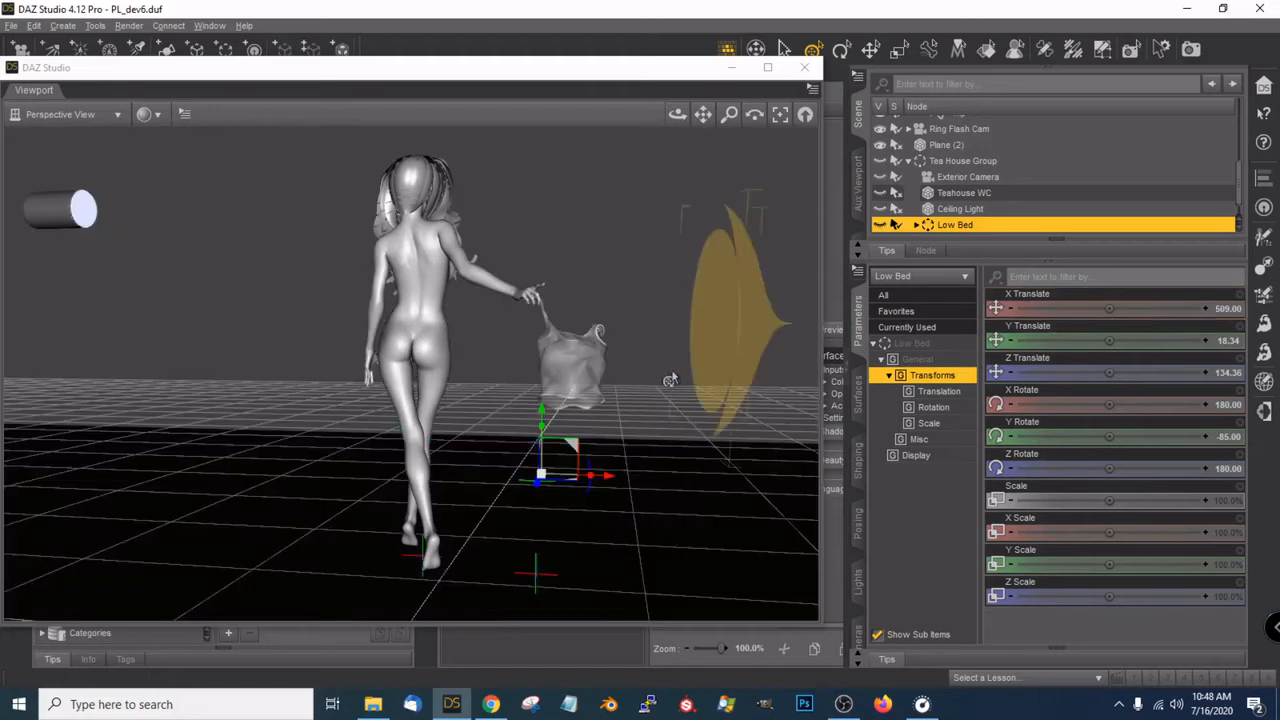
Load the Shoji Doors Double prop into the scene and view it with the figure from the side
scroll(669, 376, down, 5)
drag(545, 70, 930, 61)
drag(263, 157, 784, 283)
drag(1061, 107, 659, 50)
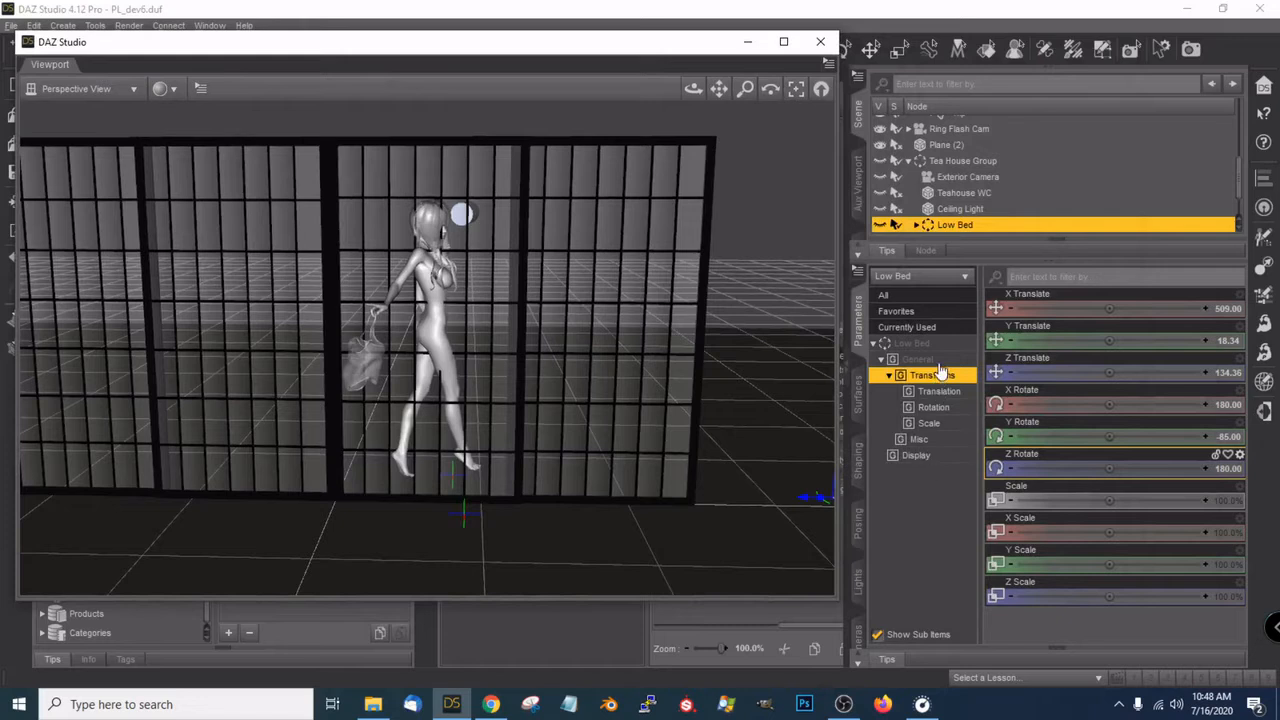
Select Shoji Doors Double, test its Shoji Doors Narrow OPEN/CLOSE morph and return it to 0.0%
scroll(966, 226, down, 2)
click(966, 224)
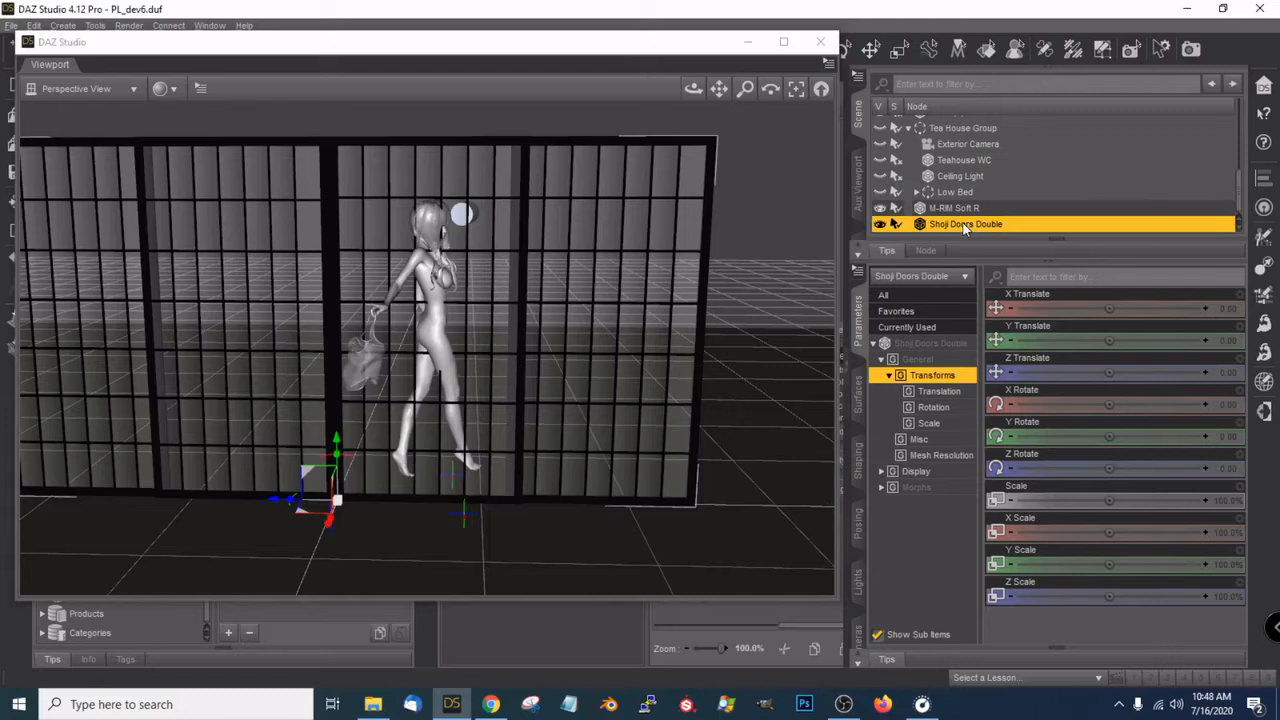
click(916, 488)
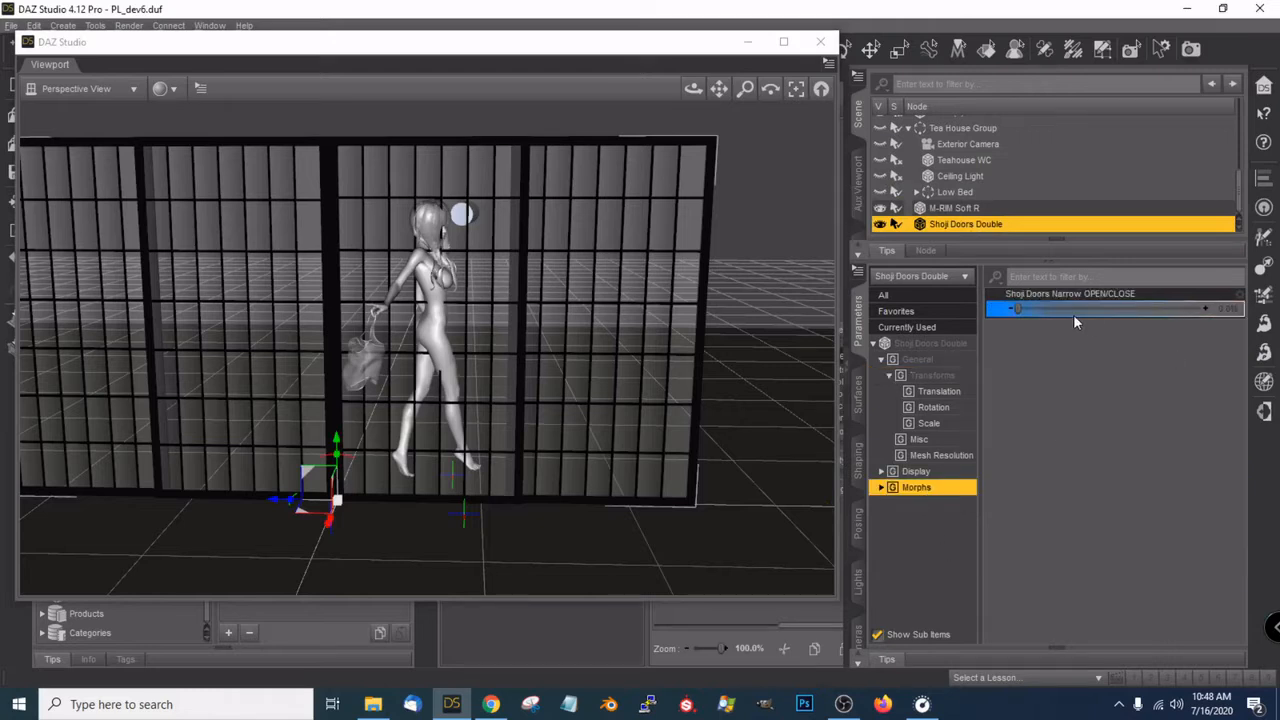
mouse_move(1017, 308)
mouse_down()
mouse_move(1188, 308)
mouse_move(962, 304)
mouse_move(1150, 306)
mouse_move(995, 306)
mouse_up()
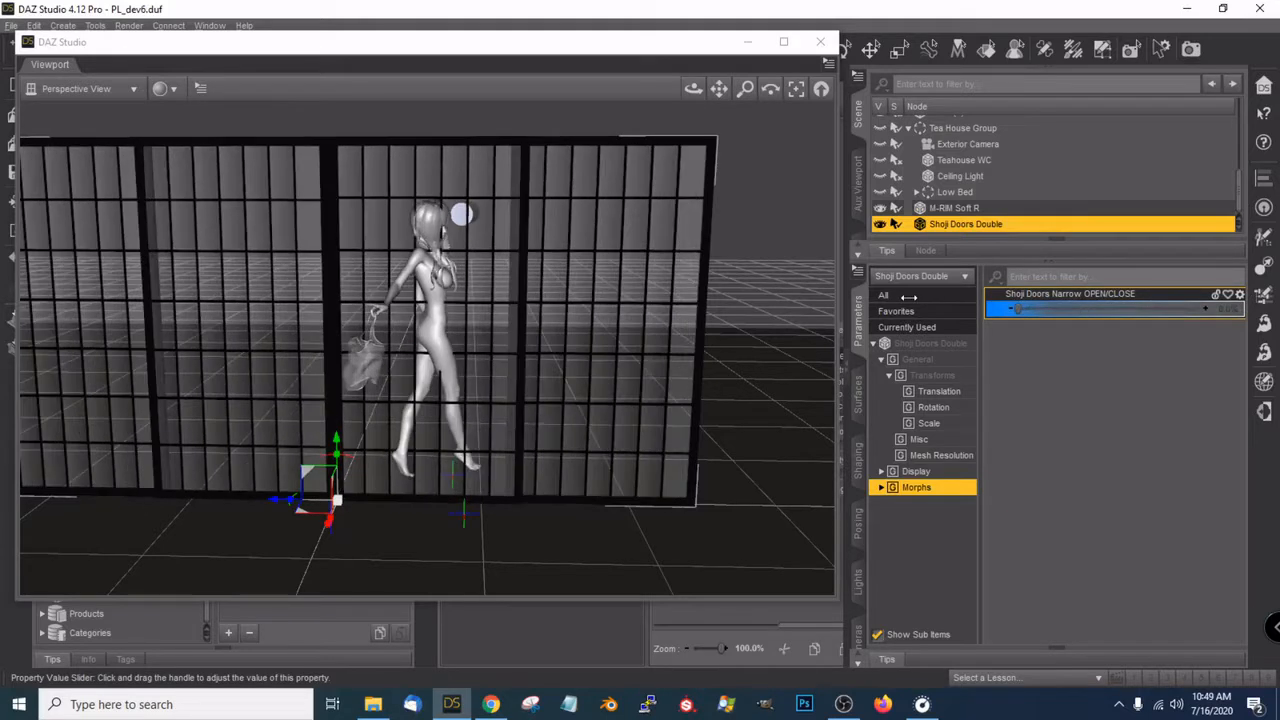
Hide Shoji Doors Double and load the Shoji Doors Triple prop, framing its full width
click(880, 225)
drag(450, 32, 834, 72)
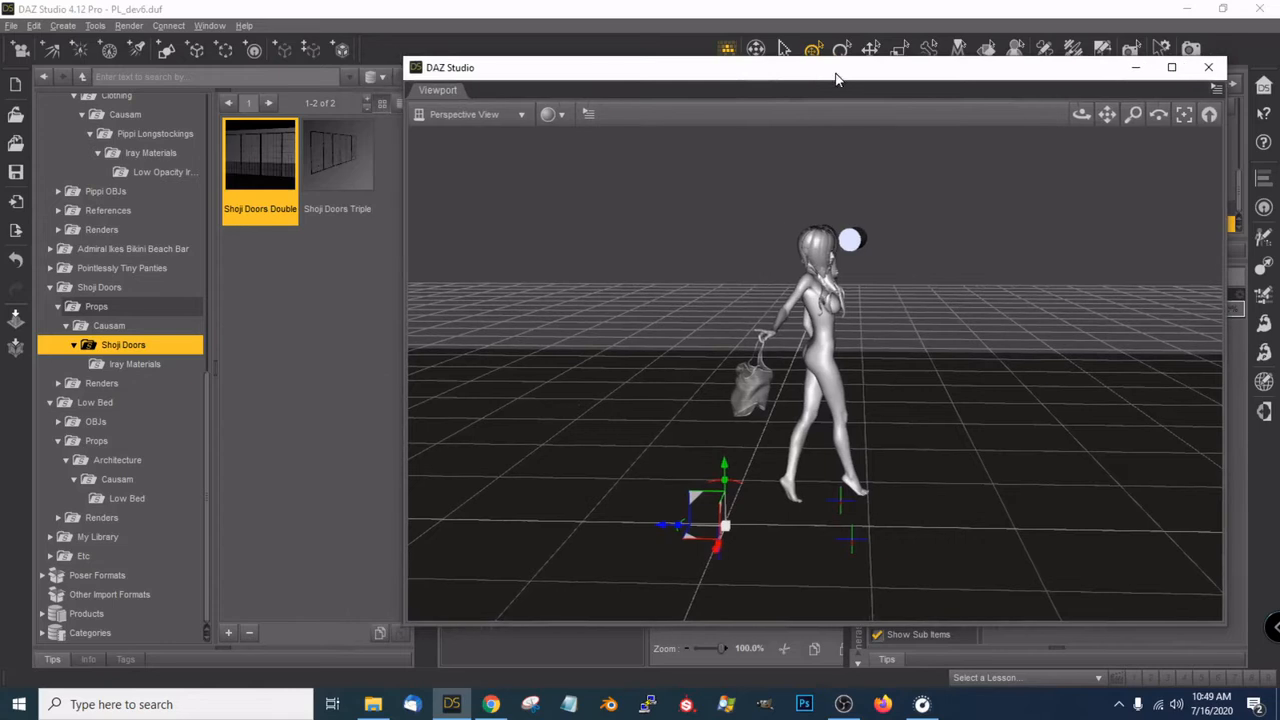
double_click(335, 175)
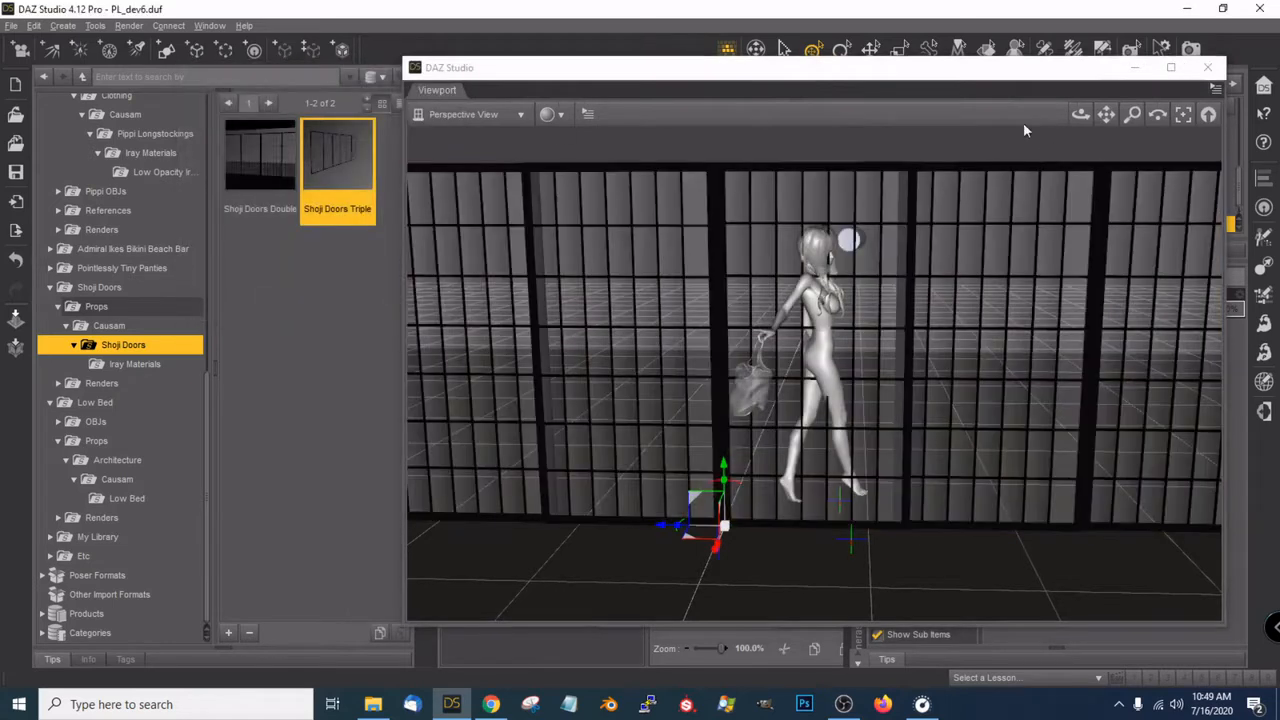
drag(980, 76, 847, 76)
scroll(849, 282, down, 5)
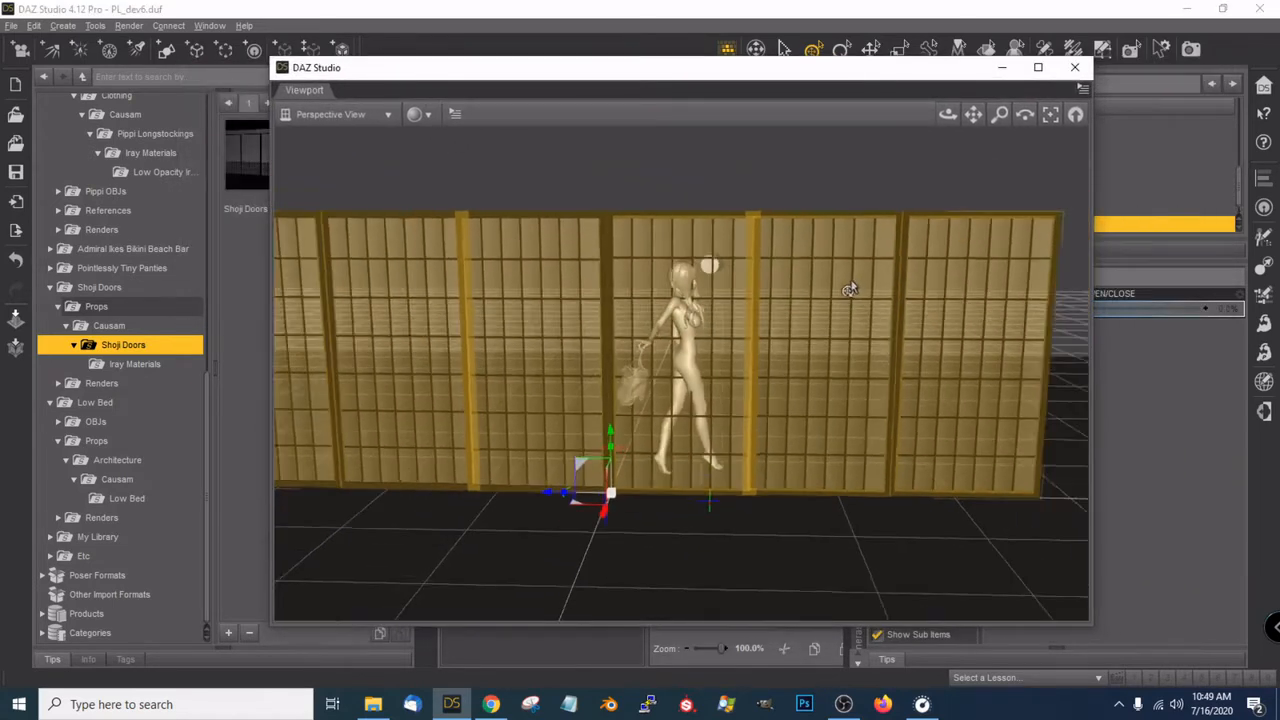
scroll(850, 285, down, 2)
drag(842, 77, 724, 79)
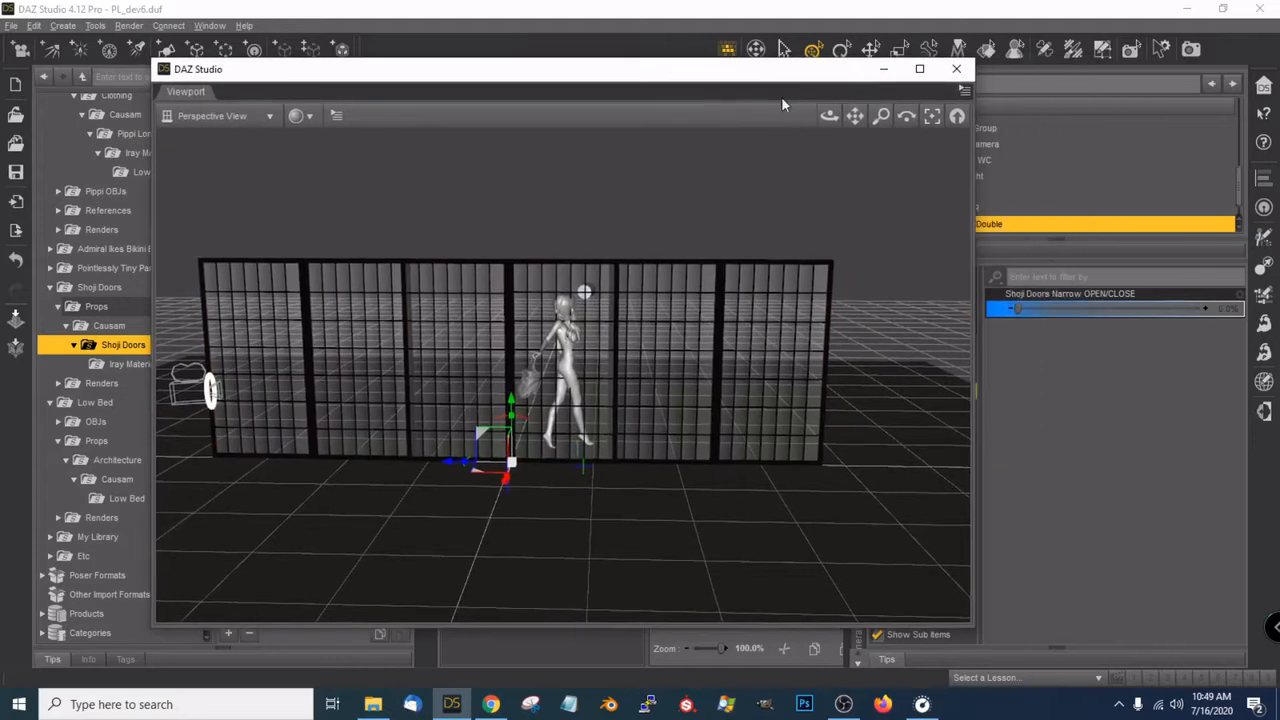
Select the triple Shoji Doors prop, test its Shoji Doors OPEN/CLOSE morph and return it to 0.0%
drag(829, 116, 860, 118)
drag(757, 80, 637, 65)
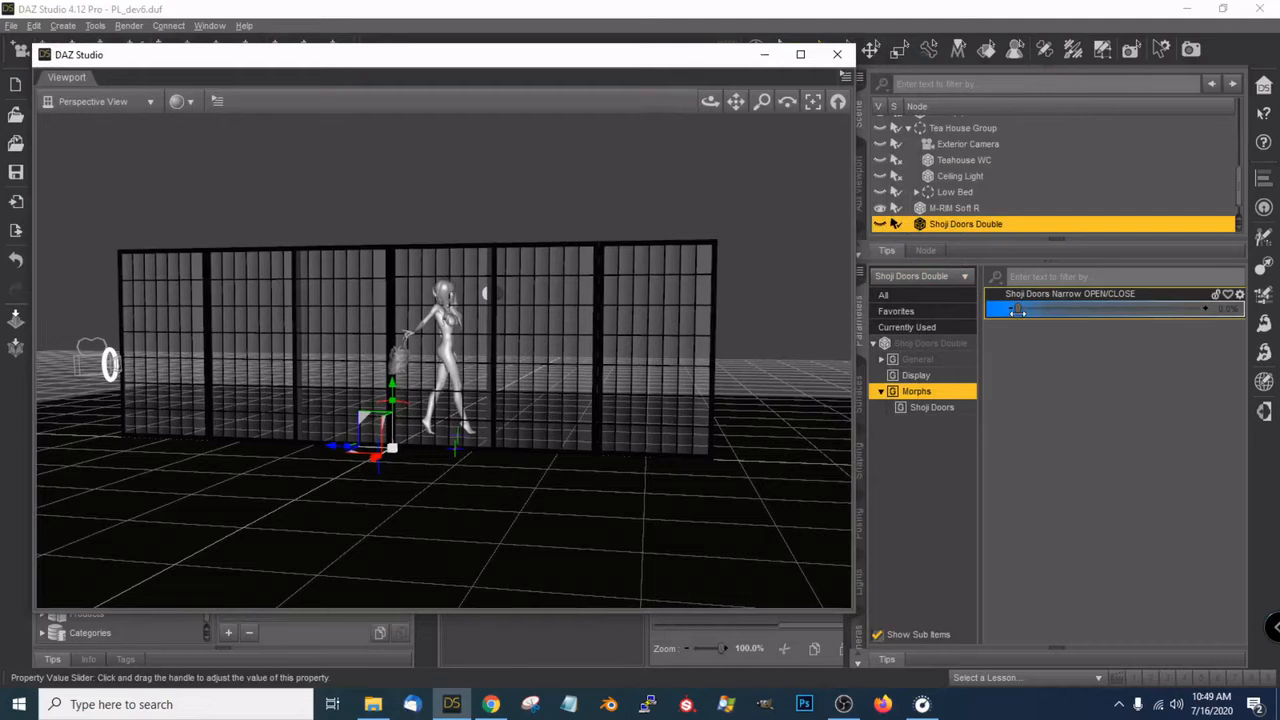
mouse_move(1017, 310)
mouse_down()
mouse_move(1059, 313)
mouse_move(1030, 311)
mouse_up()
scroll(945, 223, down, 1)
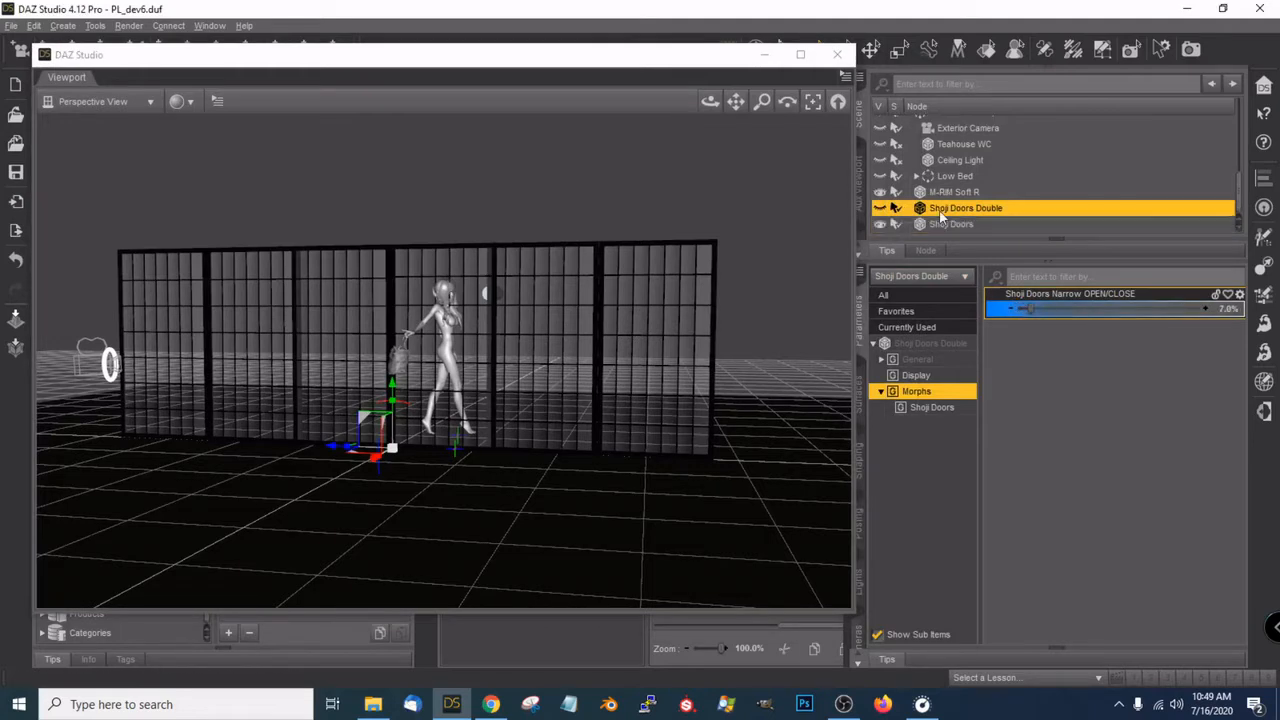
click(947, 224)
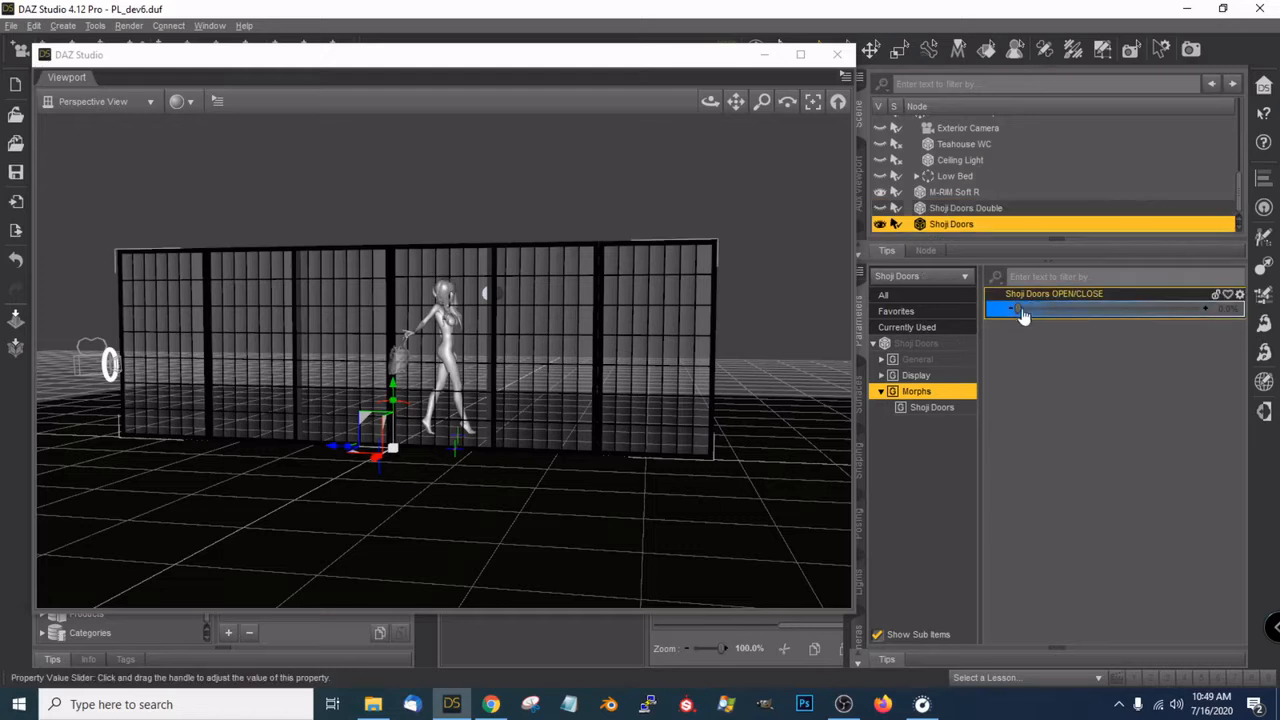
drag(1016, 310, 975, 313)
drag(1097, 328, 969, 313)
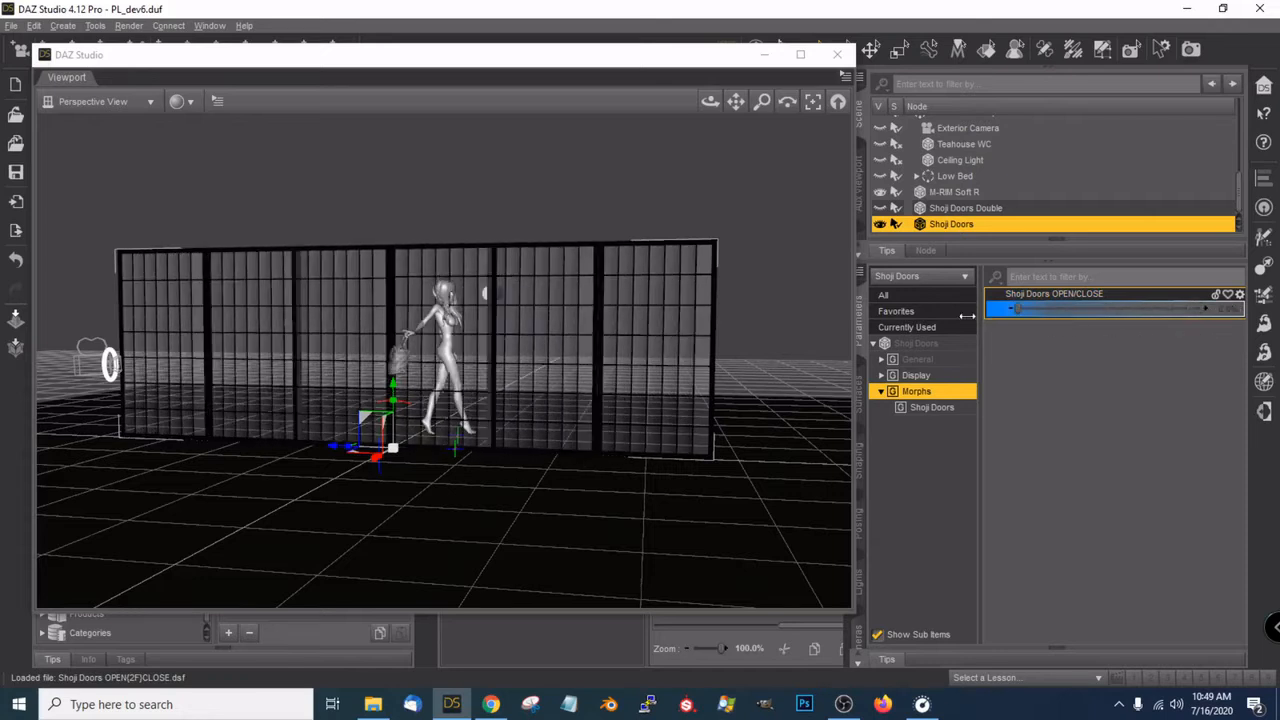
Delete the triple Shoji Doors prop from the scene and make Shoji Doors Double visible again
right_click(954, 232)
click(1002, 255)
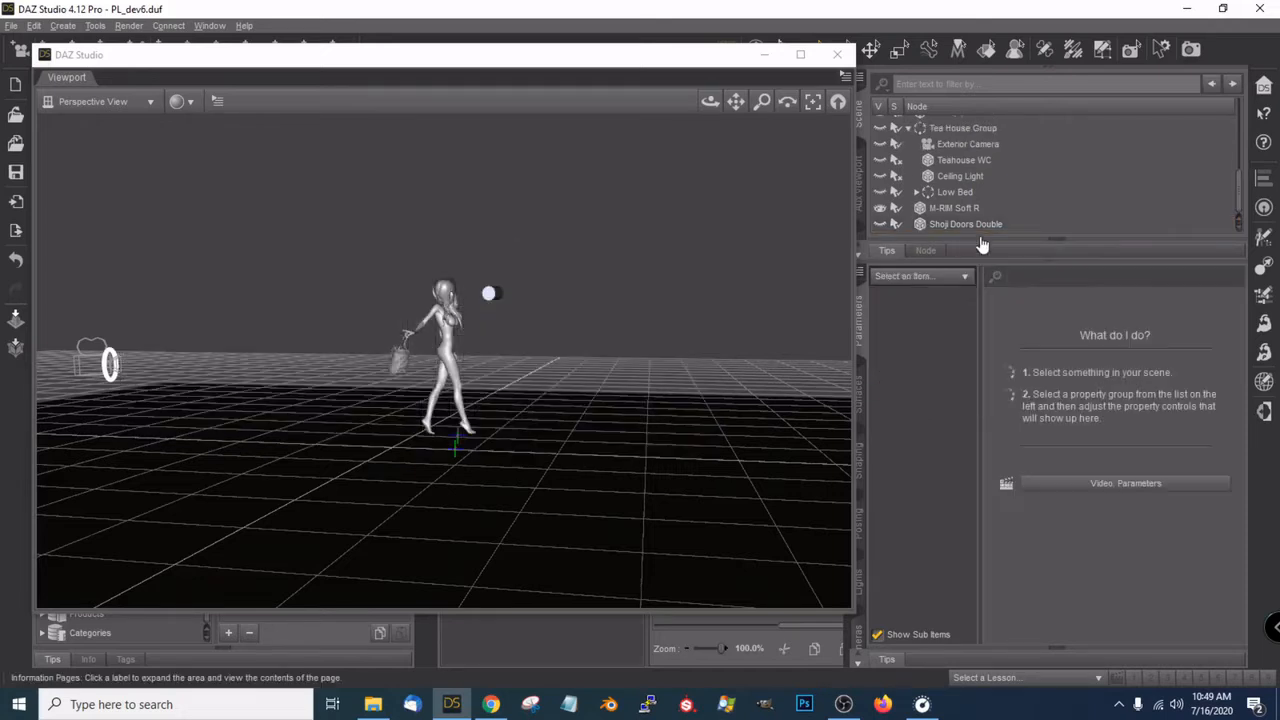
click(881, 224)
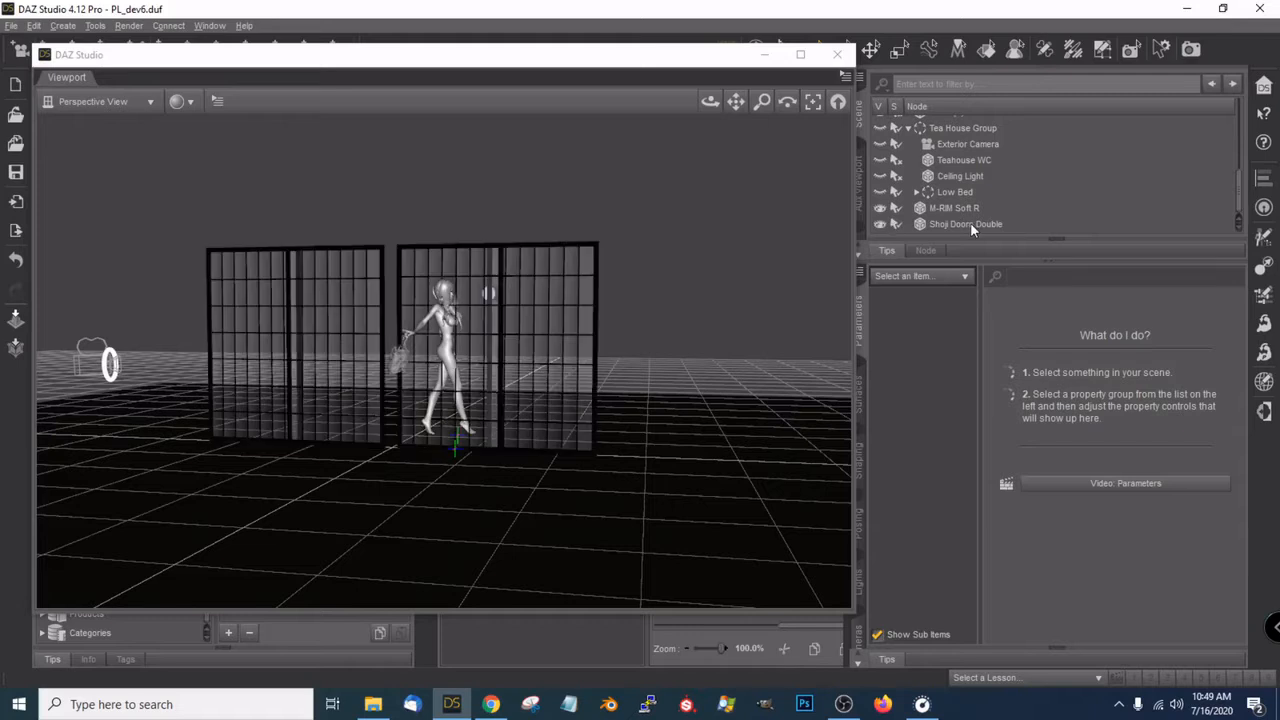
Reset the Shoji Doors Narrow OPEN/CLOSE morph of Shoji Doors Double to 0.0% and set its Y Rotate to -270
click(965, 224)
drag(1032, 312, 1015, 311)
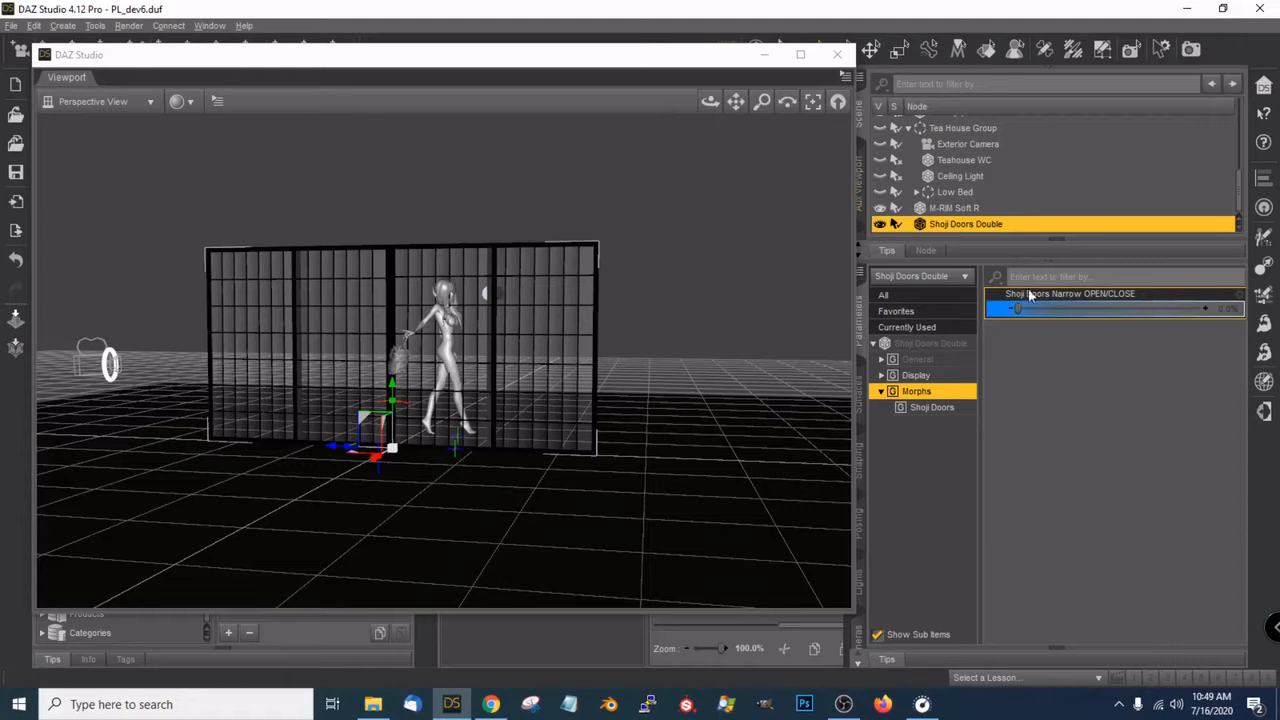
click(951, 297)
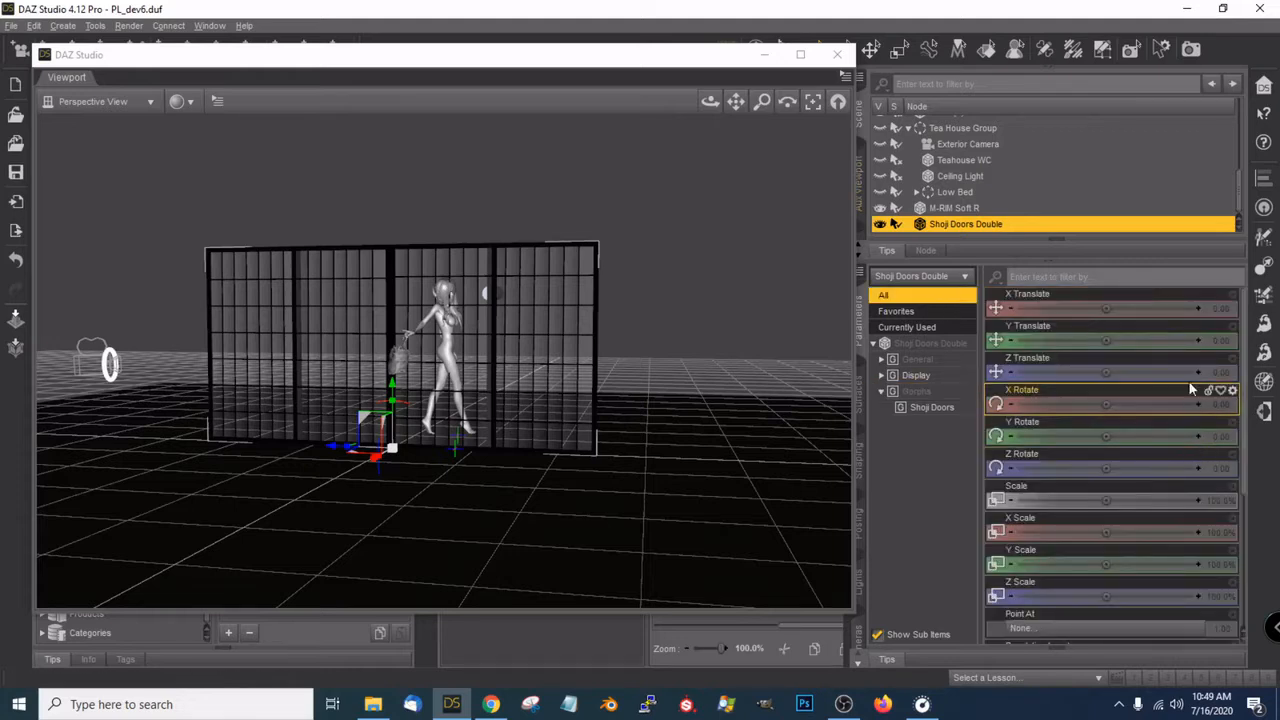
click(1225, 439)
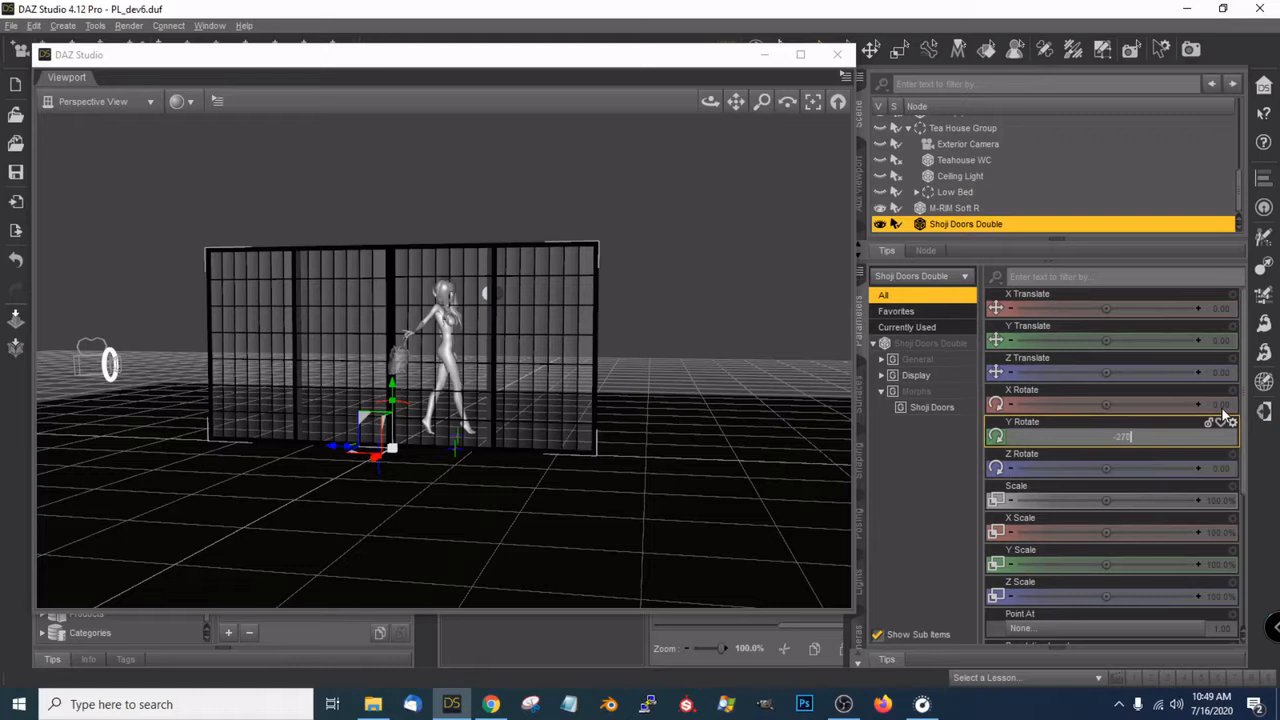
text(-270)
key(Return)
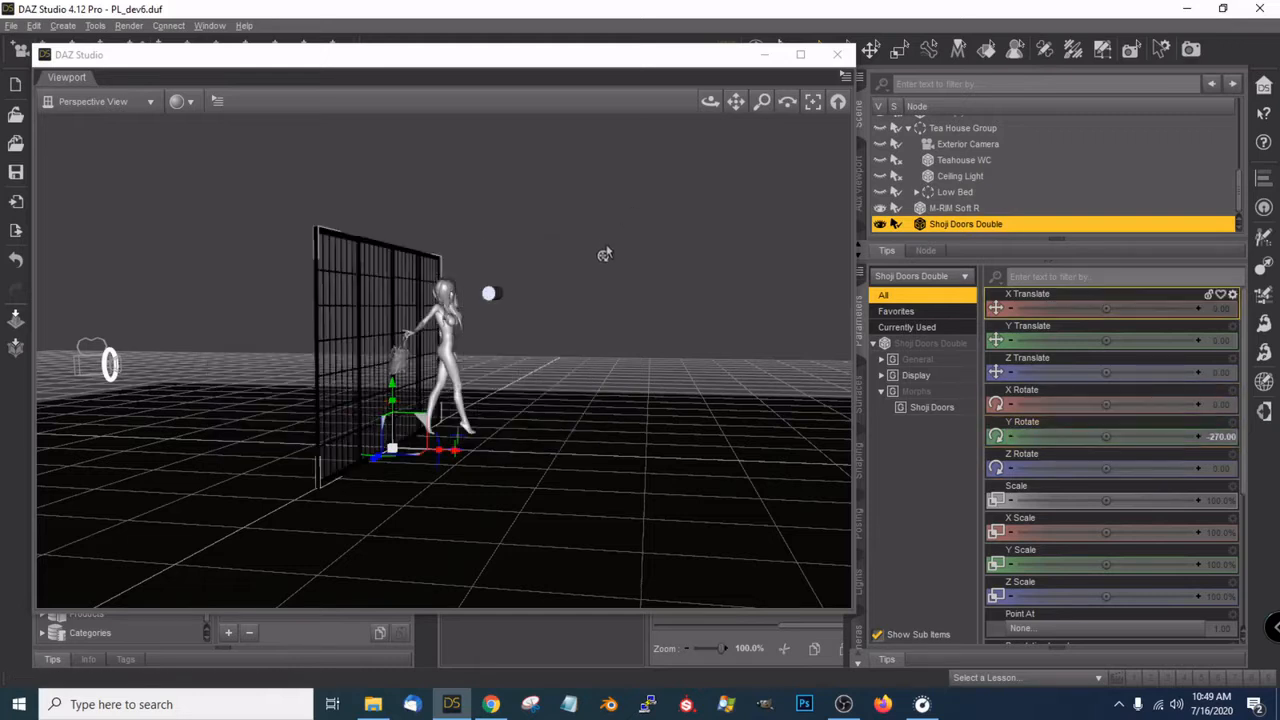
Frame Shoji Doors Double from the figure's back and show the whole Tea House Group
click(813, 104)
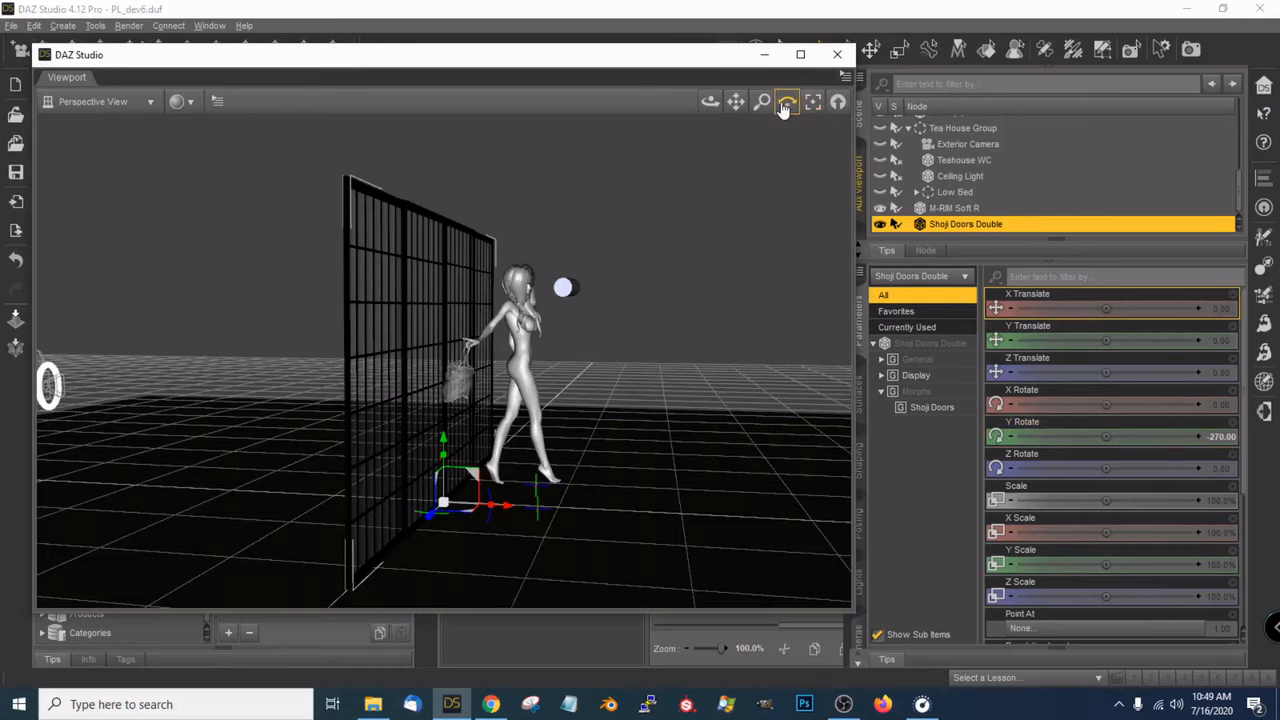
drag(710, 101, 932, 105)
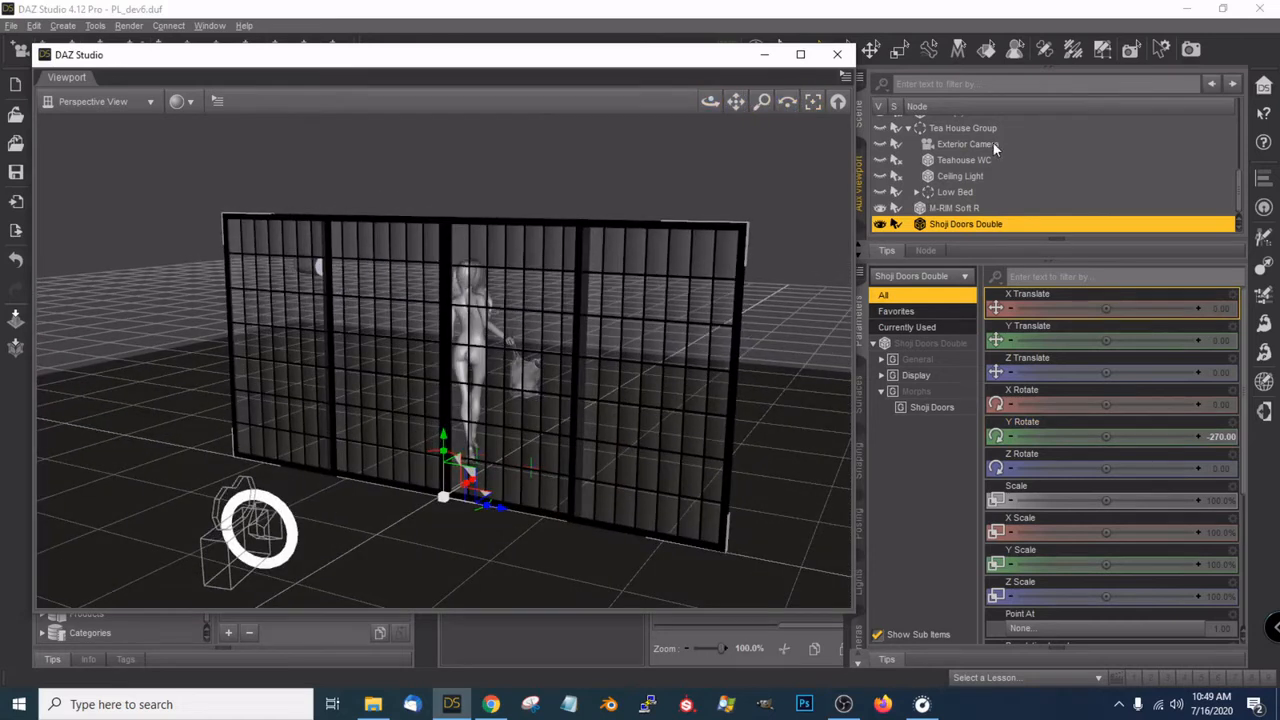
click(879, 129)
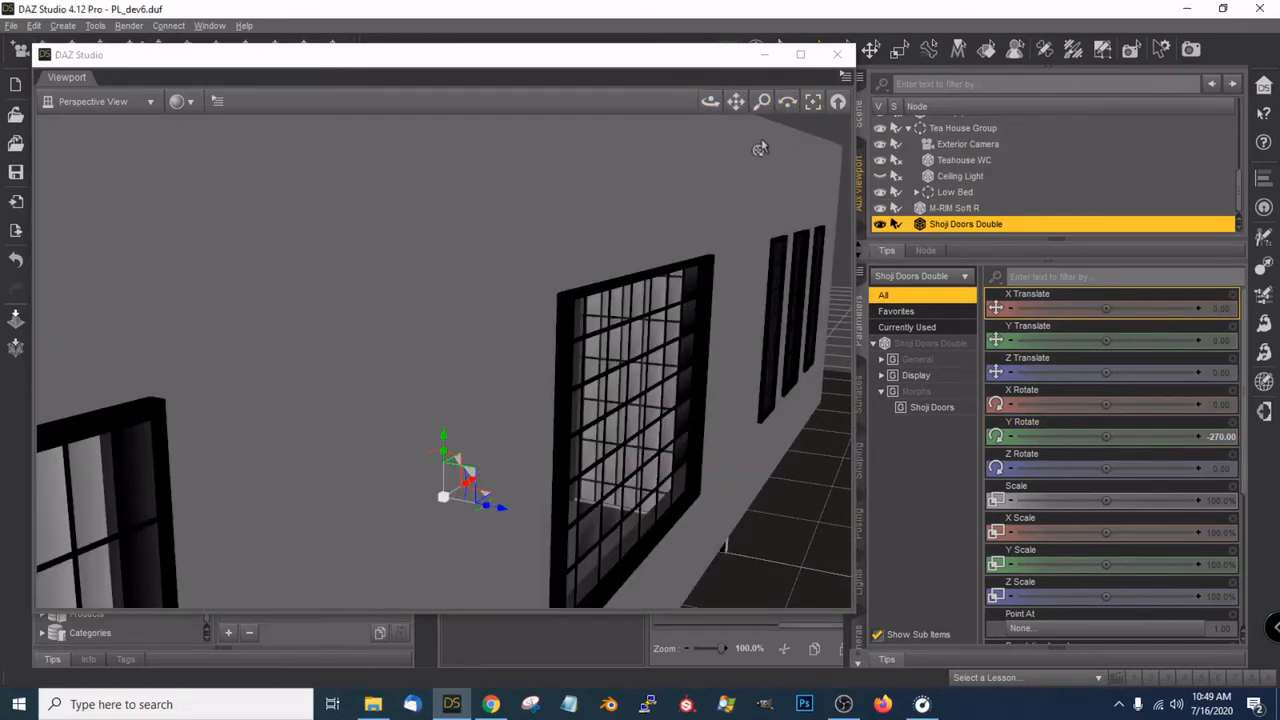
Fit Shoji Doors Double into the tea house opening with Y Translate about 18.03 and Y Rotate about -270.77
drag(710, 101, 702, 218)
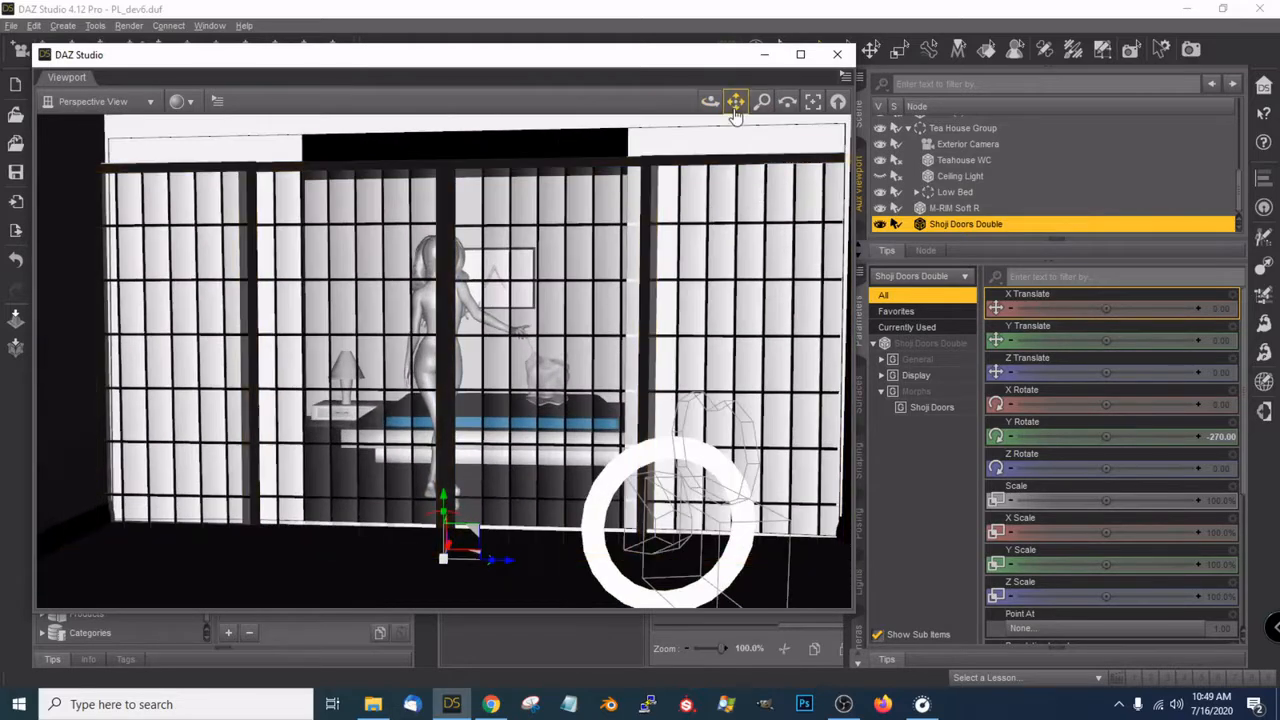
drag(735, 101, 680, 228)
drag(709, 101, 718, 202)
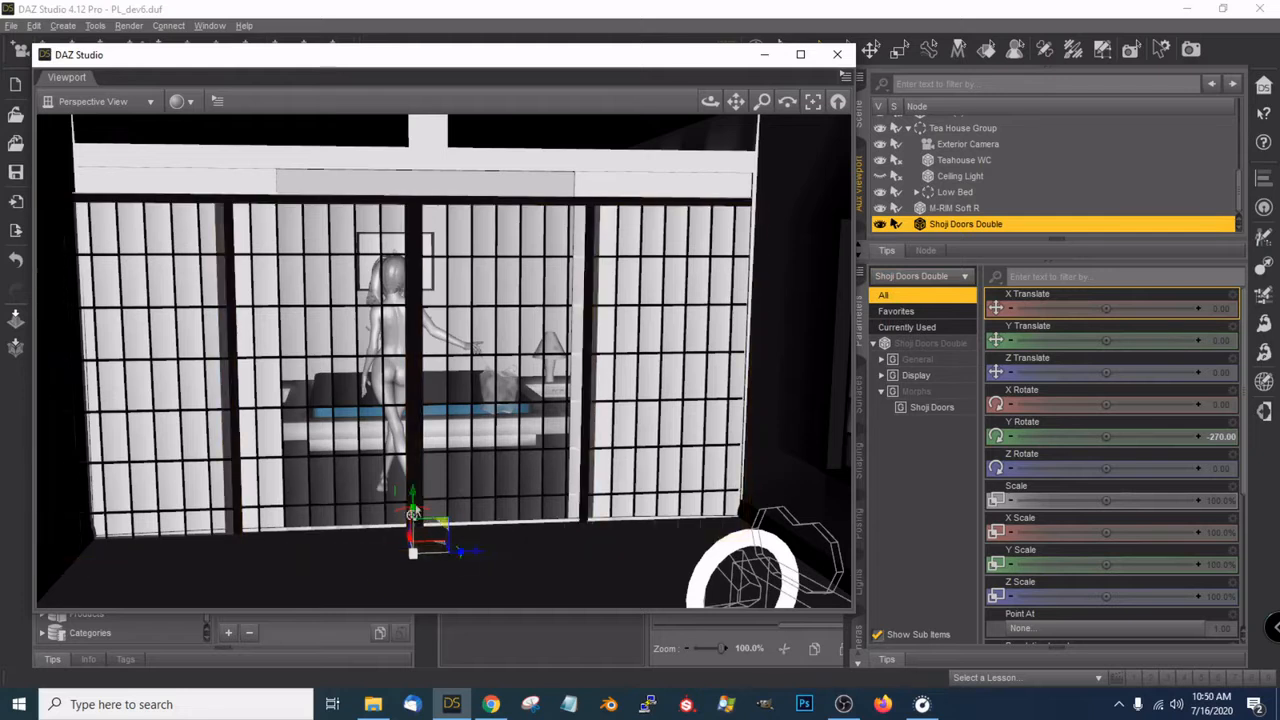
drag(411, 500, 405, 476)
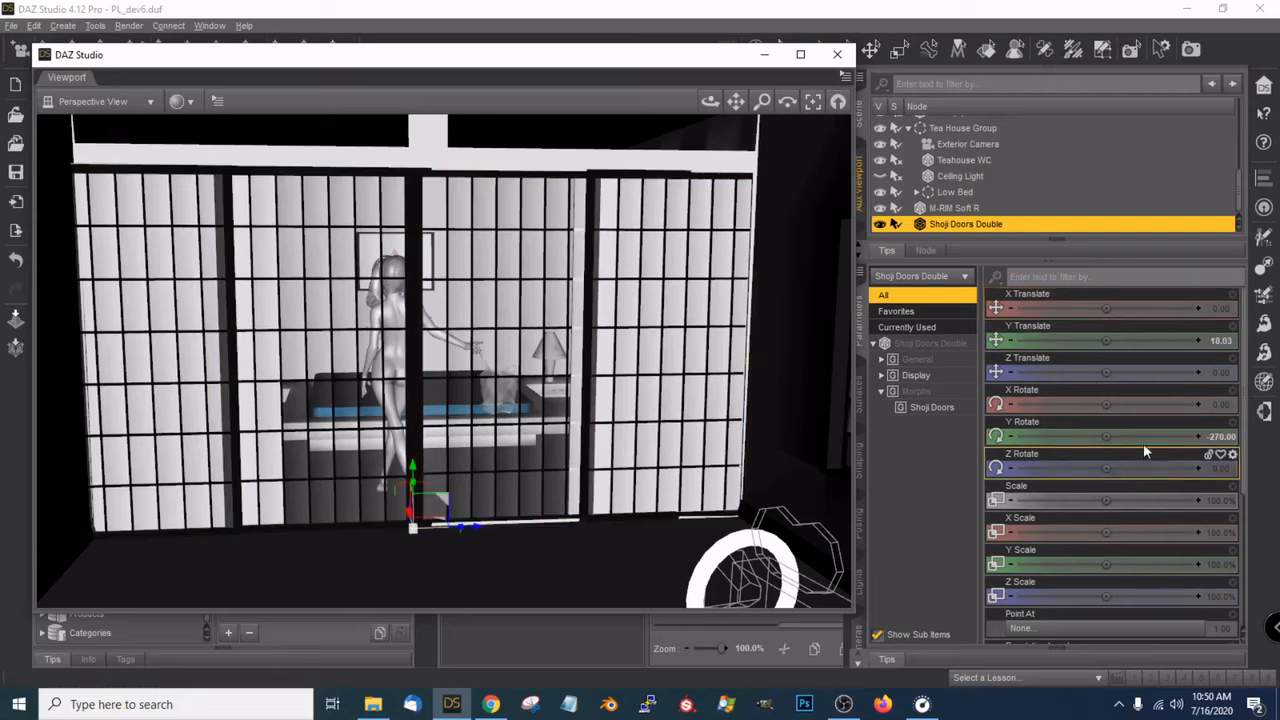
drag(1104, 437, 1096, 437)
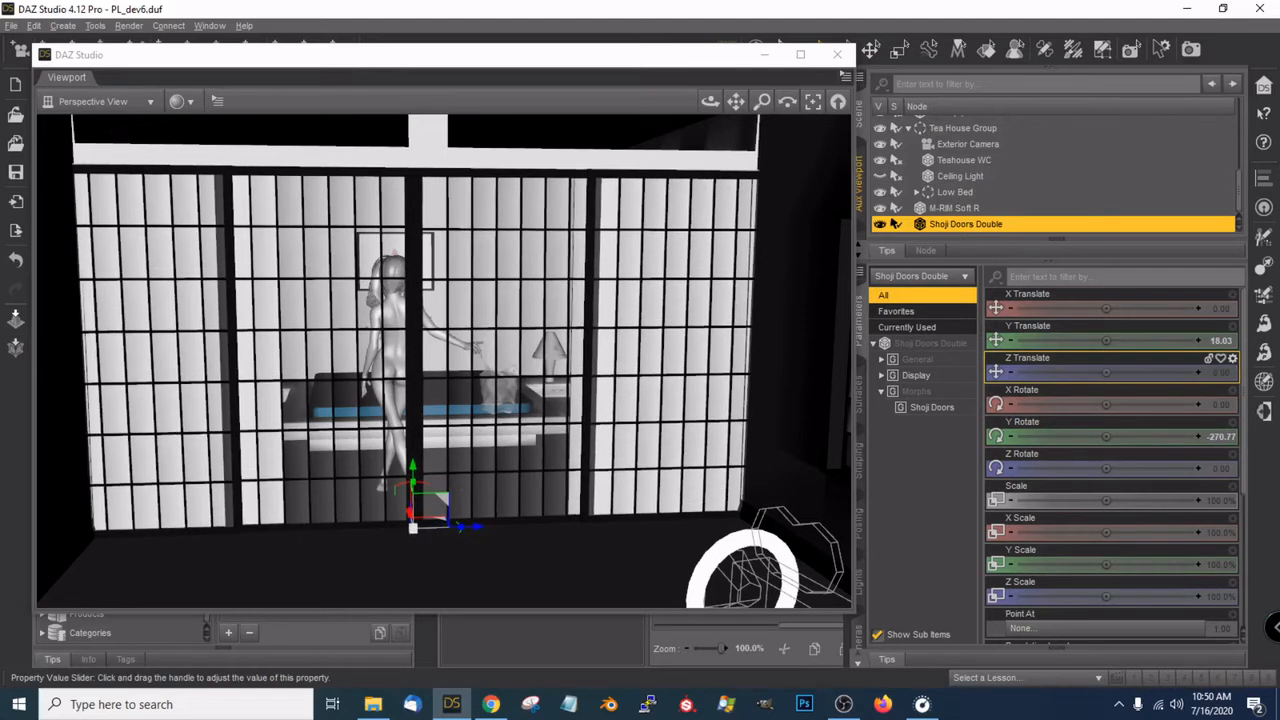
Examine the figure and the Low Bed through the closed shoji doors from several angles and distances
drag(712, 103, 660, 103)
scroll(627, 294, up, 2)
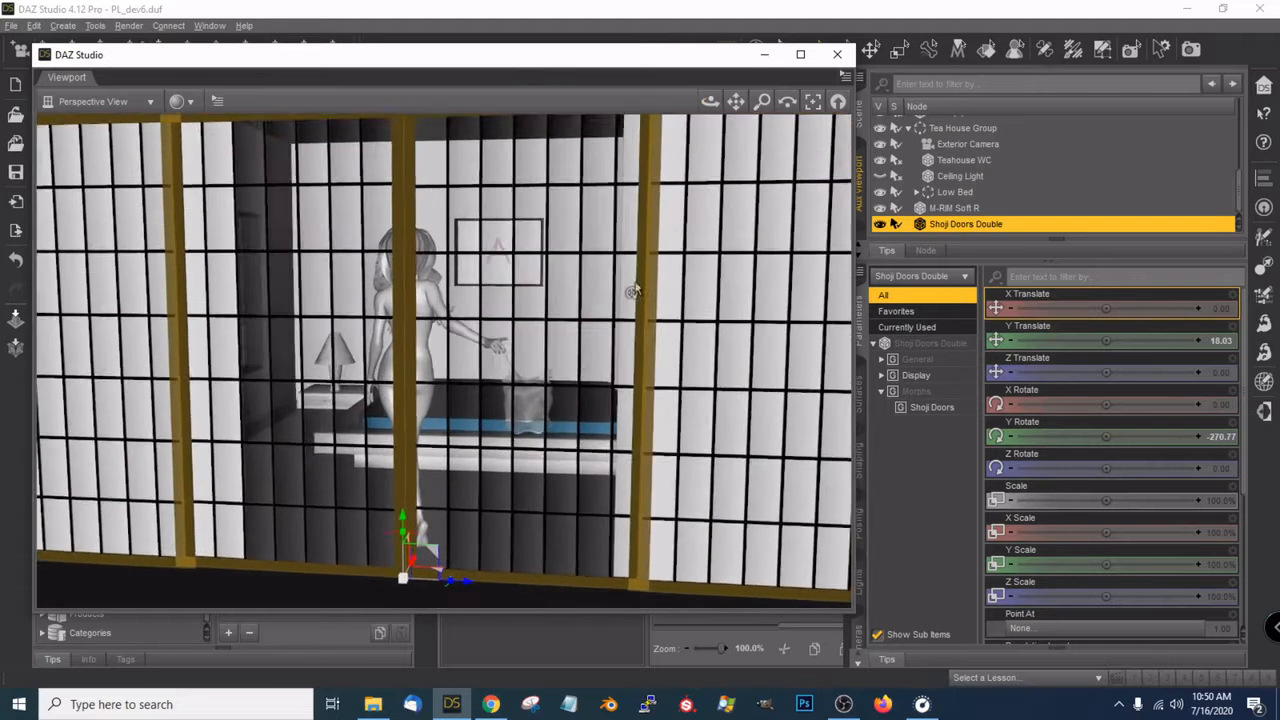
scroll(633, 290, up, 4)
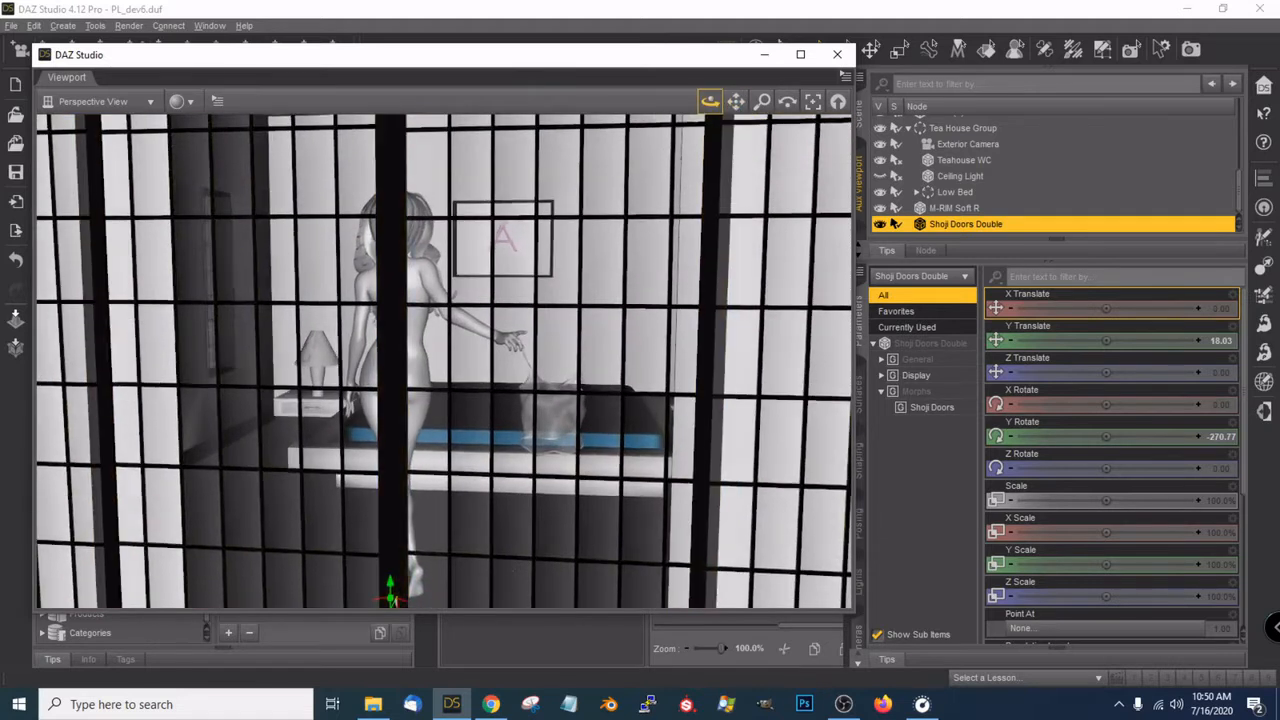
drag(710, 101, 728, 68)
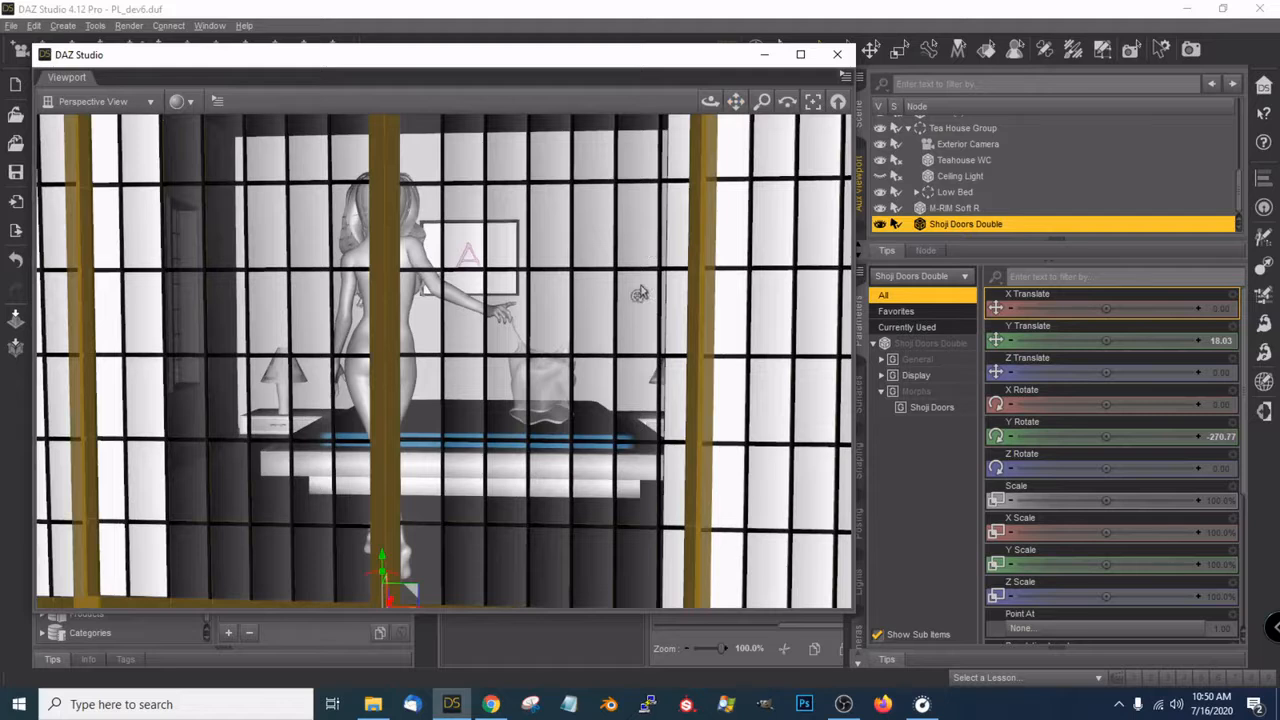
scroll(638, 309, down, 2)
drag(710, 101, 597, 77)
drag(677, 121, 677, 108)
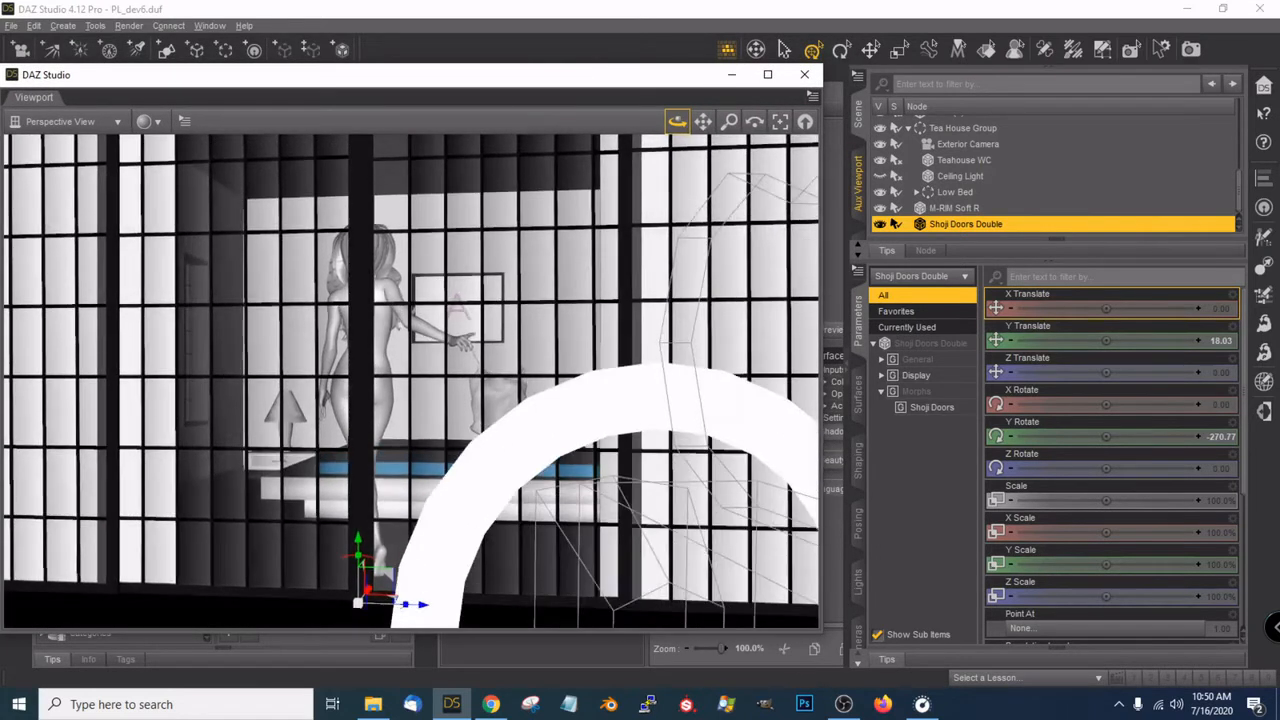
Hide the Torus of the Ring Flash Cam that blocks the view of the doors
click(607, 417)
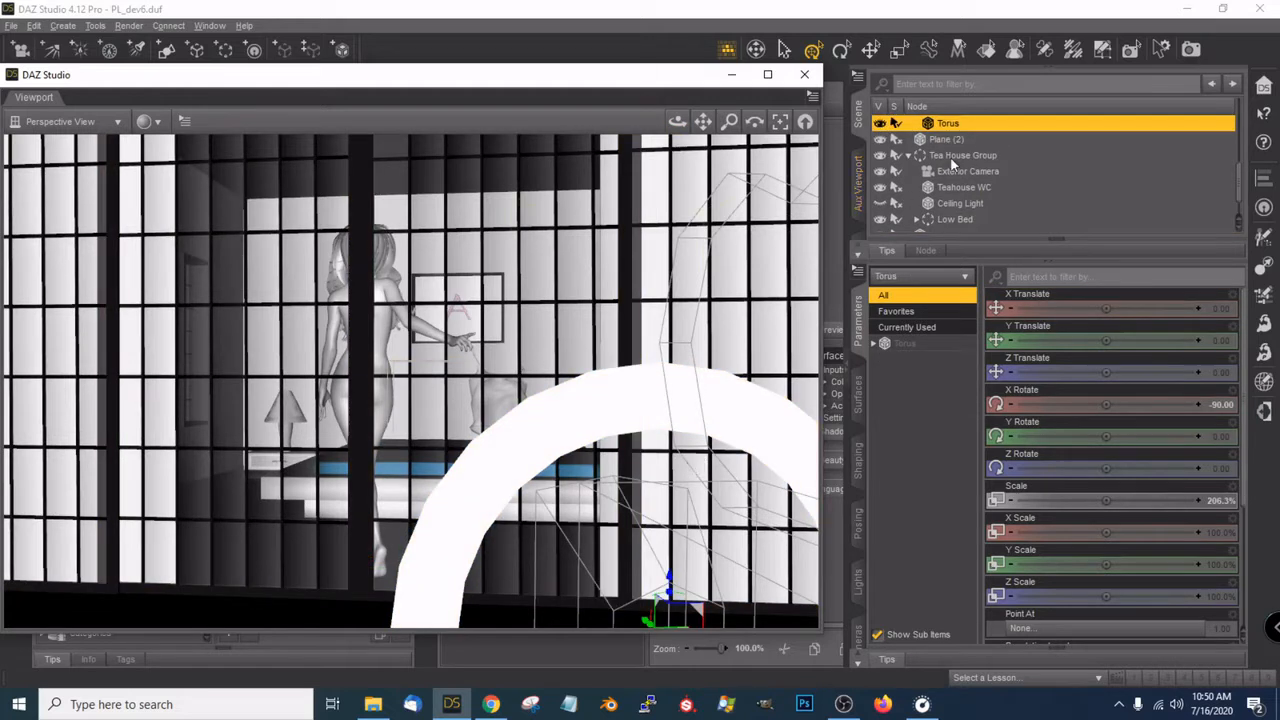
click(879, 124)
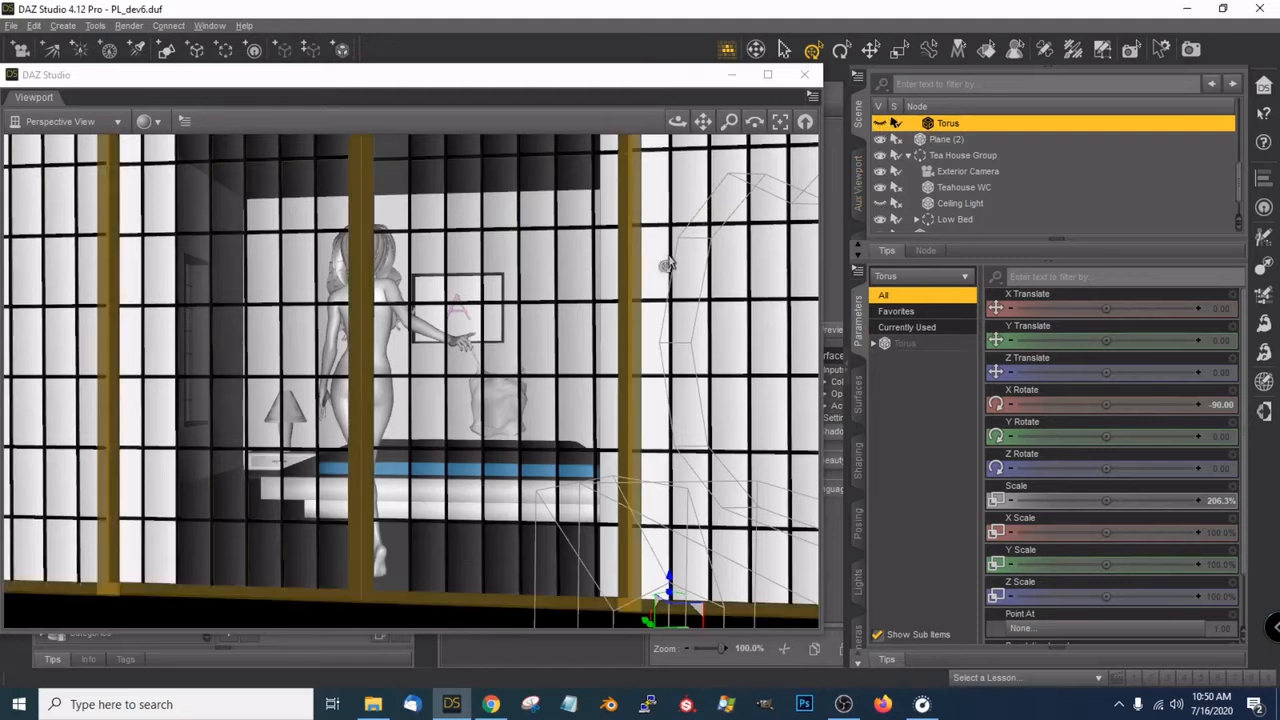
scroll(676, 267, up, 1)
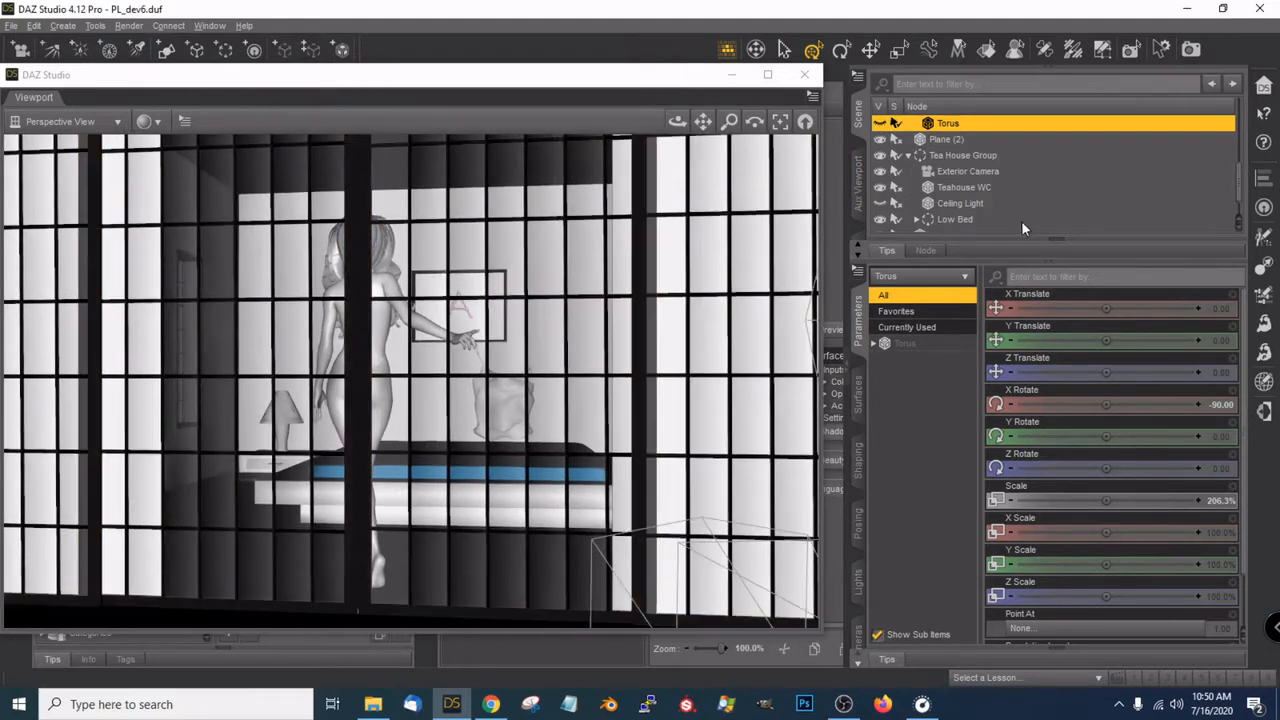
Open Shoji Doors Double by setting its Shoji Doors Narrow OPEN/CLOSE morph to about 27.9%
scroll(1010, 218, down, 1)
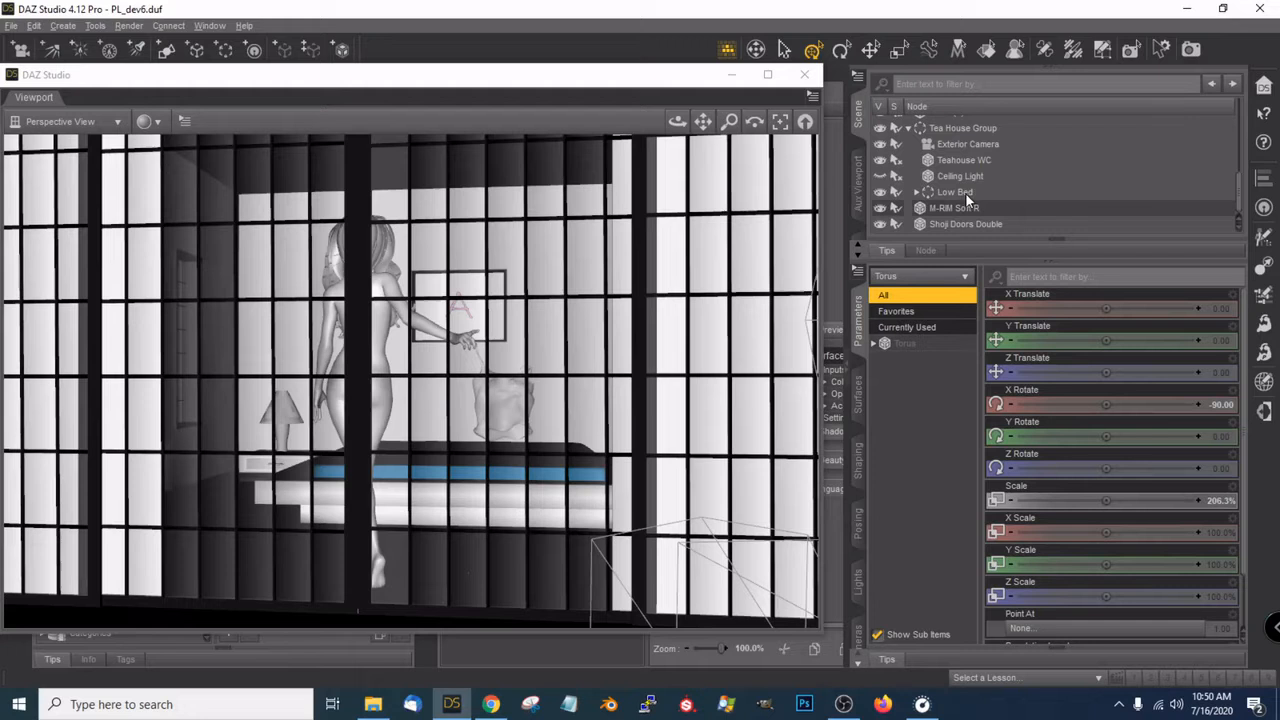
click(965, 224)
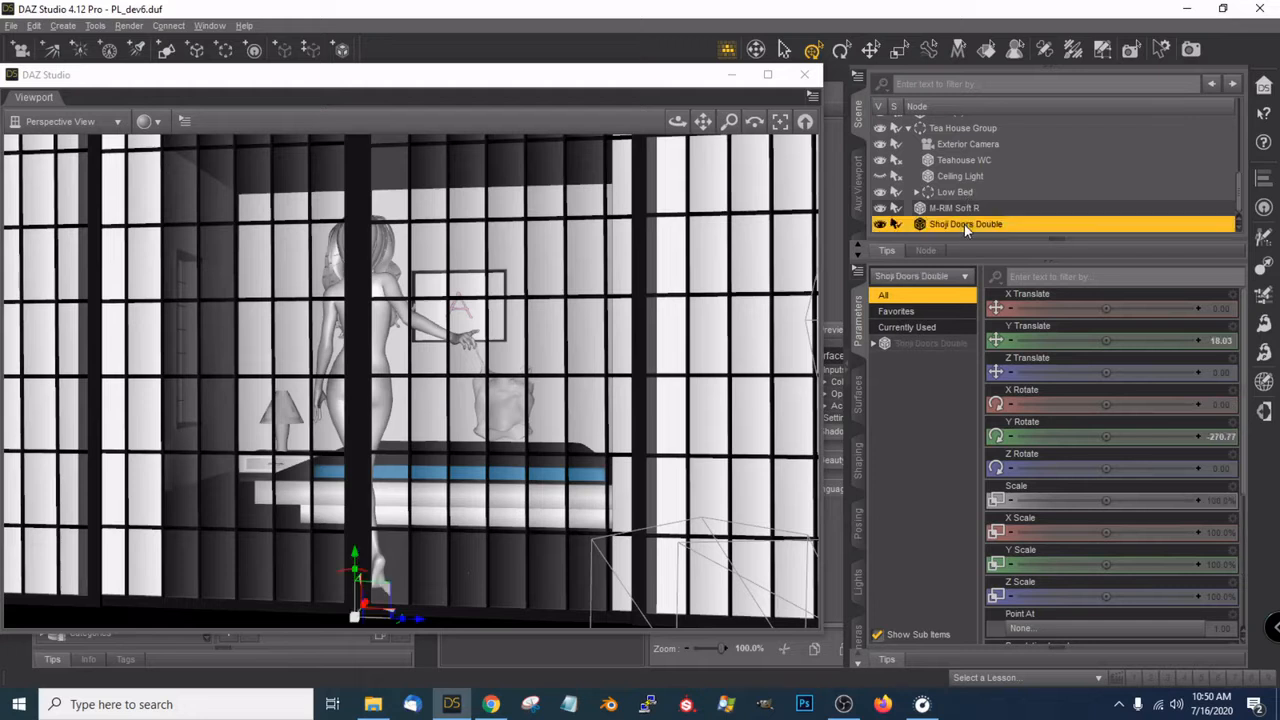
click(920, 345)
click(917, 391)
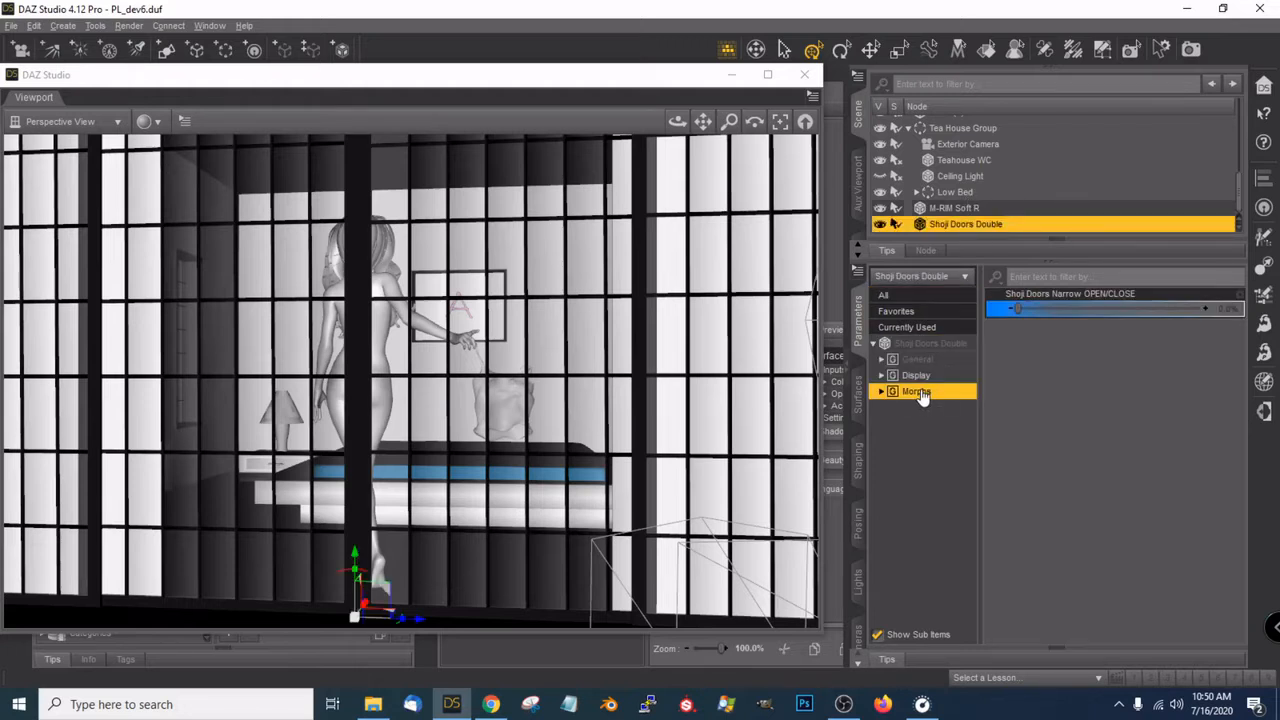
drag(1017, 310, 1069, 308)
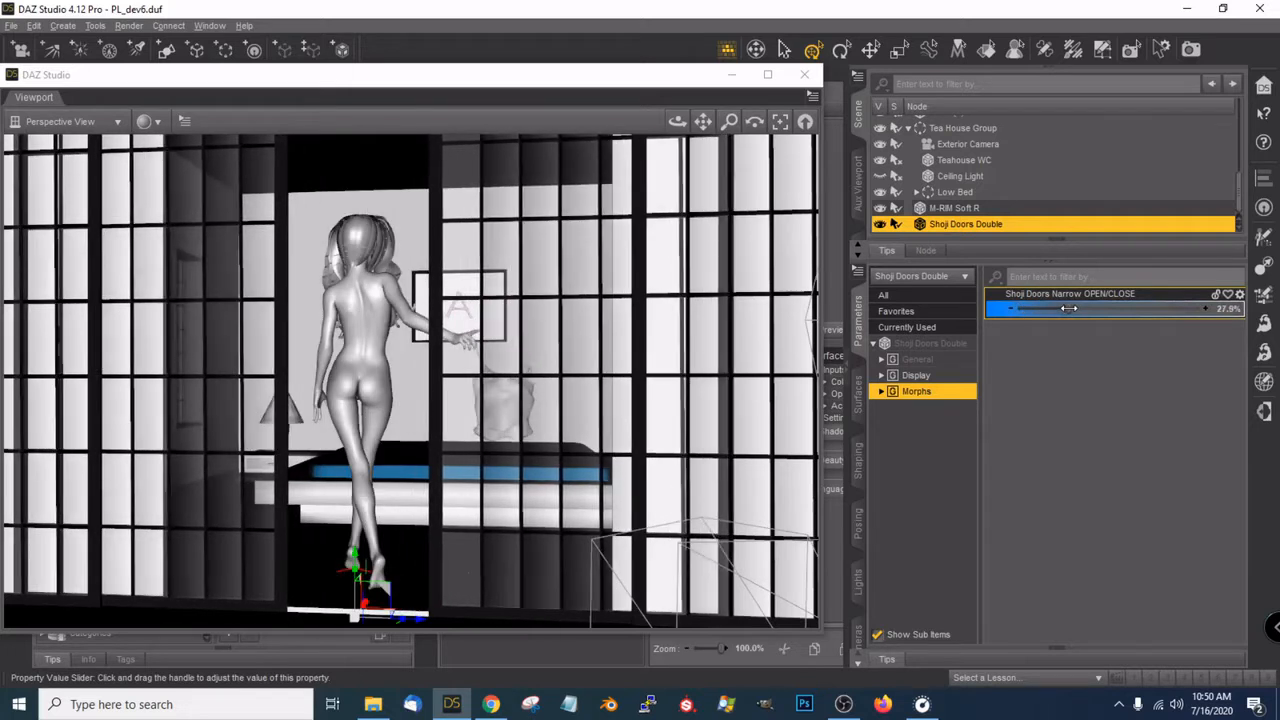
Hide both Shoji Doors Double and the whole Tea House Group
click(880, 225)
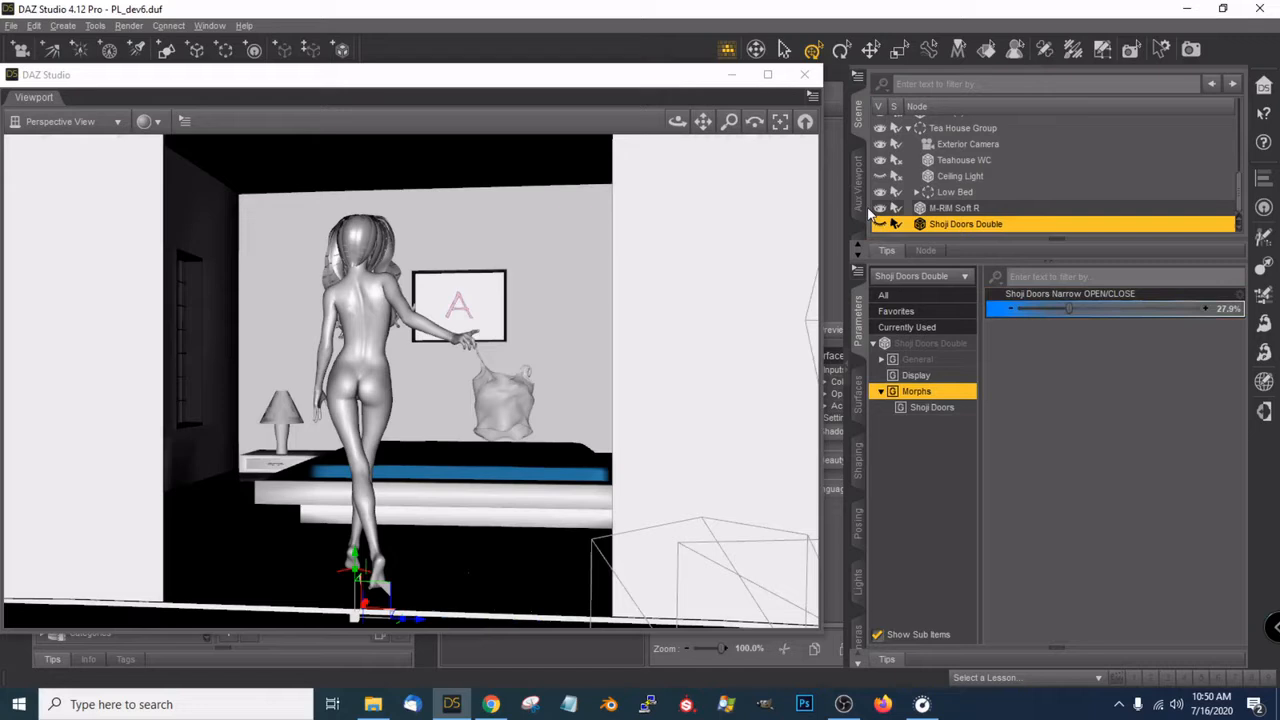
scroll(948, 224, up, 2)
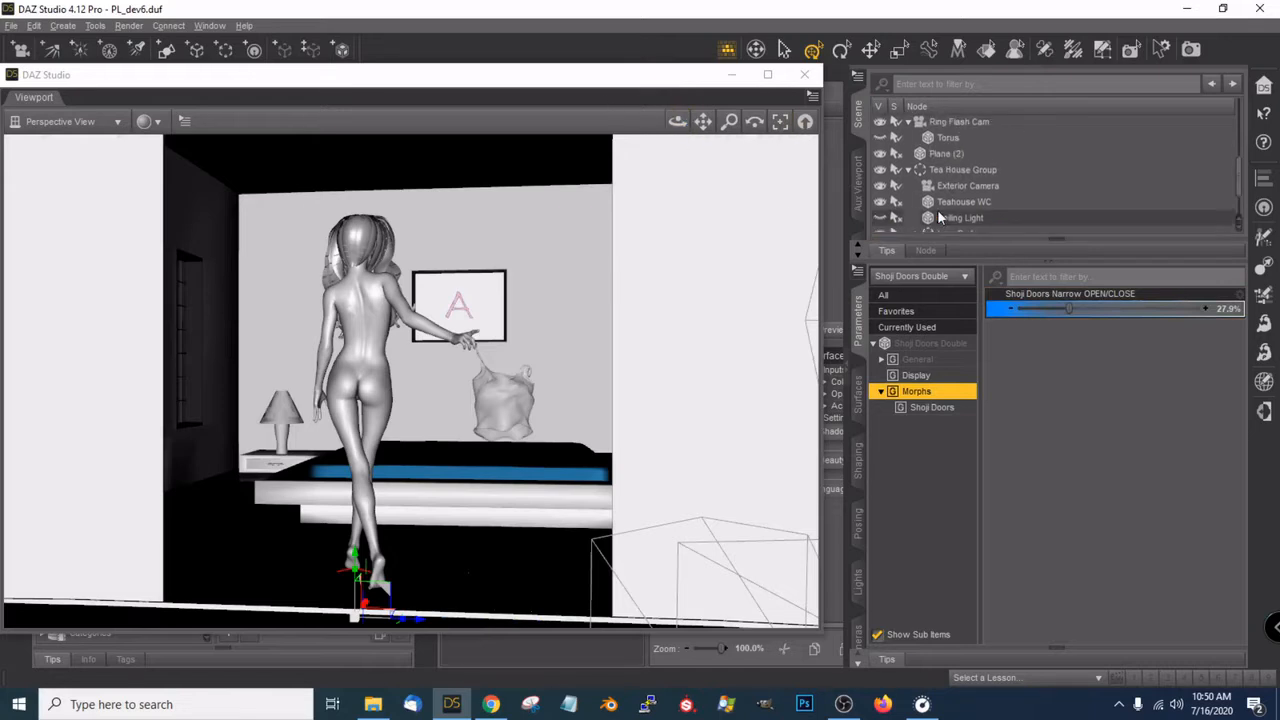
click(880, 215)
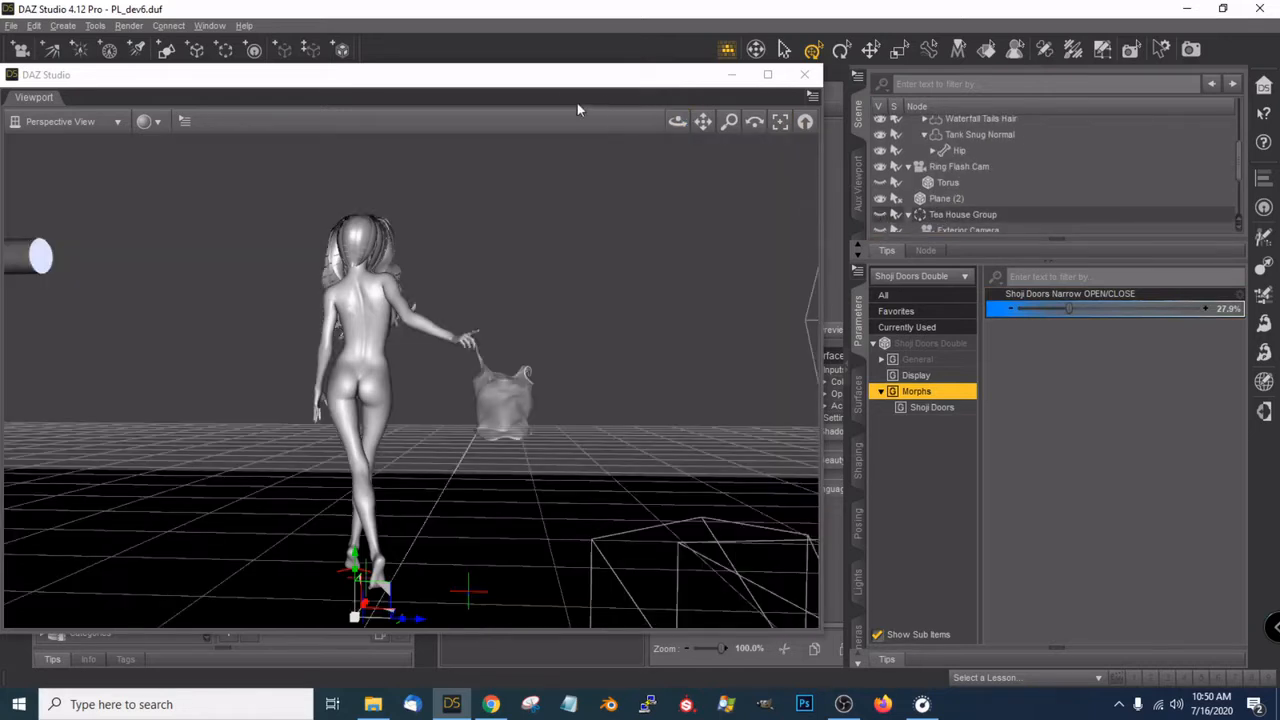
Select the Abdomen Upper of the tank top held by the figure and frame the garment up close
drag(548, 85, 872, 46)
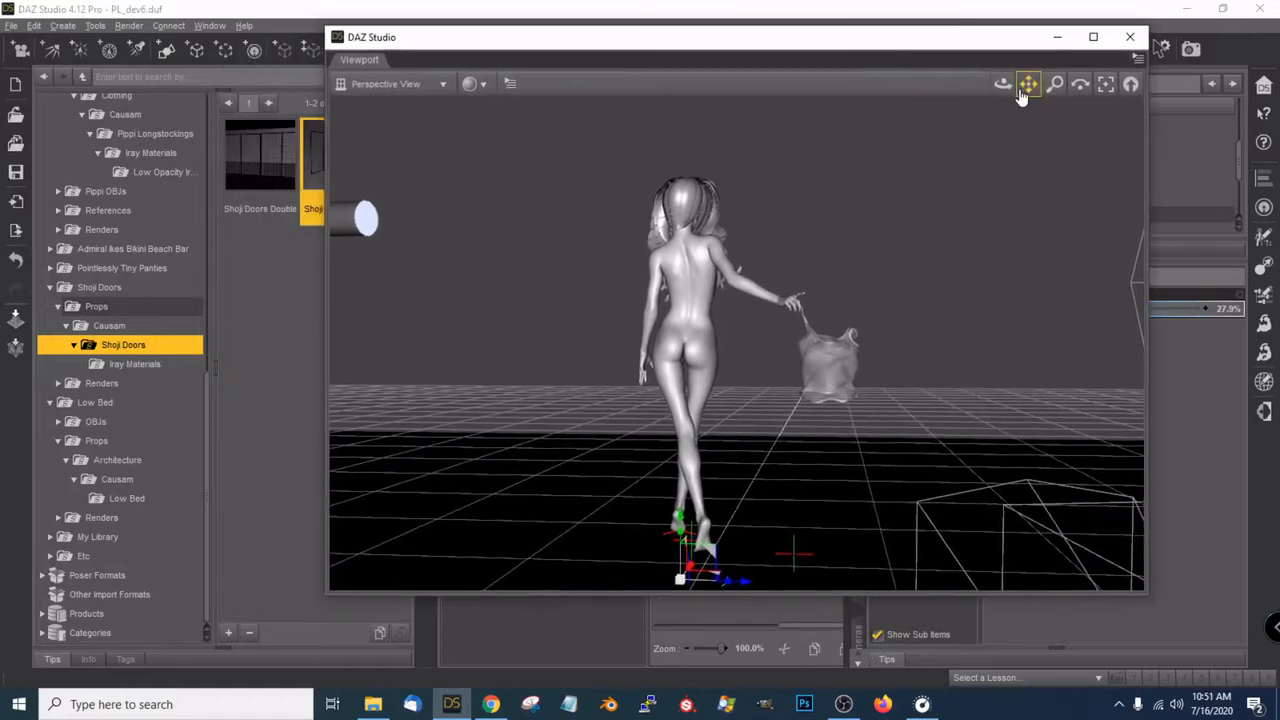
drag(1010, 90, 997, 84)
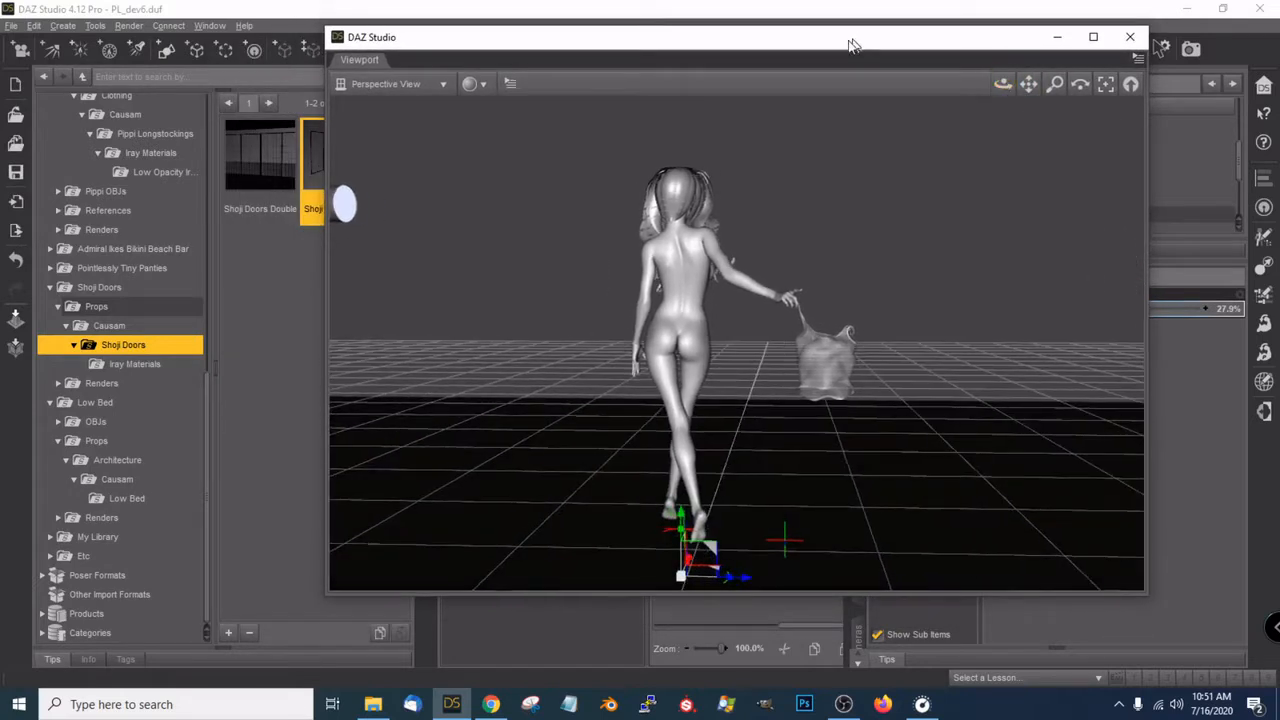
drag(851, 45, 606, 59)
click(584, 375)
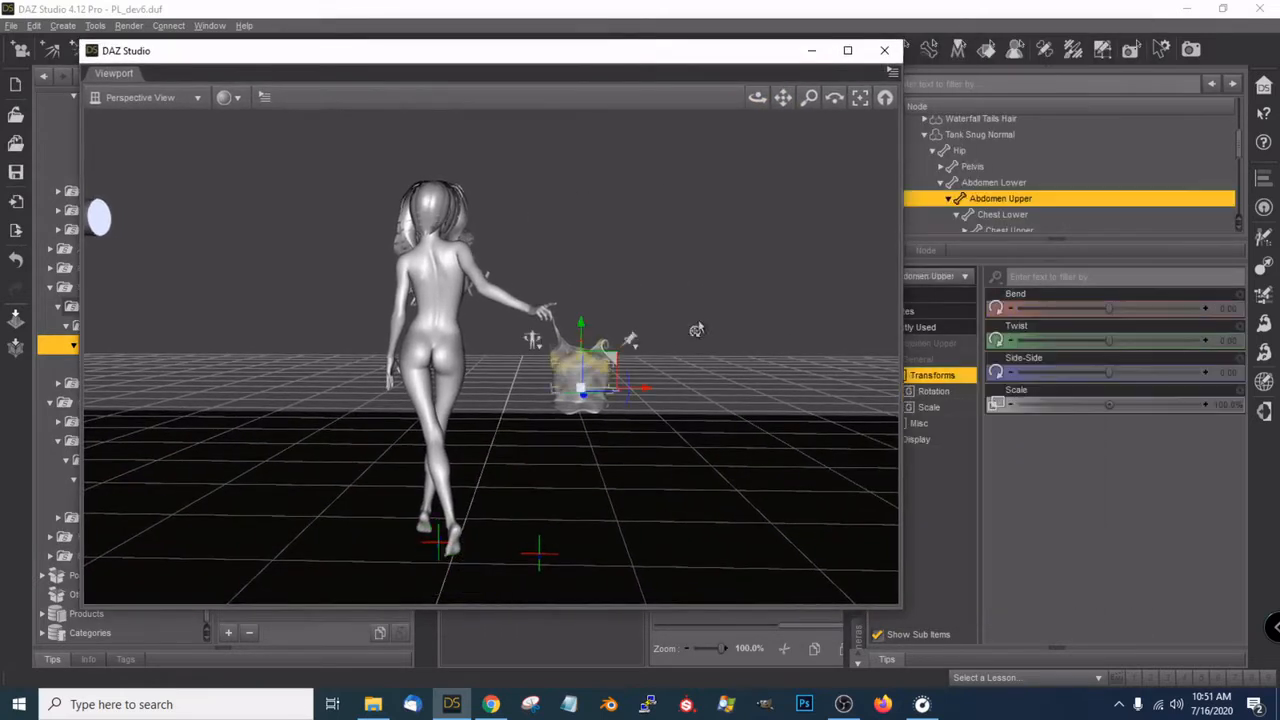
click(859, 99)
scroll(775, 170, down, 3)
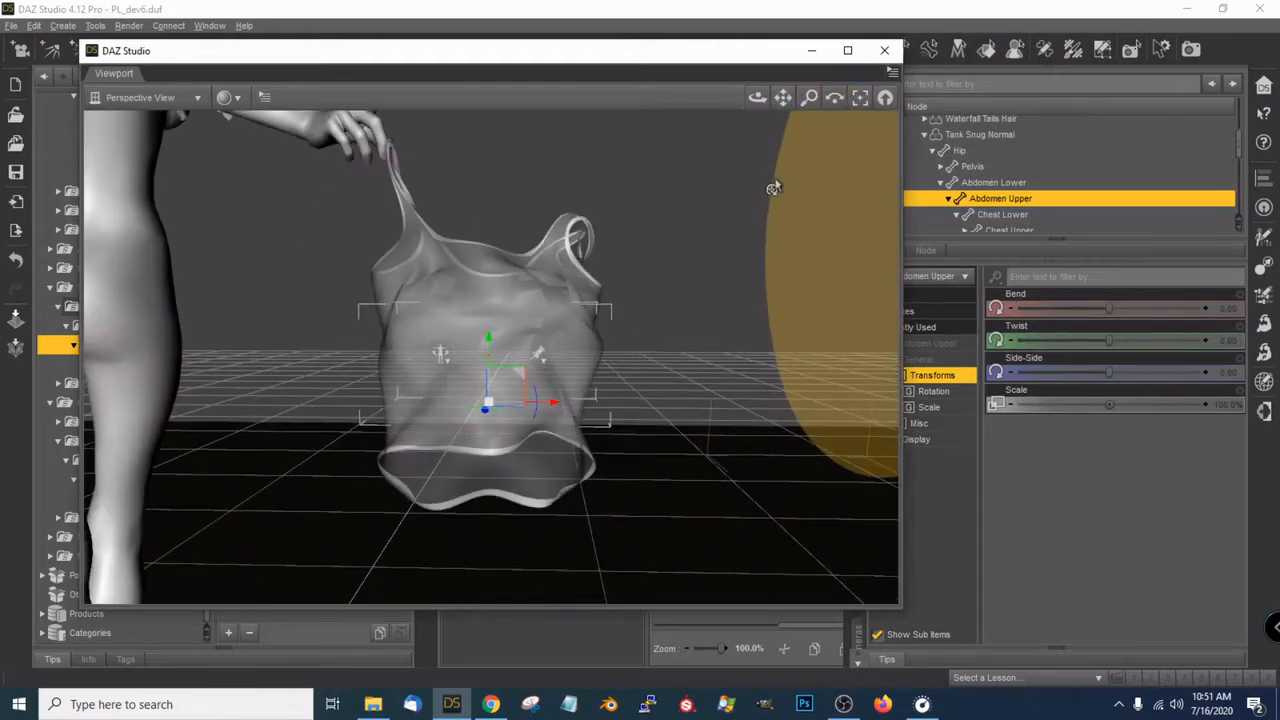
Examine the whole figure holding out the tank top, from directly behind and from a raised side angle
drag(757, 97, 838, 126)
scroll(757, 286, down, 3)
mouse_move(756, 100)
mouse_down()
mouse_move(798, 116)
mouse_move(779, 84)
mouse_move(783, 95)
mouse_move(758, 99)
mouse_up()
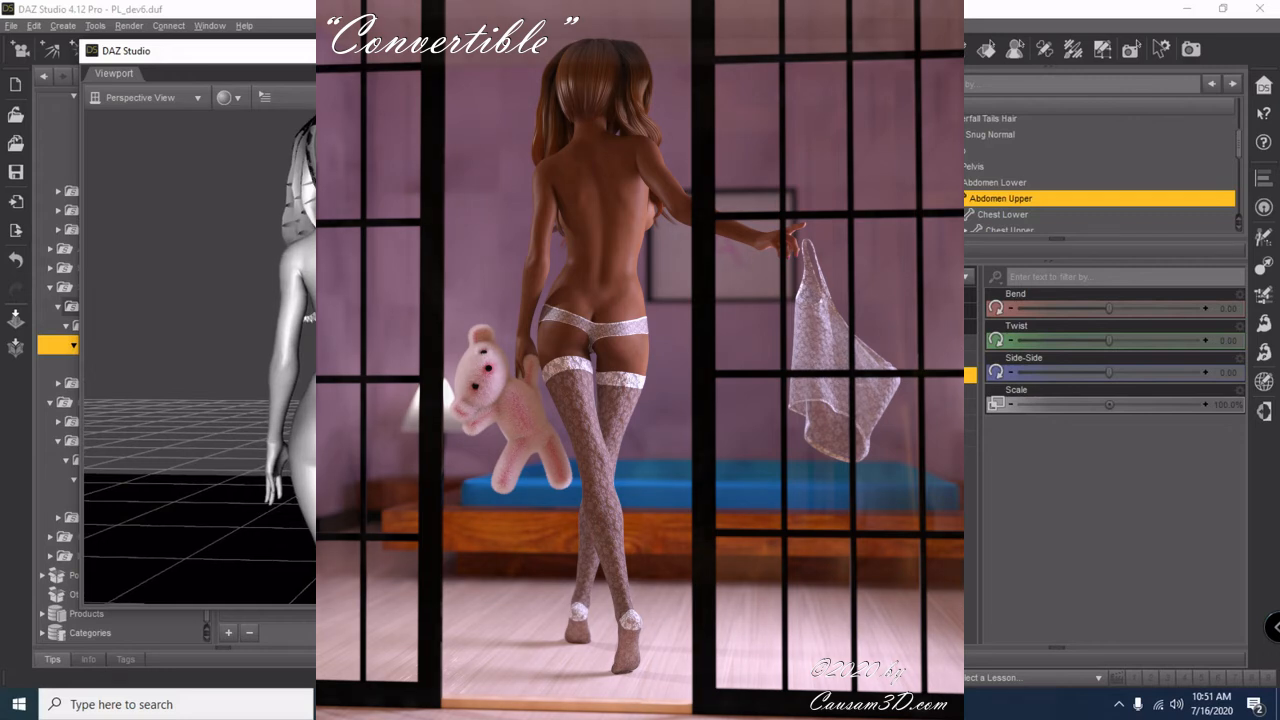
drag(561, 58, 886, 70)
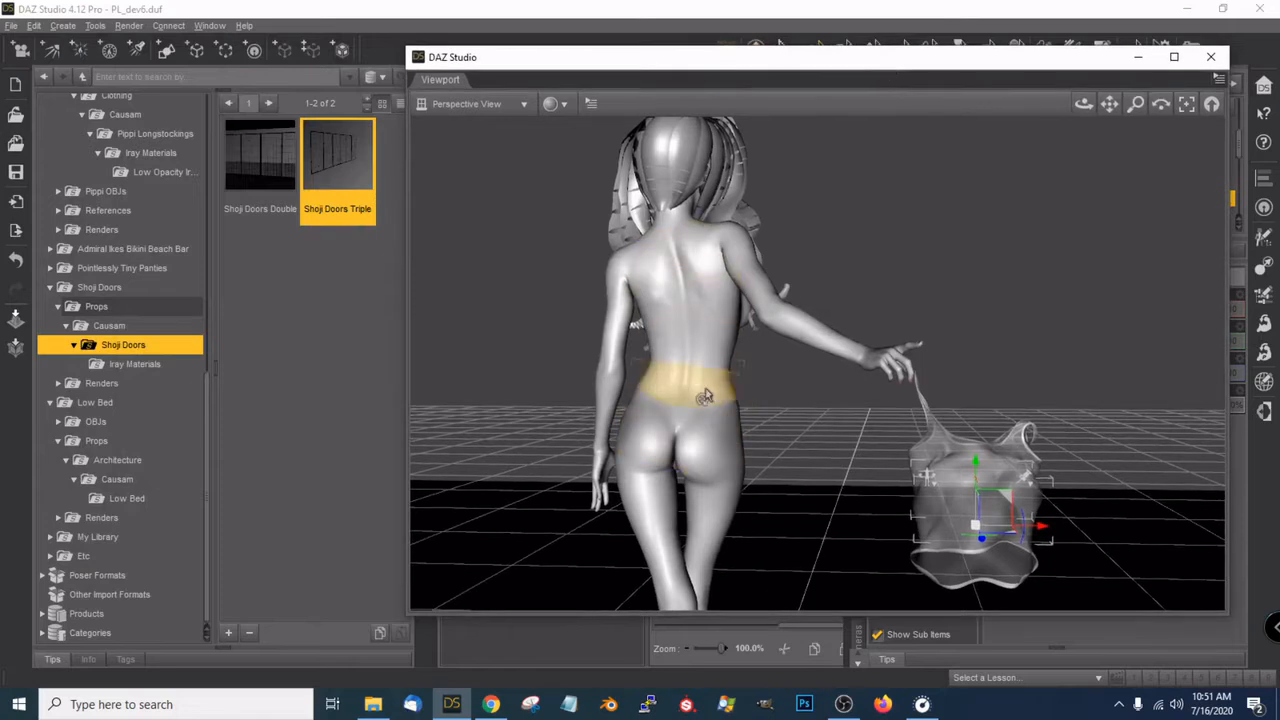
drag(920, 58, 540, 50)
drag(541, 50, 599, 62)
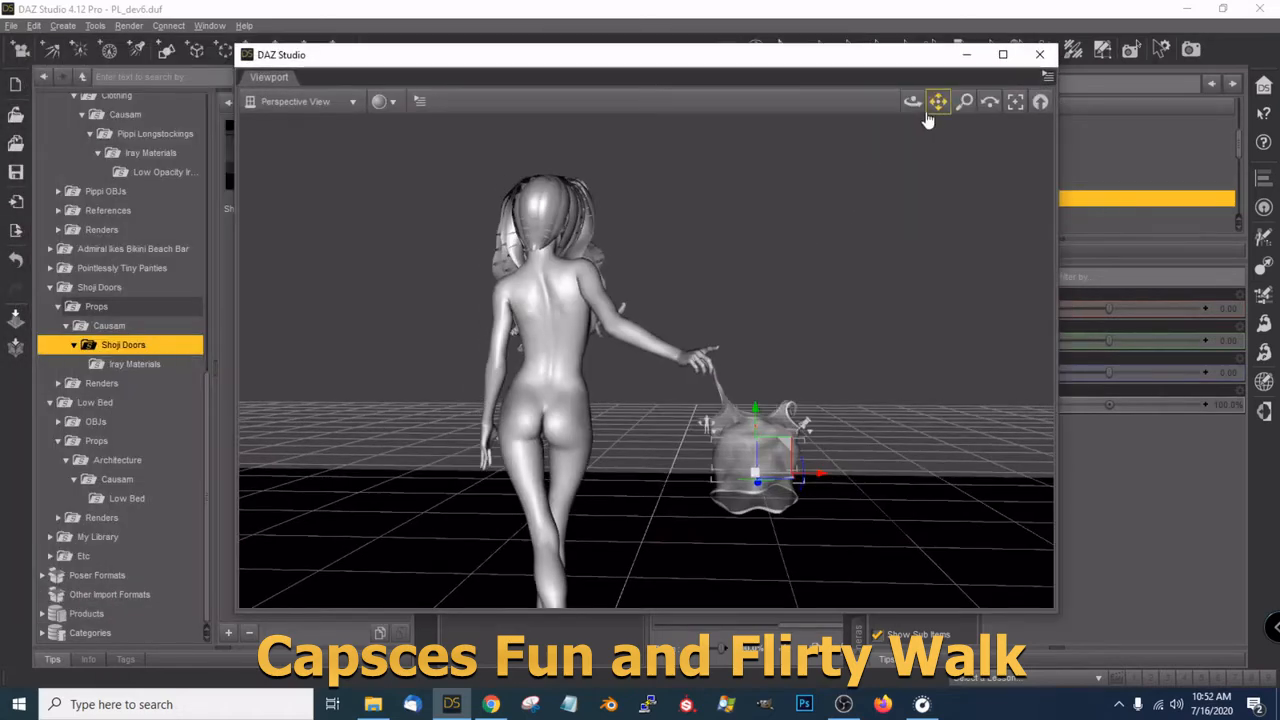
drag(912, 101, 912, 140)
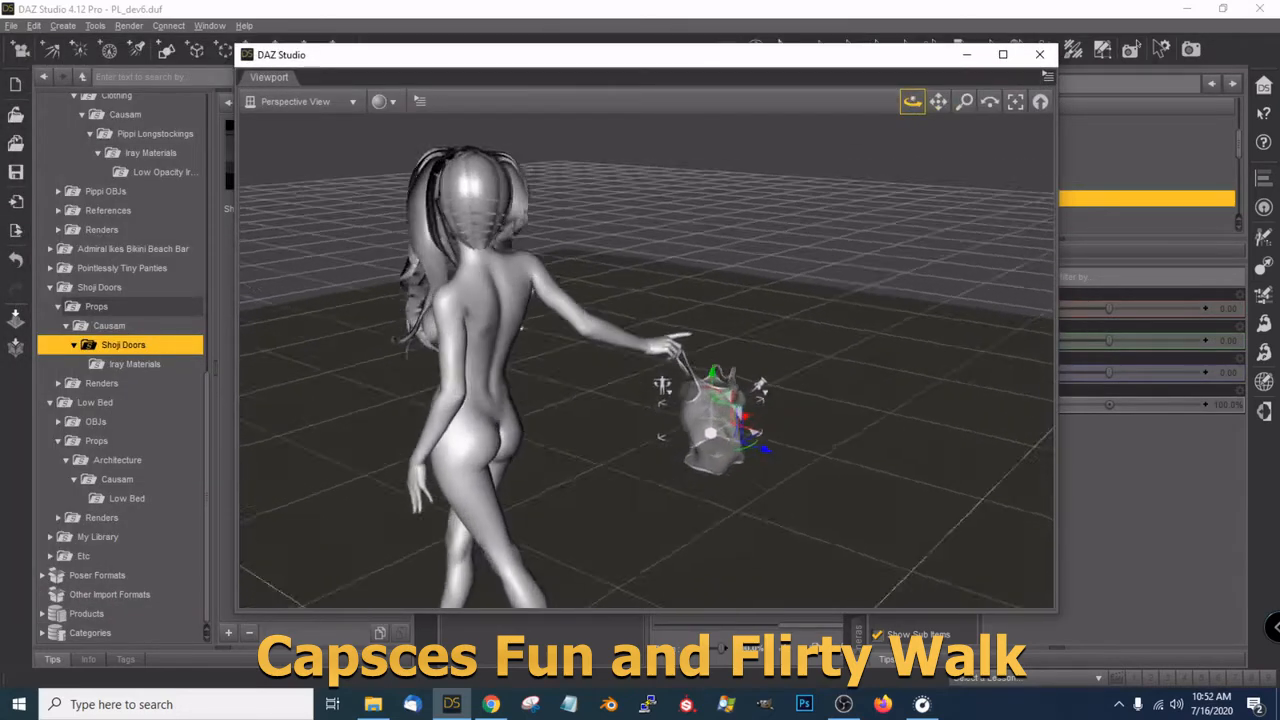
drag(912, 101, 904, 73)
drag(789, 57, 712, 67)
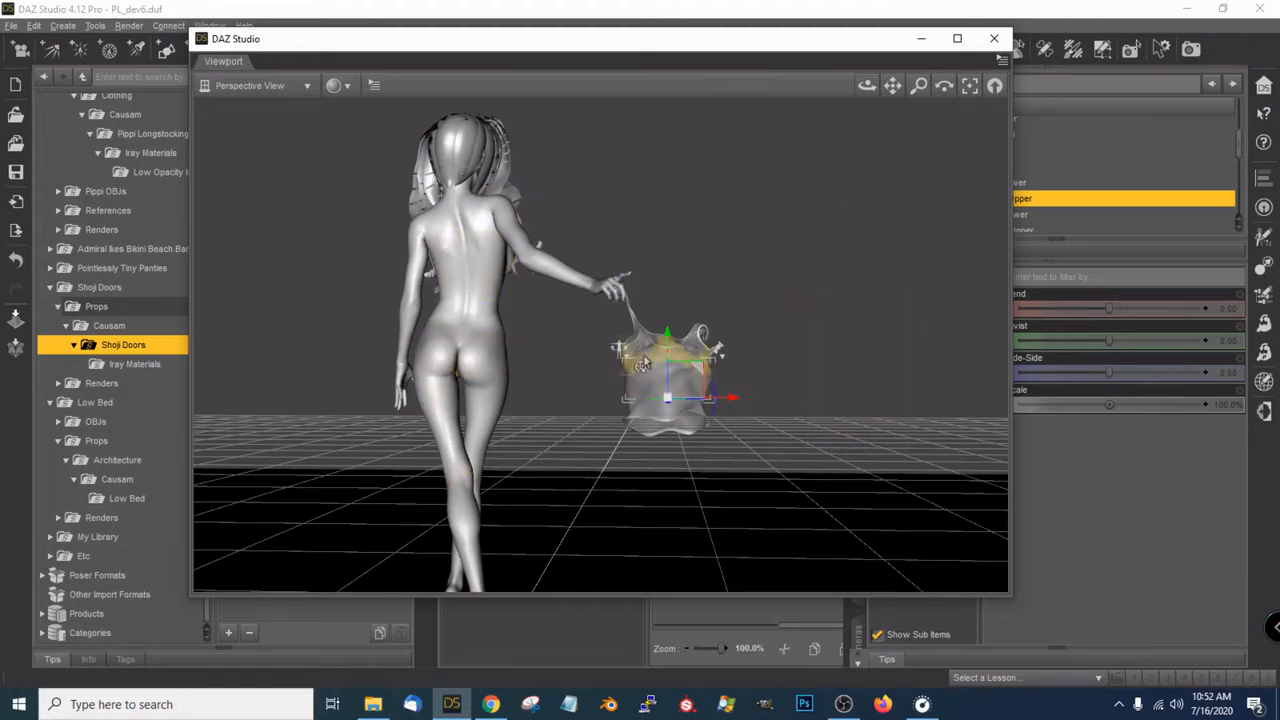
Bring up the dForce simulation settings and try simulating the held tank top, cancelling the run during stabilization
drag(722, 52, 972, 82)
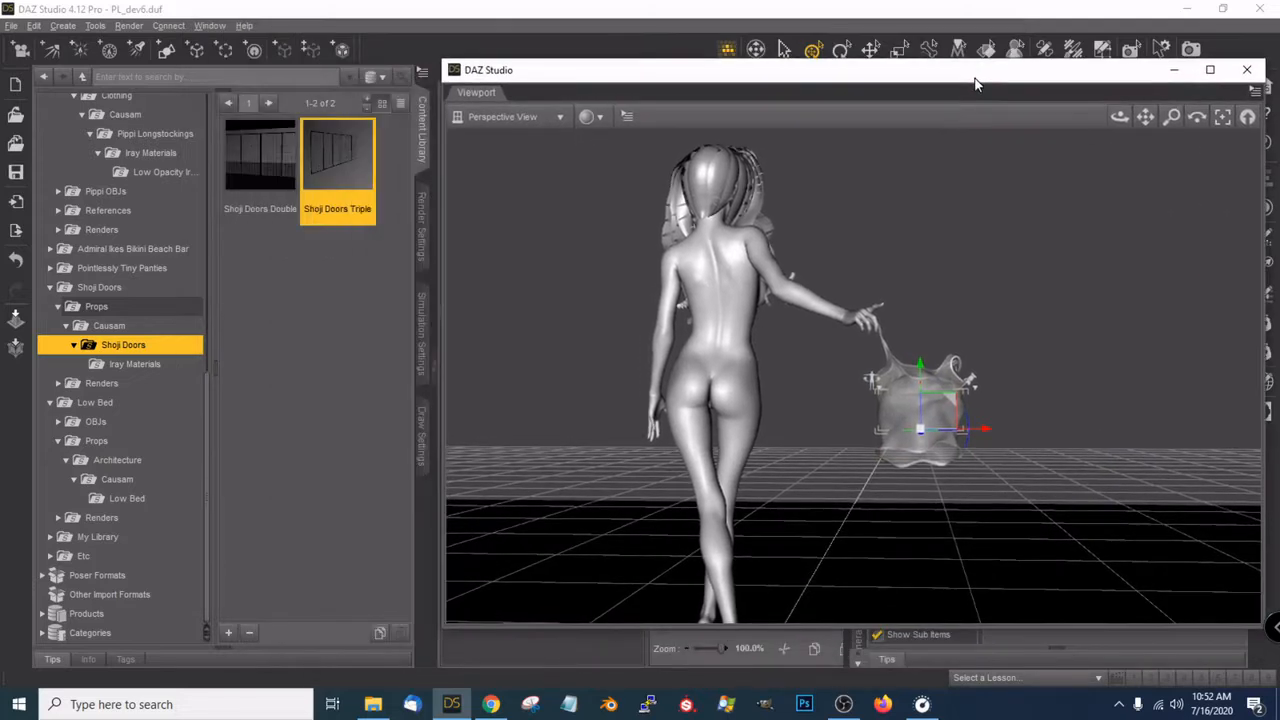
click(424, 366)
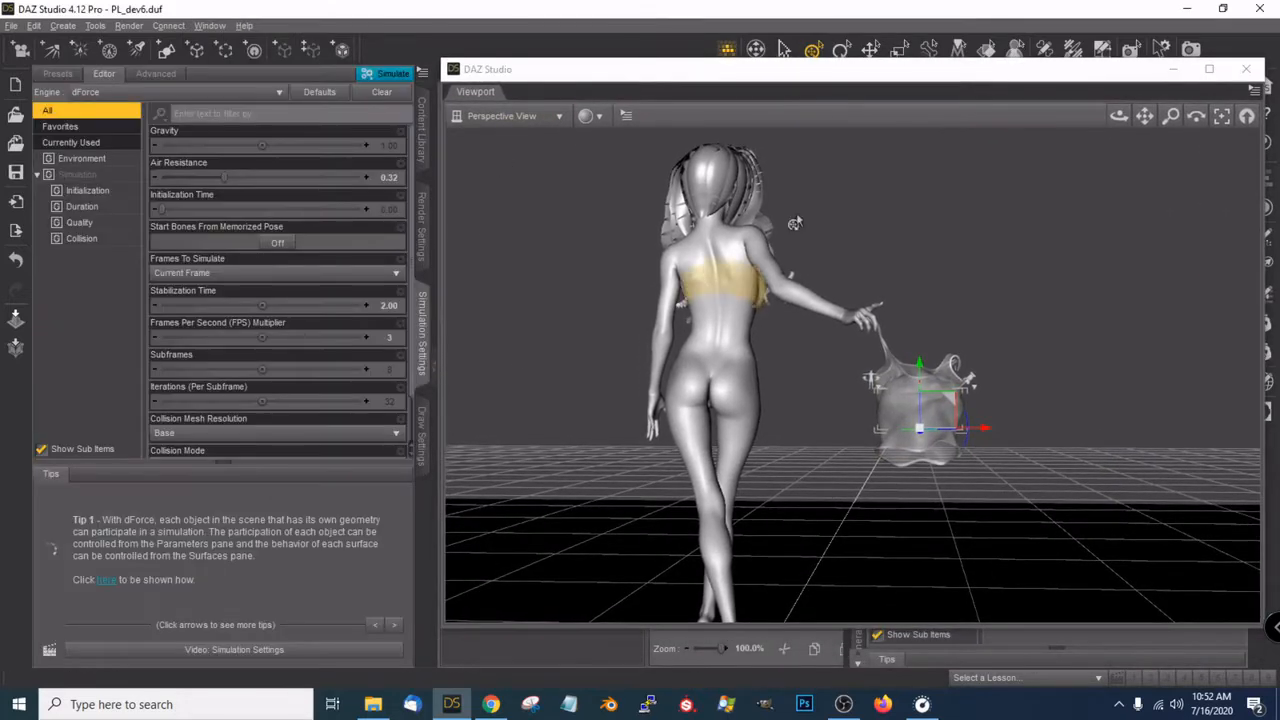
drag(821, 78, 845, 80)
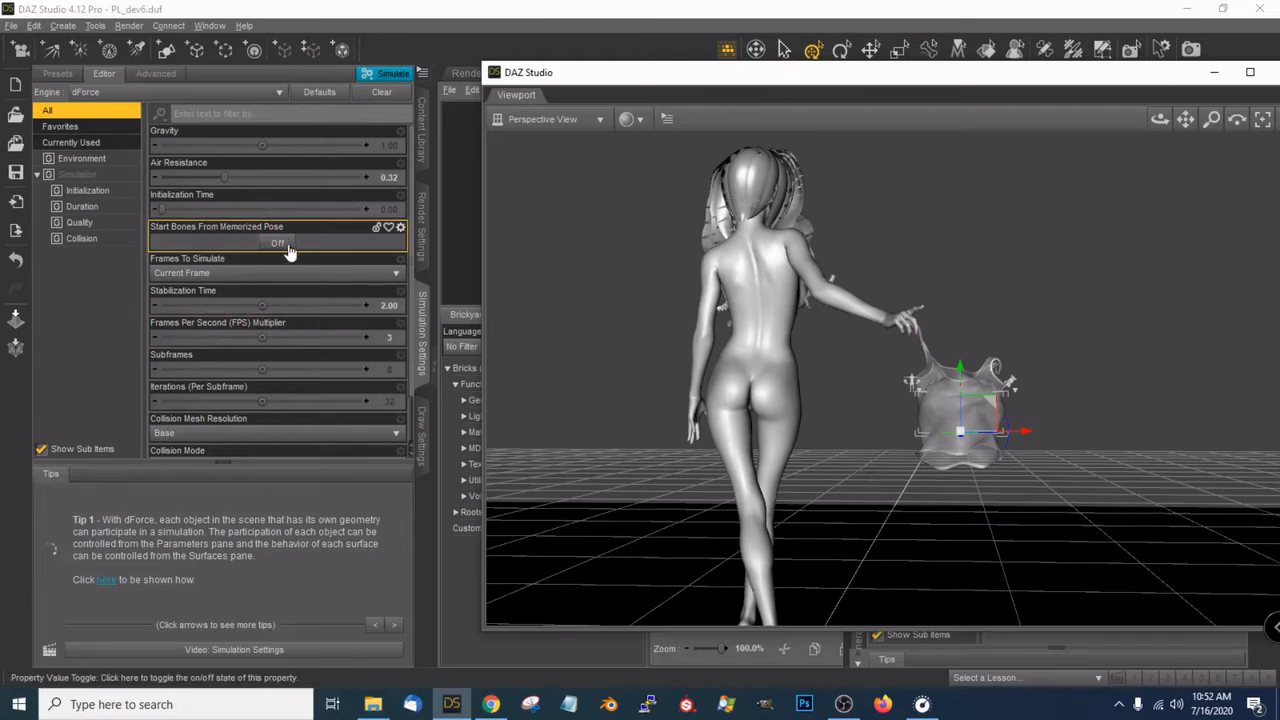
drag(783, 82, 322, 95)
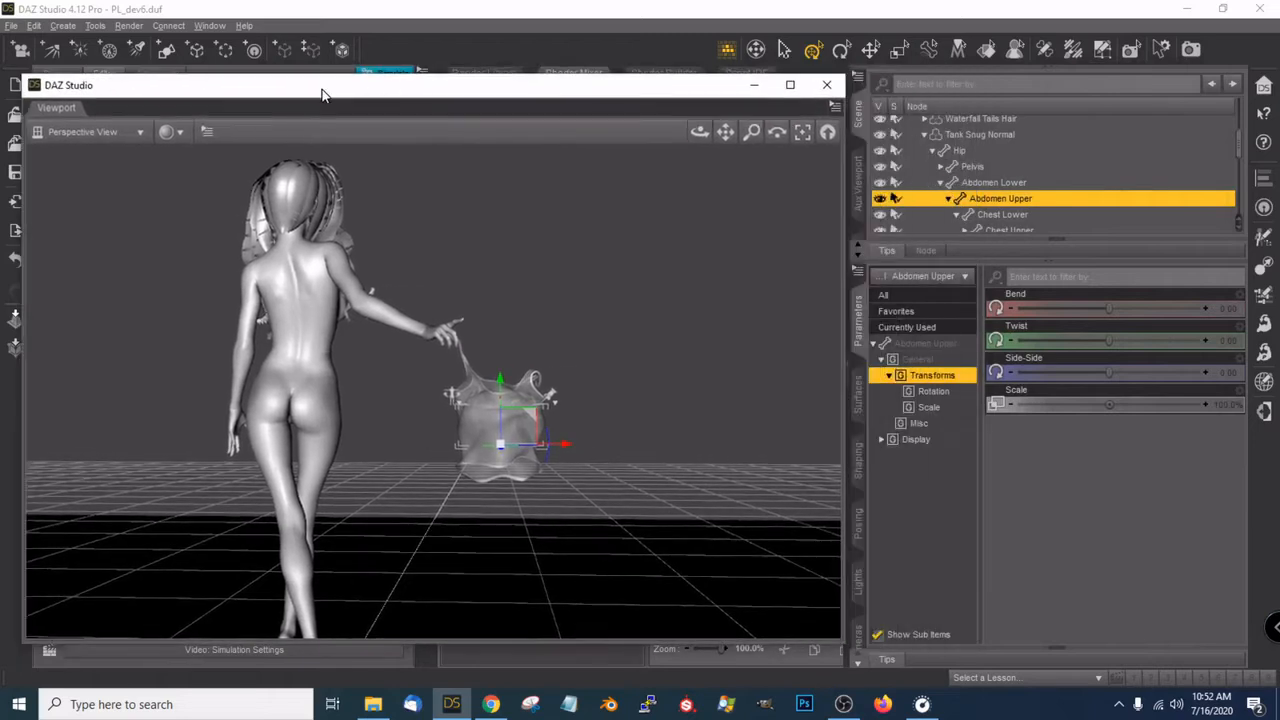
drag(322, 95, 714, 80)
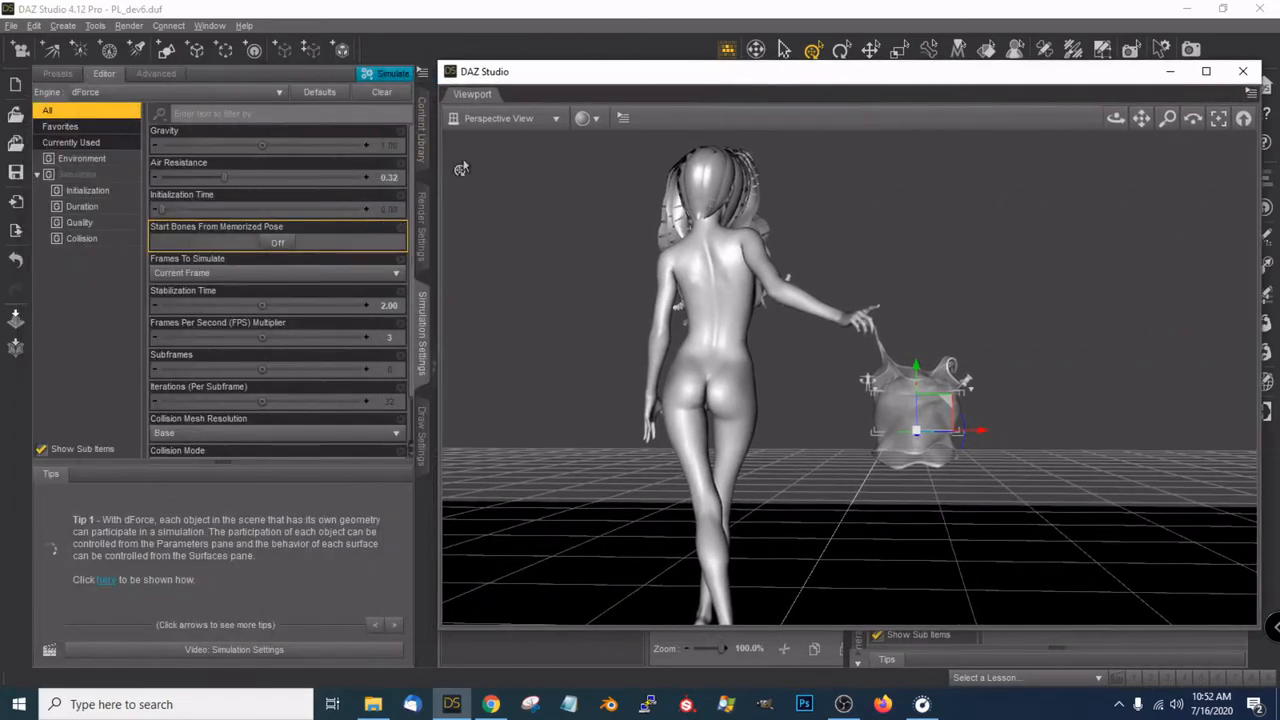
click(394, 77)
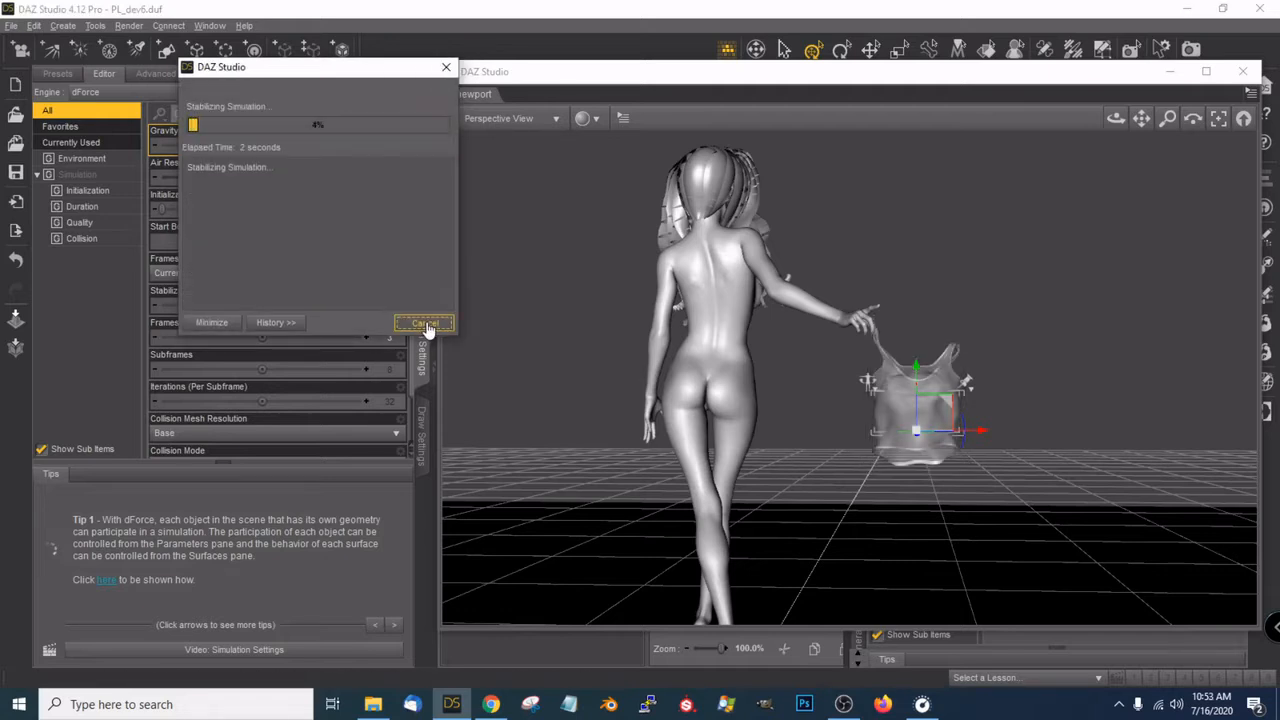
click(425, 324)
Inspect the drape of the held tank top up close, from the figure's front and from behind
drag(1125, 122, 1225, 122)
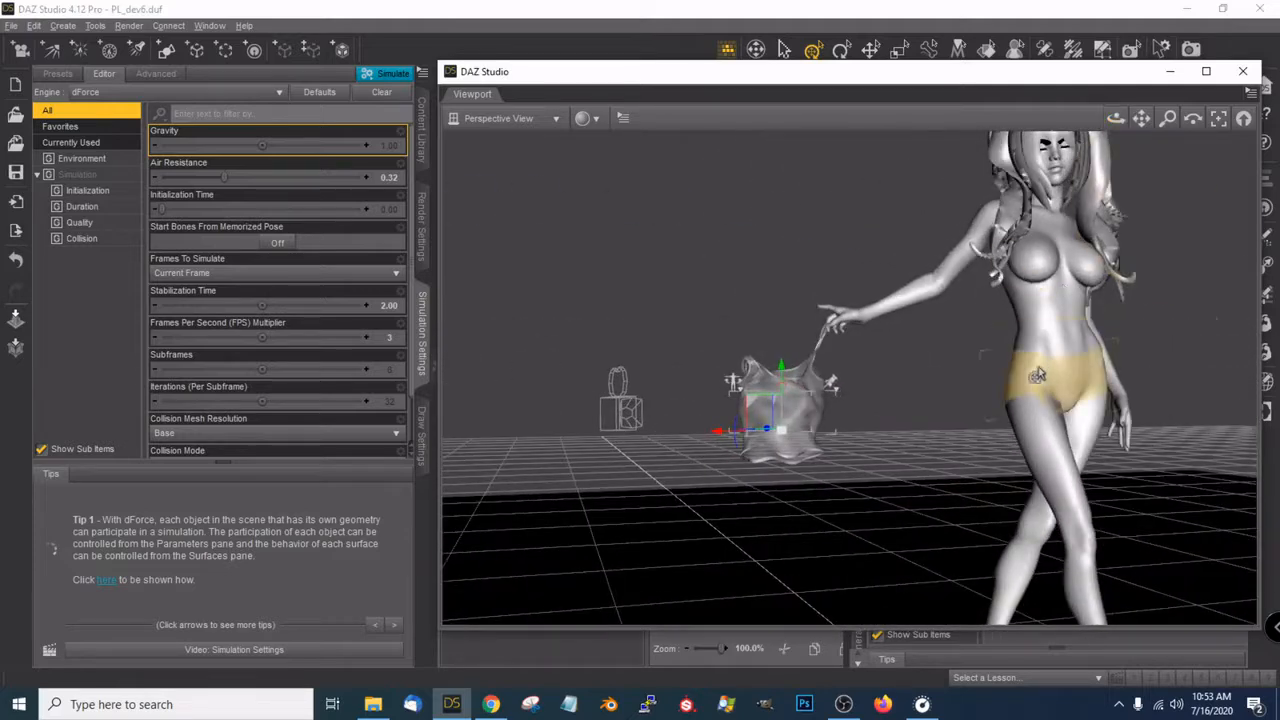
scroll(1037, 374, up, 3)
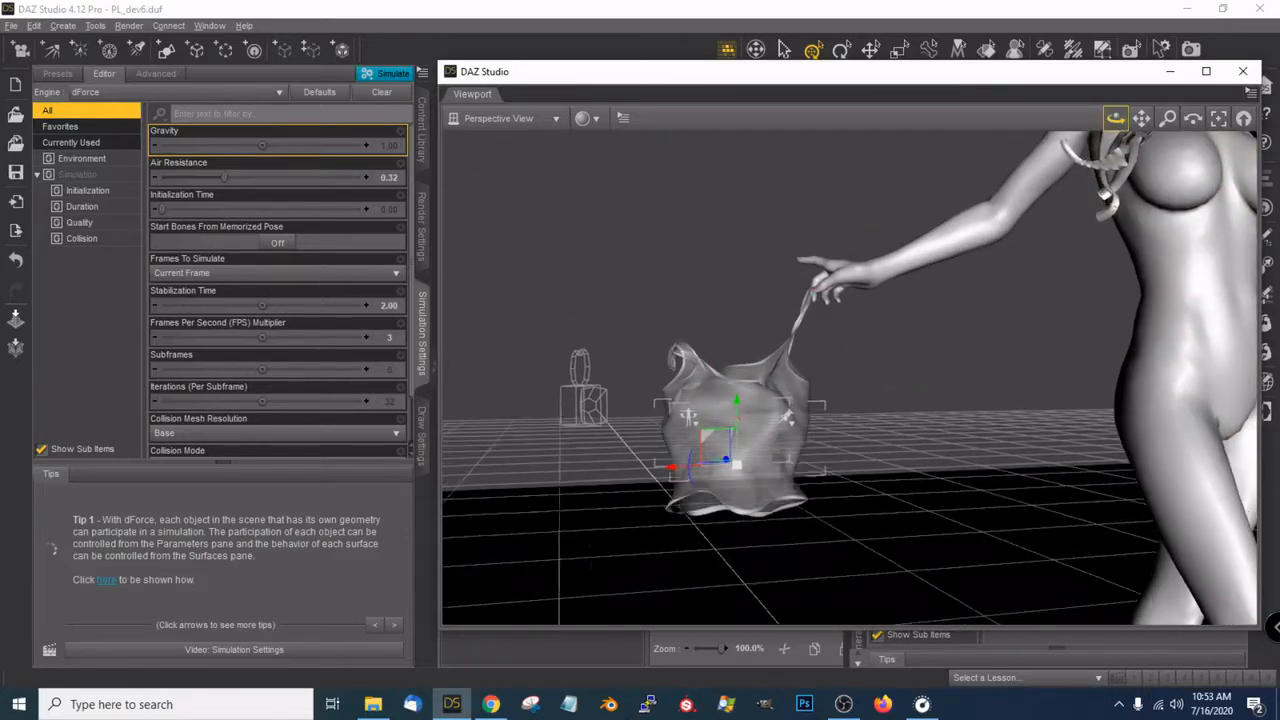
drag(1116, 118, 1240, 130)
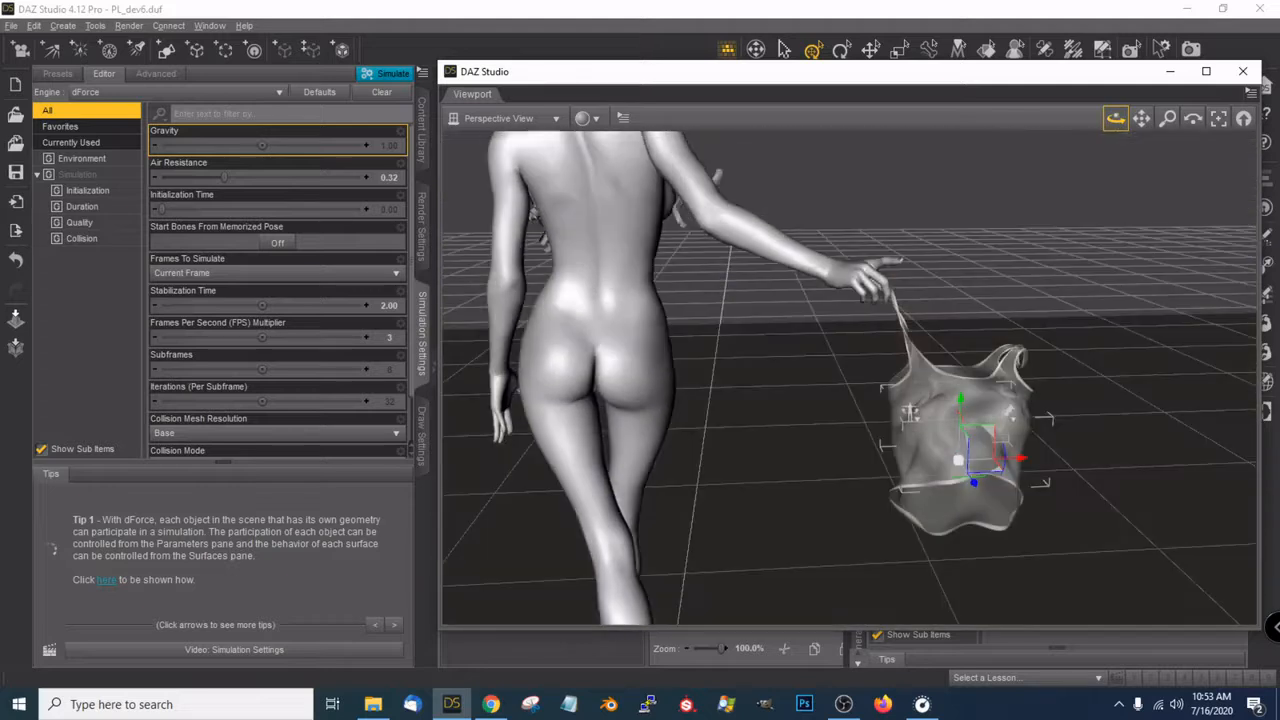
drag(1141, 119, 1109, 98)
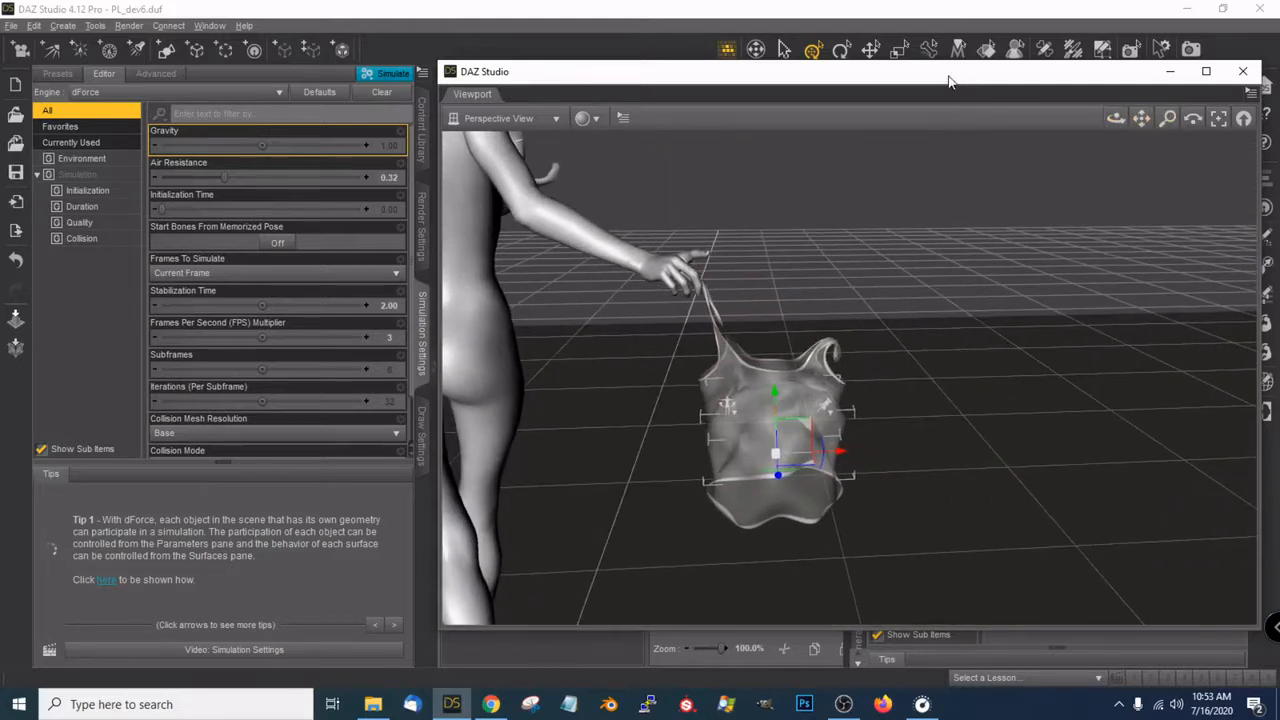
drag(950, 78, 702, 60)
scroll(724, 204, up, 2)
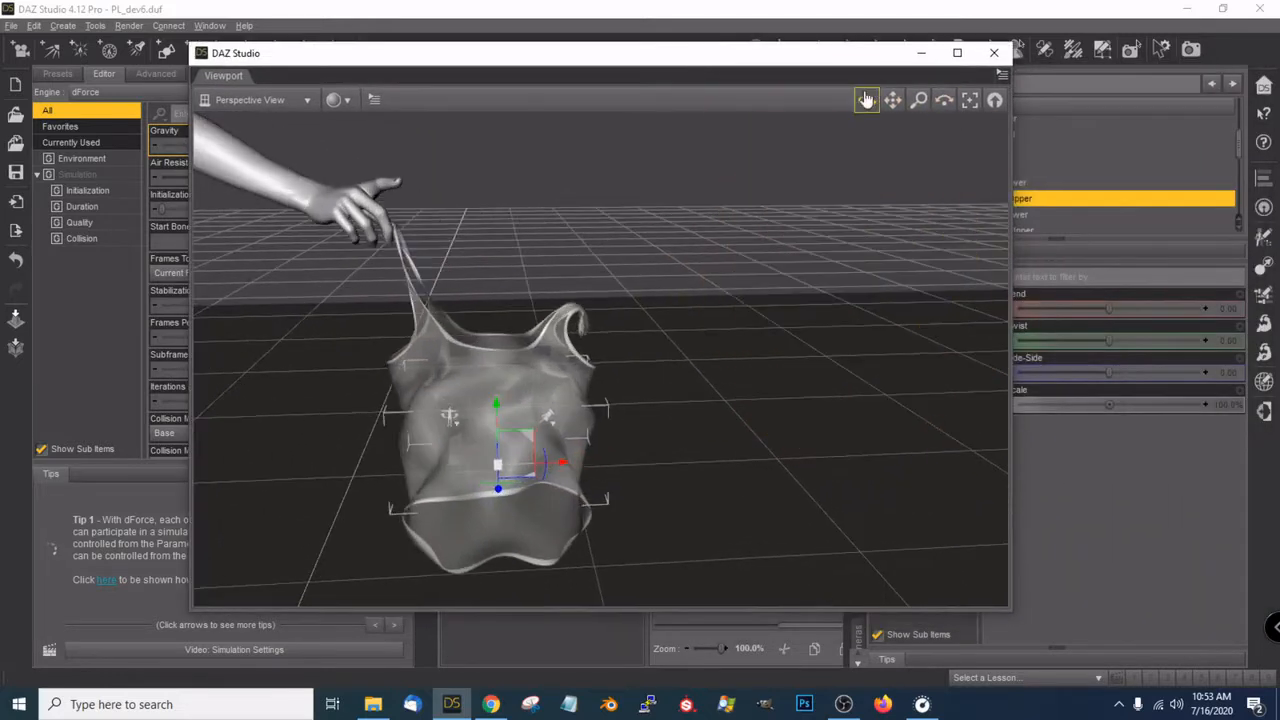
drag(876, 107, 972, 104)
drag(712, 63, 714, 104)
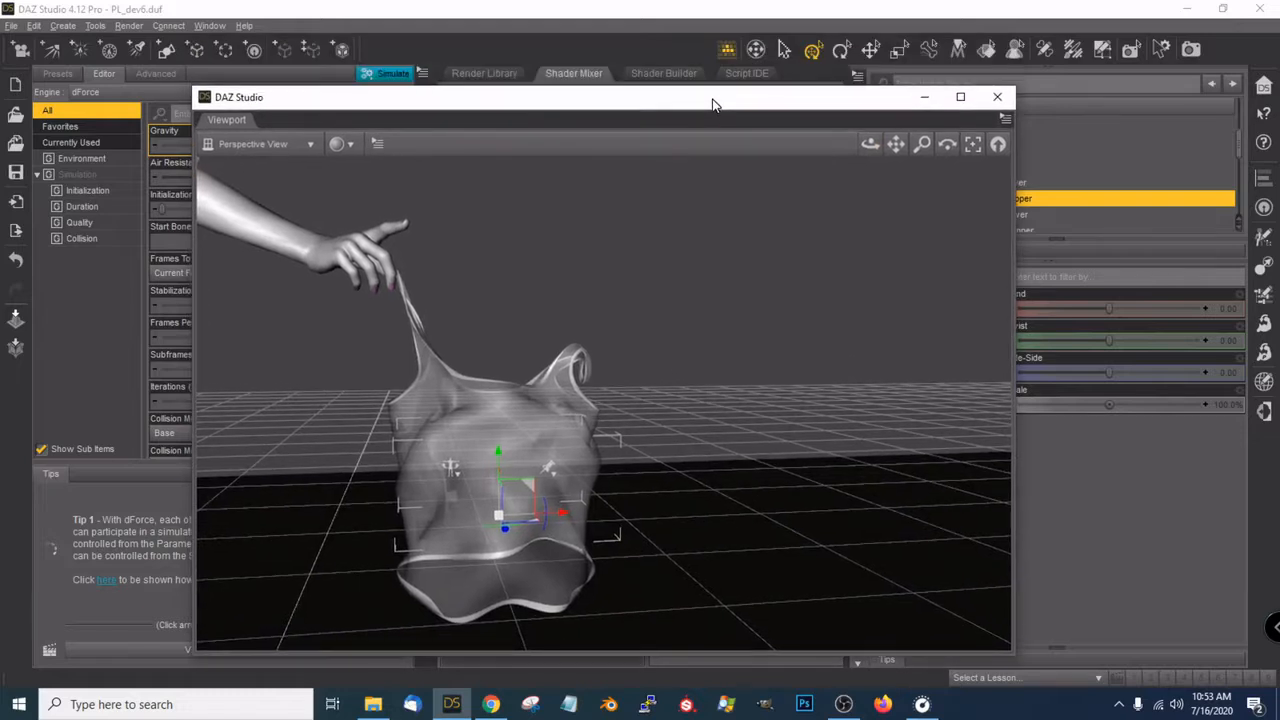
View the figure and tank top from a low angle behind, ending with the garment and its straps up close
drag(724, 107, 716, 44)
scroll(725, 205, down, 2)
drag(889, 84, 1005, 108)
drag(858, 97, 864, 40)
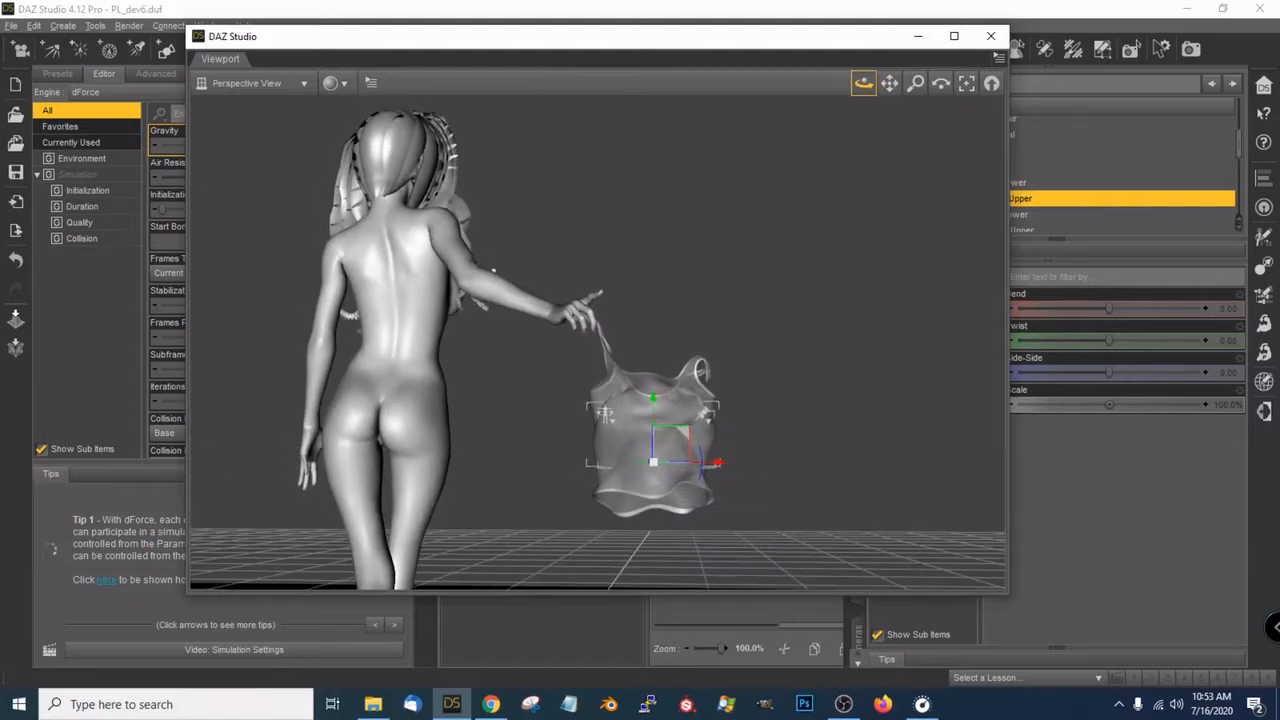
scroll(846, 395, up, 5)
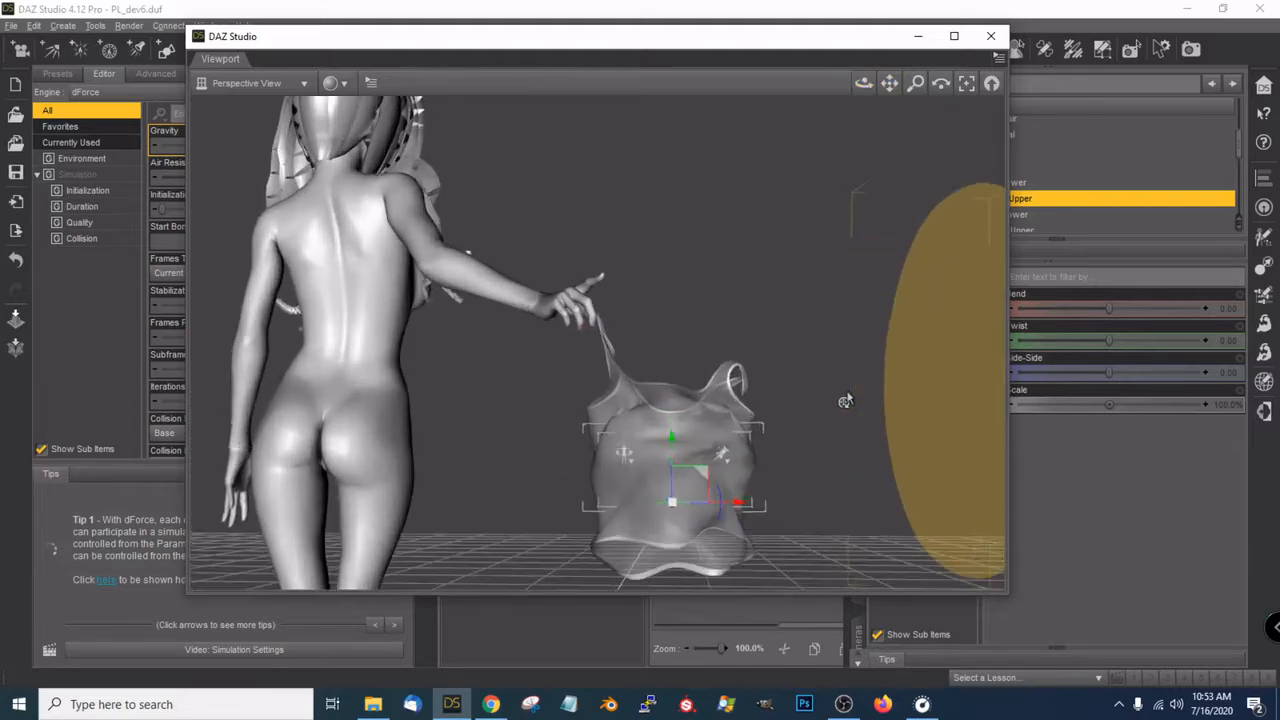
drag(885, 88, 834, 18)
scroll(891, 277, up, 1)
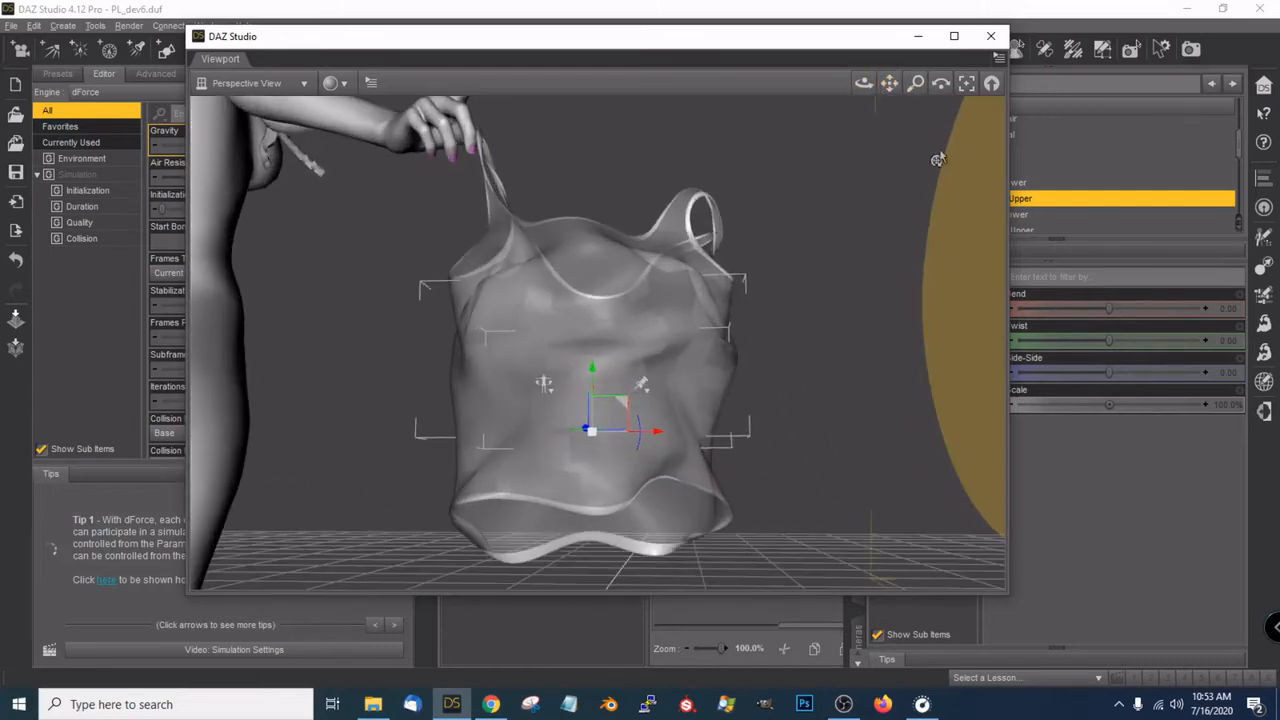
Examine the tank top and the strap hanging from the fingers from the figure's front and side
drag(864, 83, 770, 87)
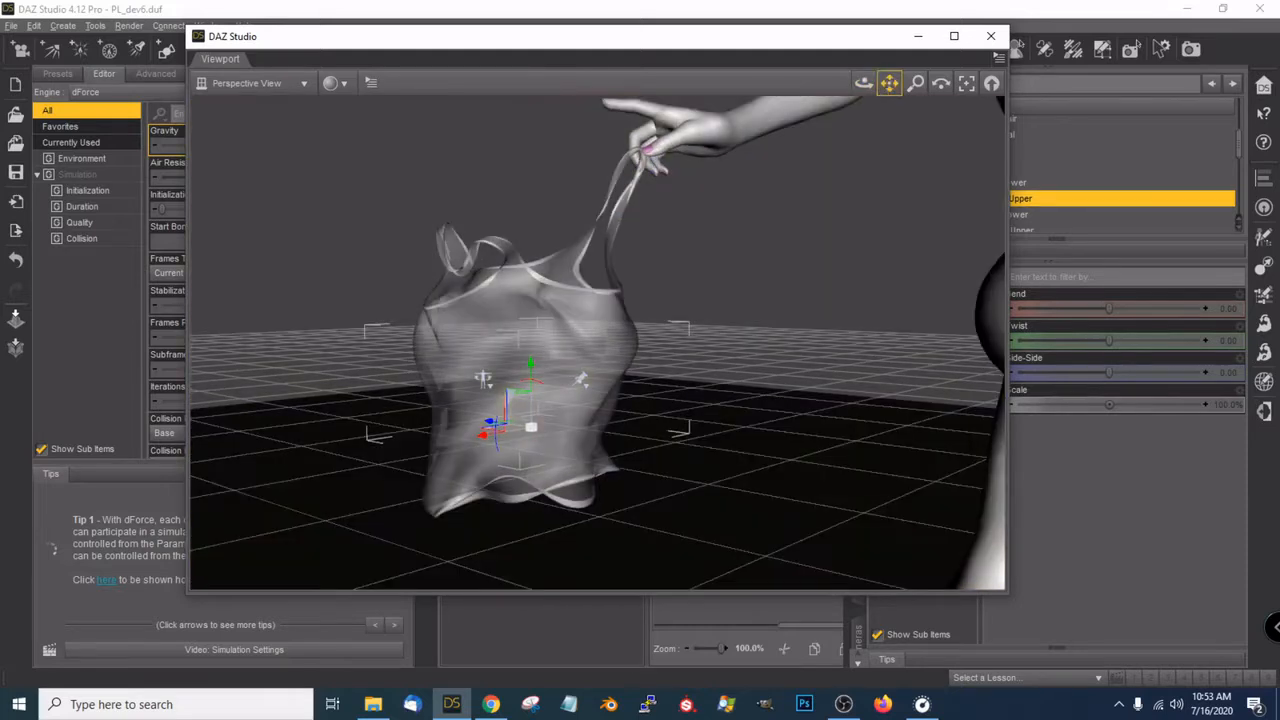
drag(889, 85, 998, 106)
scroll(799, 200, down, 3)
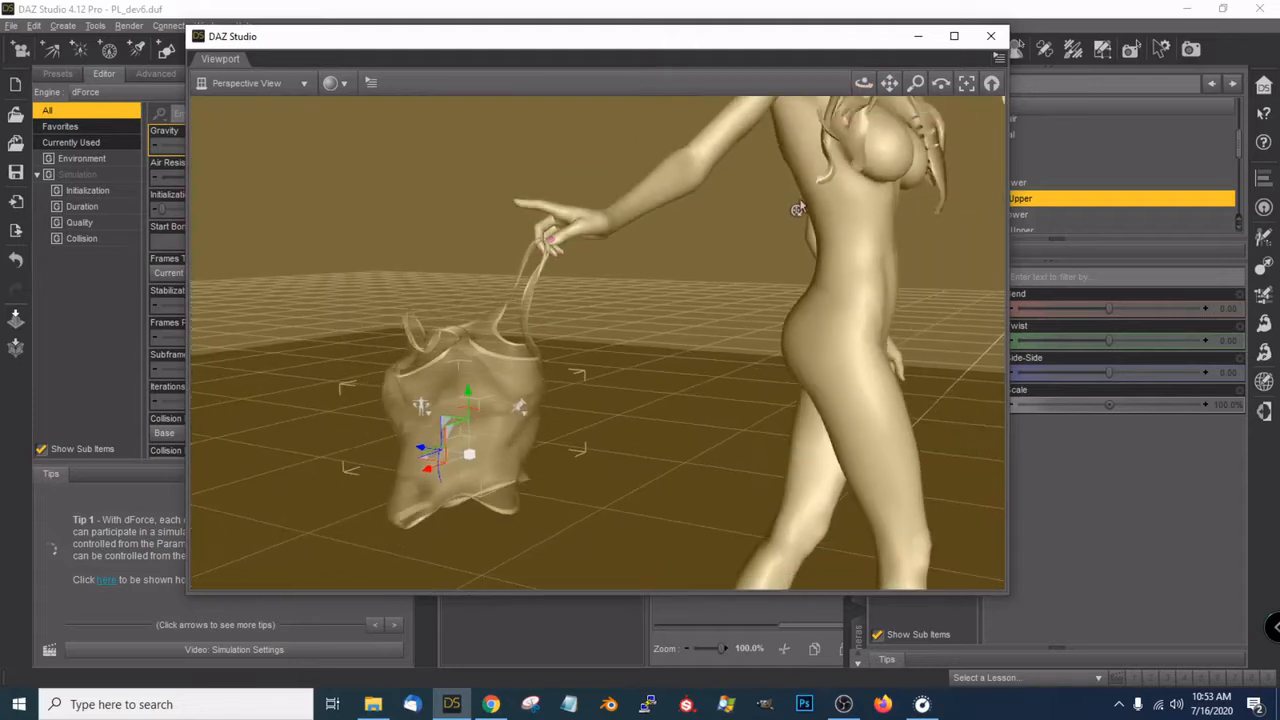
drag(890, 86, 891, 86)
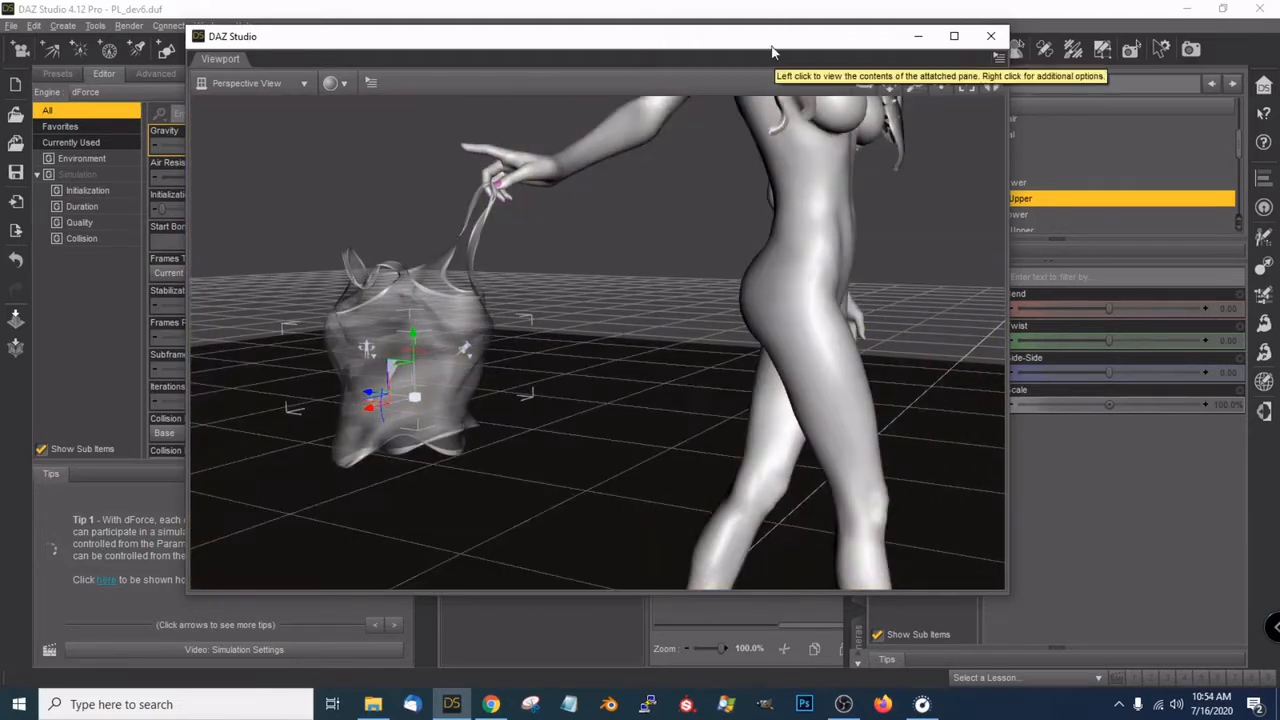
drag(771, 49, 715, 55)
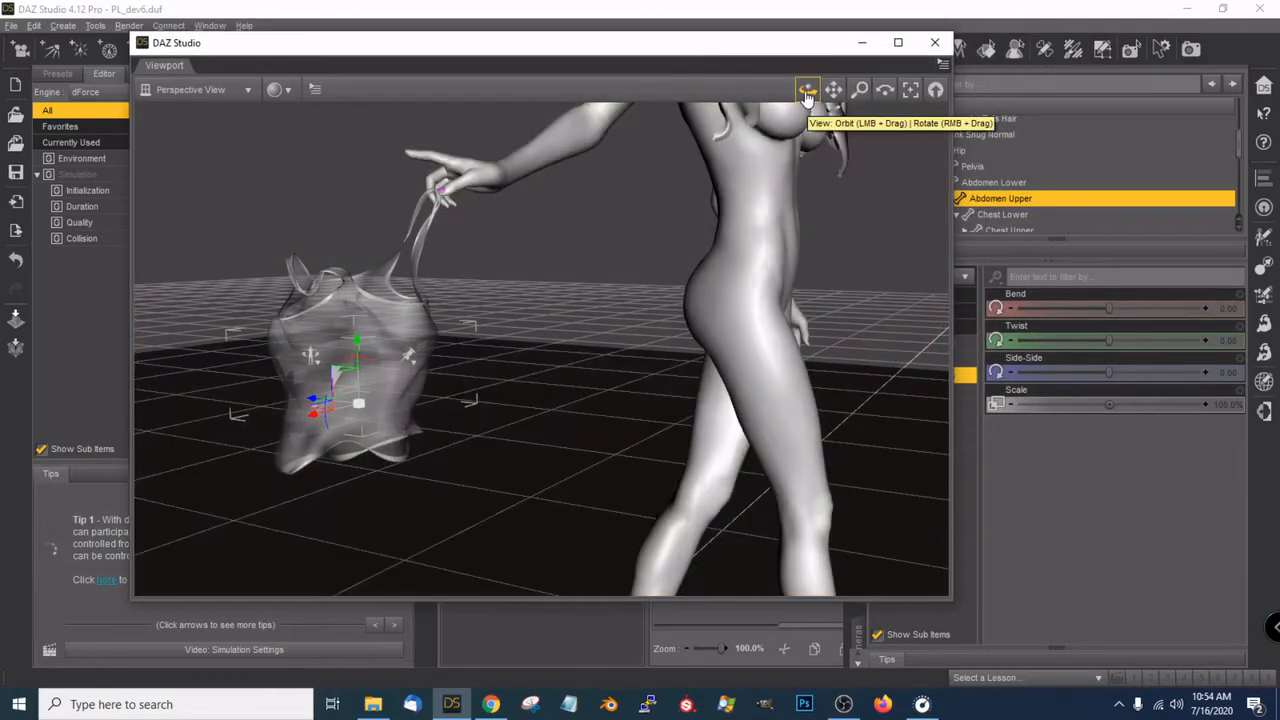
drag(806, 95, 846, 149)
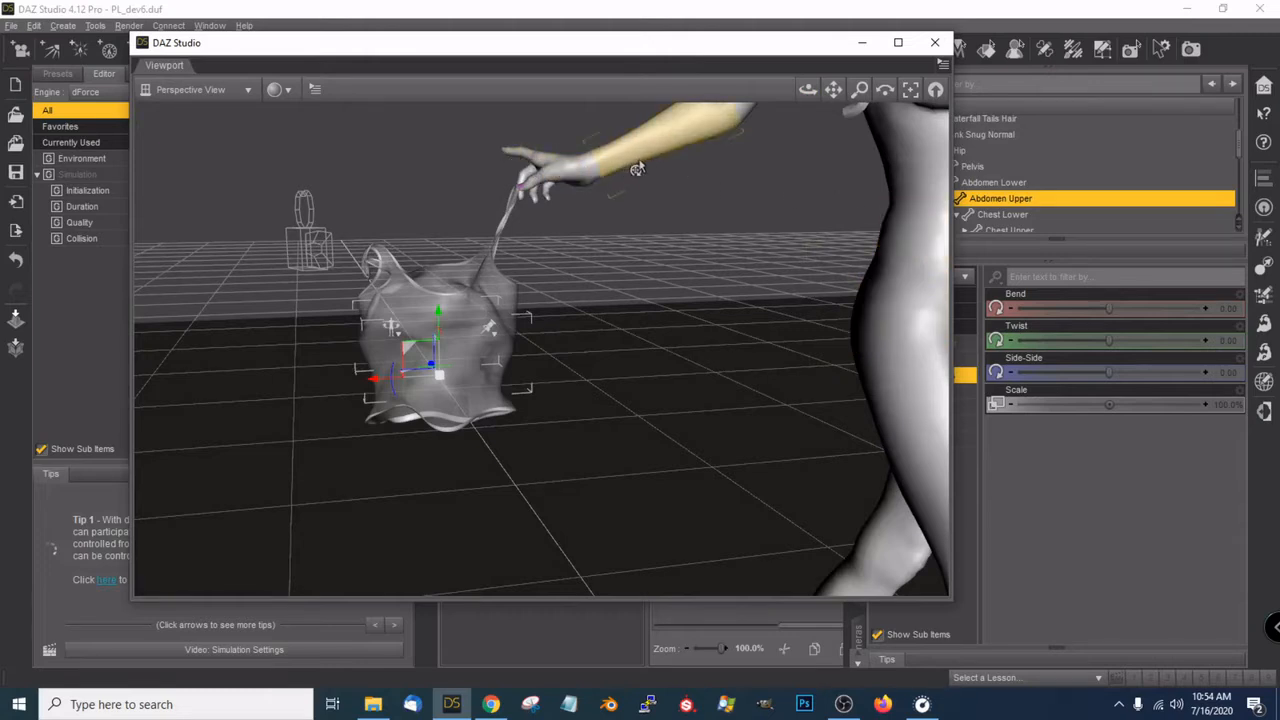
drag(812, 91, 770, 166)
Return to a view from behind that frames the whole figure together with the held tank top
drag(808, 92, 576, 74)
scroll(678, 368, down, 5)
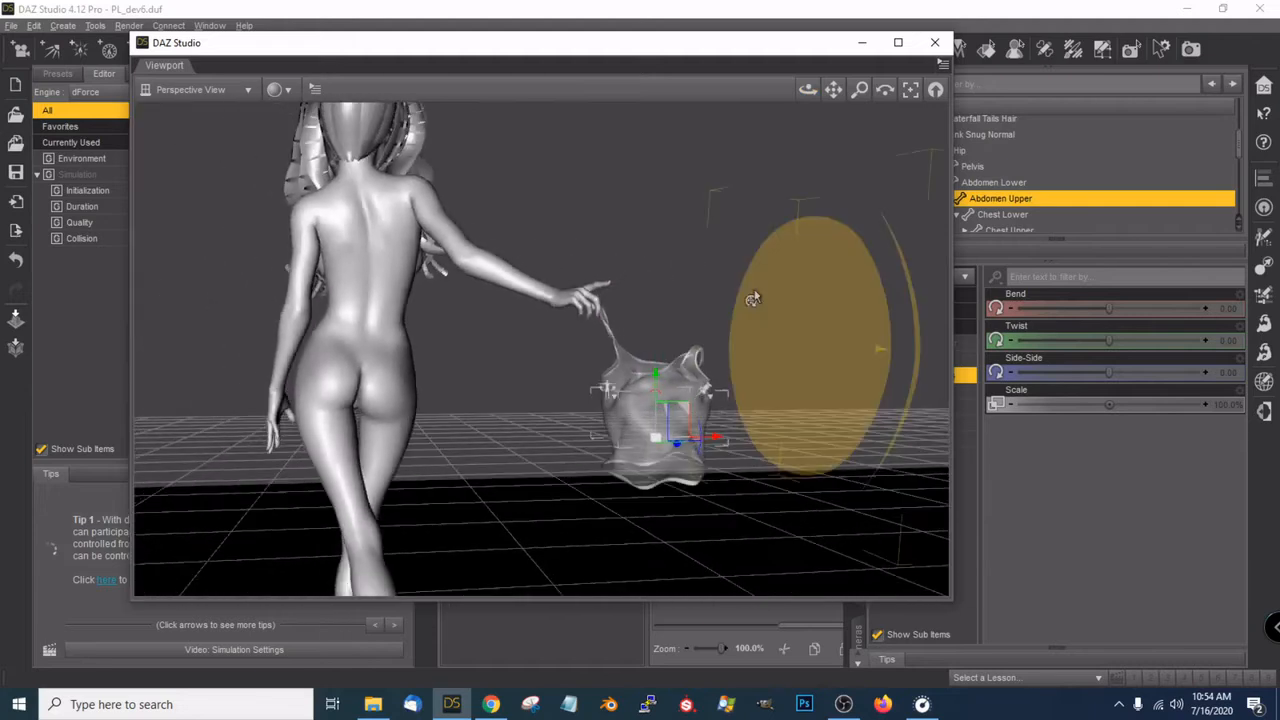
drag(812, 92, 892, 84)
scroll(803, 160, down, 3)
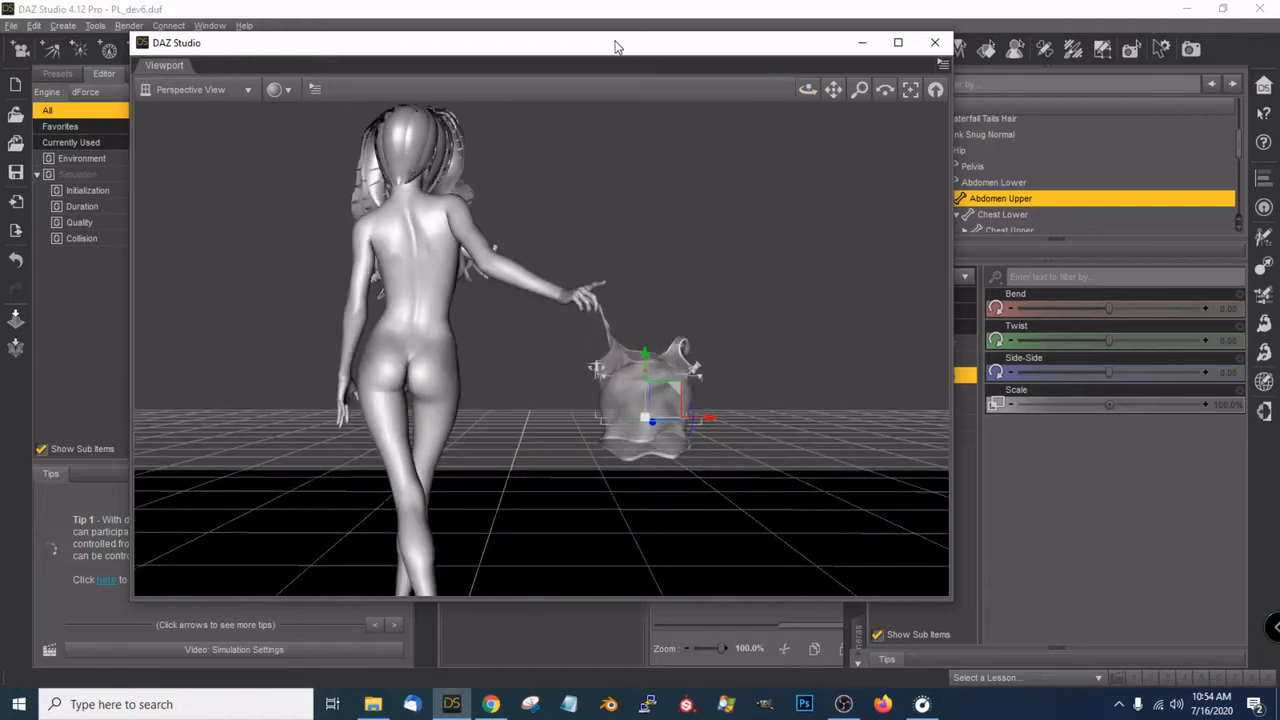
Open the Pippi Longstockings clothing folder in the content library and preview its Pippi Panties and Pippi Longstockings items
drag(616, 51, 956, 78)
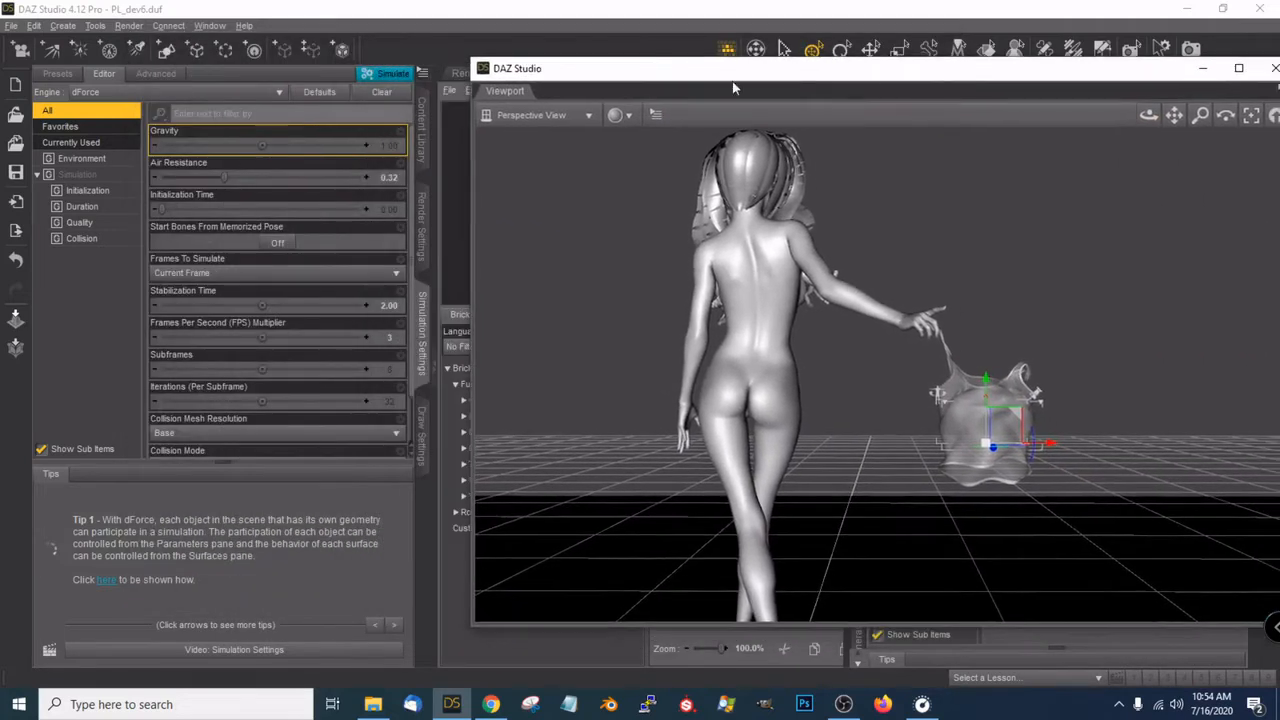
click(422, 165)
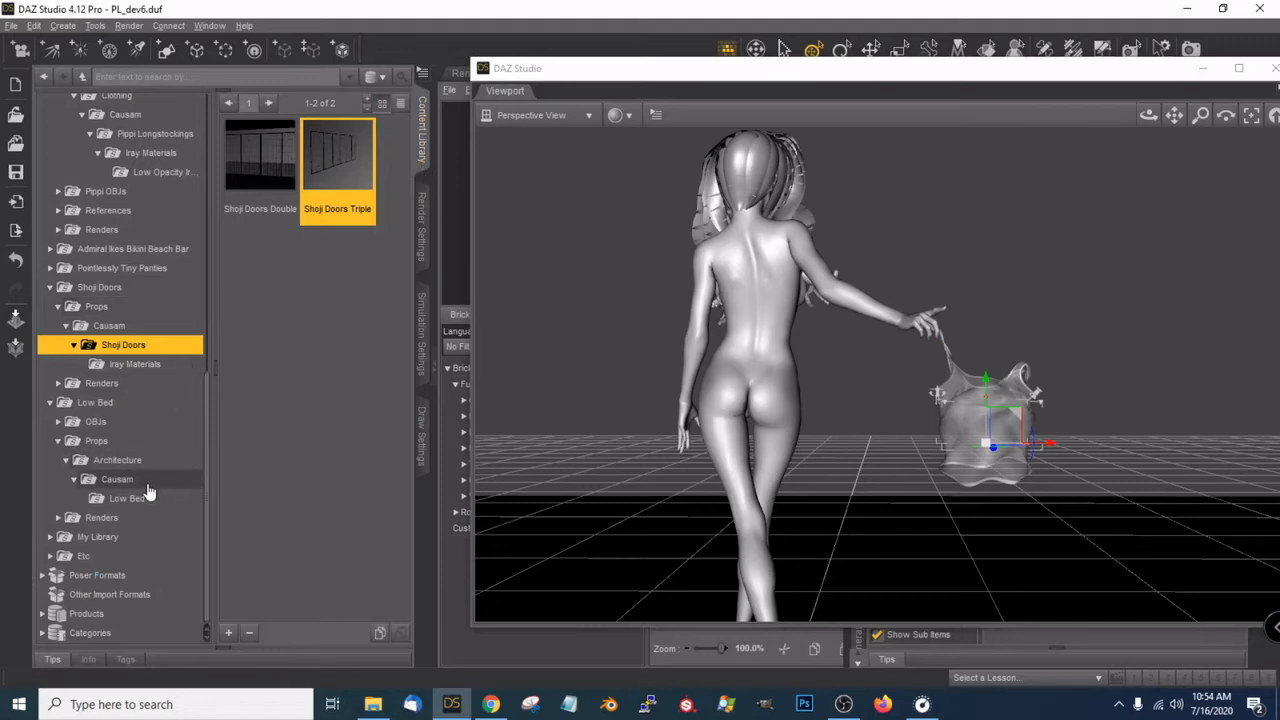
scroll(147, 490, up, 4)
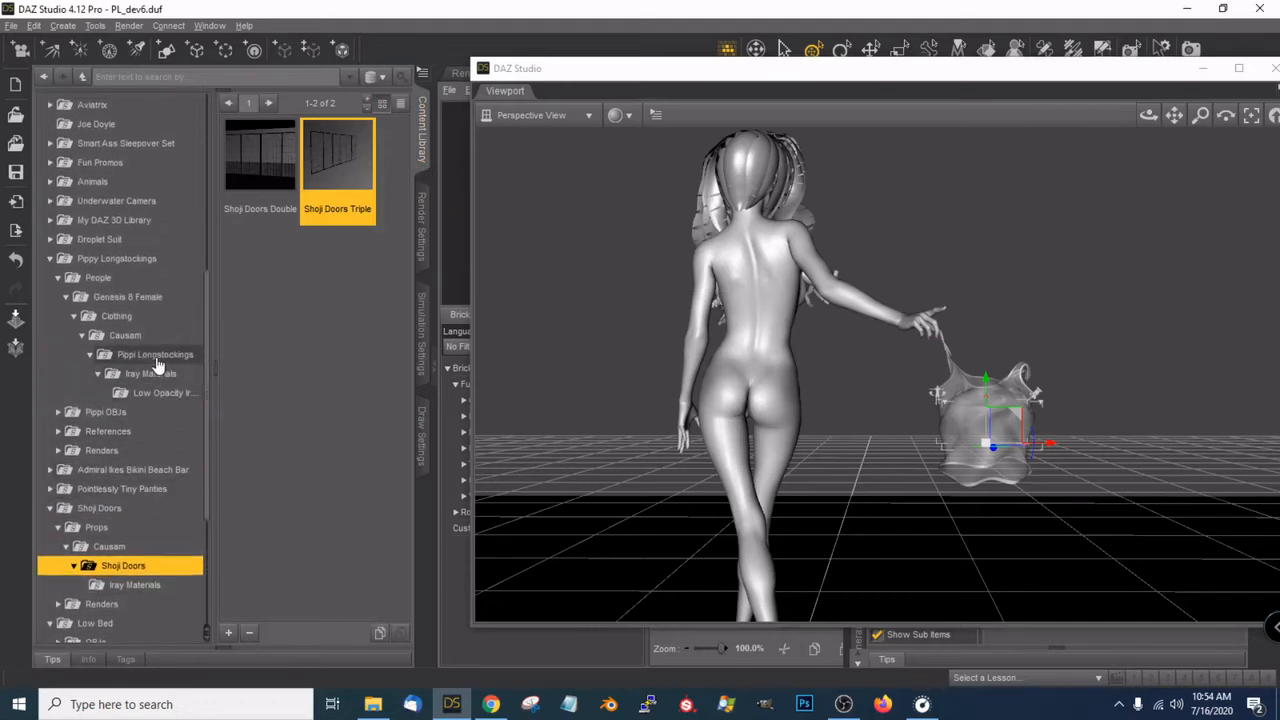
click(152, 354)
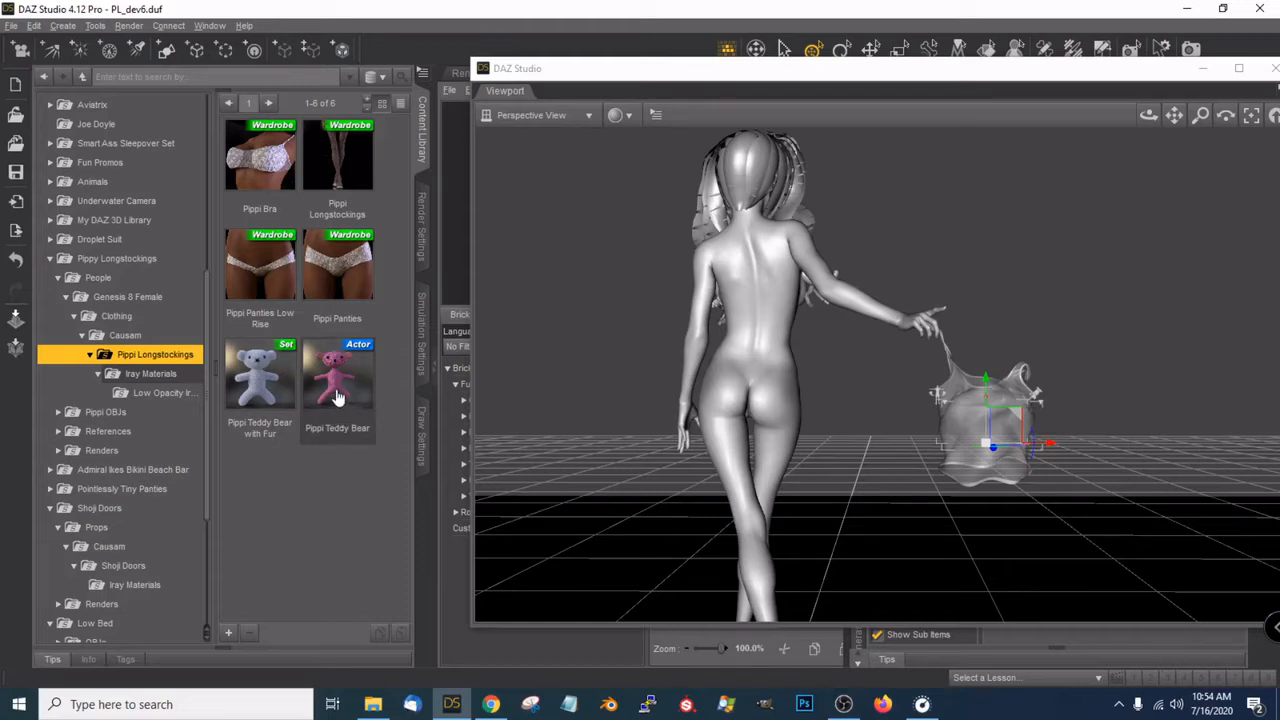
mouse_move(337, 397)
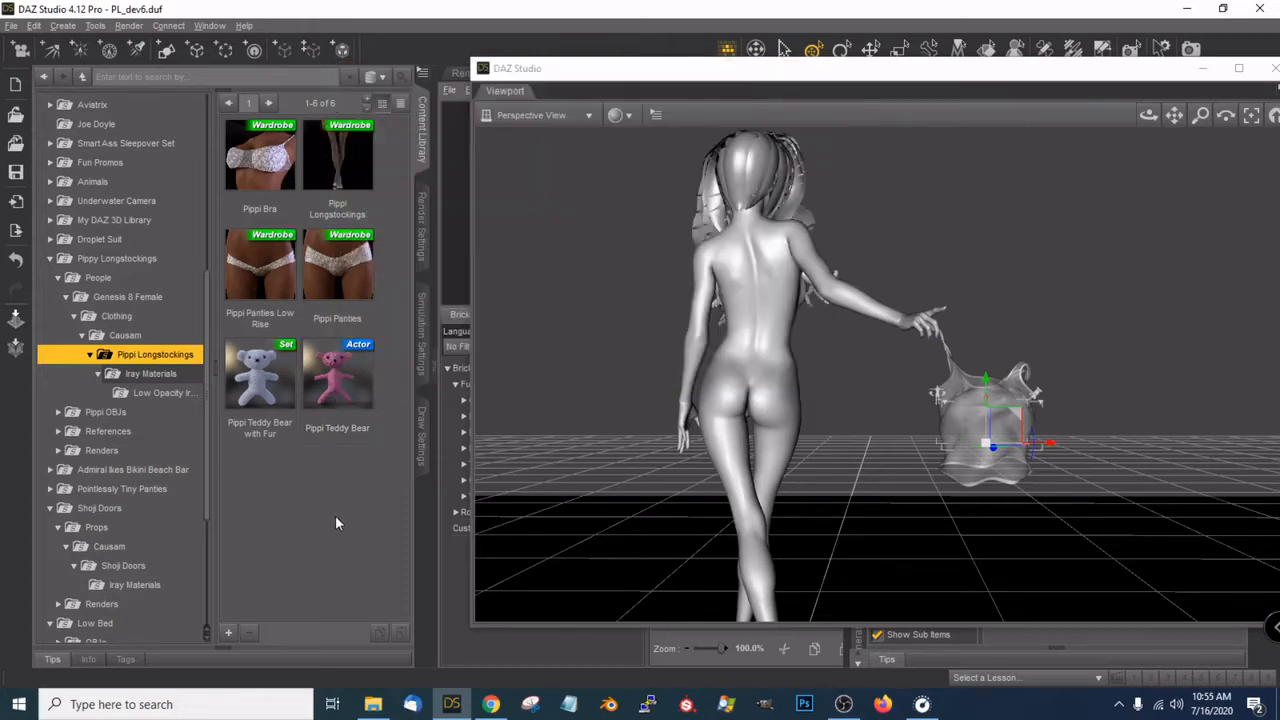
mouse_move(253, 425)
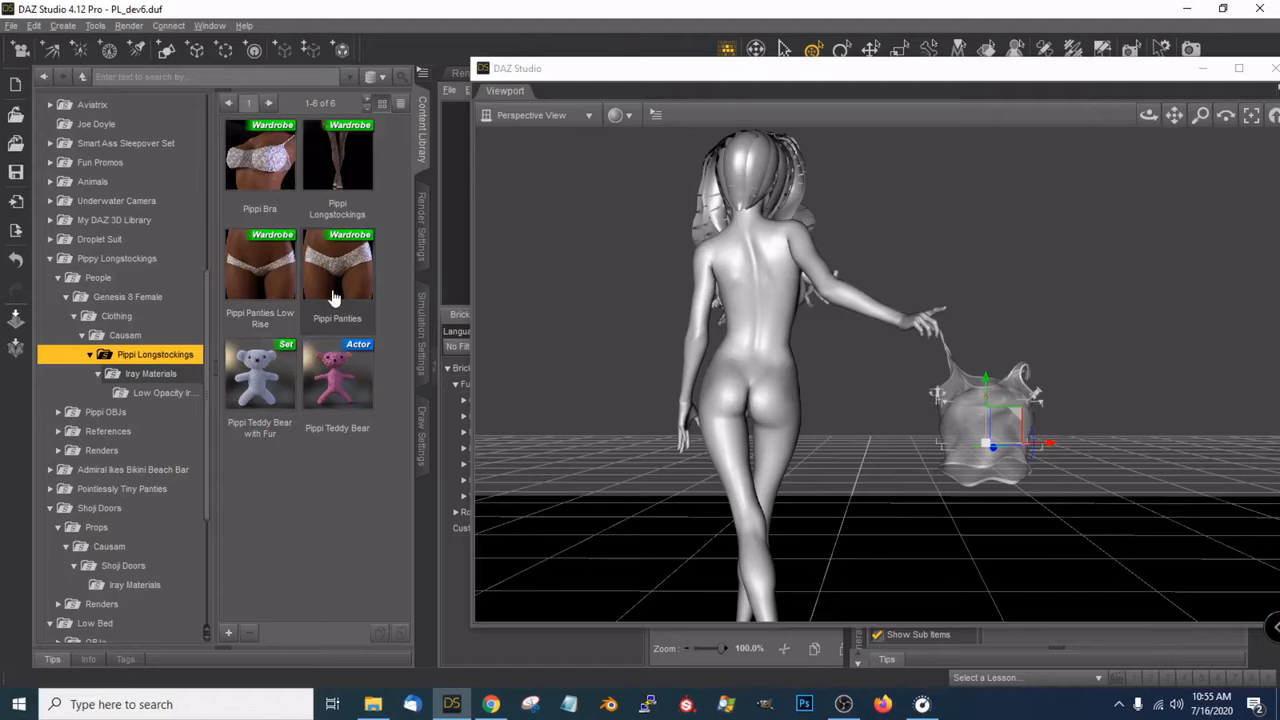
mouse_move(334, 298)
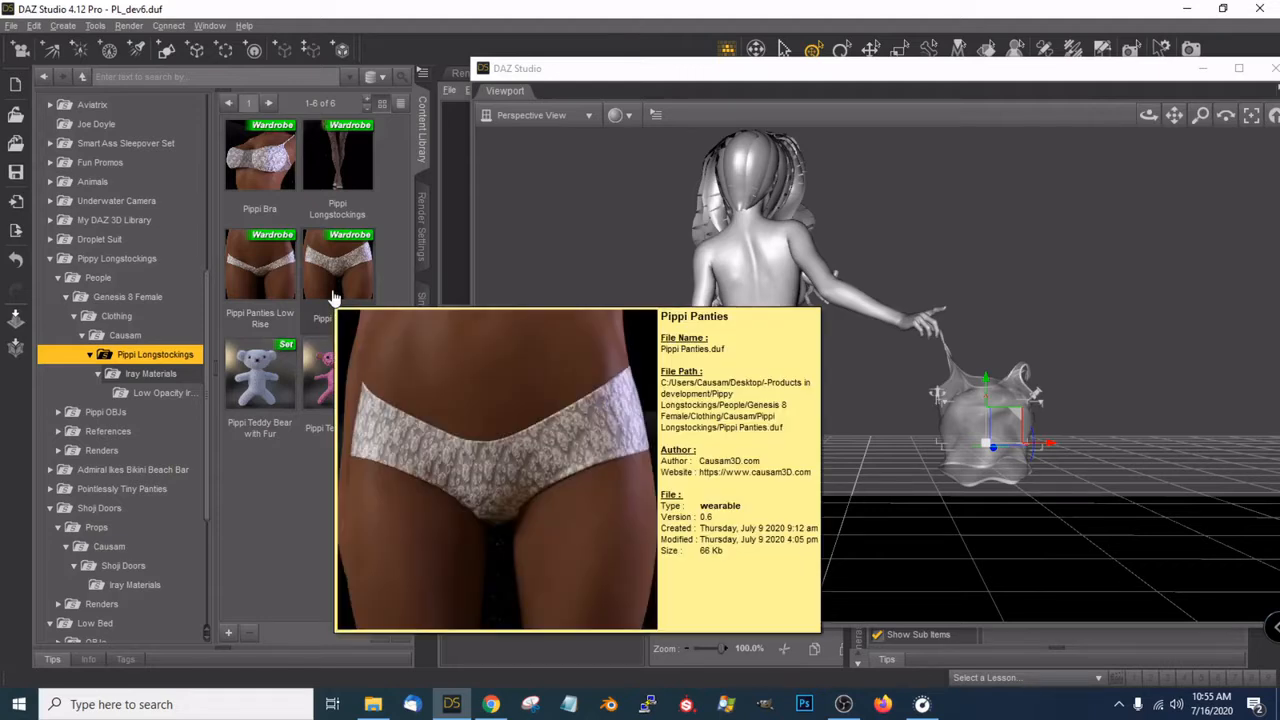
mouse_move(352, 190)
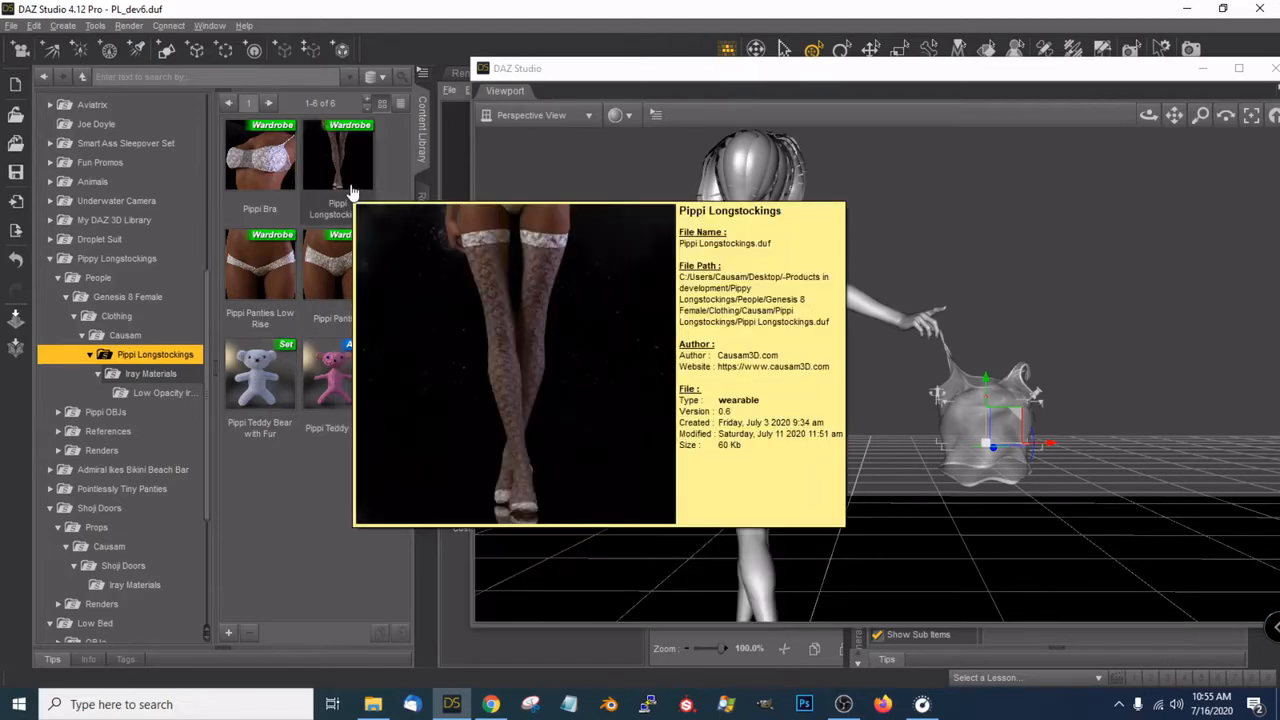
Load the Pippi Bra while the tank top's bone is selected, and dismiss the Auto-Fit conversion
mouse_move(238, 175)
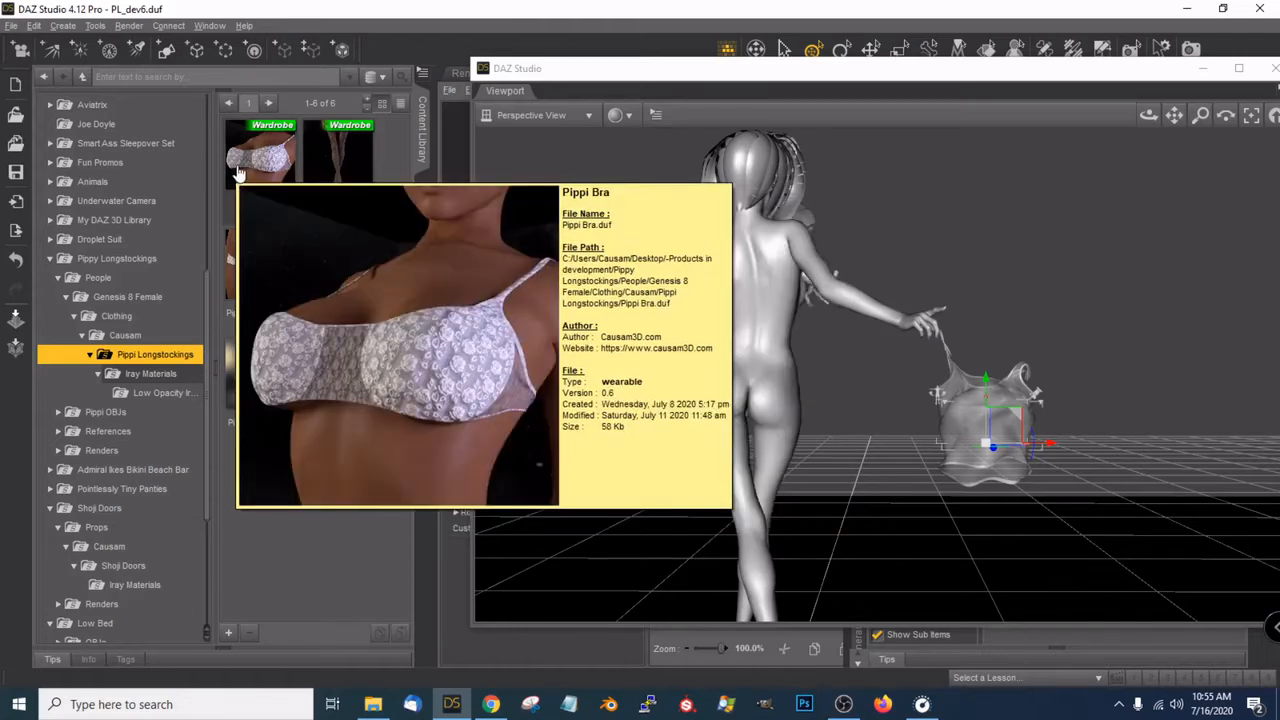
double_click(238, 175)
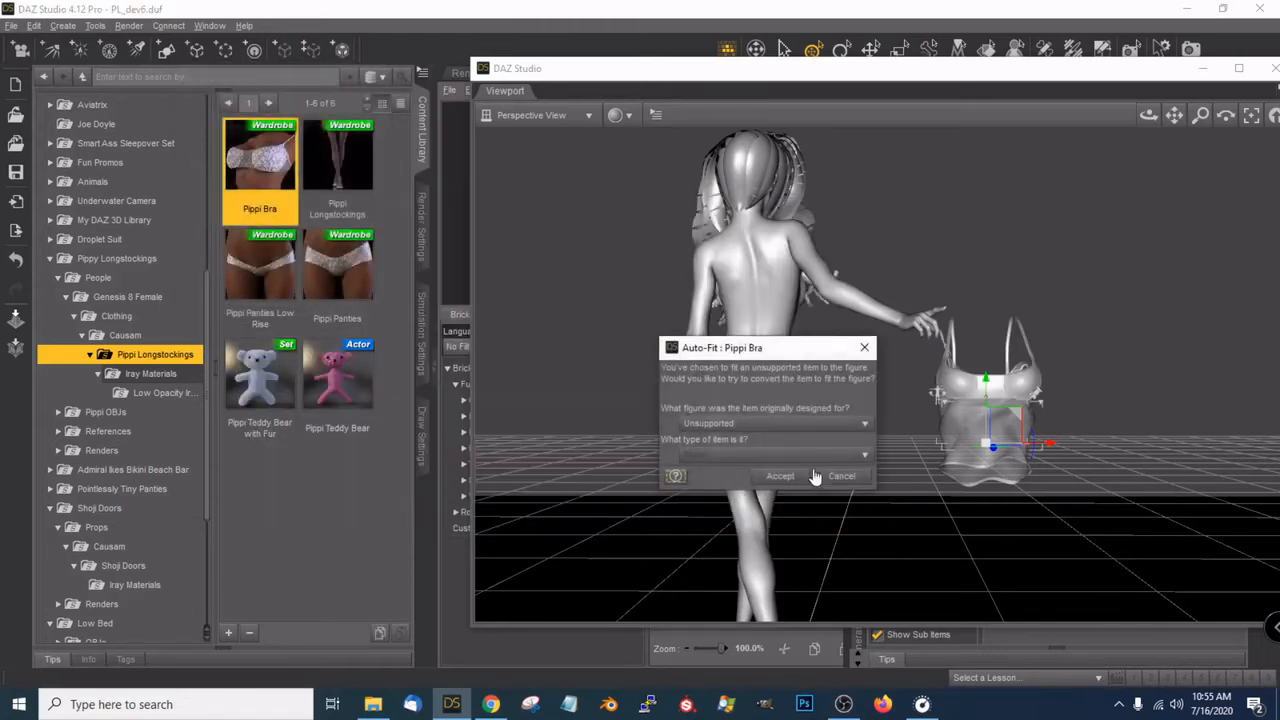
click(841, 477)
Select the Addie figure in the scene hierarchy and load the Pippi Bra onto it
drag(828, 76, 368, 190)
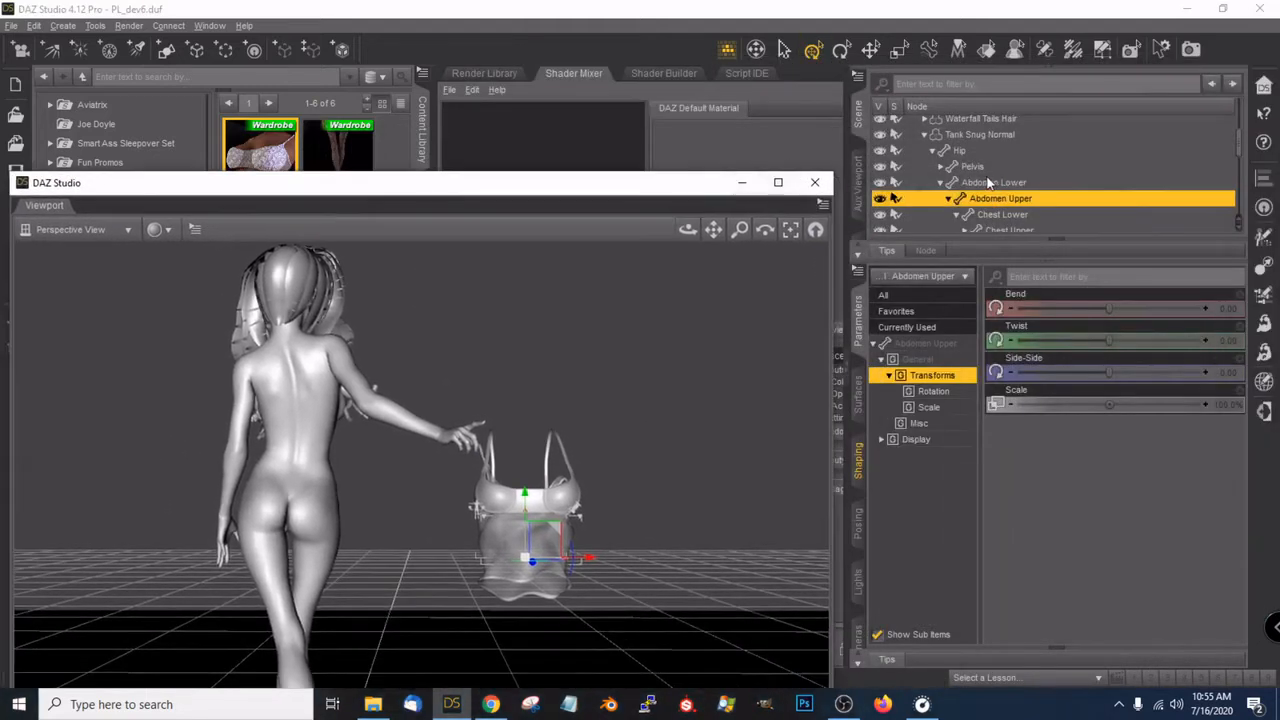
scroll(998, 195, down, 10)
scroll(980, 221, up, 10)
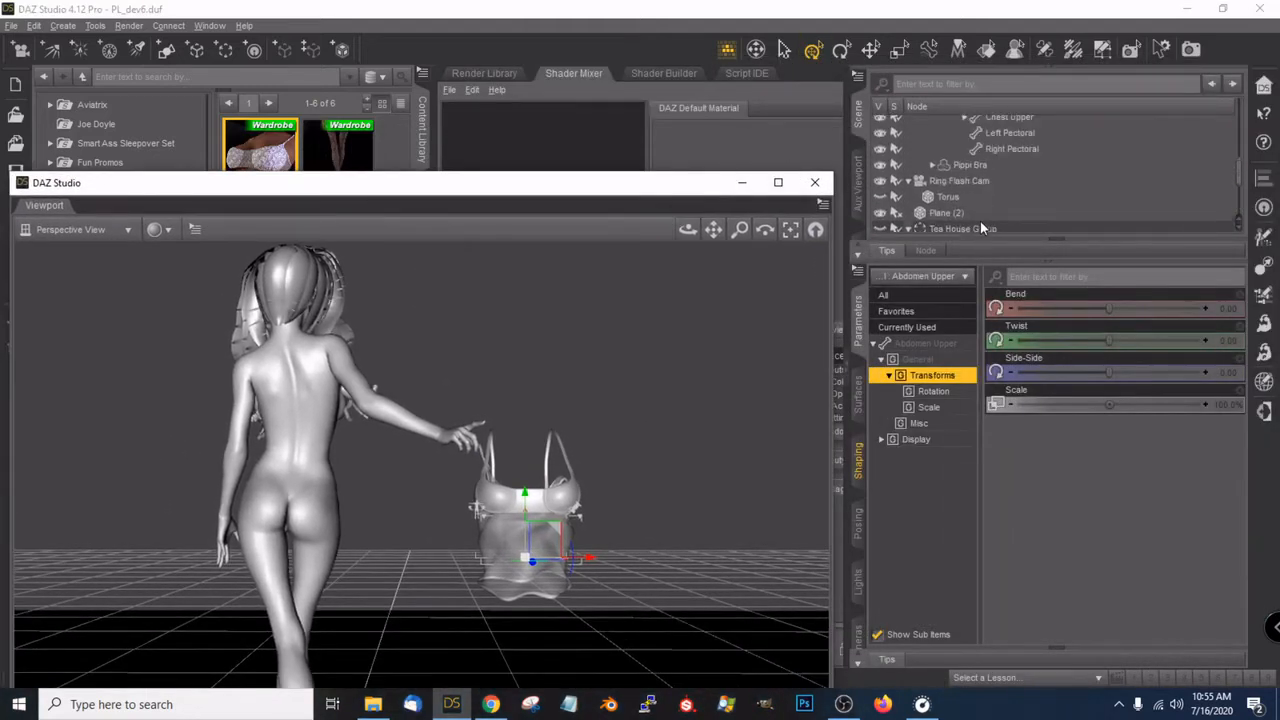
scroll(972, 183, up, 3)
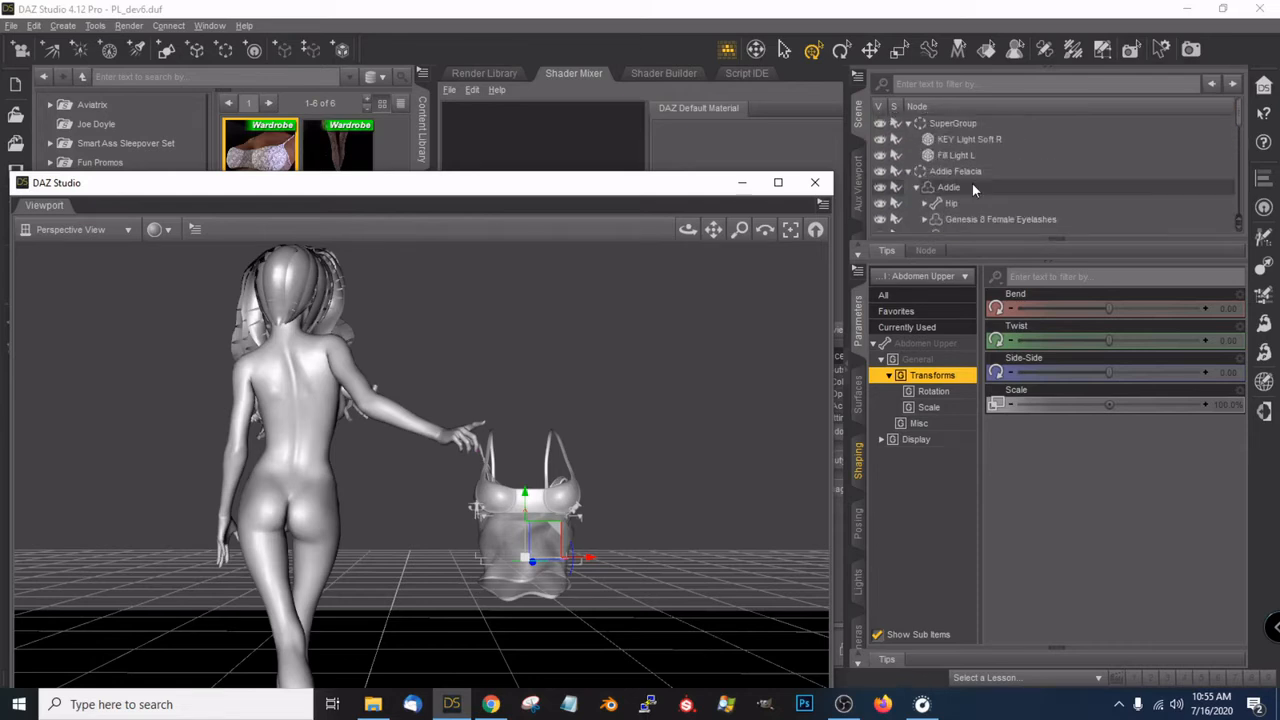
click(952, 185)
double_click(259, 150)
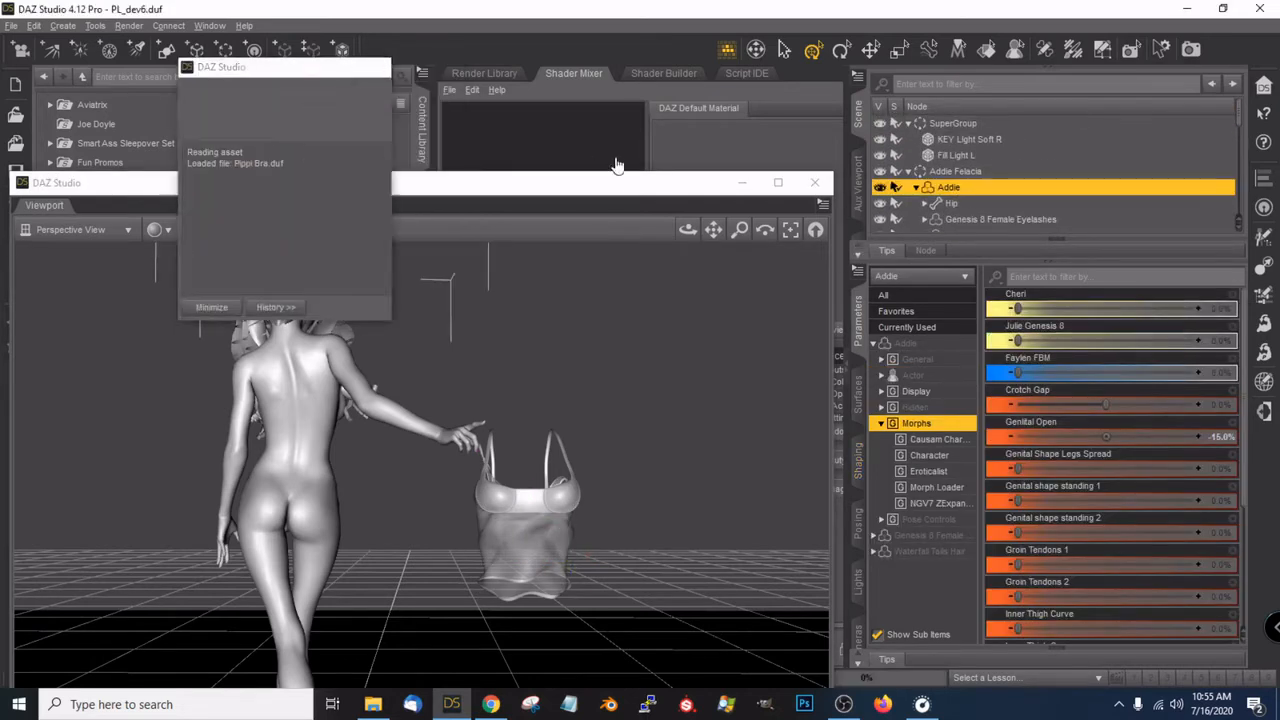
Load the Pippi Panties Low Rise onto the selected figure
drag(611, 184, 811, 91)
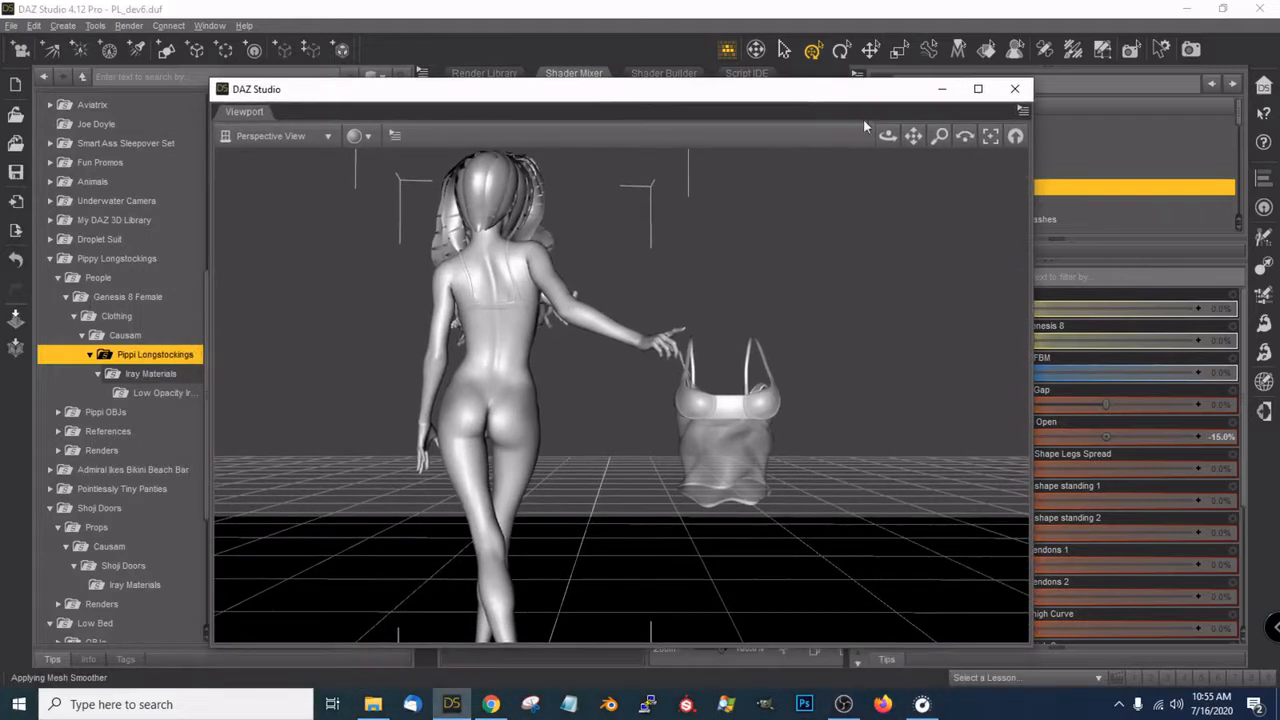
drag(887, 143, 862, 145)
drag(662, 101, 895, 99)
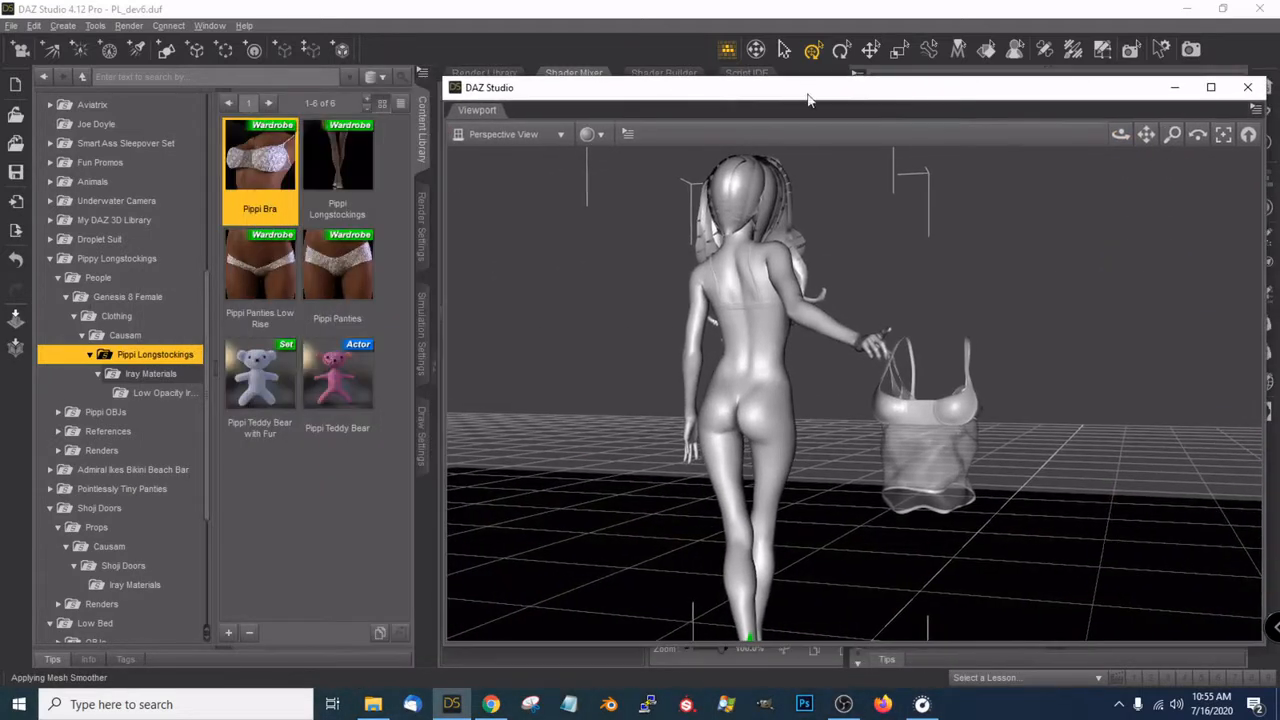
double_click(279, 285)
Switch the viewport to Texture Shaded and bring the front of the figure with its clothing into view
drag(878, 107, 596, 123)
click(315, 151)
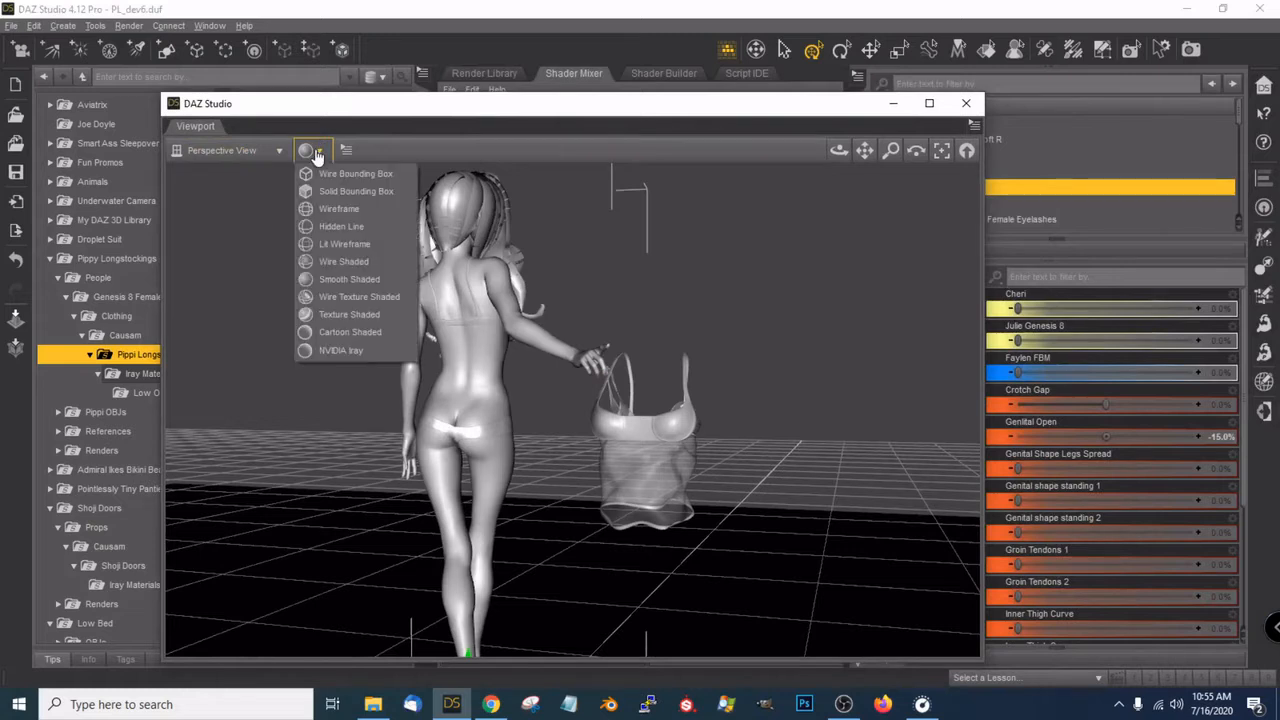
click(350, 315)
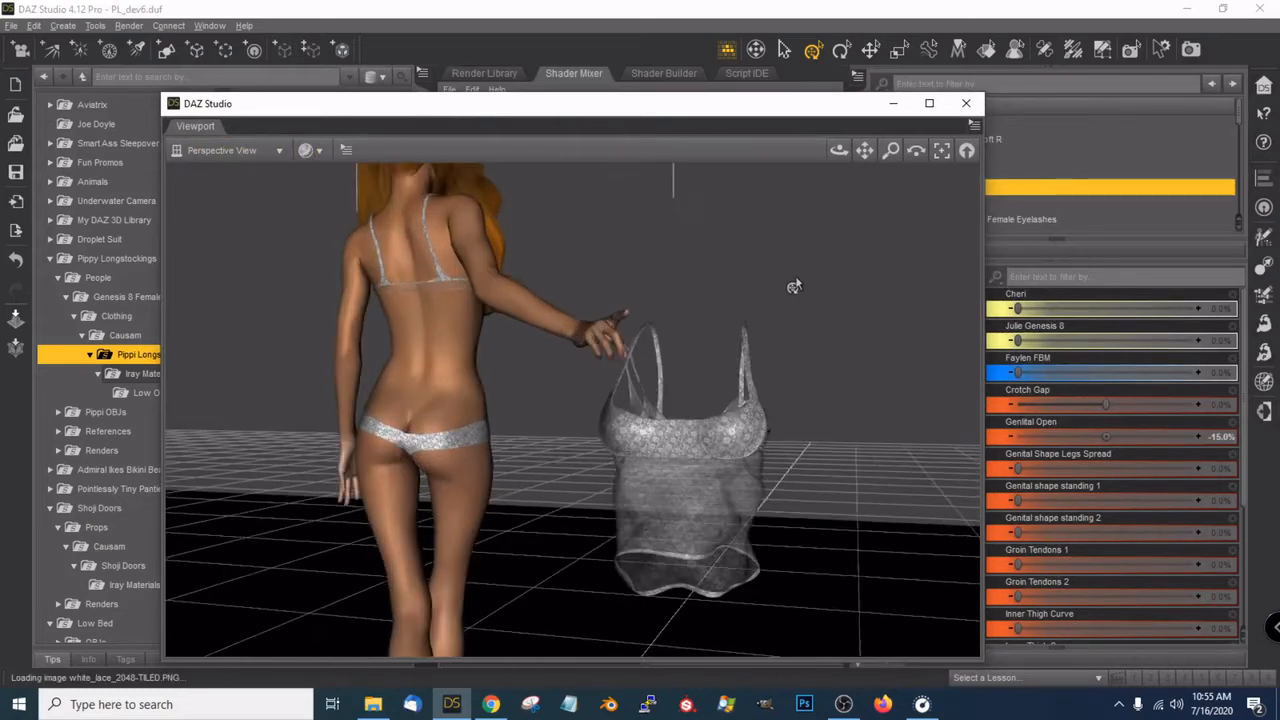
scroll(793, 287, up, 5)
drag(864, 150, 640, 204)
scroll(896, 223, down, 5)
scroll(888, 212, down, 2)
drag(836, 112, 670, 78)
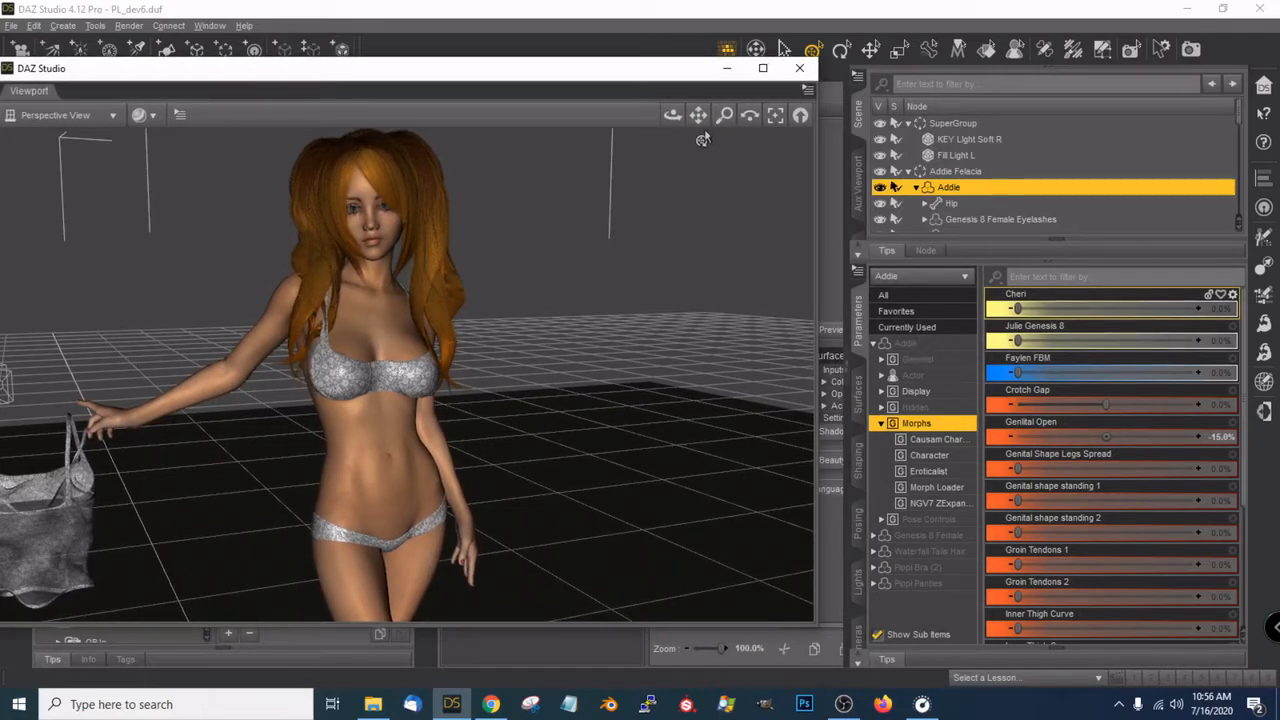
drag(675, 125, 705, 98)
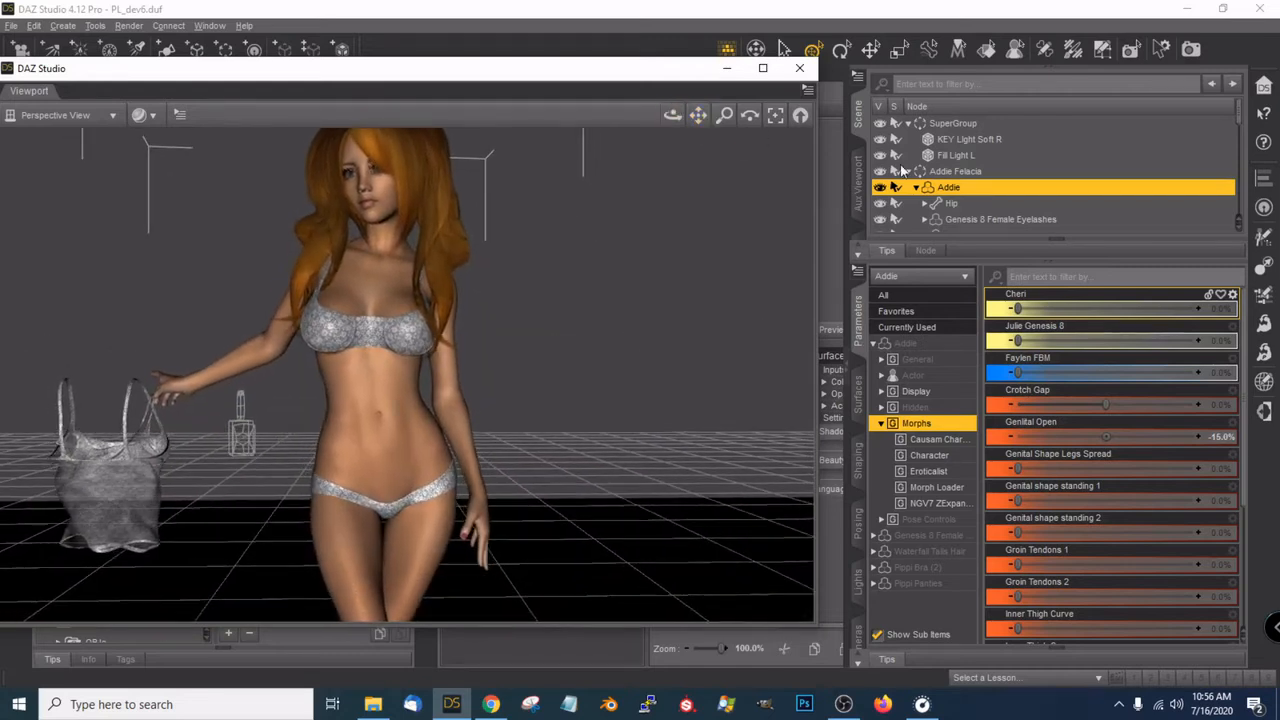
Hide the Waterfall Tails Hair and collapse the Tank Snug Normal hierarchy in the scene
scroll(968, 201, down, 3)
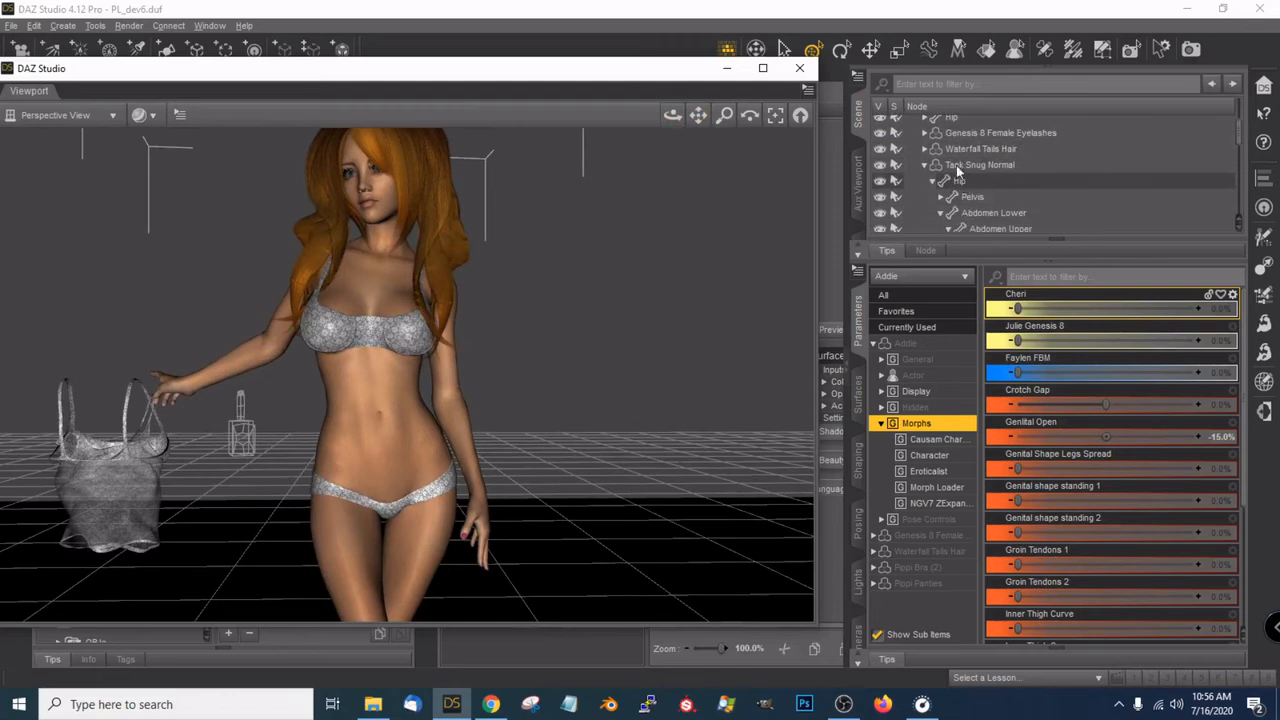
click(879, 150)
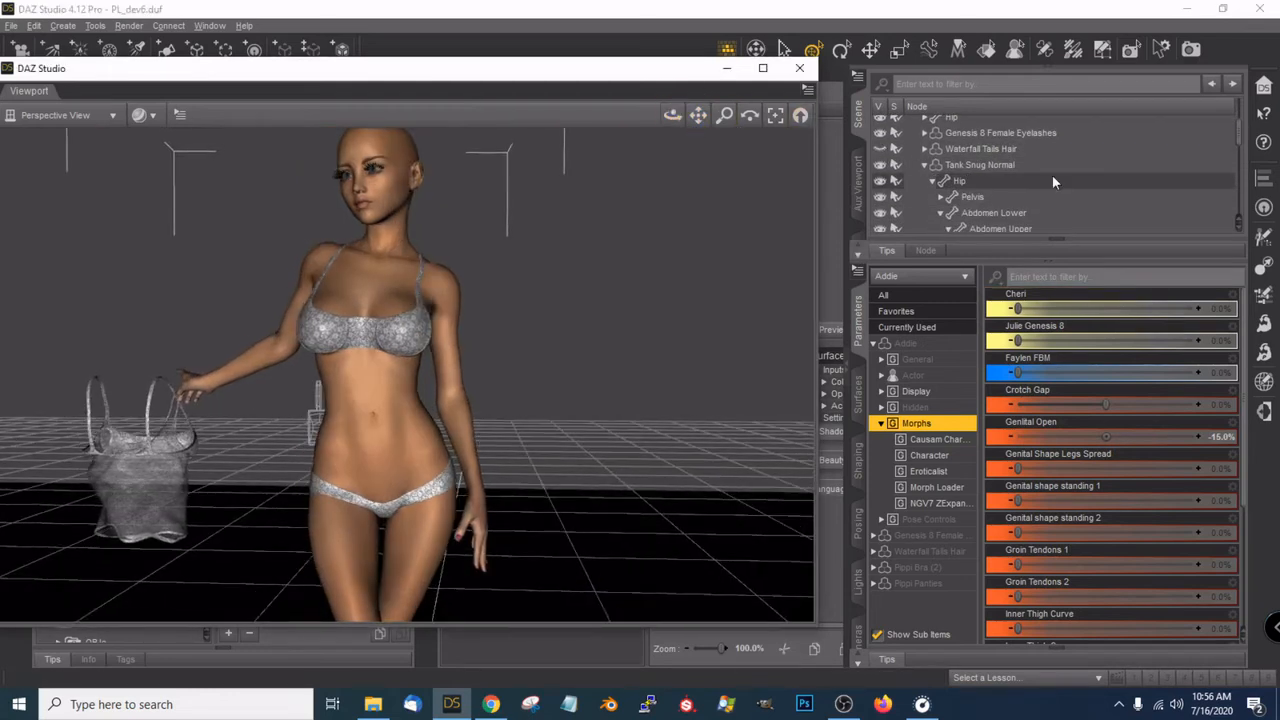
click(925, 166)
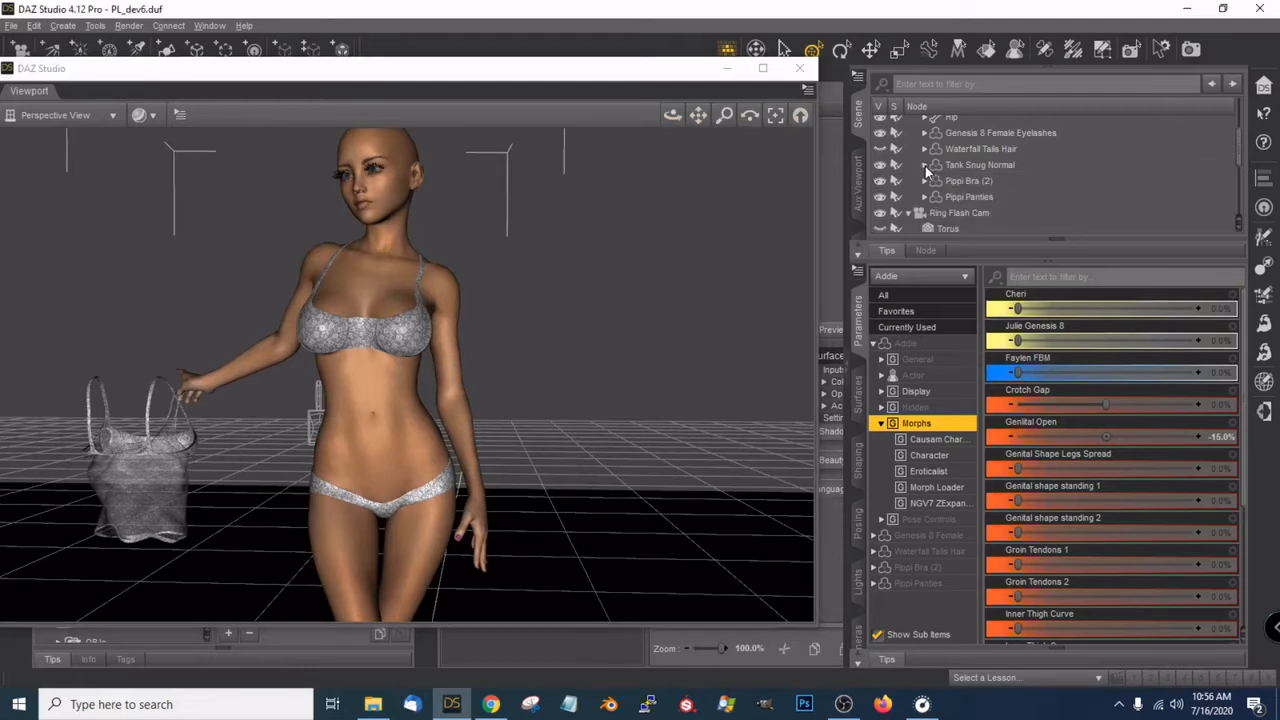
click(975, 166)
right_click(975, 166)
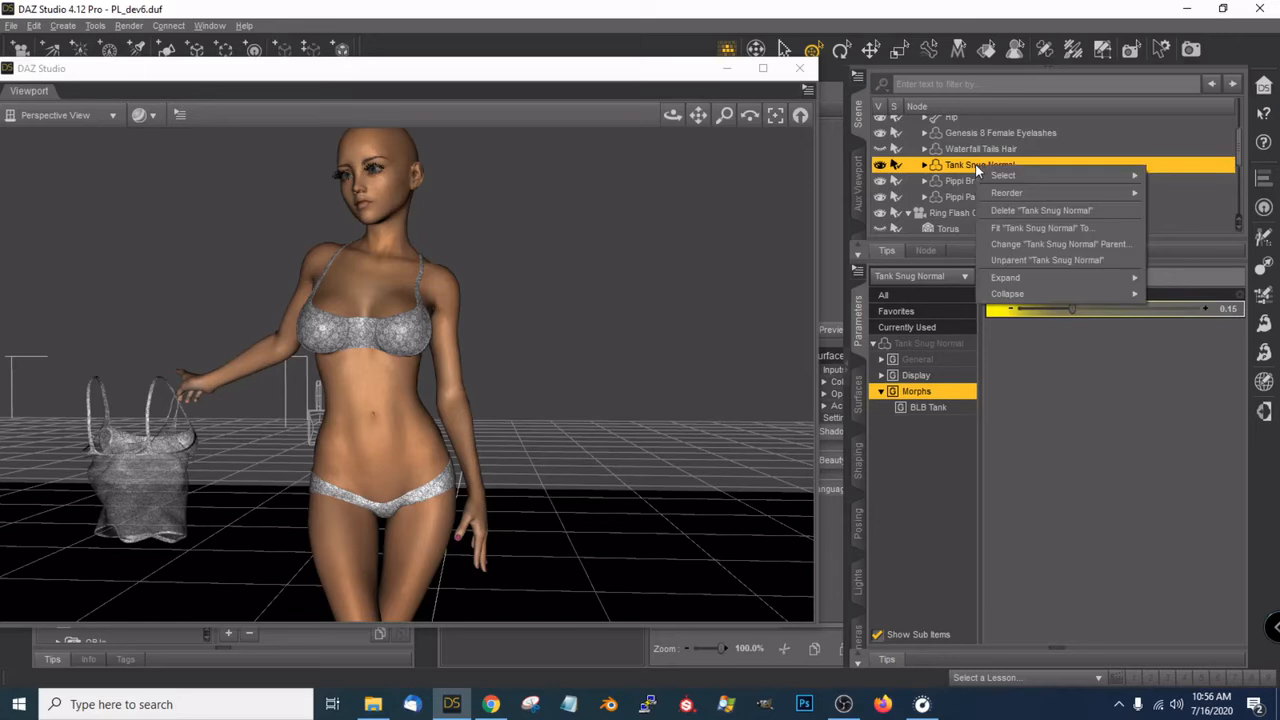
click(673, 77)
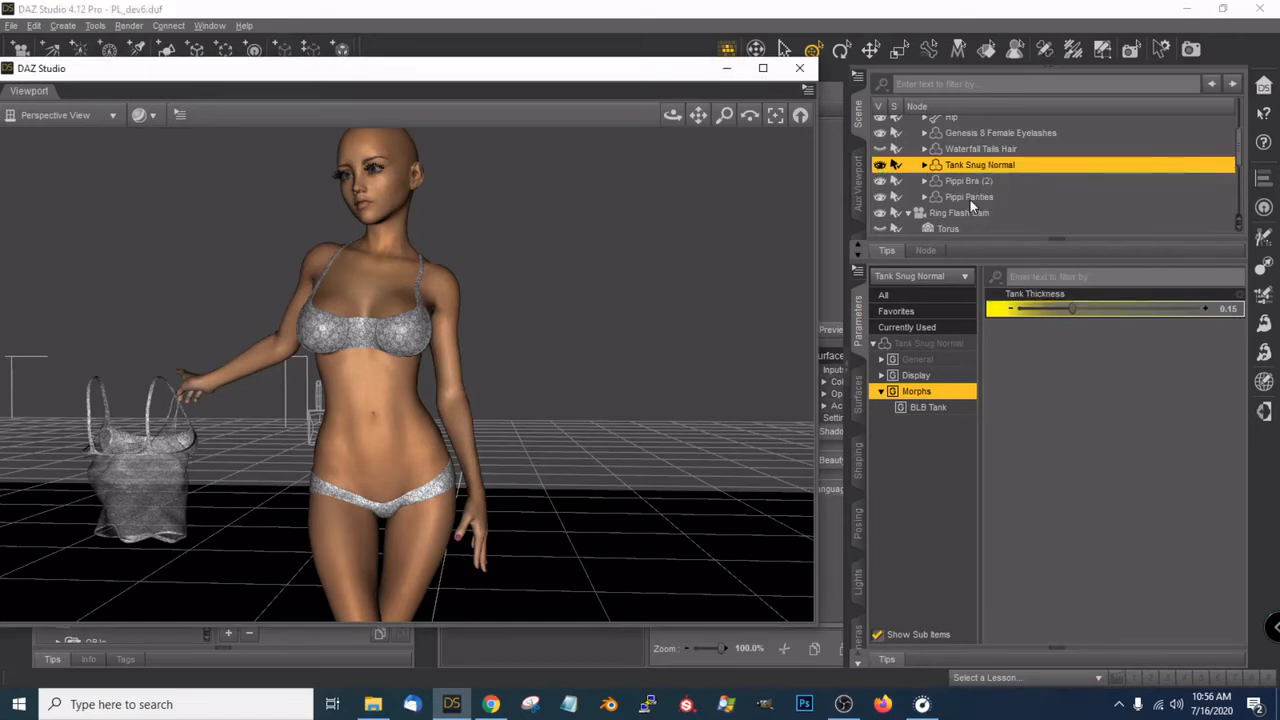
Select the Pippi Panties to show their morphs and frame the garment up close from the front
click(969, 197)
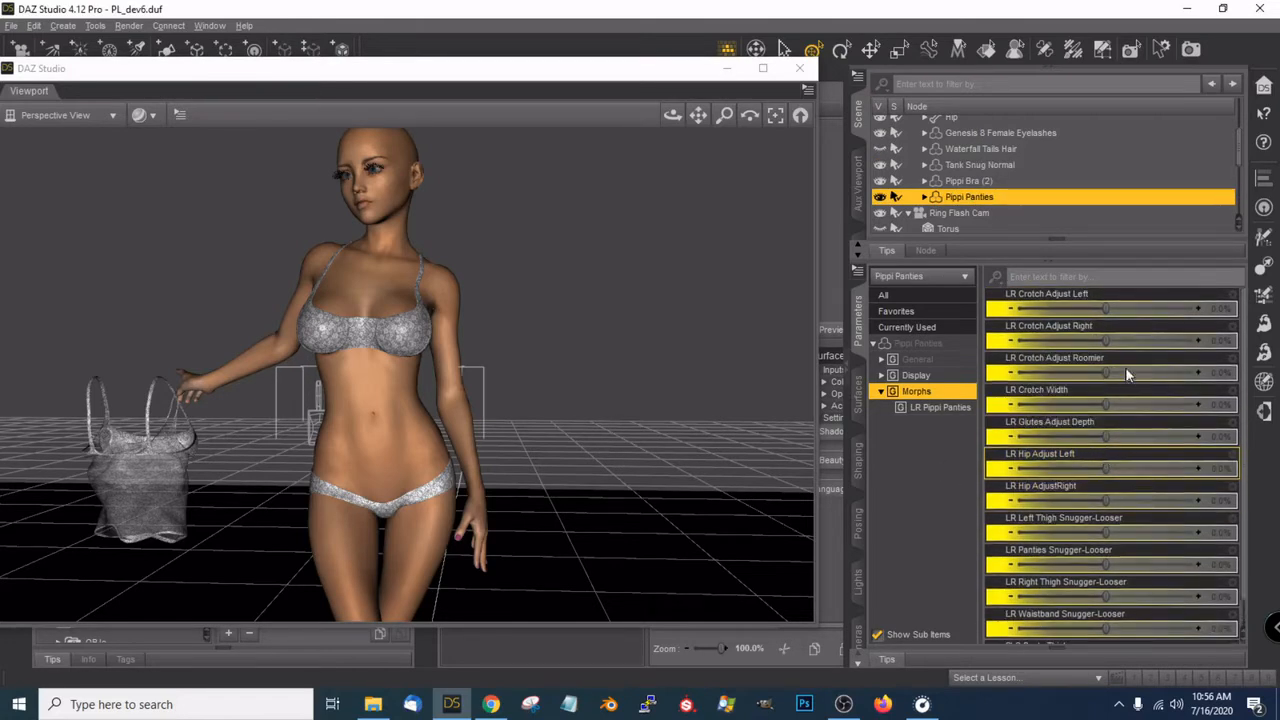
scroll(738, 457, up, 5)
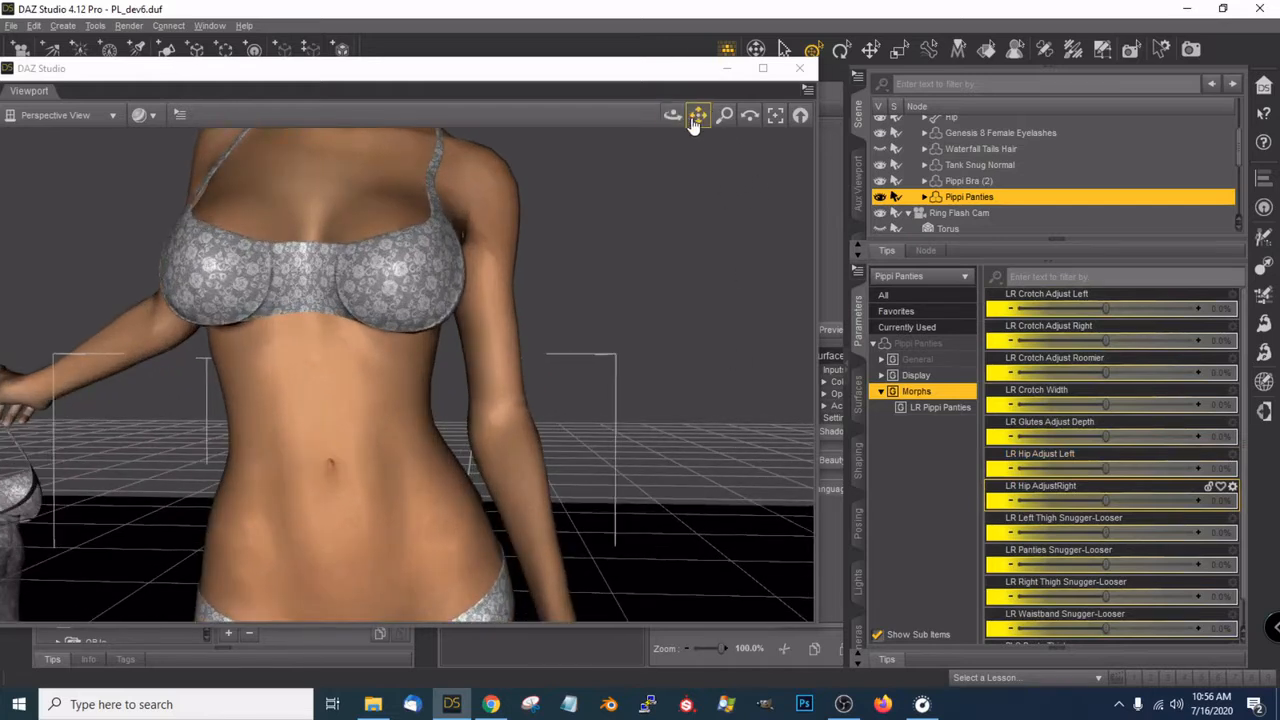
drag(694, 124, 694, 5)
scroll(590, 406, up, 3)
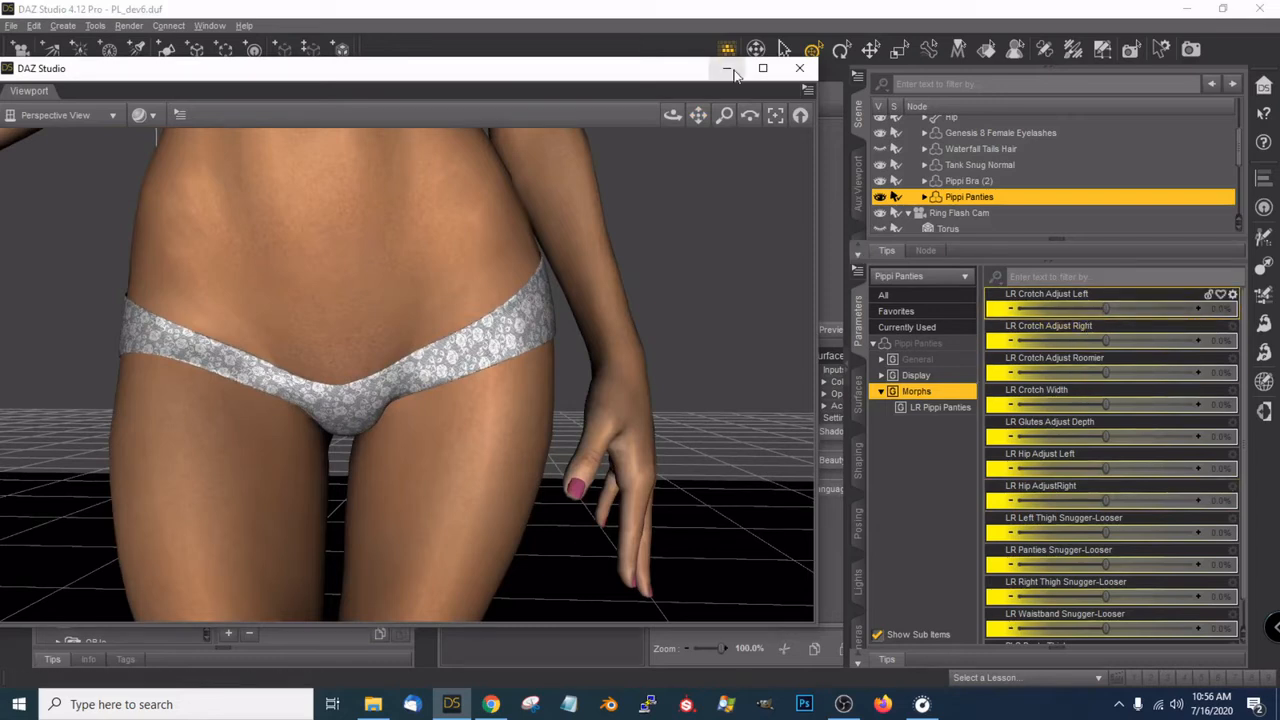
drag(672, 118, 700, 118)
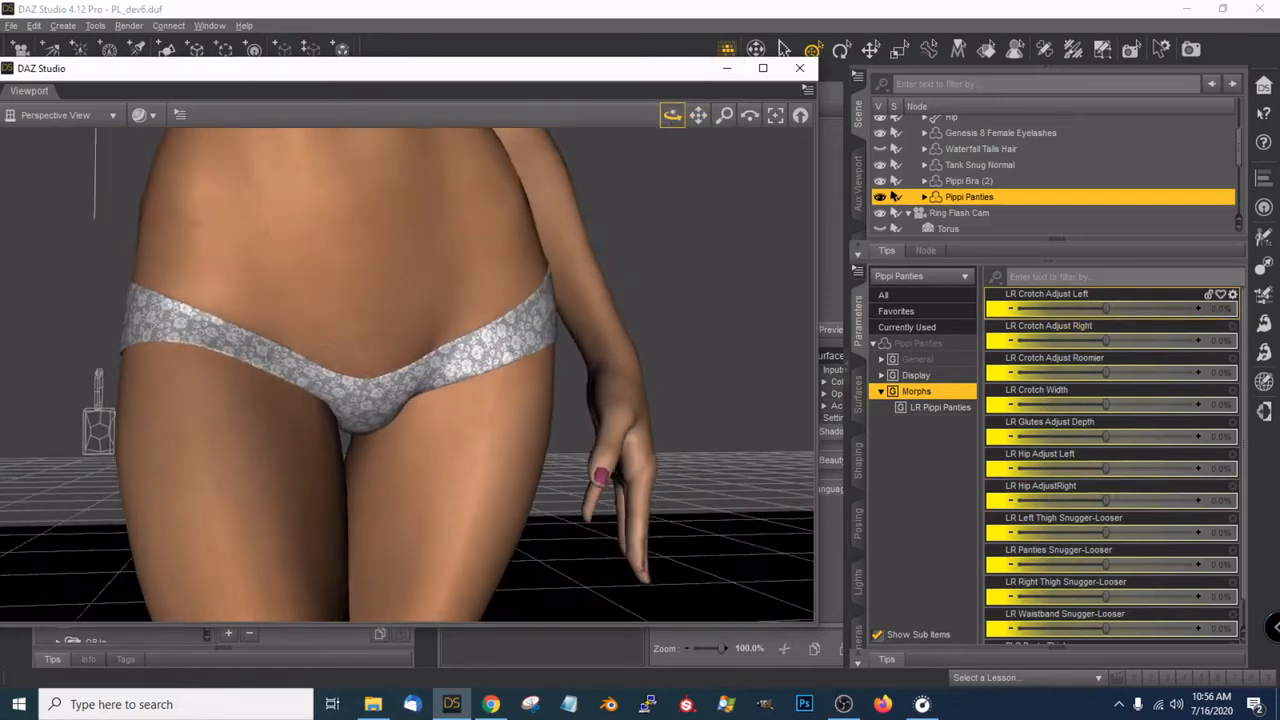
click(776, 117)
scroll(713, 176, up, 2)
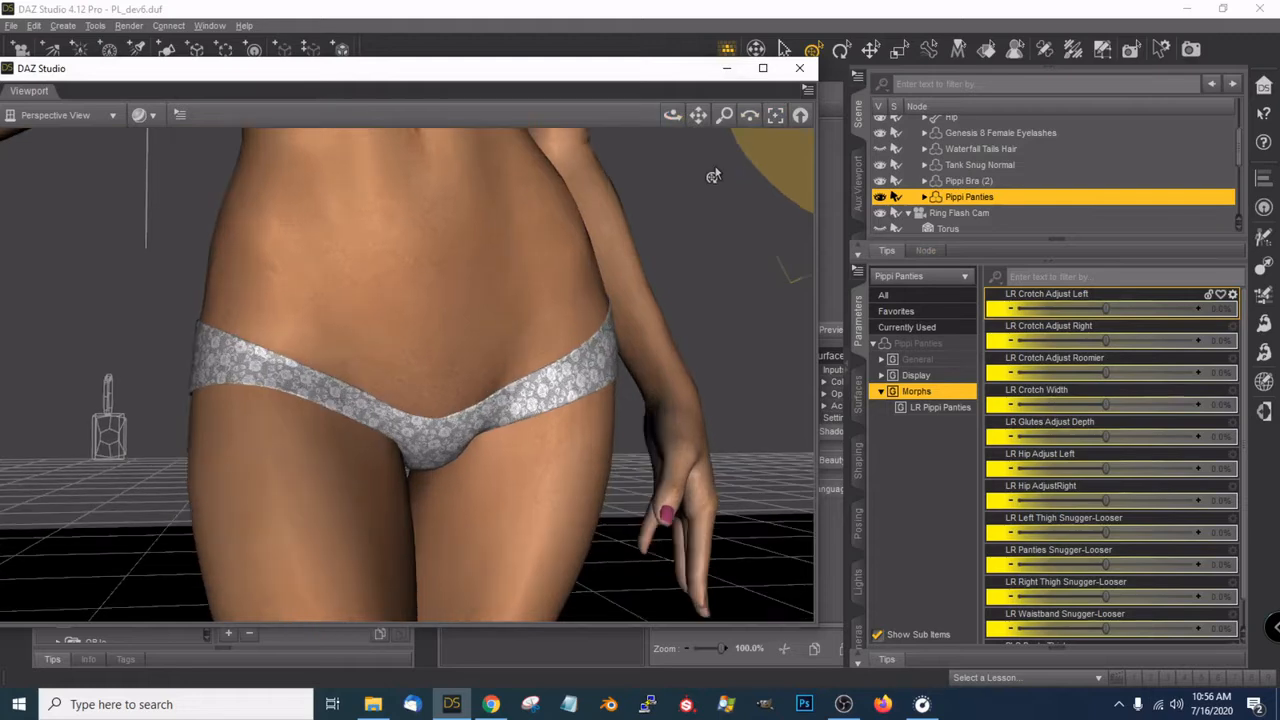
drag(672, 115, 748, 145)
drag(672, 115, 648, 71)
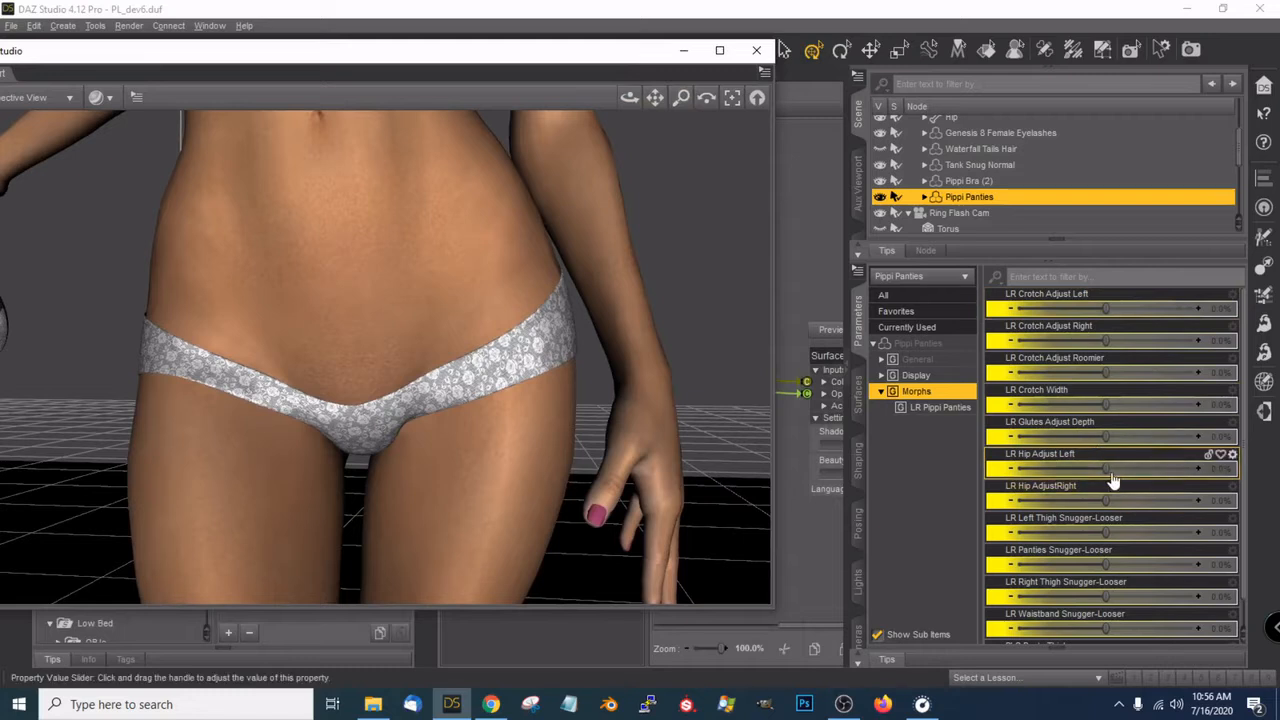
Try out the panties' LR Hip Adjust Left, LR Glutes Adjust Depth and LR Left Thigh Snugger-Looser morphs
mouse_move(1106, 469)
mouse_down()
mouse_move(1155, 469)
mouse_move(1095, 474)
mouse_move(1106, 476)
mouse_up()
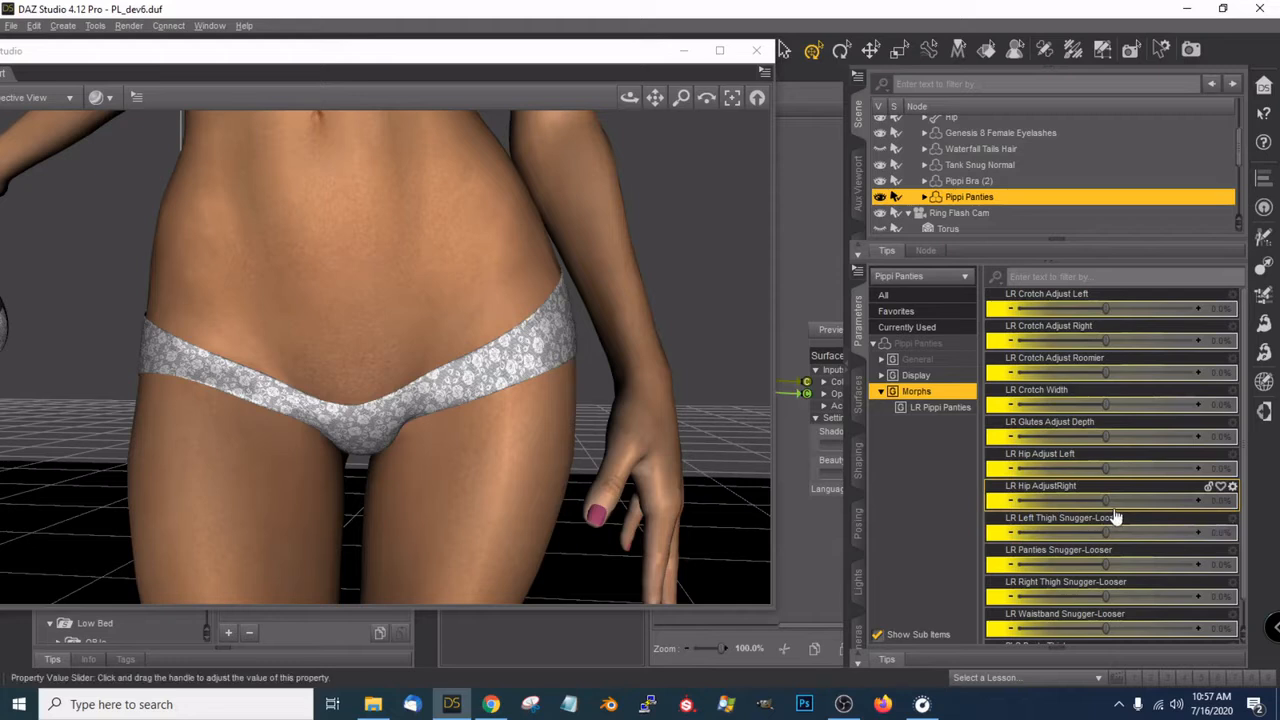
drag(630, 103, 575, 103)
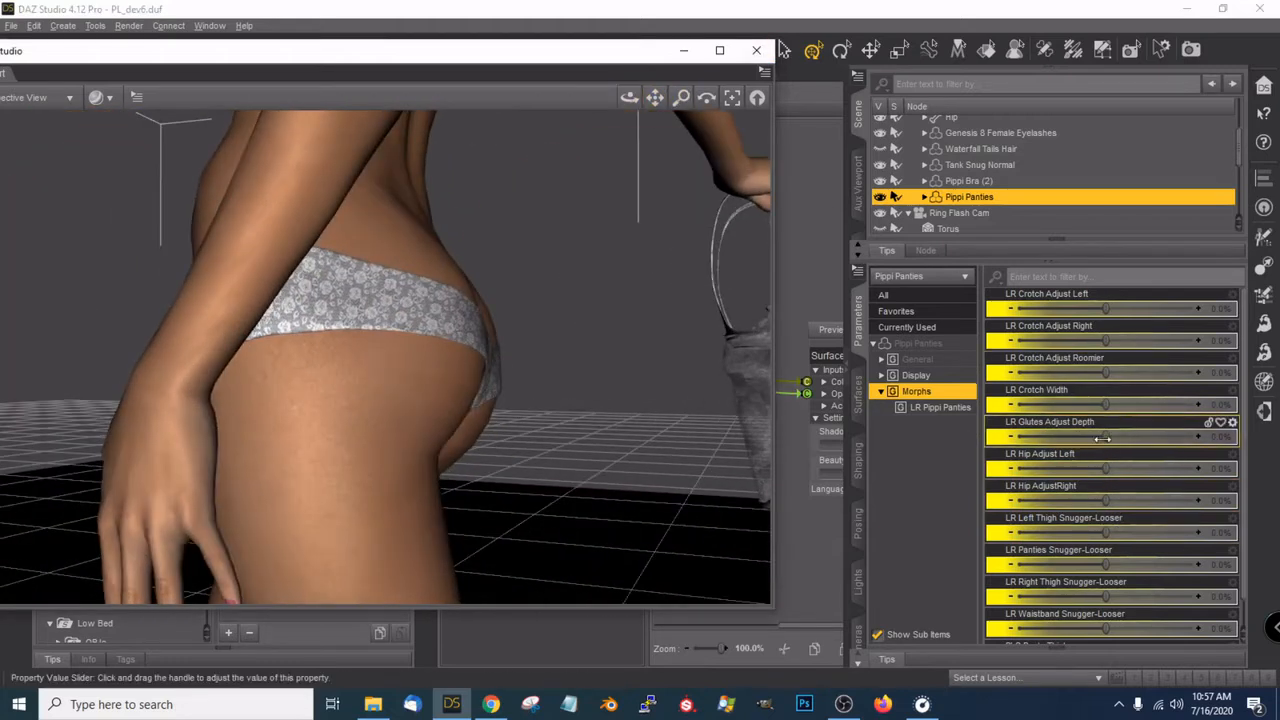
mouse_move(1105, 437)
mouse_down()
mouse_move(1200, 438)
mouse_move(1040, 438)
mouse_move(1117, 439)
mouse_move(1105, 438)
mouse_up()
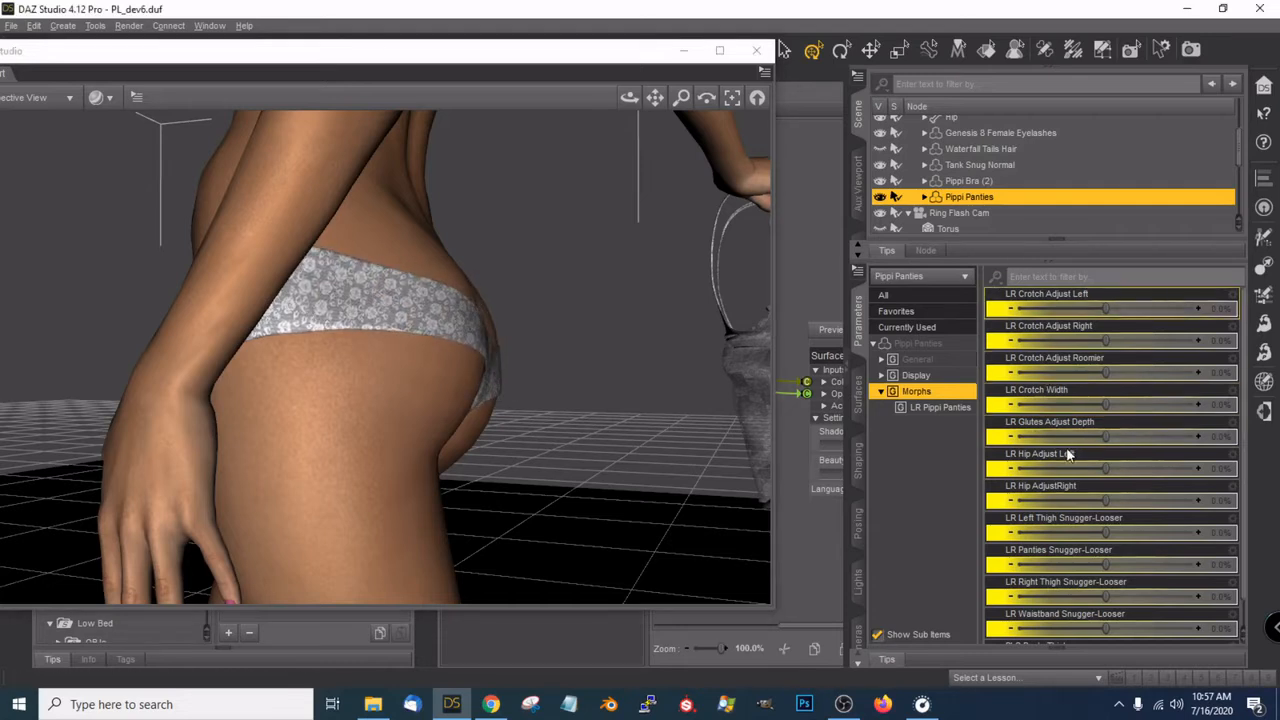
mouse_move(1108, 536)
mouse_down()
mouse_move(1168, 536)
mouse_move(1025, 537)
mouse_move(1157, 533)
mouse_move(1064, 534)
mouse_move(1112, 532)
mouse_up()
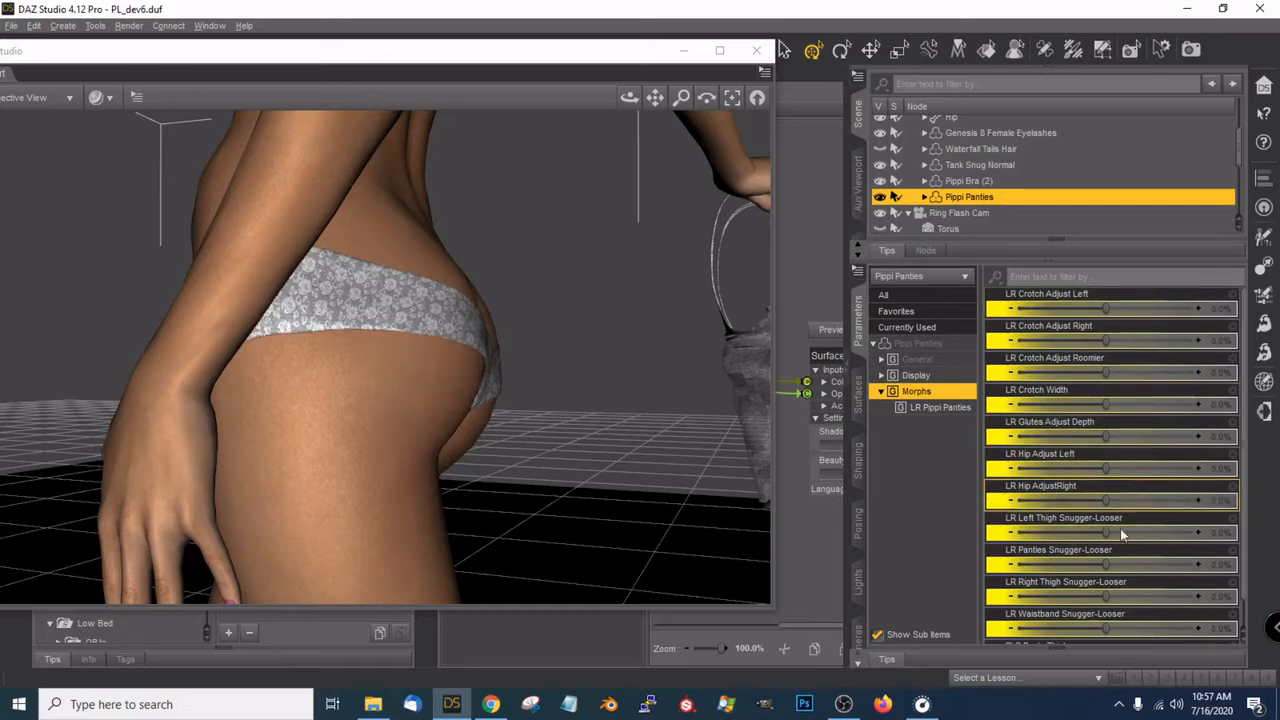
Try the panties' LR Waistband Snugger-Looser morph from a rear view and undo the change
drag(629, 97, 808, 165)
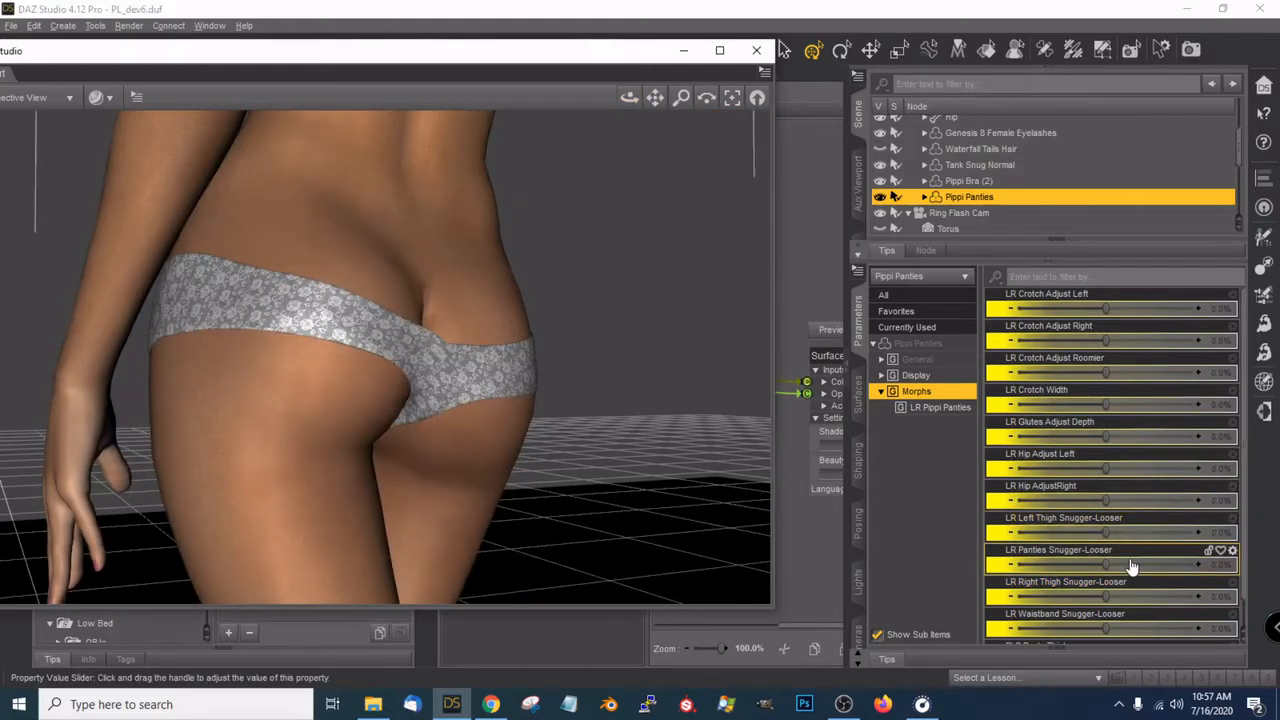
drag(1104, 630, 1137, 630)
key(ctrl+z)
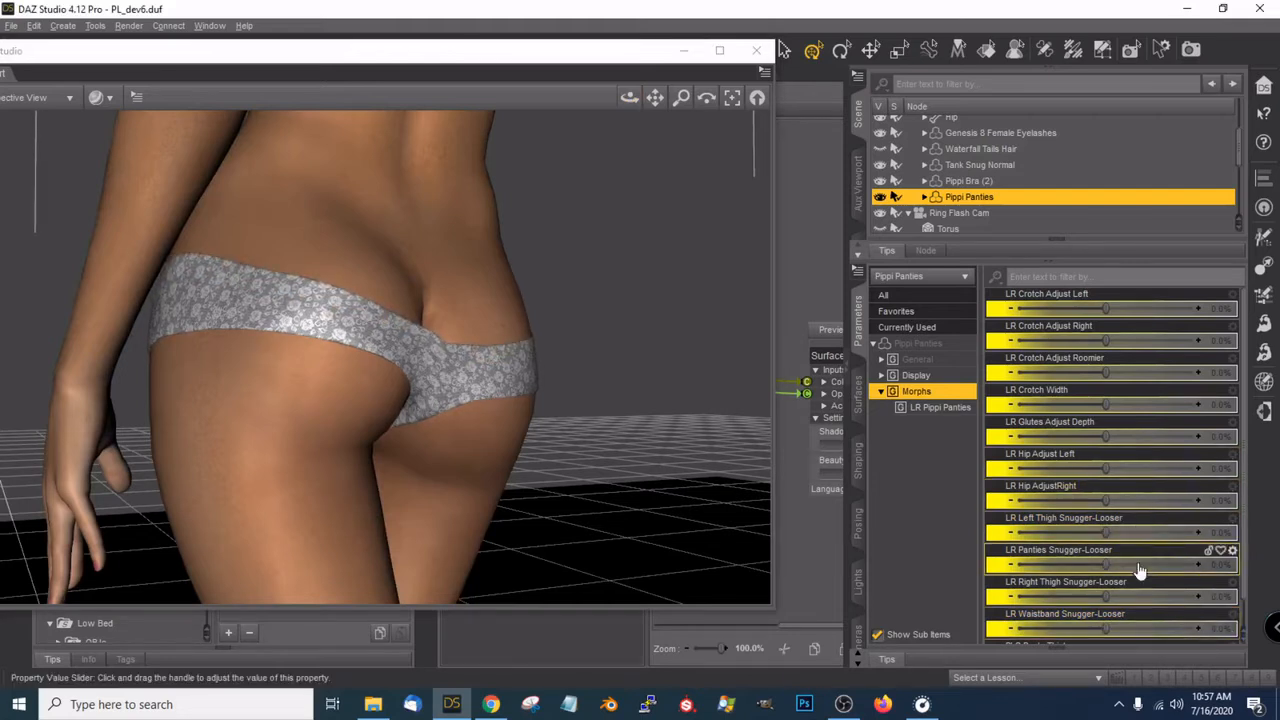
Set the LR Panties Snugger-Looser morph to 40% and examine the garment's fit up close from the front
scroll(1133, 587, down, 1)
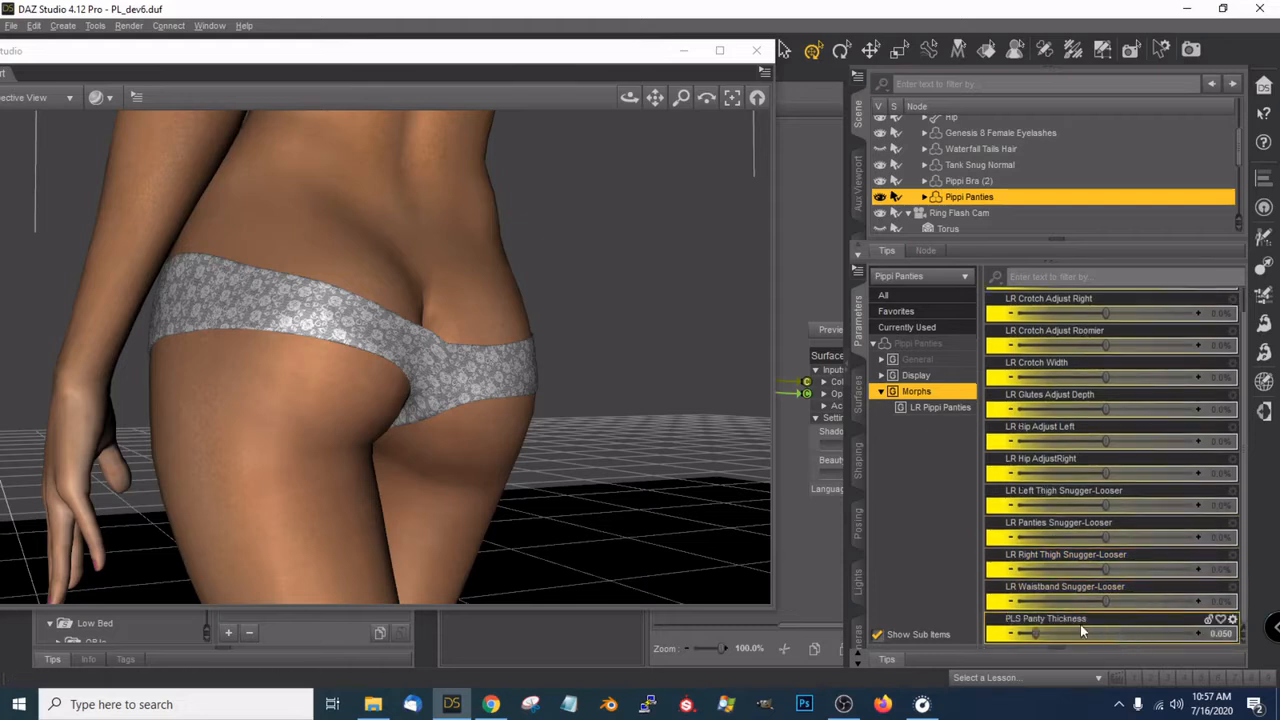
drag(1102, 538, 1143, 541)
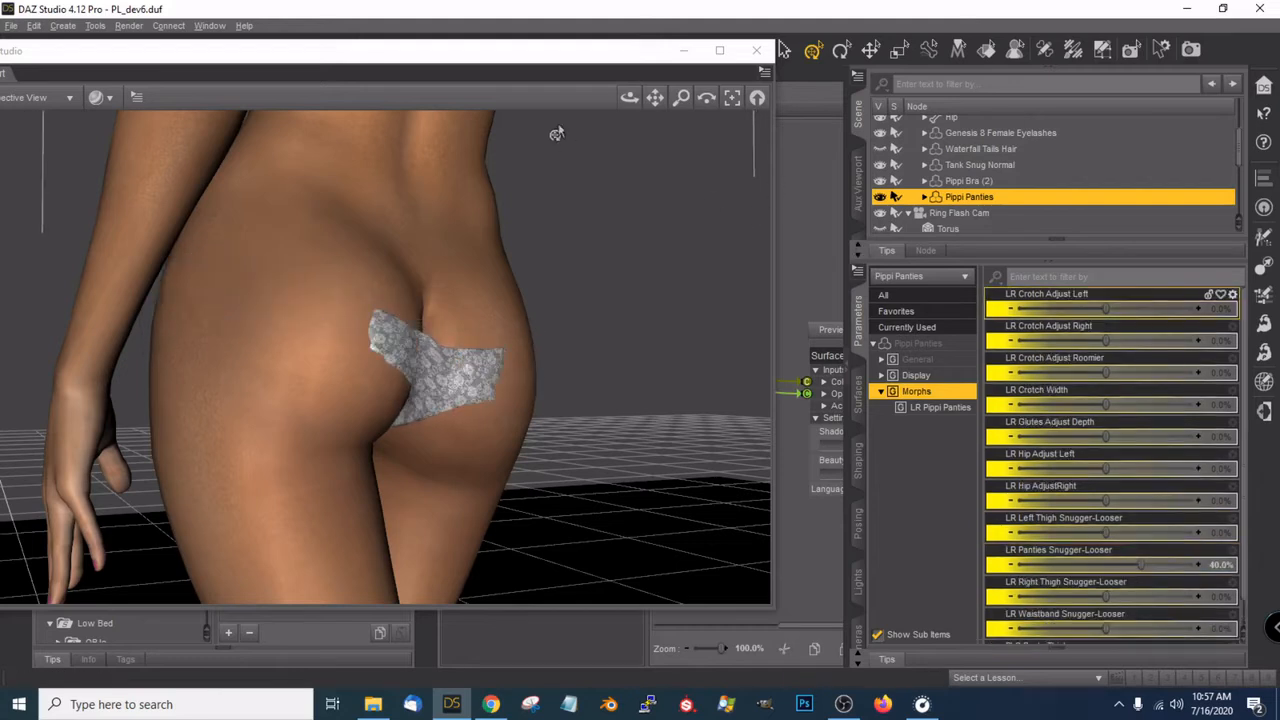
drag(636, 100, 718, 100)
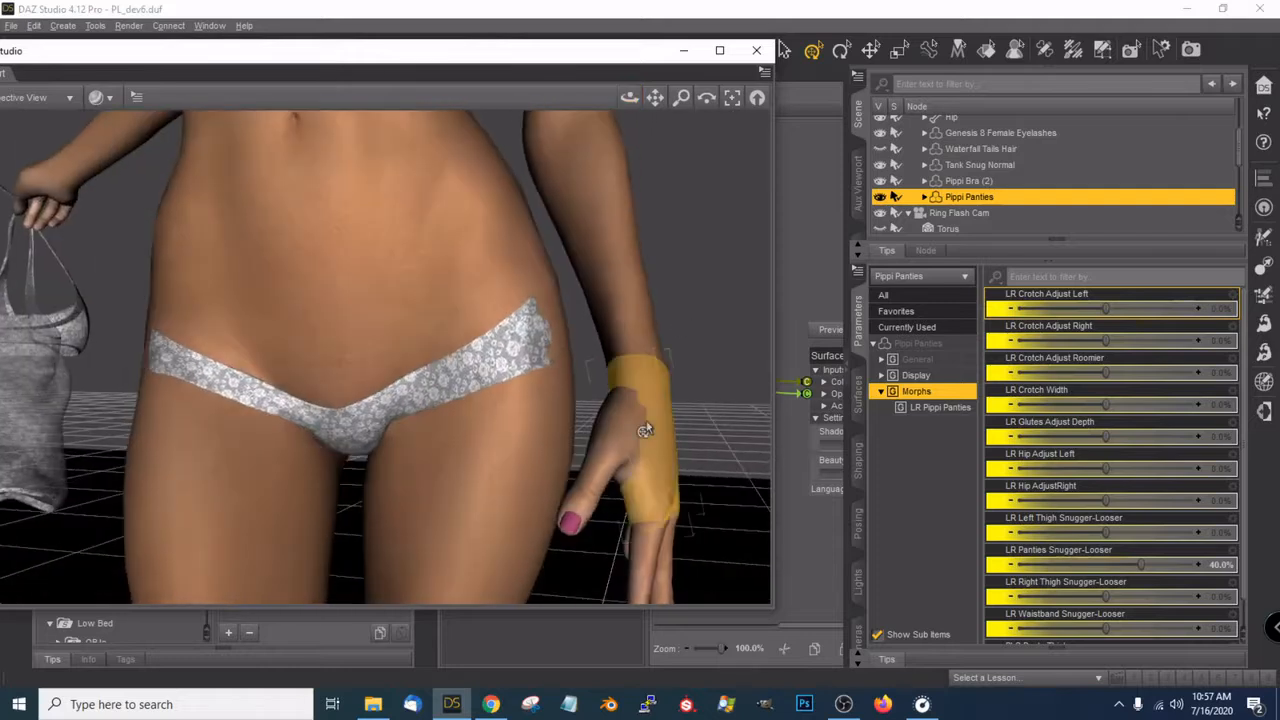
scroll(573, 428, up, 3)
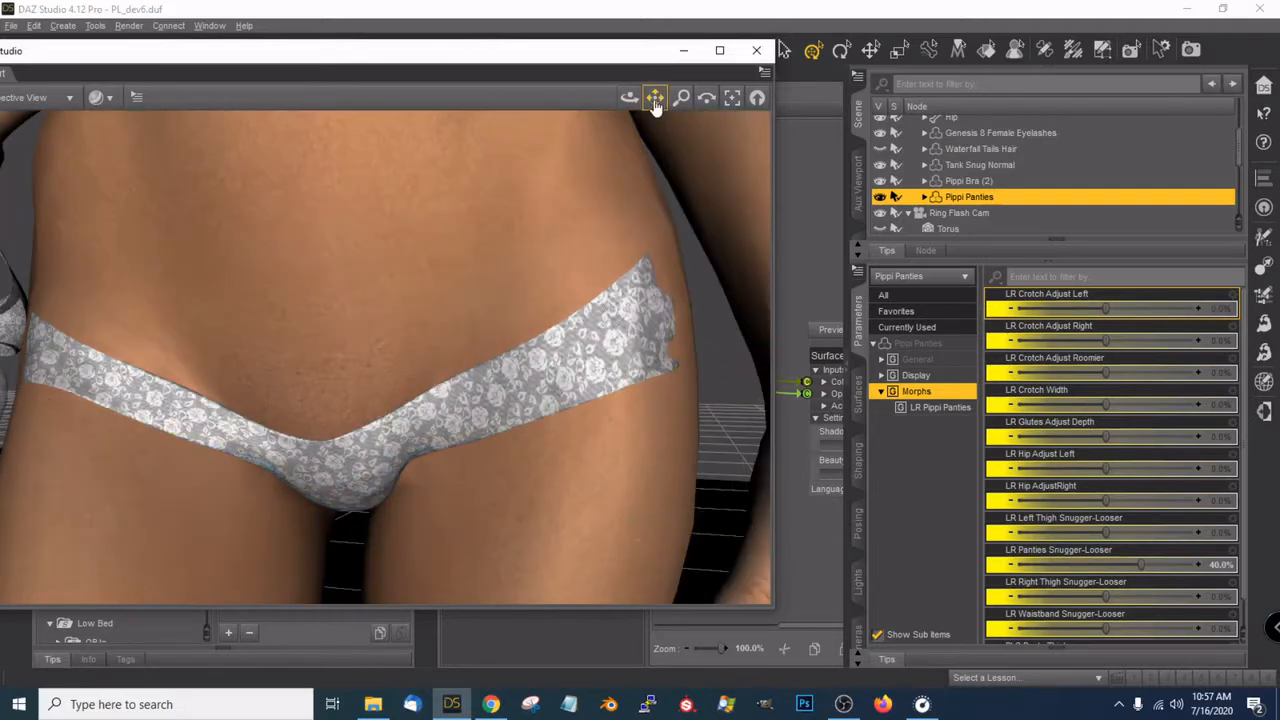
drag(654, 97, 590, 111)
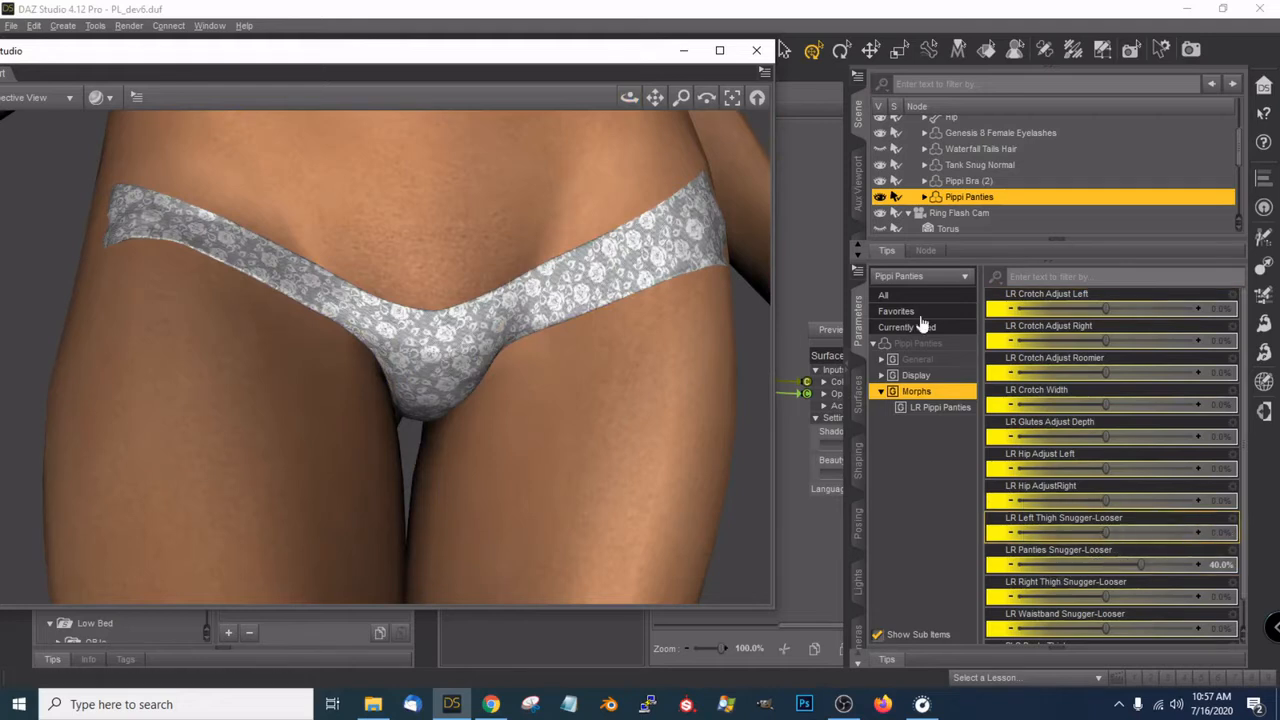
drag(629, 97, 608, 97)
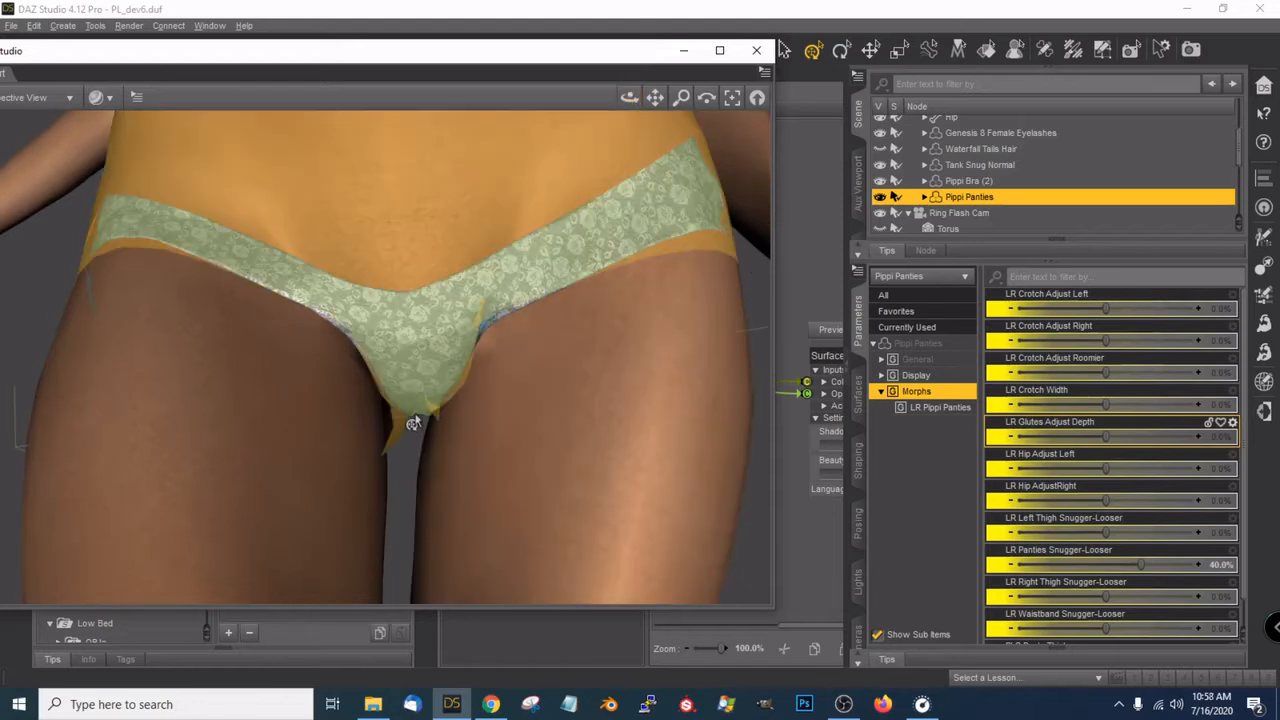
Reset the panties' LR Panties Snugger-Looser morph to its default value
drag(629, 97, 620, 208)
mouse_move(630, 100)
mouse_down()
mouse_move(652, 101)
mouse_move(616, 127)
mouse_move(652, 99)
mouse_move(630, 100)
mouse_up()
scroll(638, 180, up, 2)
scroll(638, 180, up, 2)
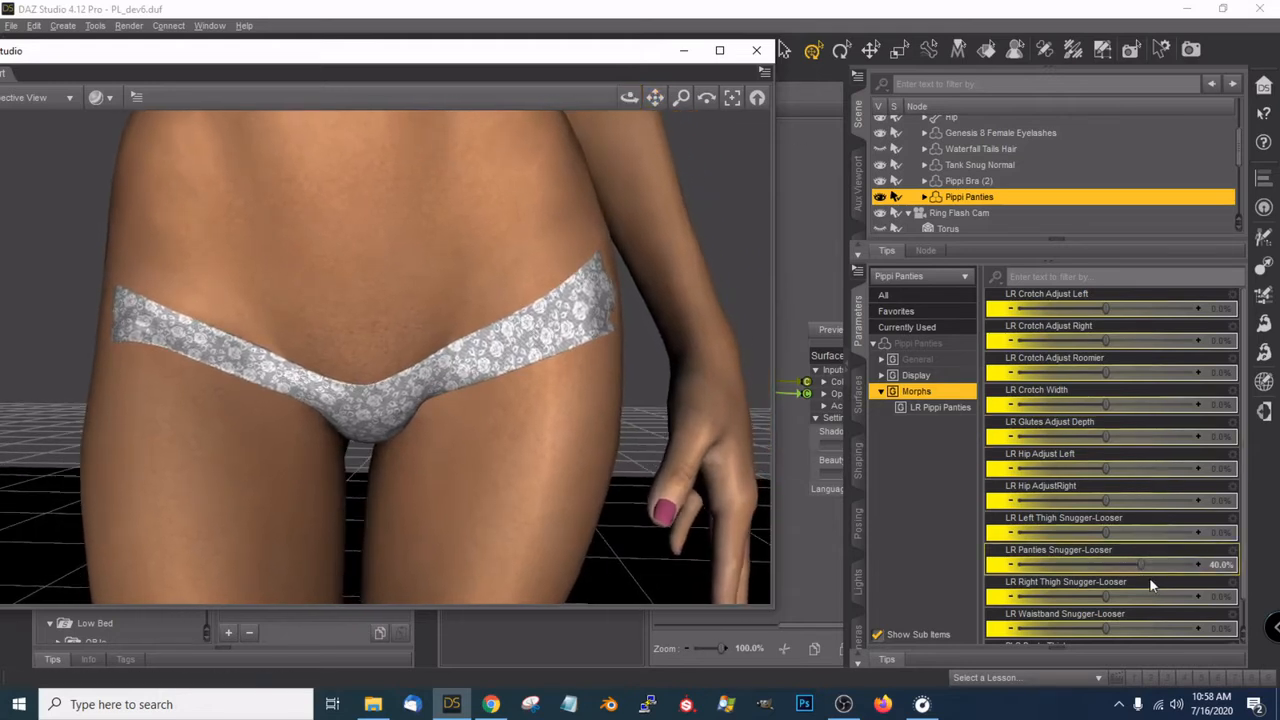
click(1232, 551)
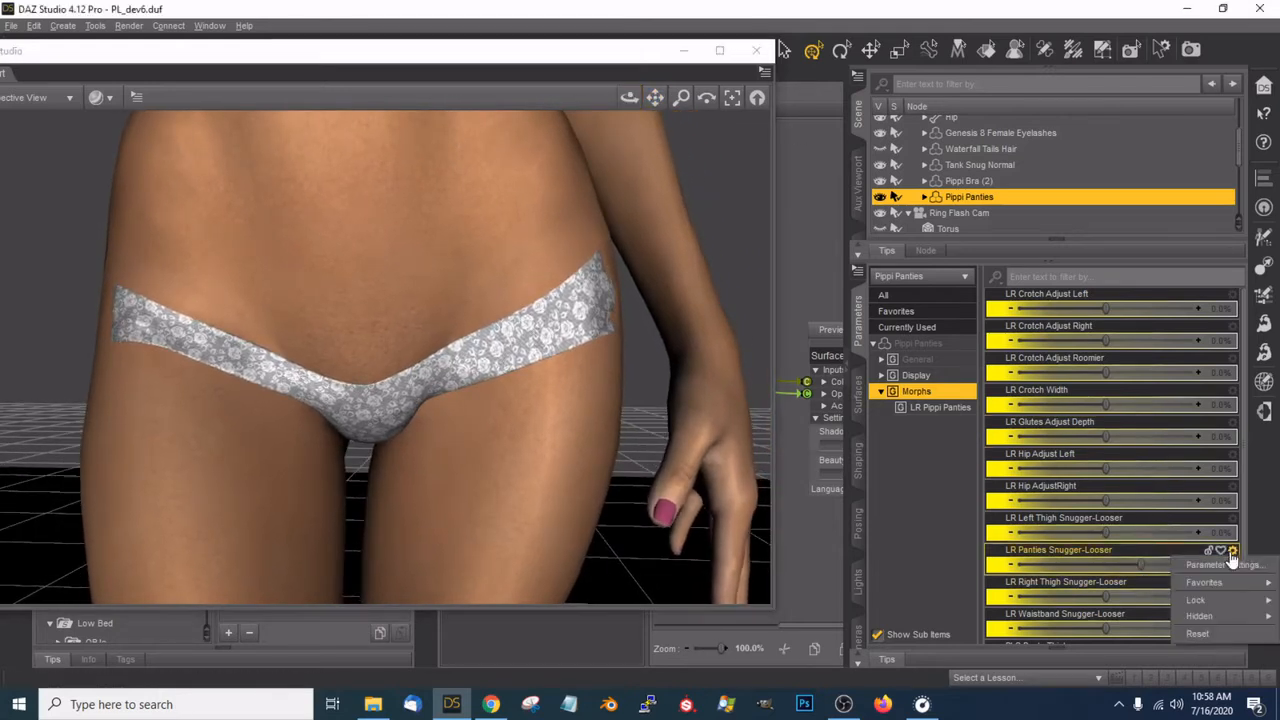
click(1238, 633)
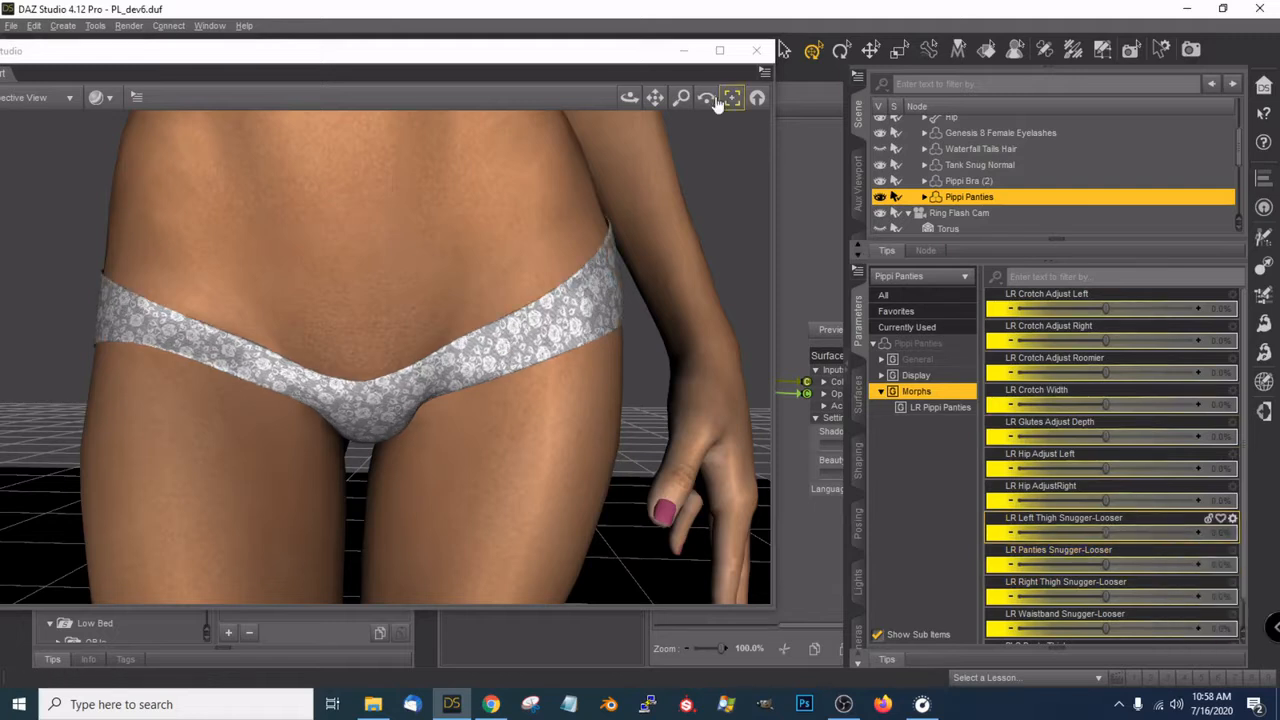
Examine the fit of the panties on the figure from the front and the rear
drag(630, 100, 630, 92)
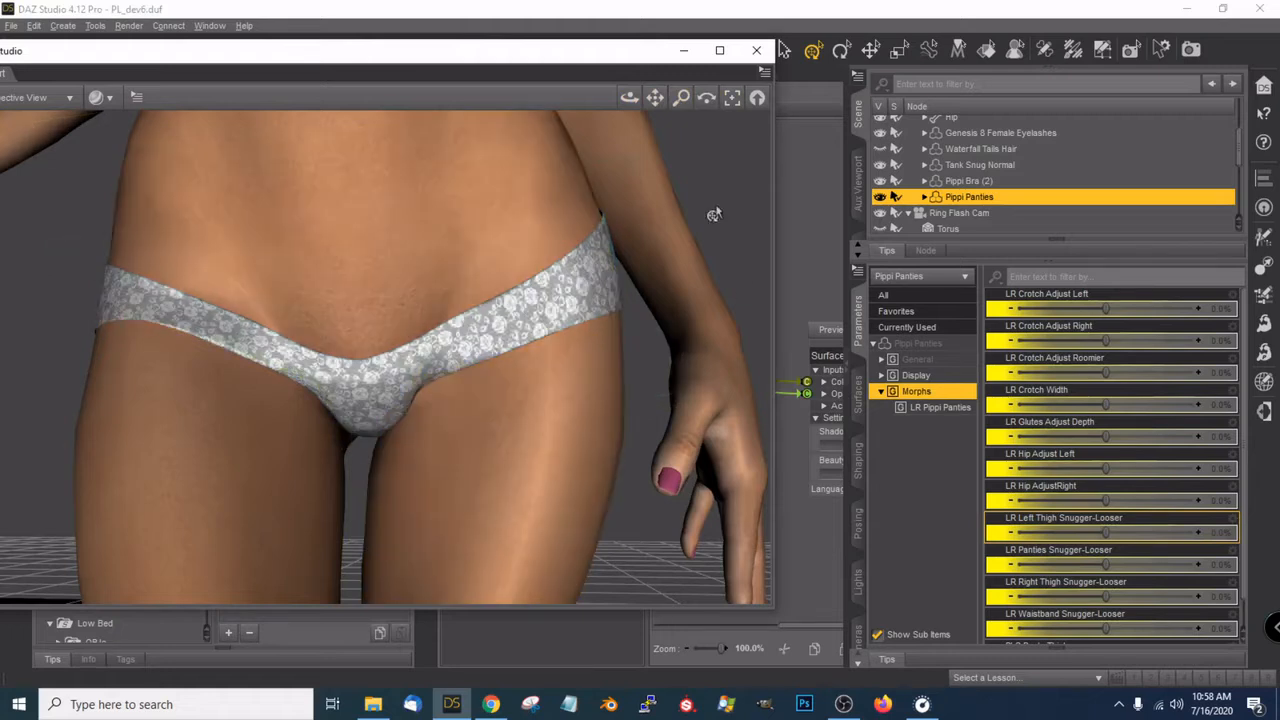
drag(623, 107, 770, 107)
mouse_move(629, 98)
mouse_down()
mouse_move(760, 98)
mouse_move(640, 100)
mouse_move(643, 114)
mouse_up()
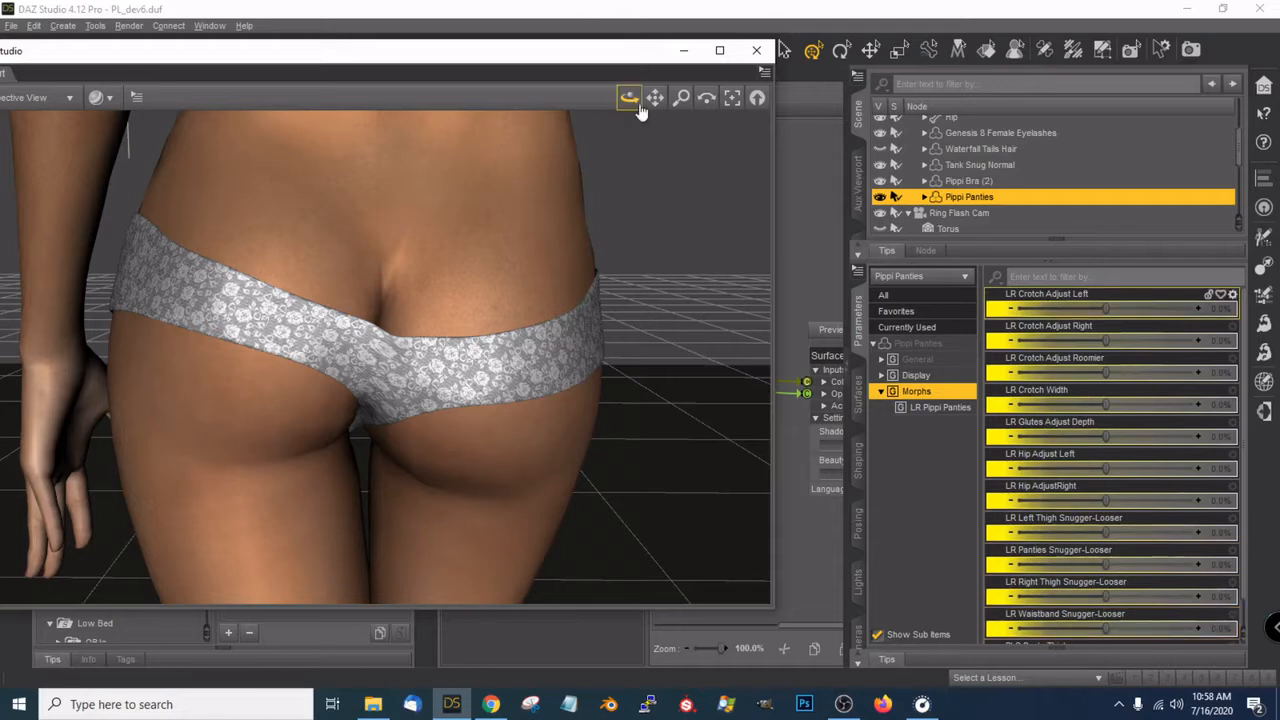
drag(629, 97, 1068, 55)
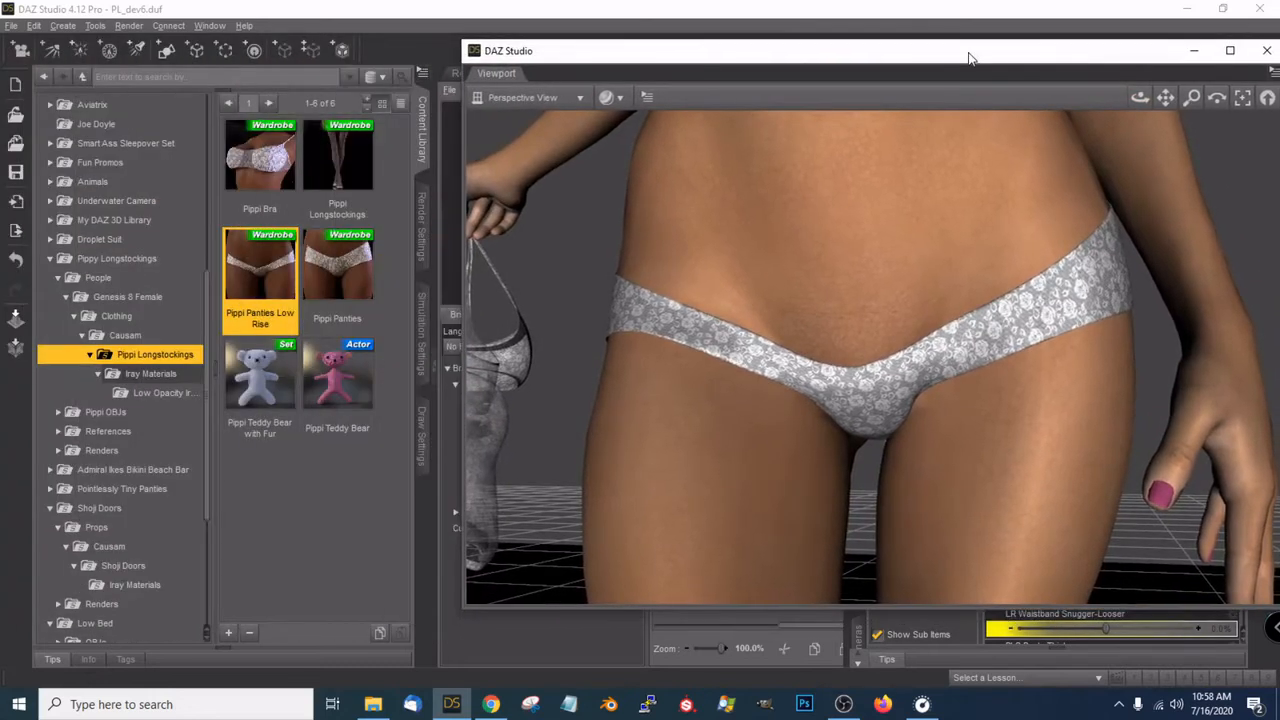
Bring up the dForce simulation settings and hide Tank Snug Normal in the scene
click(428, 357)
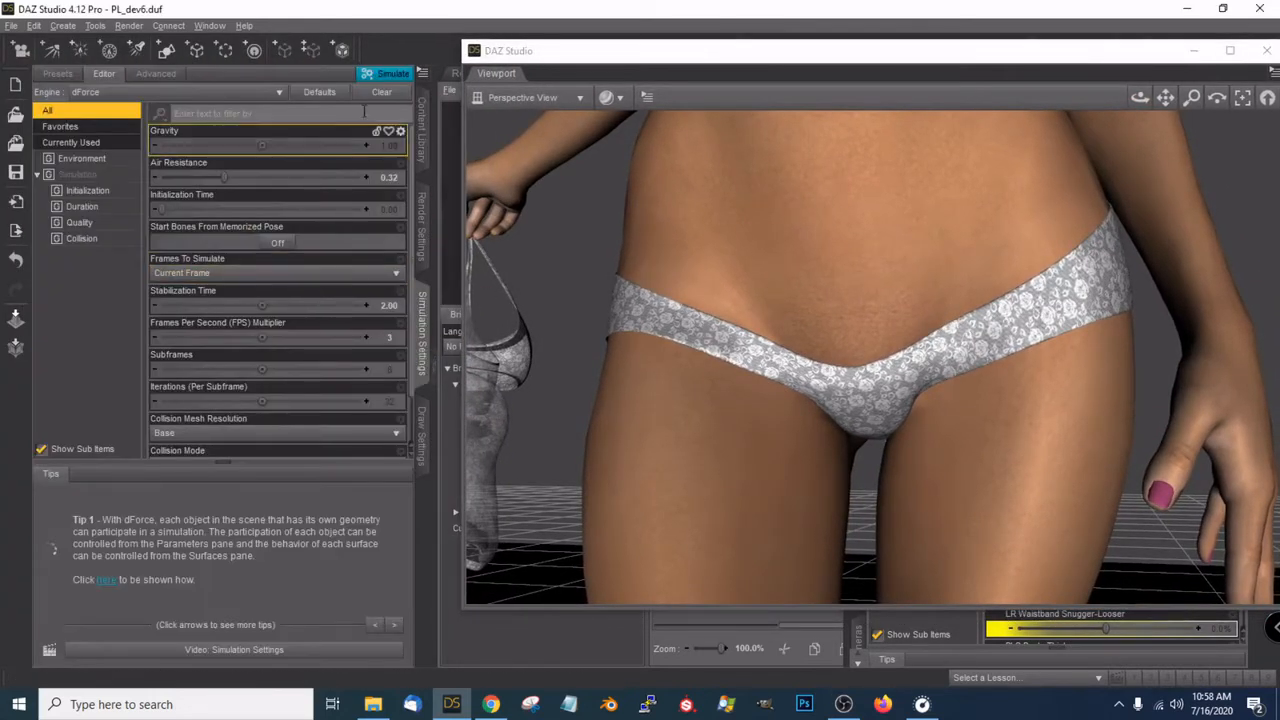
drag(566, 62, 588, 57)
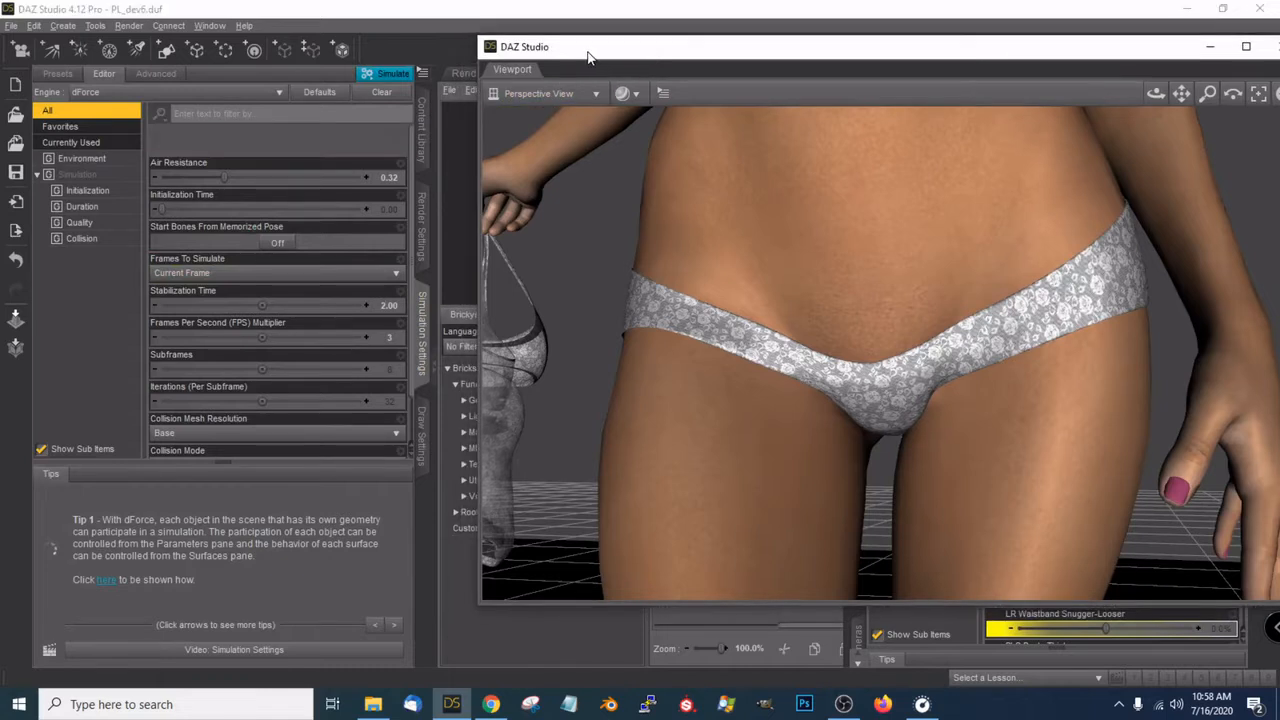
drag(797, 48, 264, 61)
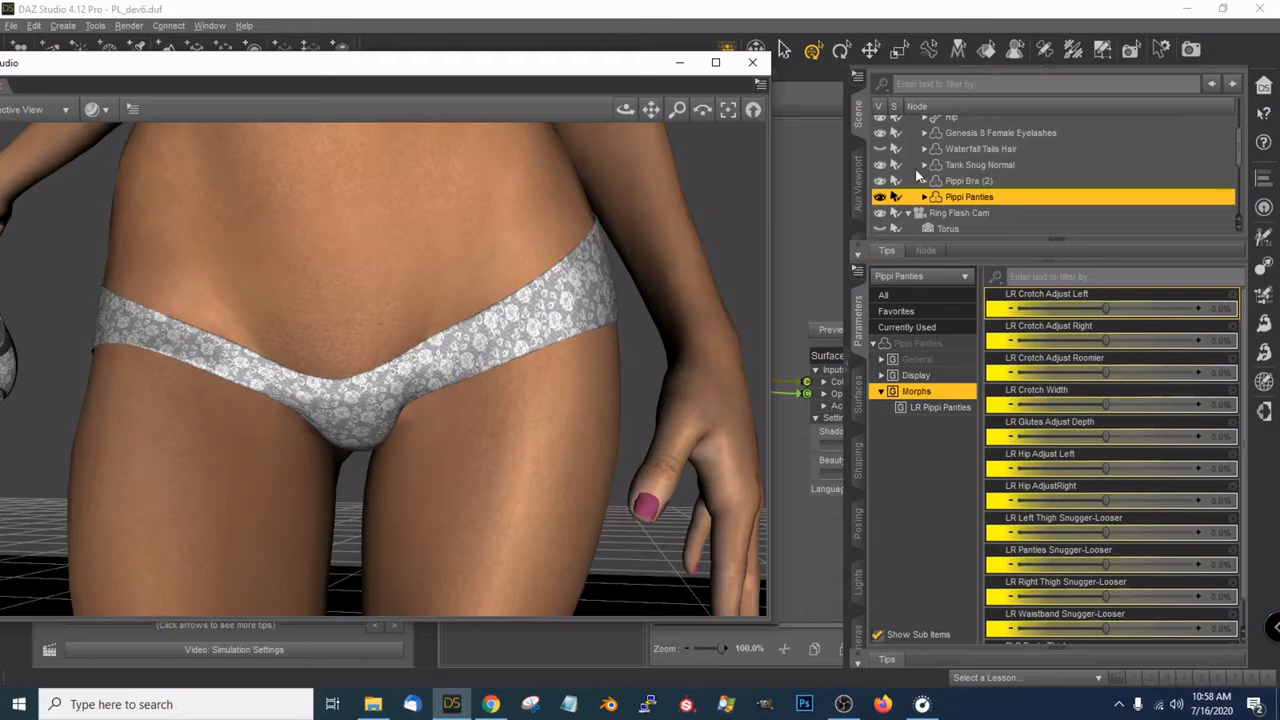
click(880, 167)
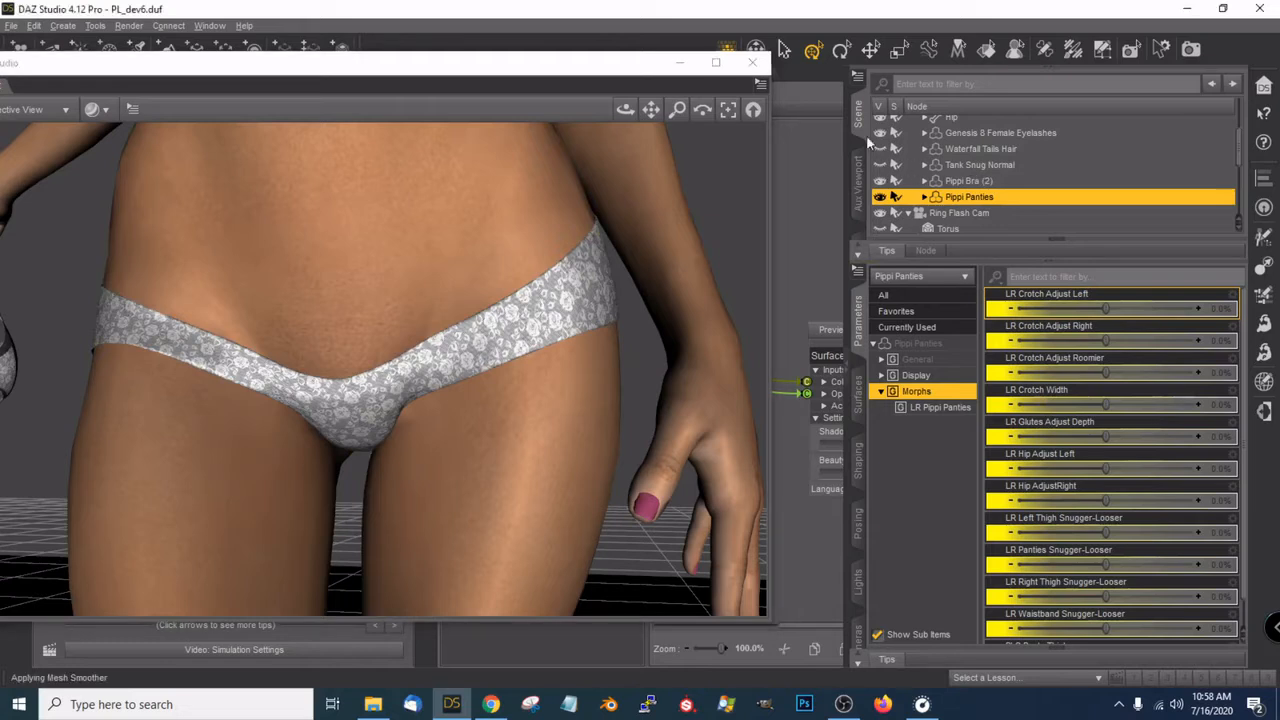
drag(634, 111, 666, 111)
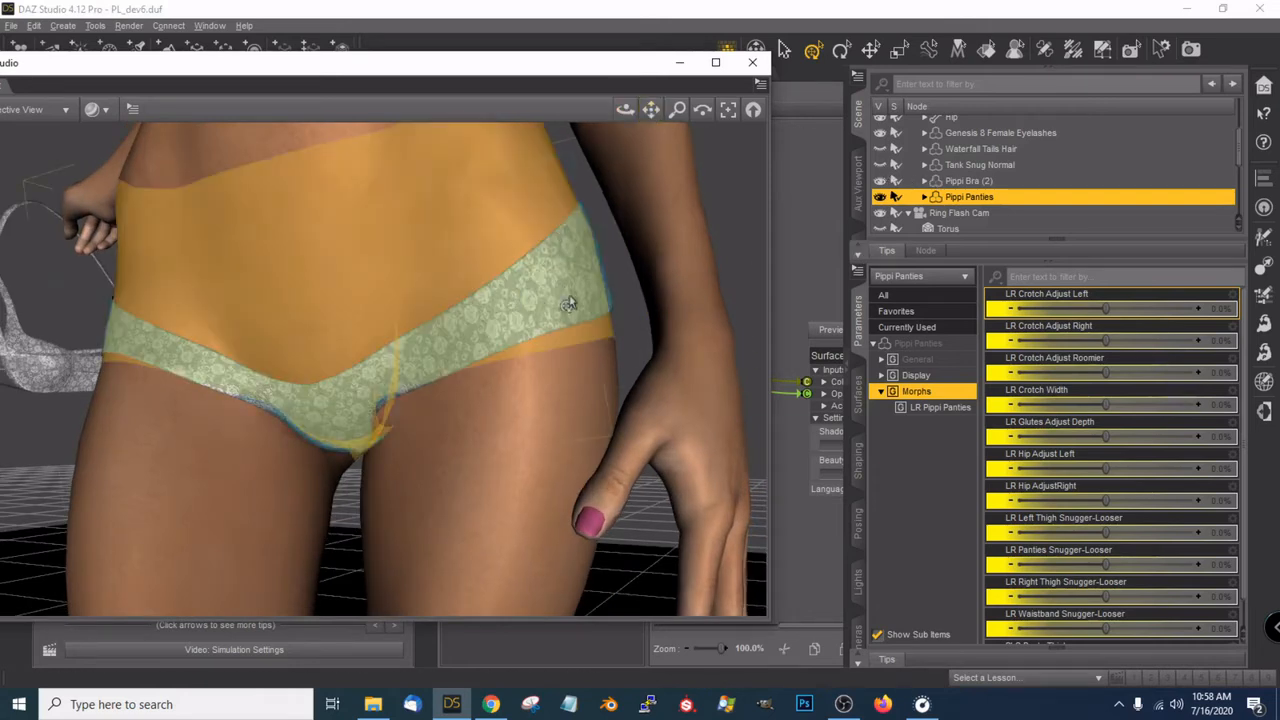
scroll(566, 300, down, 5)
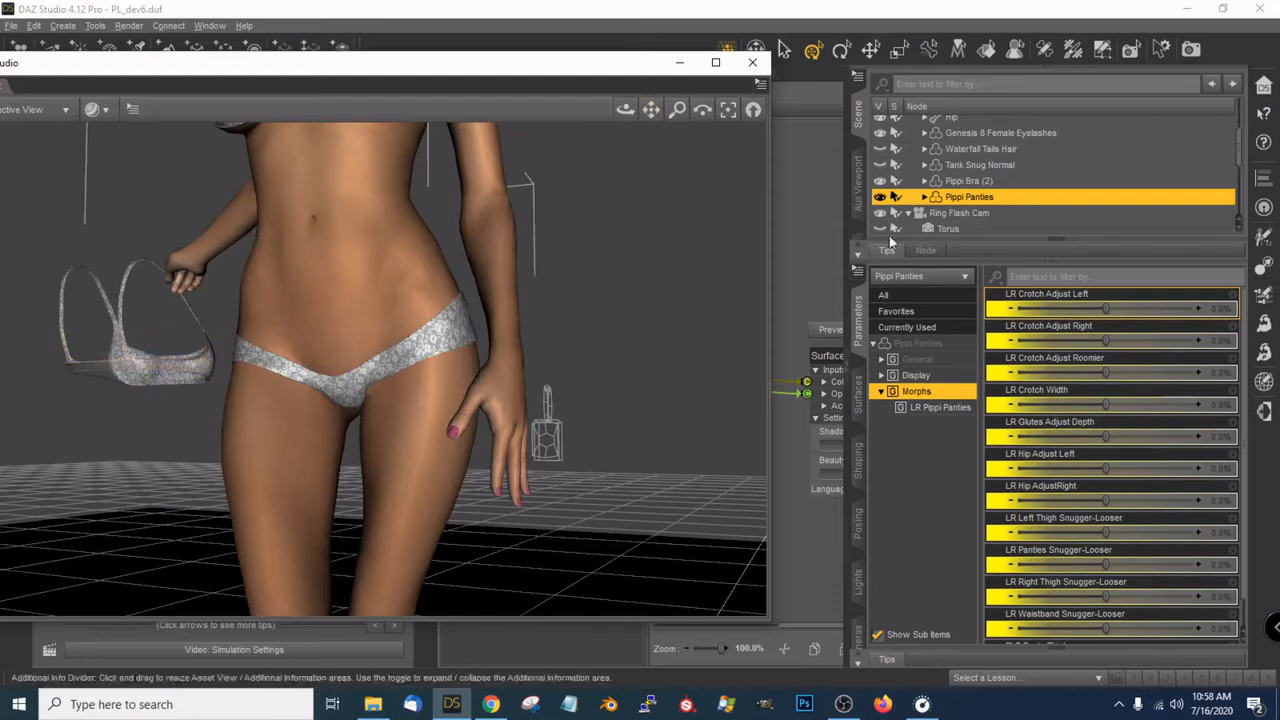
Delete the extra Pippi Bra hanging from the figure's hand, keeping the worn Pippi Bra (2)
scroll(1021, 178, down, 3)
scroll(1021, 175, up, 6)
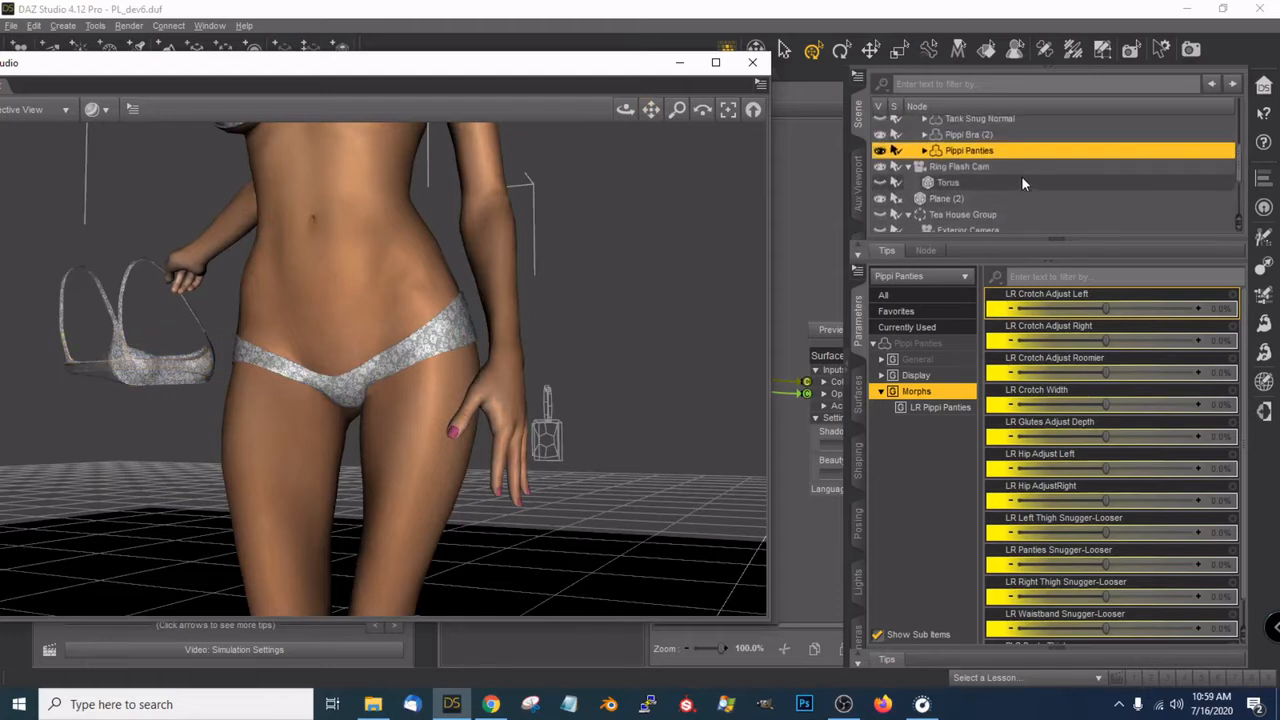
click(168, 369)
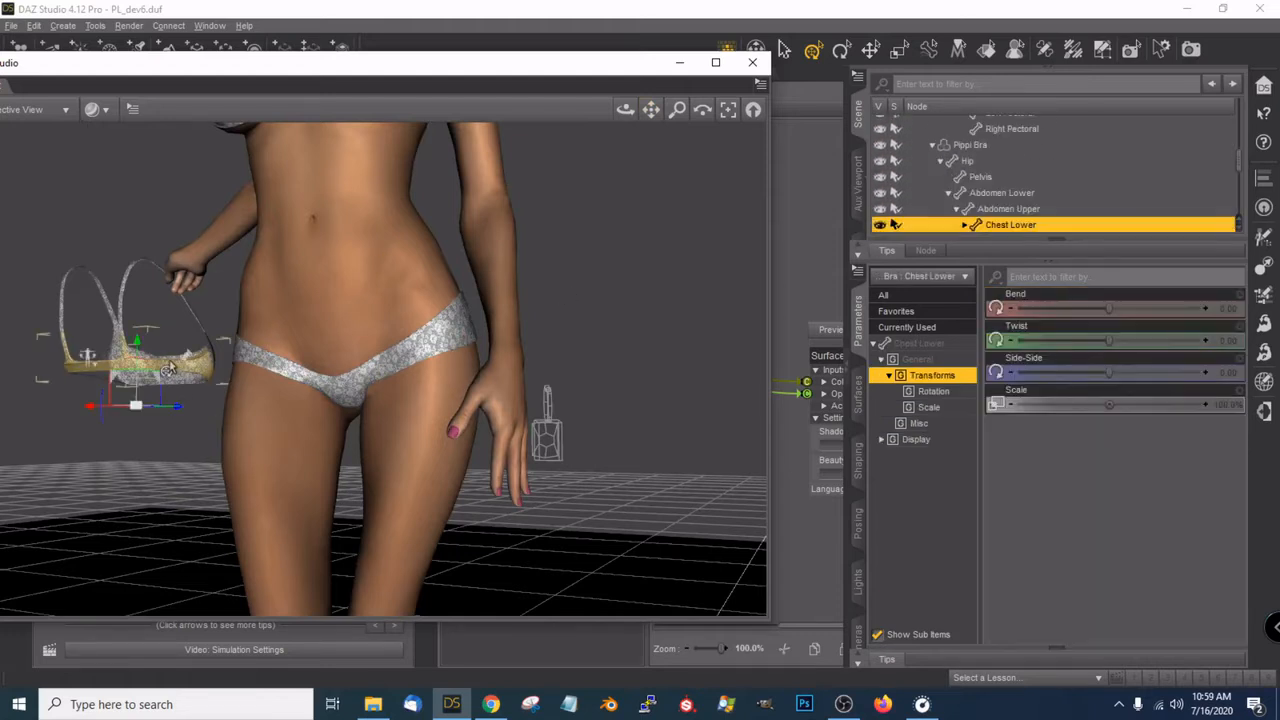
click(982, 149)
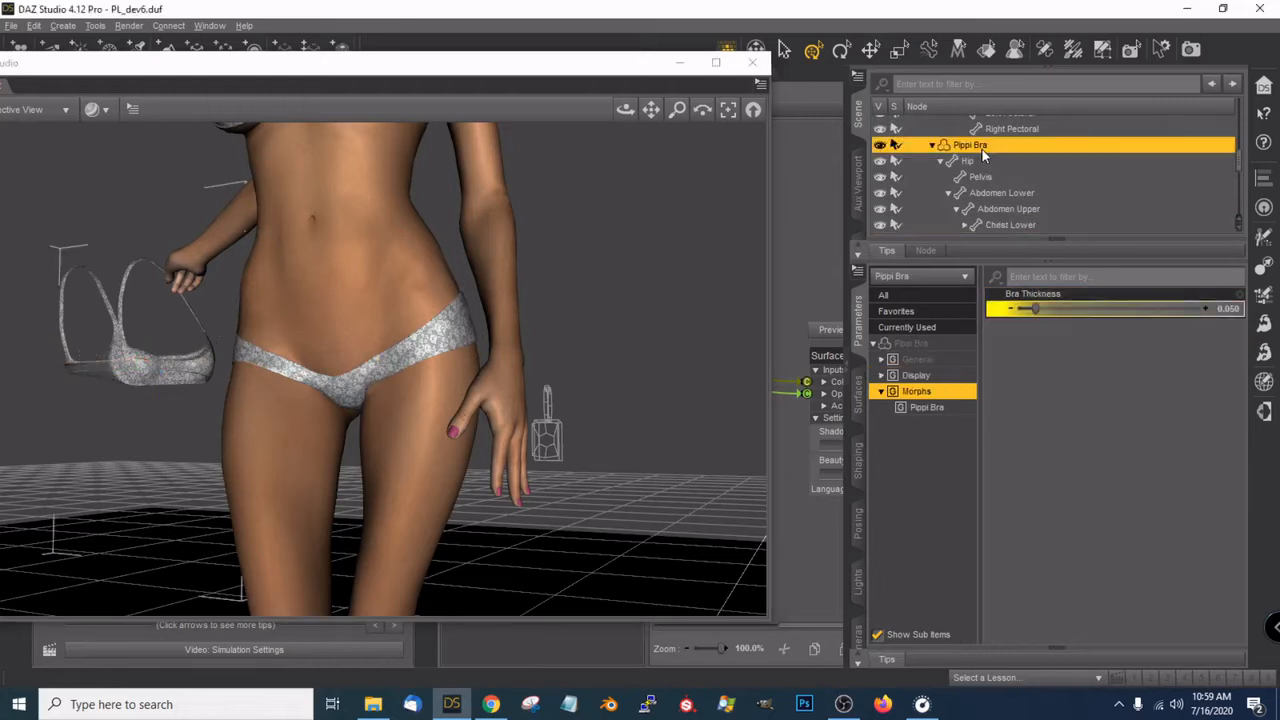
right_click(982, 149)
click(1017, 196)
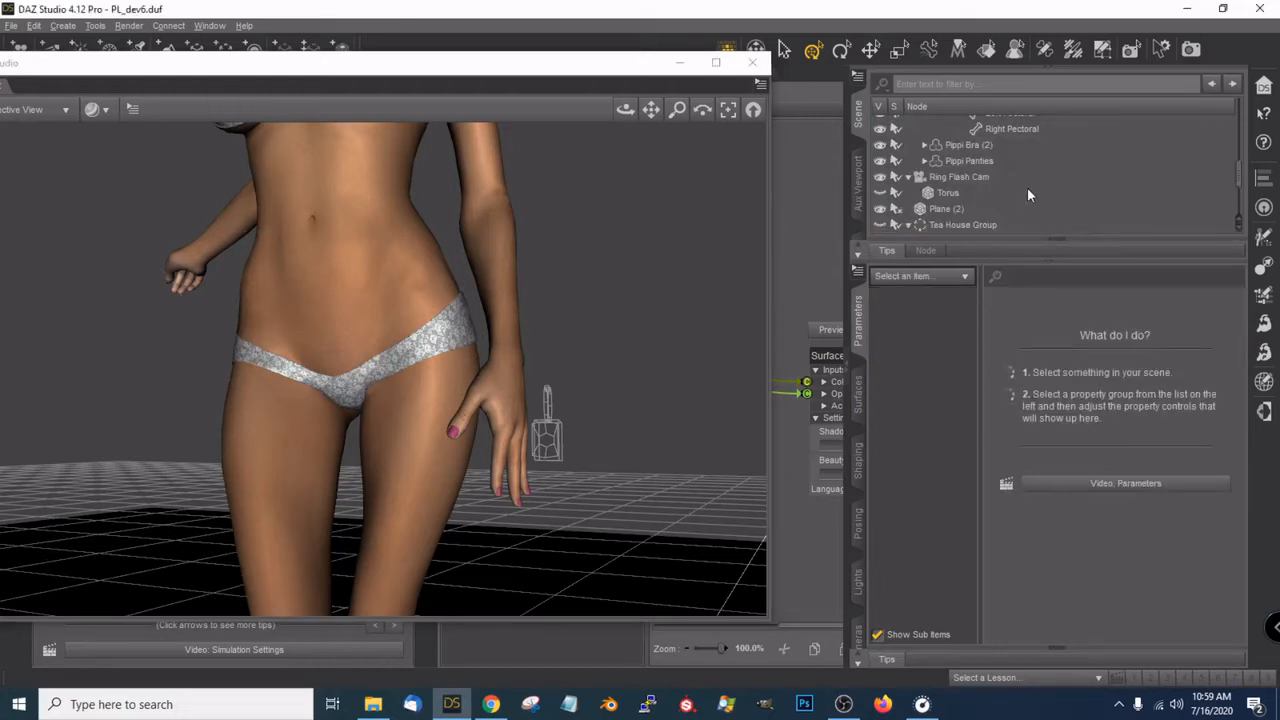
Examine the panties on the figure's hips from the front, both up close and from farther away
scroll(1032, 178, up, 10)
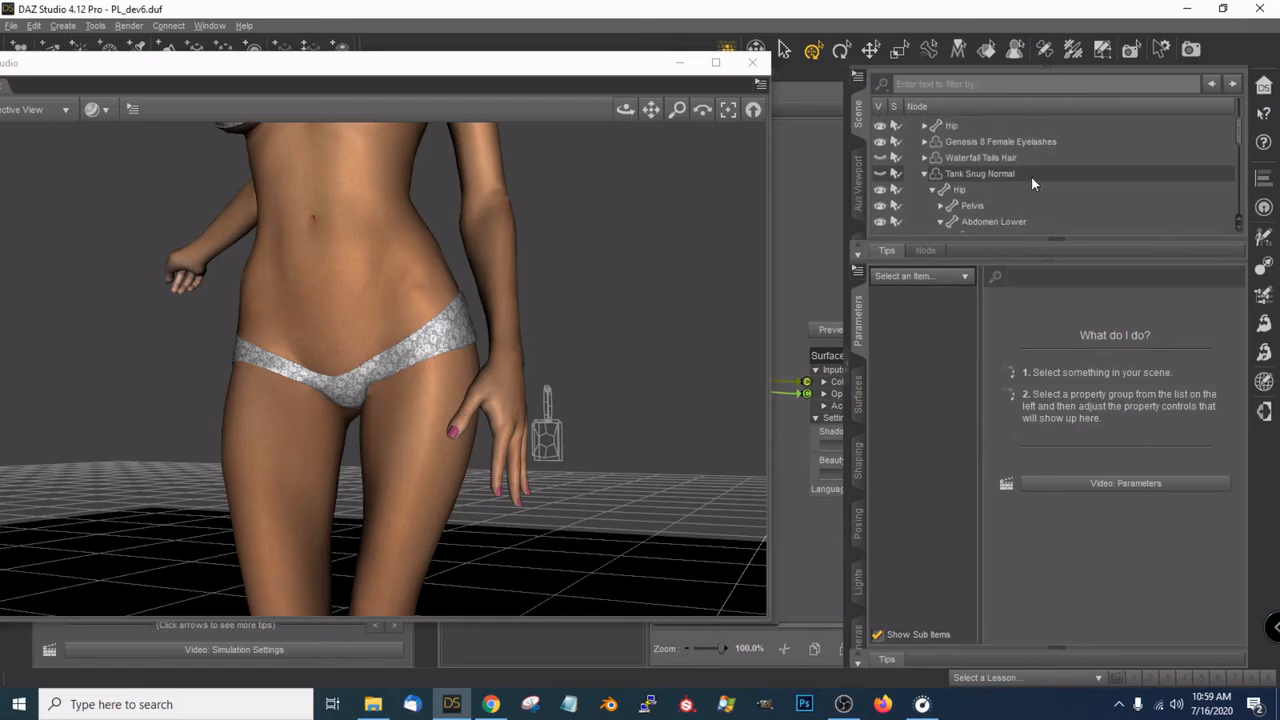
mouse_move(625, 109)
mouse_down()
mouse_move(640, 109)
mouse_move(626, 117)
mouse_up()
scroll(689, 166, up, 3)
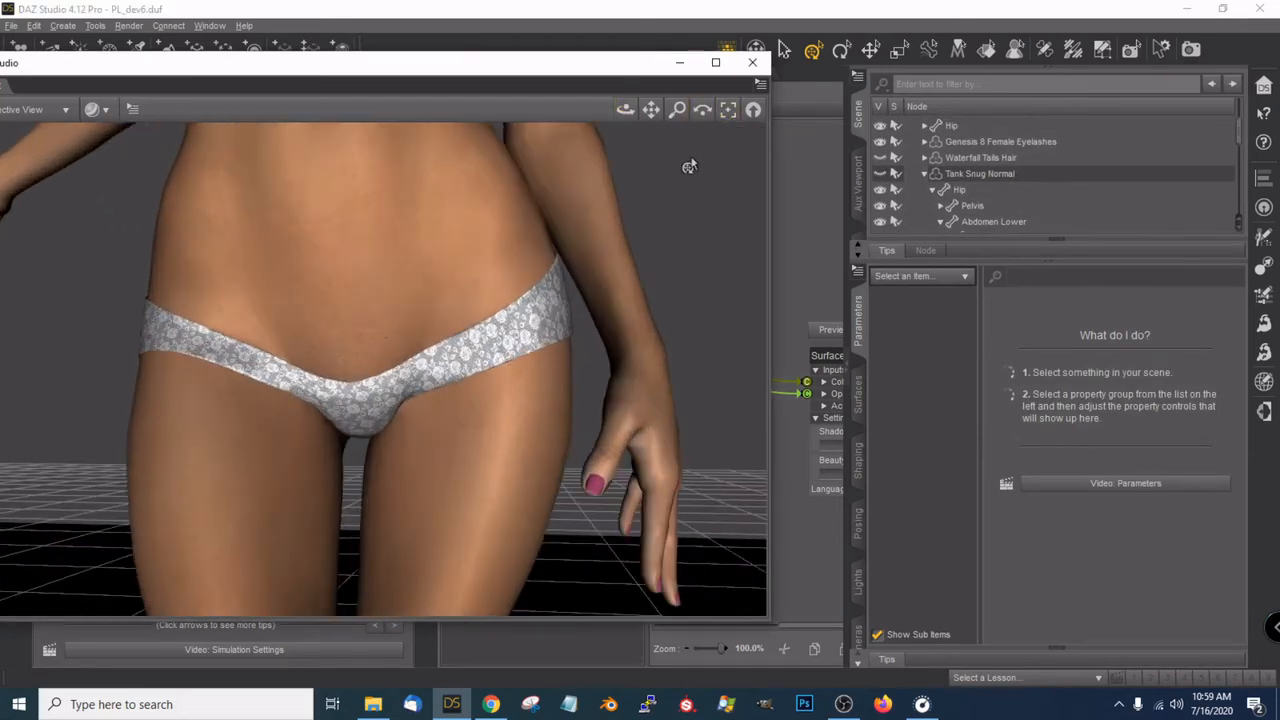
drag(651, 113, 634, 172)
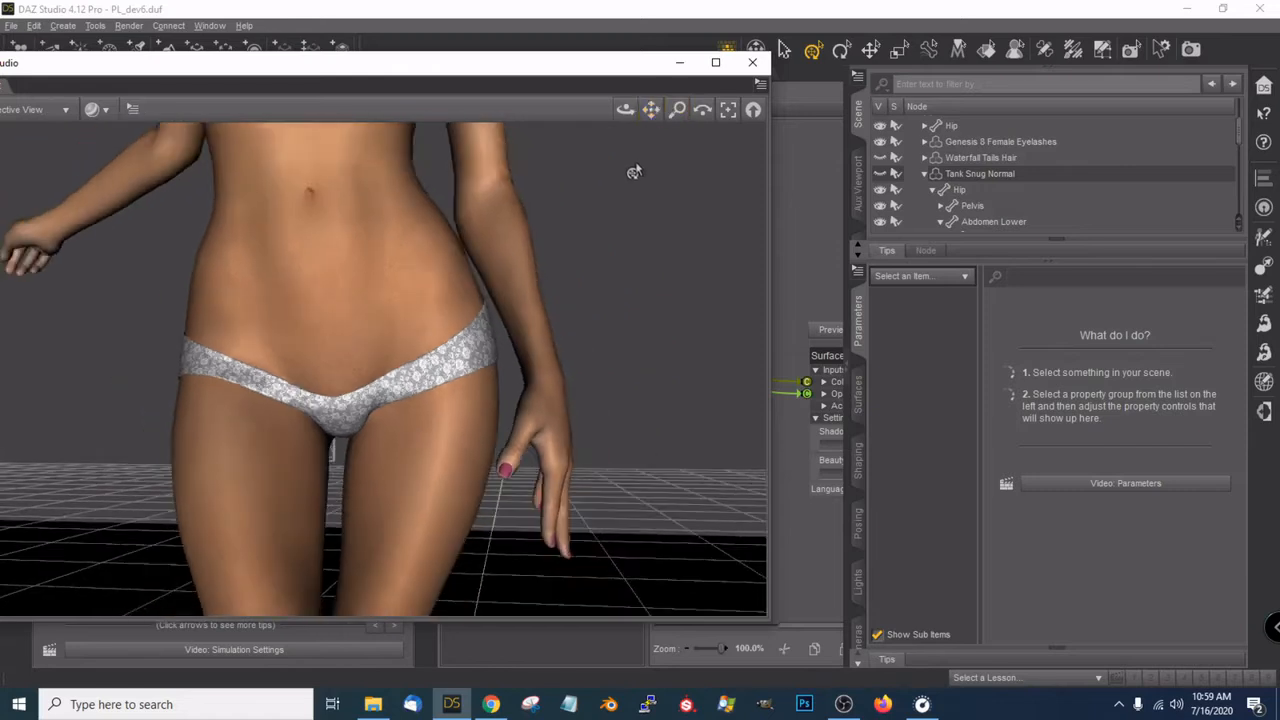
drag(626, 118, 634, 82)
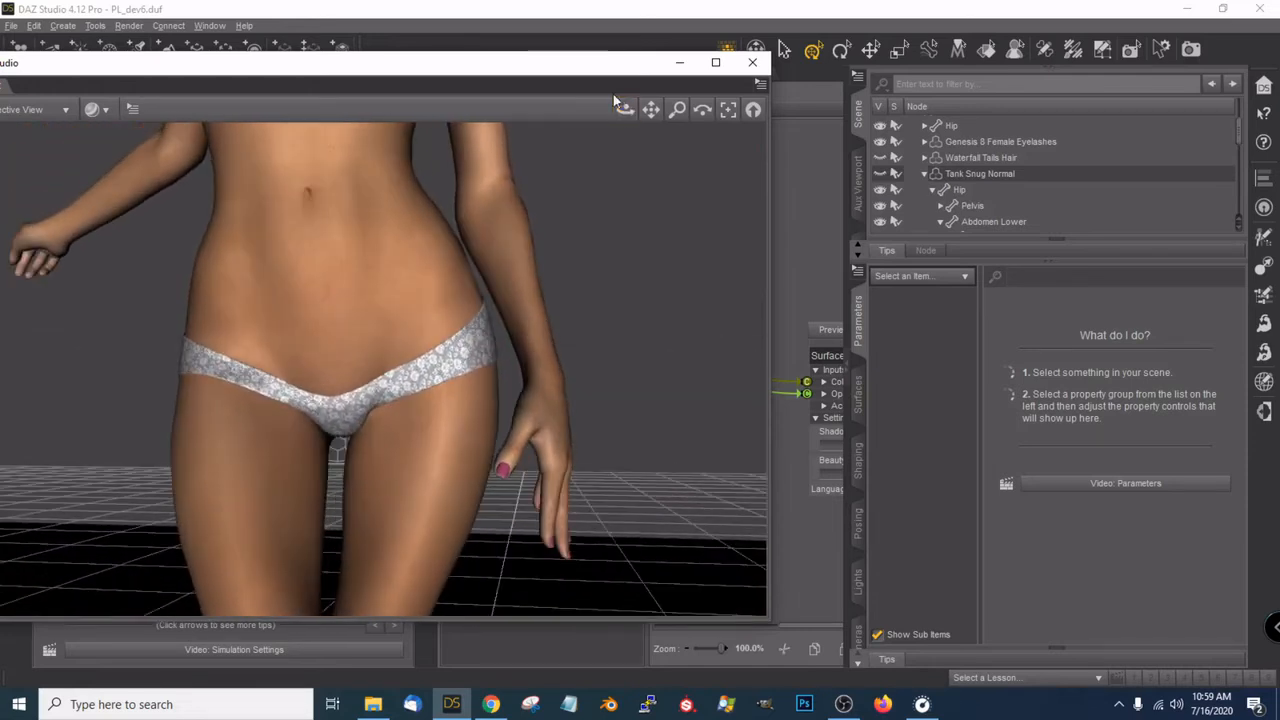
drag(550, 75, 697, 60)
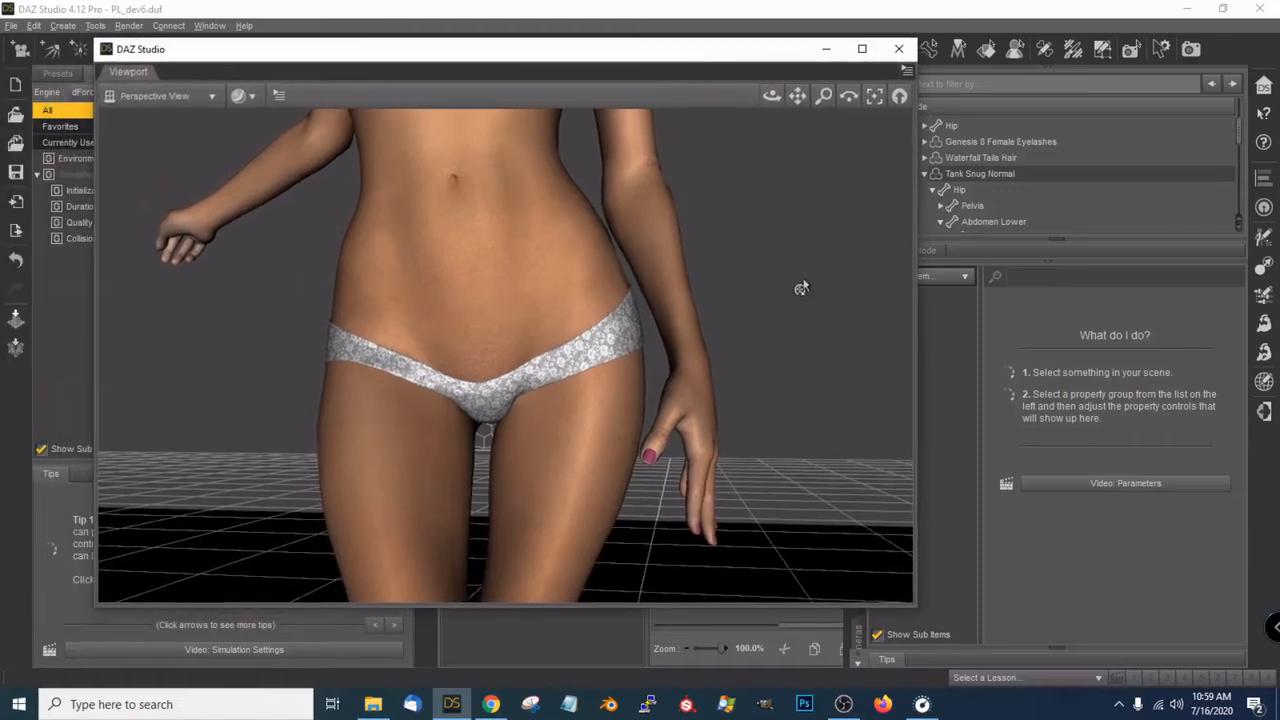
scroll(800, 280, down, 2)
scroll(797, 275, down, 1)
scroll(792, 260, up, 1)
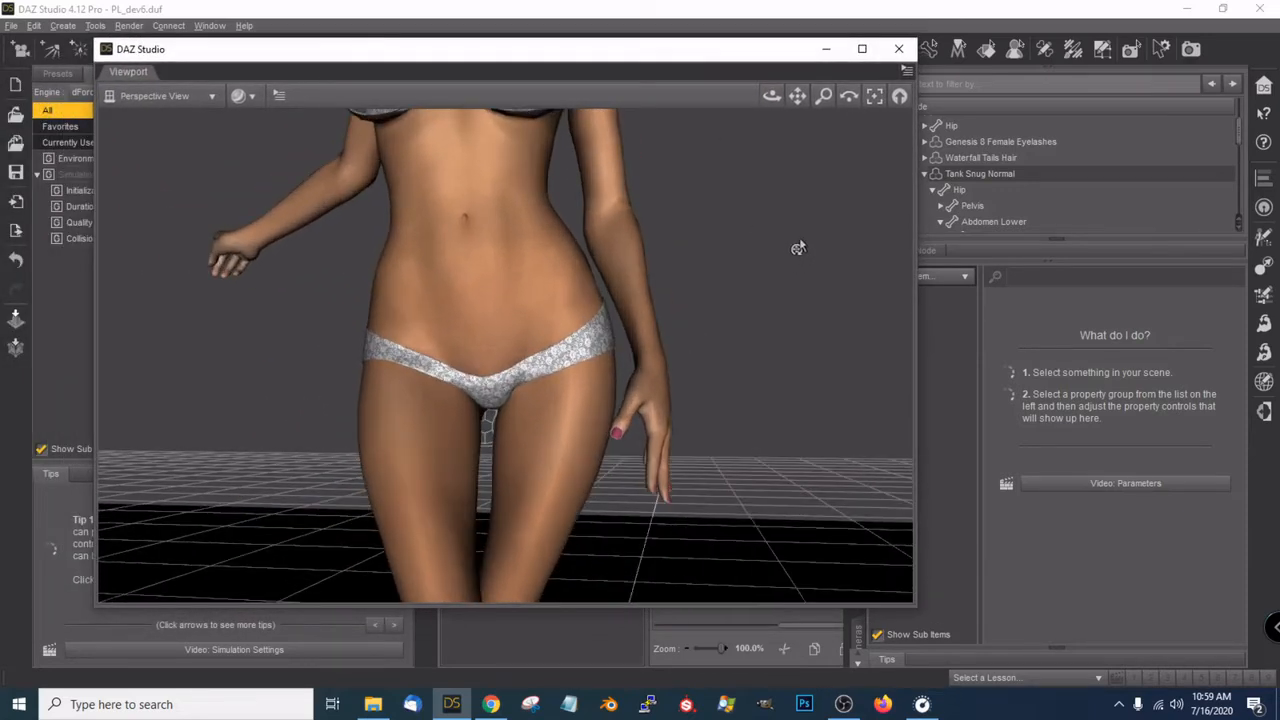
drag(773, 53, 690, 75)
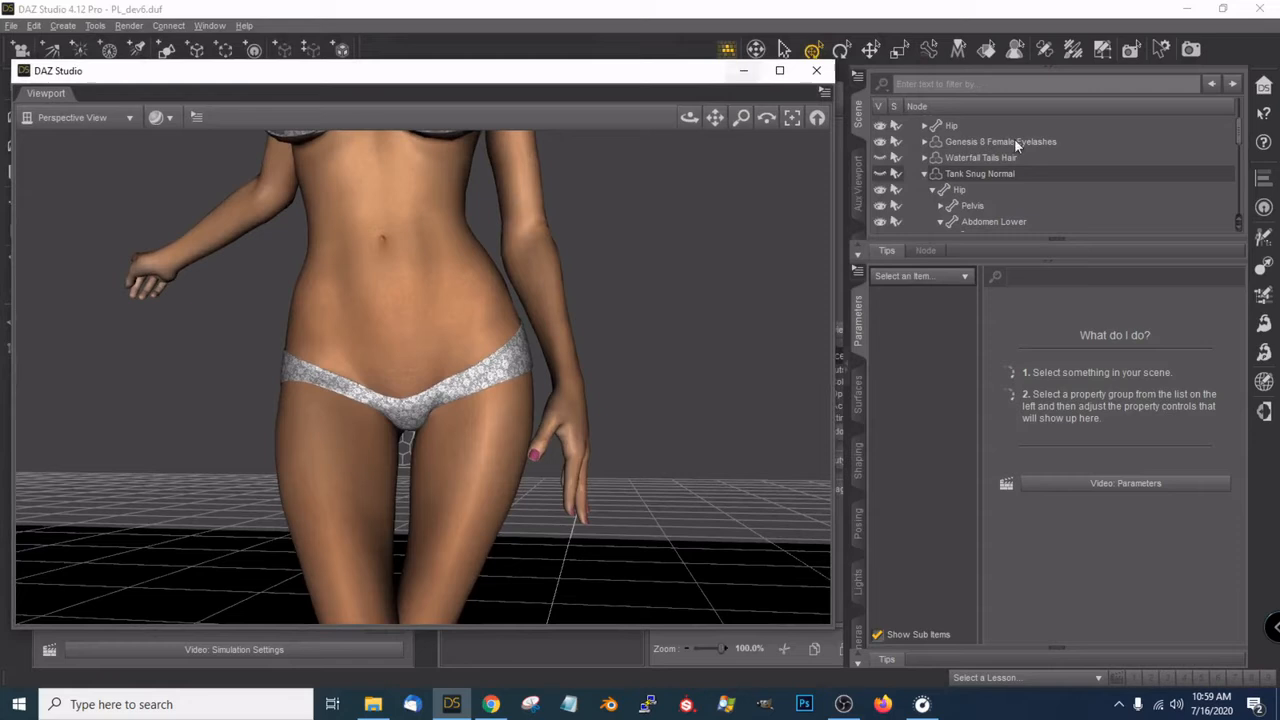
Collapse the Tank Snug Normal hierarchy and hide Pippi Bra (2) on the figure
click(924, 174)
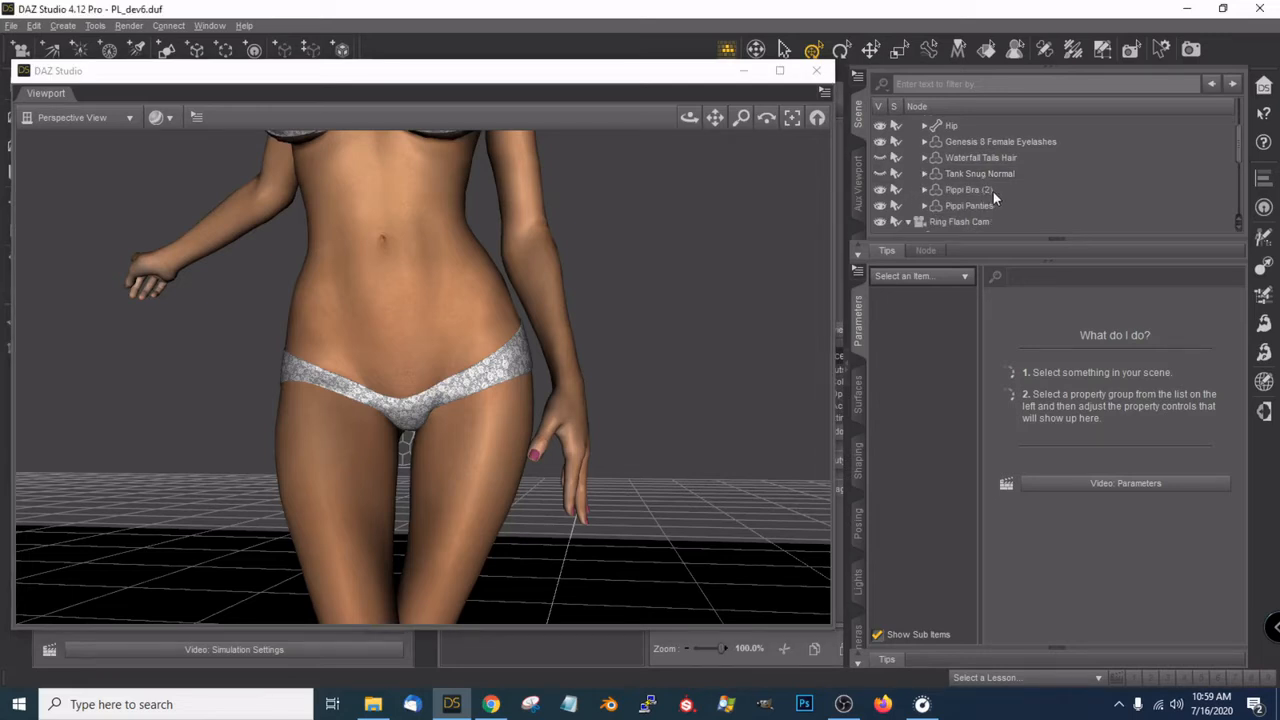
click(960, 174)
drag(722, 120, 737, 190)
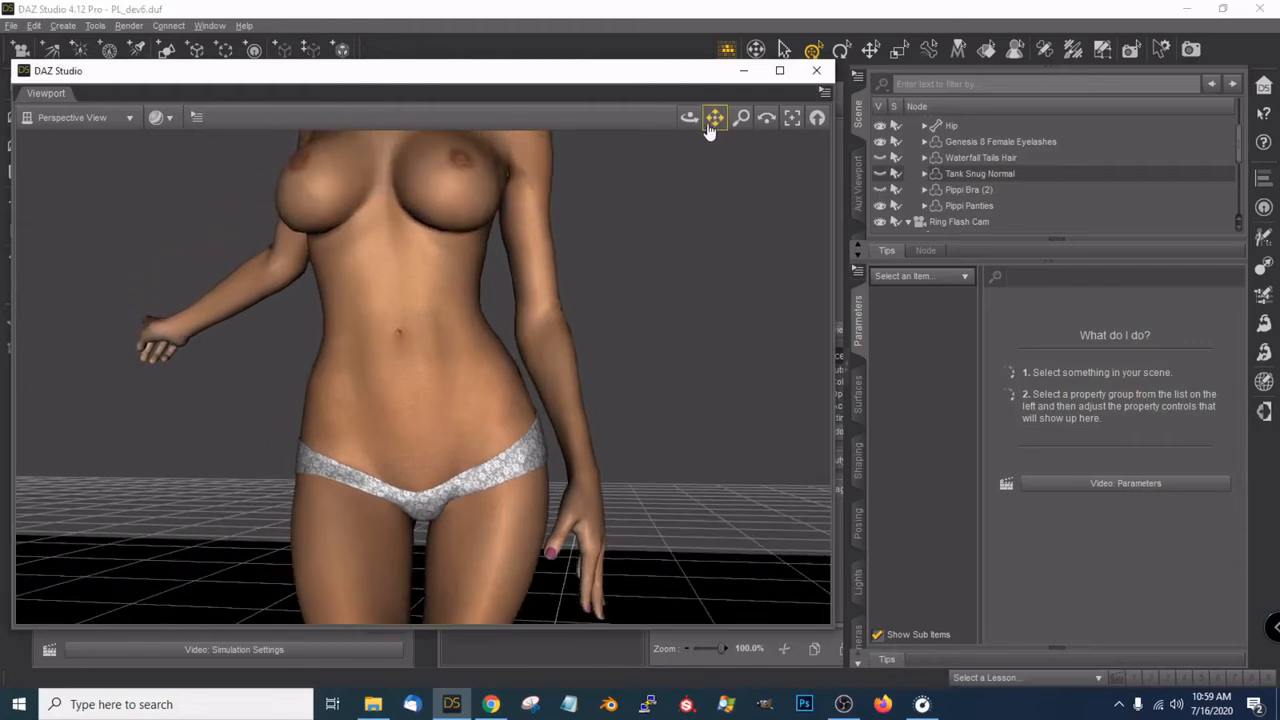
drag(713, 118, 713, 50)
Examine how the panties fit around the figure's hips from the side, the rear and the front
drag(700, 128, 830, 130)
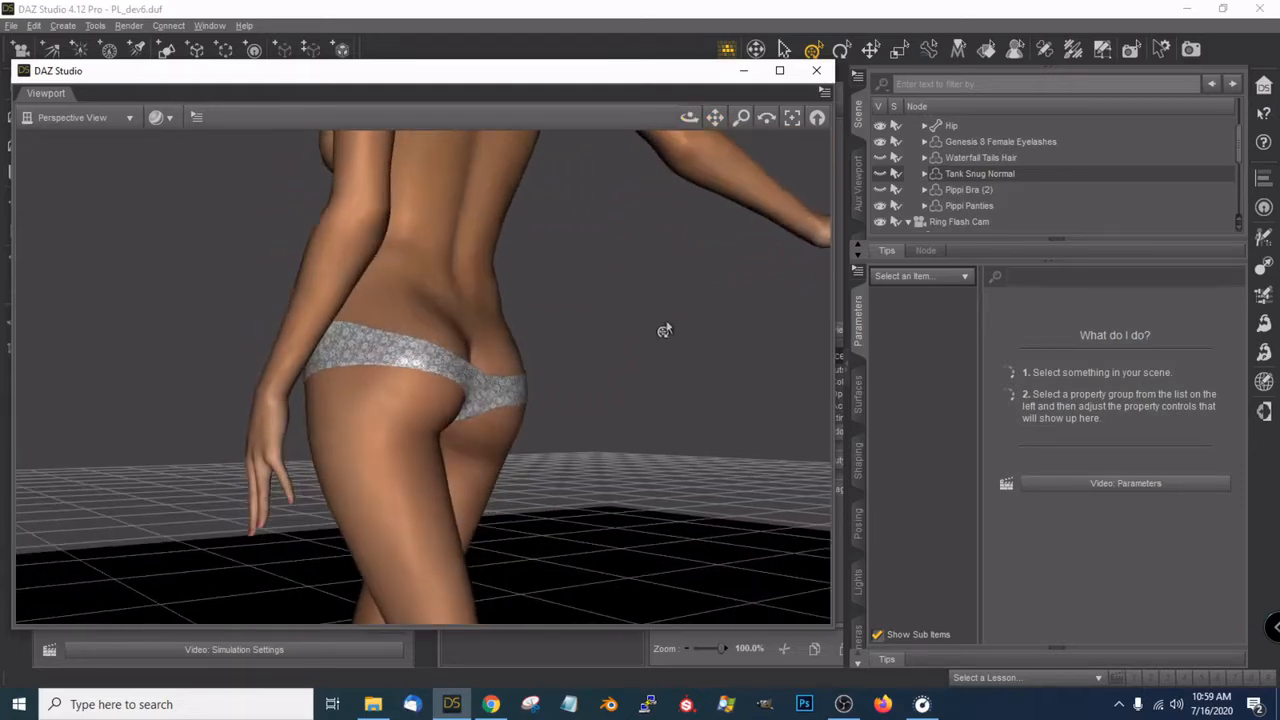
scroll(660, 332, up, 5)
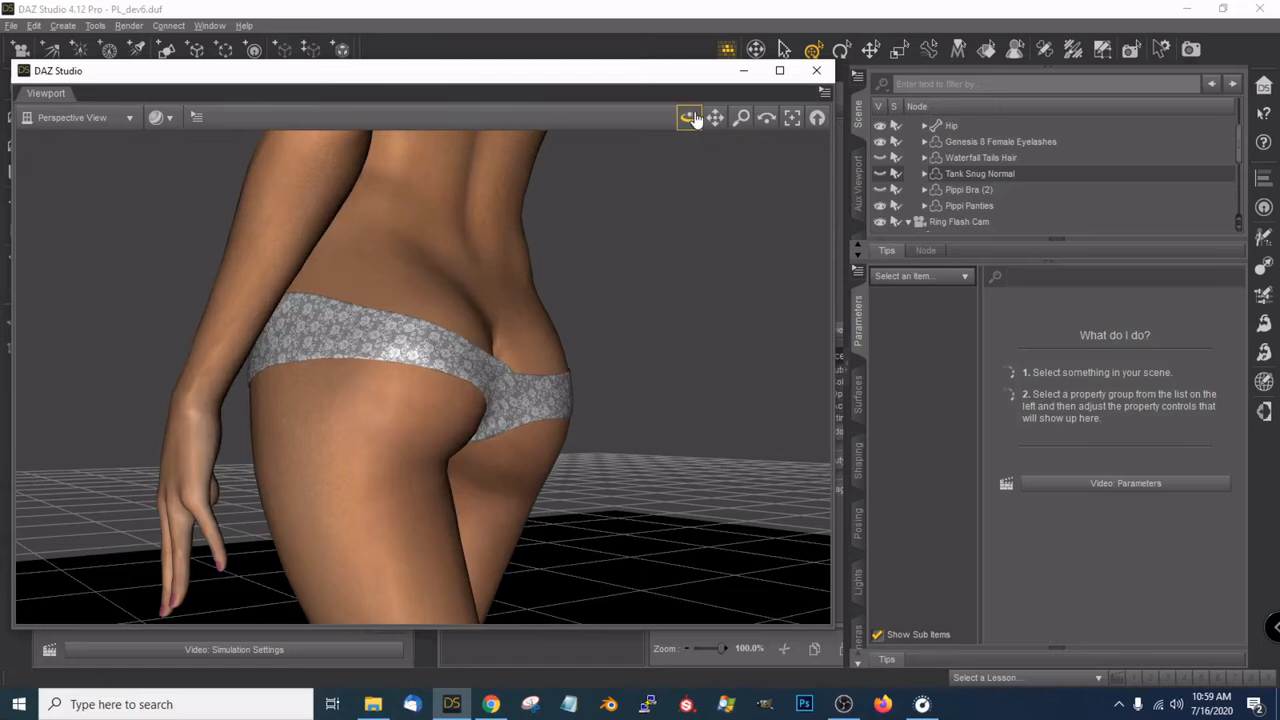
mouse_move(690, 118)
mouse_down()
mouse_move(670, 115)
mouse_move(685, 96)
mouse_up()
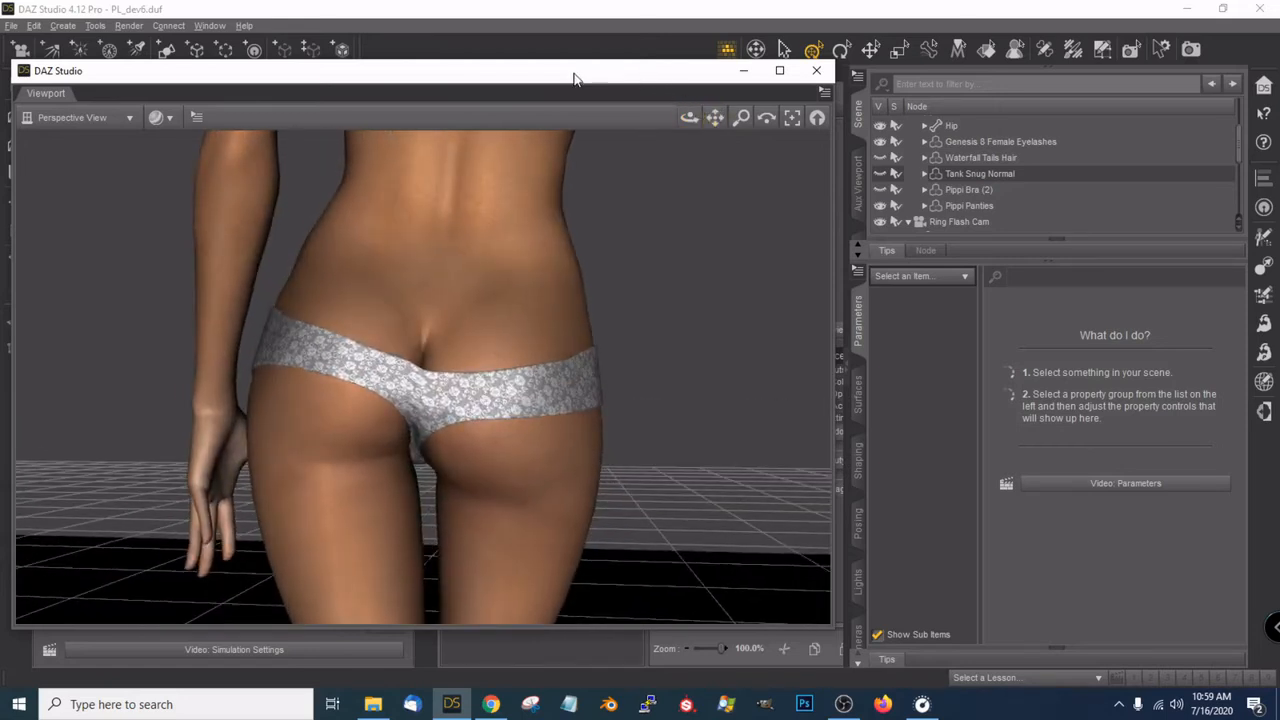
drag(574, 78, 491, 83)
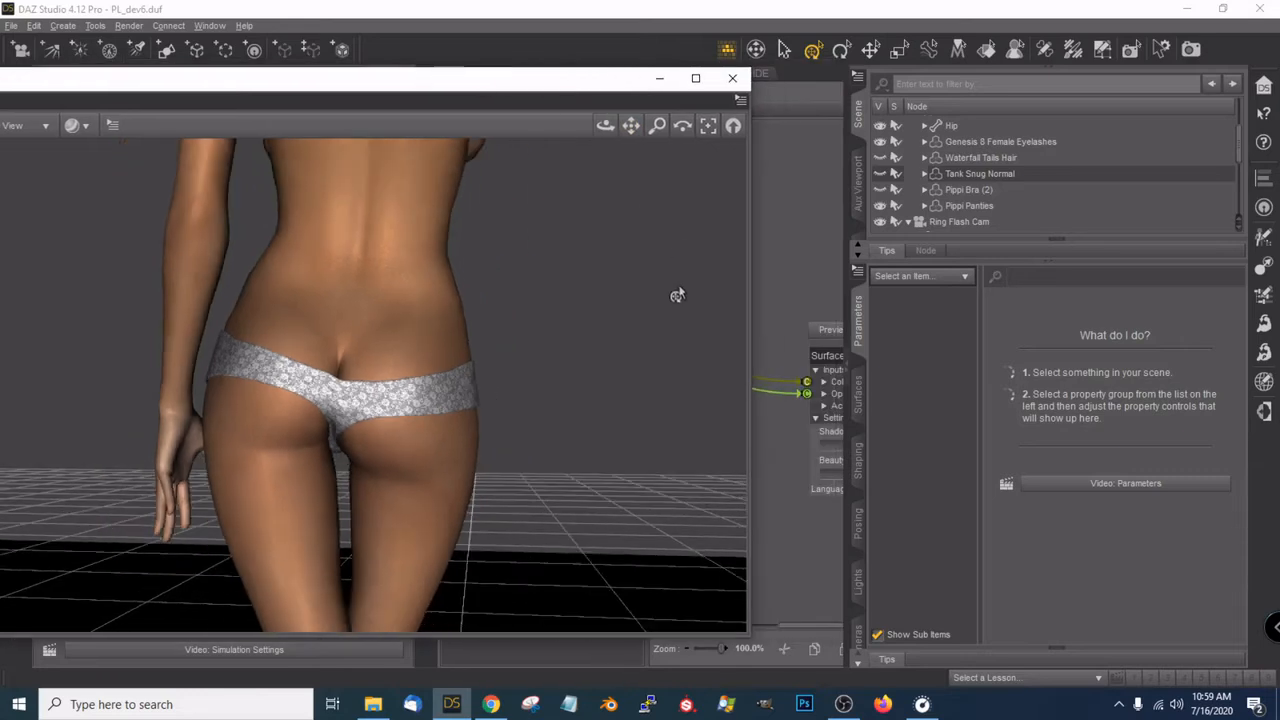
drag(632, 133, 690, 130)
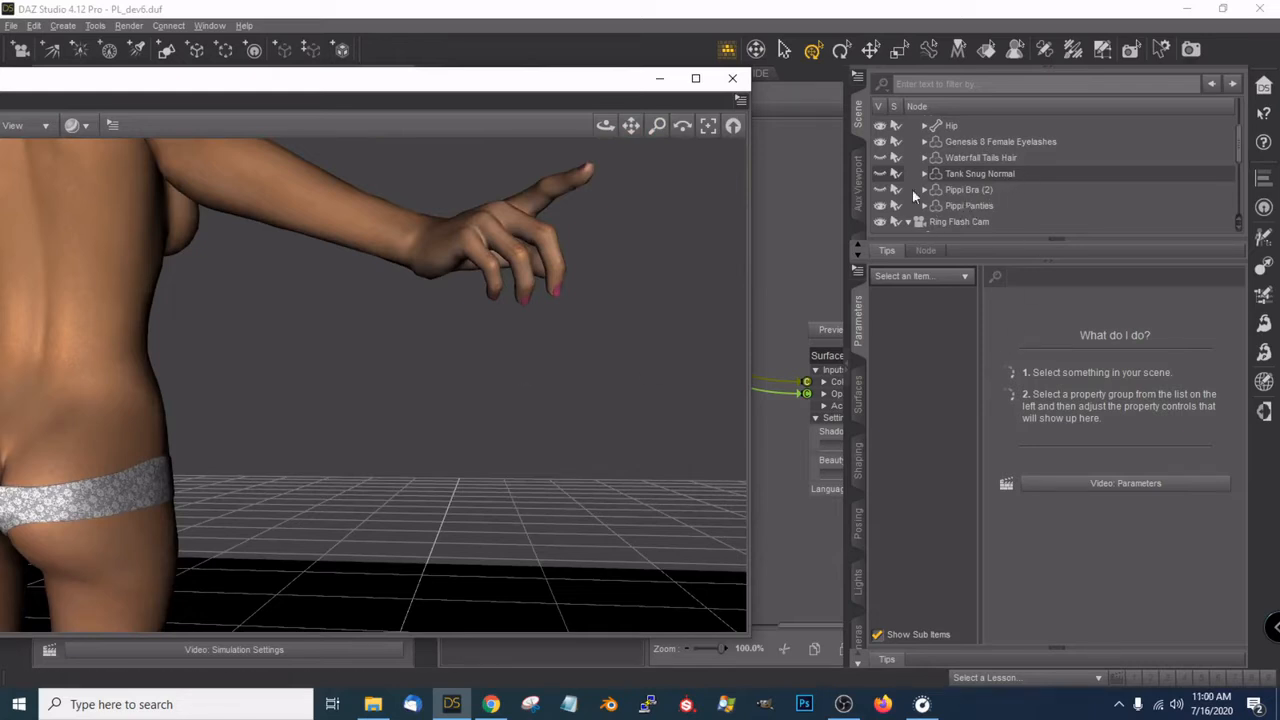
drag(629, 130, 800, 80)
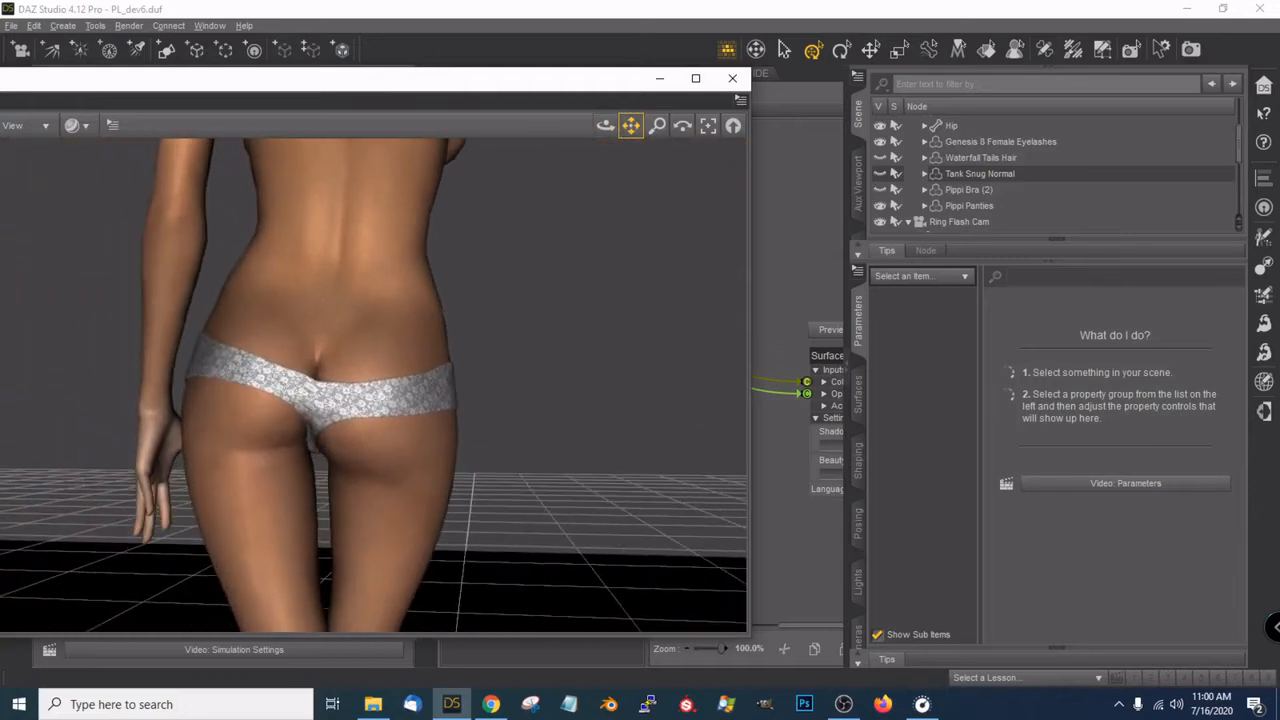
mouse_move(605, 126)
mouse_down()
mouse_move(603, 106)
mouse_move(600, 118)
mouse_up()
scroll(578, 241, up, 2)
scroll(578, 241, up, 1)
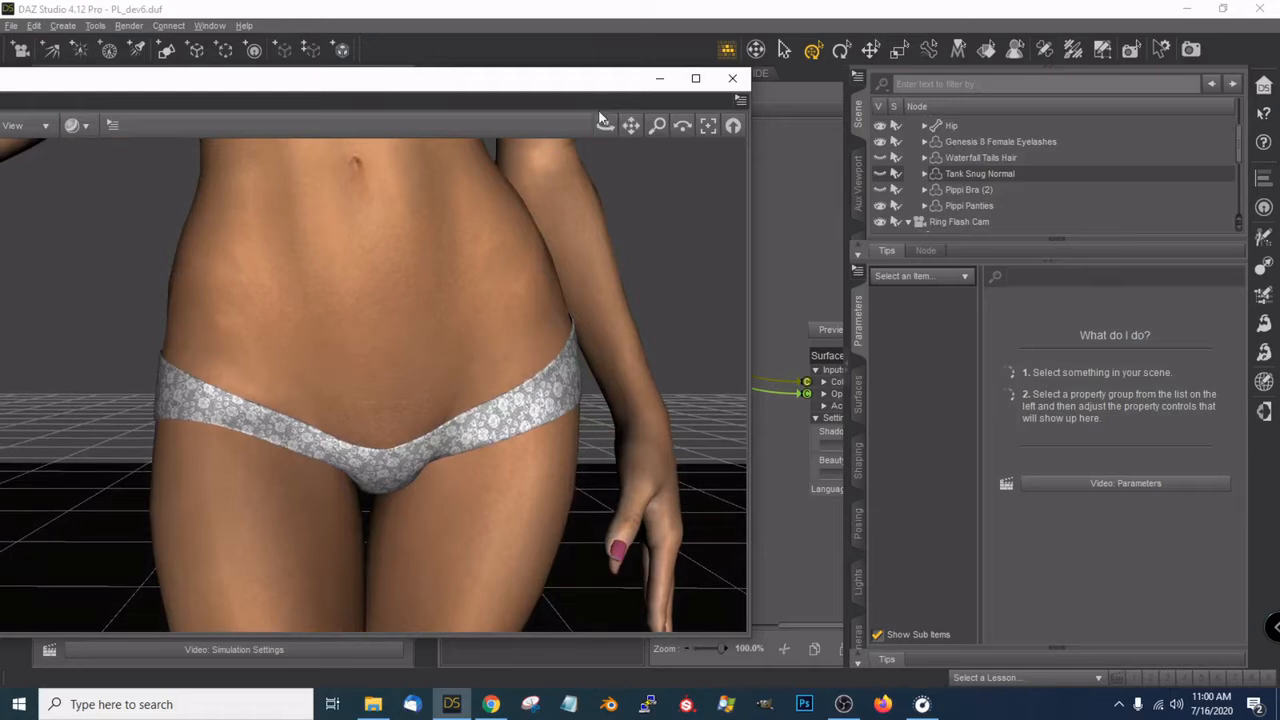
Run the dForce simulation on the current frame, keeping the panties in view from the front
drag(391, 82, 898, 78)
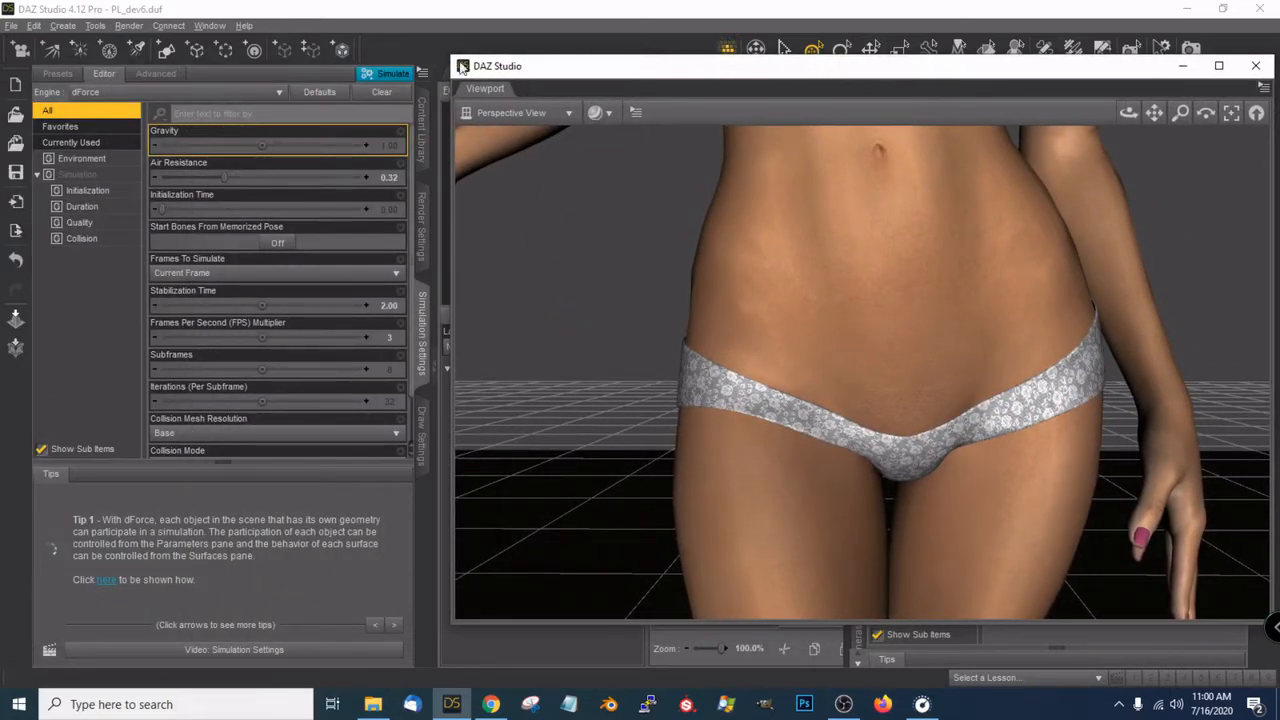
click(400, 80)
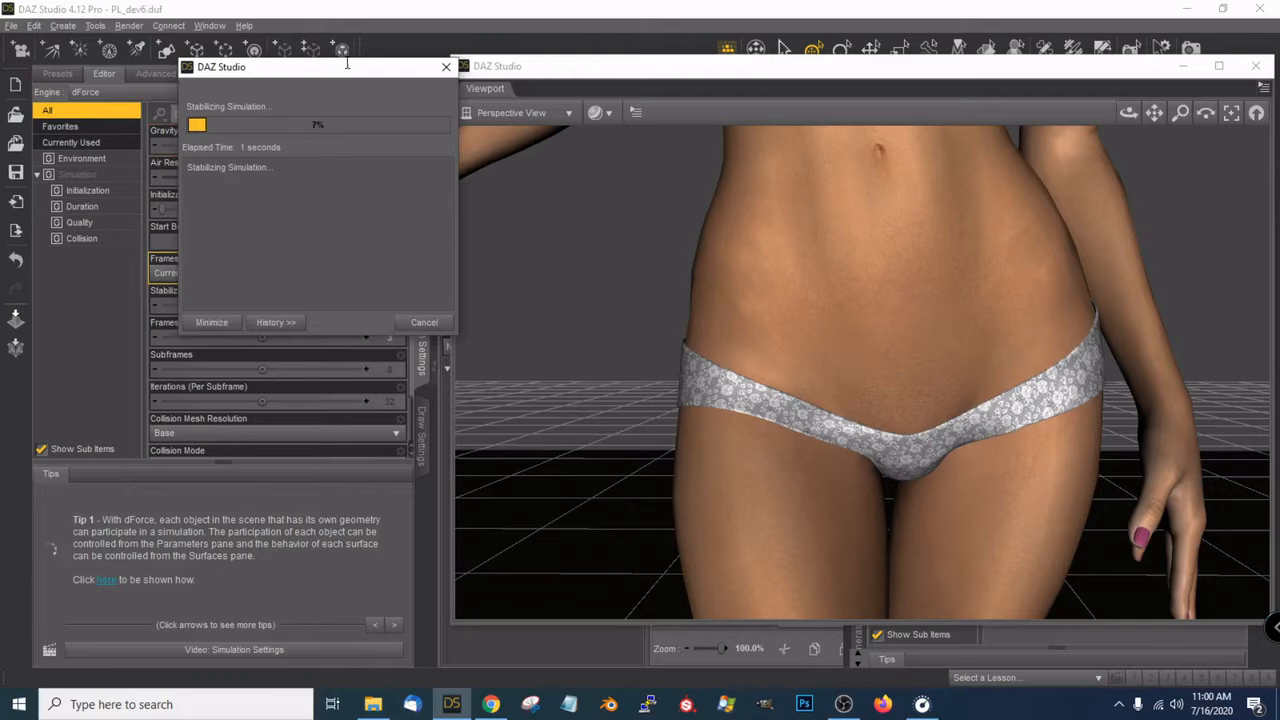
drag(385, 75, 551, 76)
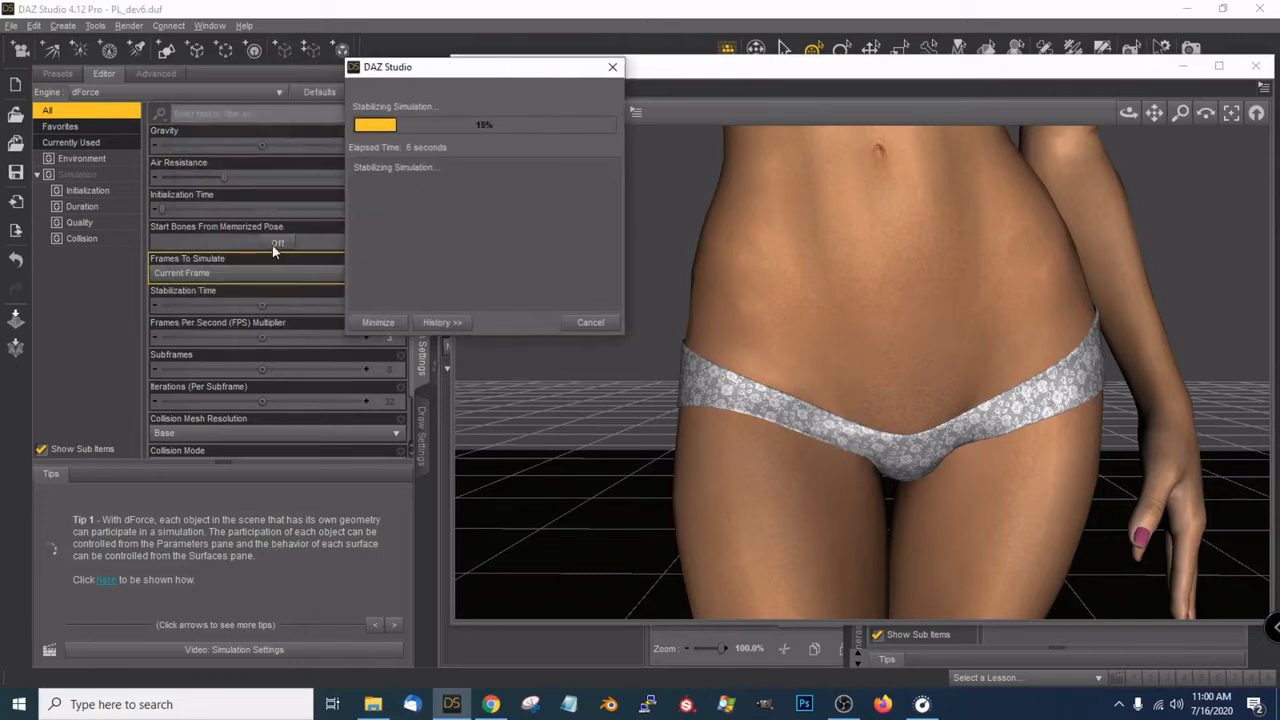
Stop the running dForce simulation and examine the draped panties on the figure's hips from the front and above
drag(480, 77, 263, 62)
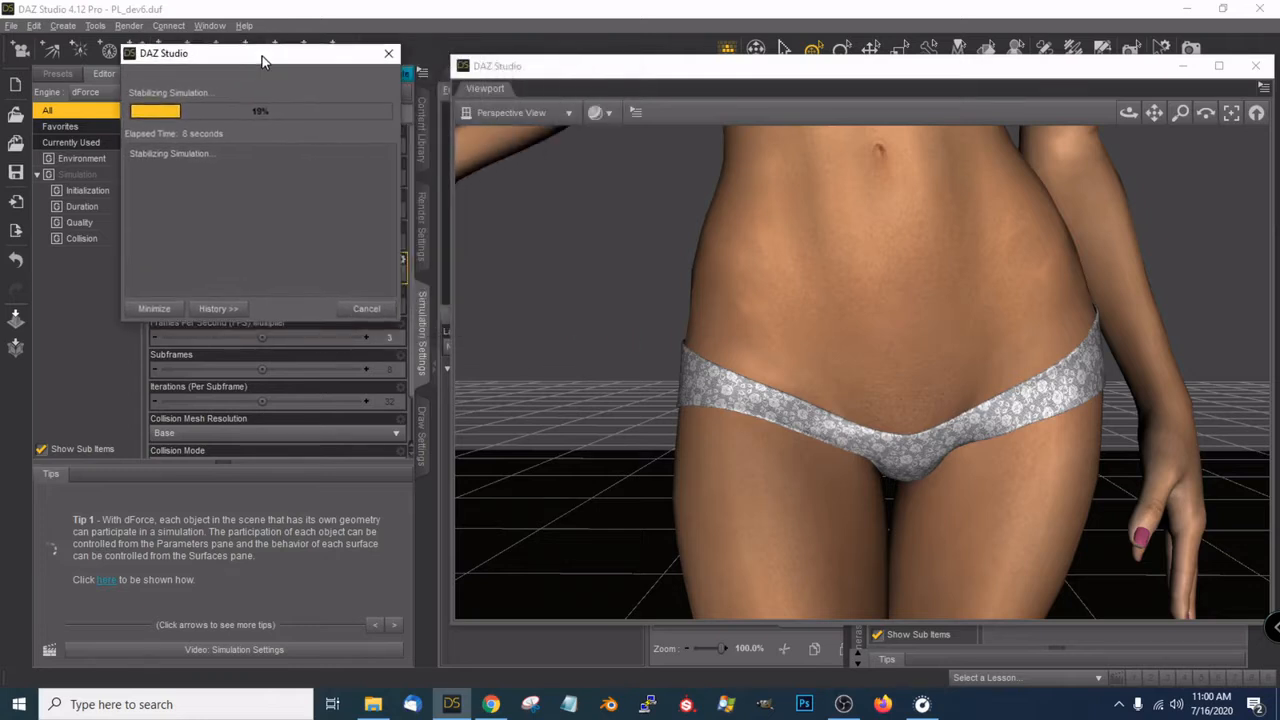
click(366, 311)
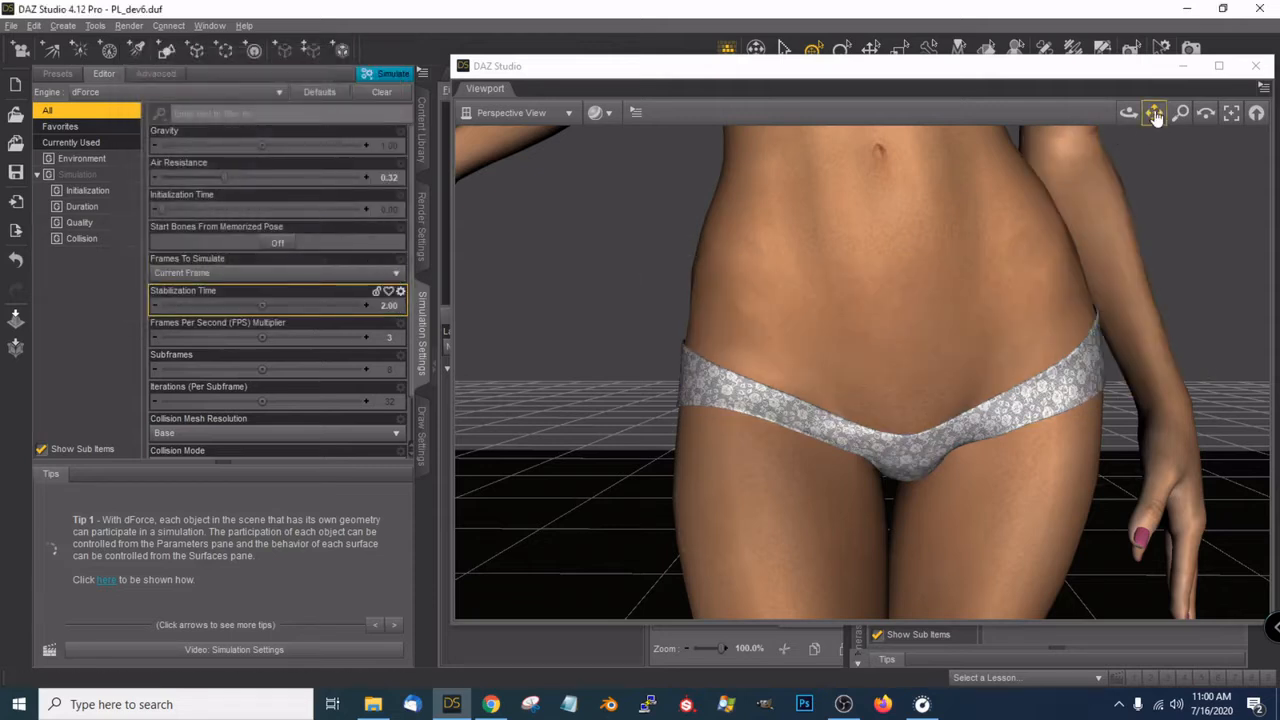
drag(1129, 114, 945, 118)
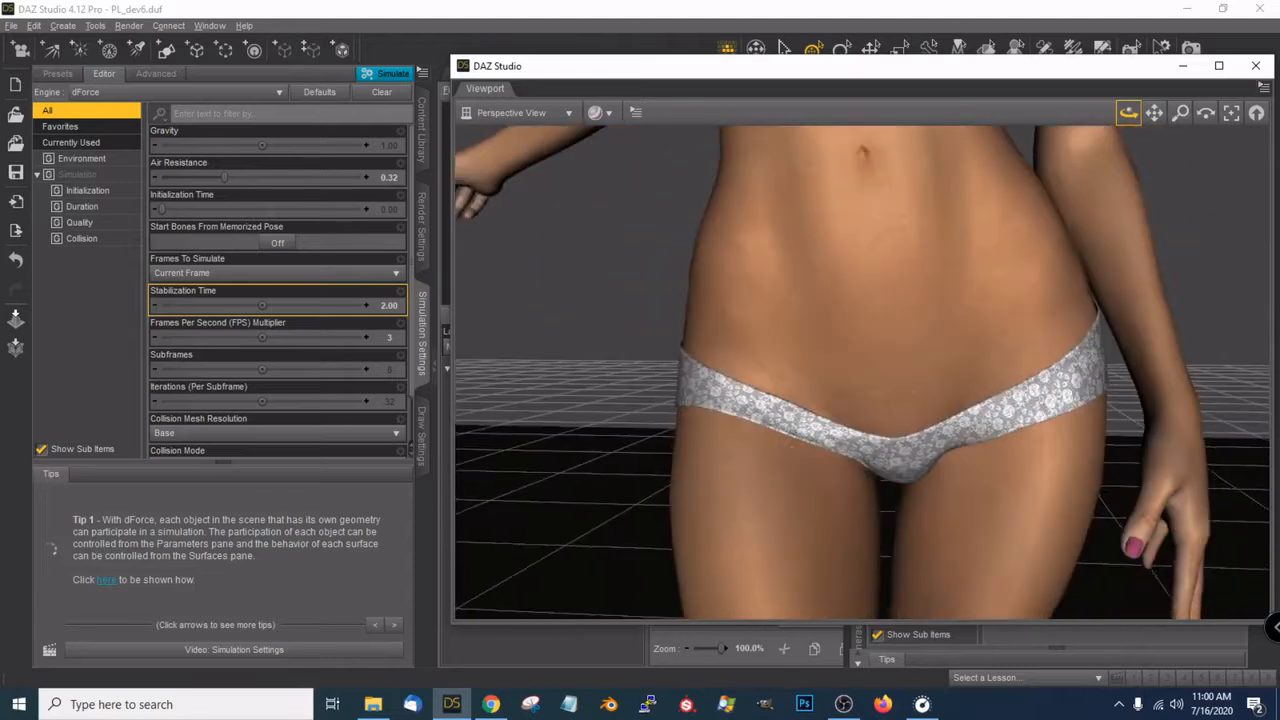
drag(1072, 76, 671, 55)
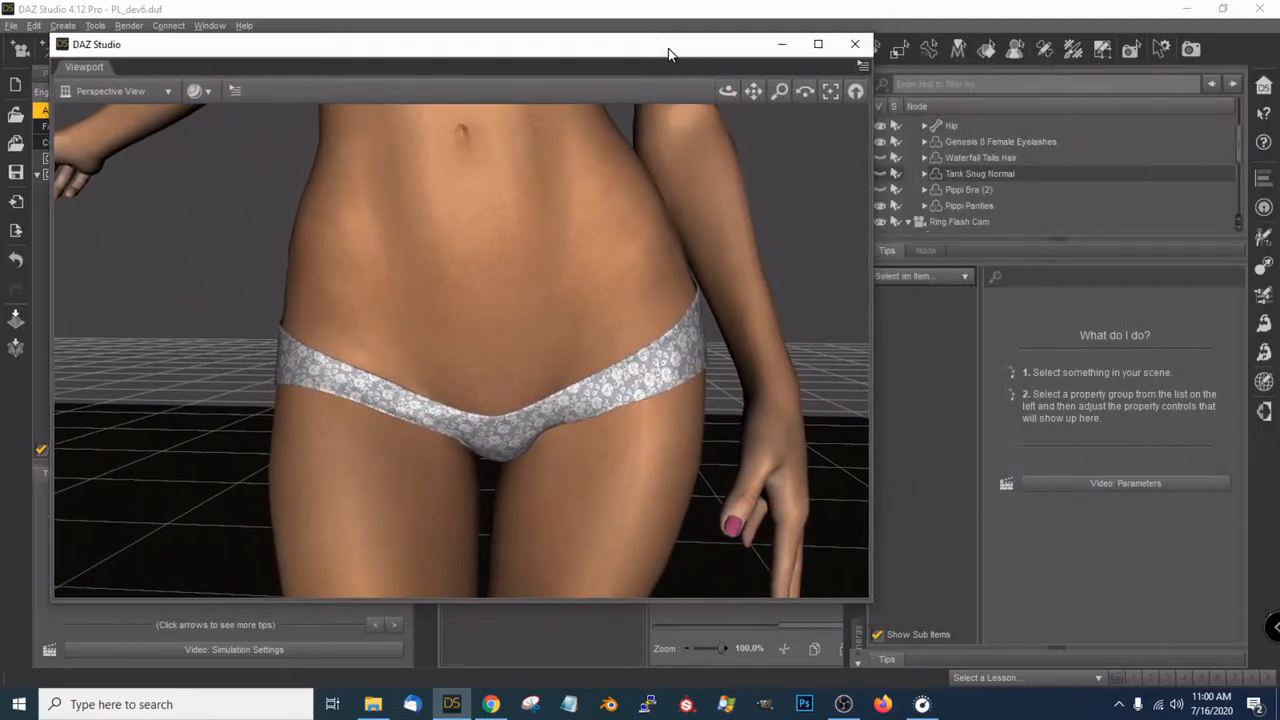
mouse_move(730, 92)
mouse_down()
mouse_move(655, 115)
mouse_move(768, 106)
mouse_move(737, 100)
mouse_up()
scroll(714, 231, up, 3)
drag(653, 52, 641, 134)
Clear the dForce simulation from the Pippi Panties only
click(422, 73)
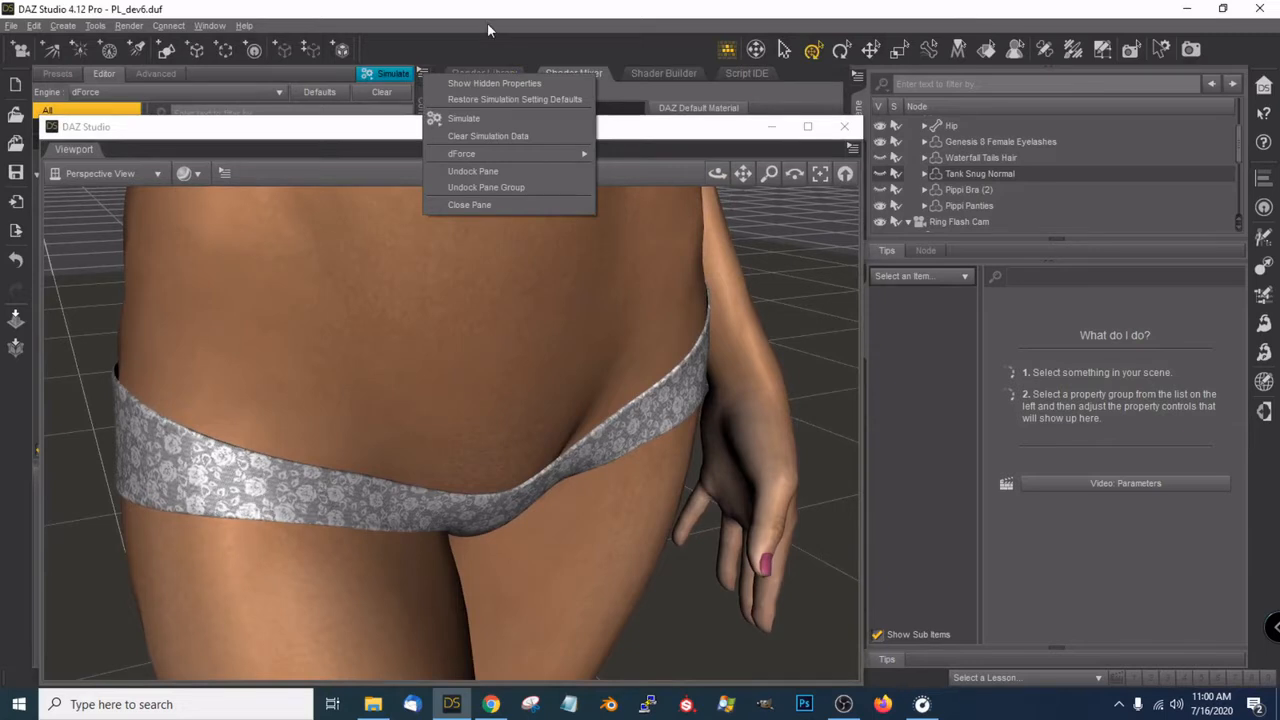
click(514, 19)
scroll(1030, 170, down, 2)
scroll(1034, 168, up, 2)
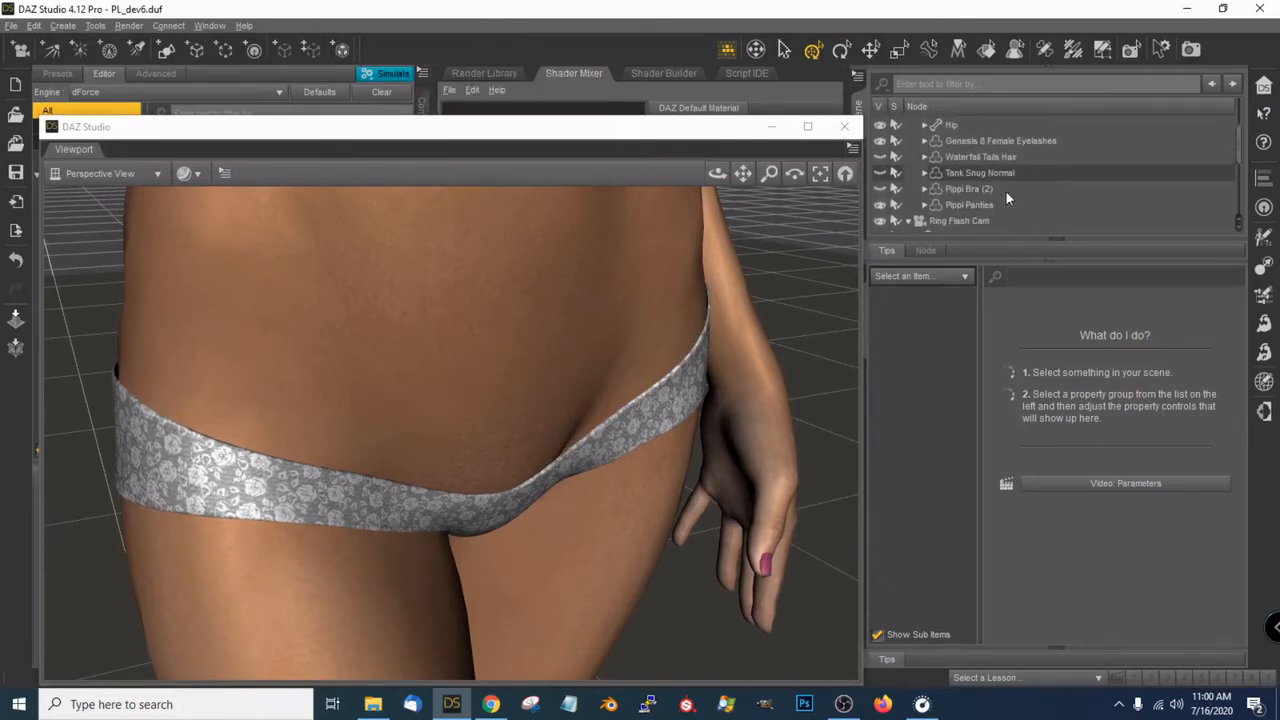
click(985, 206)
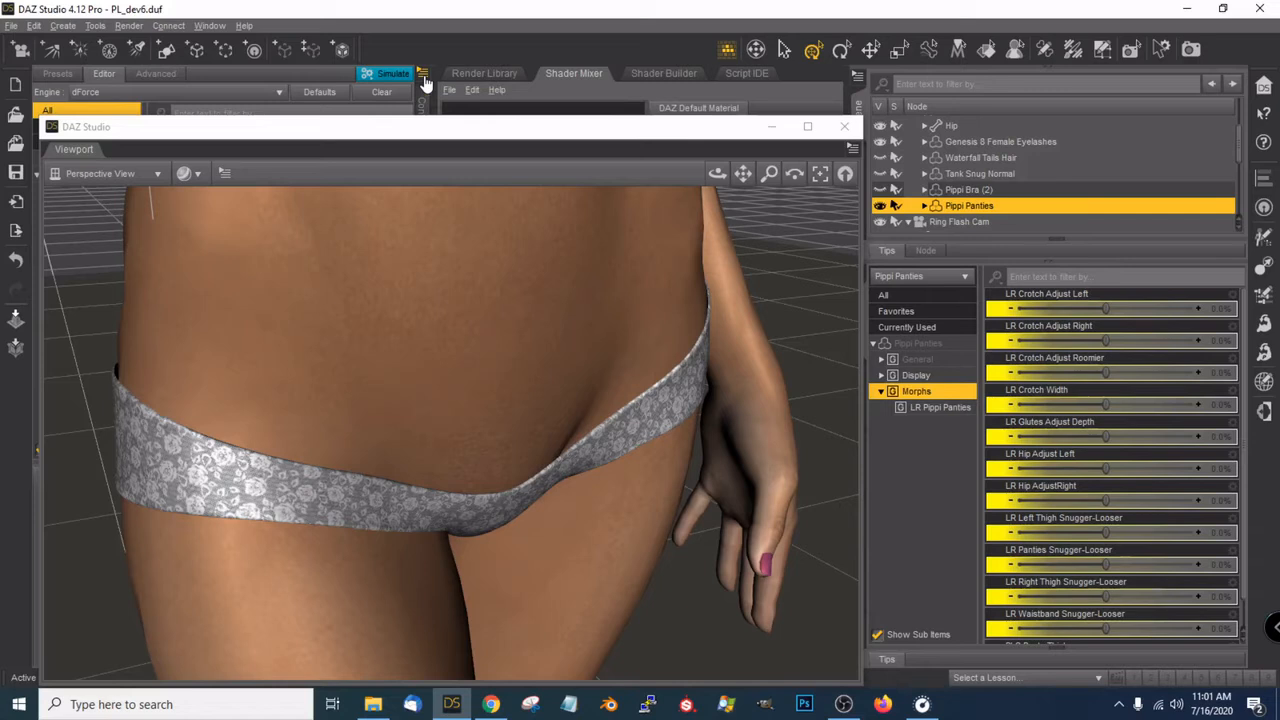
click(423, 78)
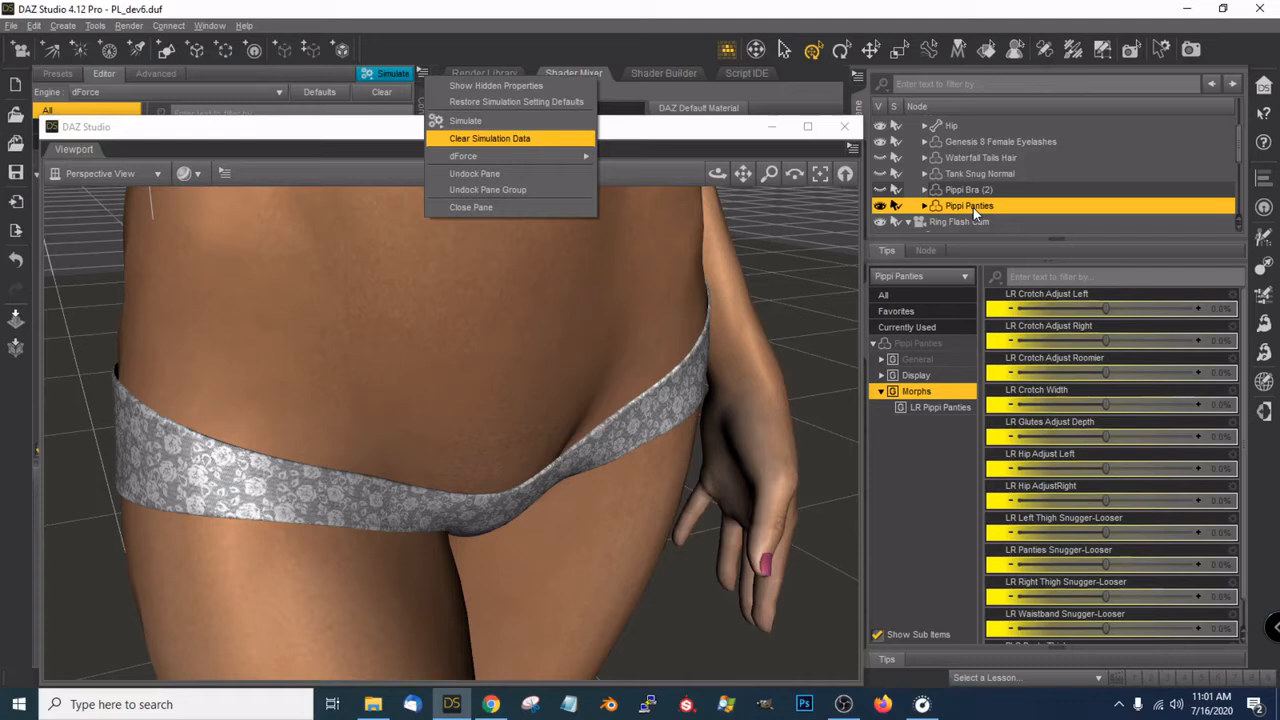
mouse_move(545, 157)
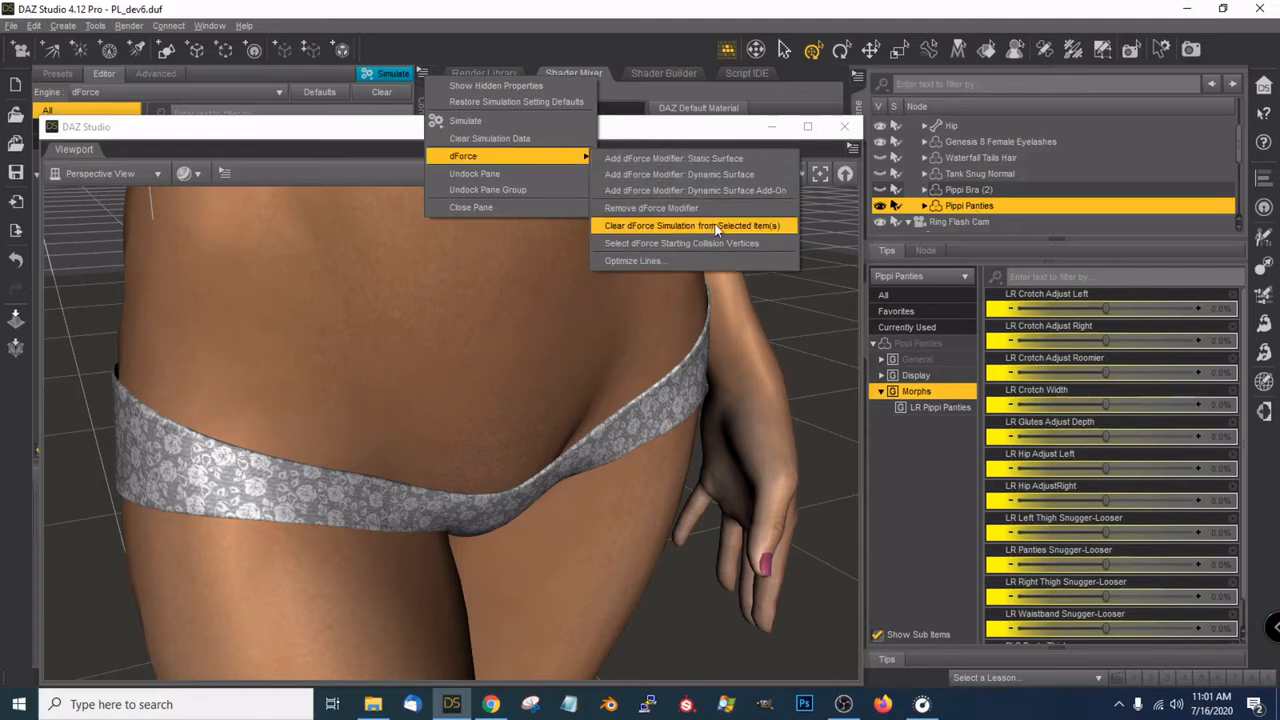
click(752, 226)
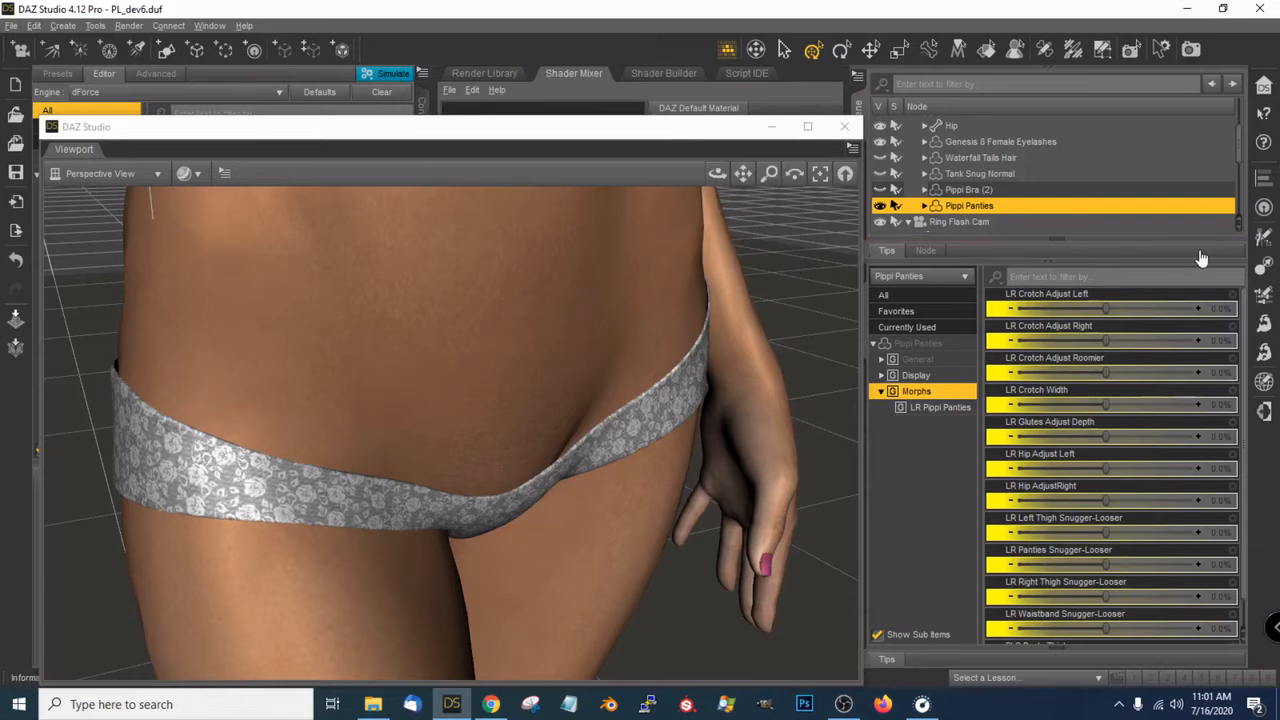
Show Tank Snug Normal in the scene and hide it again
click(882, 174)
scroll(729, 288, down, 5)
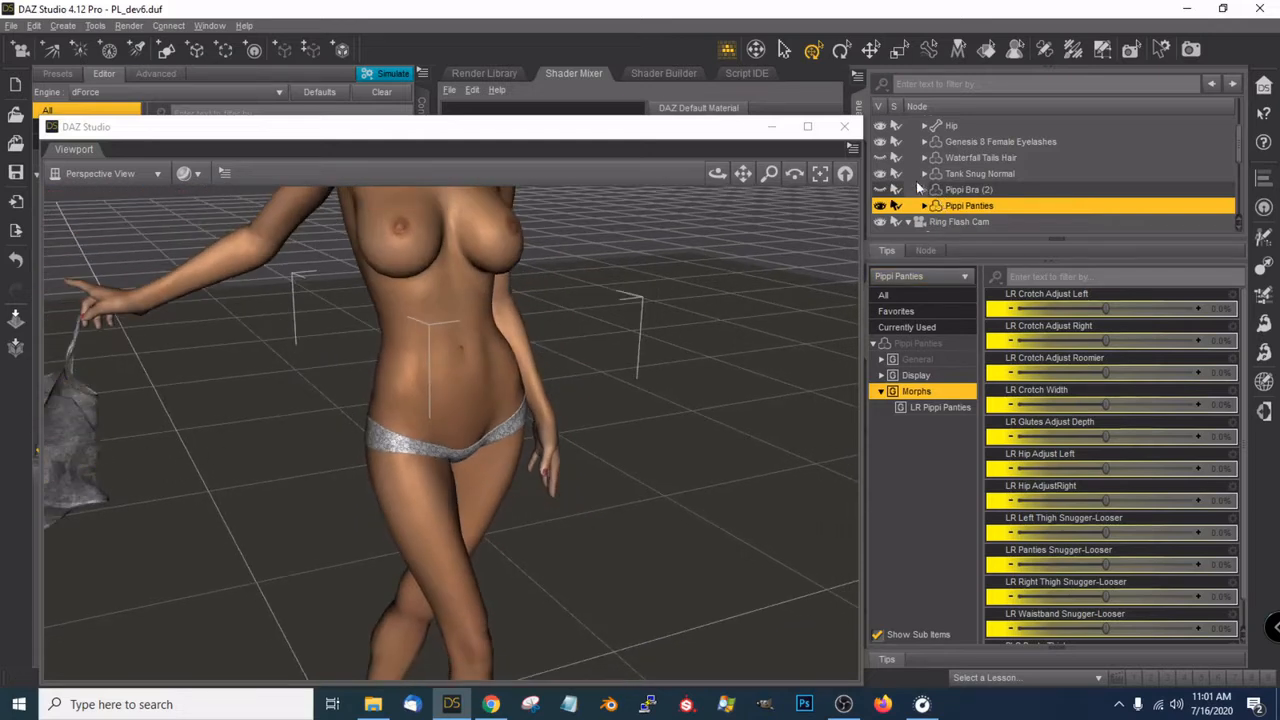
click(880, 175)
Examine up close how the unsimulated panties sit against the groin and hip, looking from above and from the side
scroll(627, 329, up, 5)
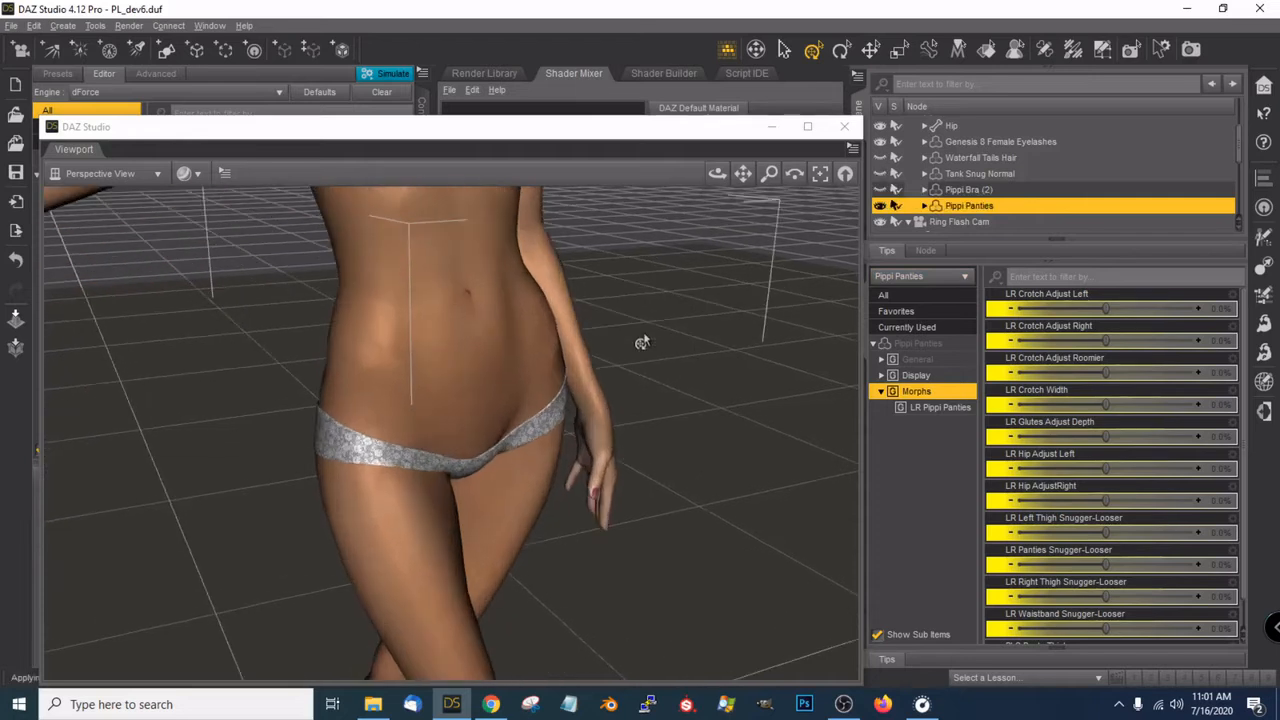
drag(717, 173, 700, 257)
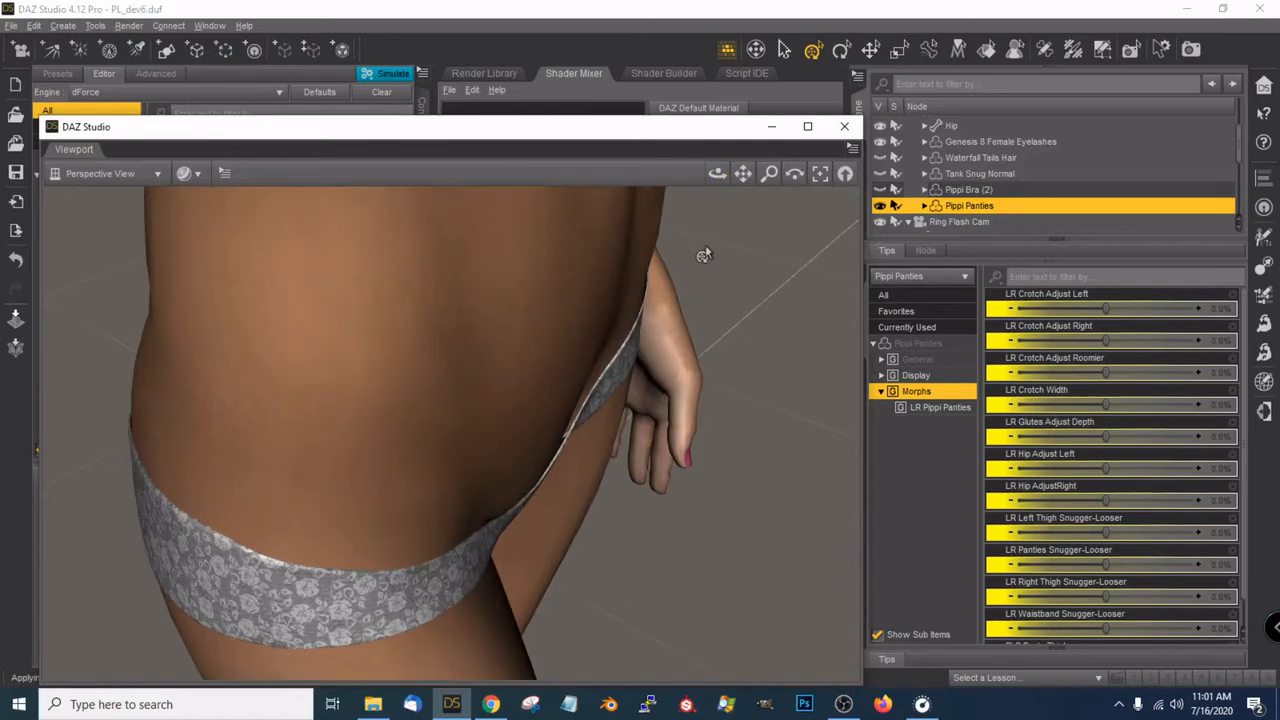
drag(742, 173, 688, 258)
drag(717, 173, 741, 178)
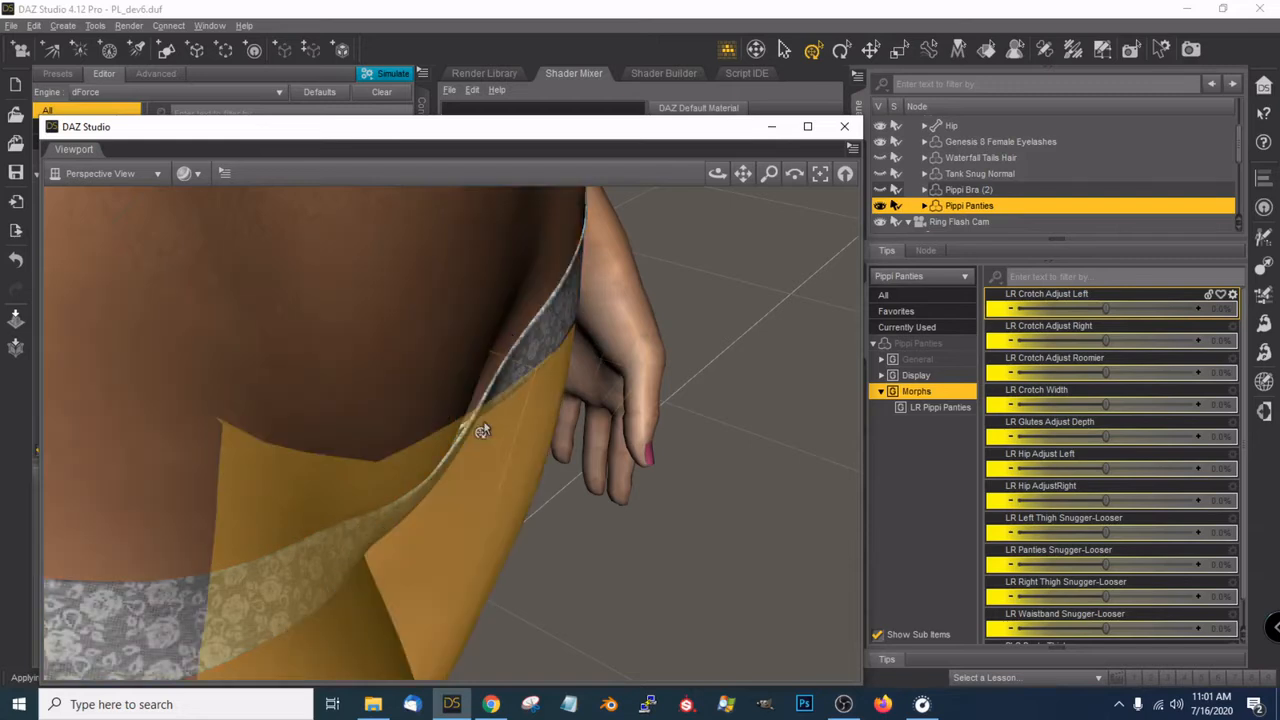
drag(717, 173, 755, 158)
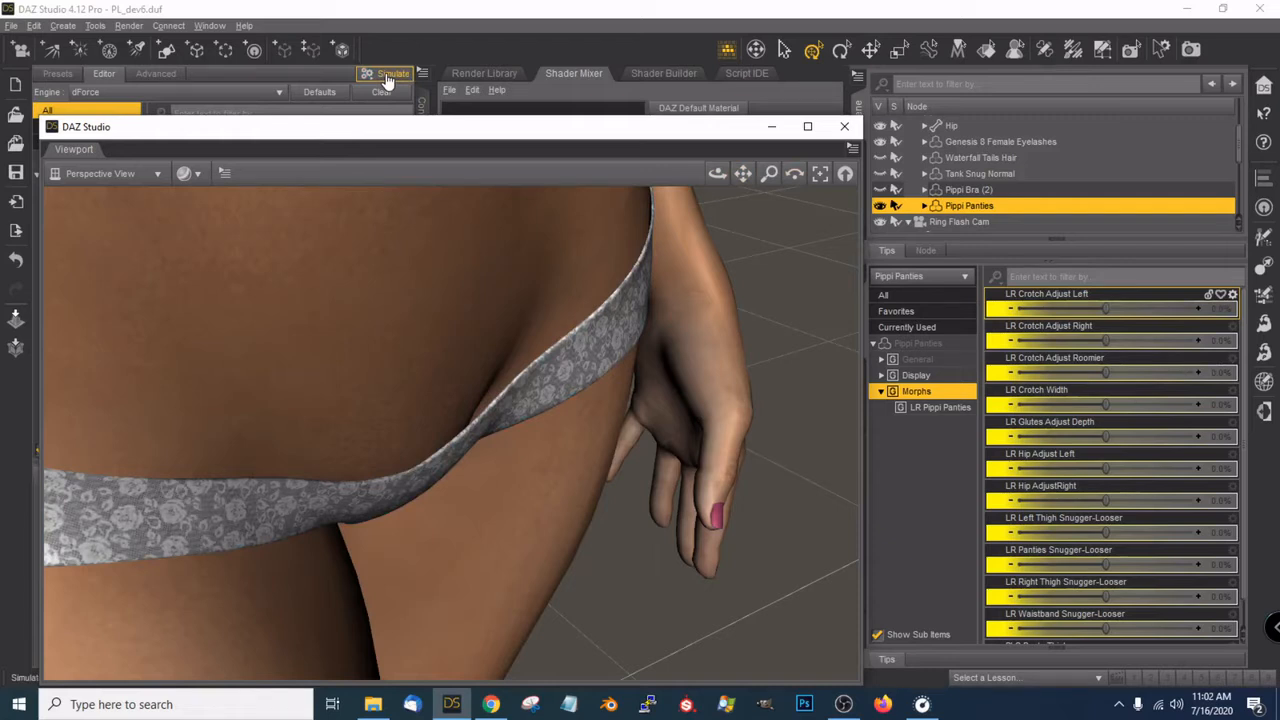
Run the dForce simulation again, stop it partway, and check the draped panties from the front
click(388, 78)
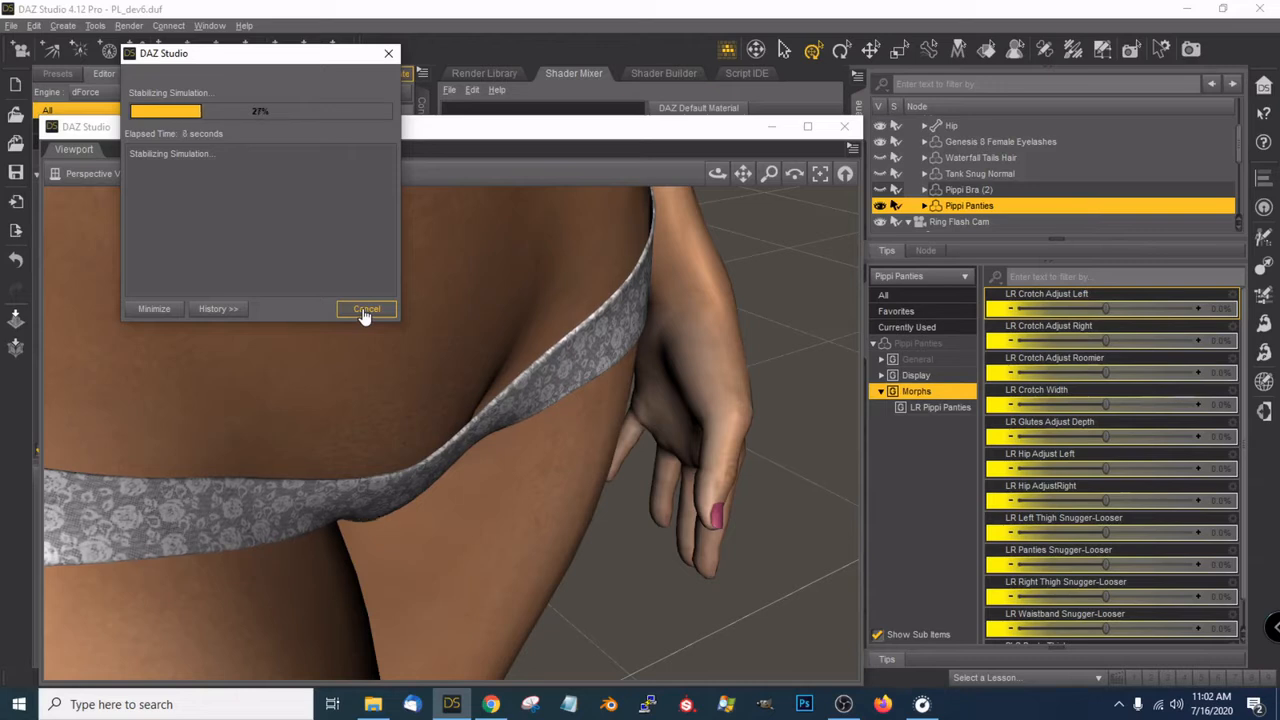
click(366, 311)
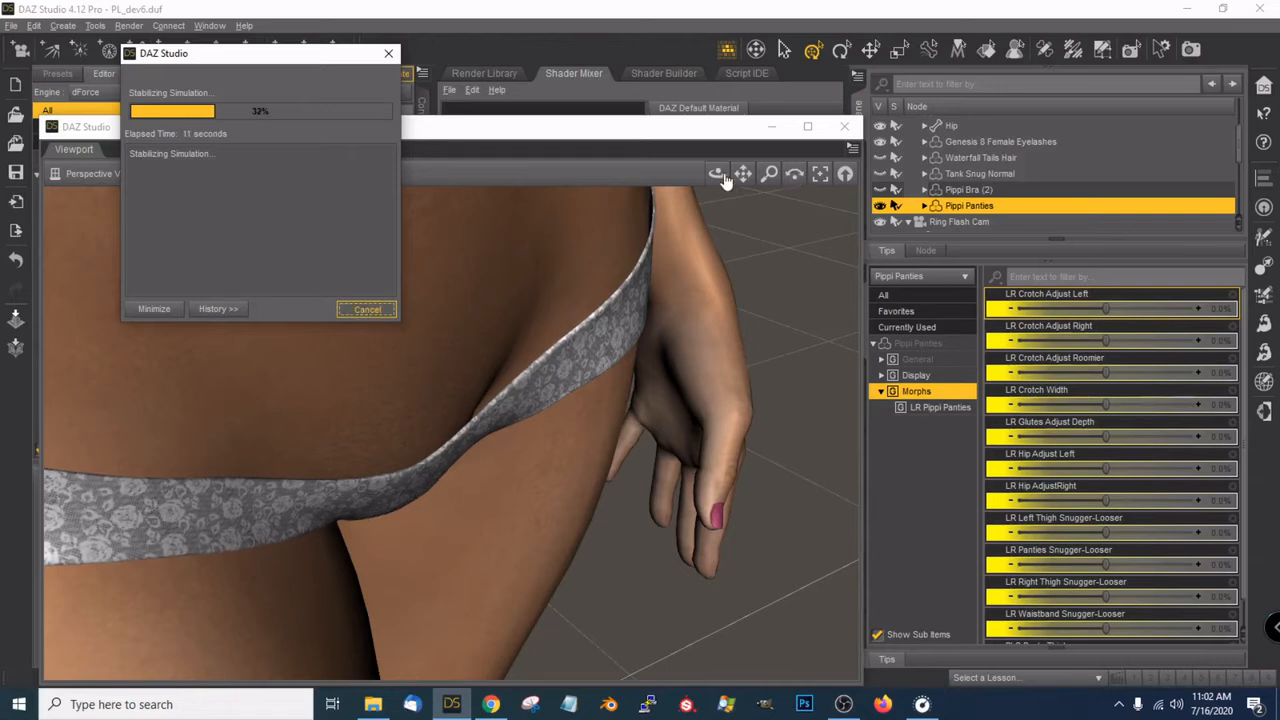
drag(717, 173, 638, 100)
scroll(680, 340, down, 3)
scroll(677, 317, up, 2)
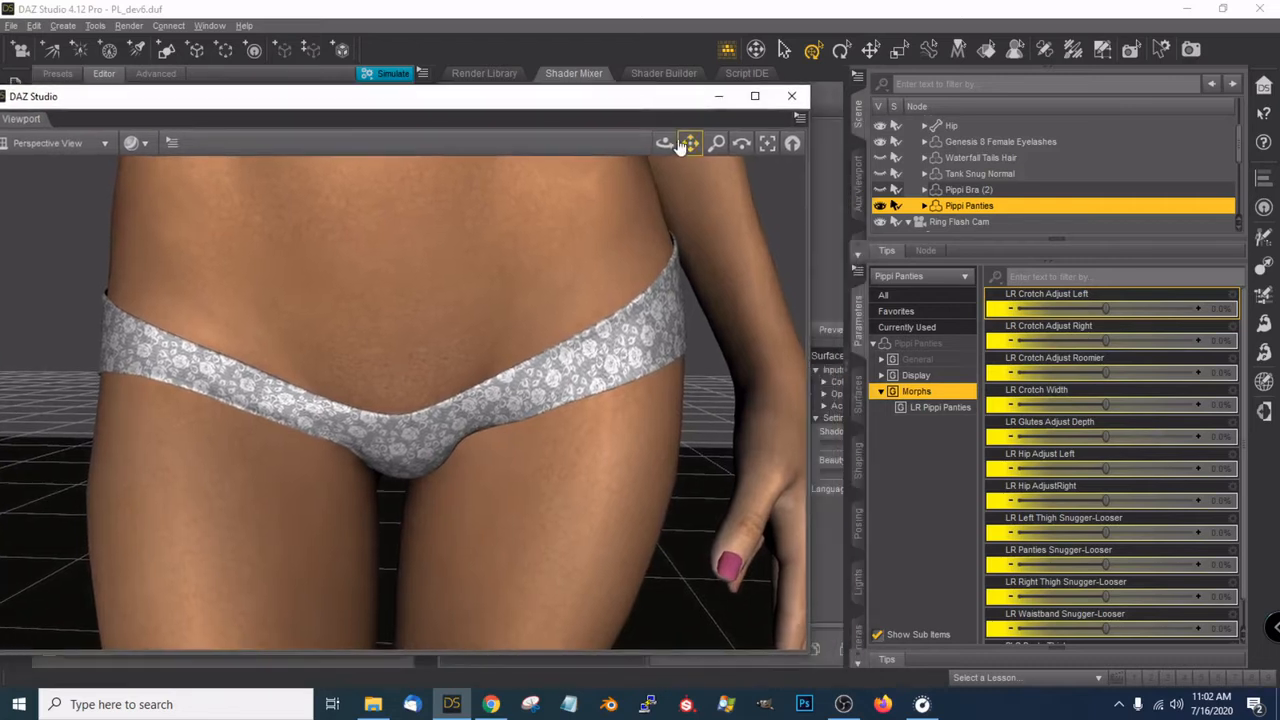
drag(669, 143, 672, 143)
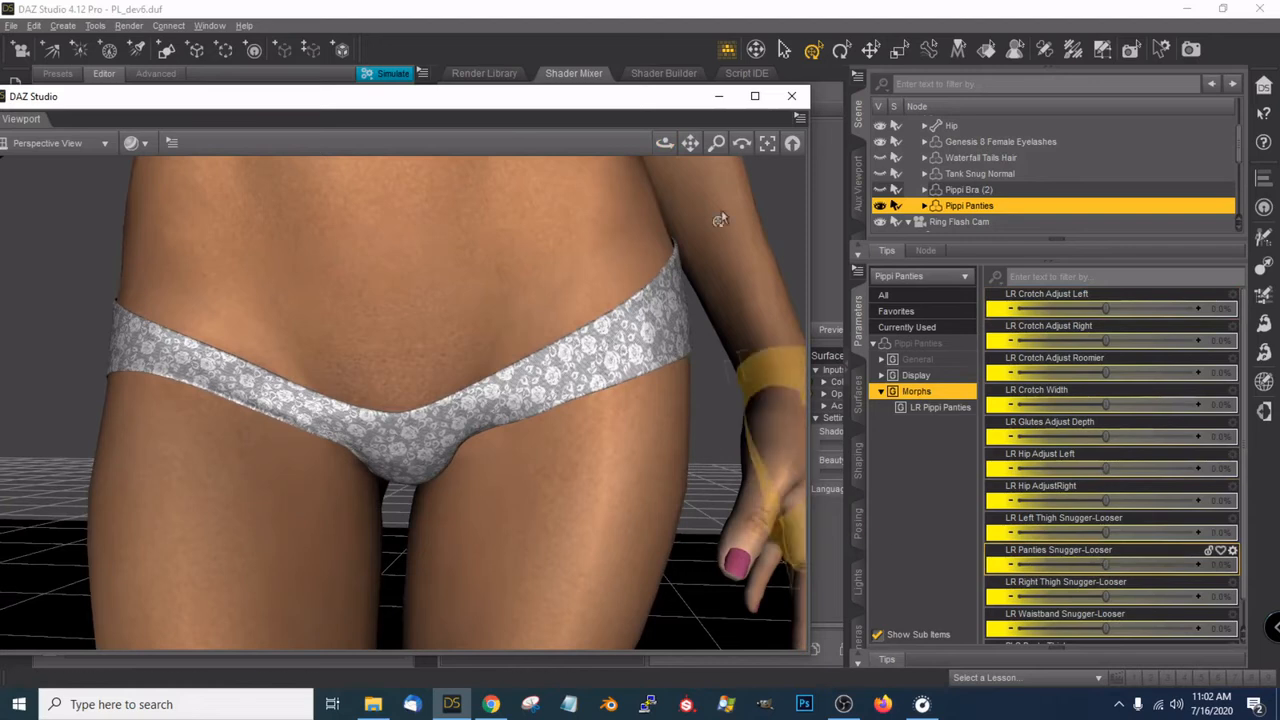
drag(664, 143, 670, 145)
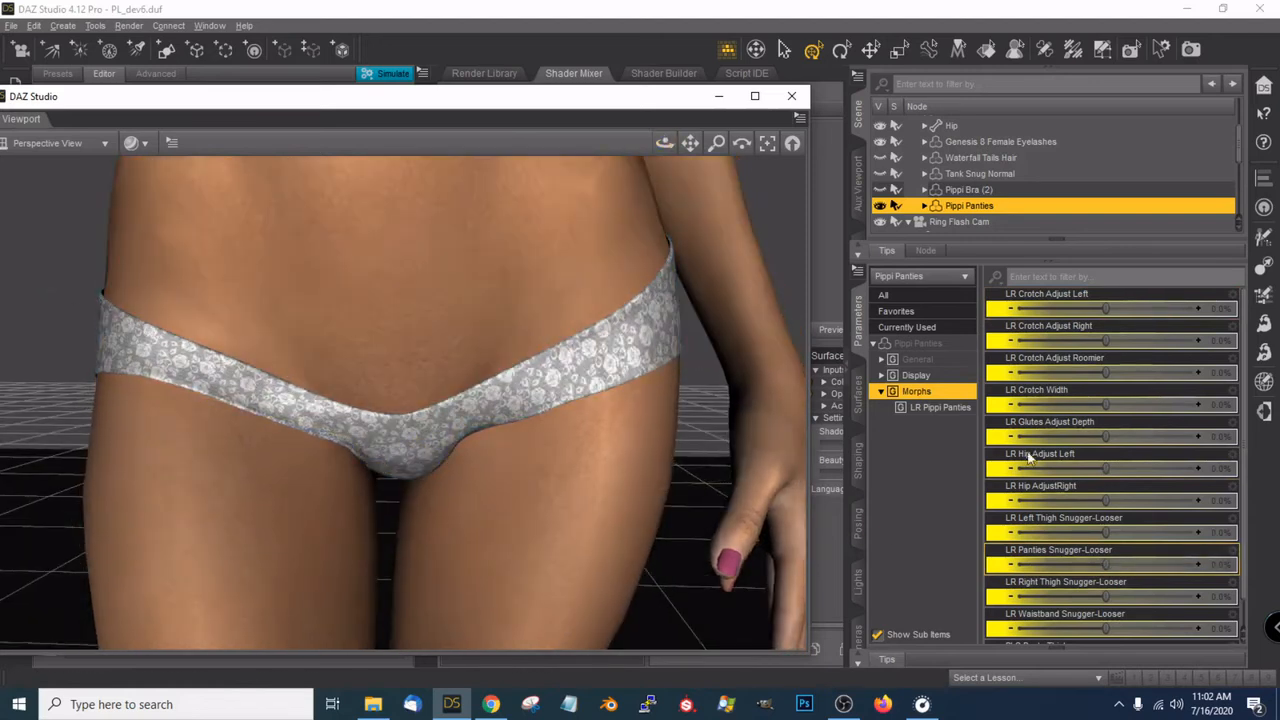
Set the Smoothing Iterations of the Pippi Panties to 2 and check the fit in the viewport
click(895, 297)
scroll(1126, 445, down, 10)
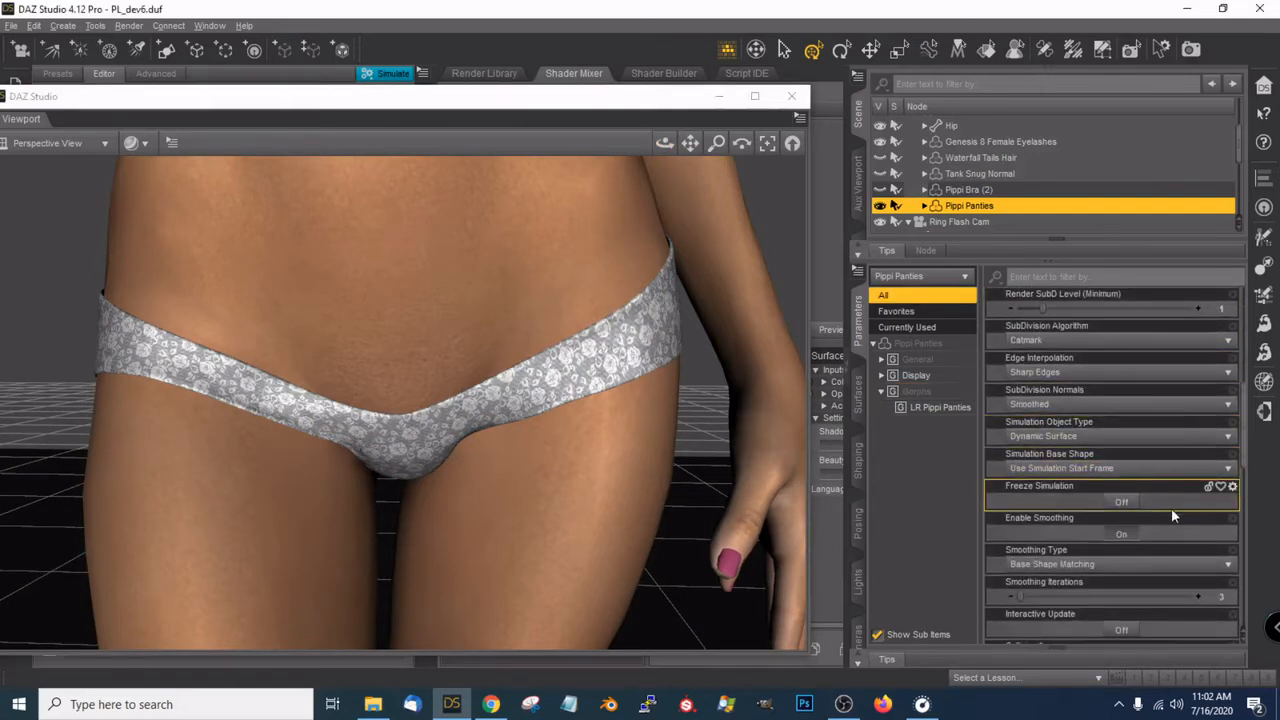
scroll(1245, 437, down, 2)
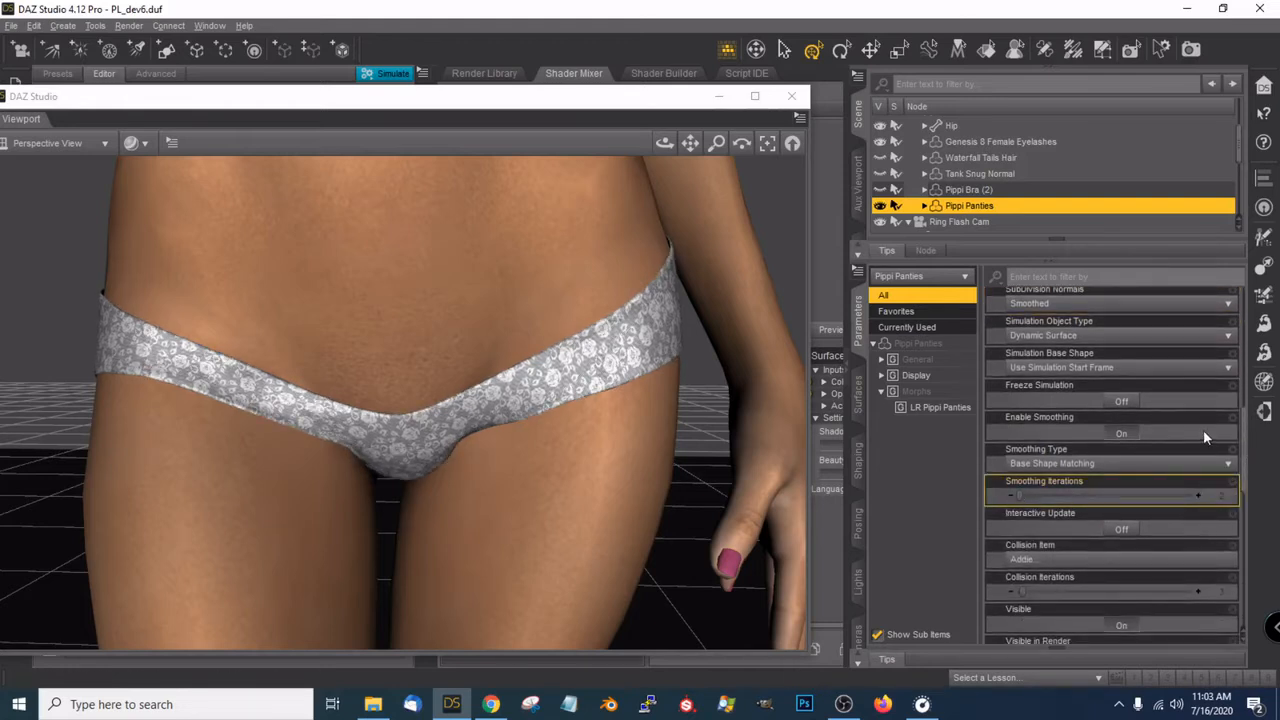
scroll(1247, 461, down, 1)
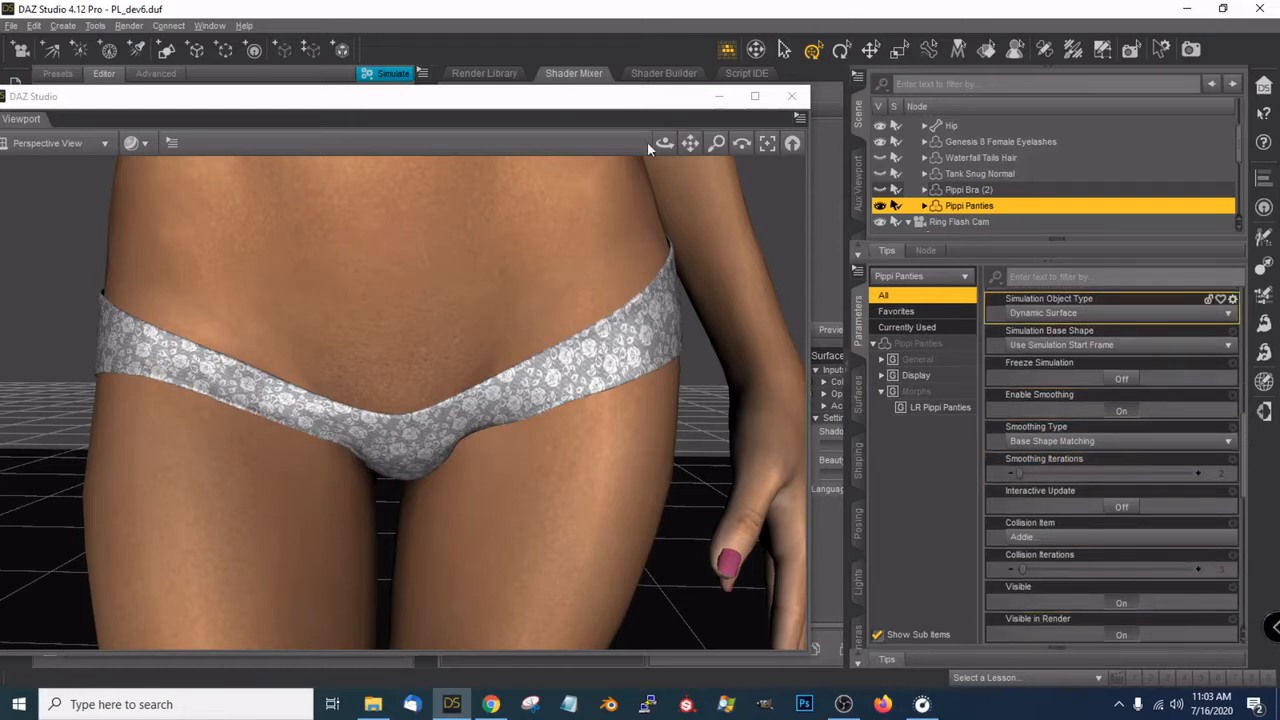
drag(664, 143, 664, 152)
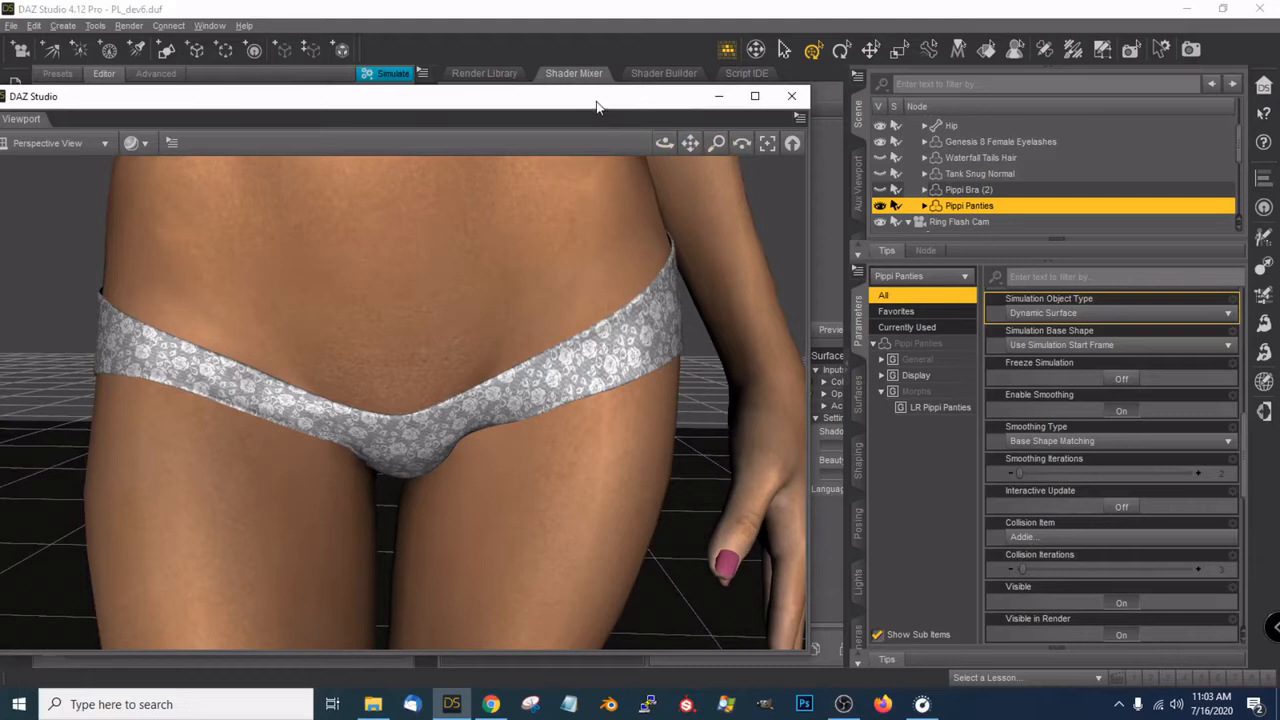
drag(596, 107, 602, 79)
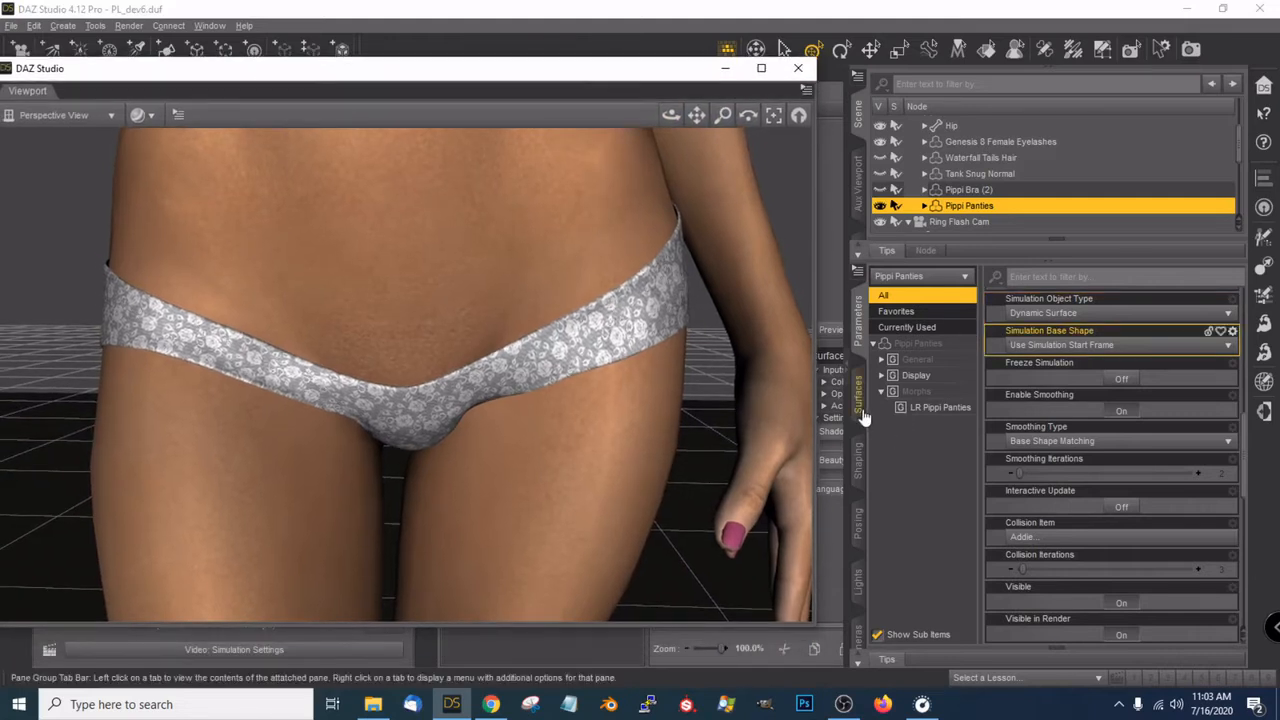
Set the LR Panties Snugger-Looser morph of the Pippi Panties to 12.7% and check the fit from the front
click(931, 412)
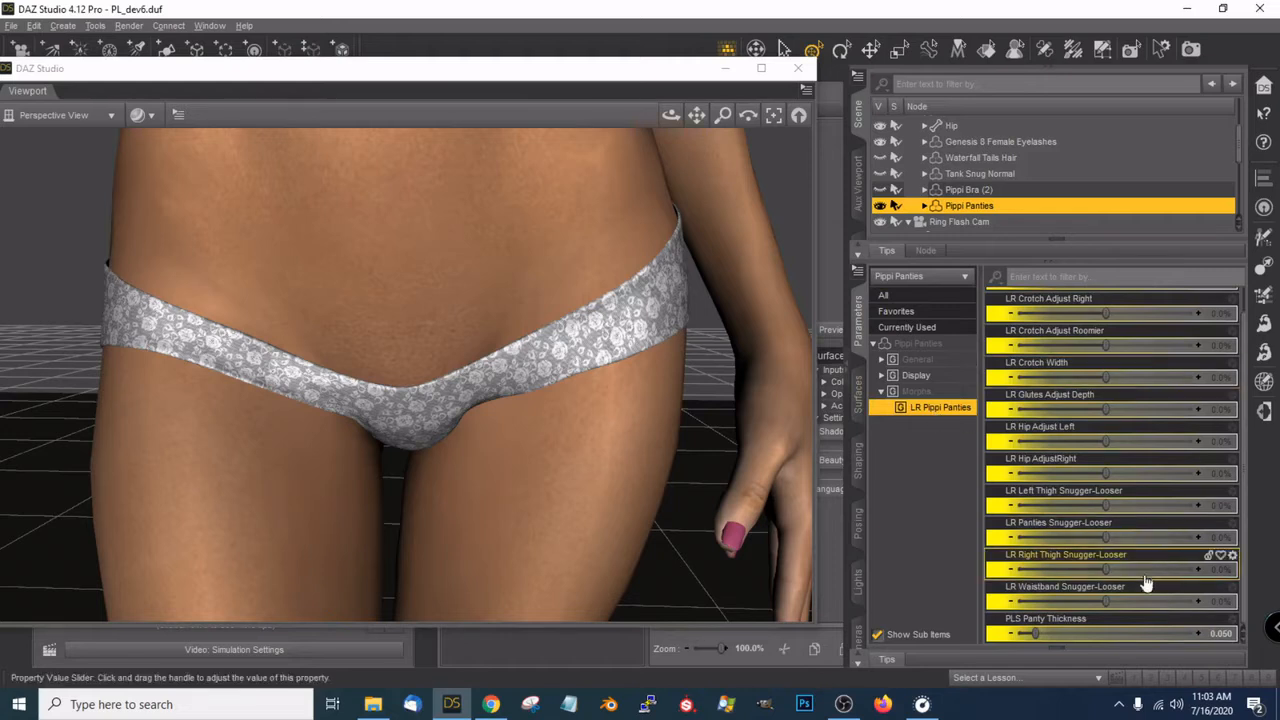
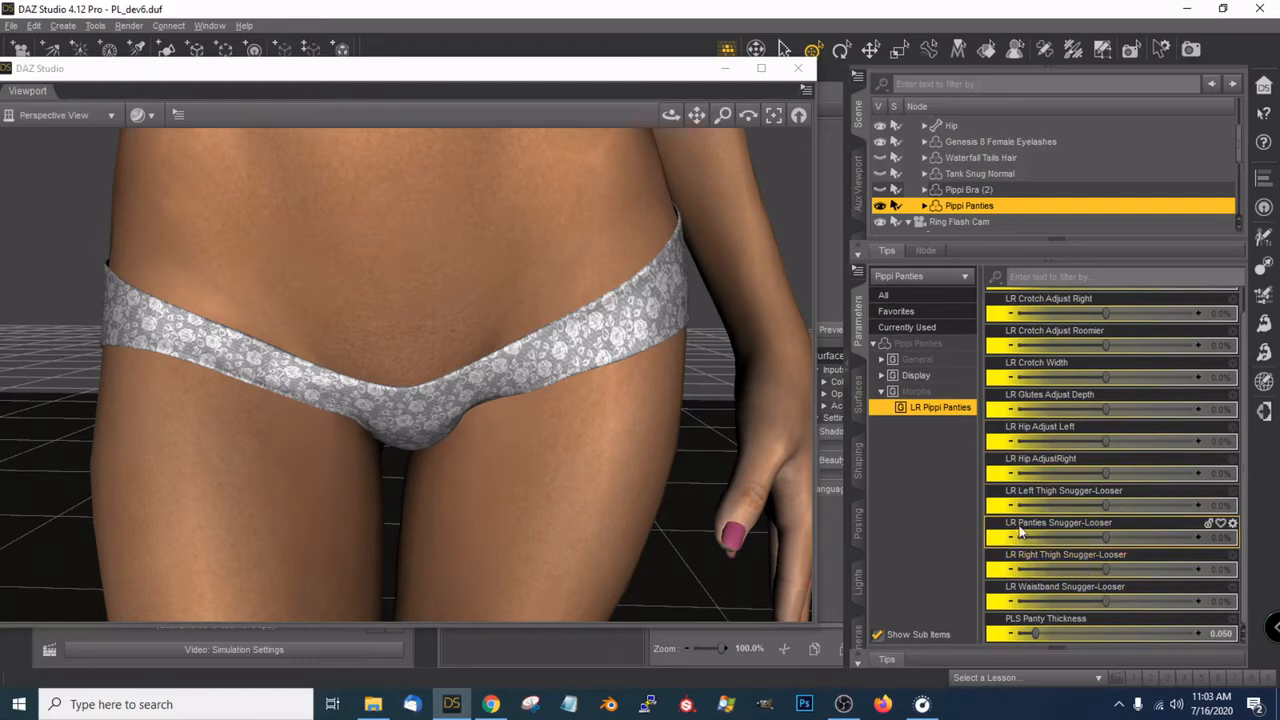
drag(1106, 538, 1117, 538)
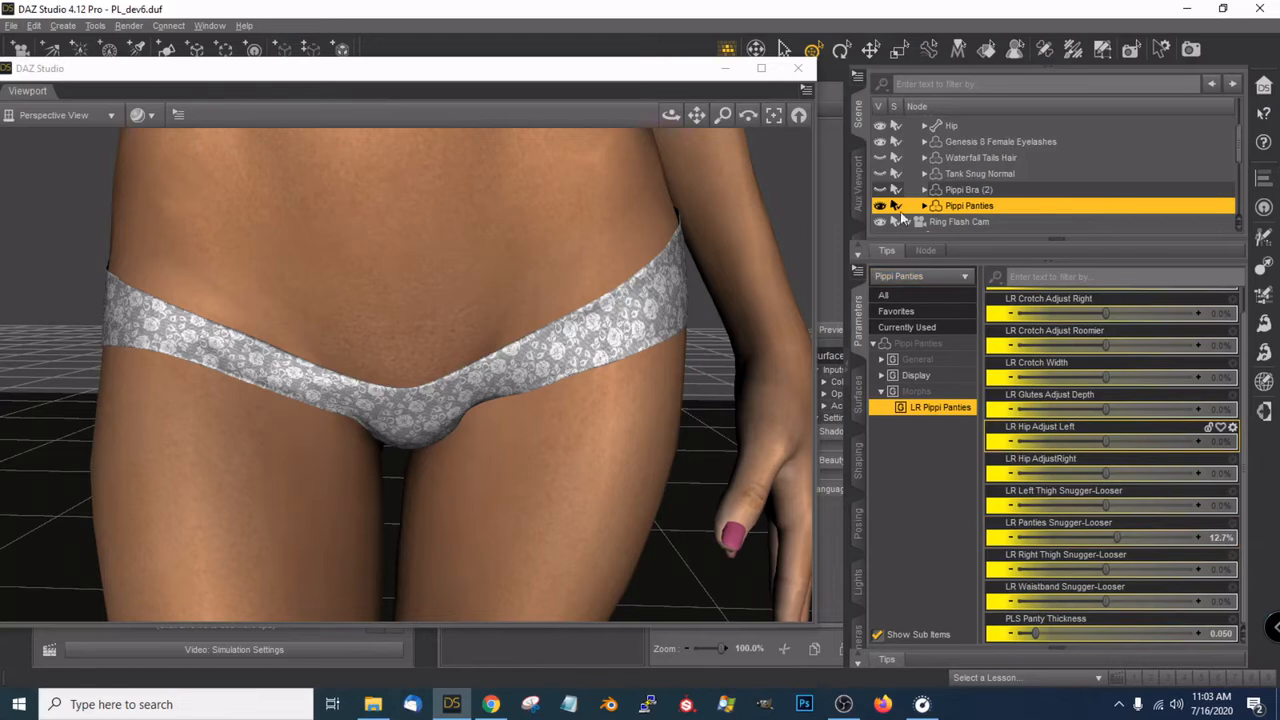
mouse_move(669, 118)
mouse_down()
mouse_move(630, 119)
mouse_move(672, 118)
mouse_up()
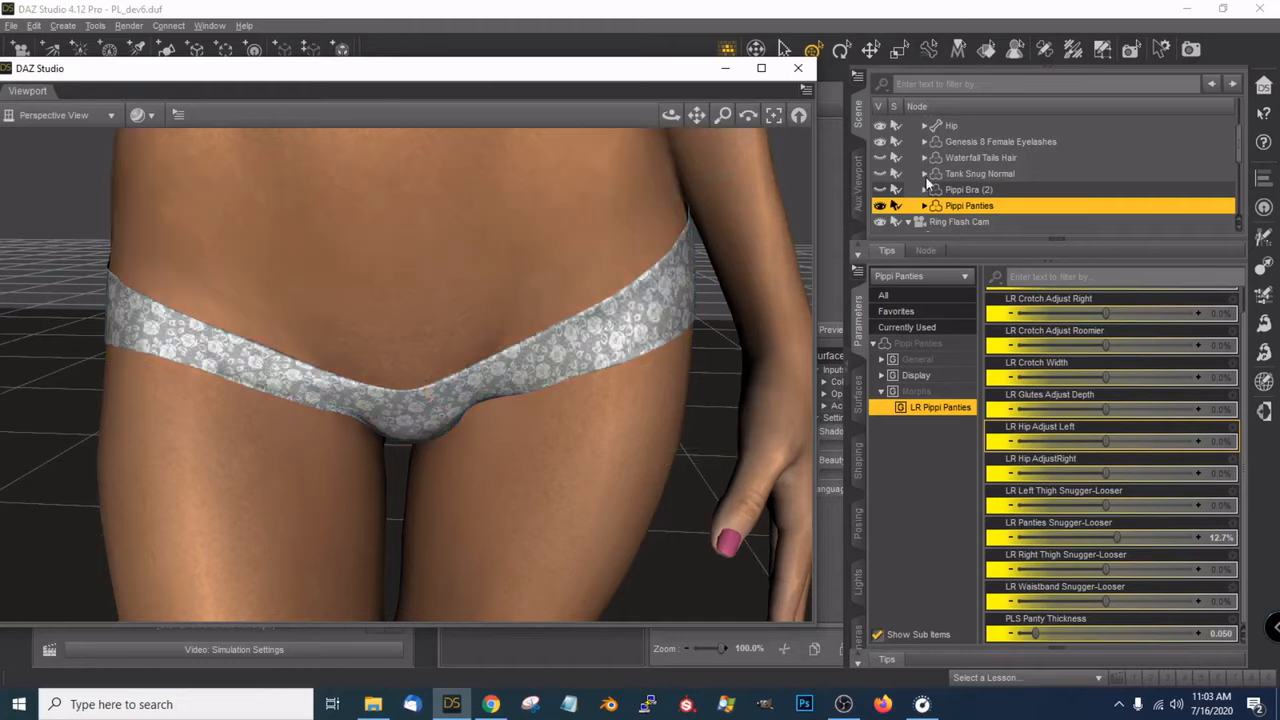
Set the Resolution Level of the Addie figure and its fitted items to High Resolution
scroll(977, 180, up, 2)
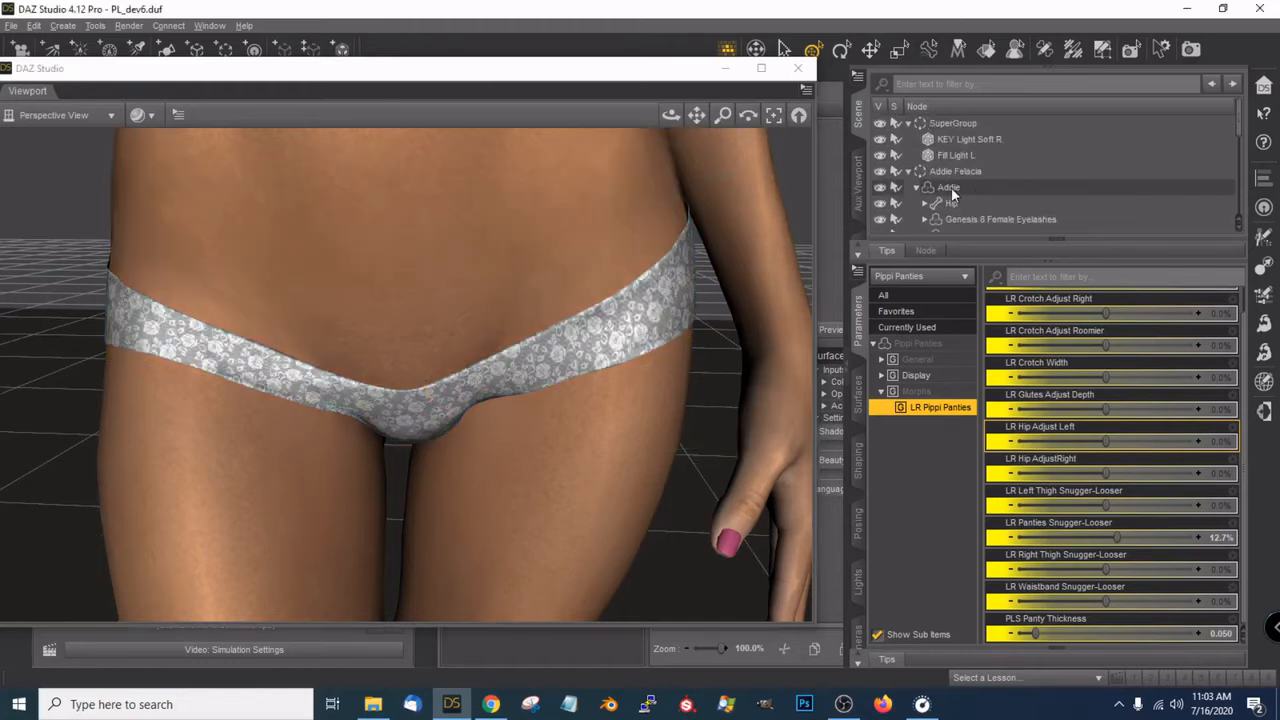
click(951, 189)
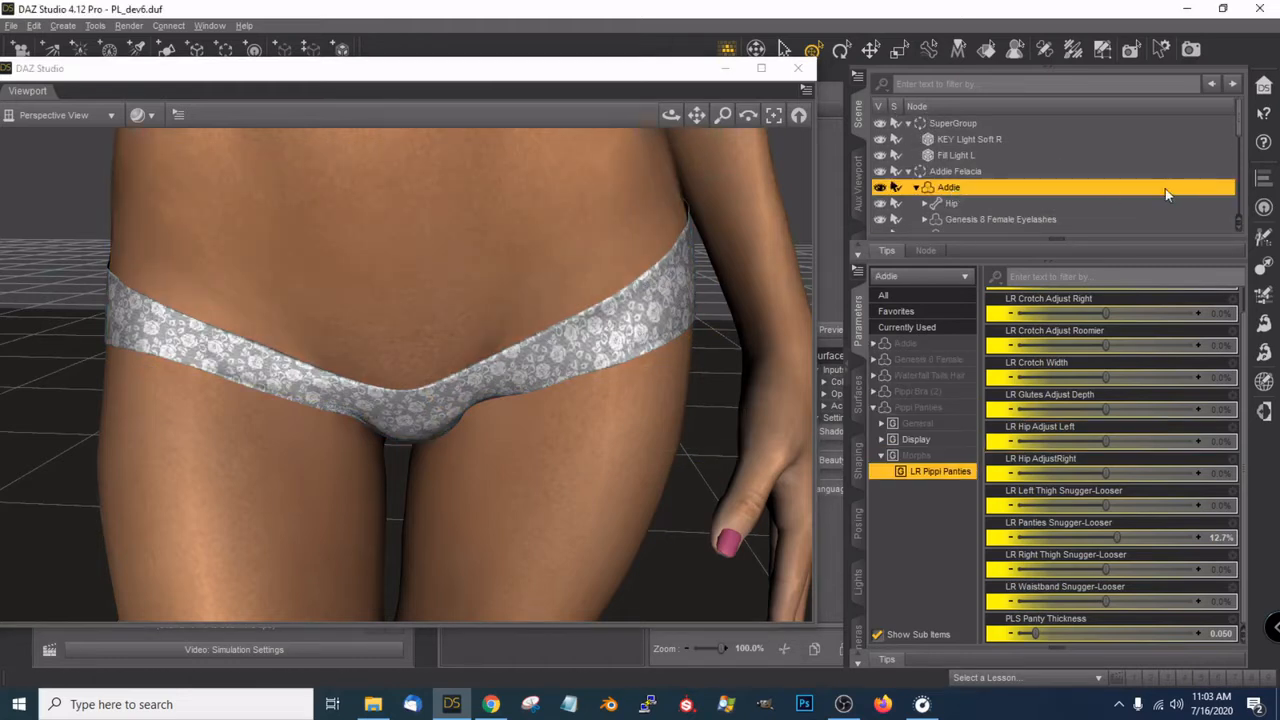
click(916, 299)
scroll(1158, 406, down, 6)
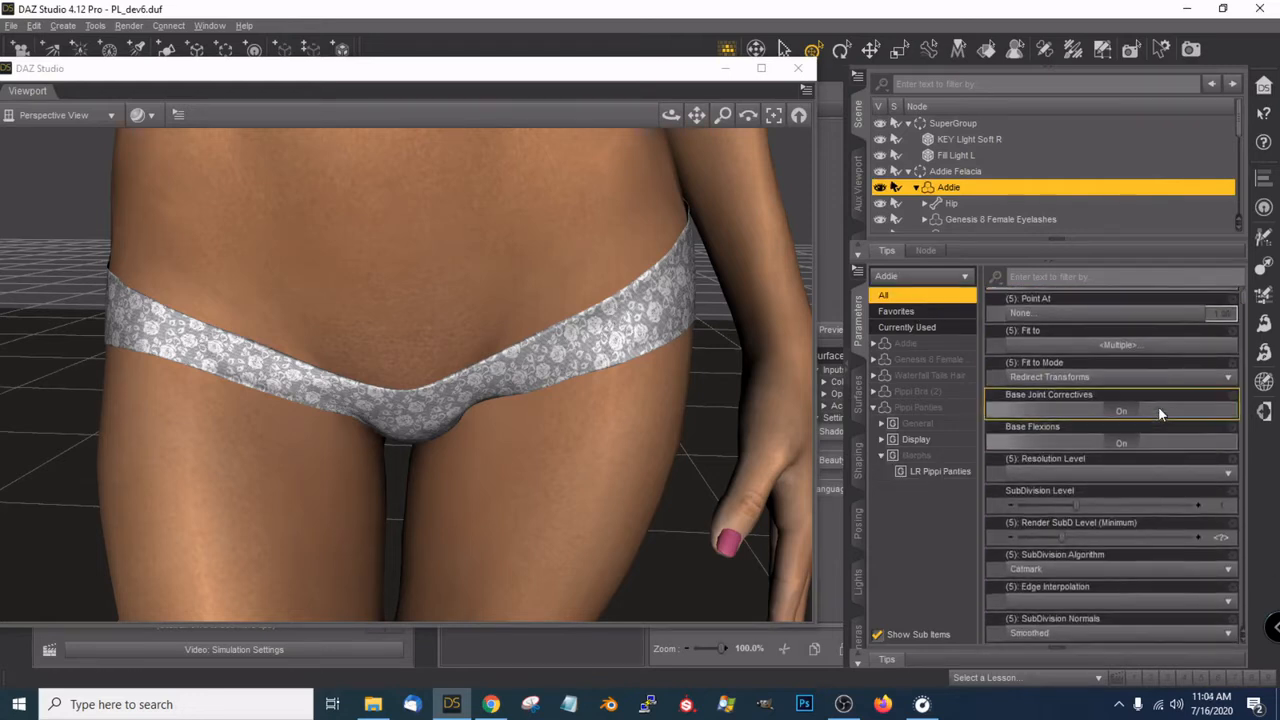
click(1131, 474)
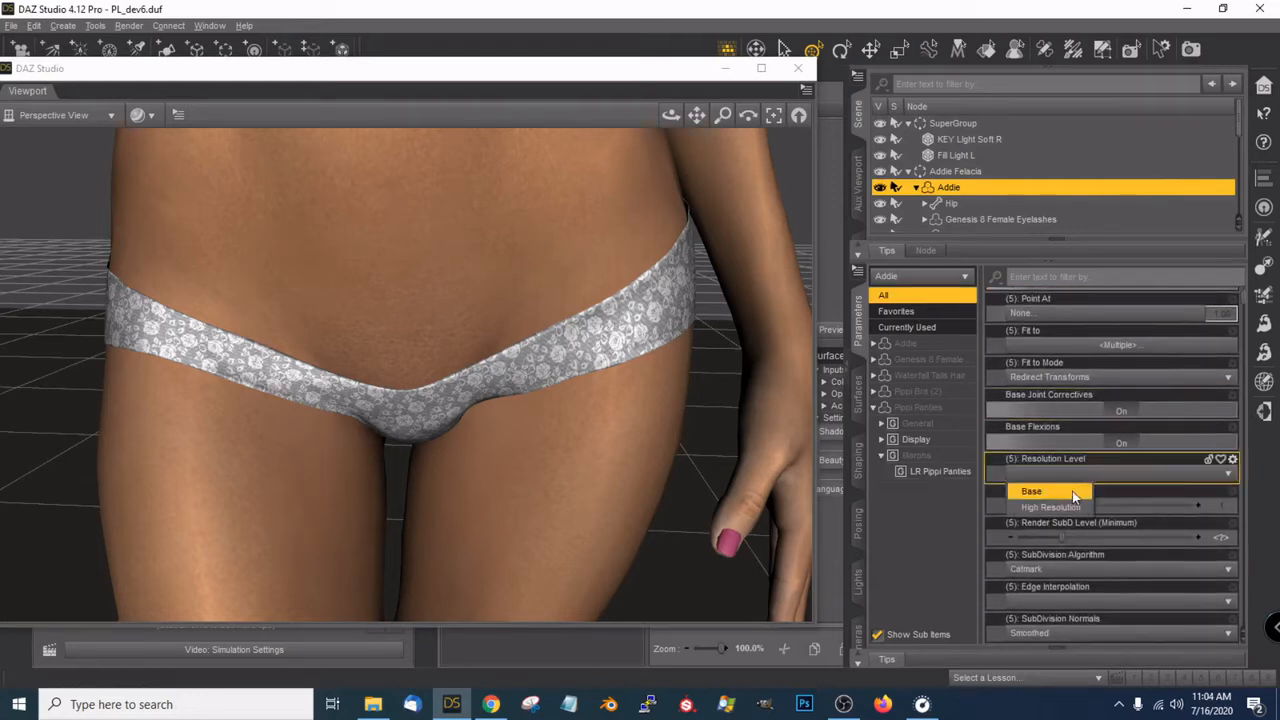
click(1052, 507)
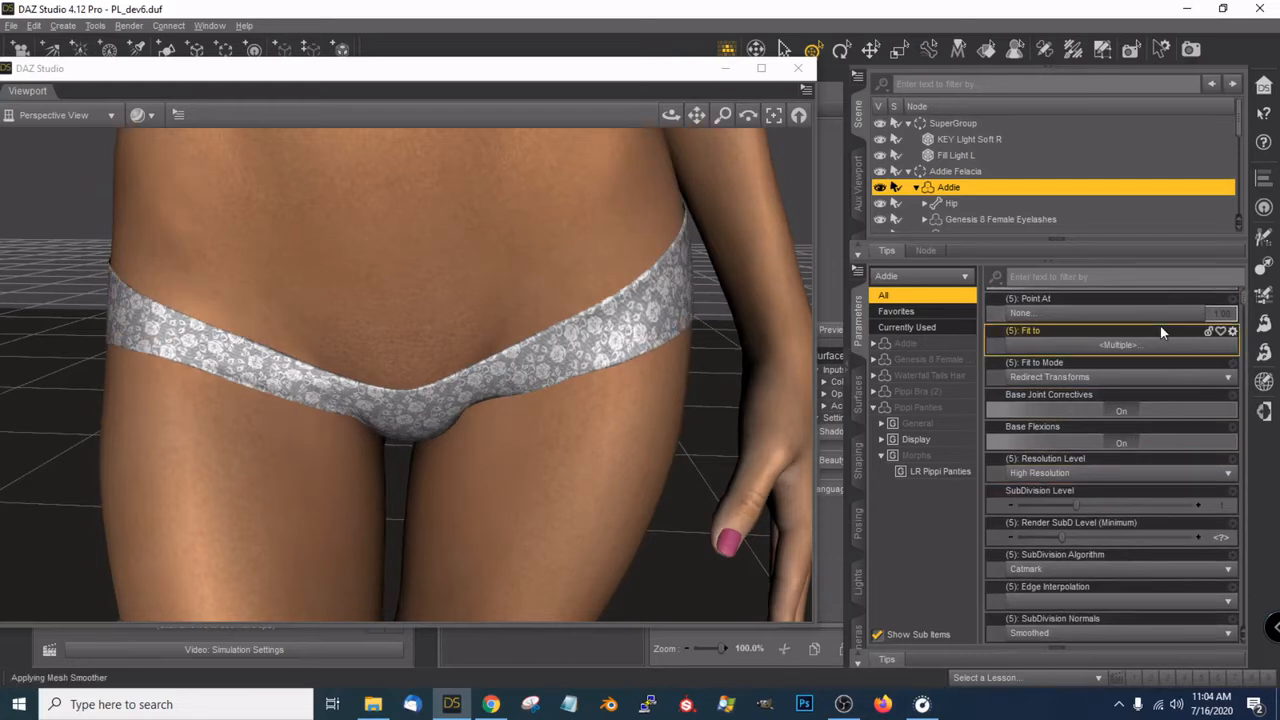
Examine the panties' edge and fabric up close around the figure's hip from the side
scroll(723, 246, down, 2)
scroll(723, 246, up, 3)
drag(697, 117, 497, 295)
drag(676, 119, 559, 329)
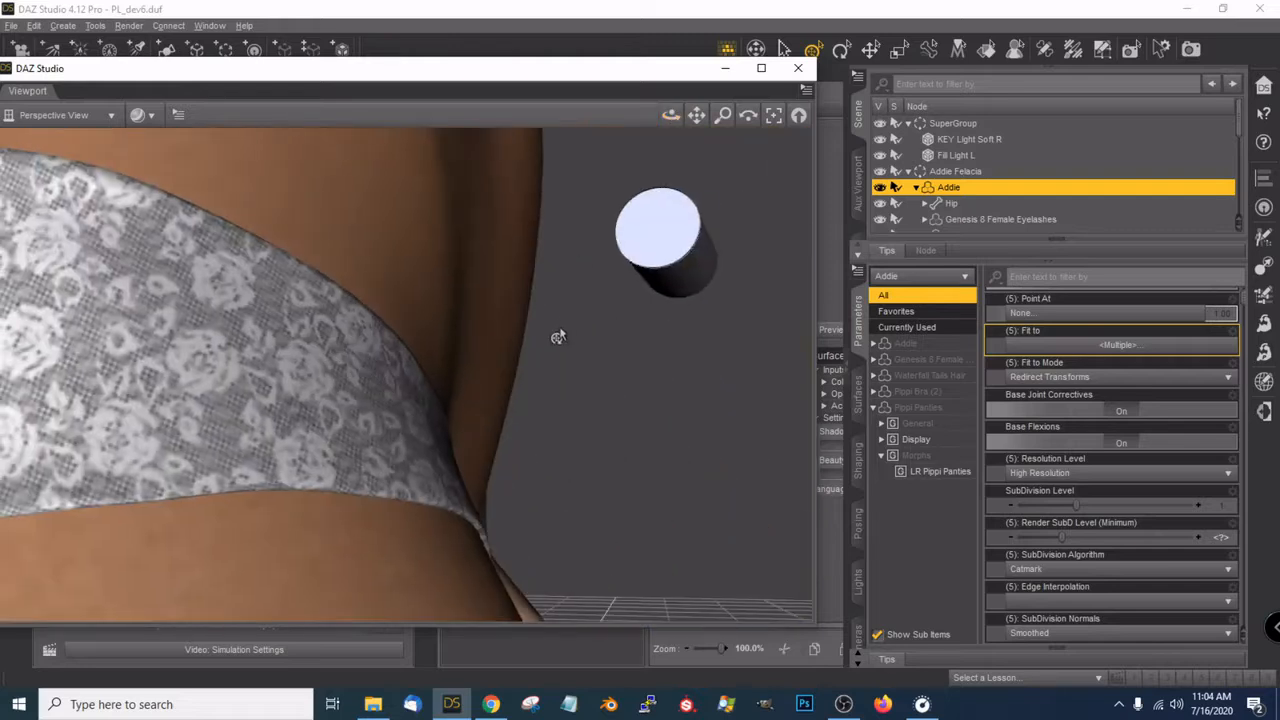
Examine the panties on the figure from the front and open the LR Pippi Panties morph group
scroll(559, 331, down, 4)
drag(666, 120, 420, 124)
drag(696, 118, 806, 48)
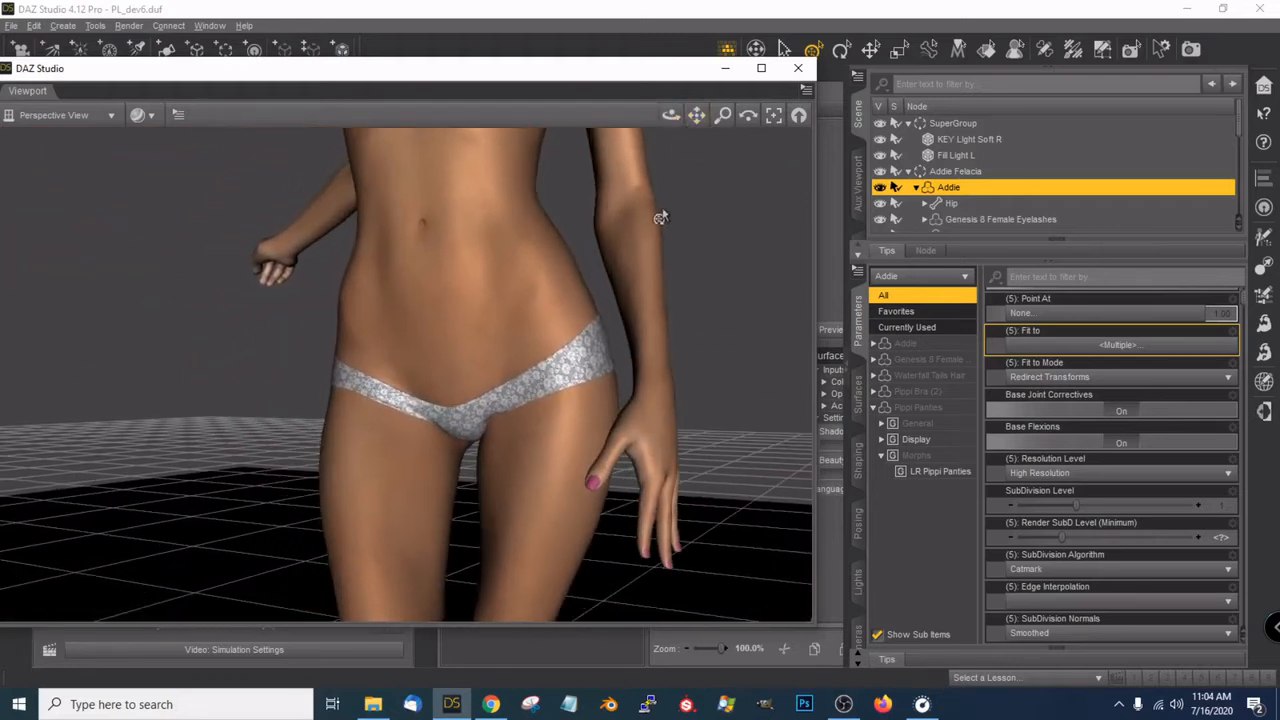
scroll(660, 217, up, 3)
mouse_move(696, 116)
mouse_down()
mouse_move(706, 106)
mouse_move(630, 100)
mouse_move(700, 134)
mouse_up()
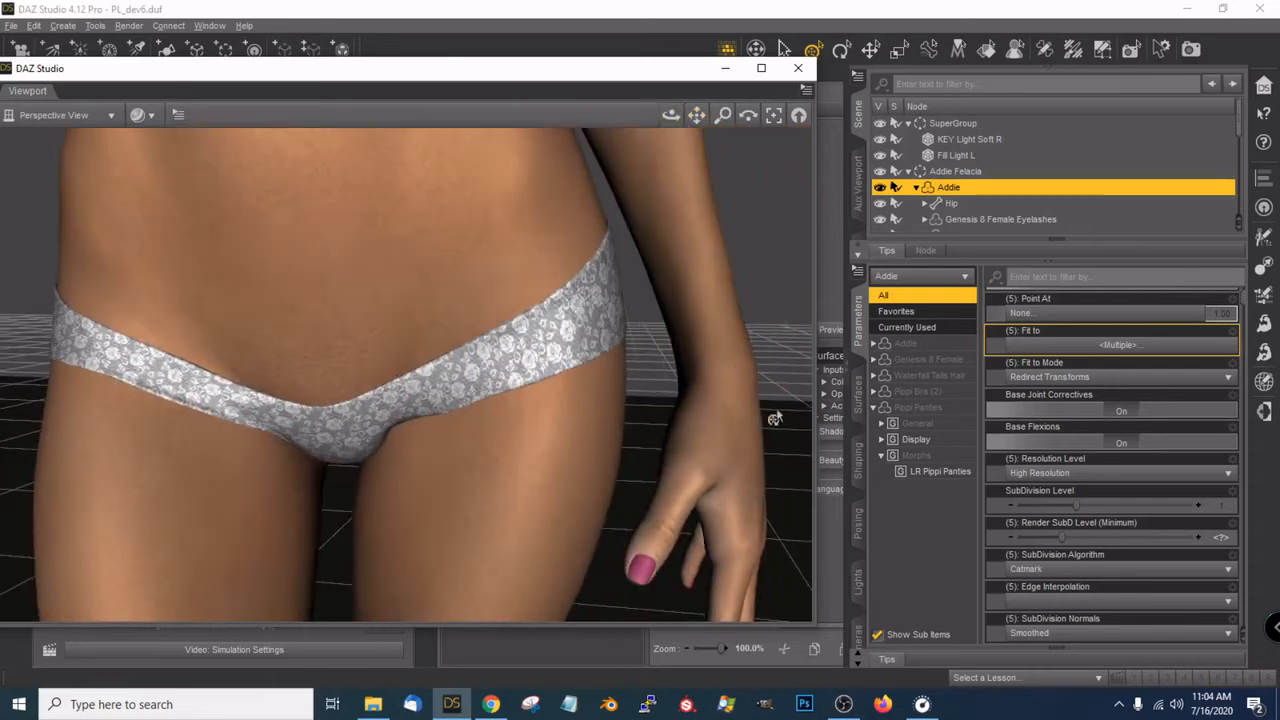
click(921, 474)
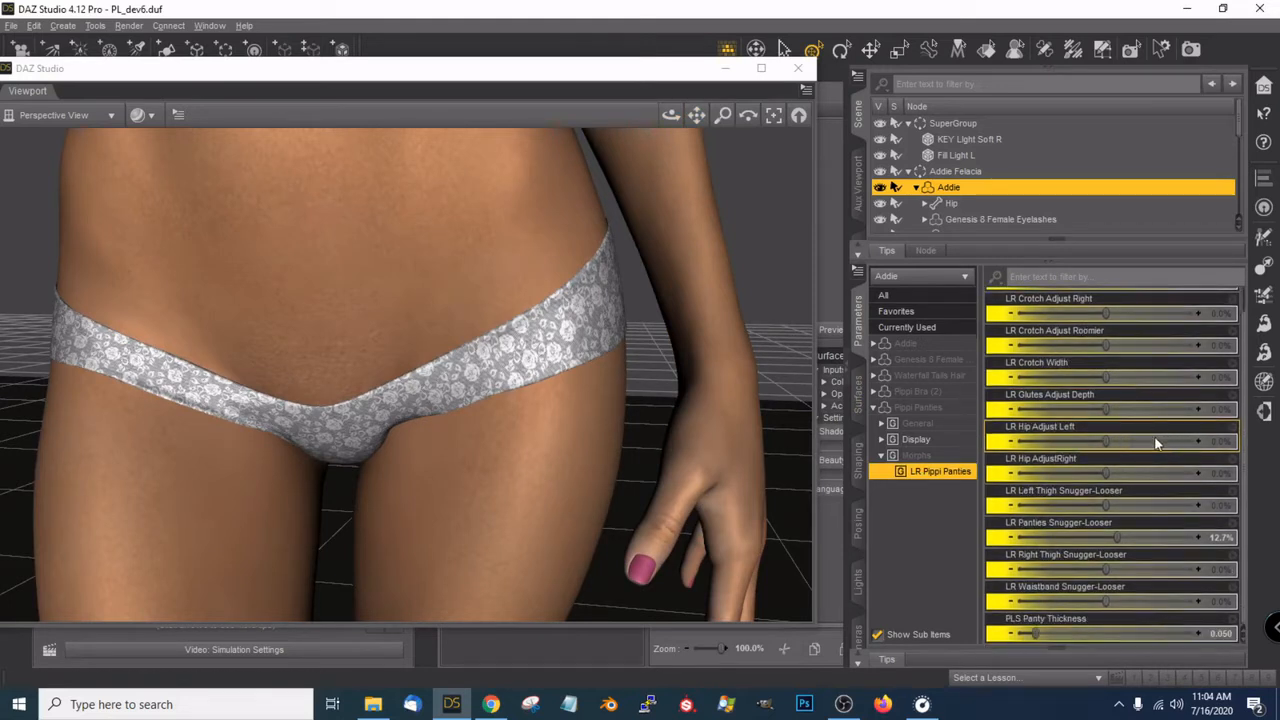
scroll(670, 446, down, 5)
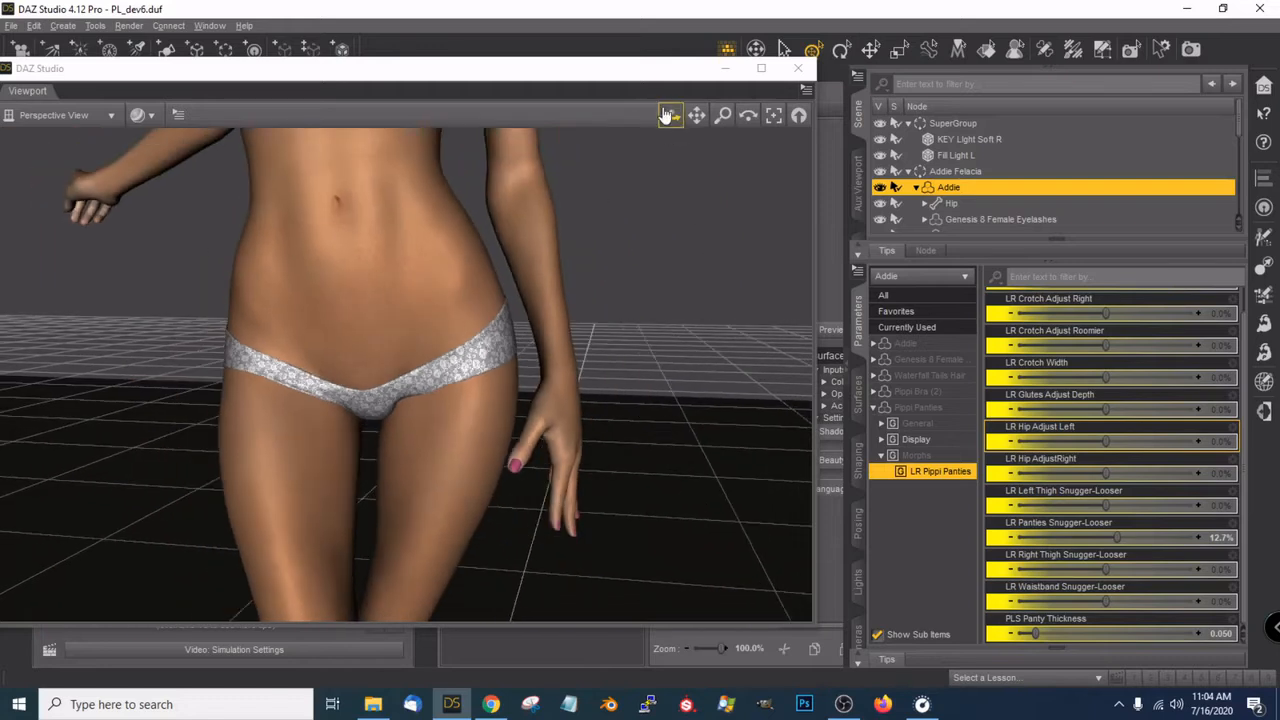
Inspect the panties' fit around the figure's hip and rear, from the side and from above
drag(672, 118, 556, 120)
scroll(676, 248, up, 3)
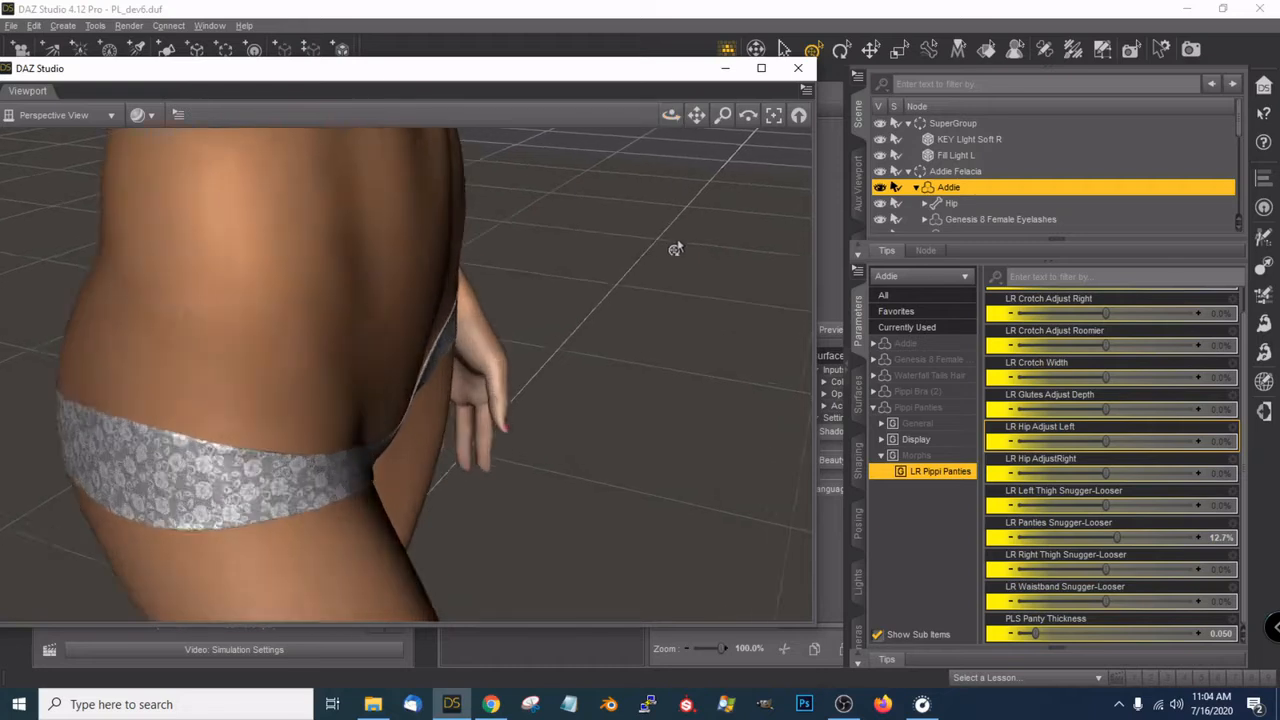
scroll(676, 248, up, 2)
scroll(677, 203, down, 4)
drag(675, 141, 676, 150)
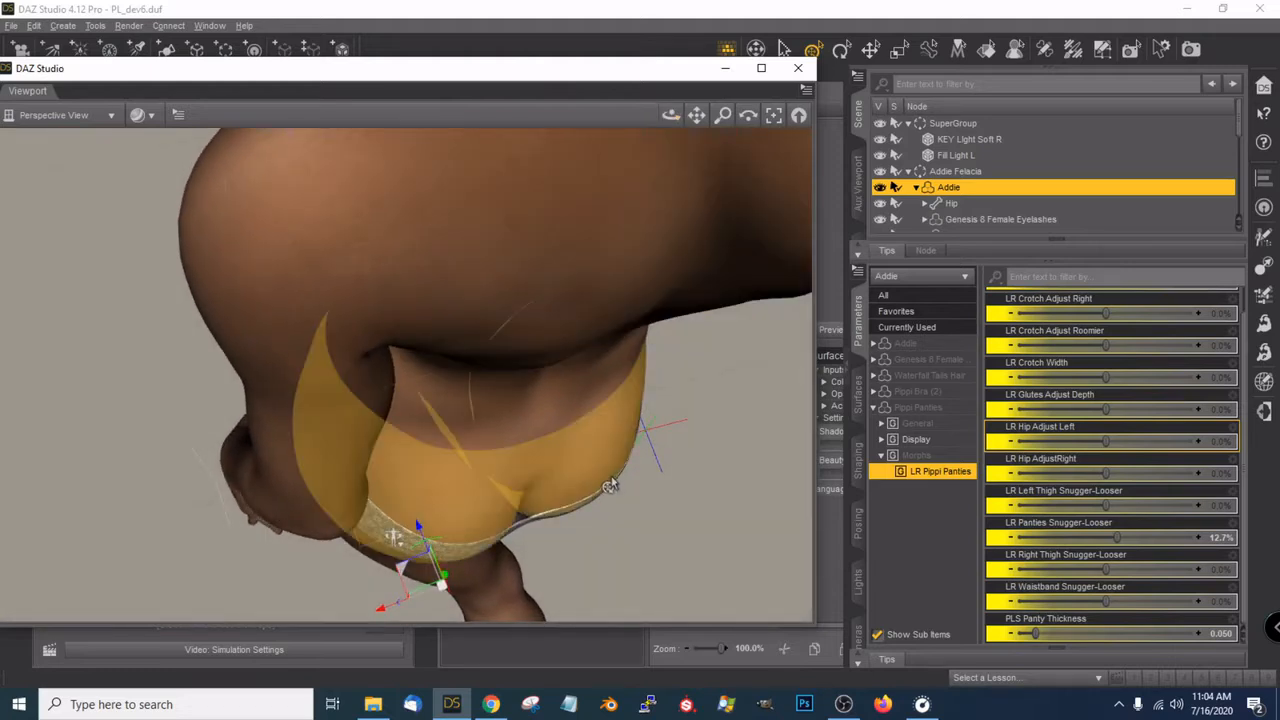
scroll(611, 483, up, 5)
scroll(609, 463, down, 4)
drag(697, 117, 699, 118)
scroll(463, 403, up, 2)
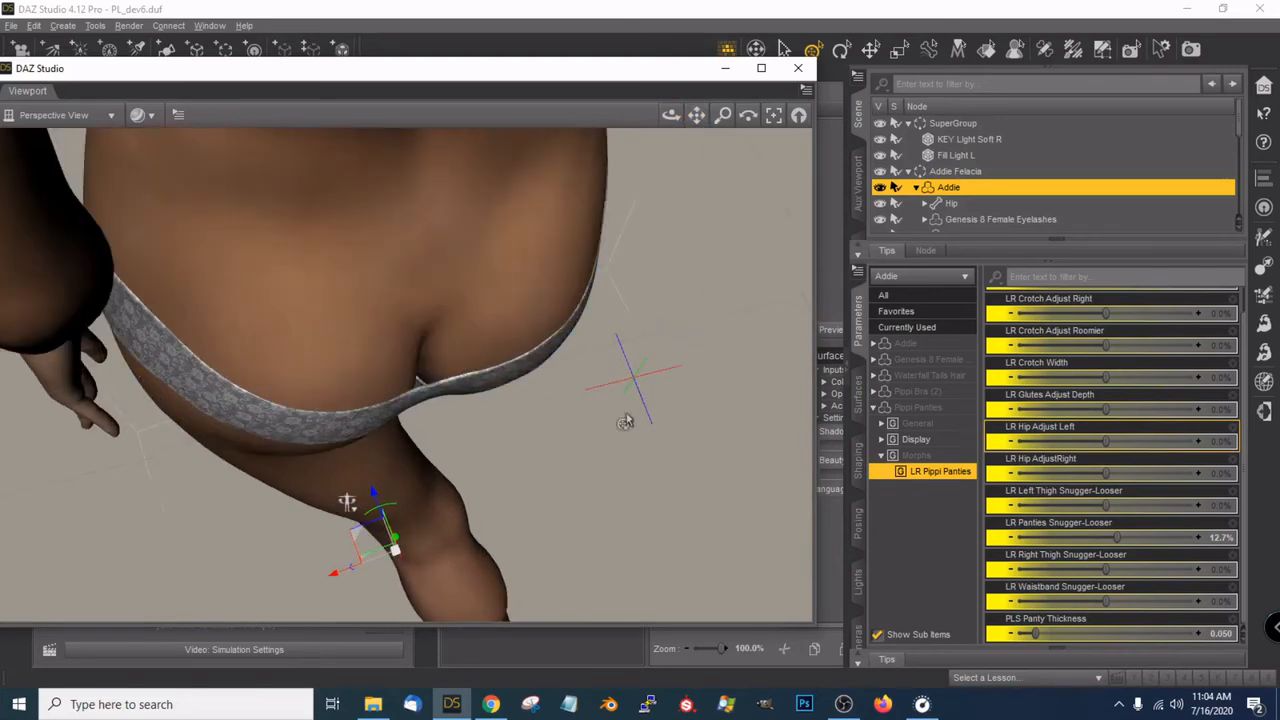
scroll(747, 284, down, 3)
Check the panties' fit from the front, both up close and from further away
drag(671, 117, 666, 88)
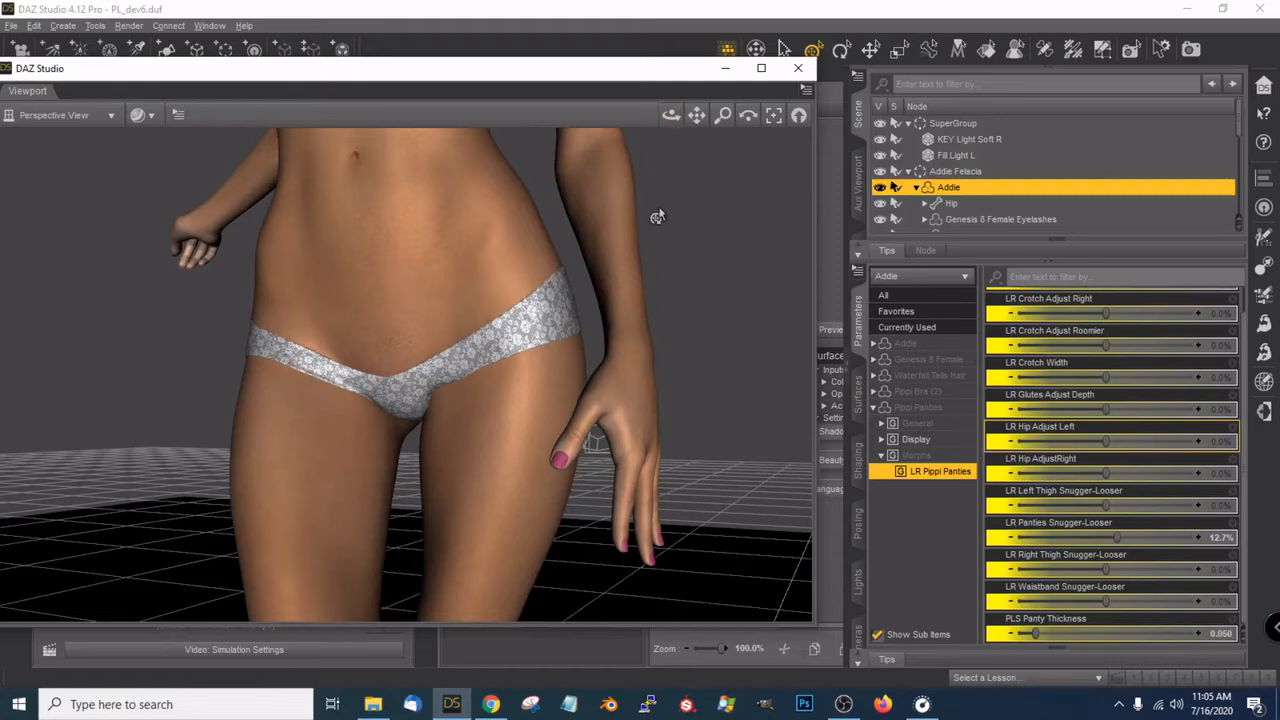
scroll(655, 215, up, 2)
scroll(652, 218, up, 2)
mouse_move(697, 115)
mouse_down()
mouse_move(590, 138)
mouse_move(790, 130)
mouse_move(685, 128)
mouse_move(671, 116)
mouse_move(709, 120)
mouse_up()
scroll(665, 250, down, 5)
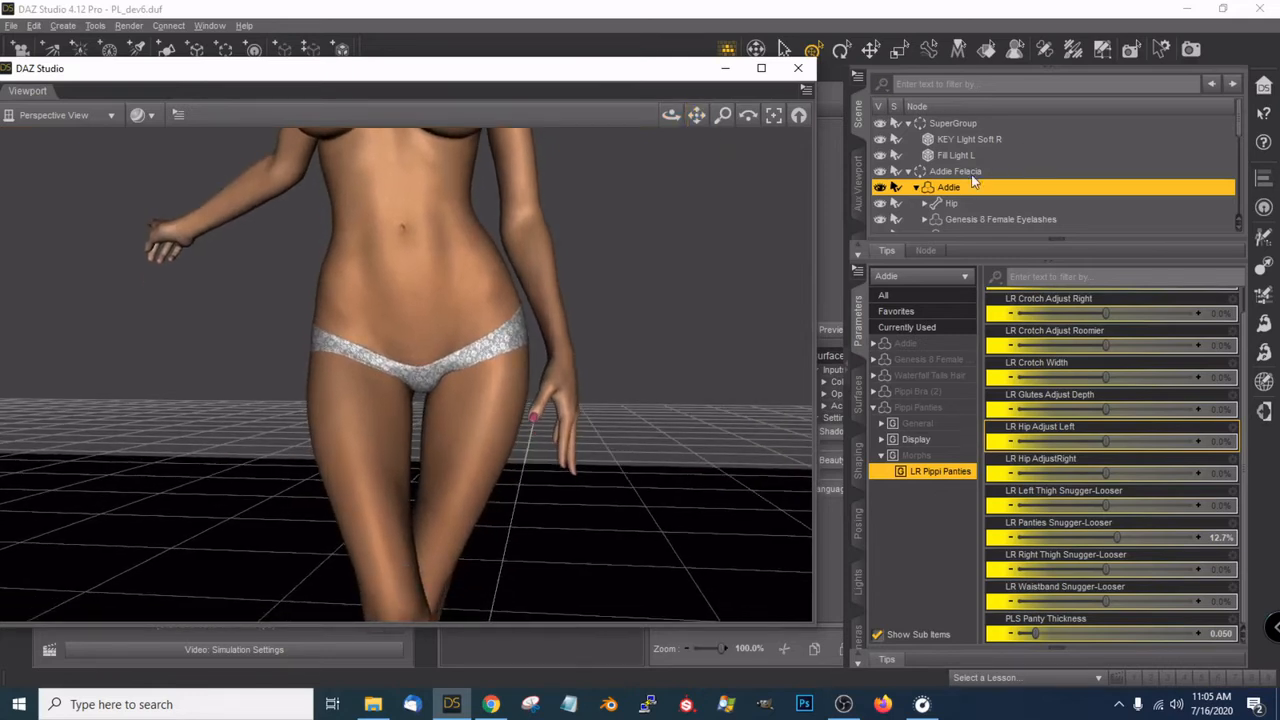
Make the Pippi Bra (2) visible on the figure and frame the upper body from the front
scroll(975, 186, down, 2)
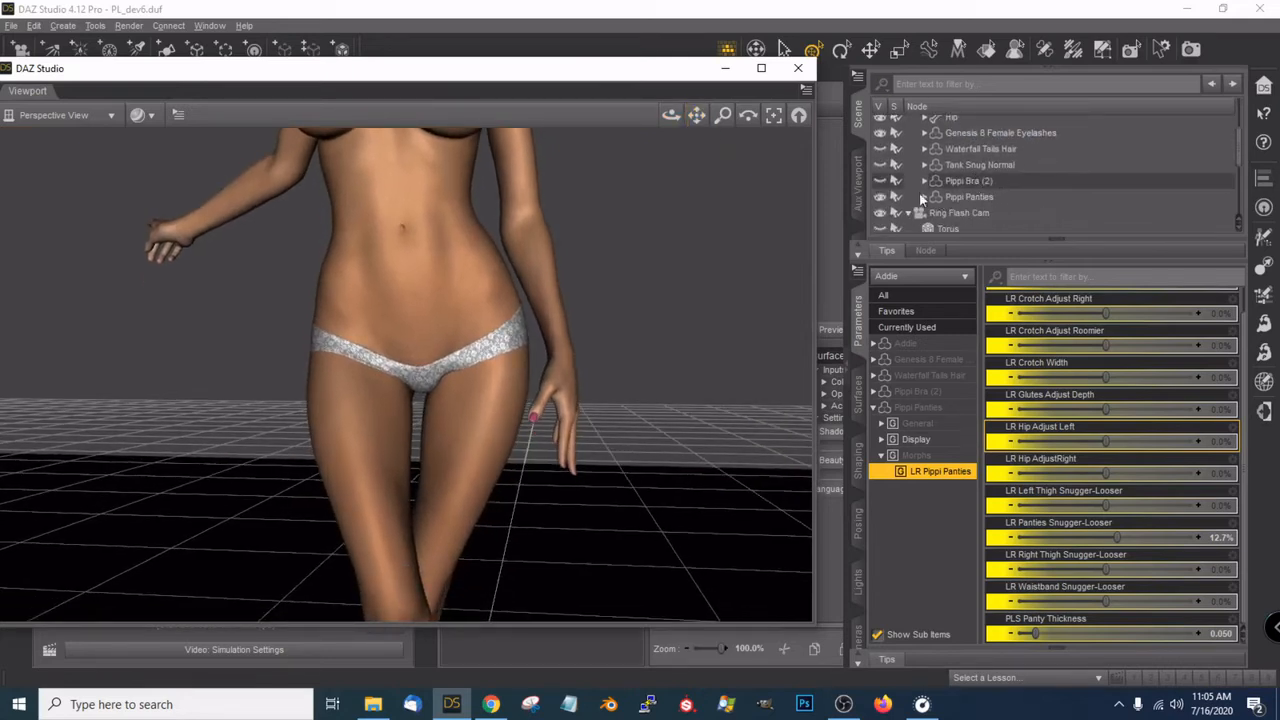
click(880, 181)
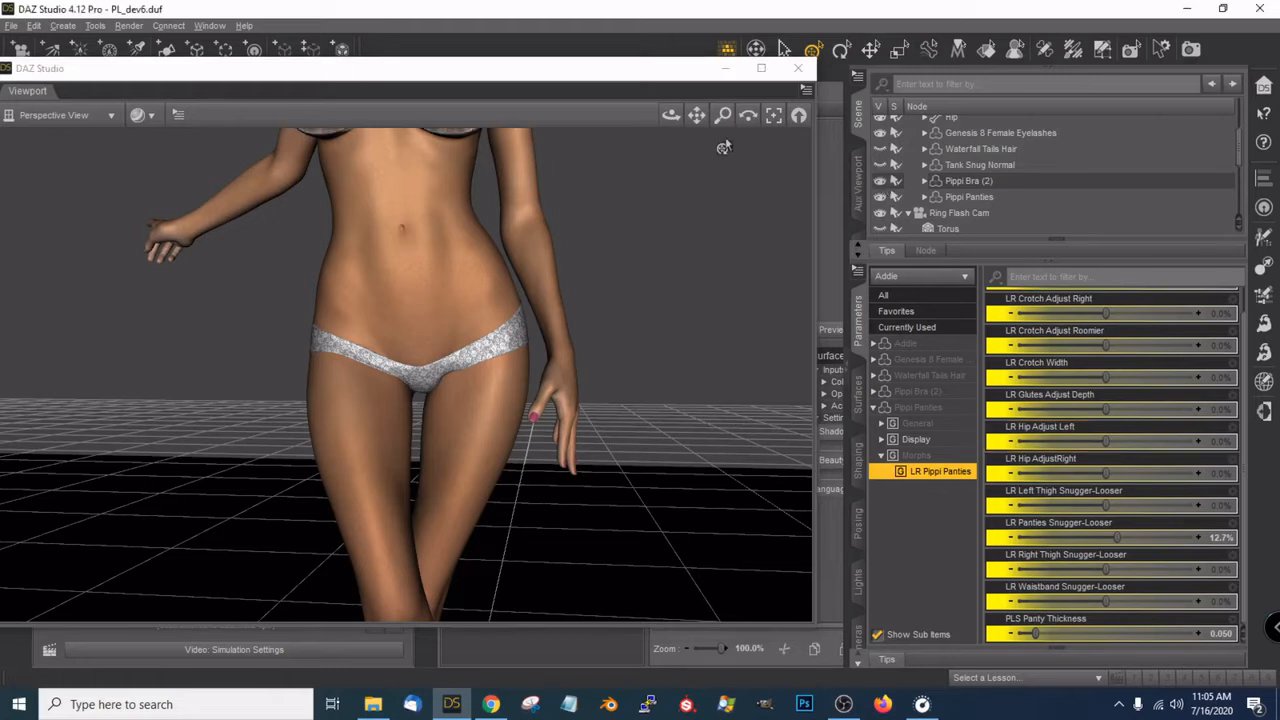
drag(697, 117, 693, 194)
drag(694, 118, 694, 166)
drag(669, 121, 696, 150)
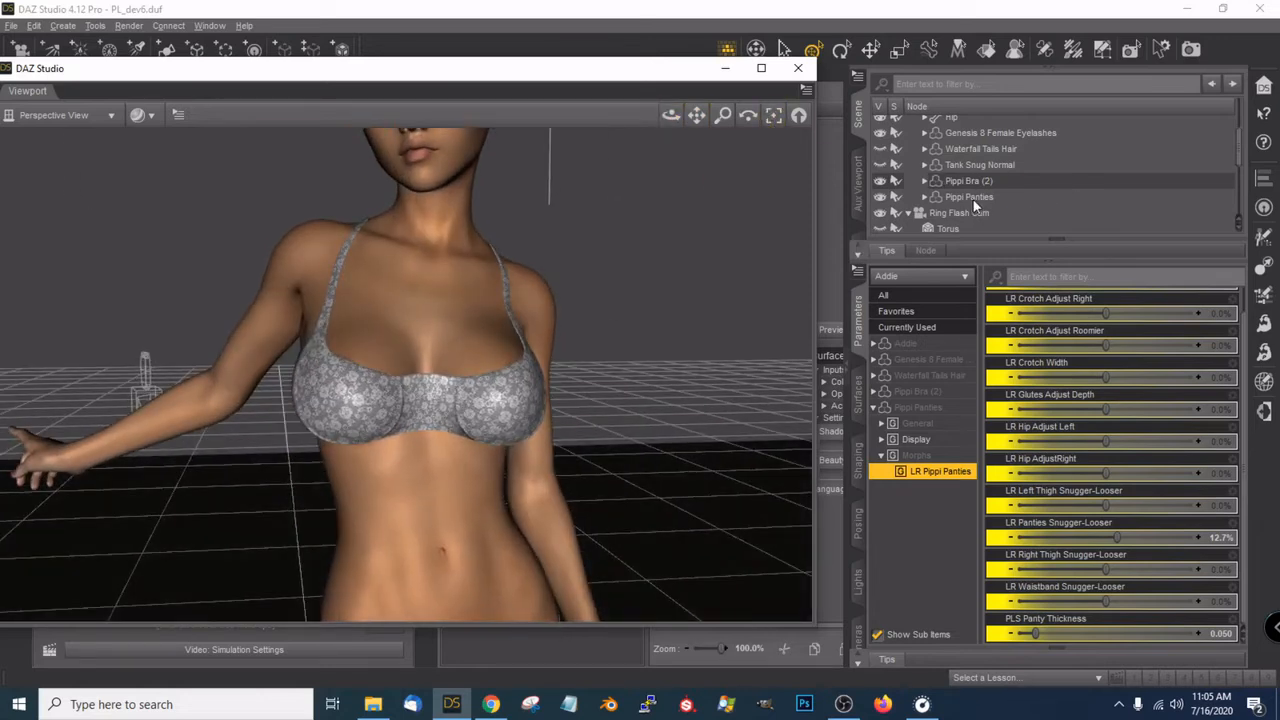
Select the Pippi Bra (2), show its Morphs parameters and check the bra's fit at an angle
scroll(973, 198, down, 4)
scroll(973, 199, up, 4)
scroll(973, 199, up, 1)
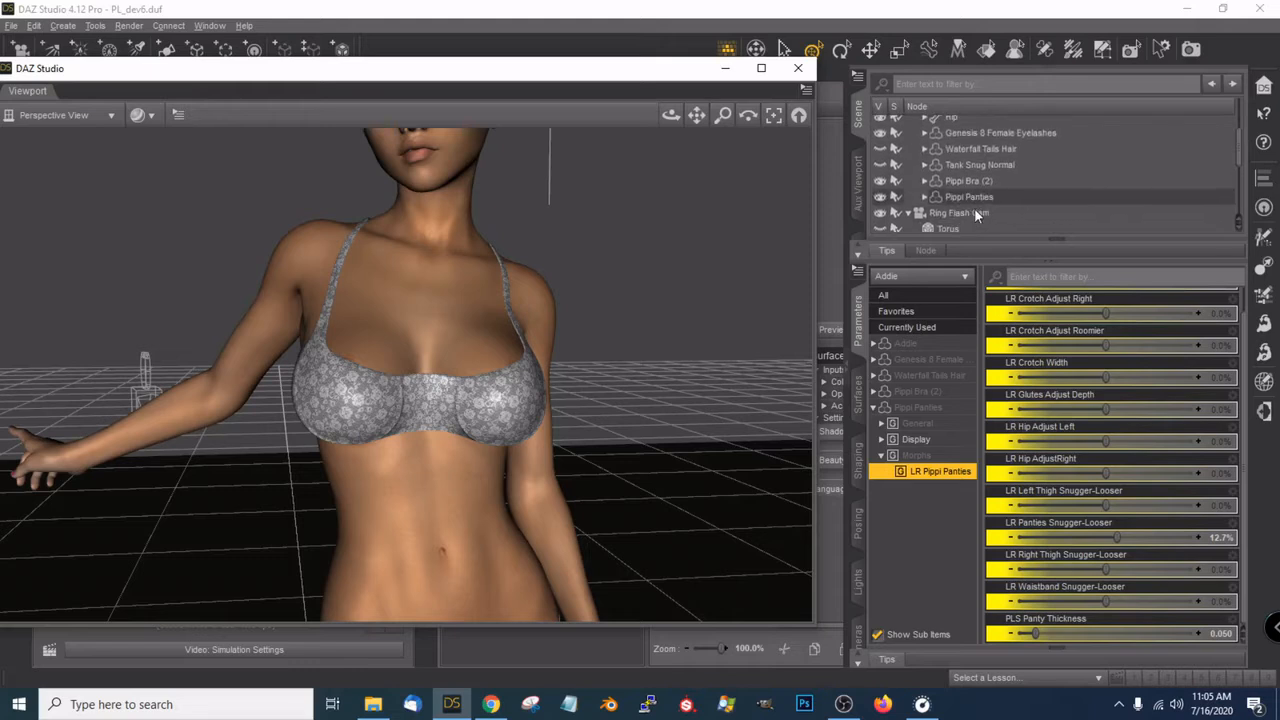
click(974, 183)
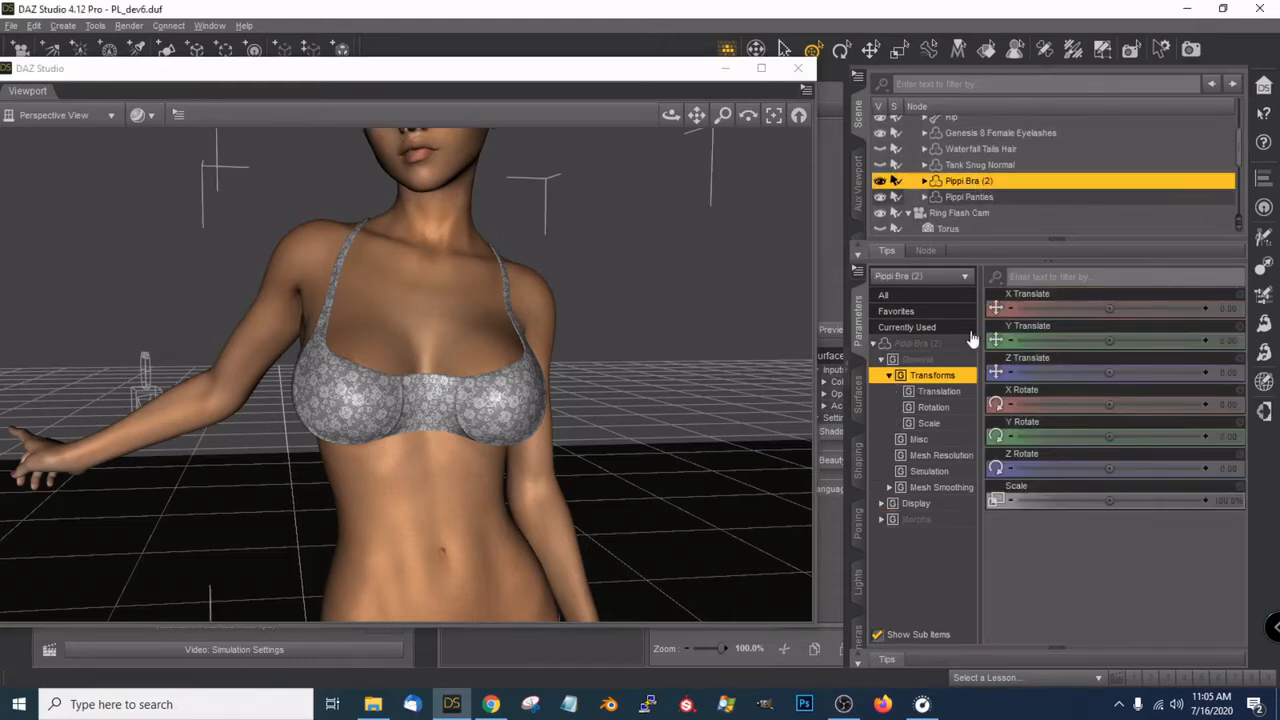
click(932, 520)
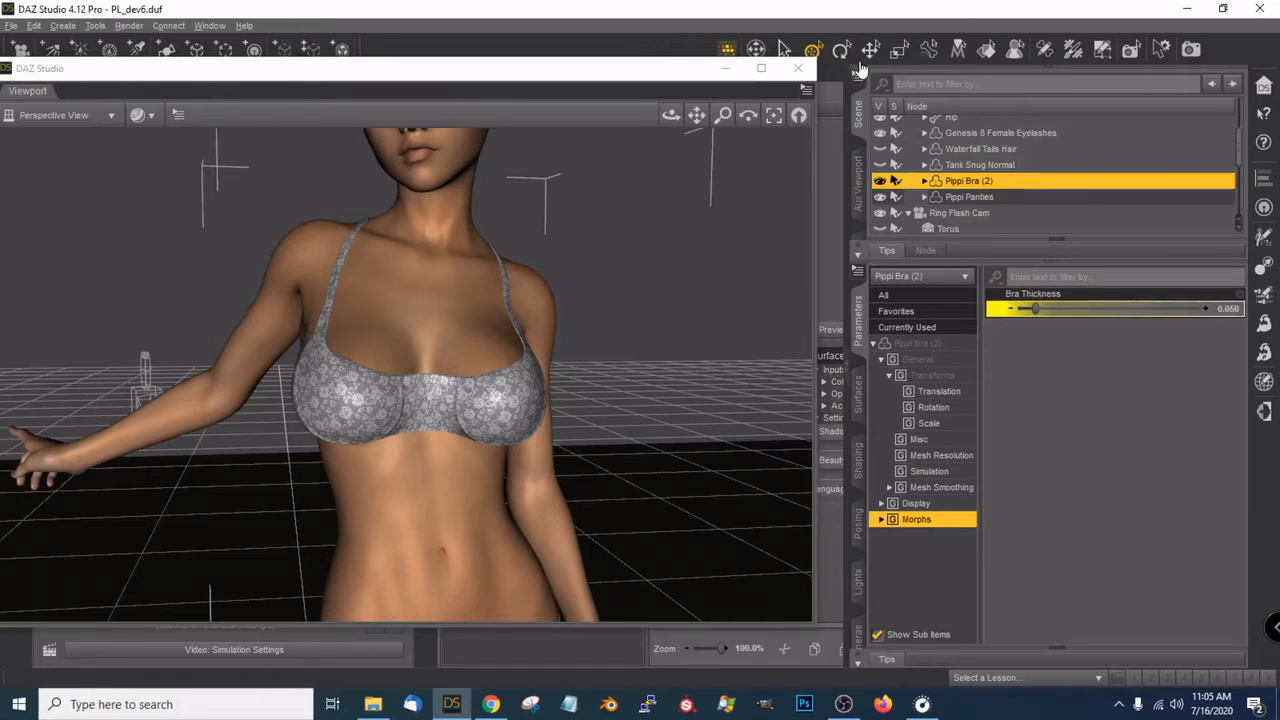
drag(670, 118, 630, 118)
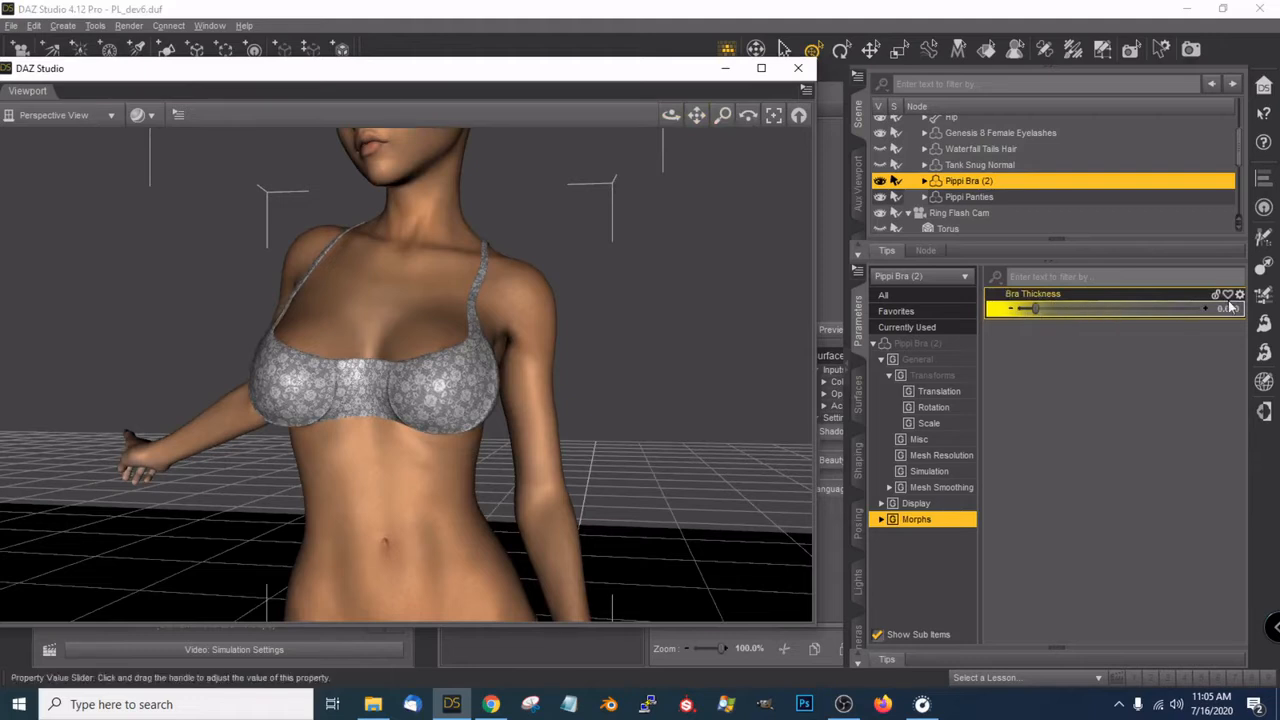
drag(714, 316, 725, 300)
drag(701, 115, 679, 207)
Hide the Pippi Panties, then run the dForce simulation on the bra and cancel it during stabilization
drag(521, 70, 508, 190)
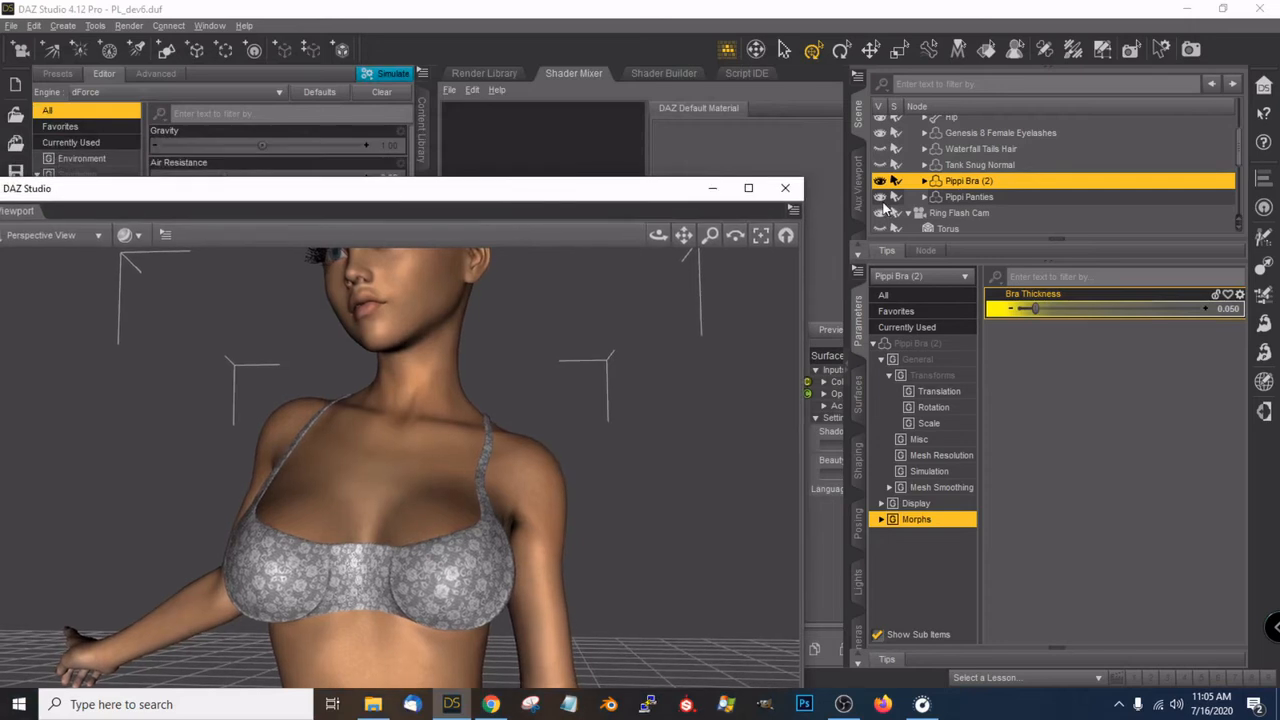
click(884, 204)
scroll(677, 372, down, 5)
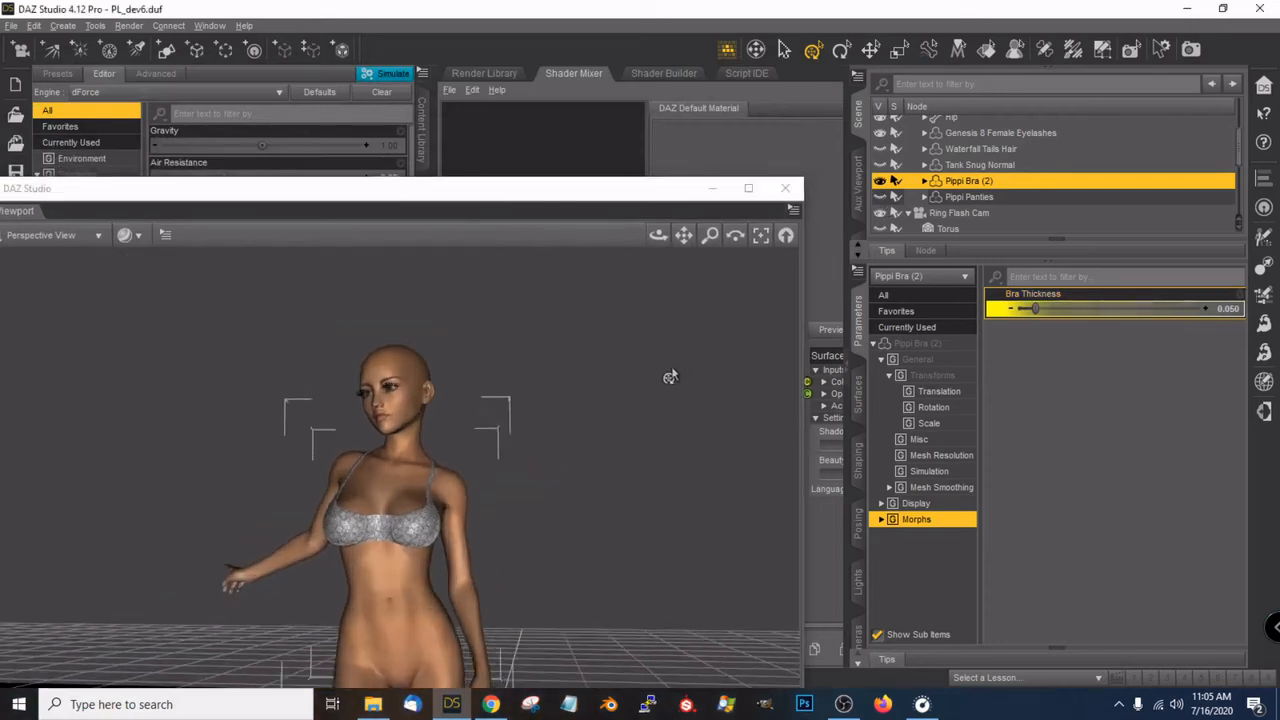
scroll(671, 374, up, 5)
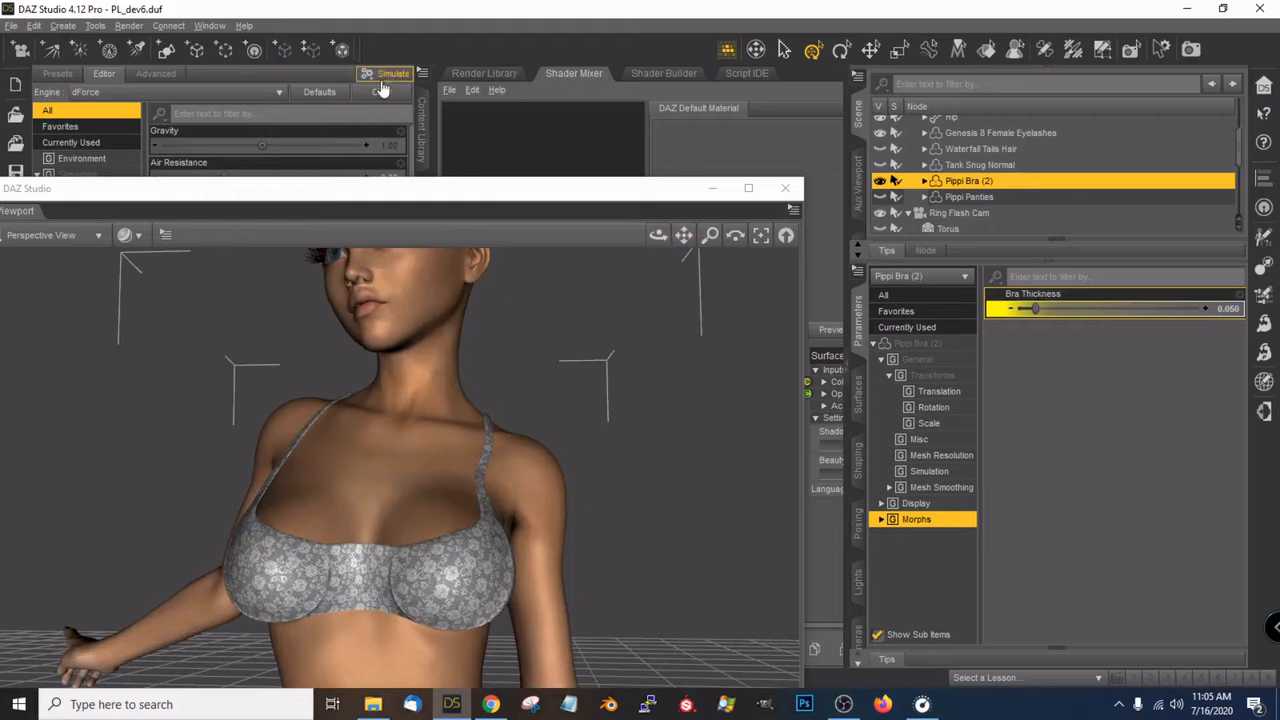
click(388, 76)
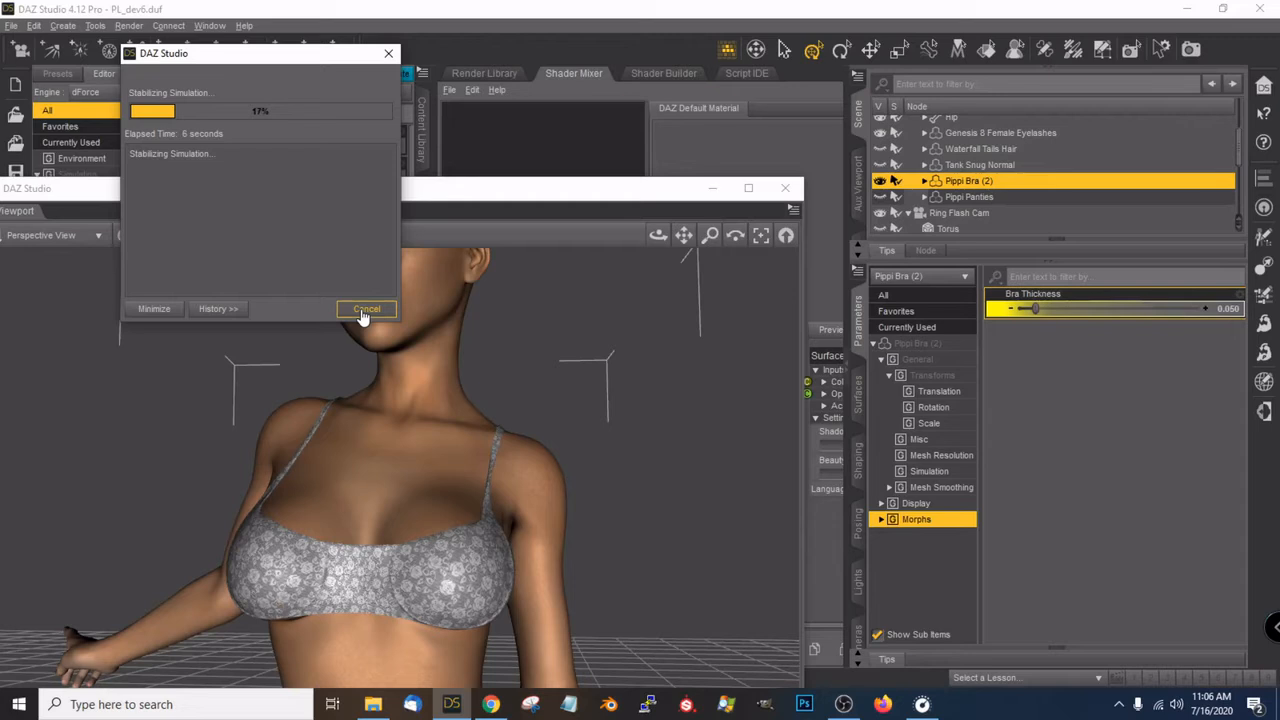
click(365, 310)
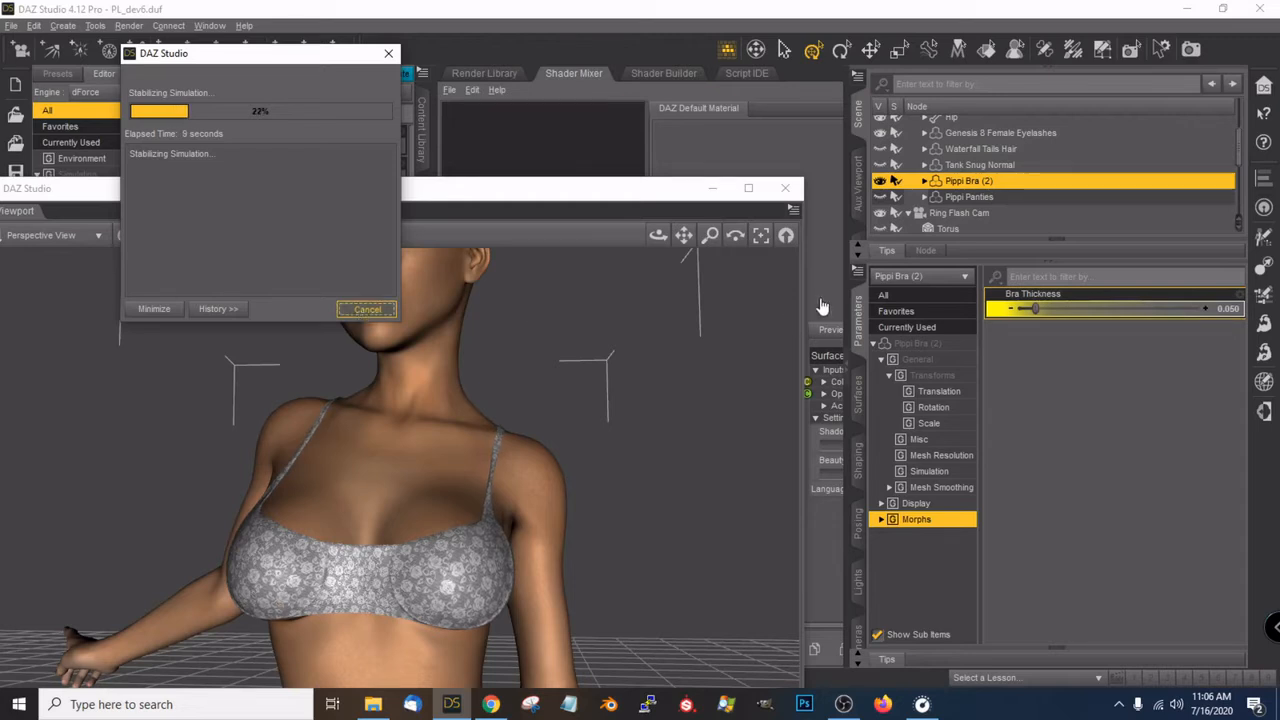
Examine how the simulated Pippi Bra fits the figure from the front, side and back
drag(656, 240, 690, 360)
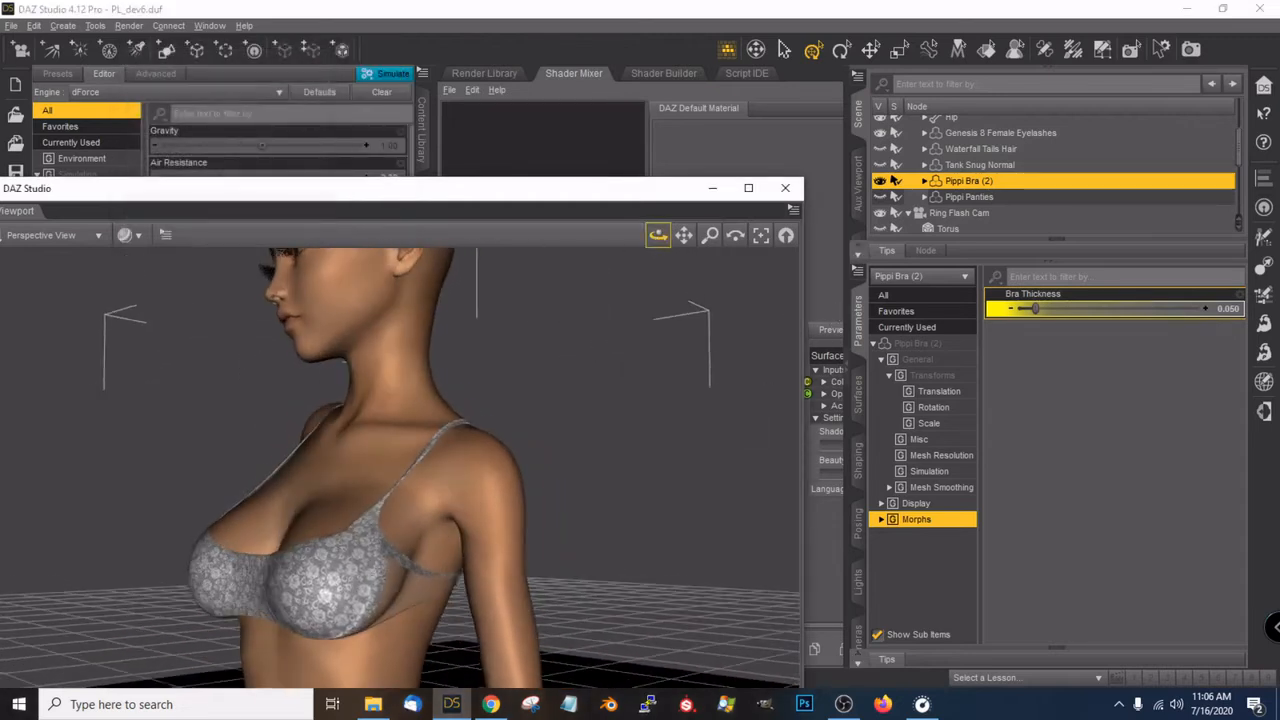
drag(591, 191, 591, 107)
drag(658, 151, 560, 151)
scroll(683, 311, up, 4)
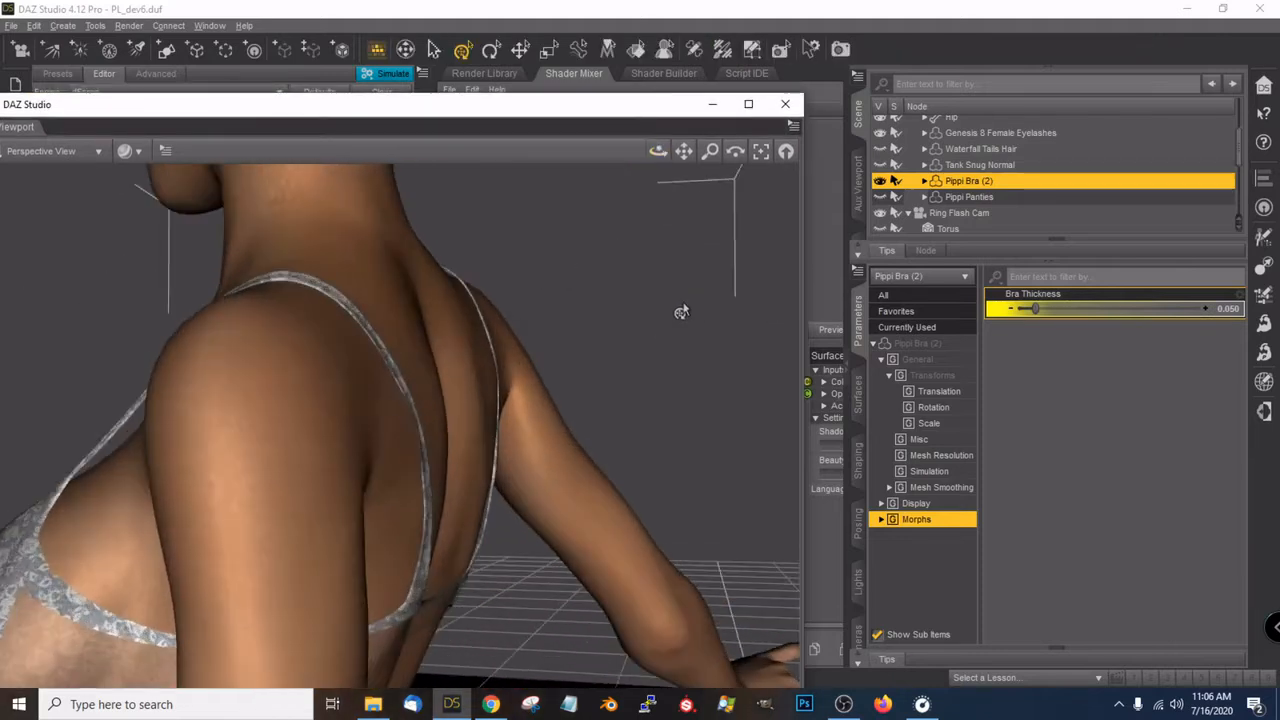
drag(686, 151, 730, 188)
scroll(626, 338, down, 3)
mouse_move(658, 151)
mouse_down()
mouse_move(585, 130)
mouse_move(545, 135)
mouse_move(660, 160)
mouse_up()
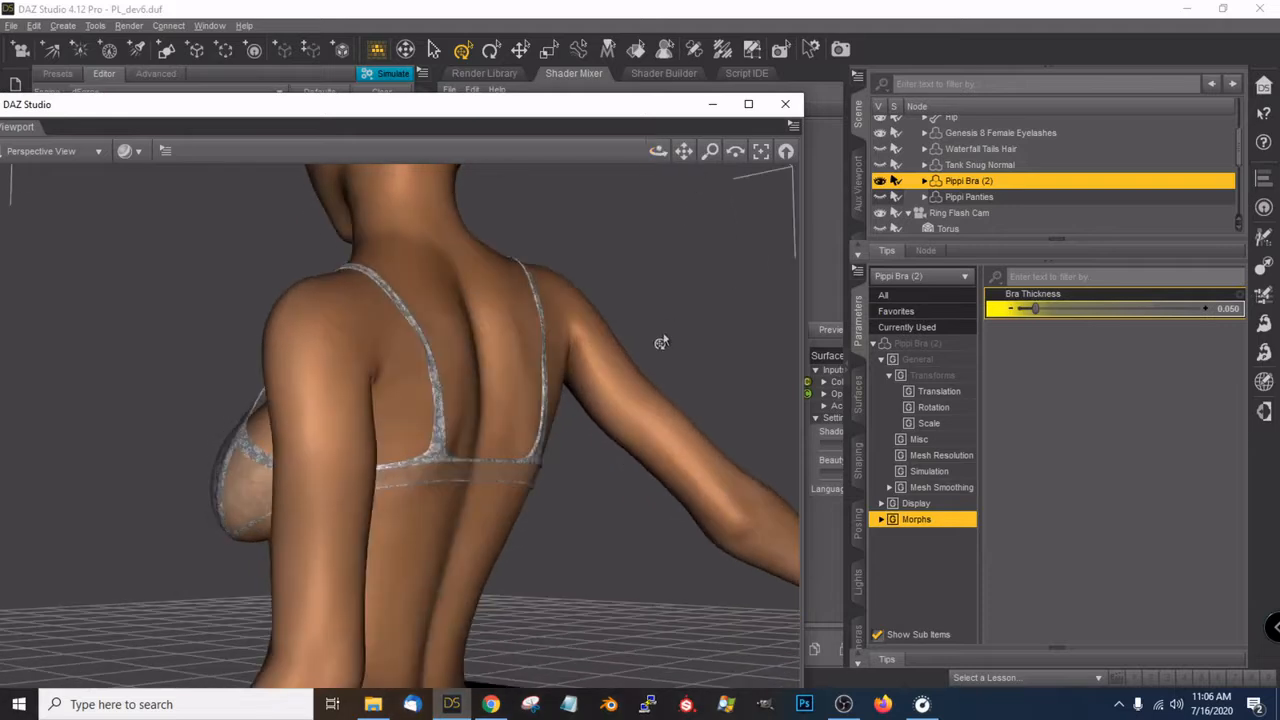
drag(659, 160, 659, 160)
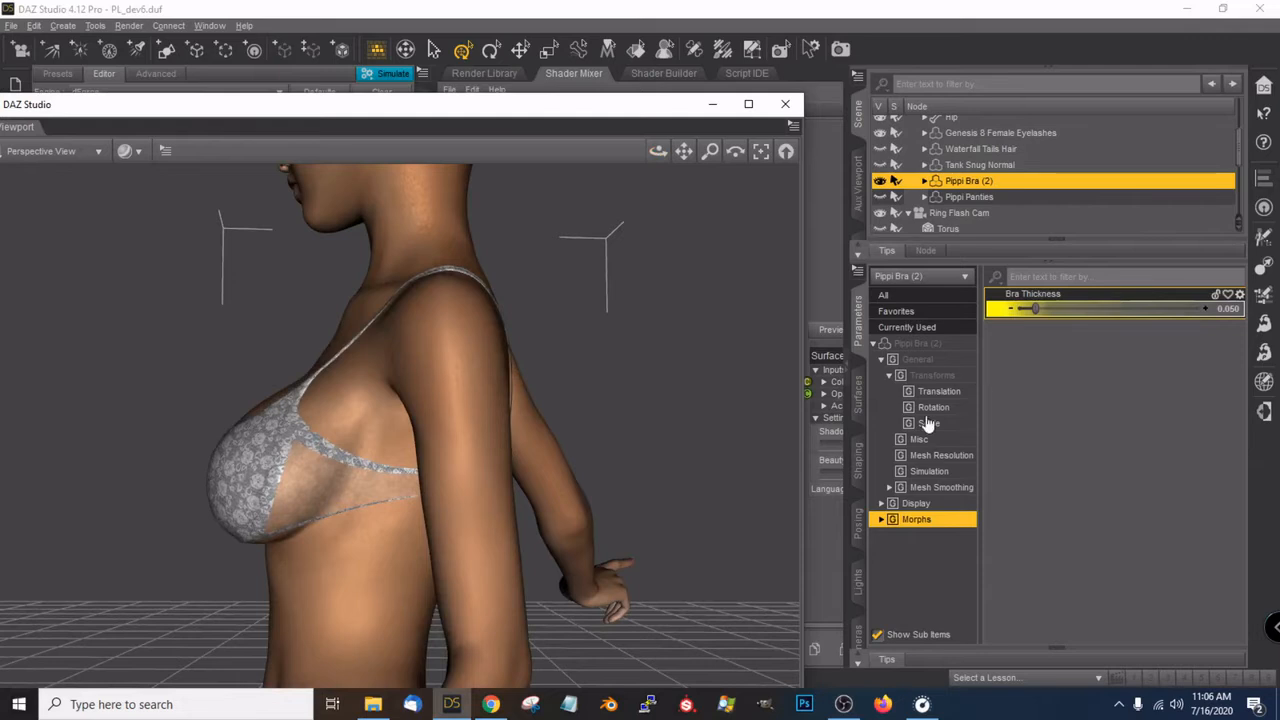
Show the simulation structure settings of the Pippi Bra's Sides surface
click(857, 400)
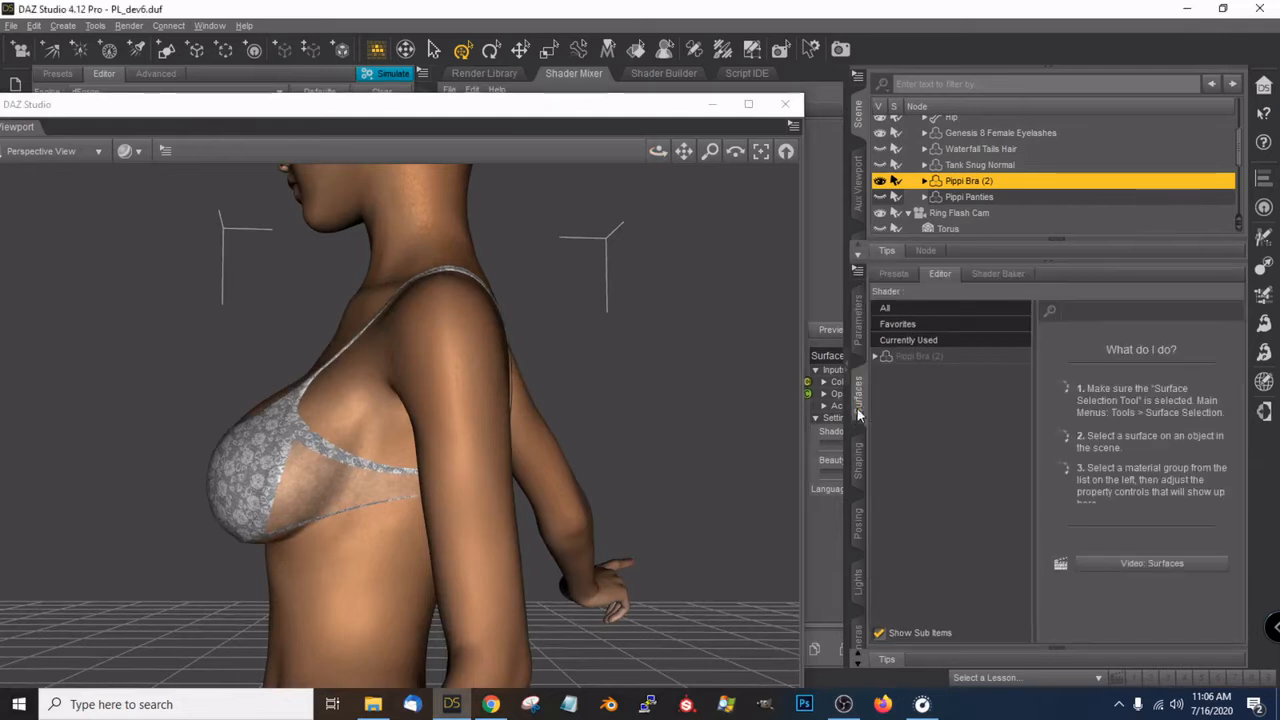
click(925, 358)
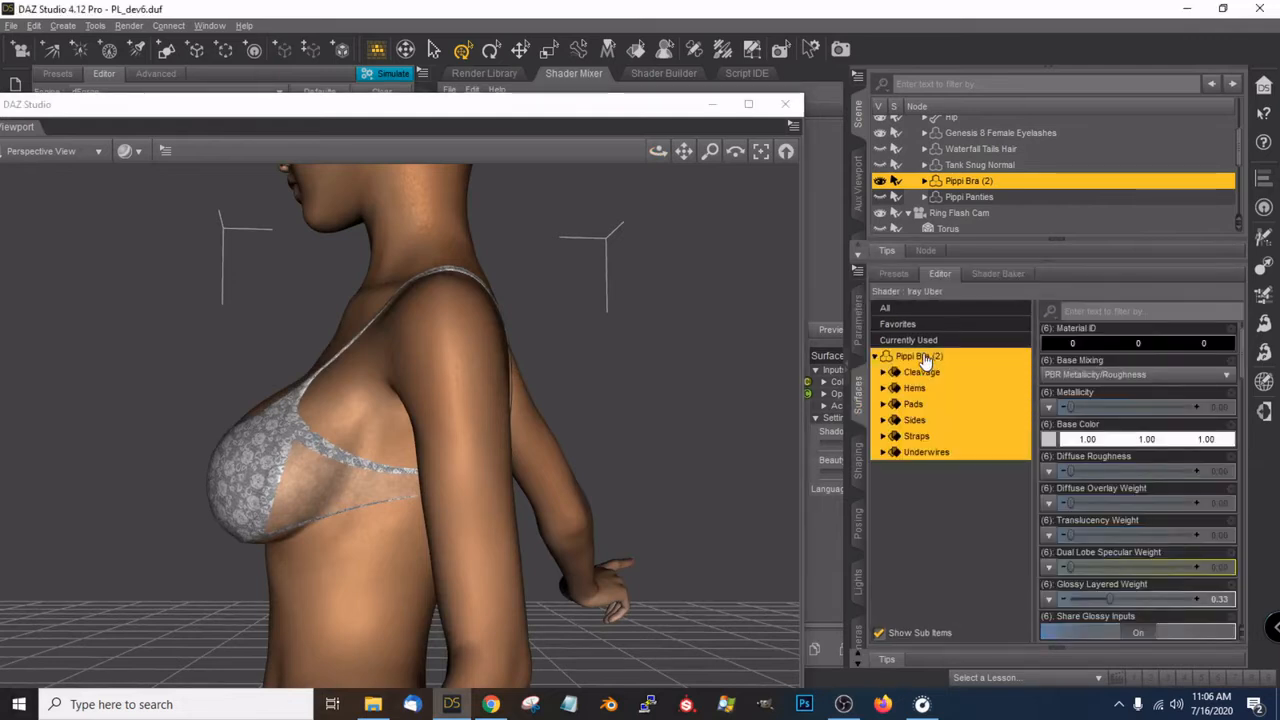
click(918, 421)
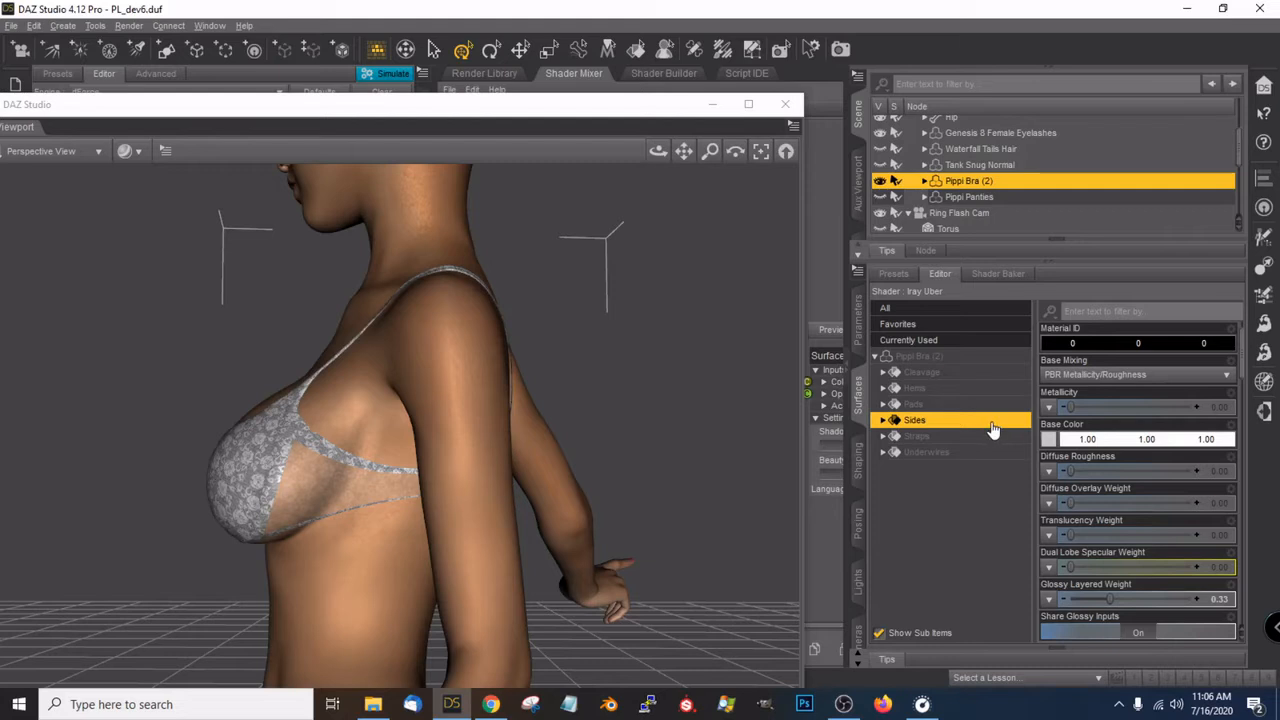
click(882, 421)
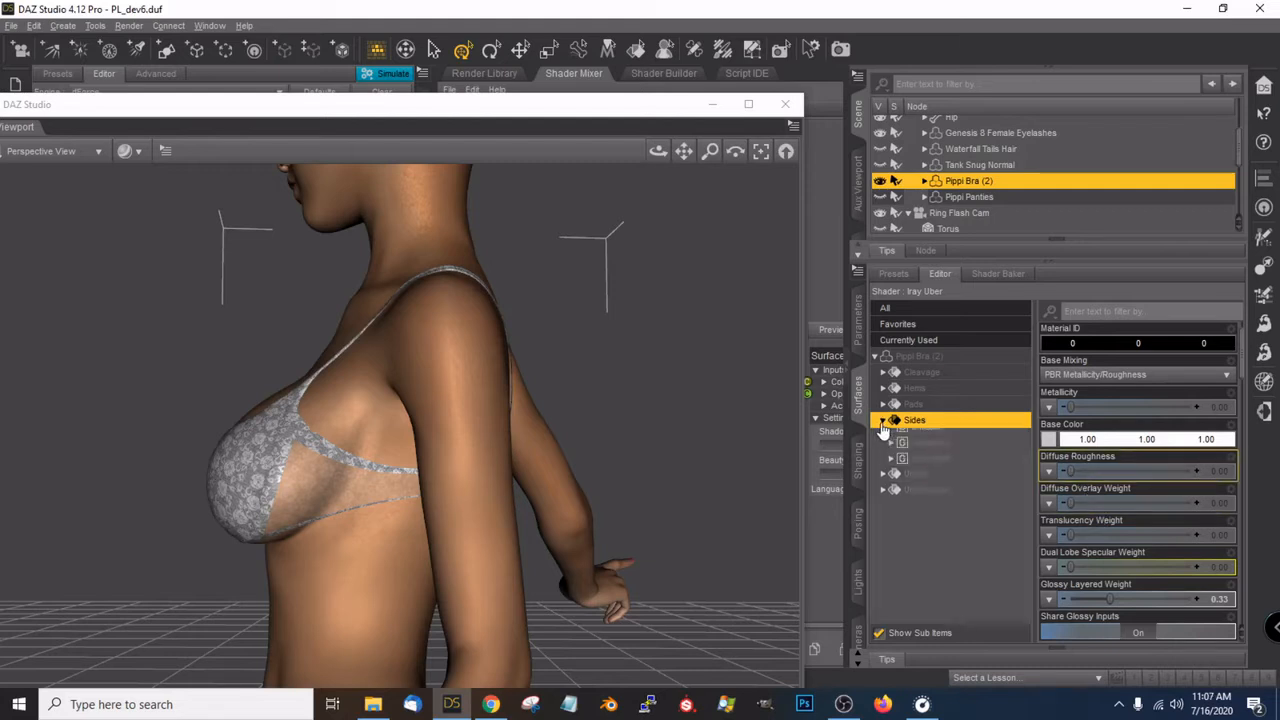
click(938, 550)
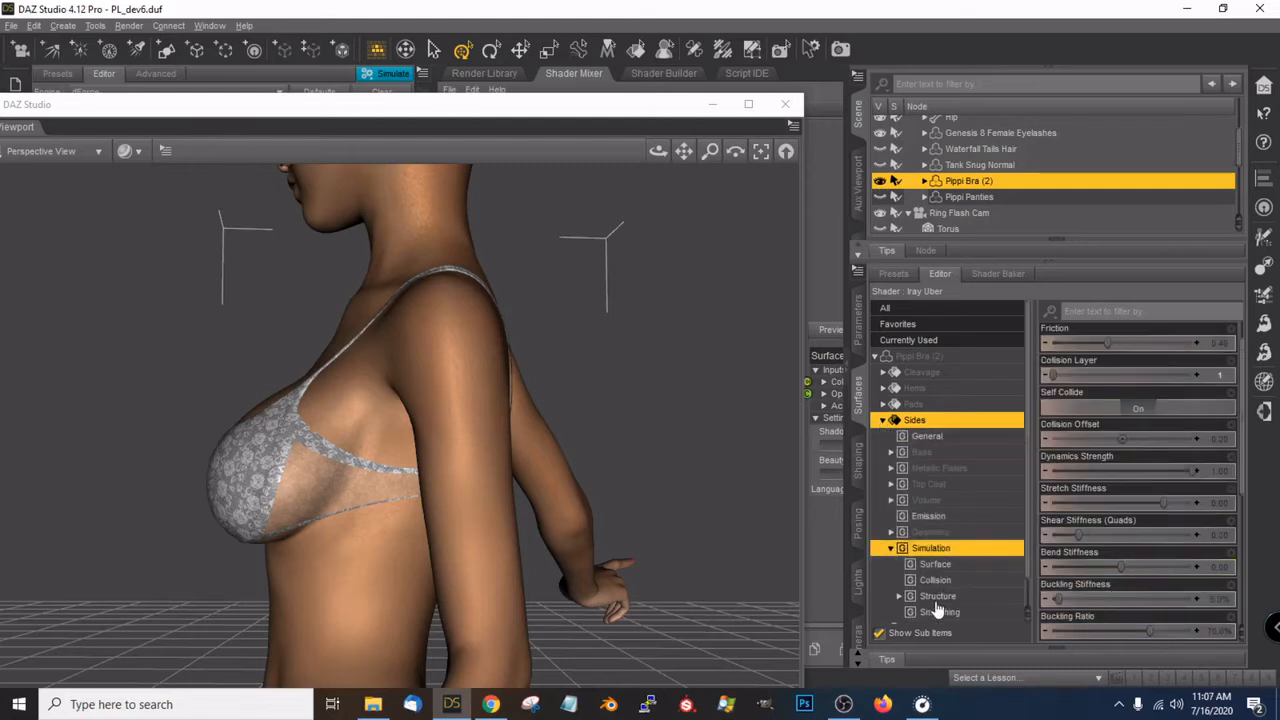
click(940, 597)
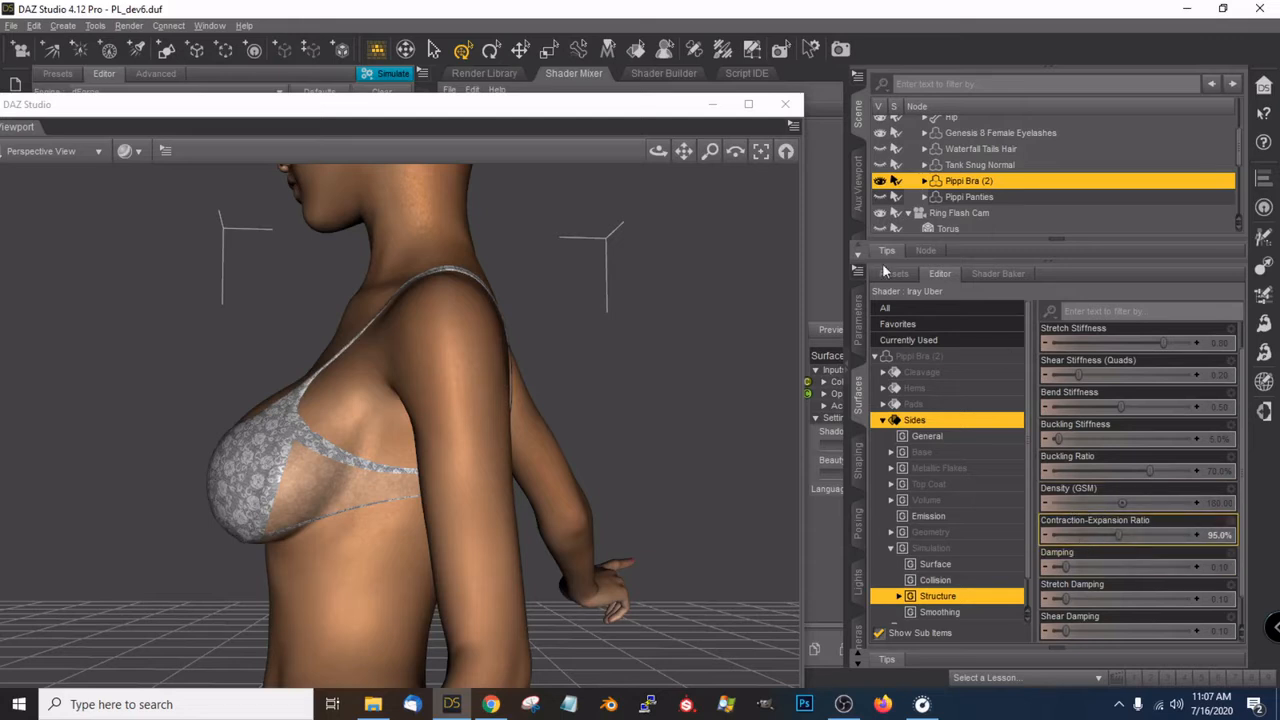
Make the Pippi Panties visible on the figure
drag(558, 118, 993, 86)
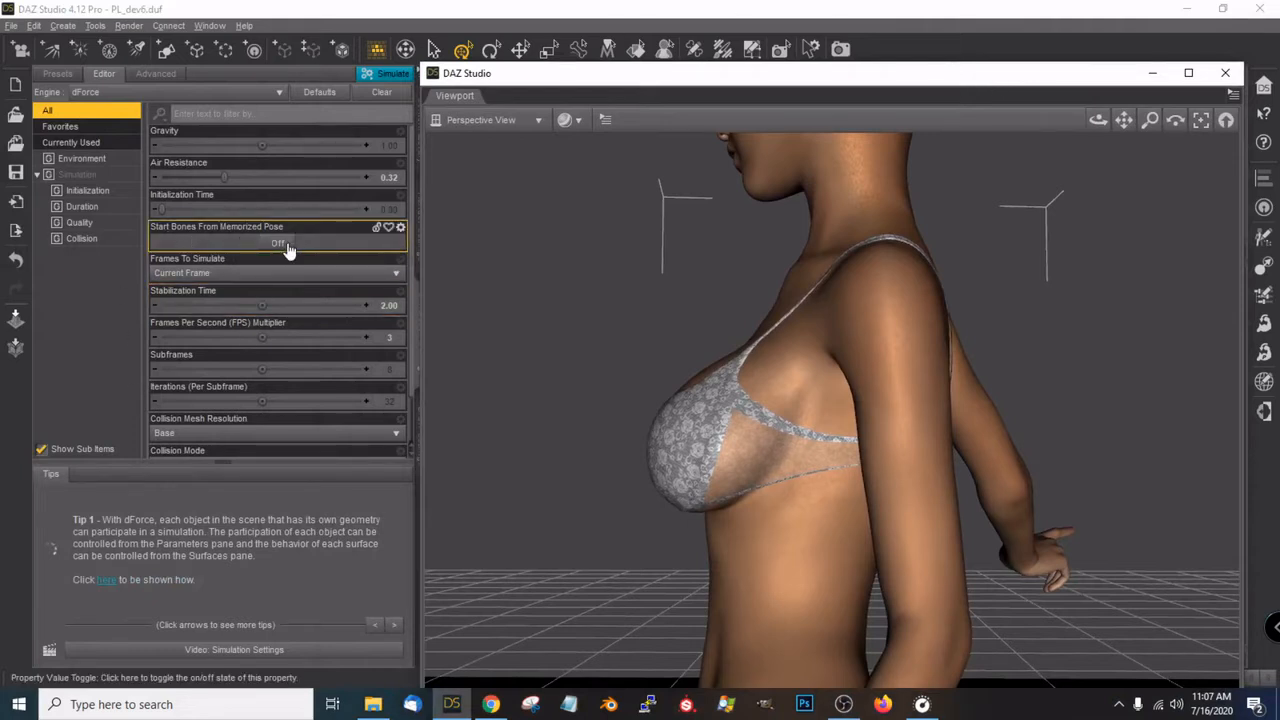
drag(670, 77, 393, 51)
drag(828, 100, 1130, 100)
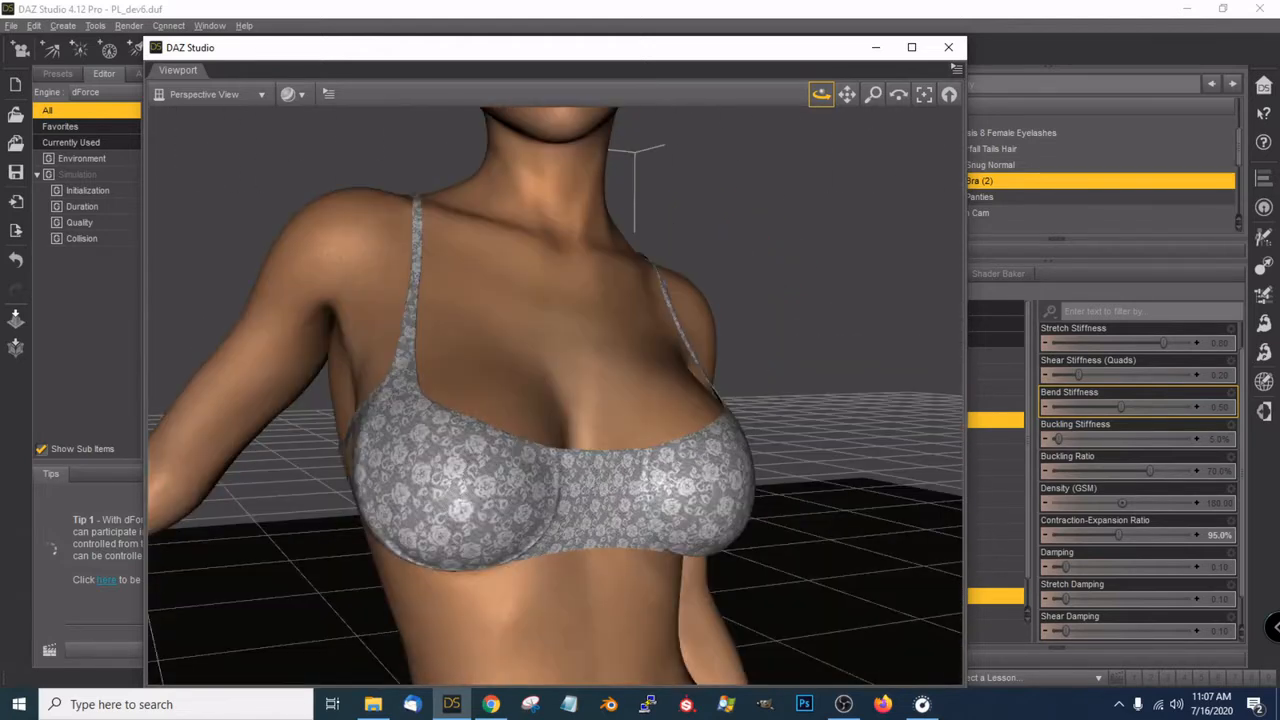
drag(1130, 100, 814, 171)
scroll(783, 203, down, 3)
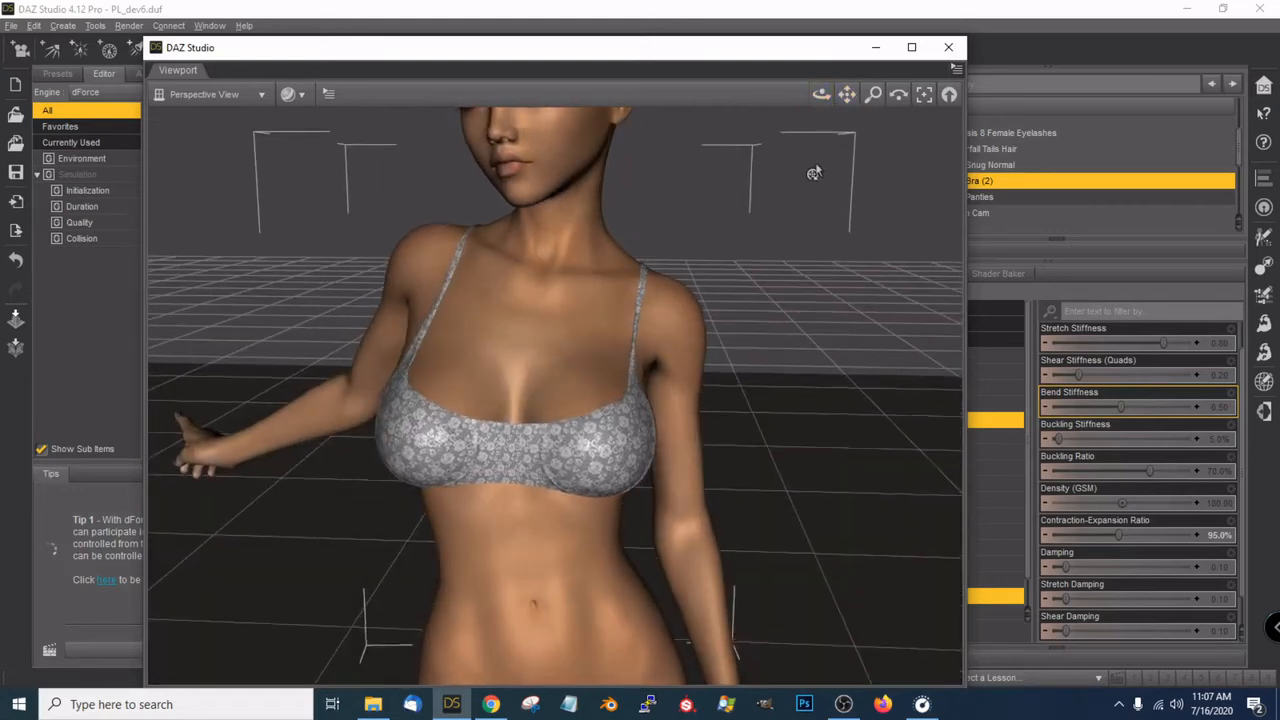
scroll(814, 169, down, 3)
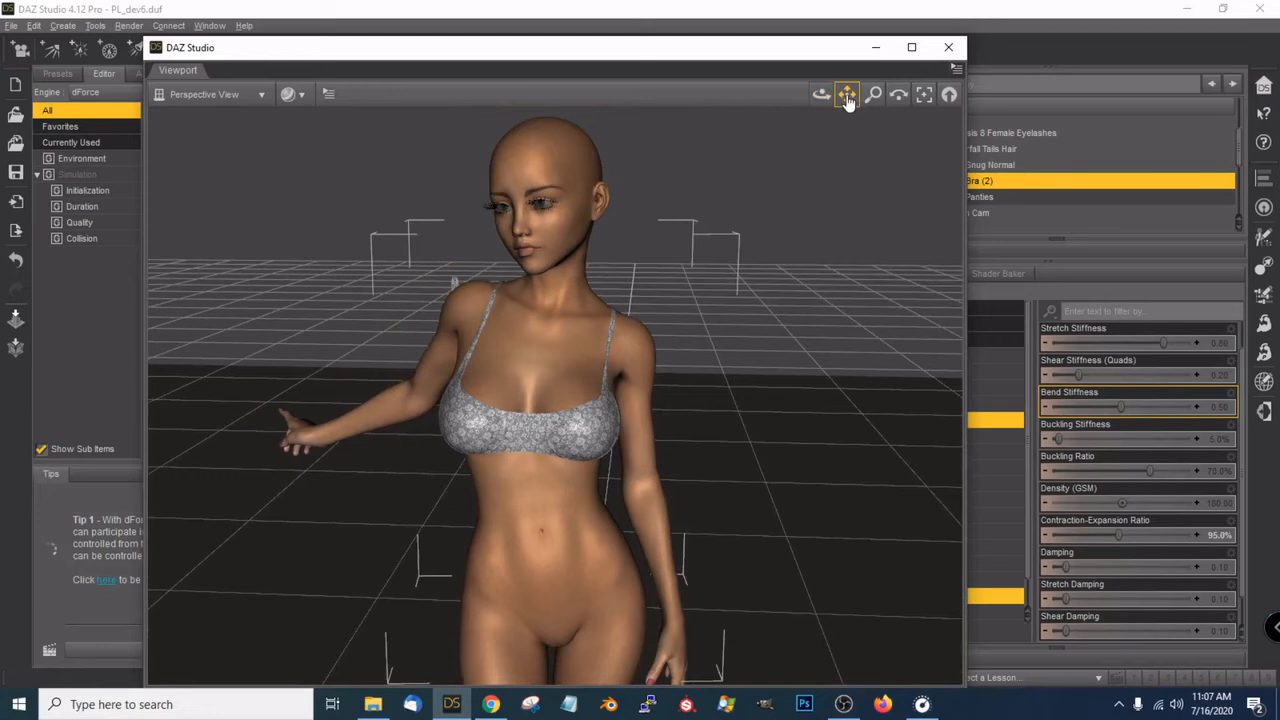
drag(815, 50, 641, 328)
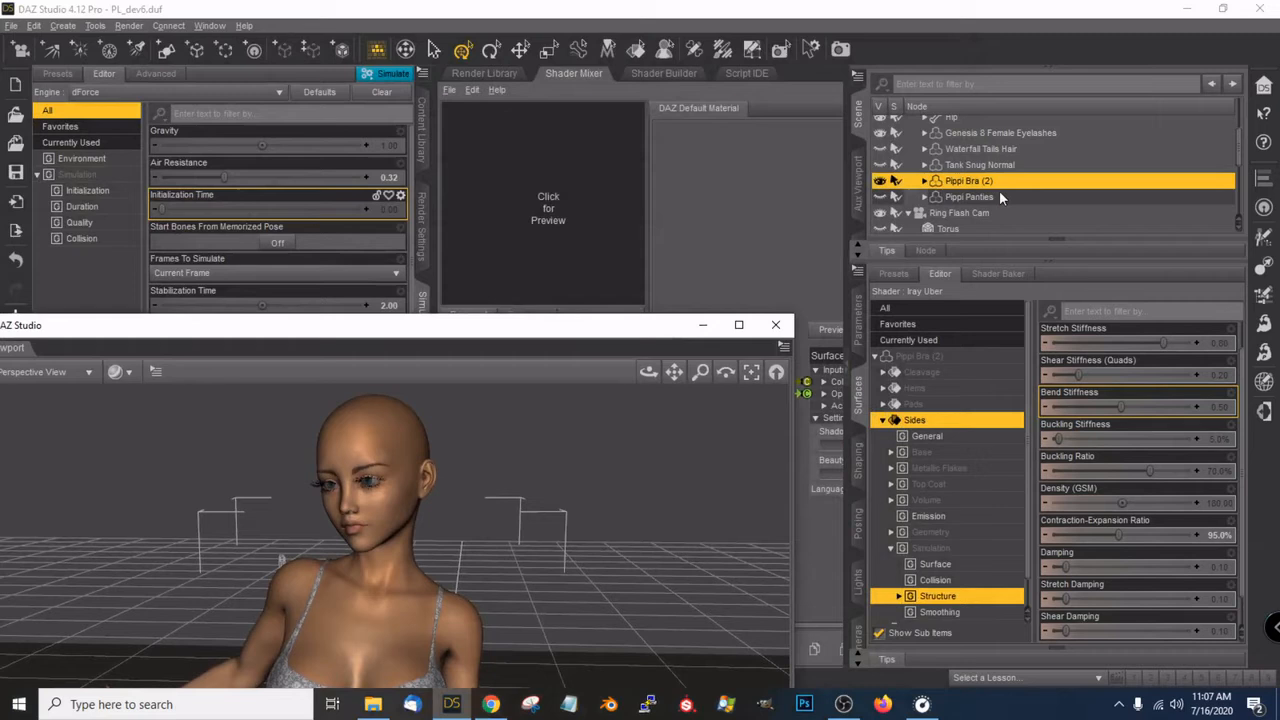
click(880, 198)
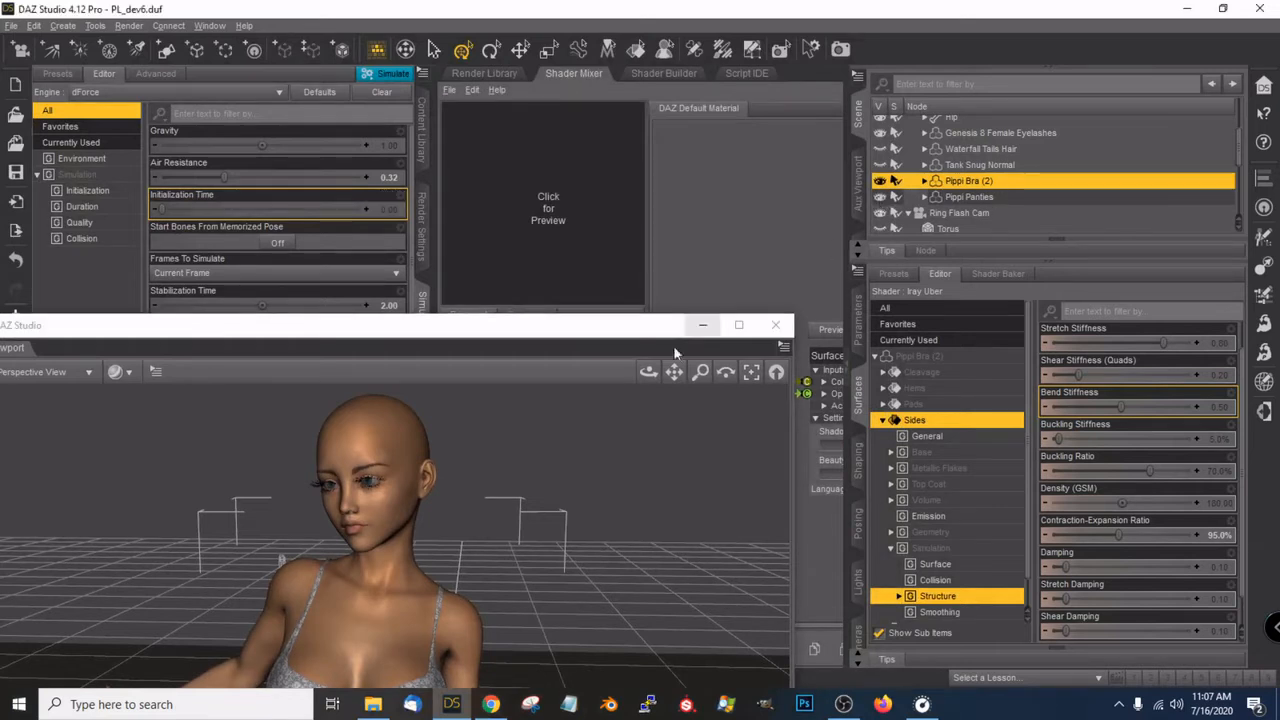
Load the Pippi Longstockings wardrobe item from the Pippi Longstockings content folder onto the Addie figure
drag(613, 338, 726, 33)
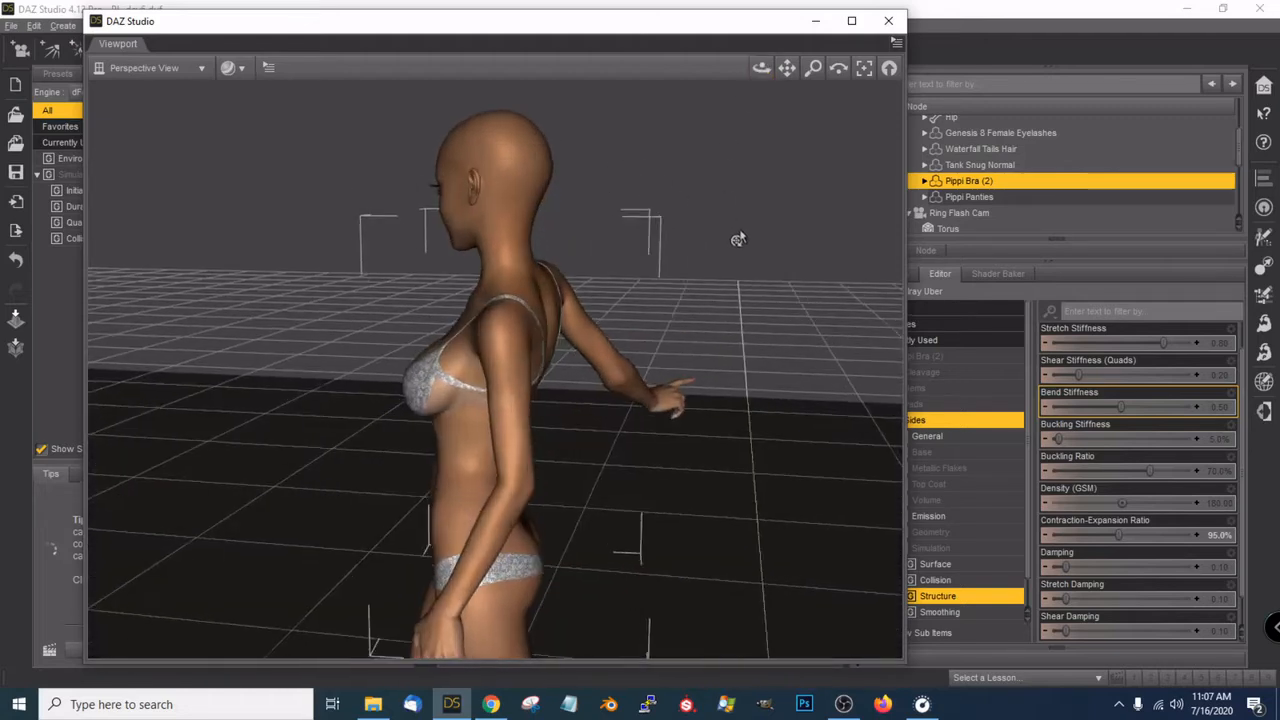
scroll(738, 239, up, 2)
drag(787, 68, 787, 10)
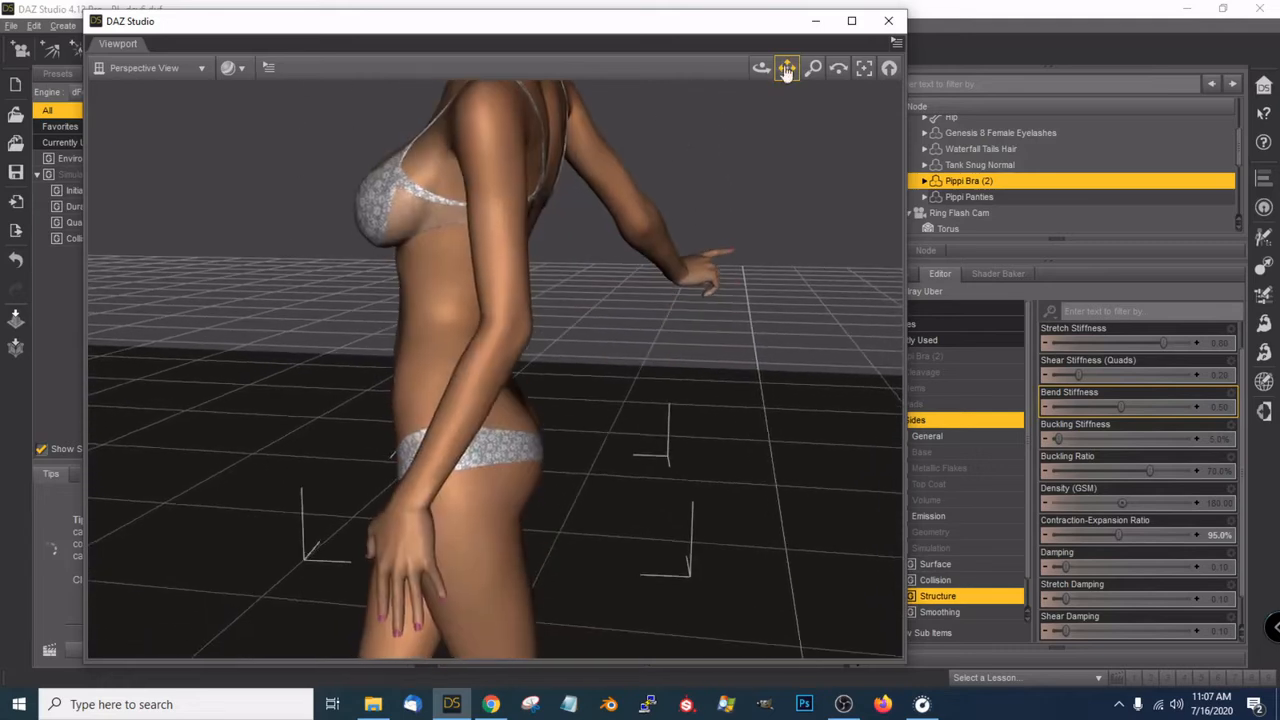
drag(761, 70, 865, 92)
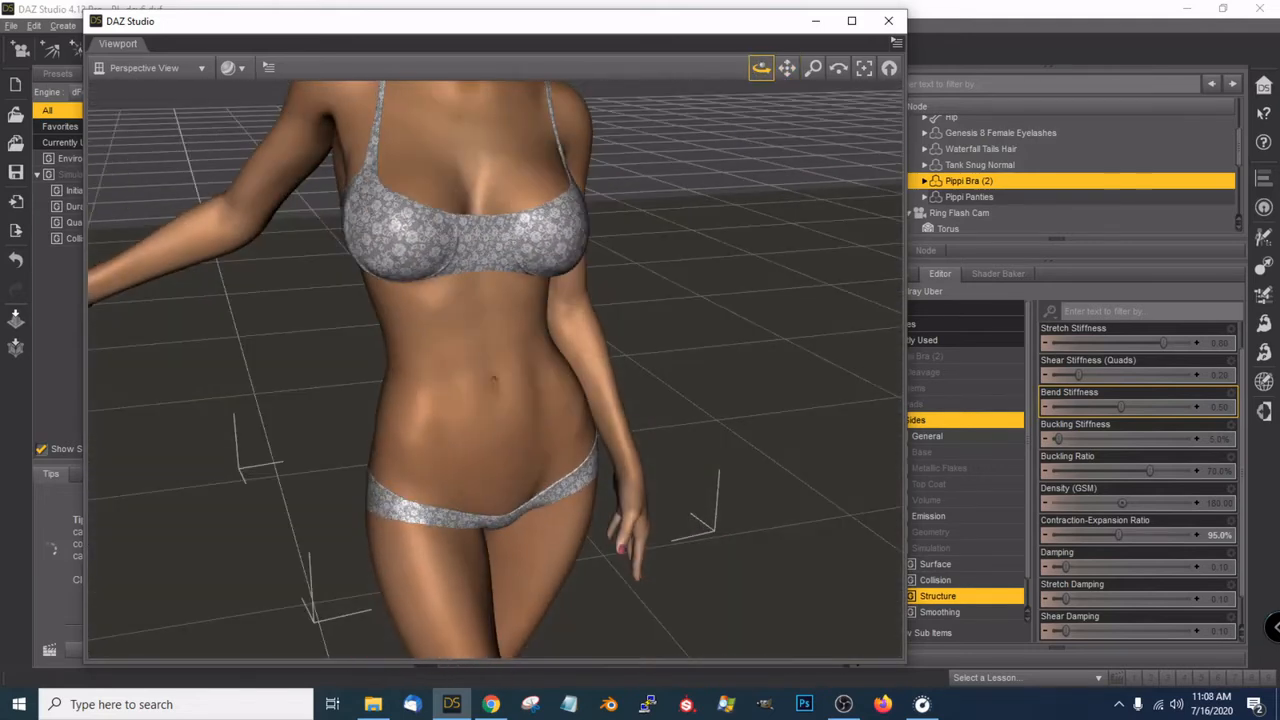
drag(761, 68, 784, 28)
drag(674, 28, 600, 59)
scroll(971, 152, up, 2)
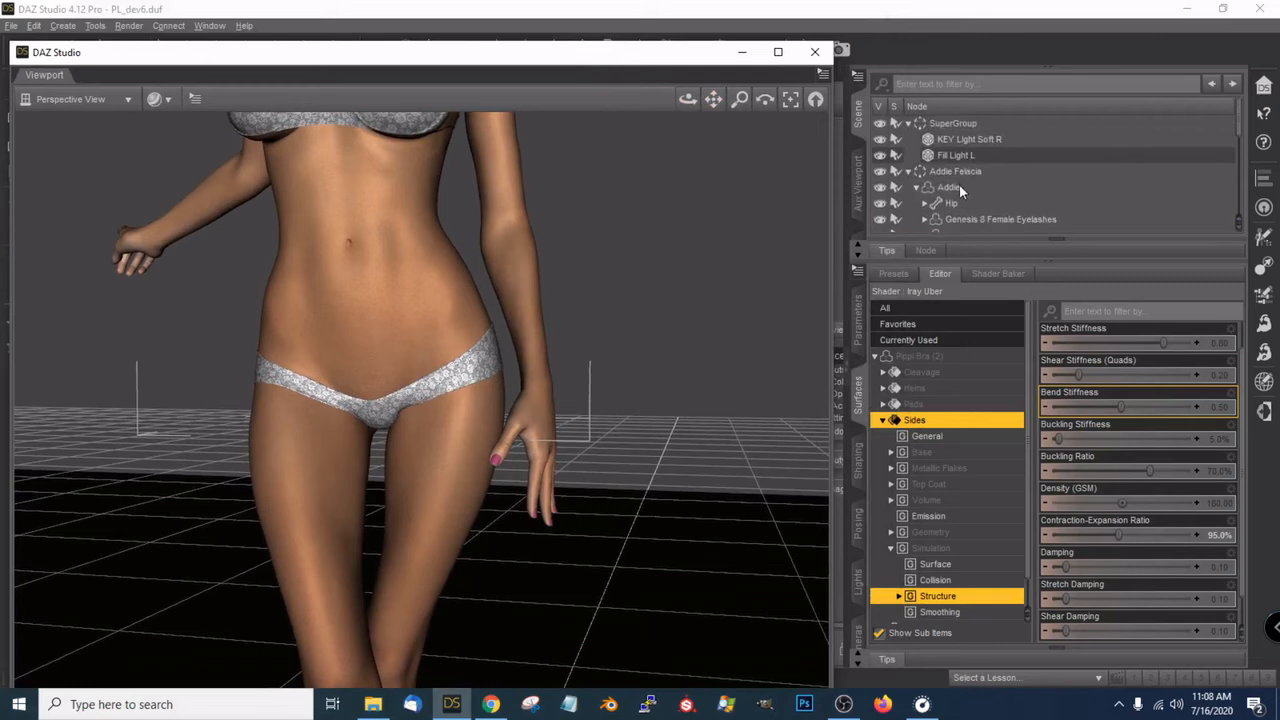
click(959, 187)
drag(455, 56, 905, 58)
click(418, 146)
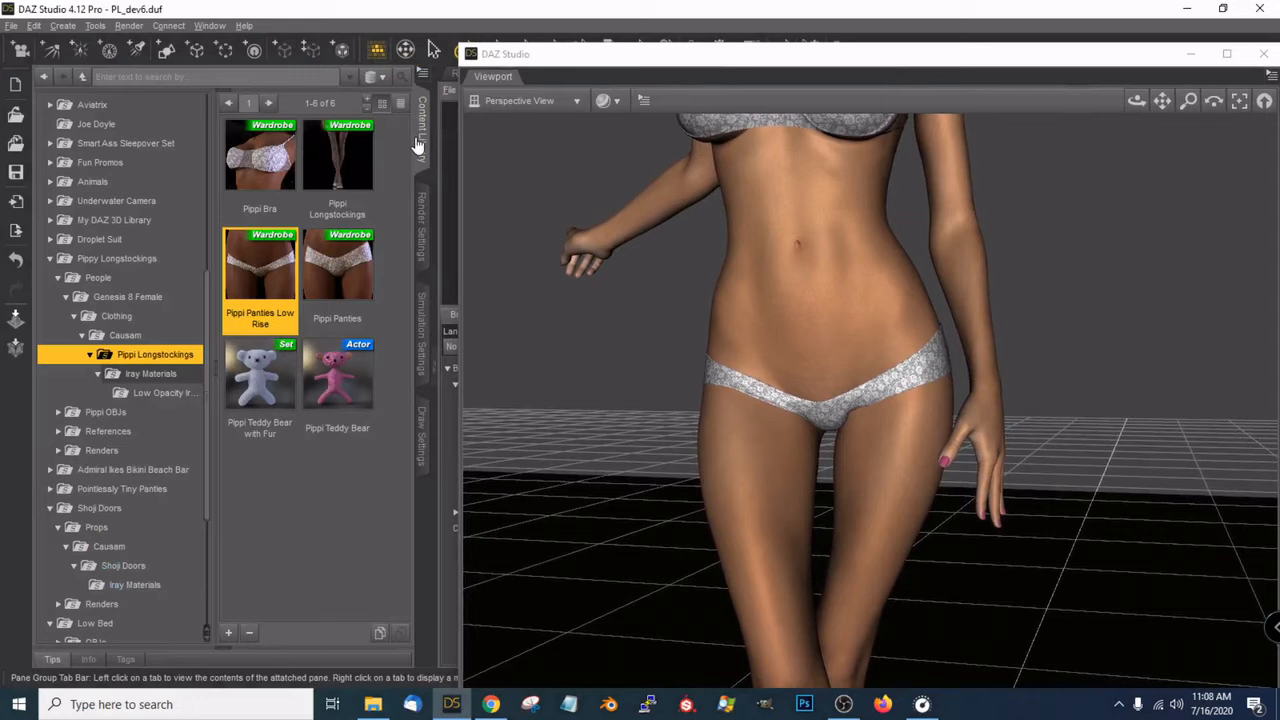
click(360, 177)
double_click(360, 177)
Examine the stockings on the figure's legs, from the thigh bands down to the feet
drag(892, 60, 509, 19)
drag(741, 60, 788, 125)
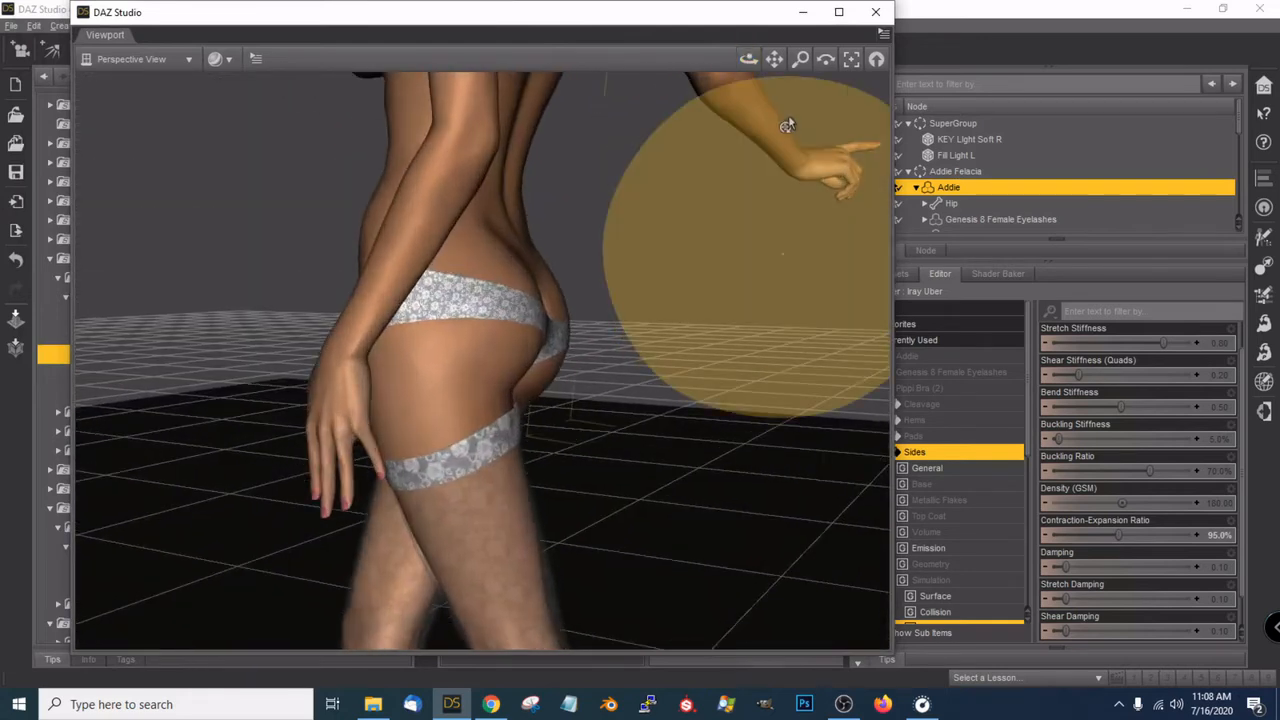
drag(775, 64, 775, 5)
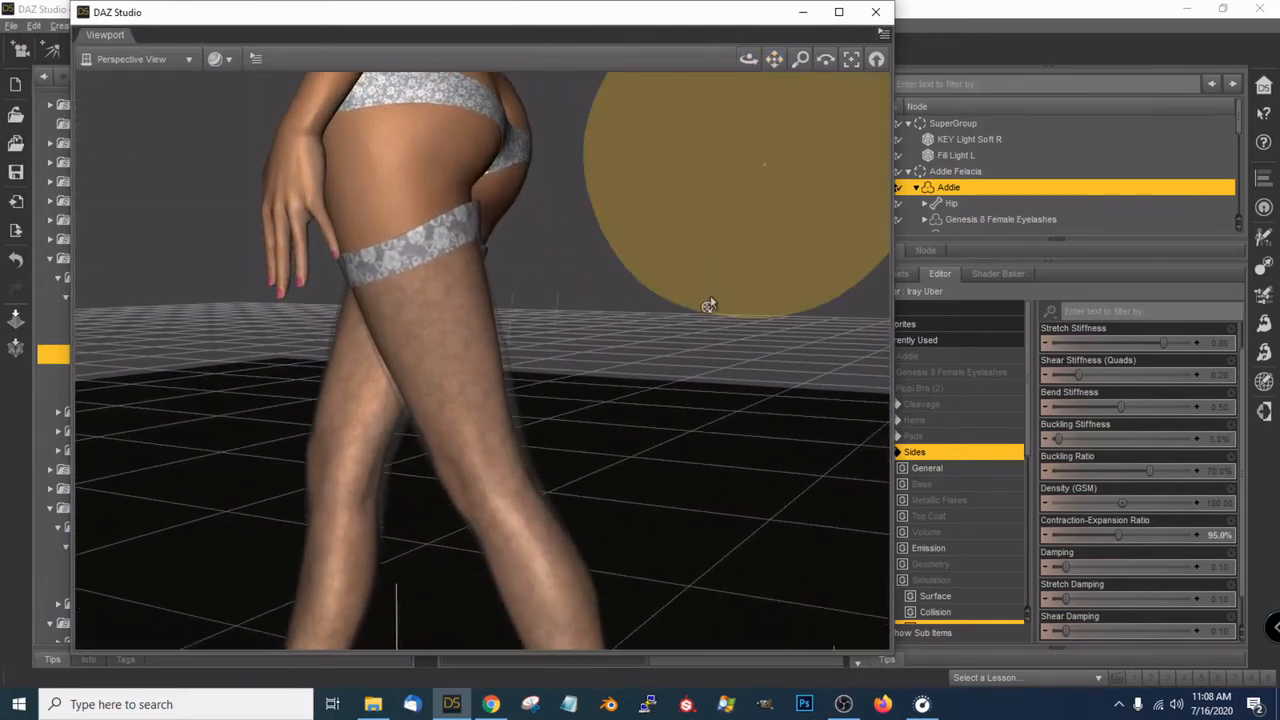
scroll(709, 298, down, 3)
scroll(709, 304, down, 2)
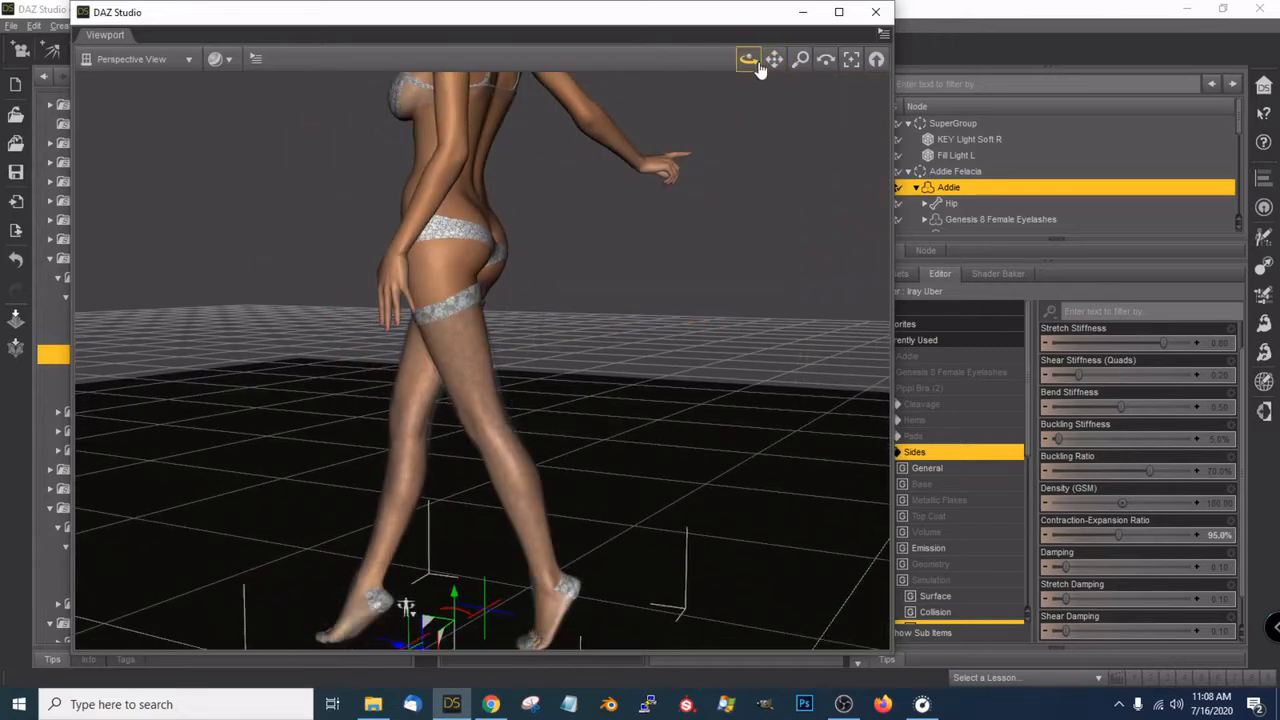
click(849, 62)
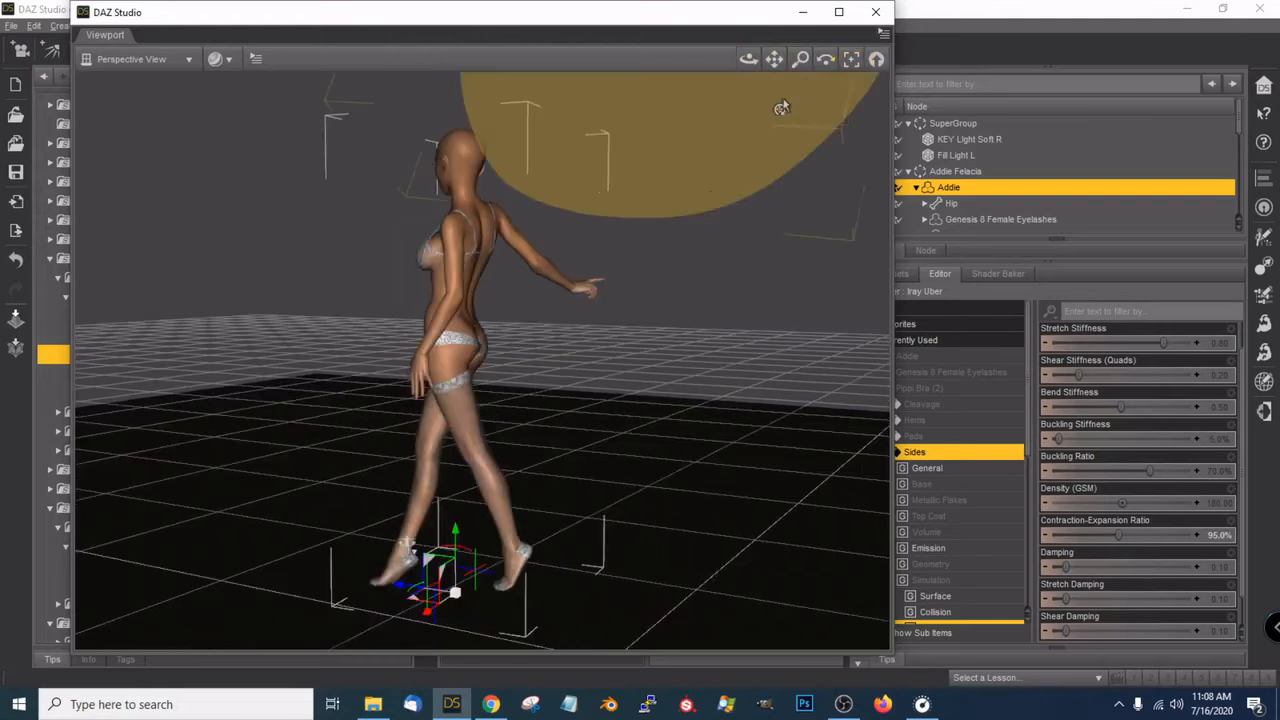
scroll(724, 191, up, 2)
drag(668, 19, 590, 21)
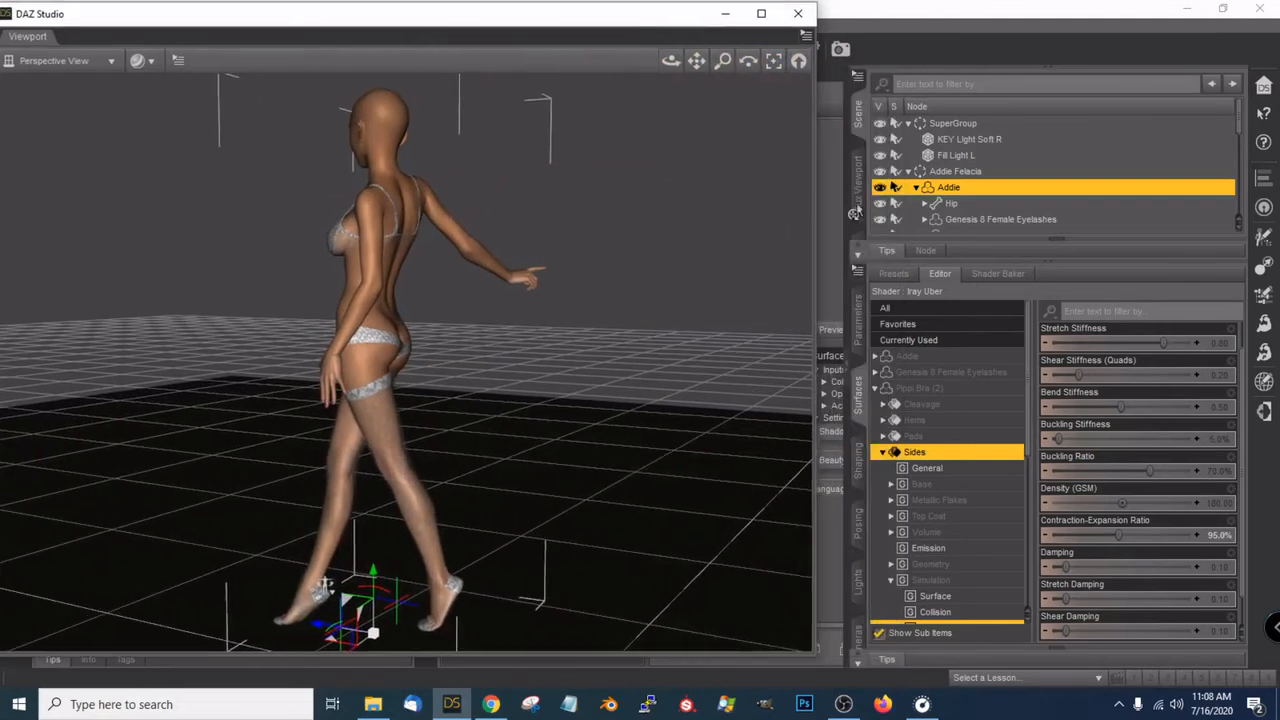
Select the Pippi Longstockings, frame them in the viewport and examine their fit from the front
scroll(1064, 196, down, 3)
click(1016, 213)
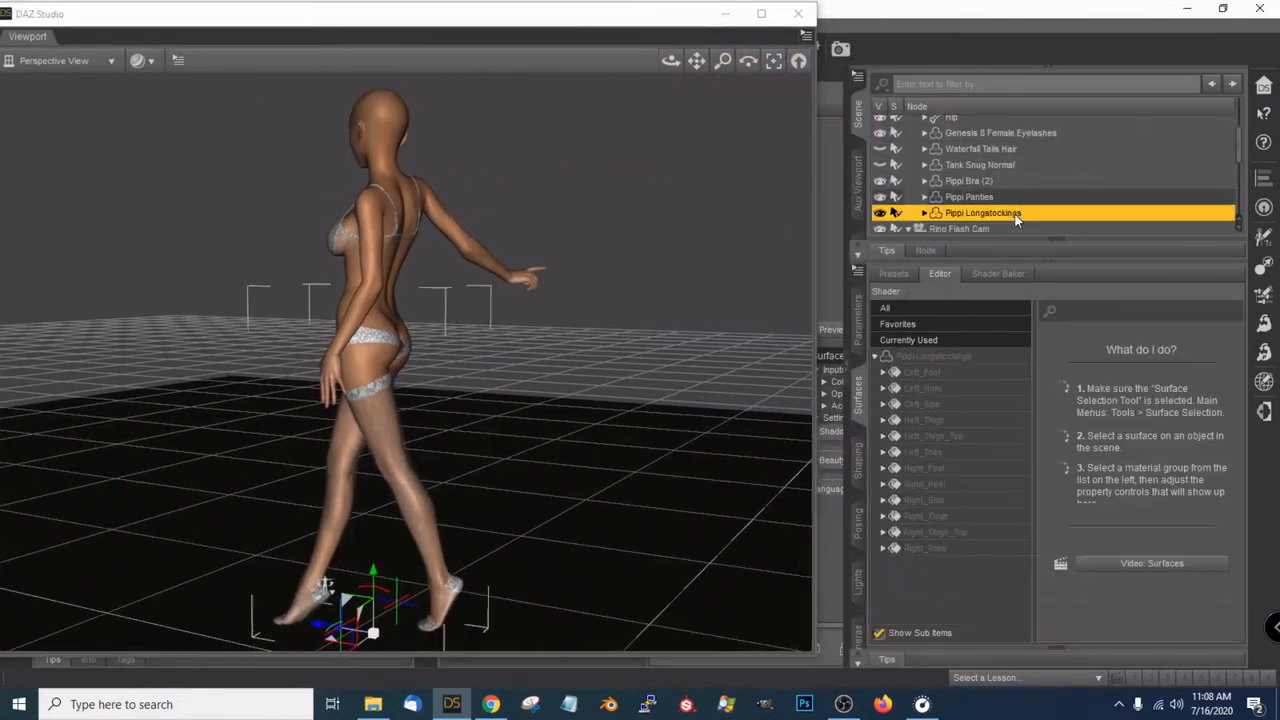
click(773, 60)
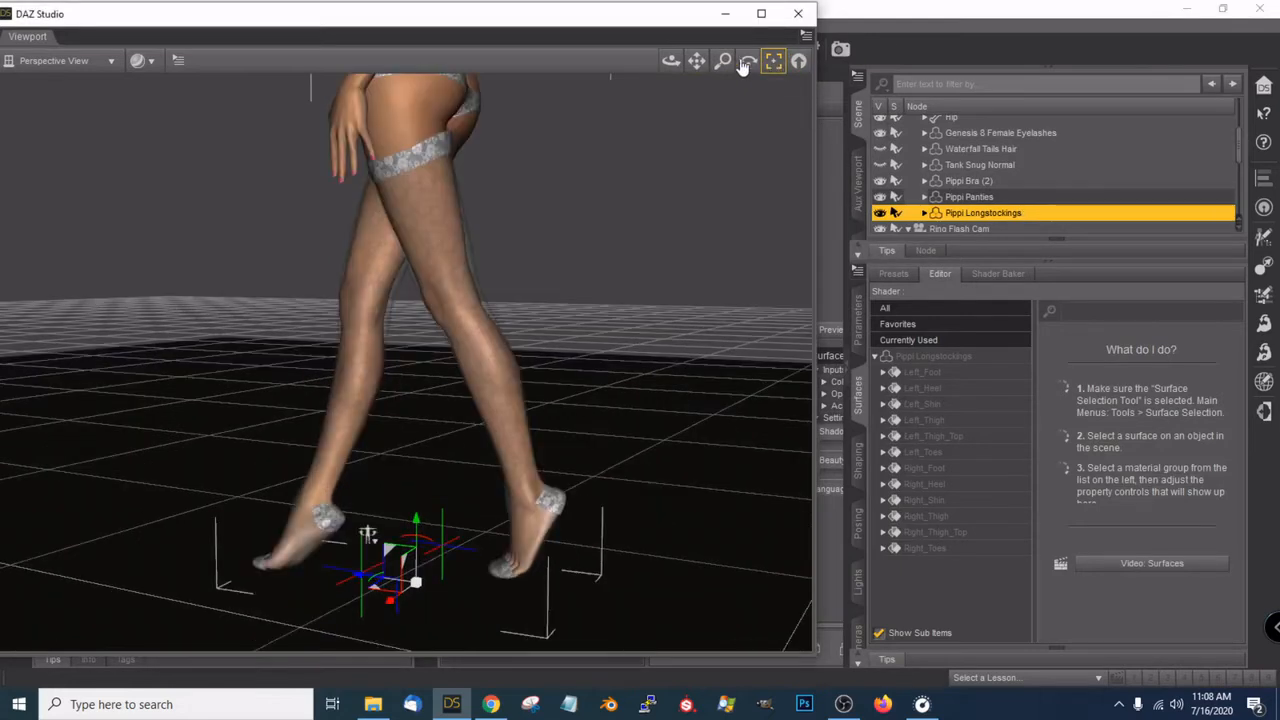
drag(672, 61, 690, 177)
scroll(683, 137, up, 2)
scroll(690, 177, down, 2)
drag(692, 69, 411, 25)
scroll(652, 180, down, 2)
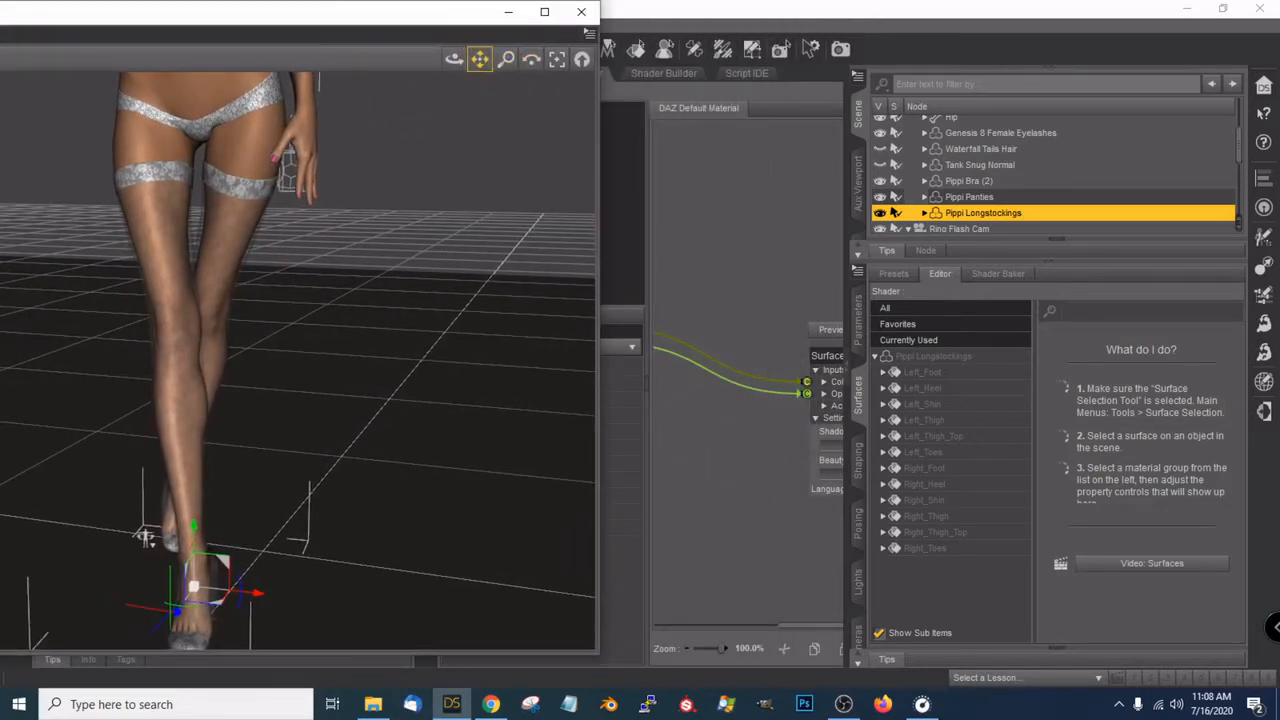
drag(480, 59, 487, 42)
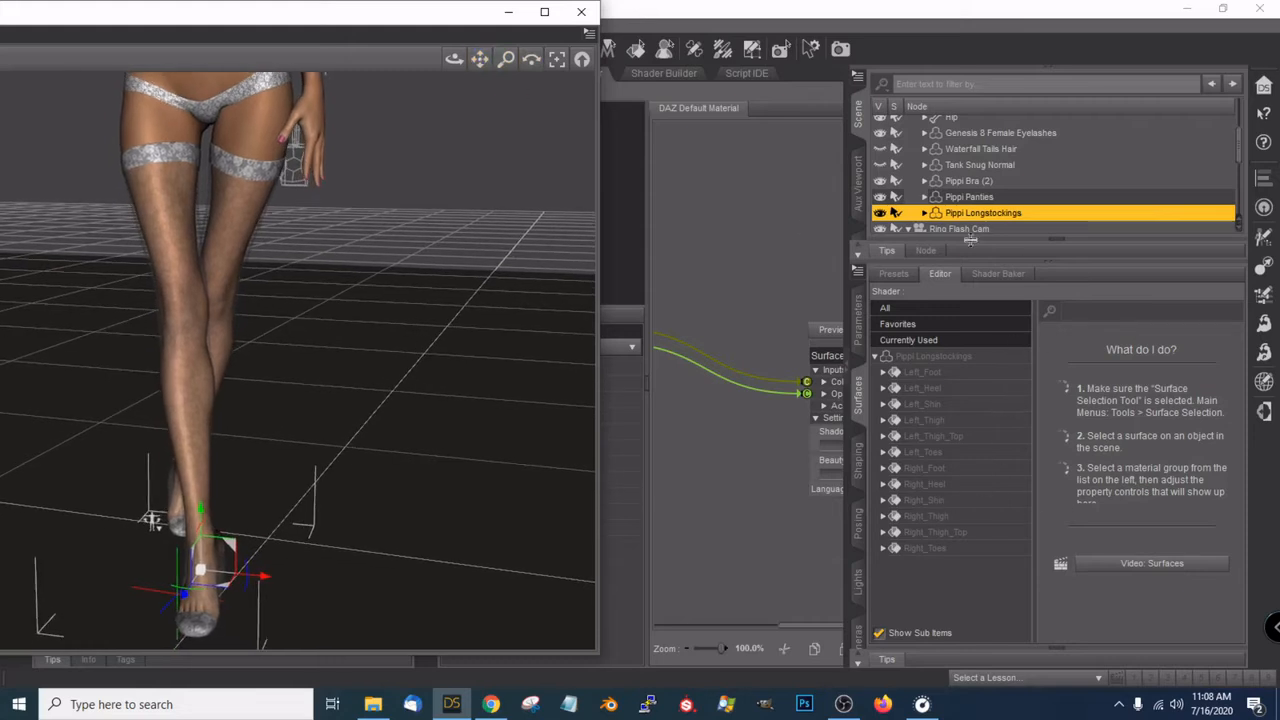
Set the Pippi Longstockings' Stockings Looser - Snugger morph to 80.8% and check the thigh bands
click(859, 335)
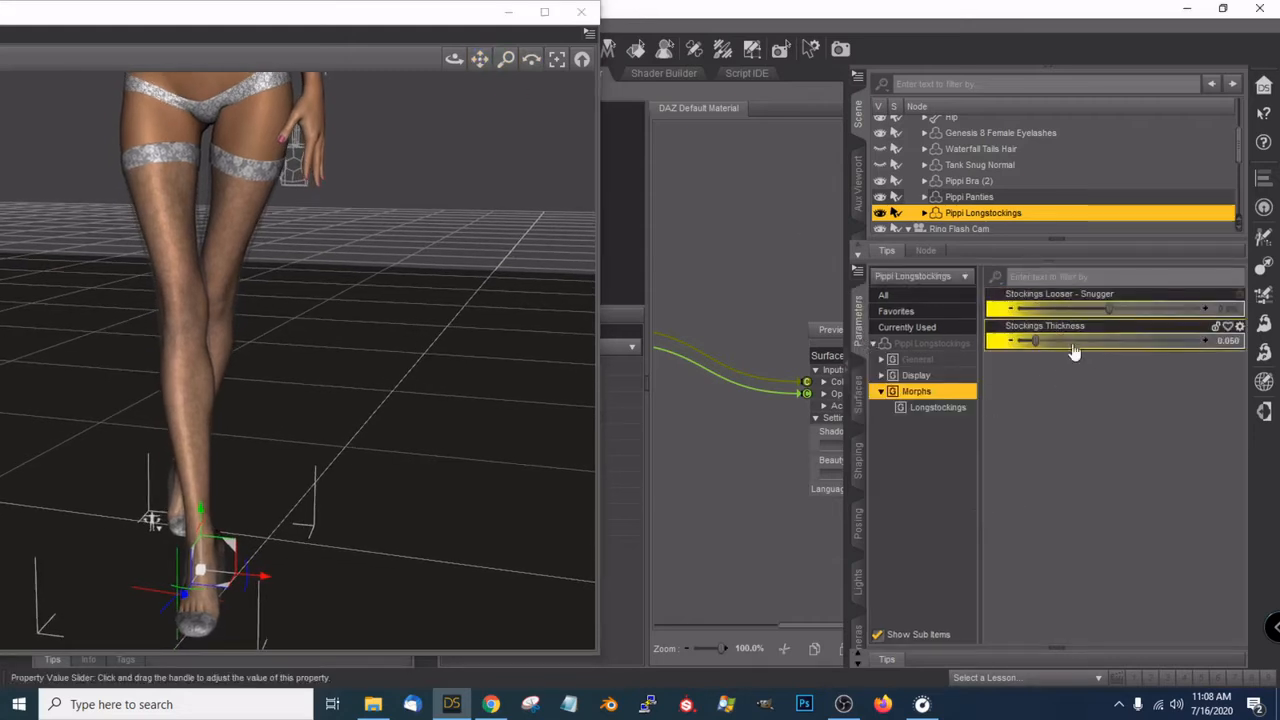
drag(1110, 309, 1140, 307)
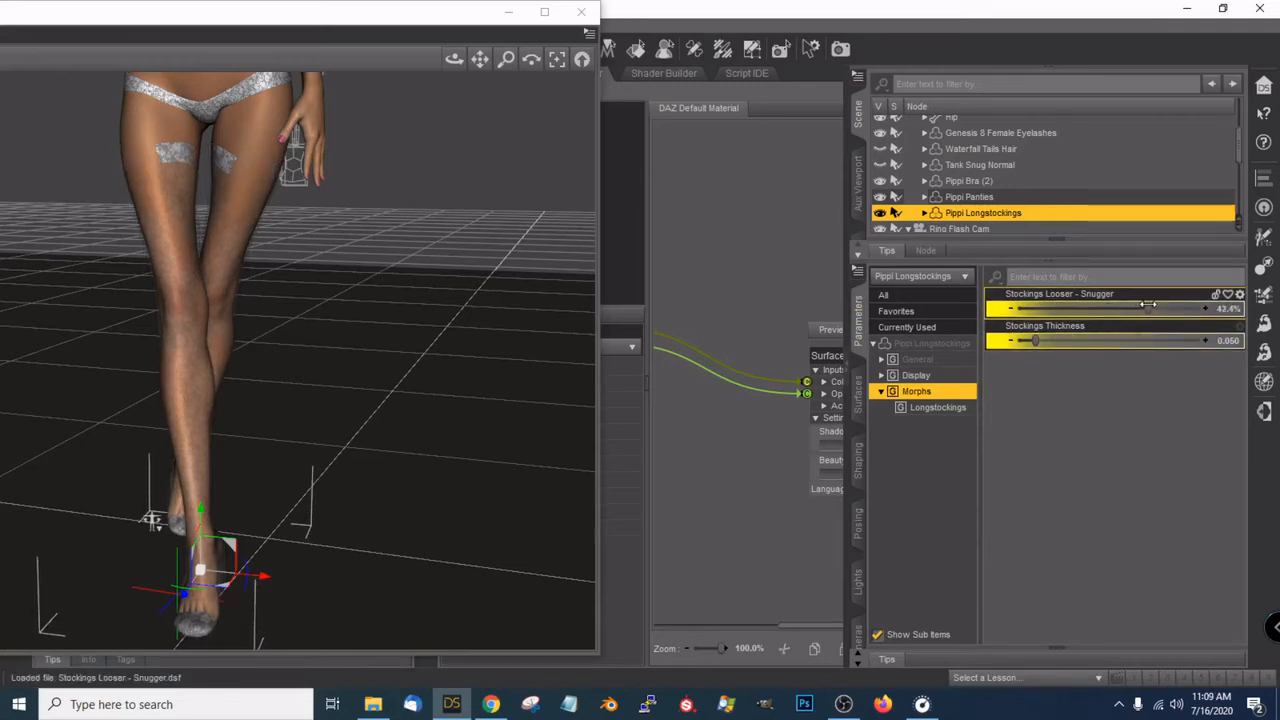
drag(1152, 306, 1167, 306)
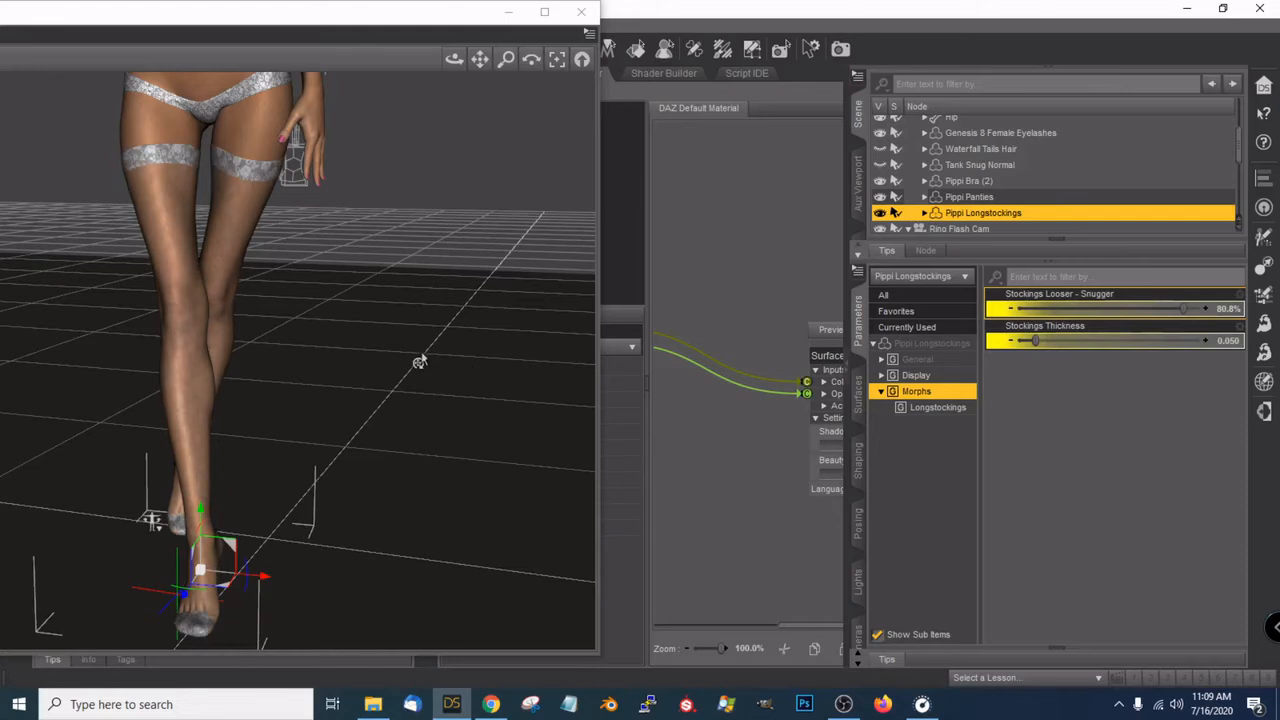
scroll(419, 362, up, 5)
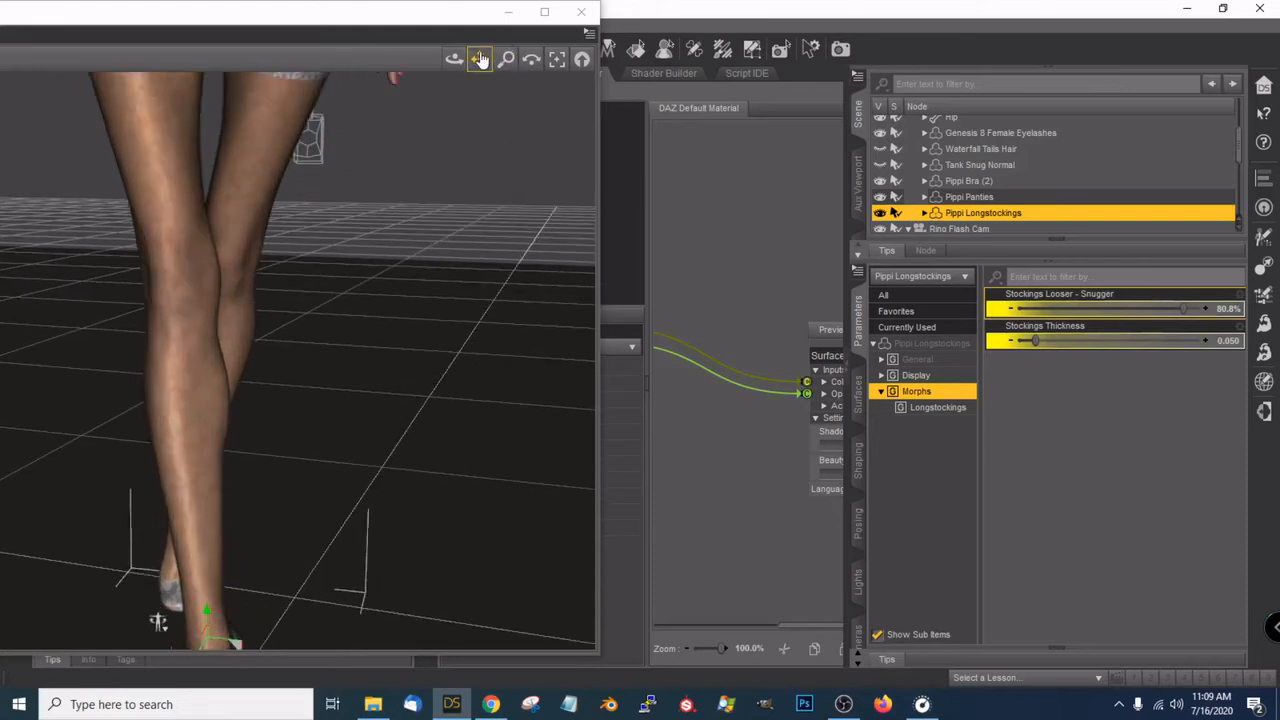
drag(480, 59, 480, 140)
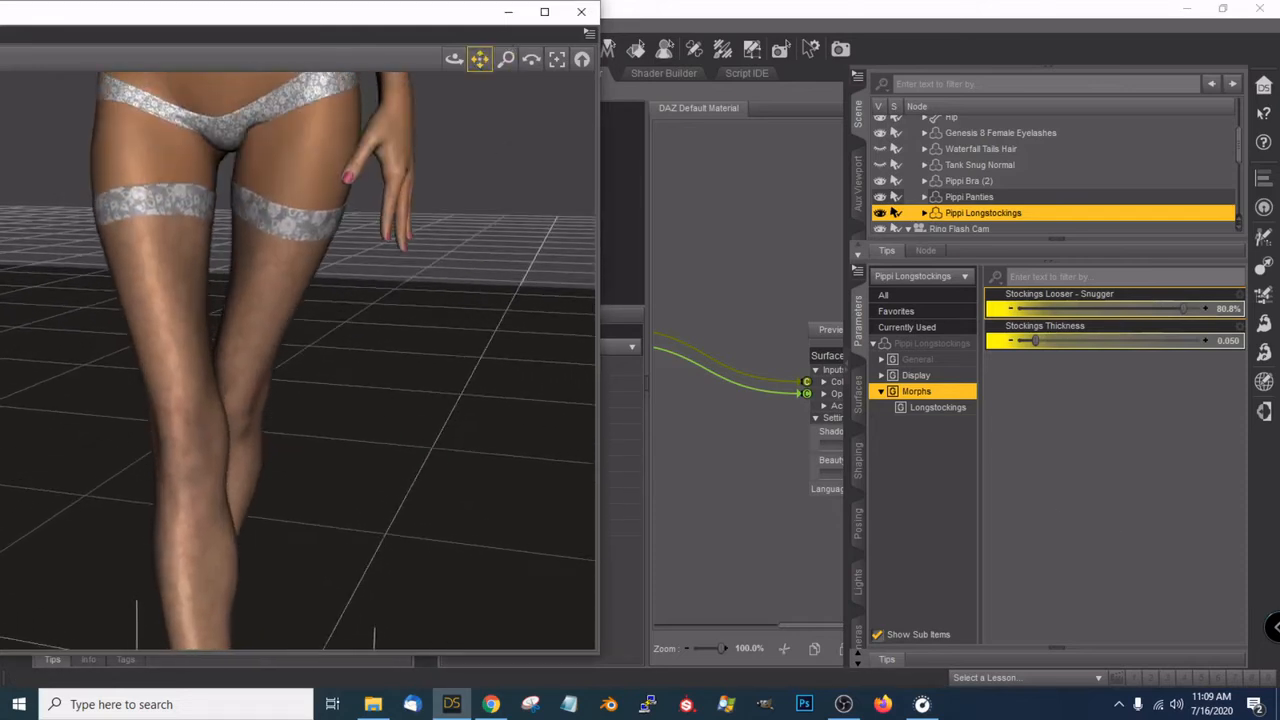
Try the Pippi Longstockings' Stockings Looser - Snugger morph at 100%, check the feet, and settle on 83.4%
drag(452, 66, 438, 225)
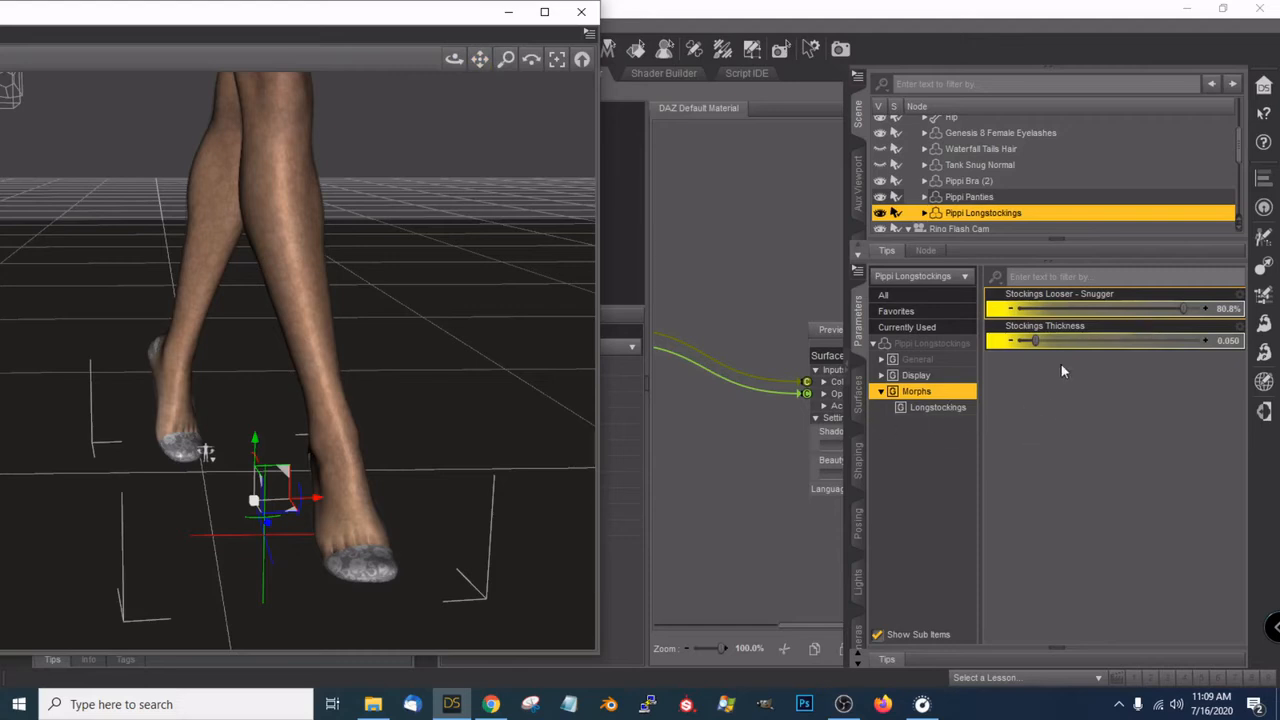
drag(1182, 311, 1240, 311)
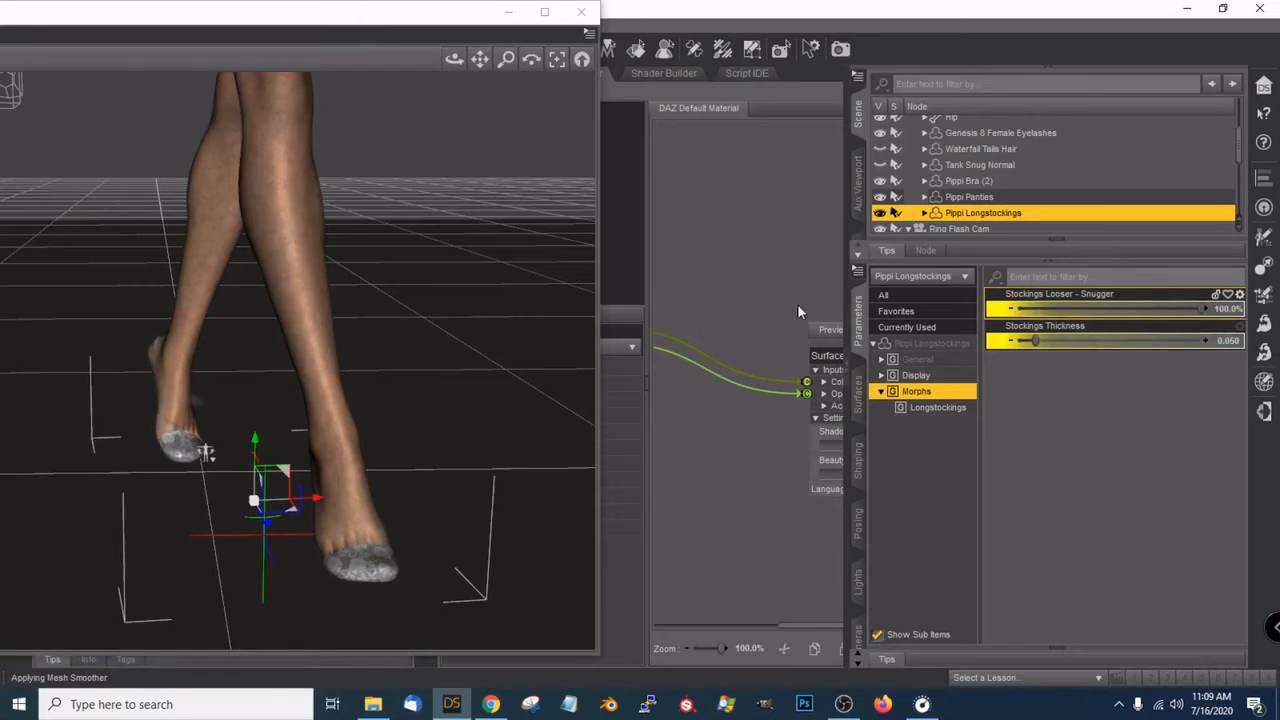
scroll(466, 405, up, 4)
drag(454, 59, 448, 91)
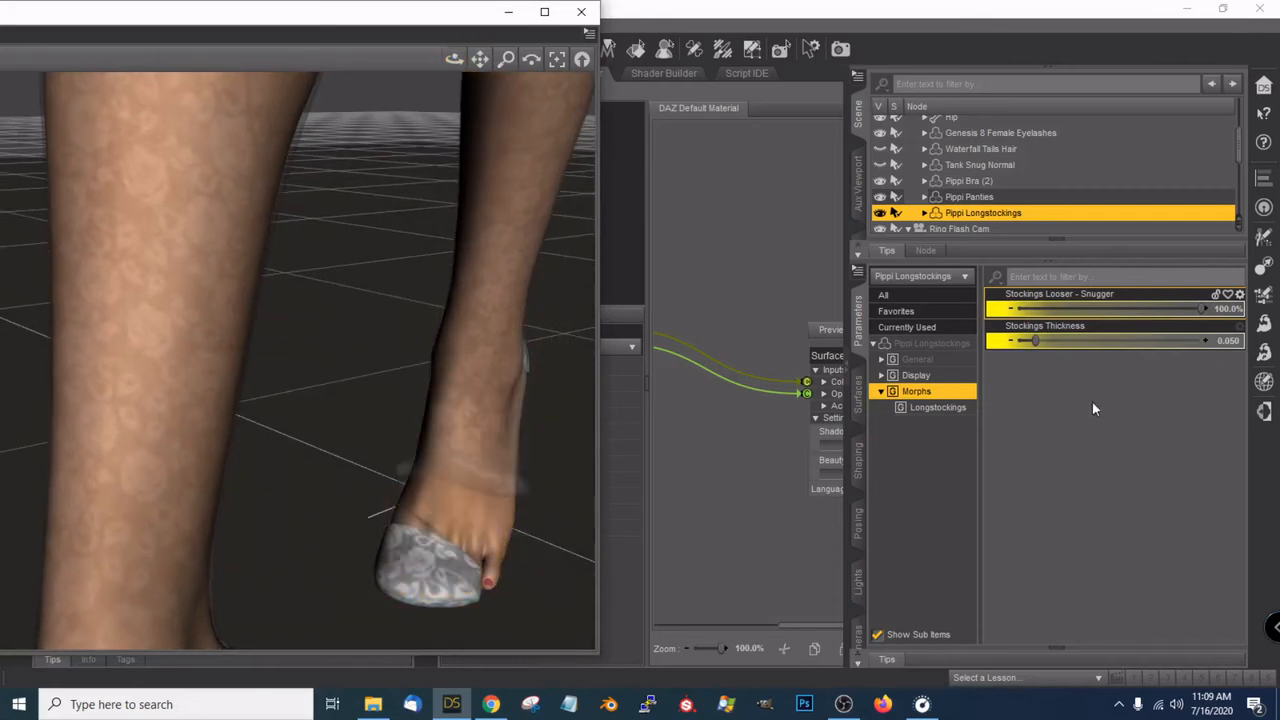
drag(1197, 308, 1195, 308)
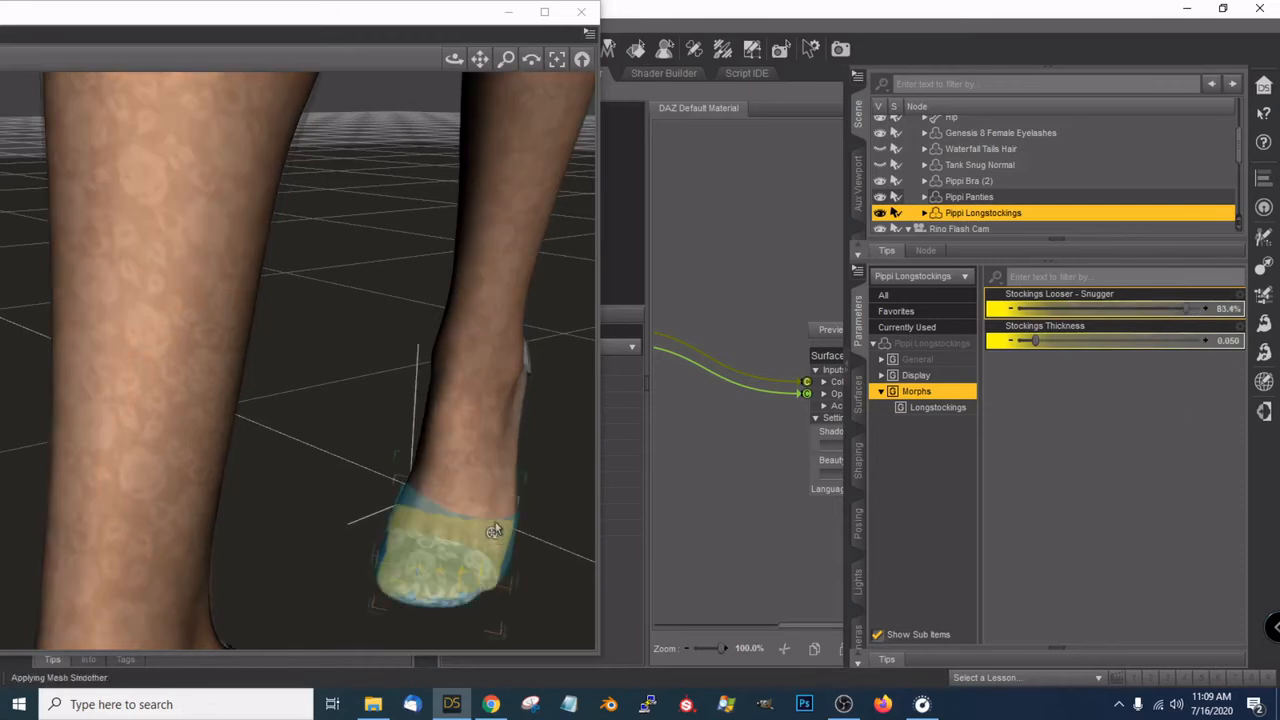
Examine the stockings together with the bra and panties on the whole figure, from the front and from behind
scroll(487, 520, down, 6)
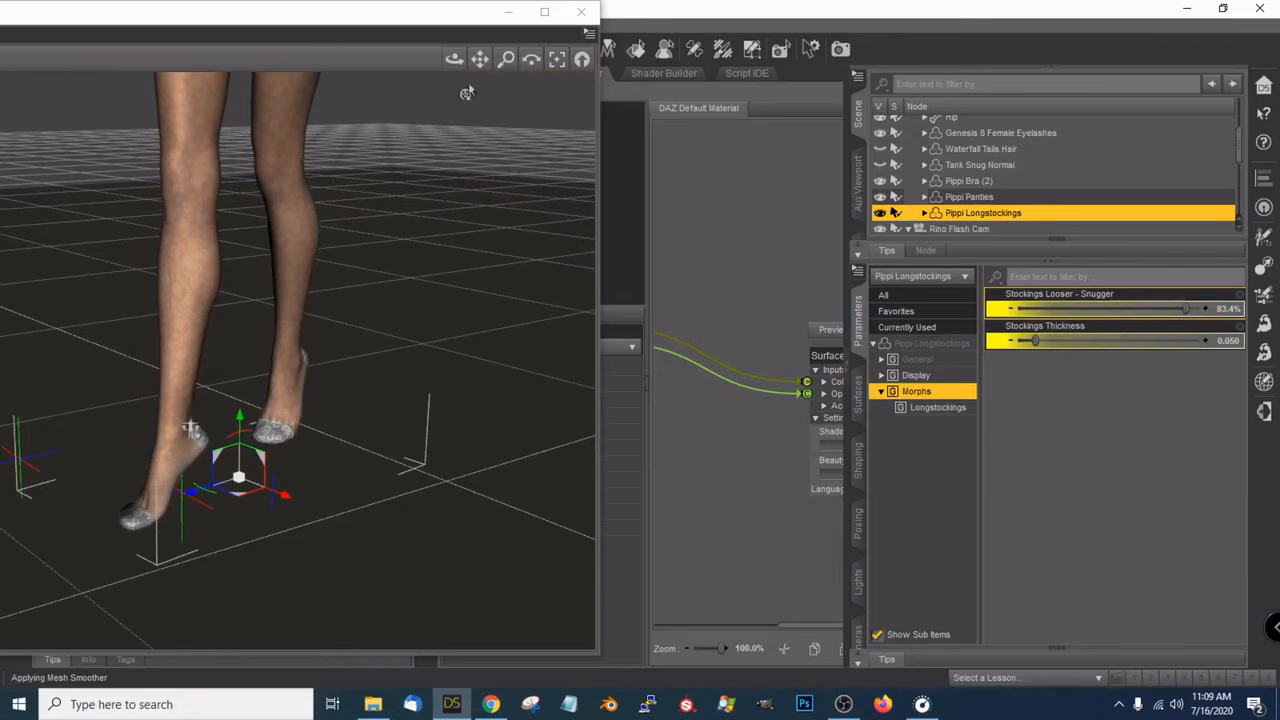
drag(454, 60, 480, 120)
scroll(421, 309, down, 3)
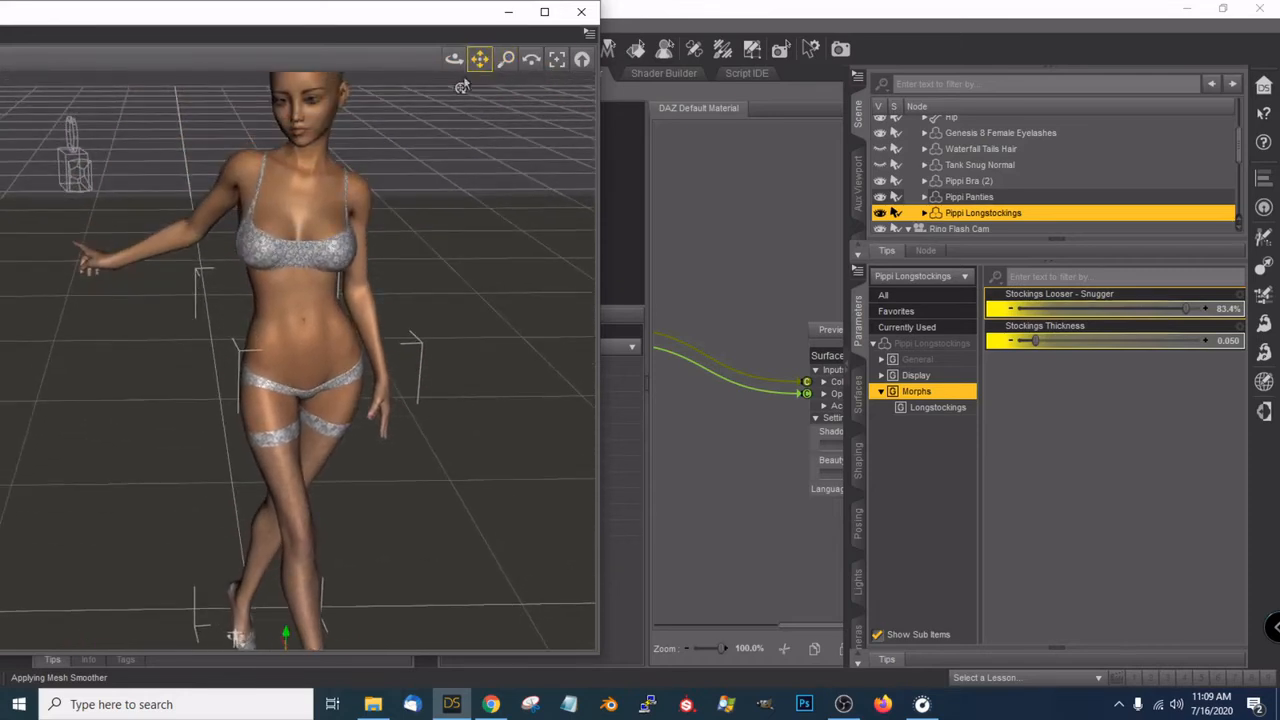
drag(456, 63, 487, 26)
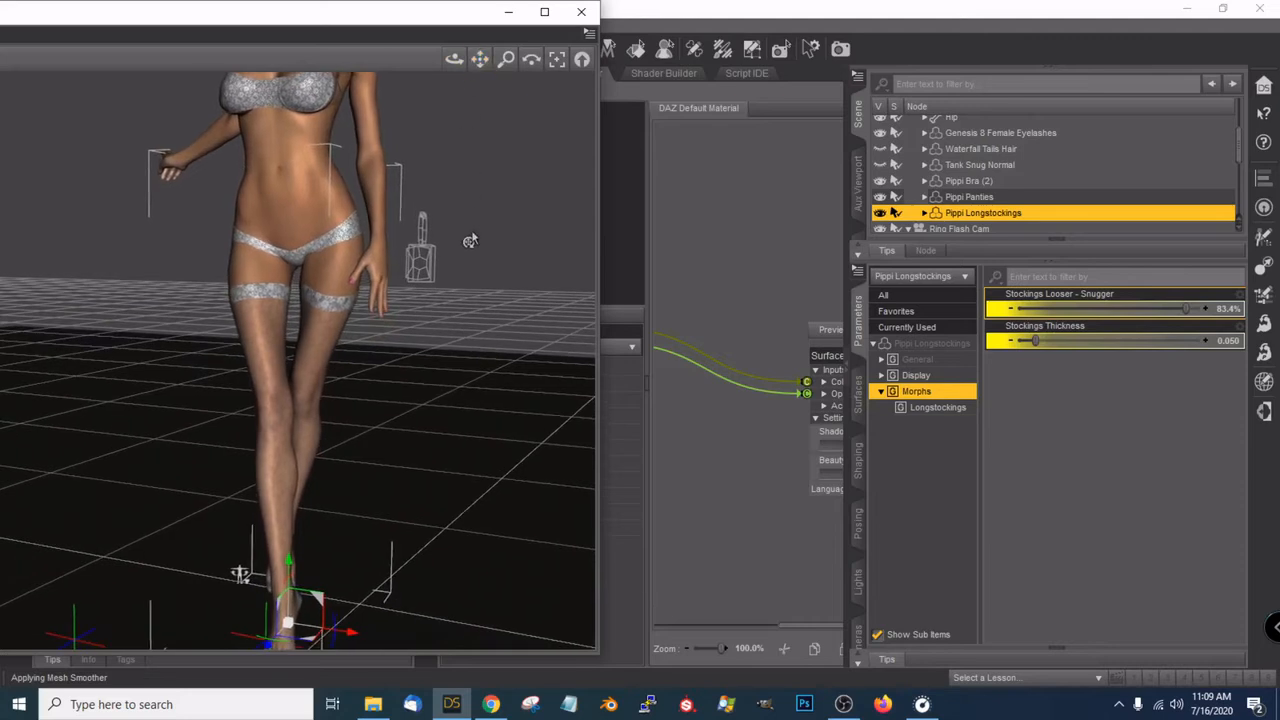
scroll(471, 240, down, 1)
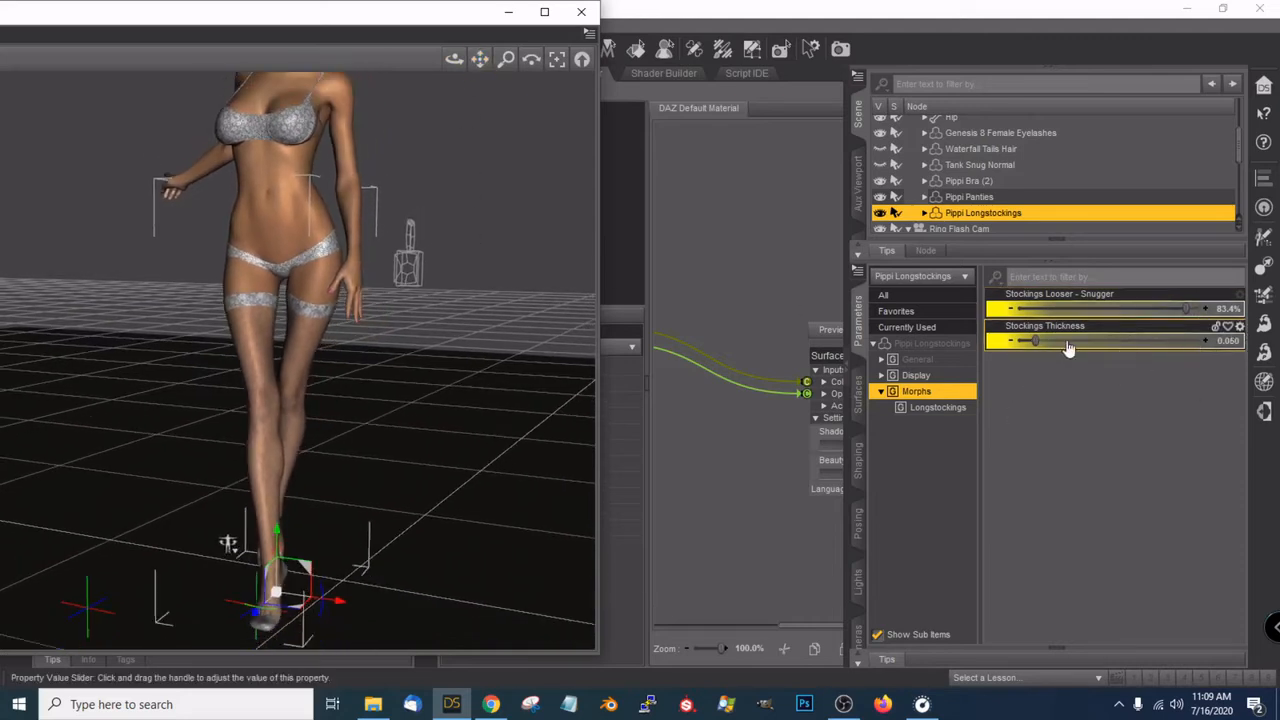
scroll(497, 408, up, 2)
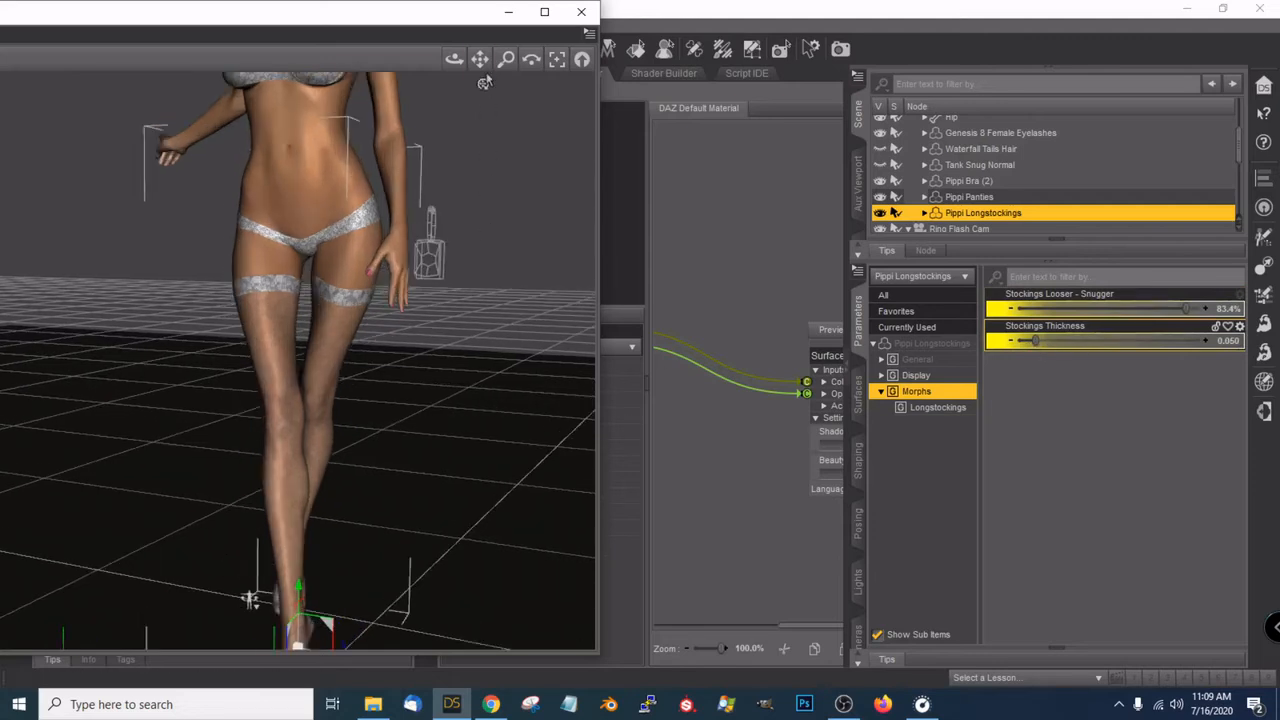
drag(480, 60, 397, 271)
scroll(376, 295, down, 2)
mouse_move(454, 62)
mouse_down()
mouse_move(450, 110)
mouse_move(432, 57)
mouse_up()
Select the Addie figure and load the Pippi Panties wardrobe item onto it from the Pippi Longstockings content folder
drag(391, 20, 1017, 40)
drag(785, 38, 452, 140)
scroll(963, 129, up, 5)
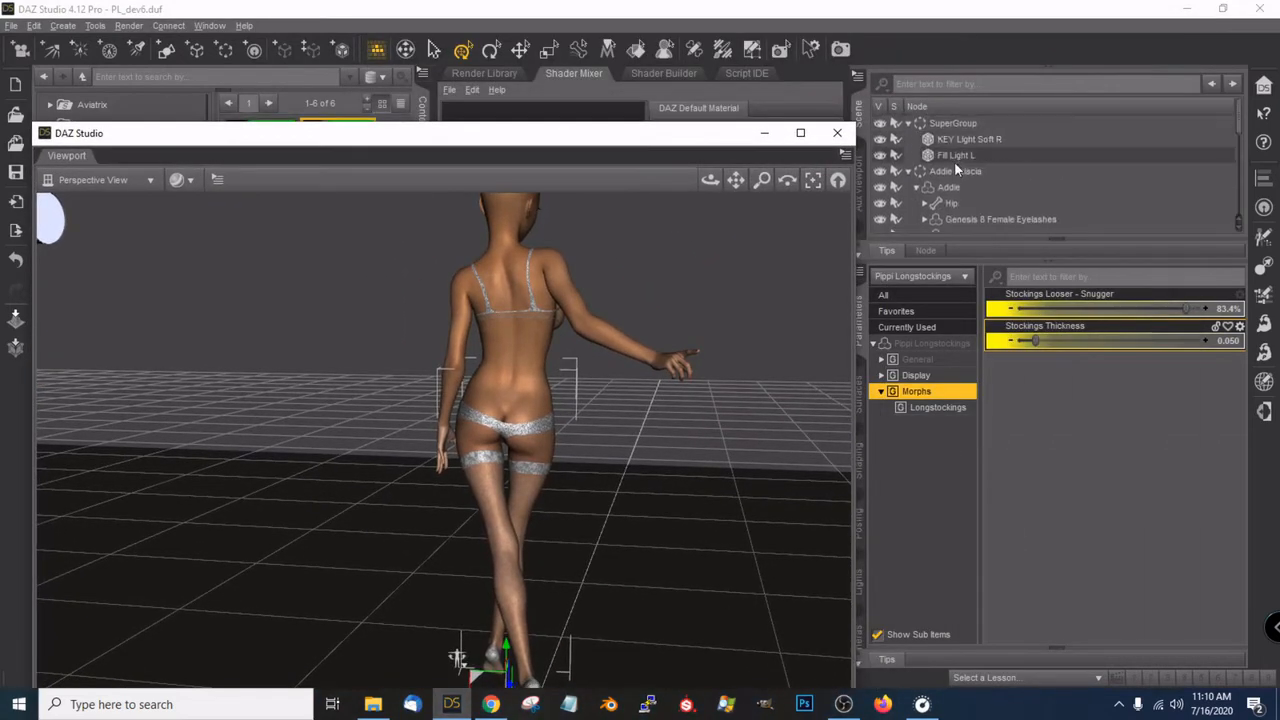
click(949, 188)
drag(480, 146, 910, 50)
double_click(332, 266)
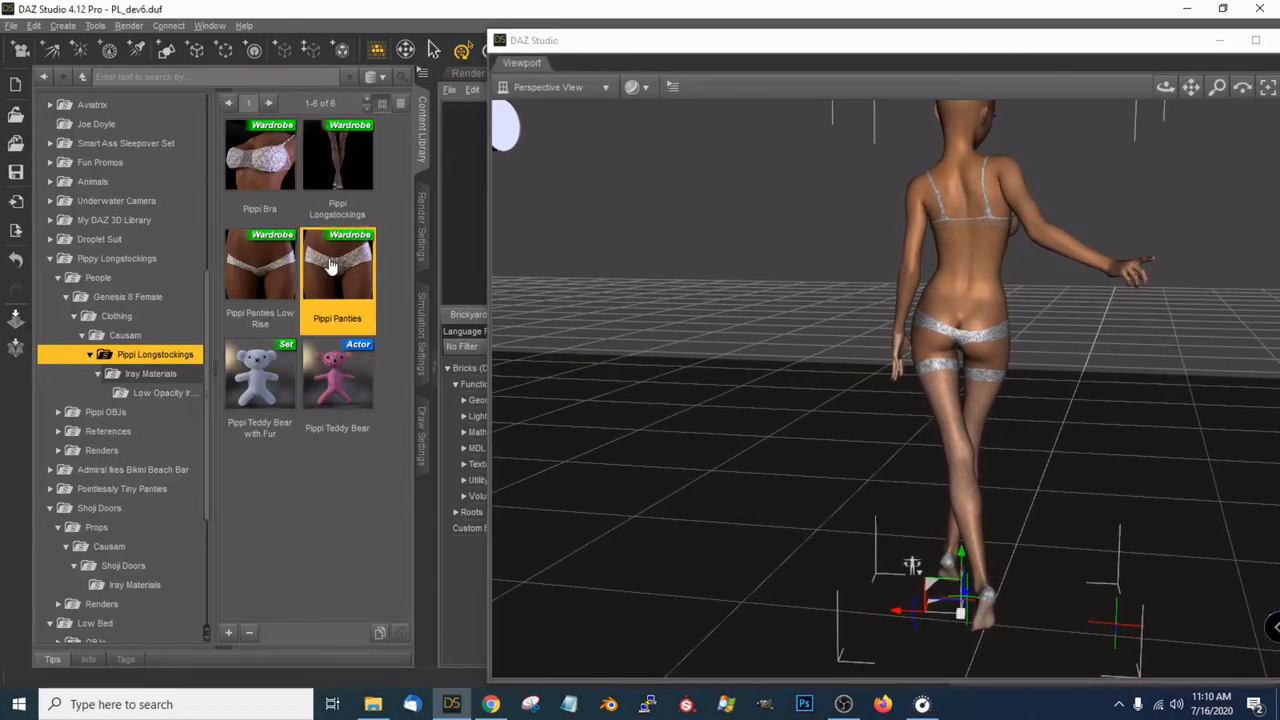
Hide the original Pippi Panties in the scene so that only the newly loaded pair shows
drag(985, 50, 515, 55)
scroll(970, 162, down, 6)
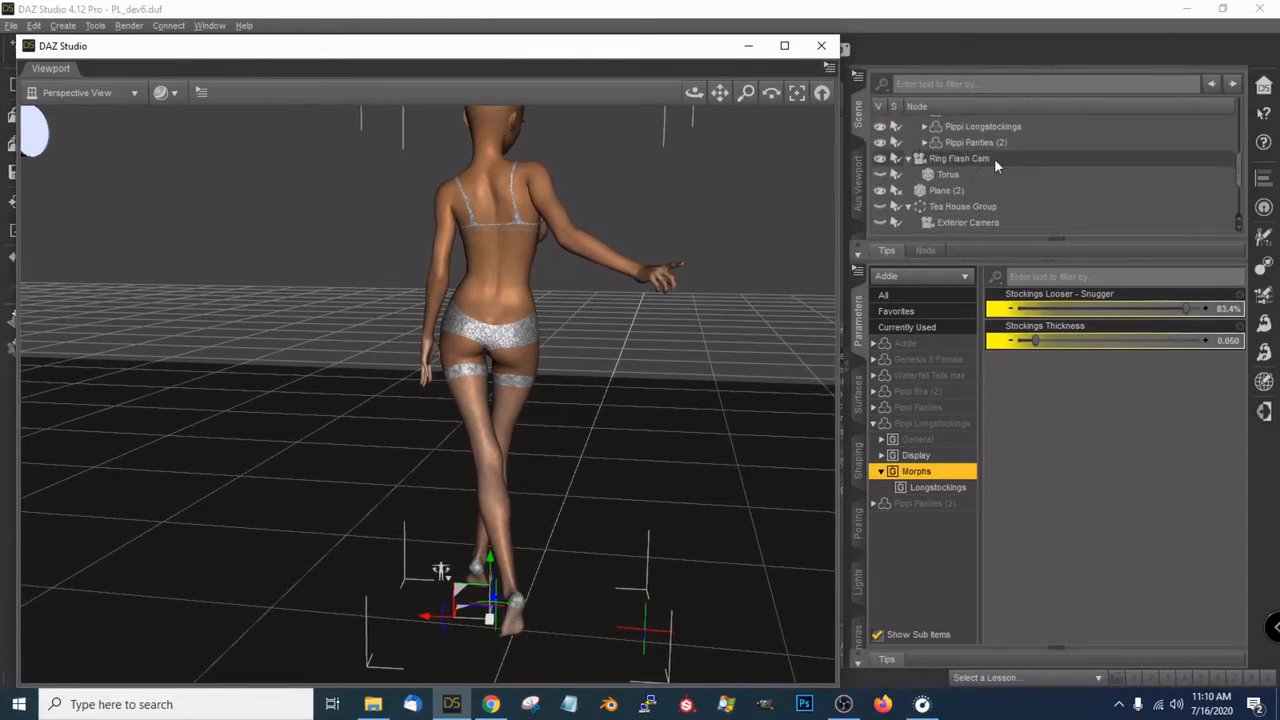
scroll(994, 158, up, 2)
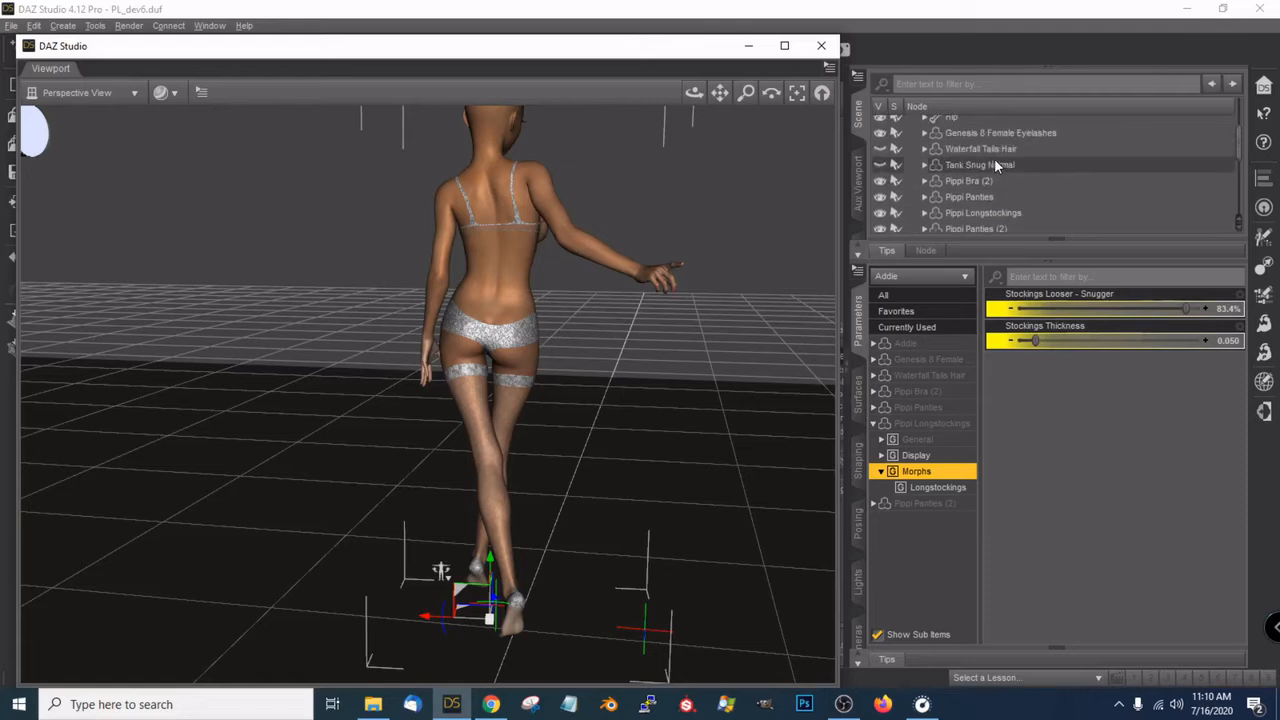
click(884, 202)
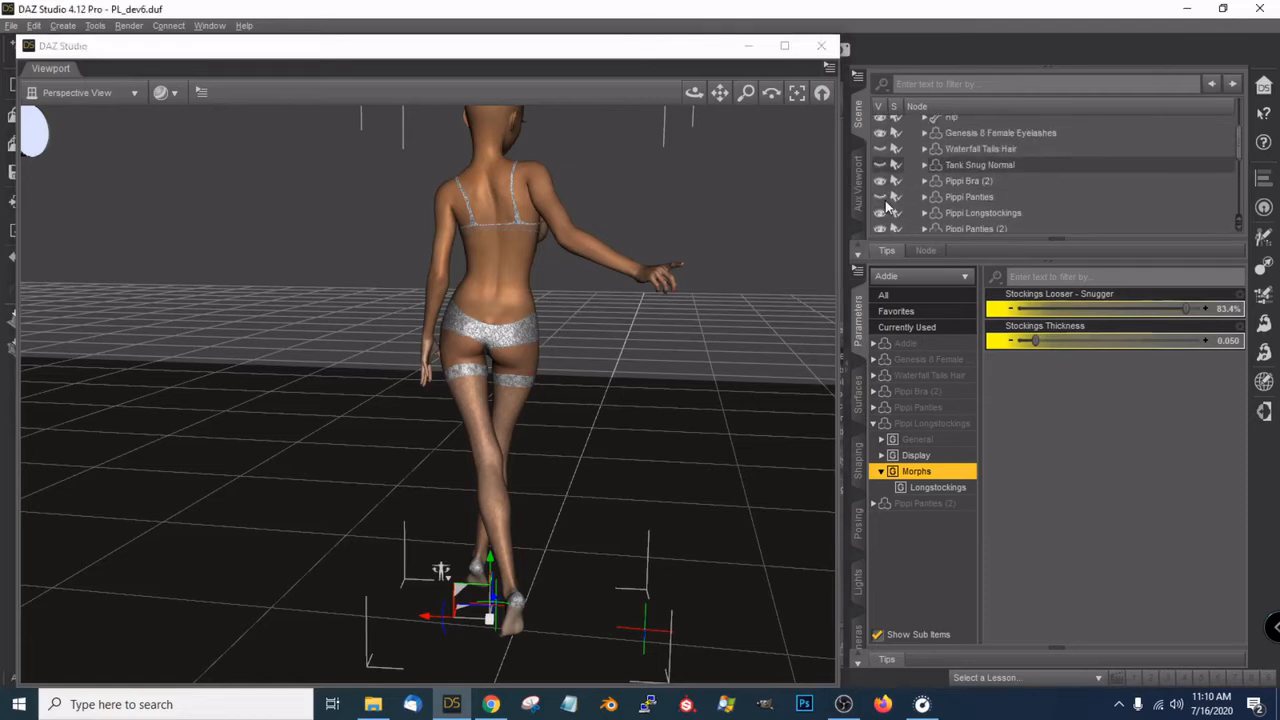
Examine the fit of the fuller-cut panties from the front and back, and open the dForce simulation settings
scroll(571, 271, up, 10)
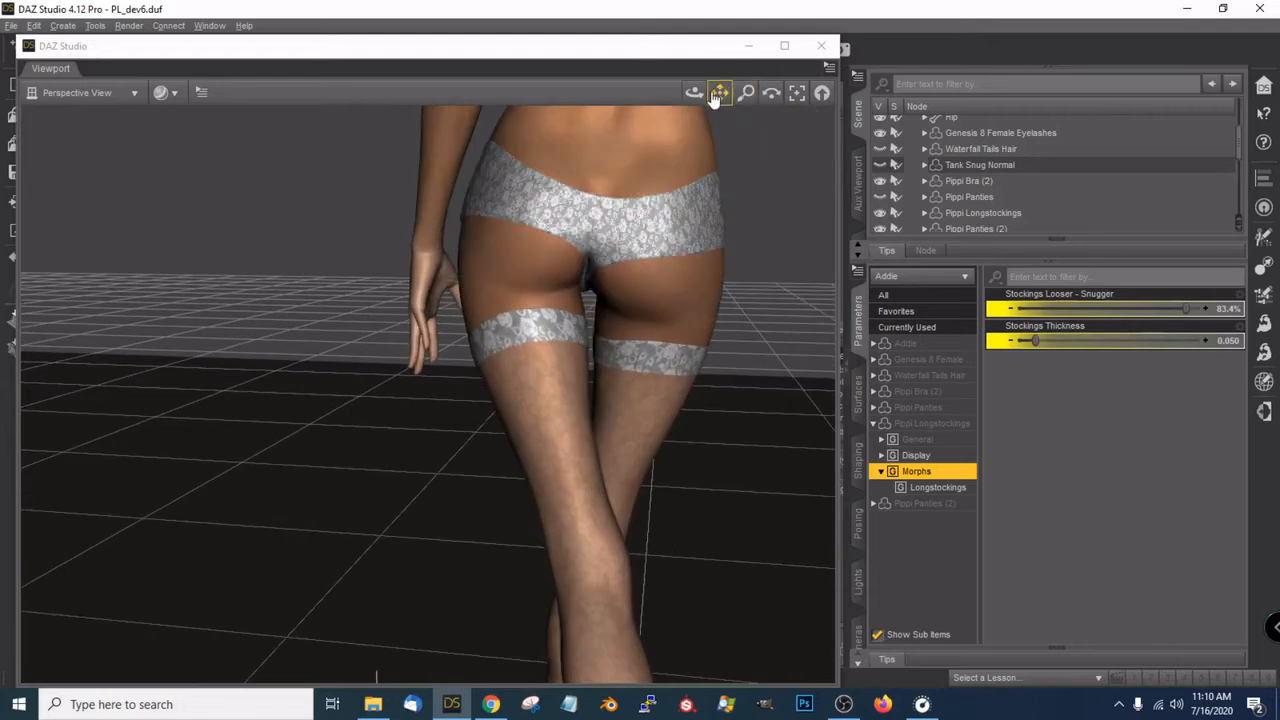
drag(714, 98, 913, 121)
scroll(657, 250, up, 1)
scroll(657, 250, up, 2)
drag(482, 50, 952, 50)
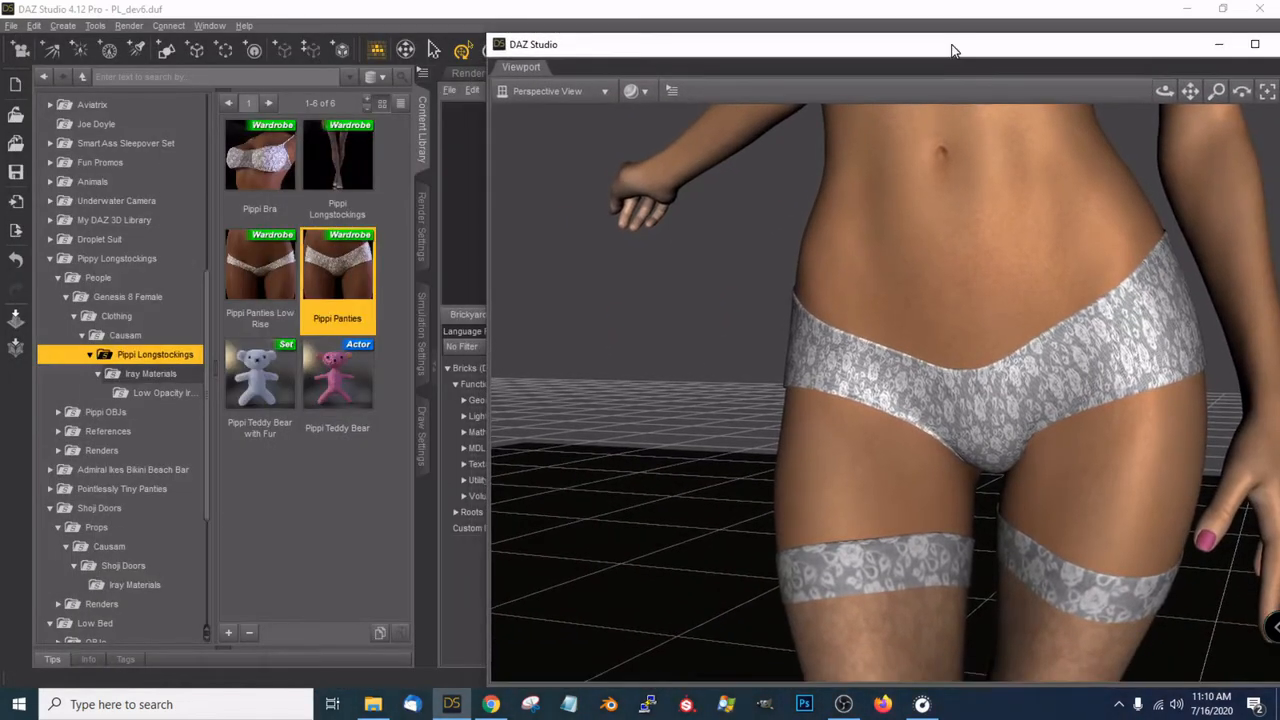
click(420, 330)
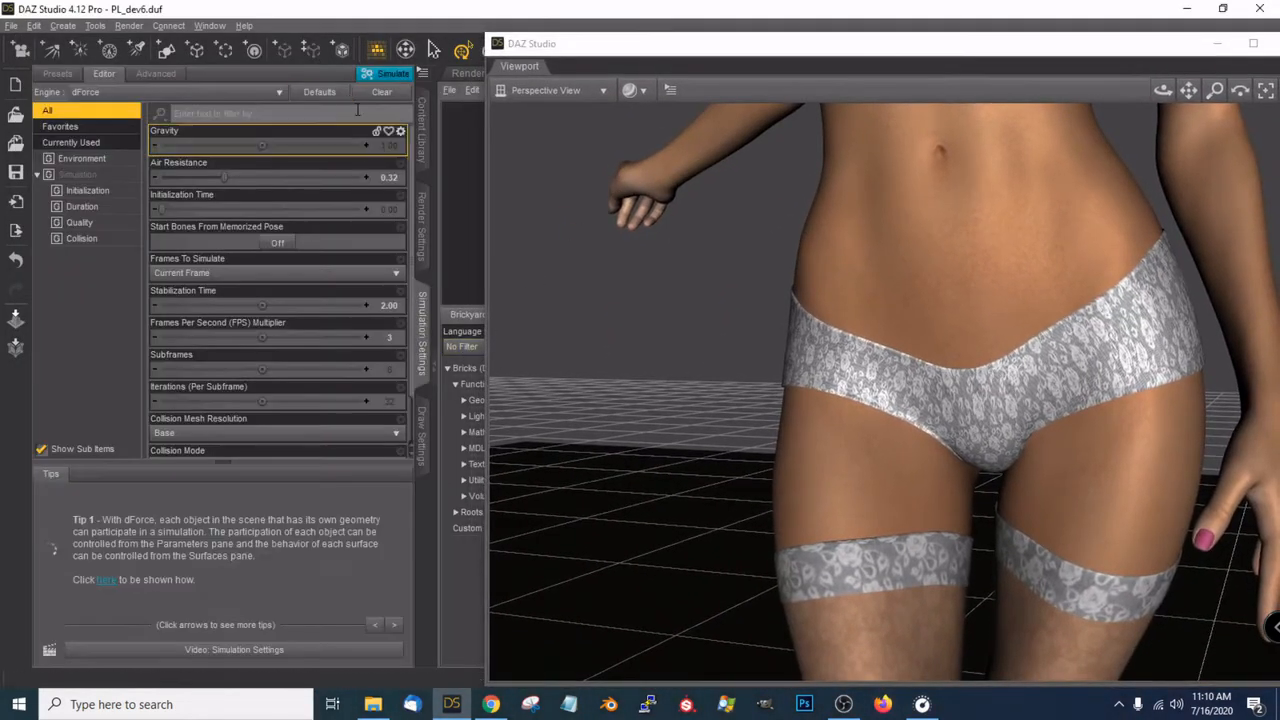
drag(840, 50, 410, 38)
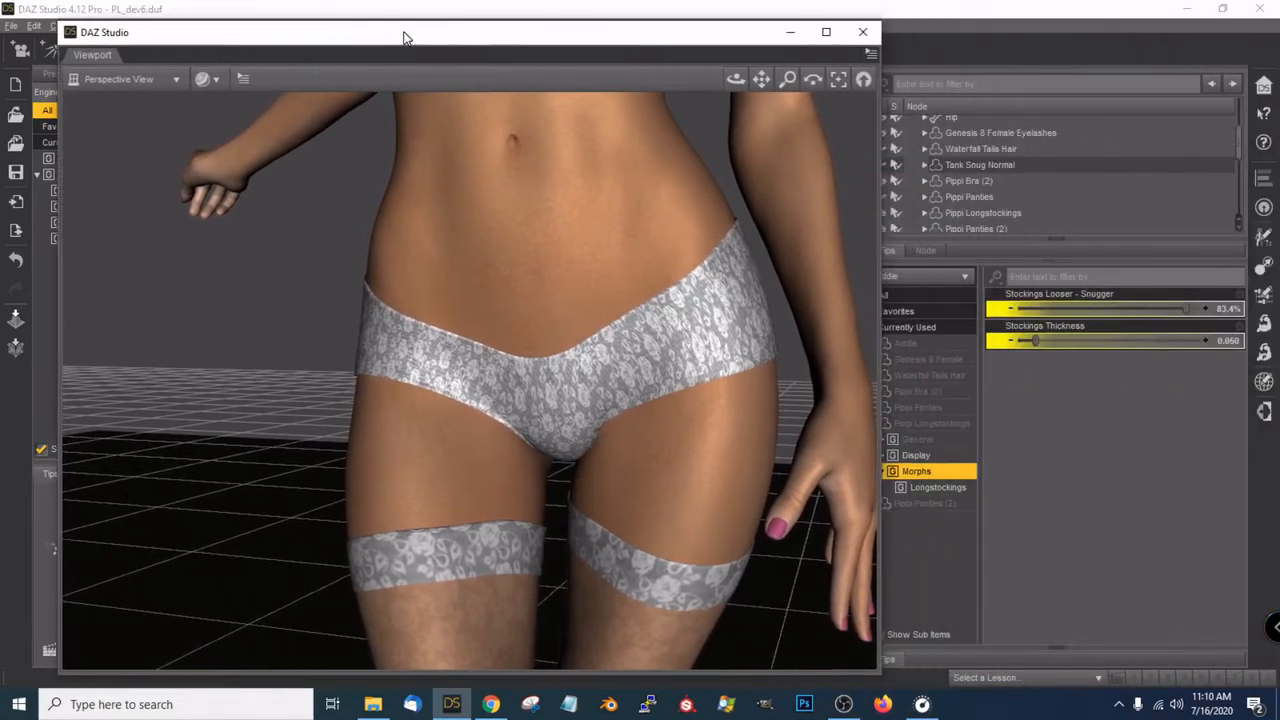
drag(683, 43, 584, 59)
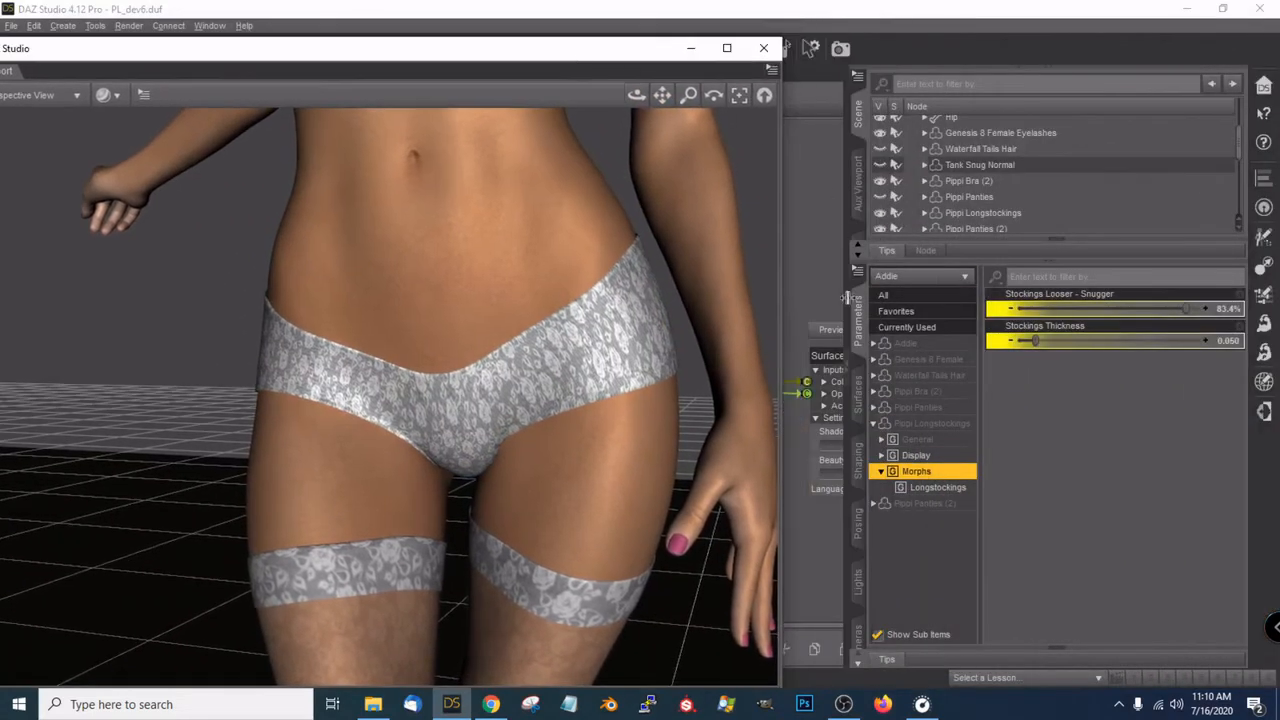
drag(636, 94, 326, 70)
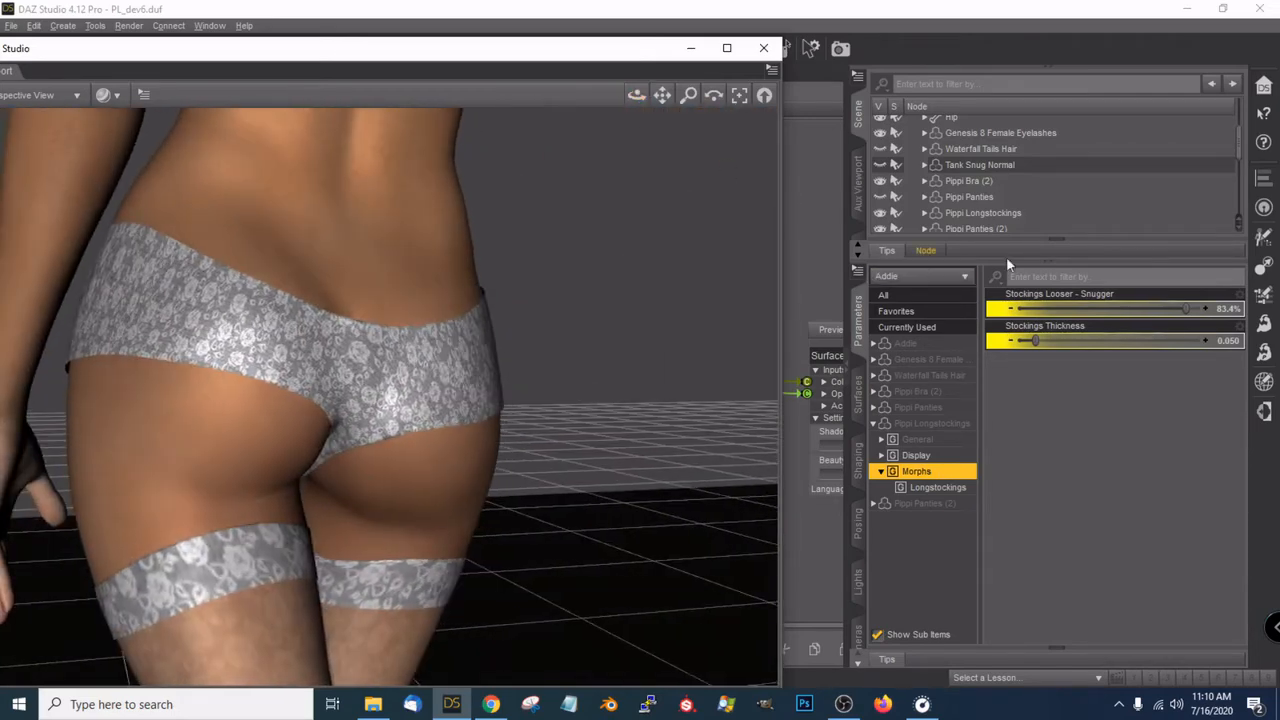
scroll(999, 171, down, 2)
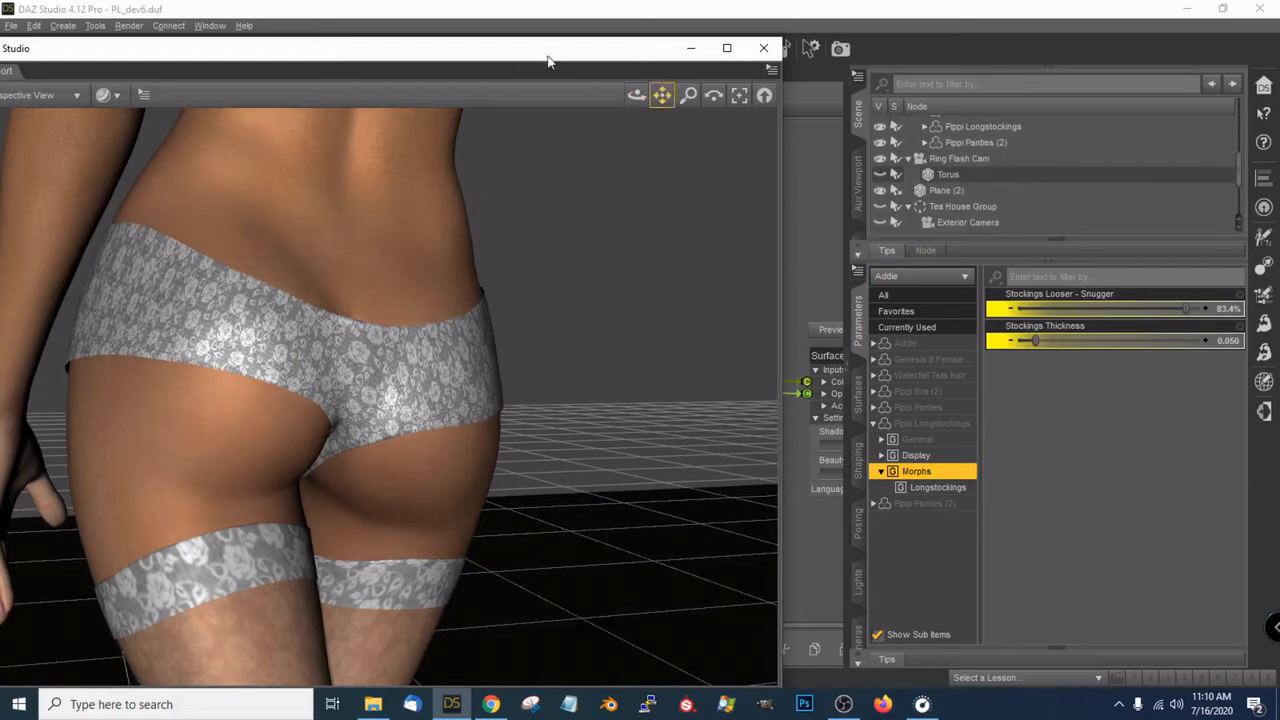
drag(485, 46, 950, 49)
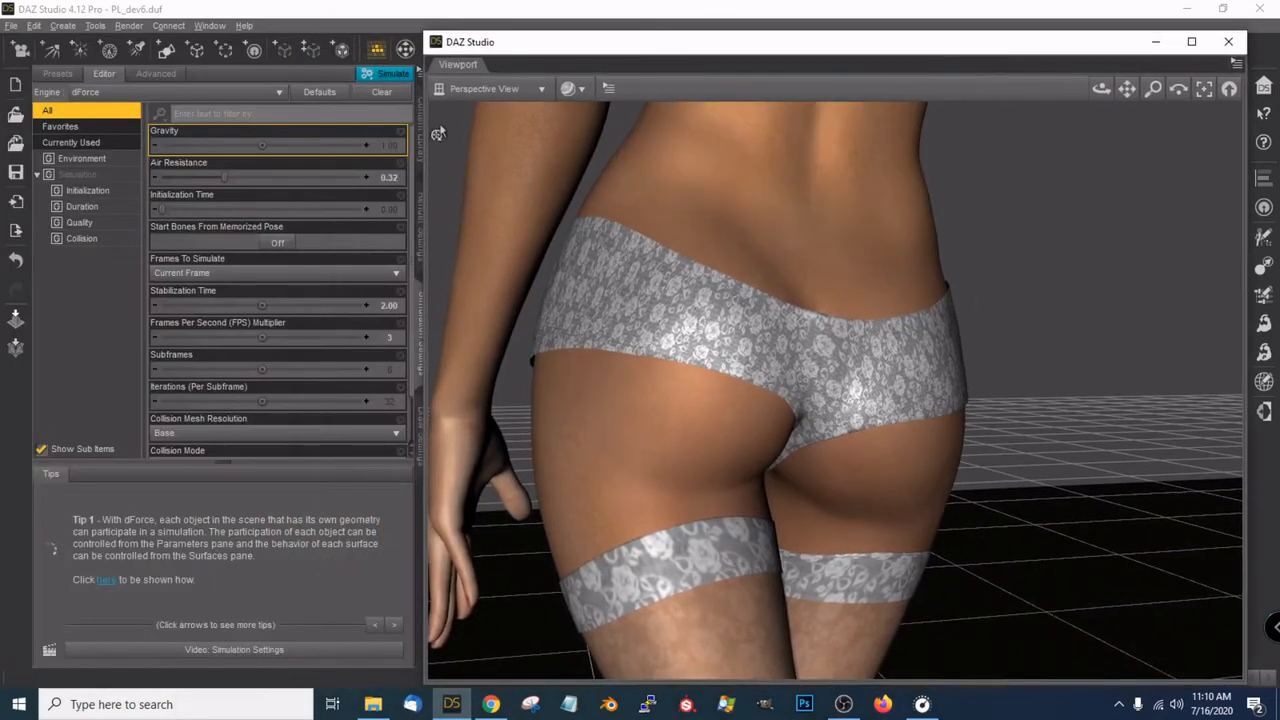
drag(497, 44, 556, 57)
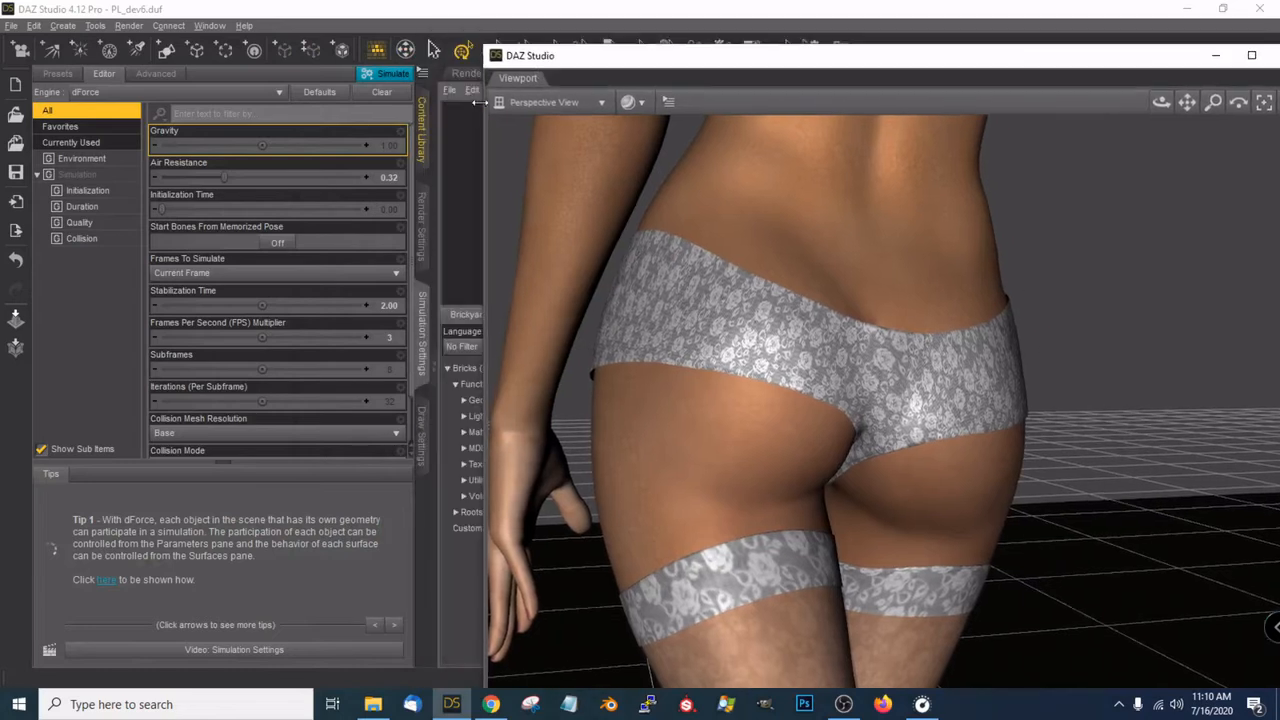
Browse the Iray Materials presets of the Pippi Longstockings set, including the 0-Knit Helper Mats and Blue Scroll Bottom Panties
click(421, 130)
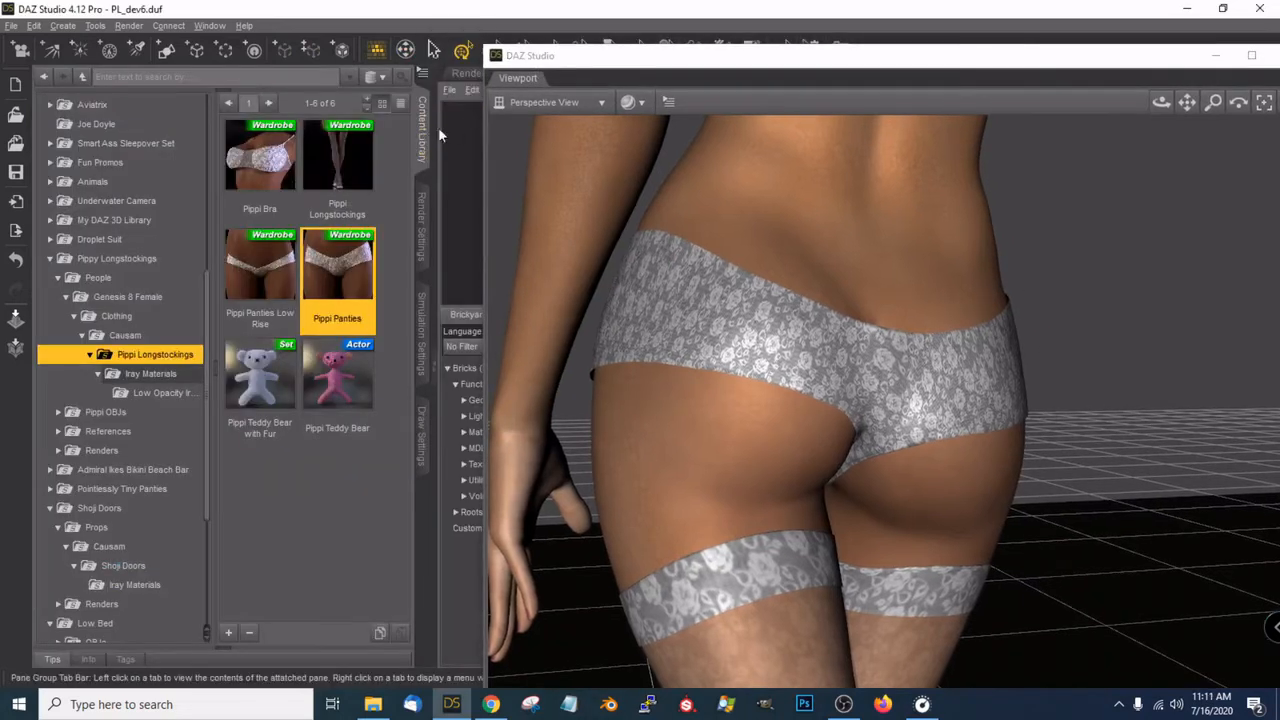
click(152, 376)
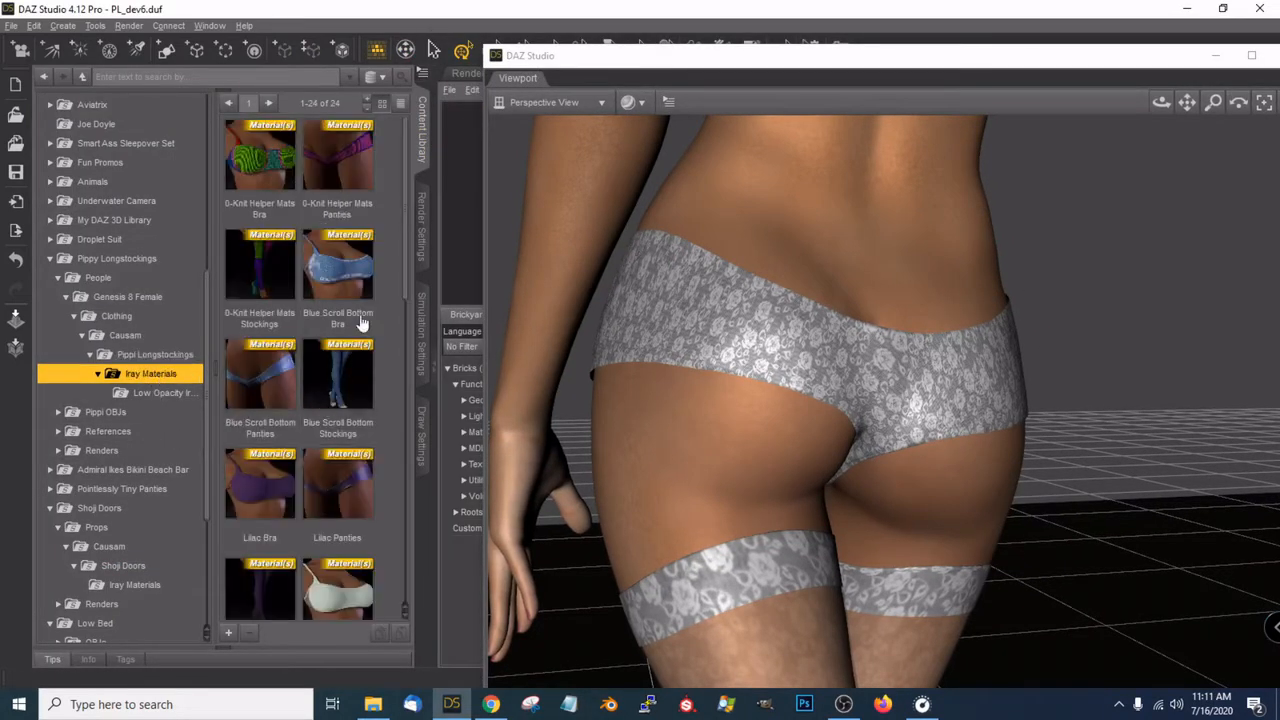
click(360, 179)
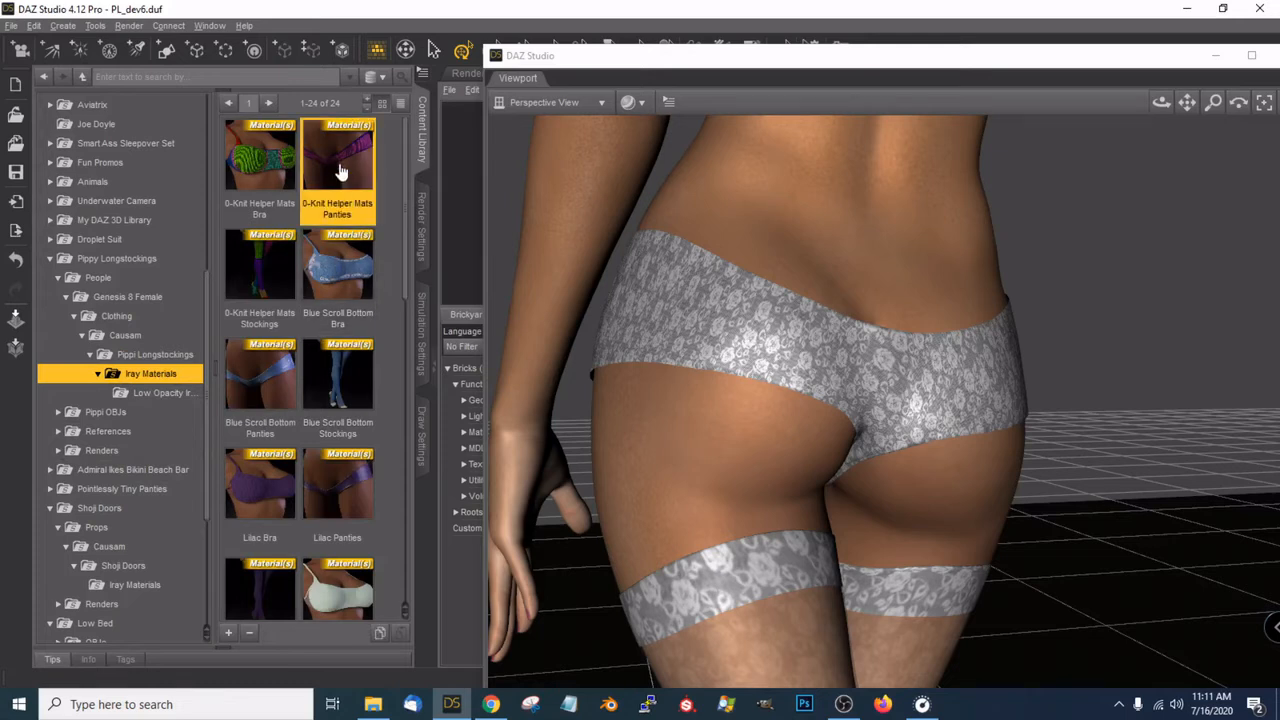
mouse_move(257, 383)
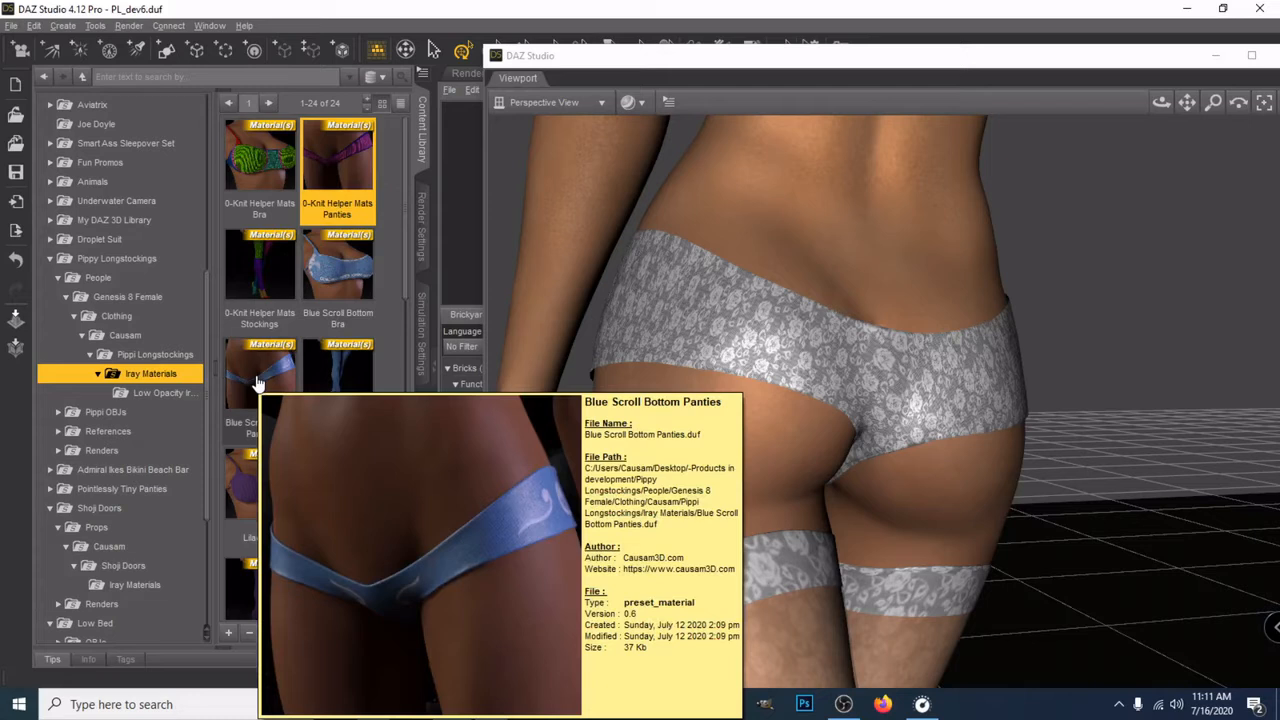
Show the original Pippi Panties in the scene again and hide Pippi Panties (2)
drag(796, 64, 267, 53)
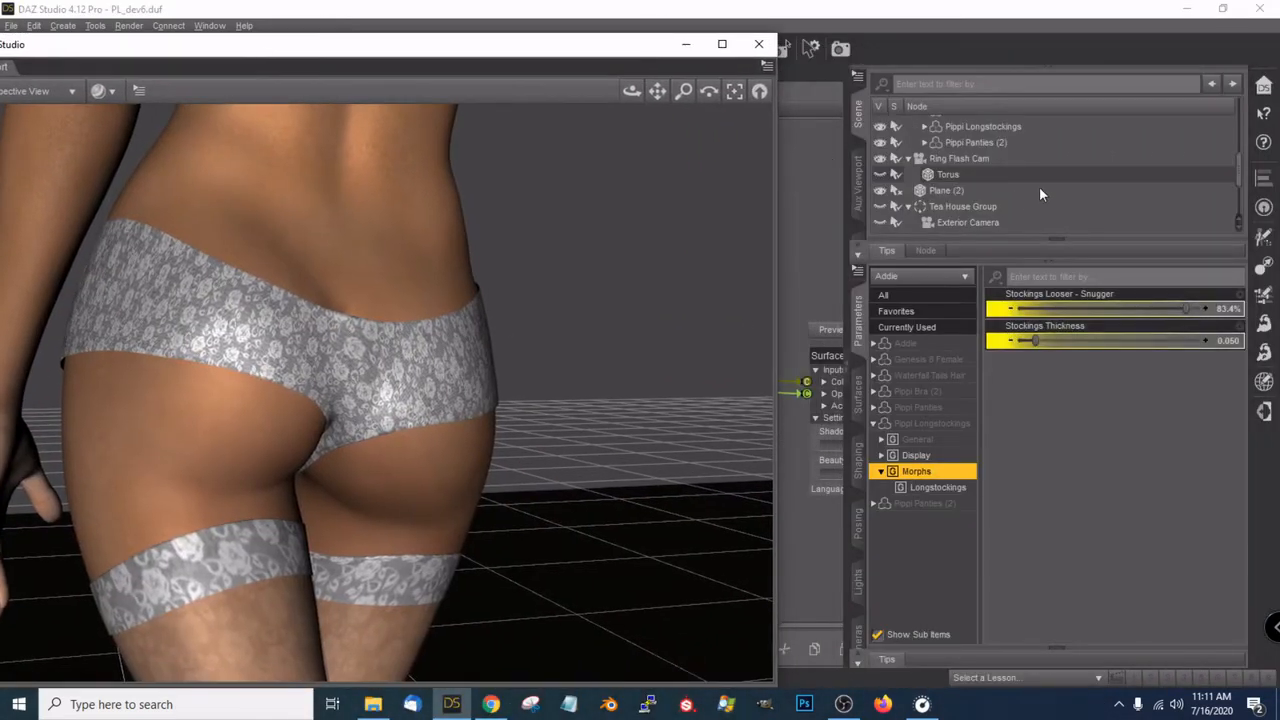
scroll(1004, 162, up, 2)
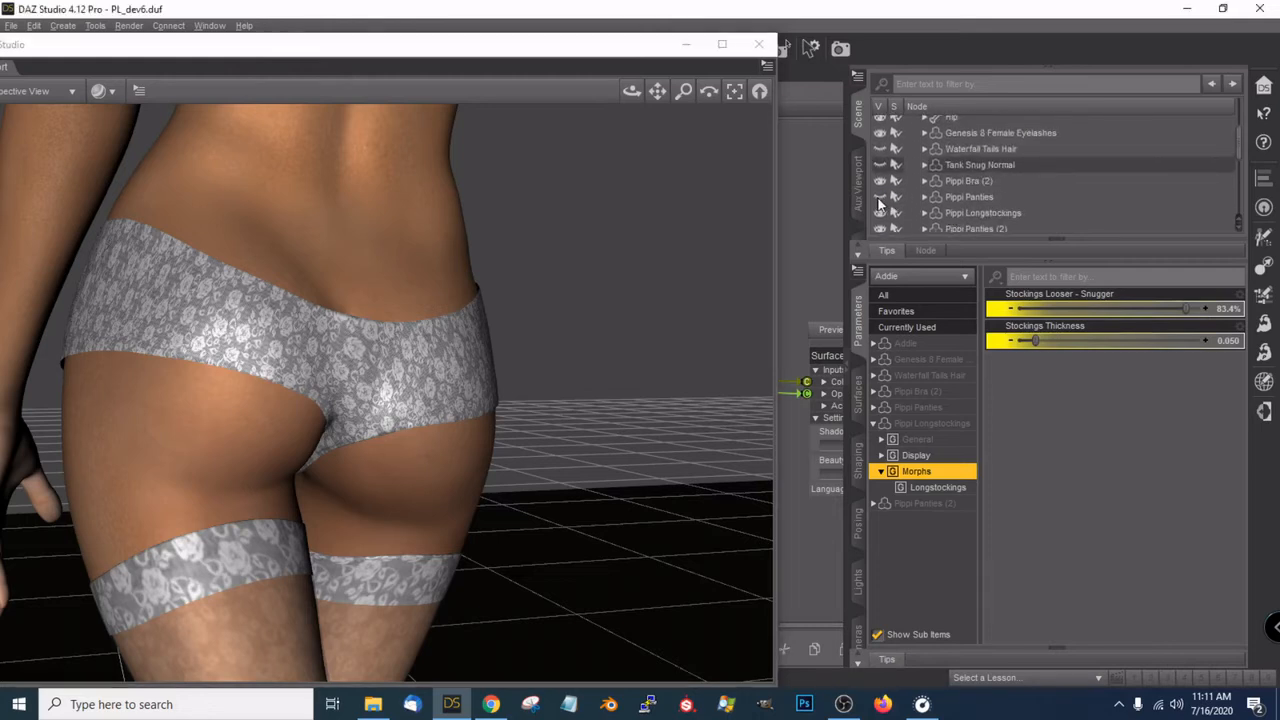
scroll(978, 177, down, 2)
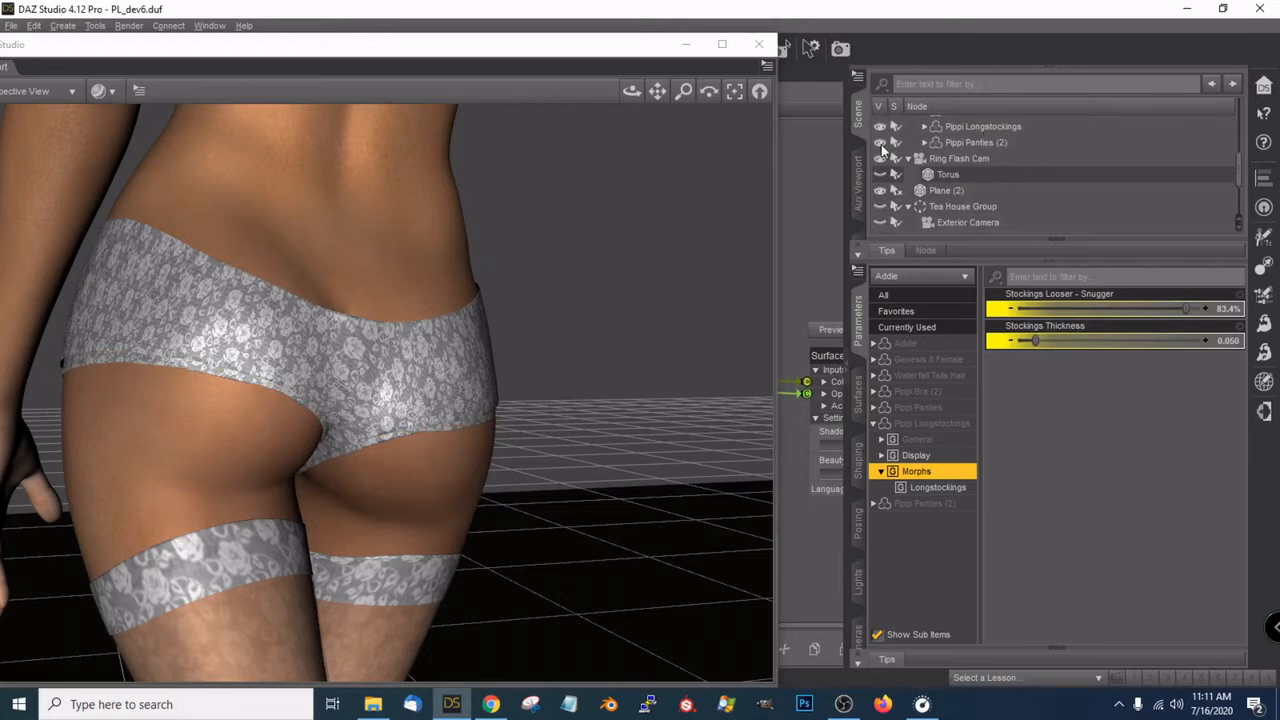
scroll(669, 305, down, 5)
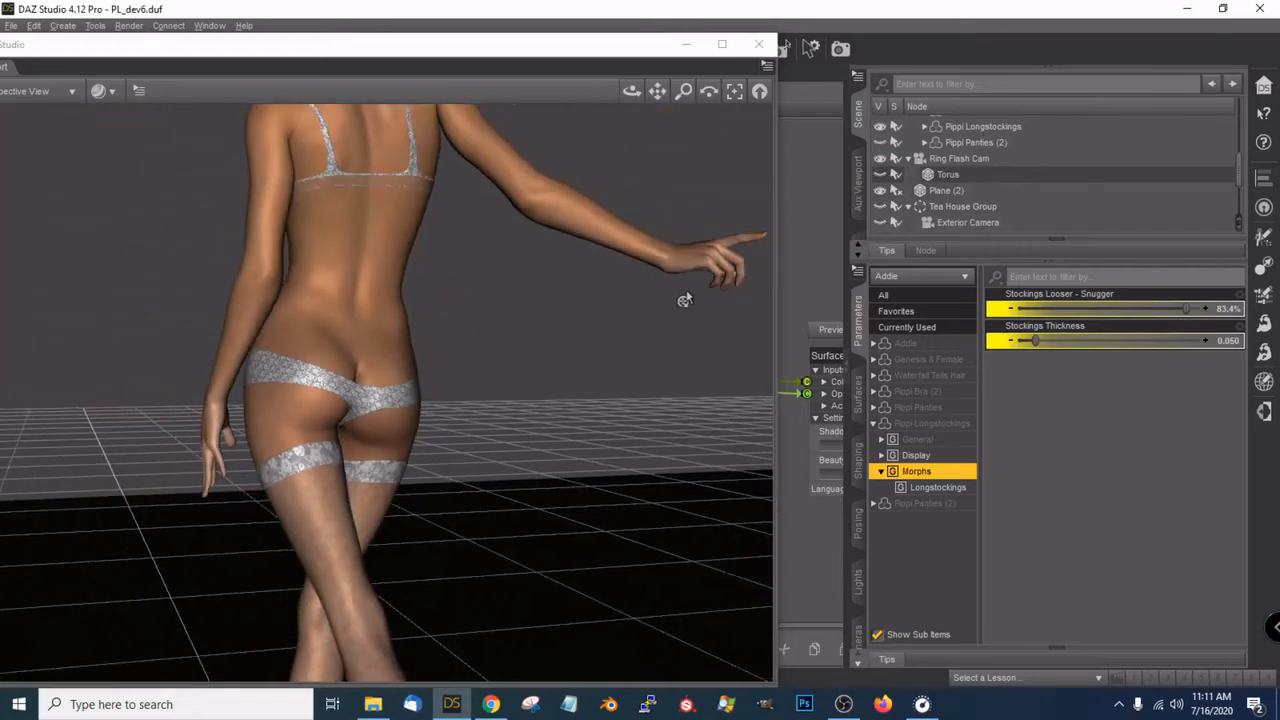
View the whole dressed figure from behind and return to the Pippi Longstockings content folder
drag(628, 94, 632, 222)
drag(656, 92, 1044, 75)
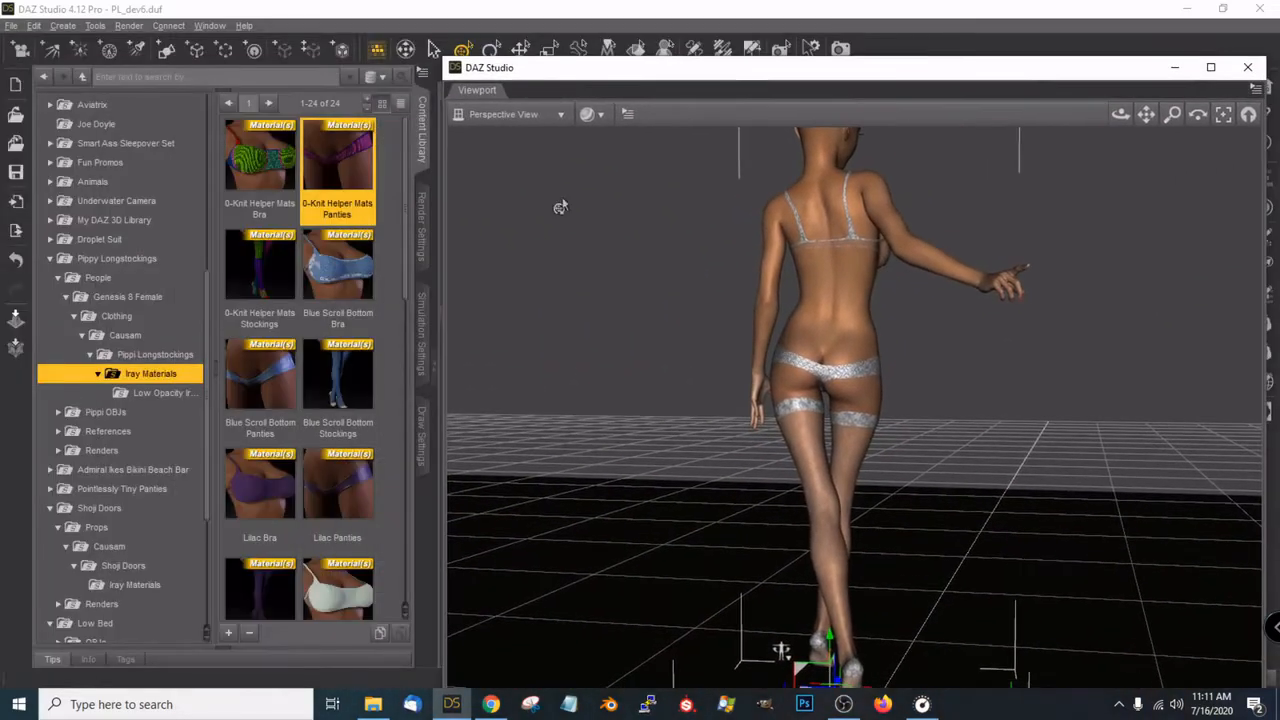
click(146, 355)
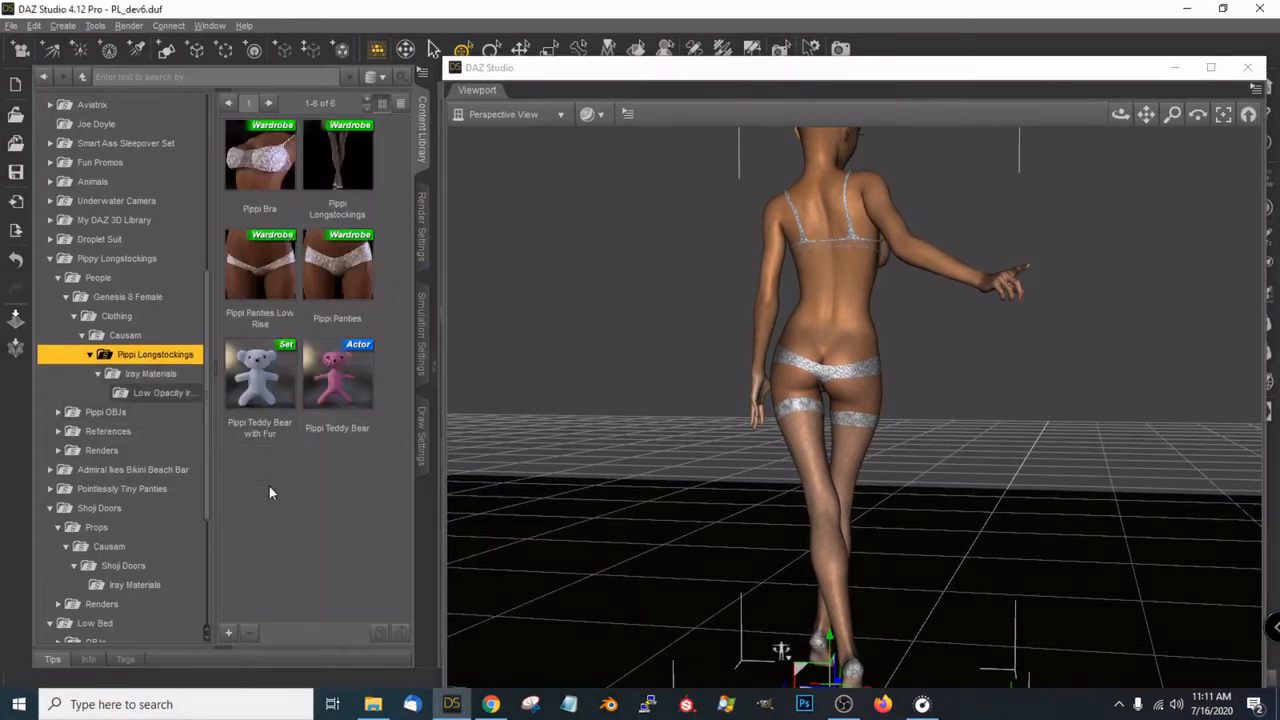
click(830, 82)
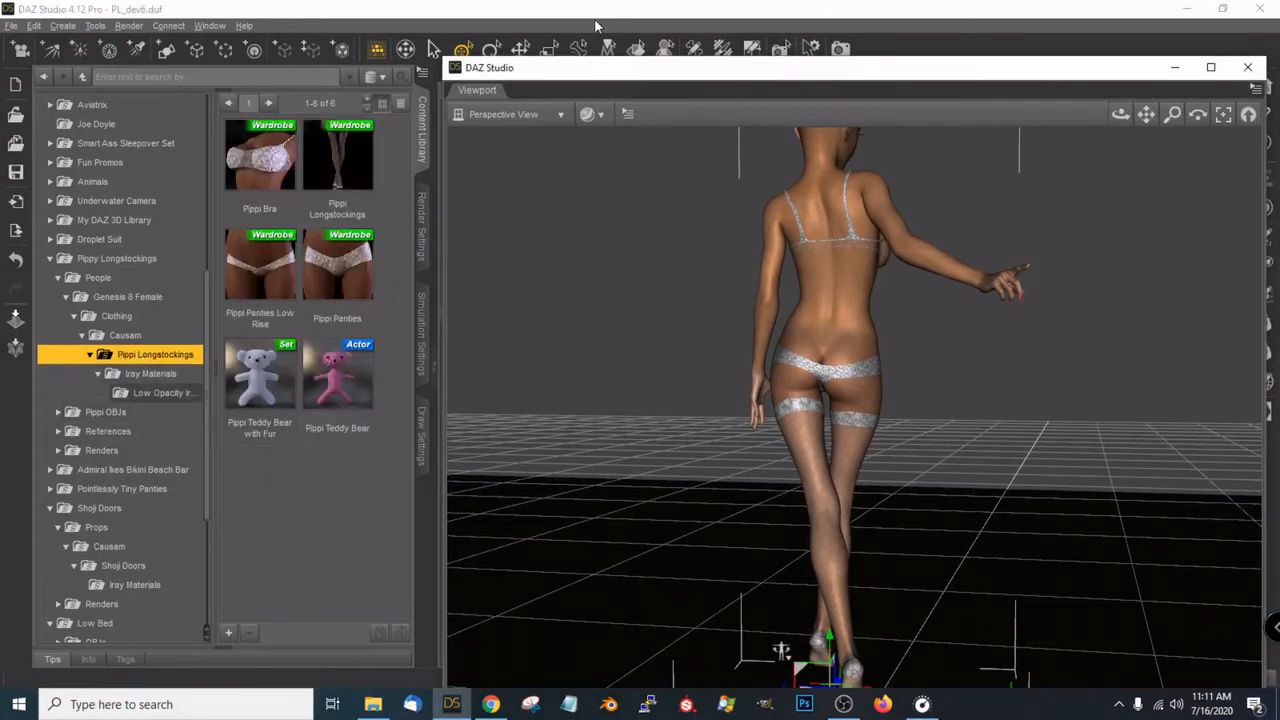
scroll(852, 348, down, 6)
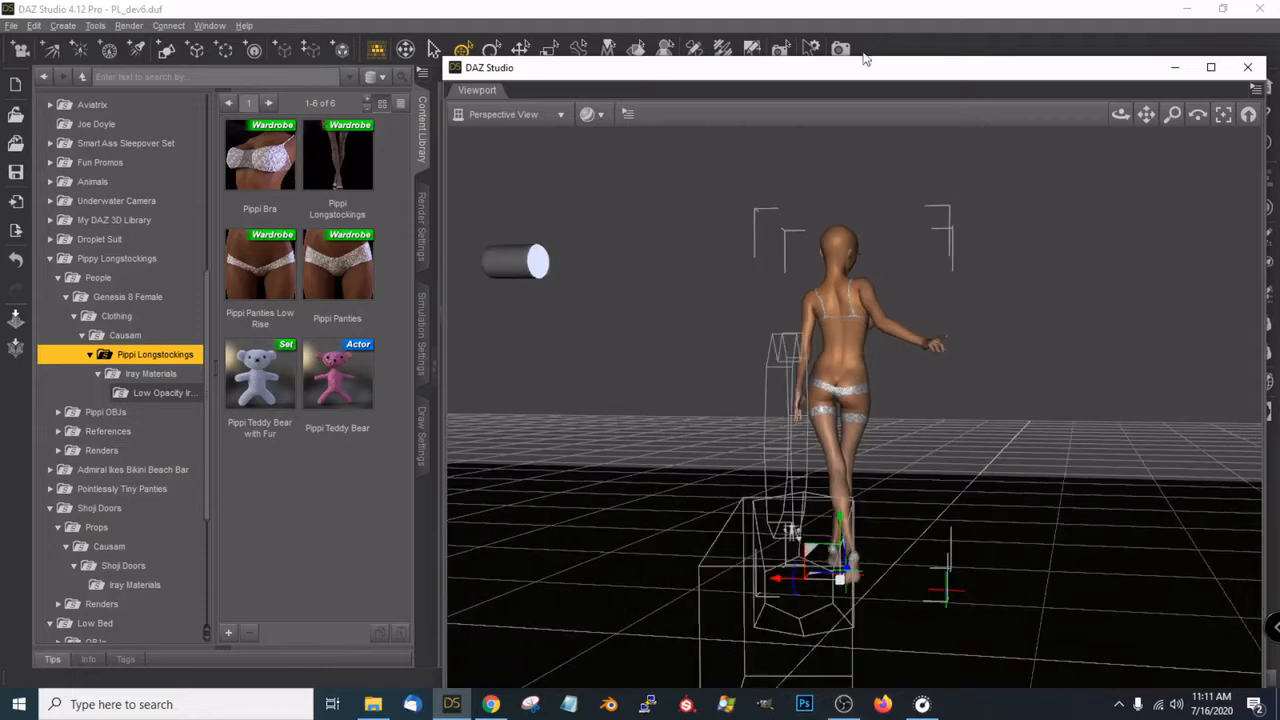
Load the Pippi Teddy Bear with Fur set into the scene
drag(868, 80, 818, 28)
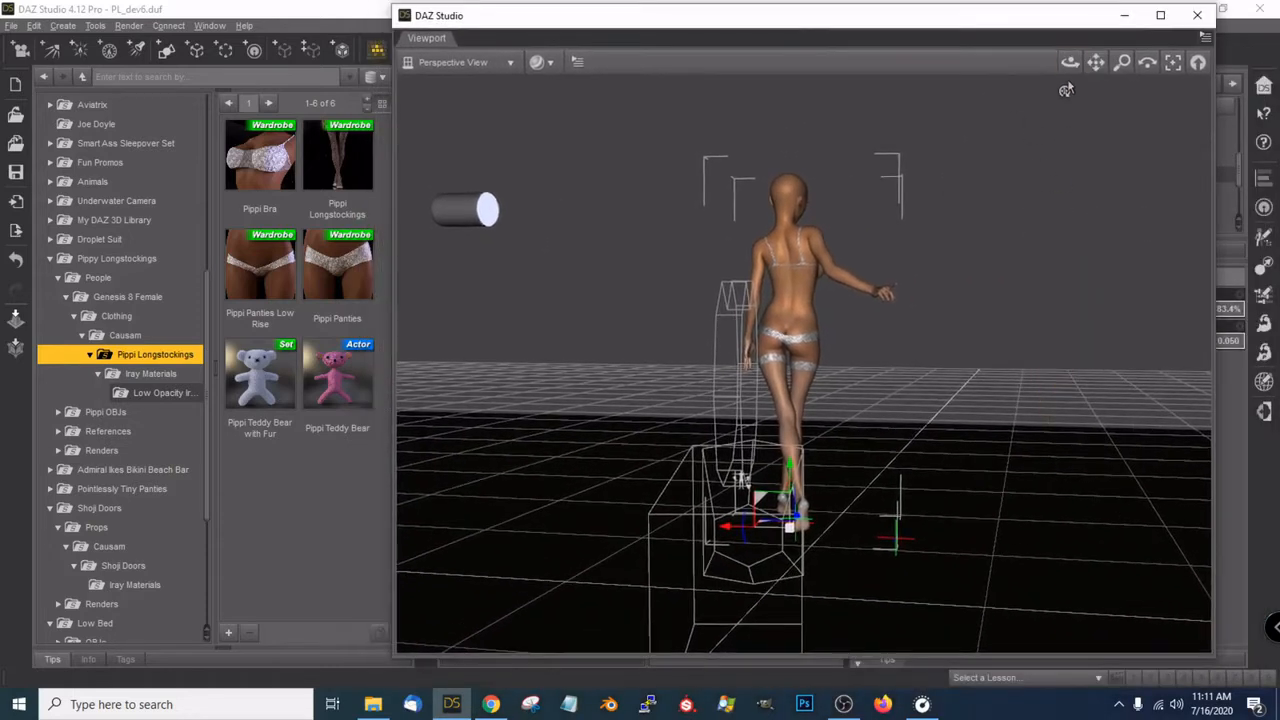
drag(1070, 70, 1090, 82)
click(266, 512)
double_click(252, 413)
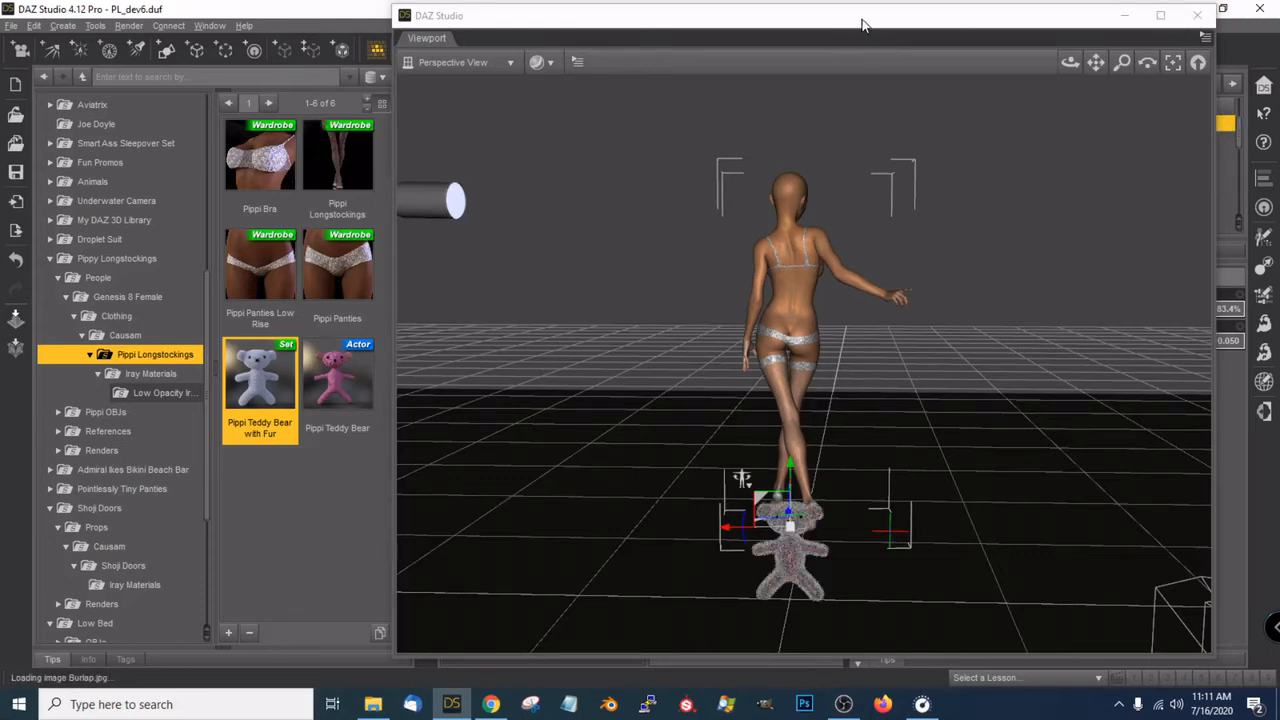
Inspect the Pippi Bear and Pippi Bear Fur nodes and frame the furry bear up close from different angles
drag(863, 24, 513, 21)
scroll(1035, 165, down, 3)
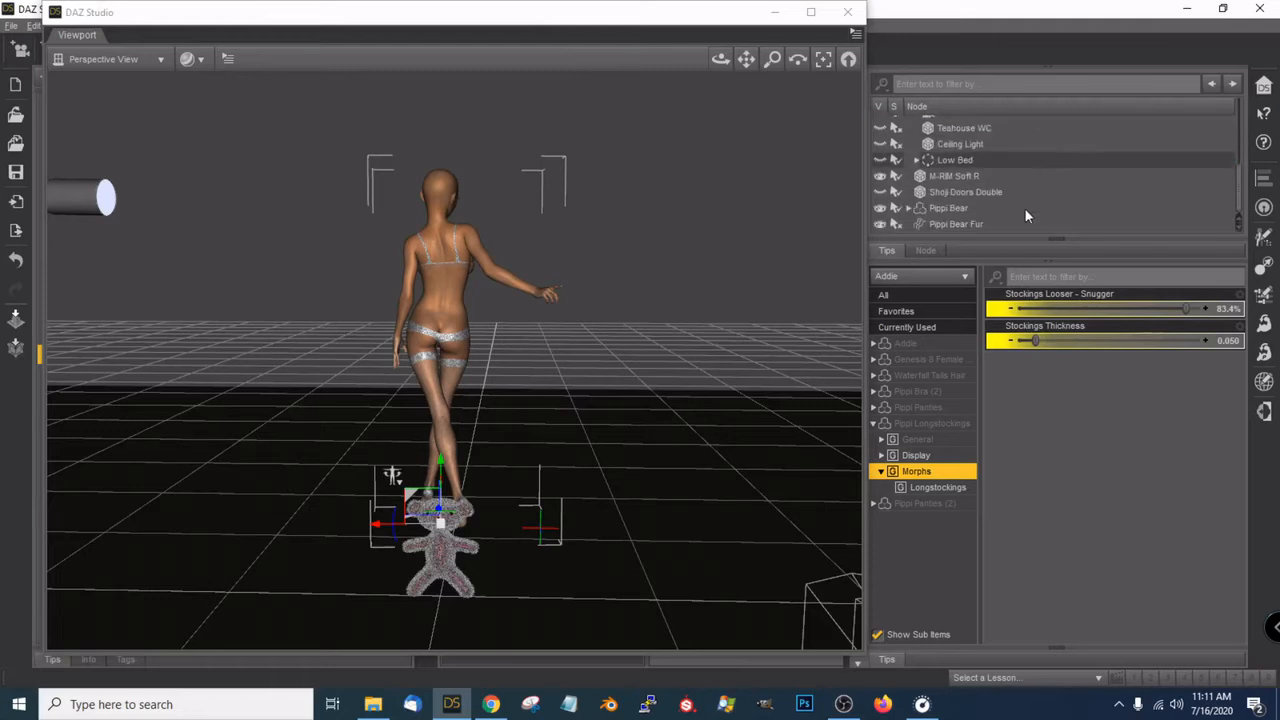
click(944, 224)
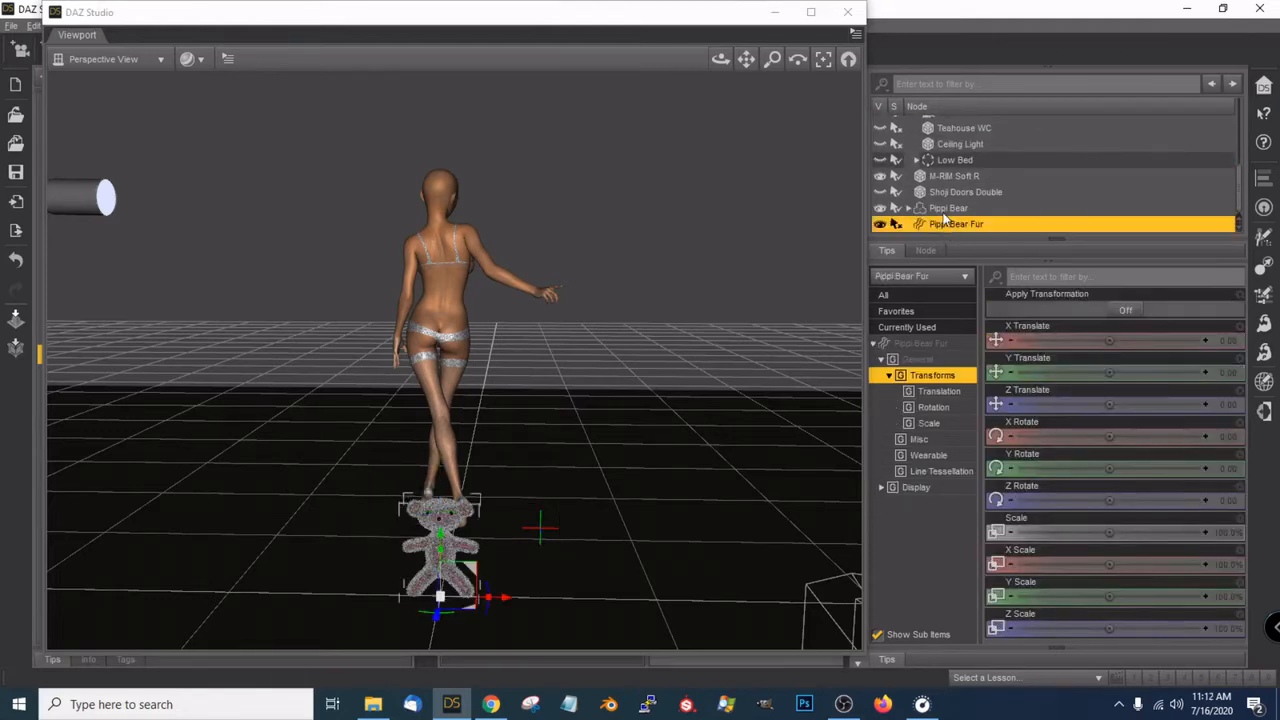
click(941, 209)
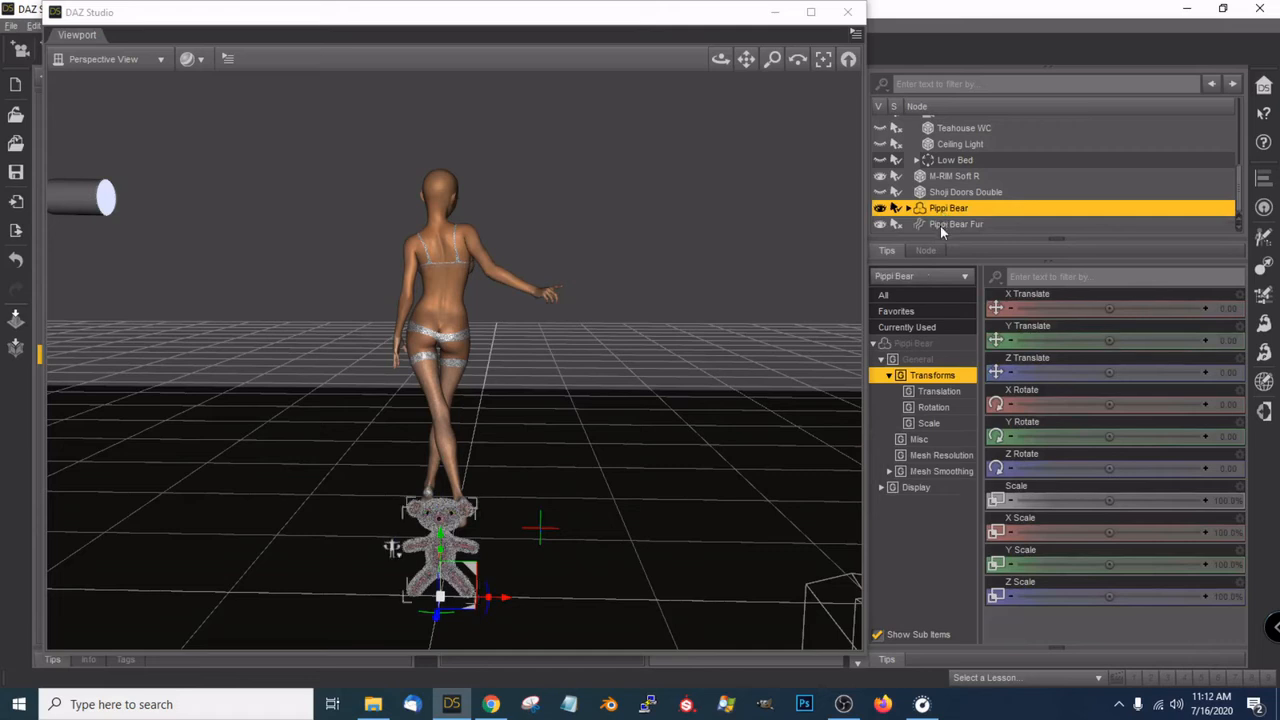
click(940, 225)
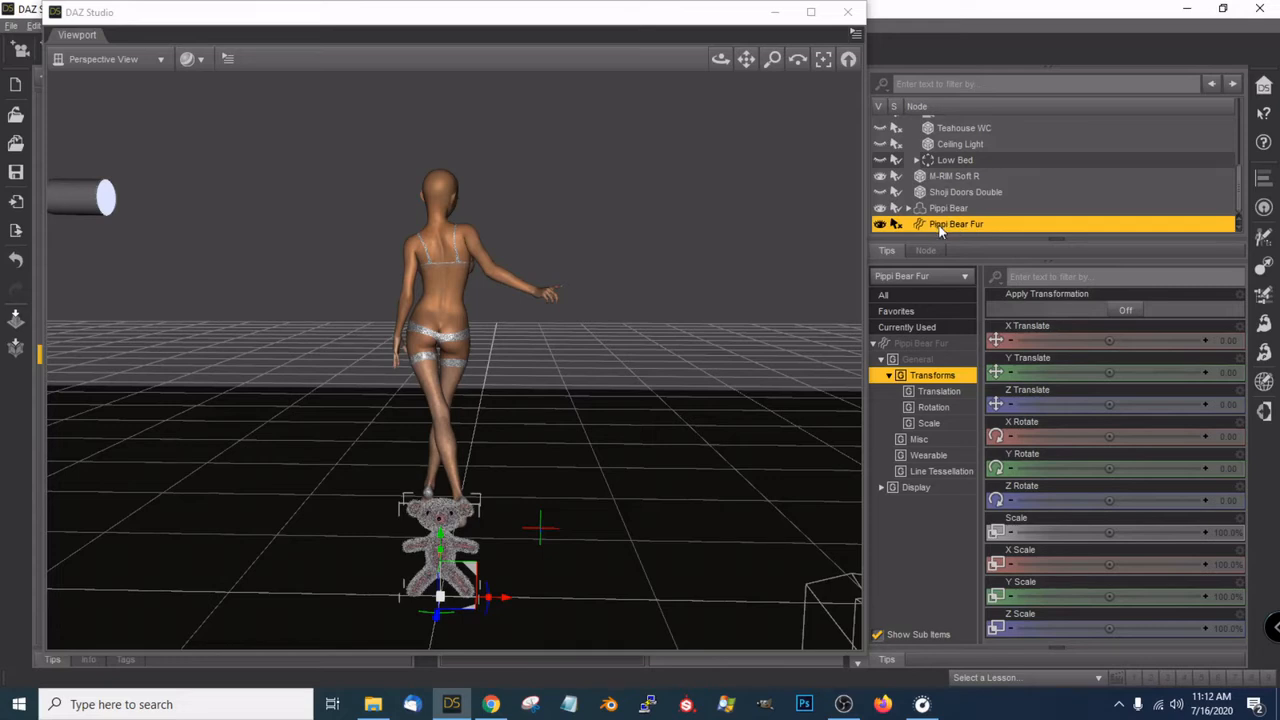
drag(720, 58, 744, 57)
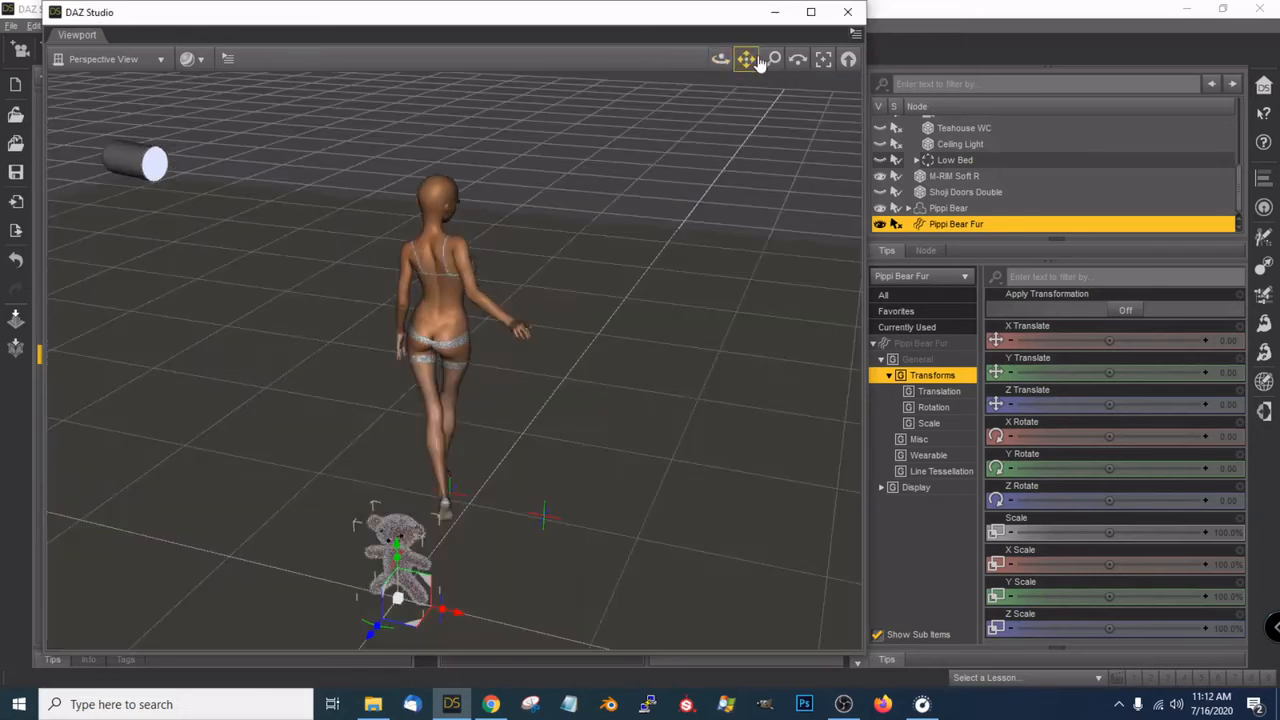
click(824, 60)
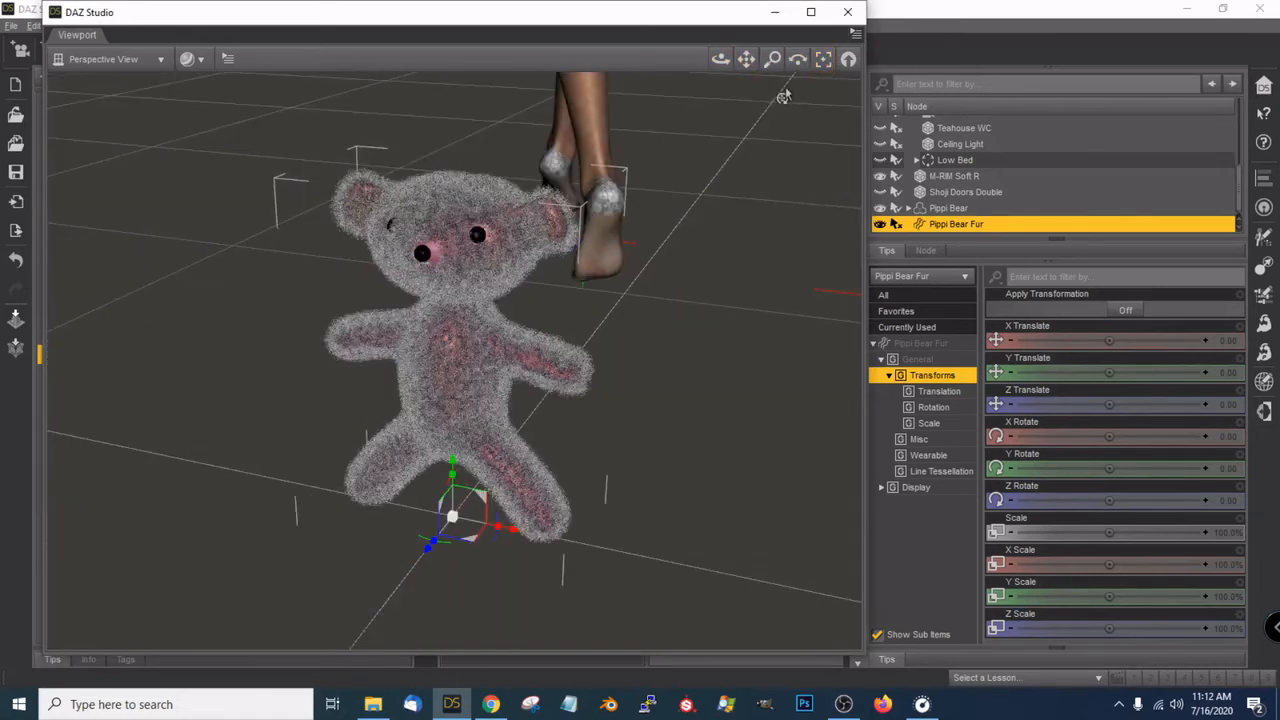
drag(720, 58, 694, 61)
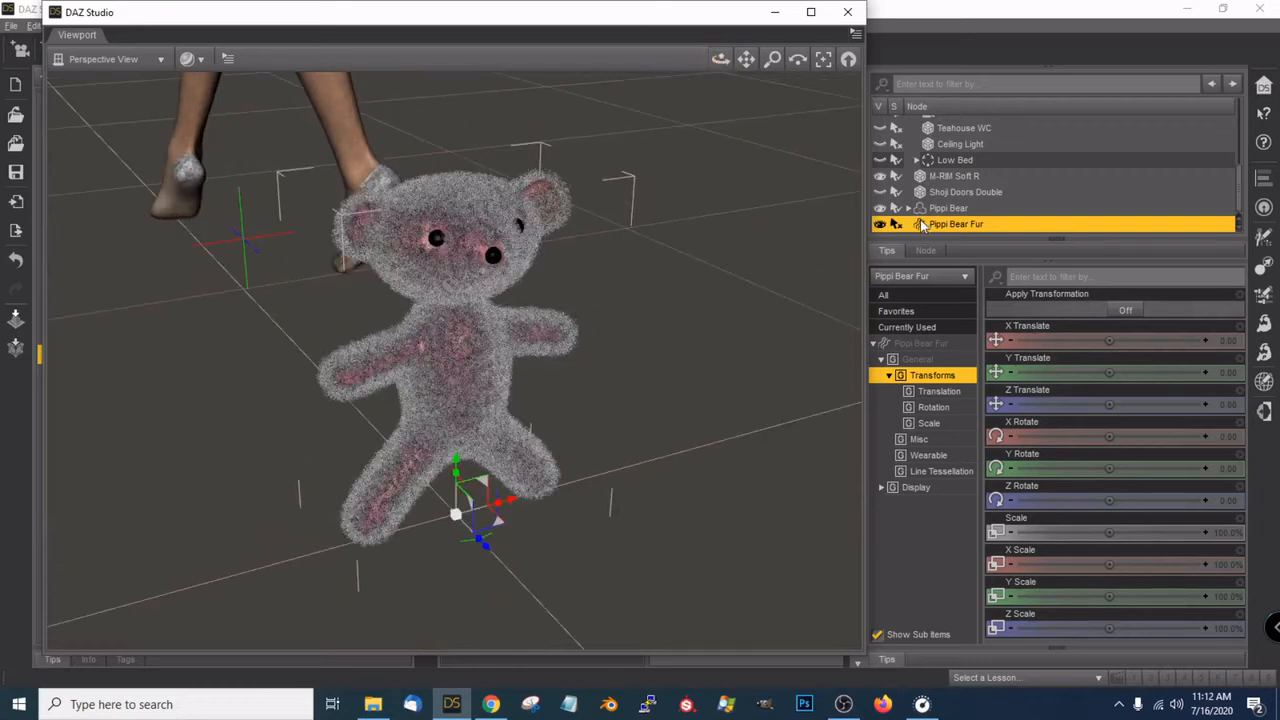
Parent Pippi Bear Fur to Pippi Bear and set the fur's Unparent On Load option to On
drag(700, 18, 628, 26)
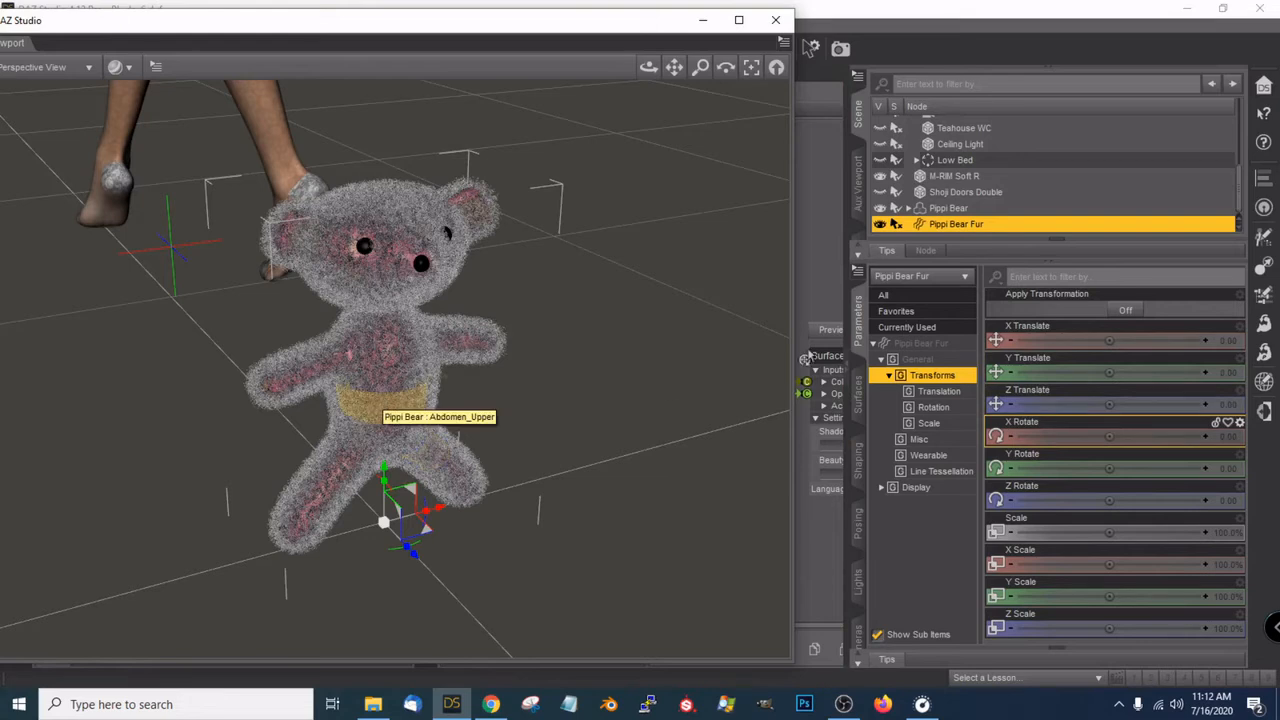
click(946, 228)
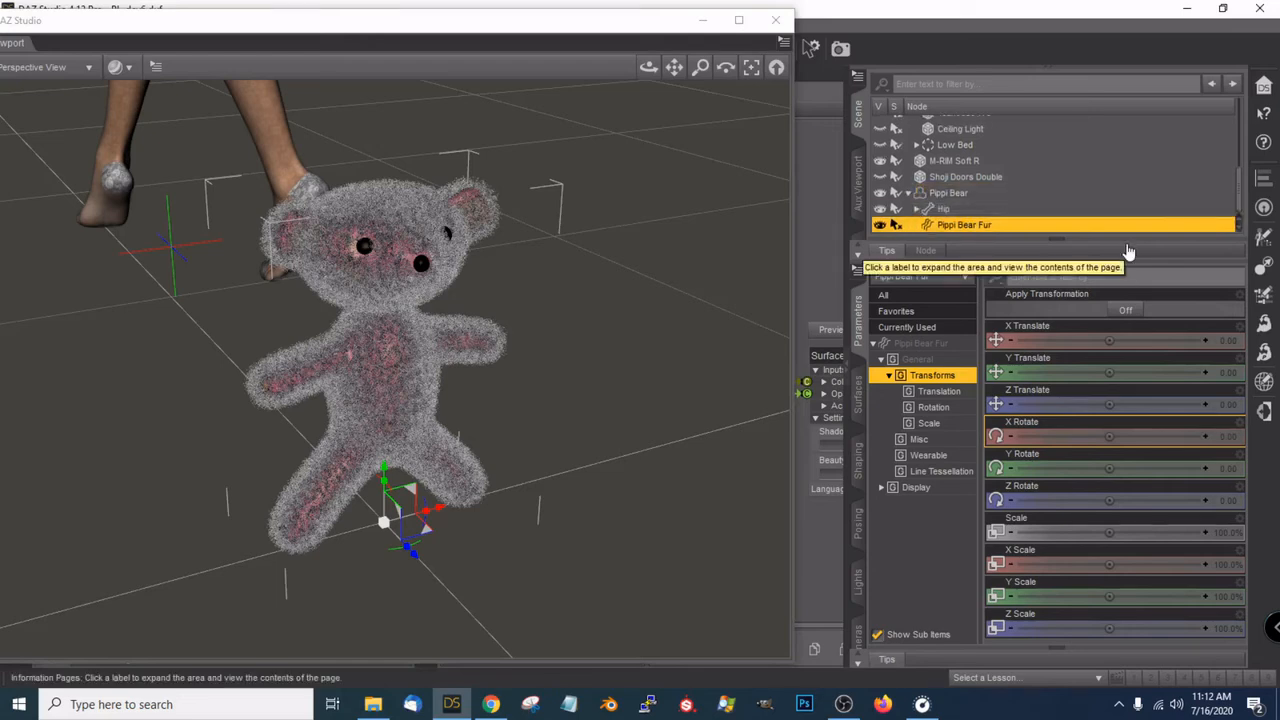
click(930, 457)
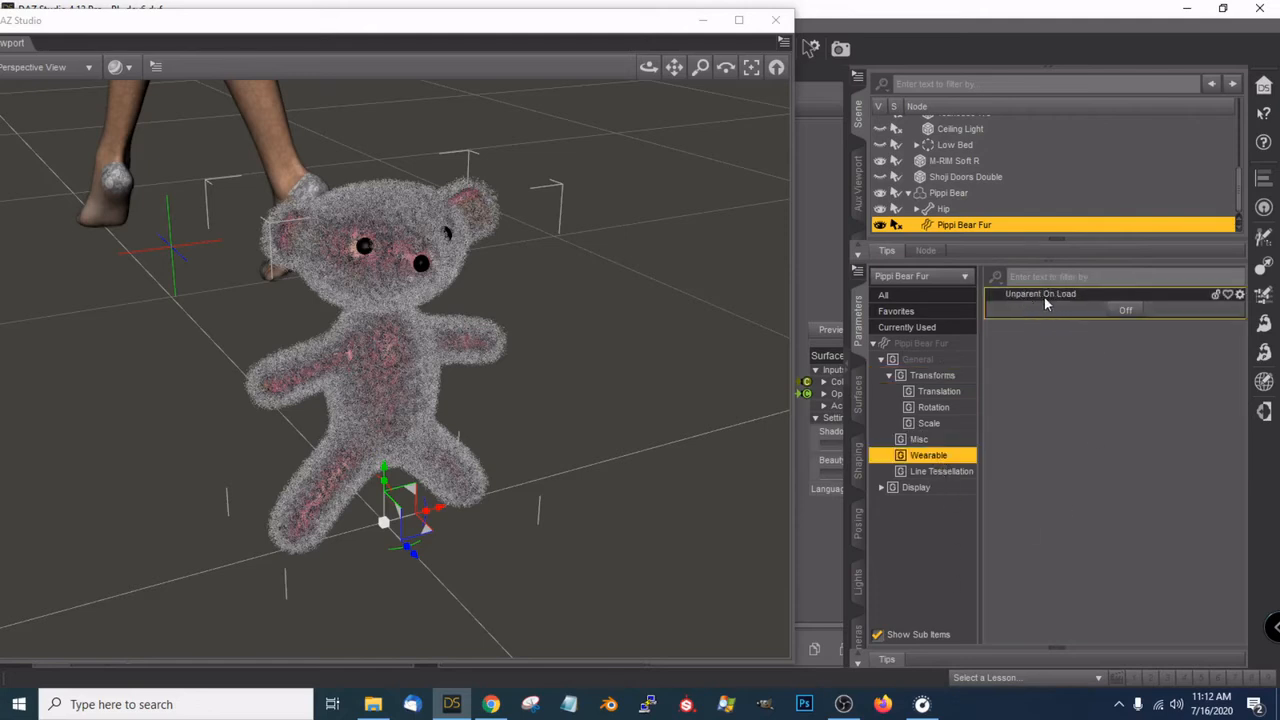
click(1127, 312)
Select Pippi Bear and examine its fur close up and from the front
click(946, 192)
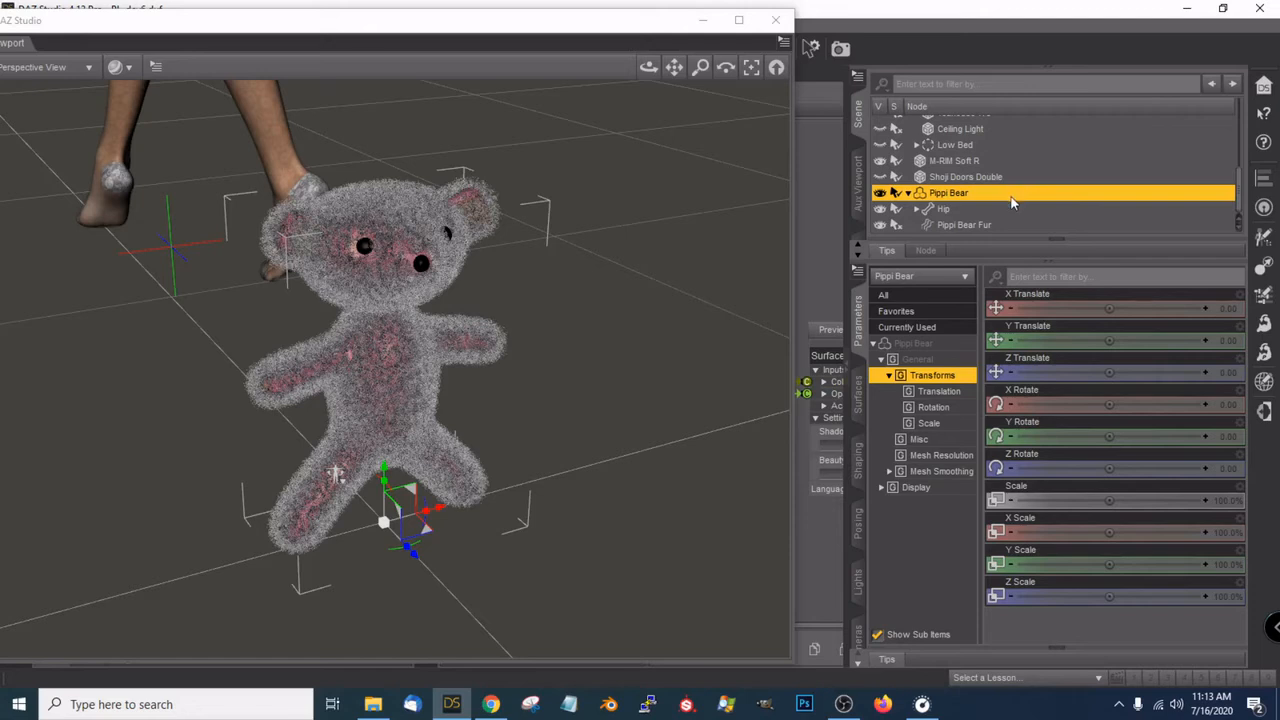
scroll(608, 393, up, 5)
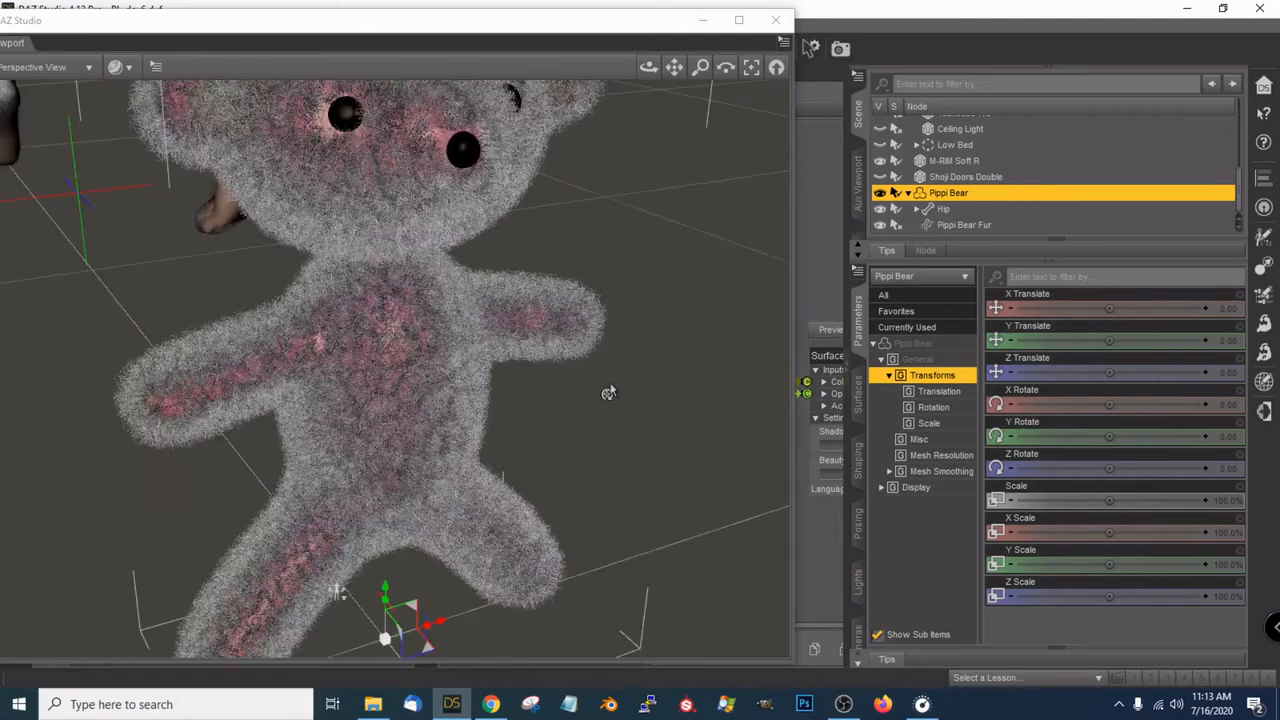
scroll(608, 393, down, 5)
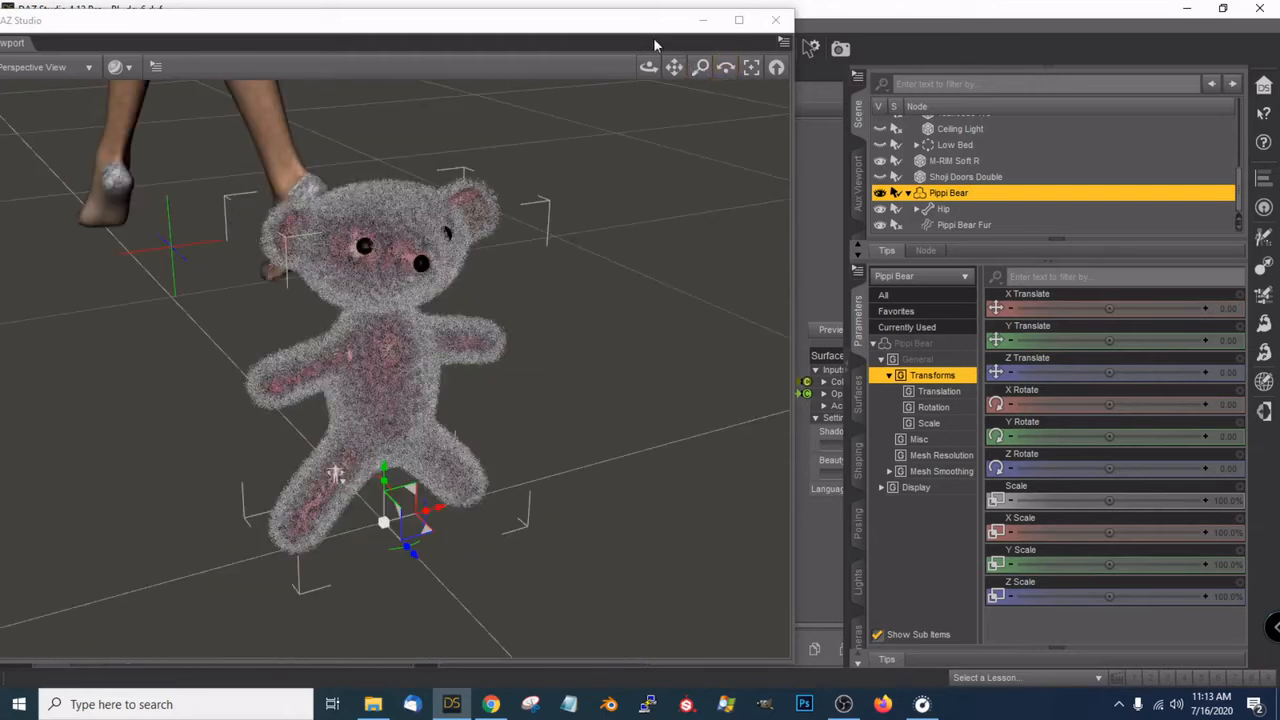
click(644, 28)
drag(649, 67, 609, 55)
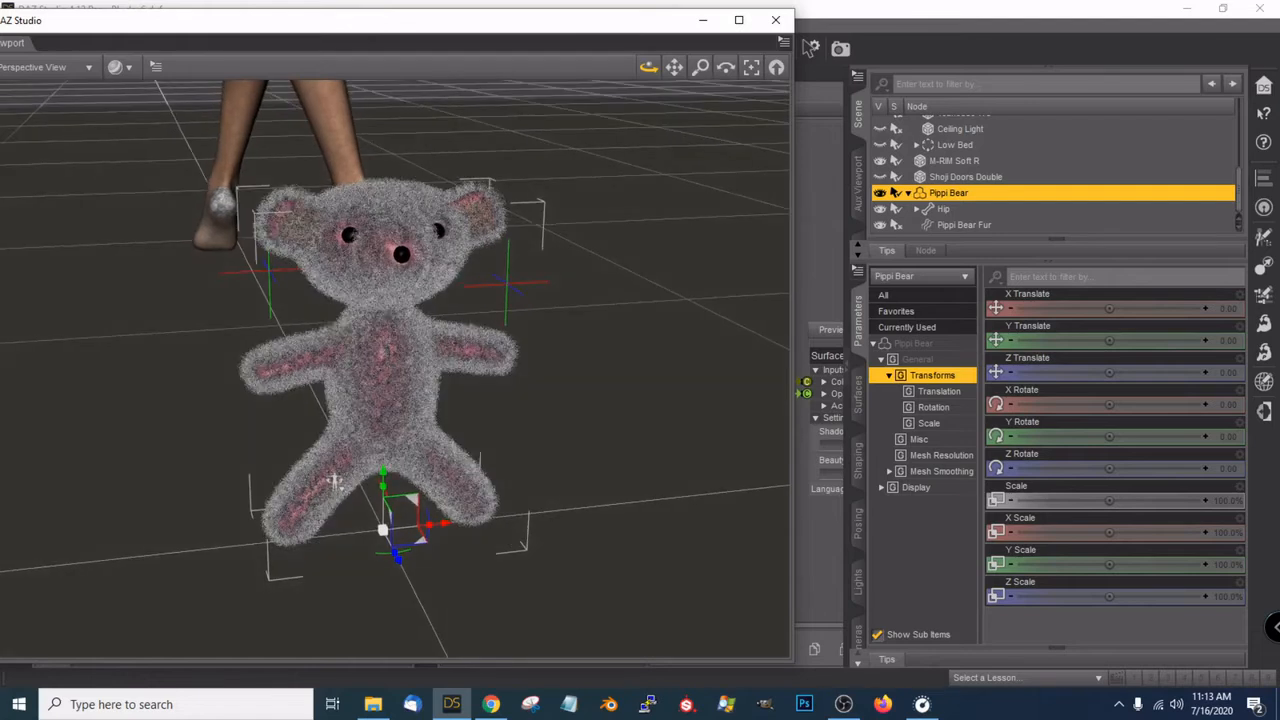
Unparent Pippi Bear Fur from Pippi Bear
click(964, 226)
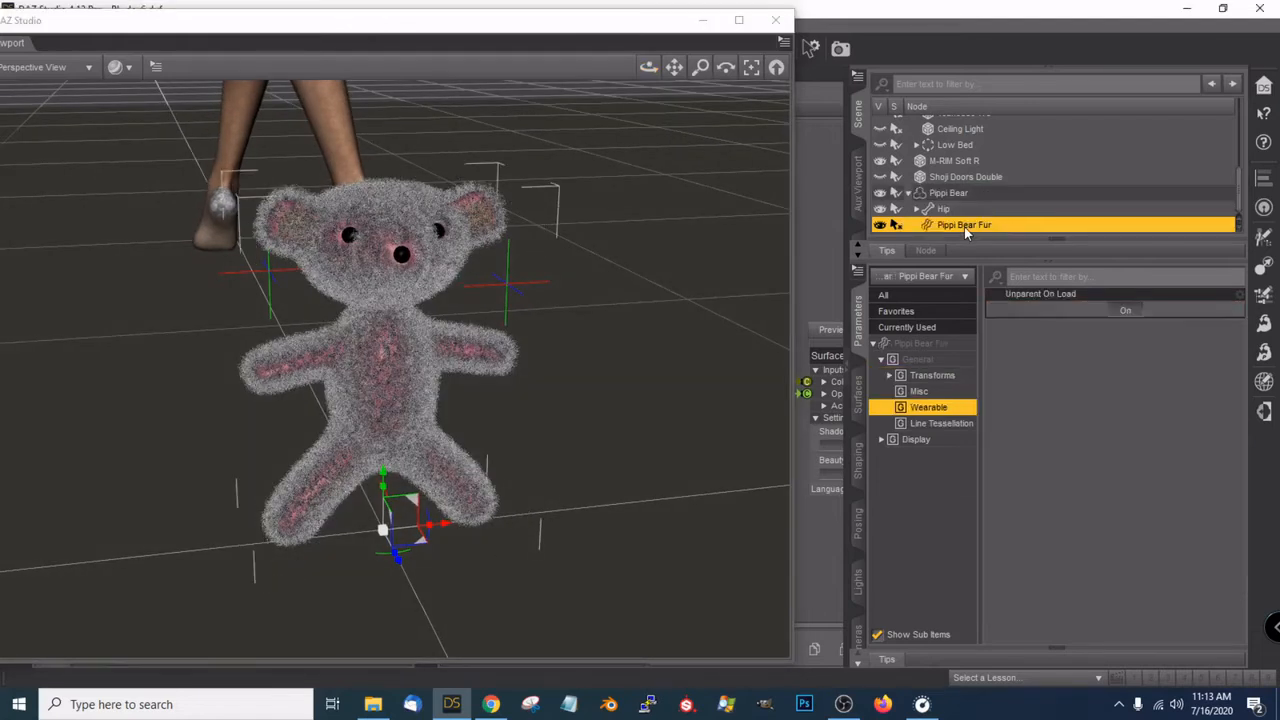
right_click(964, 227)
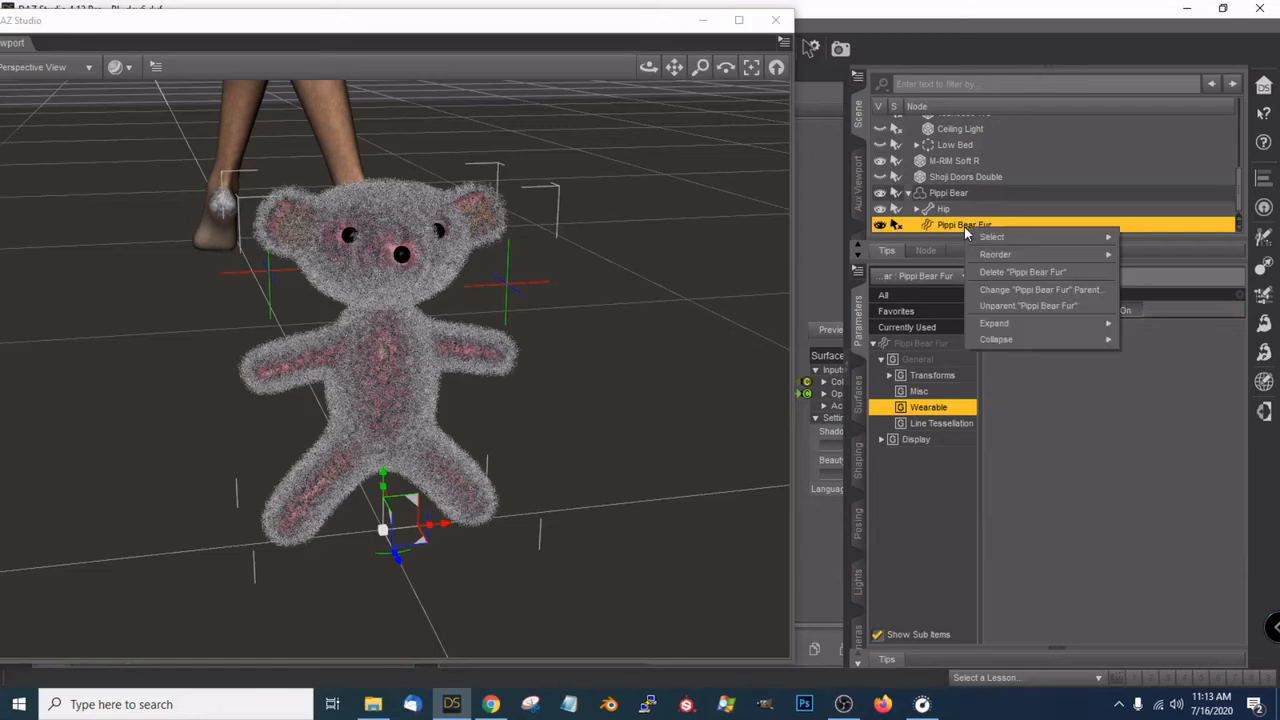
click(1010, 306)
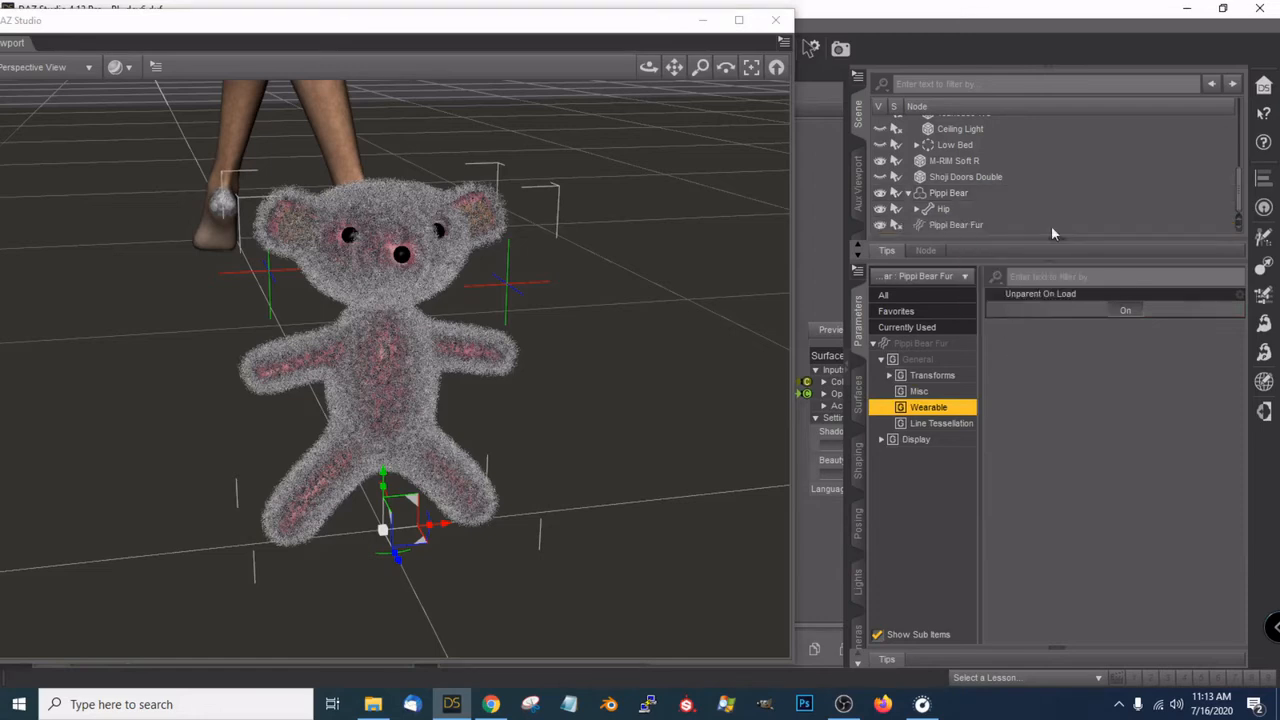
Try bending the bear's Chest_Upper bone forward to test how the fur follows, and undo the bend
click(946, 193)
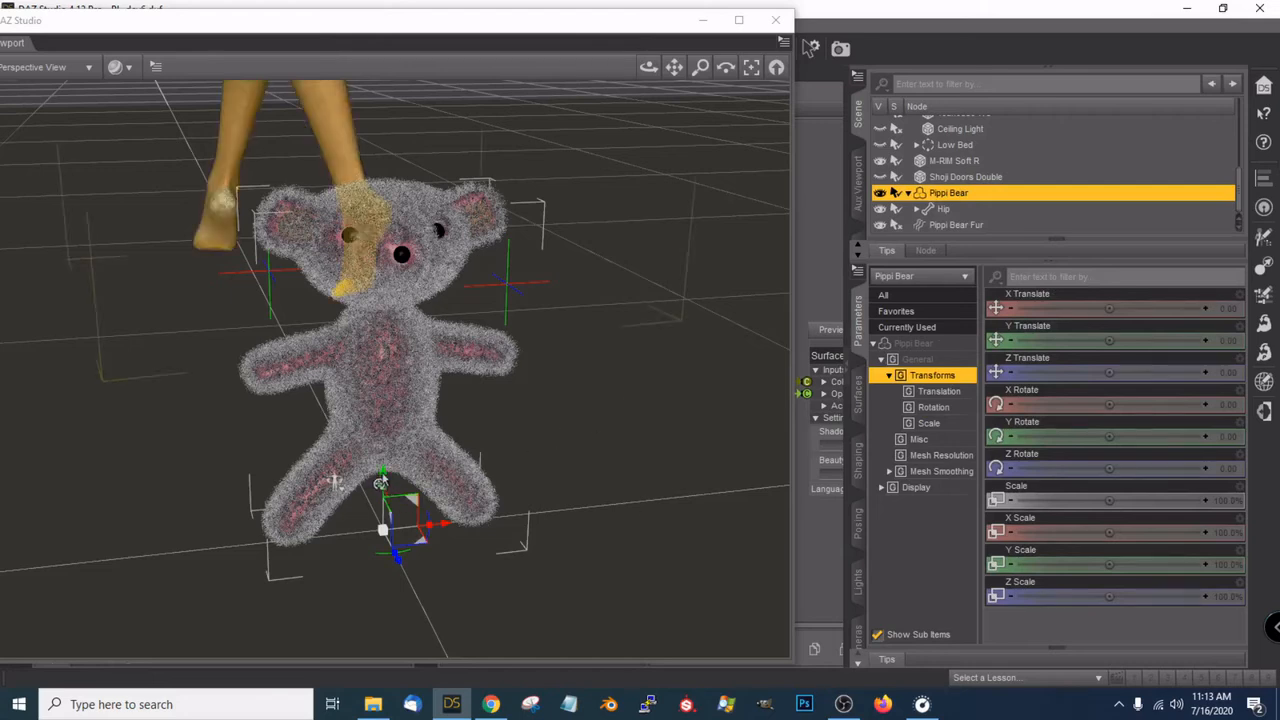
click(382, 473)
drag(376, 407, 402, 300)
drag(391, 405, 385, 460)
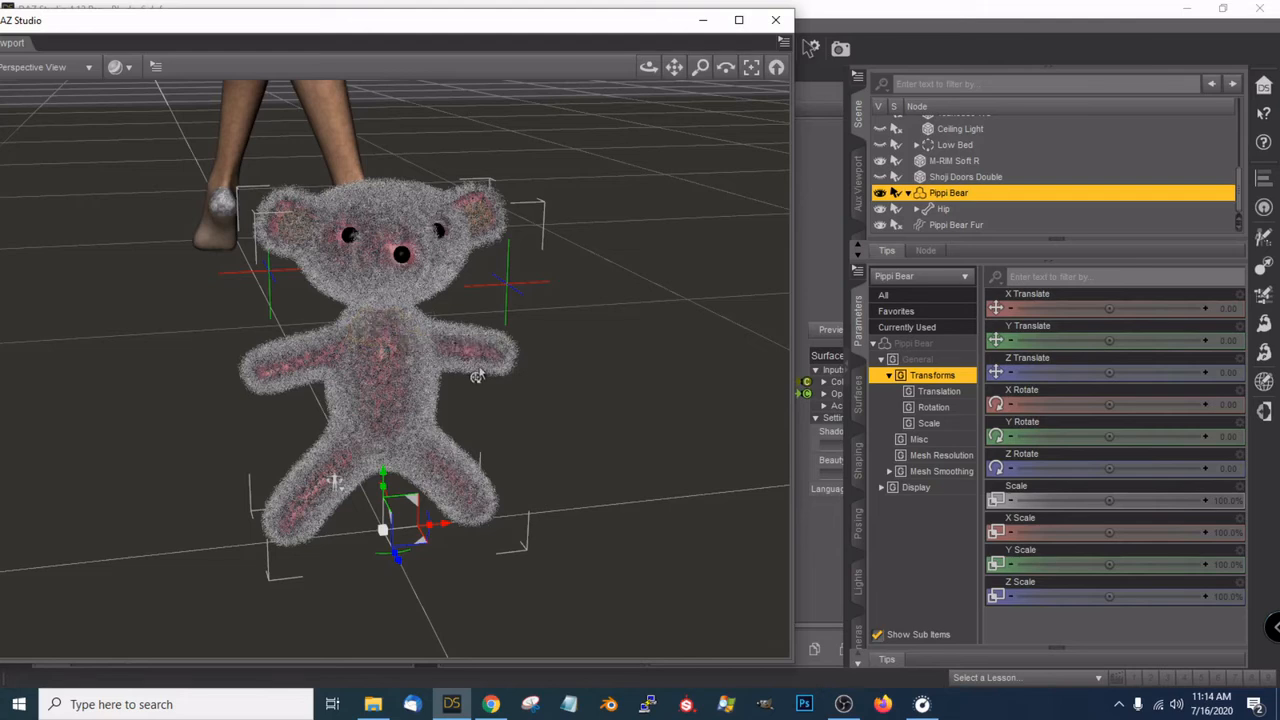
click(391, 325)
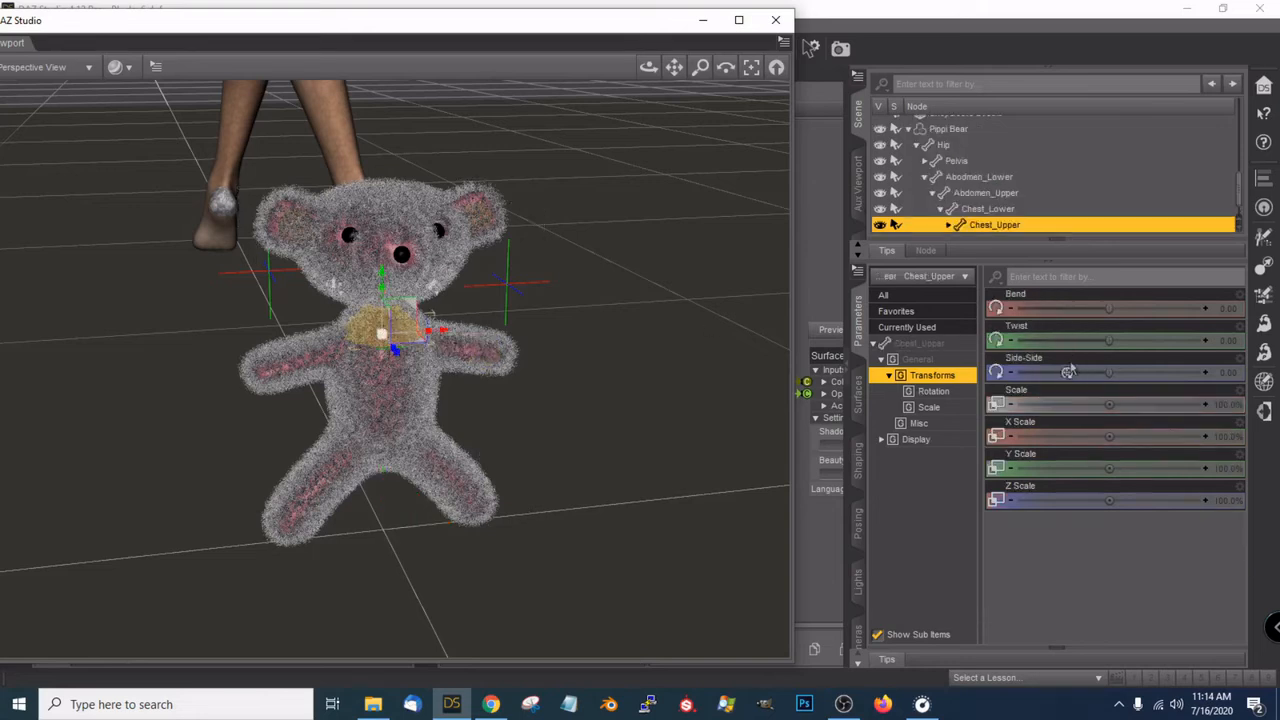
drag(1107, 310, 1142, 307)
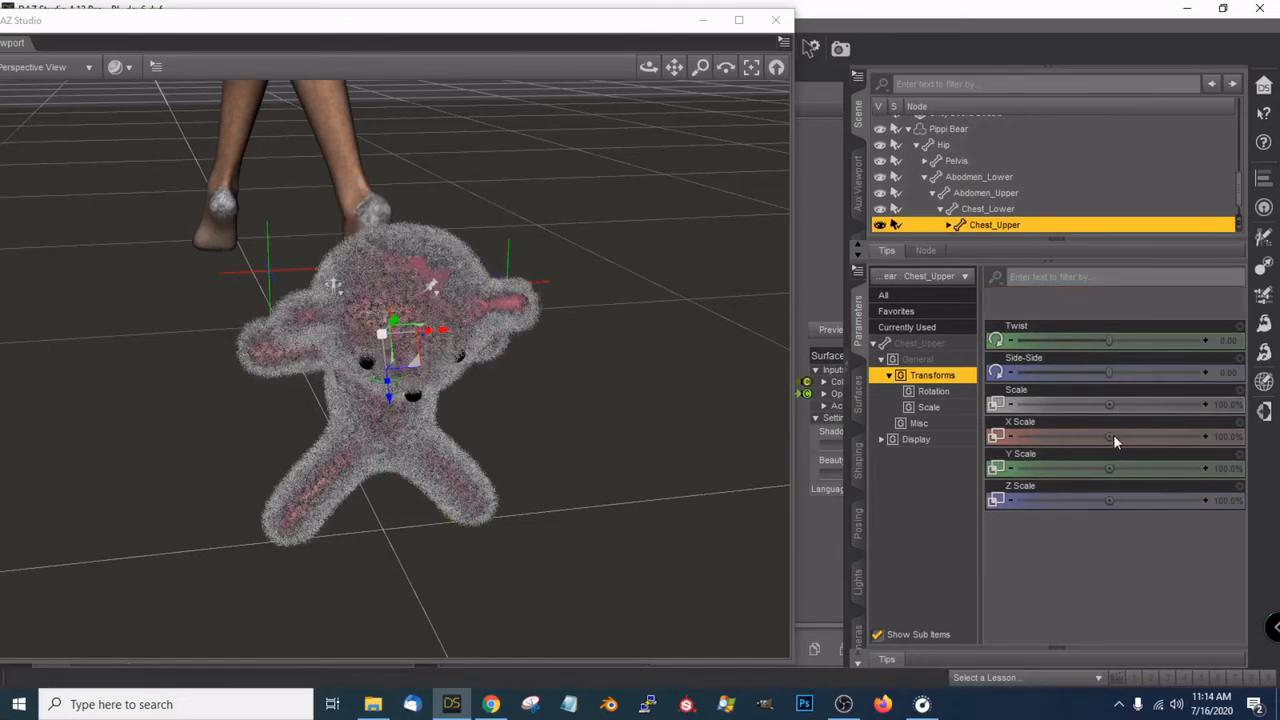
key(ctrl+z)
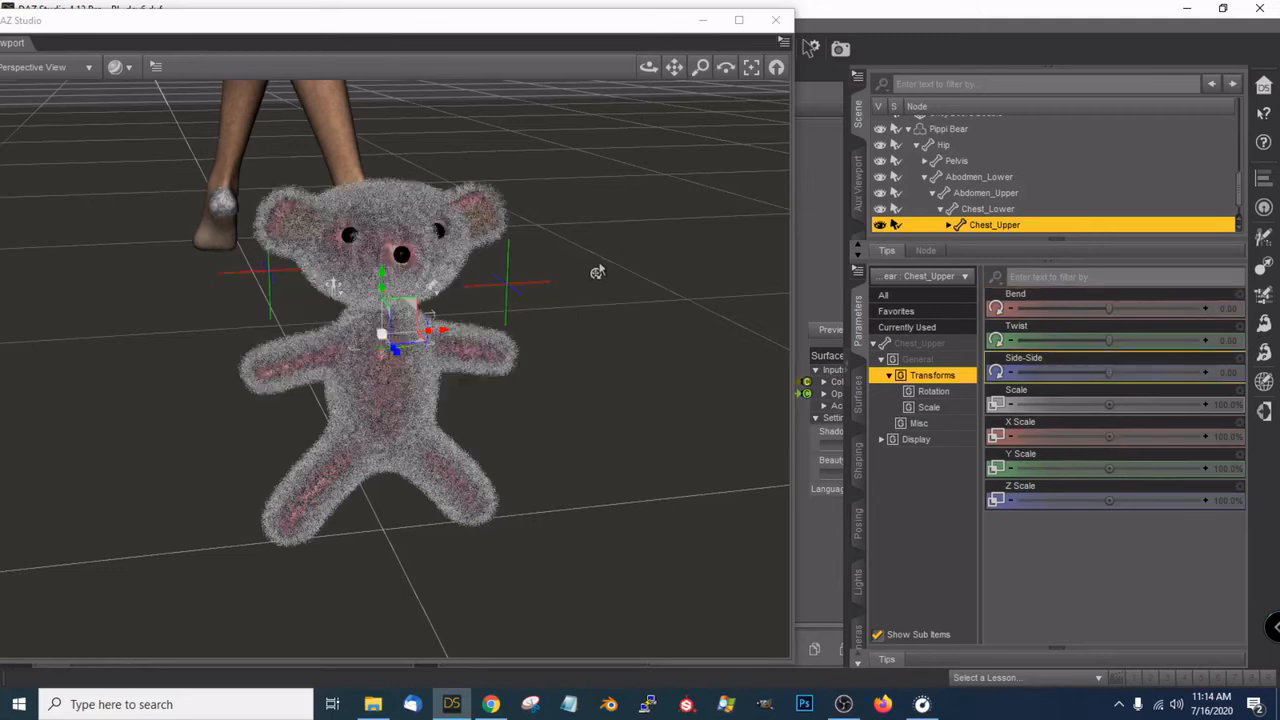
Hide Pippi Bear Fur and view the bare bear together with the figure's legs from the side
click(916, 146)
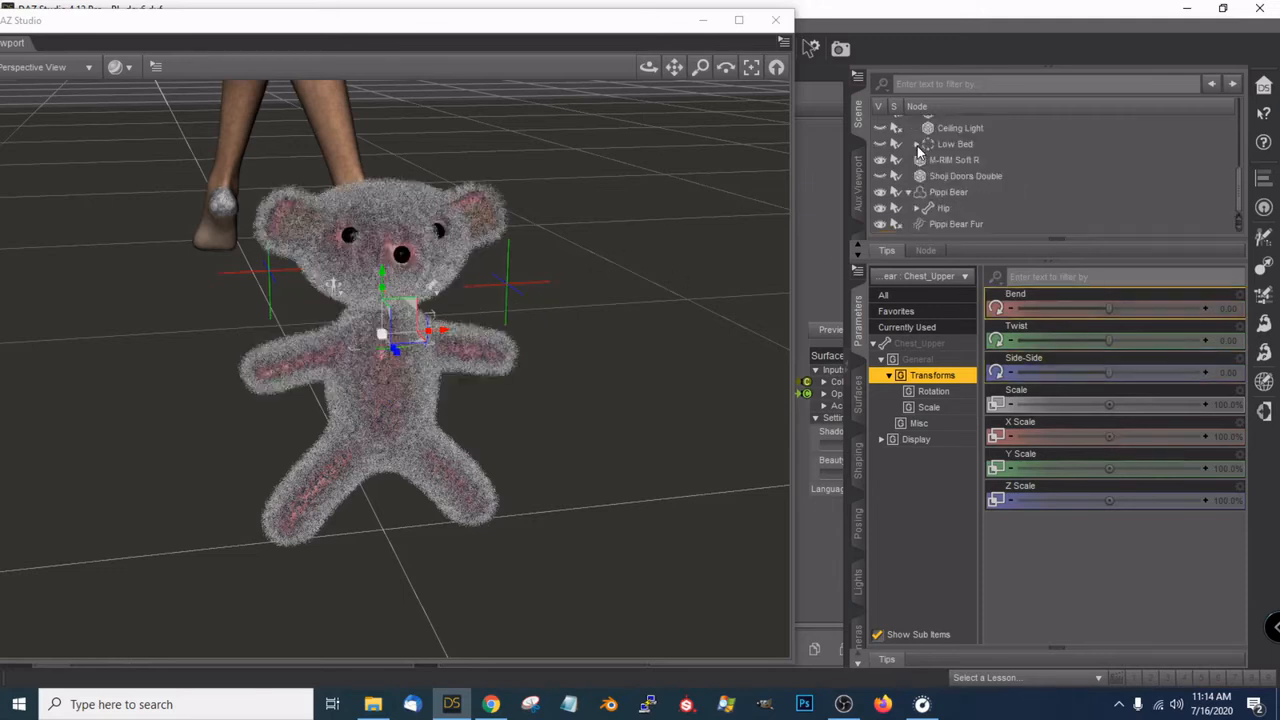
click(880, 226)
scroll(690, 365, down, 5)
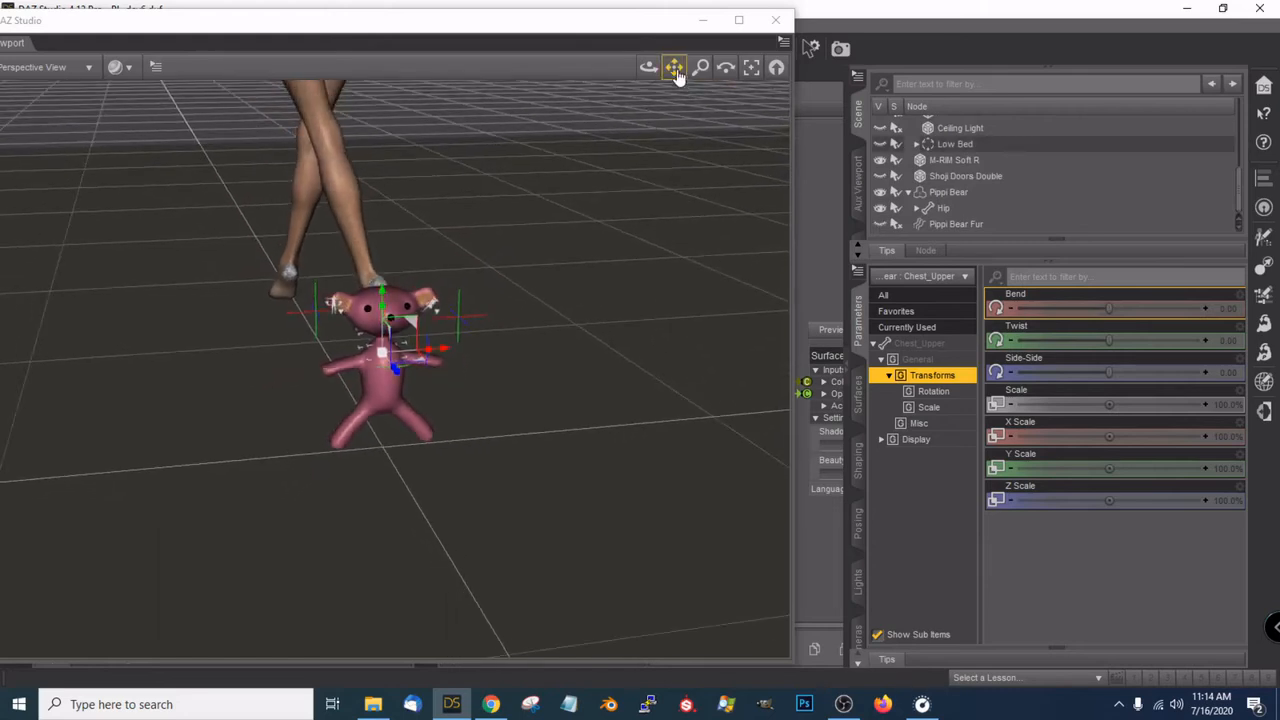
drag(676, 72, 588, 330)
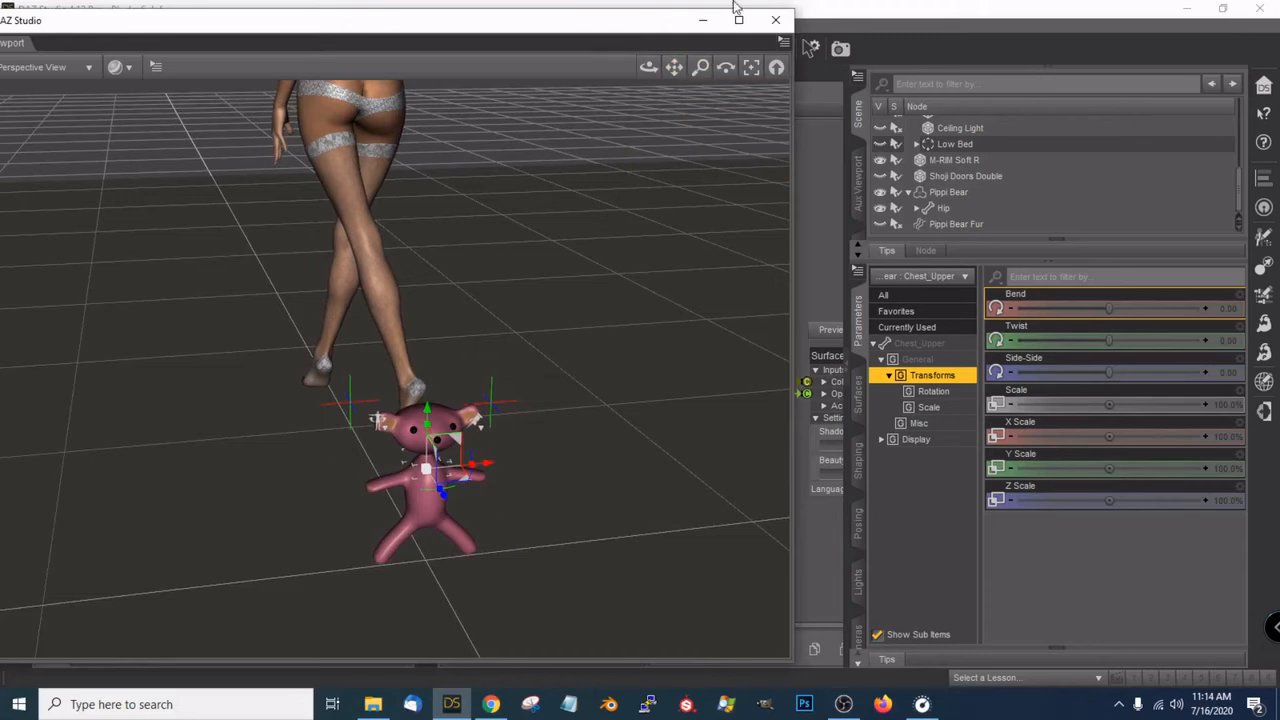
drag(648, 67, 622, 130)
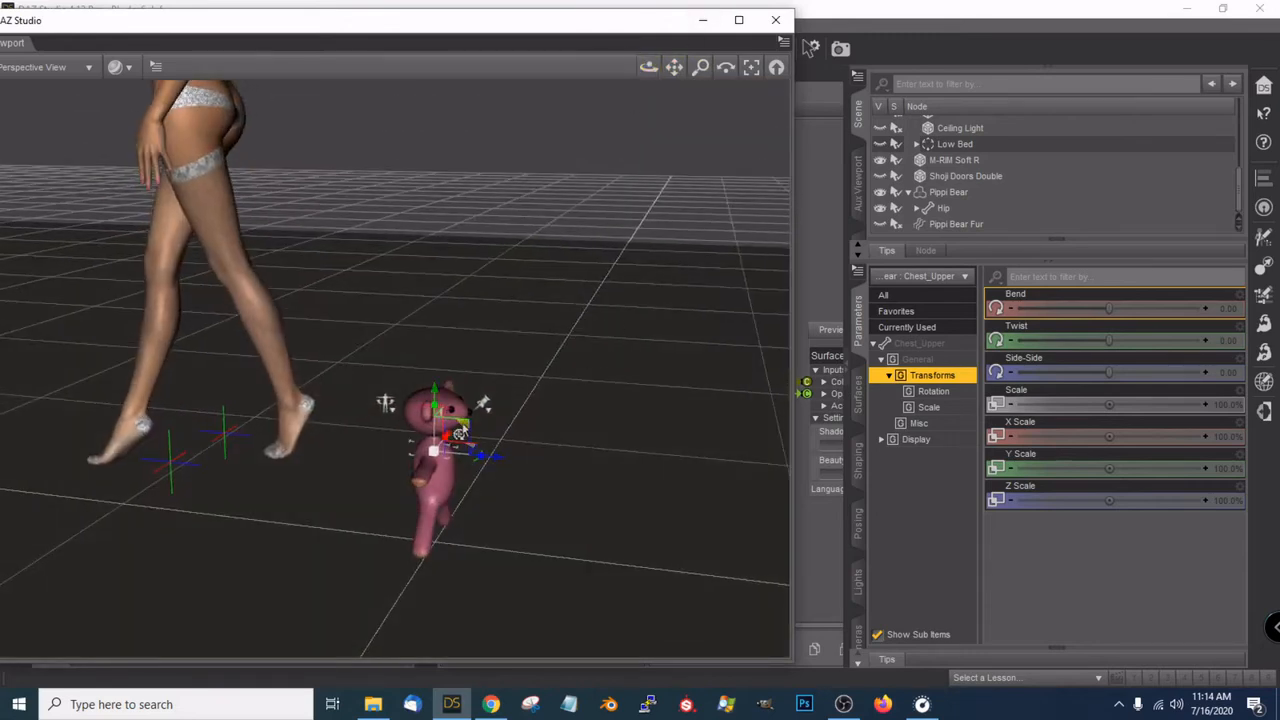
Undo the accidental move, select the whole Pippi Bear and move it to about Y 64.24 and Z -85.78 near the figure's legs
drag(285, 298, 251, 255)
key(ctrl+z)
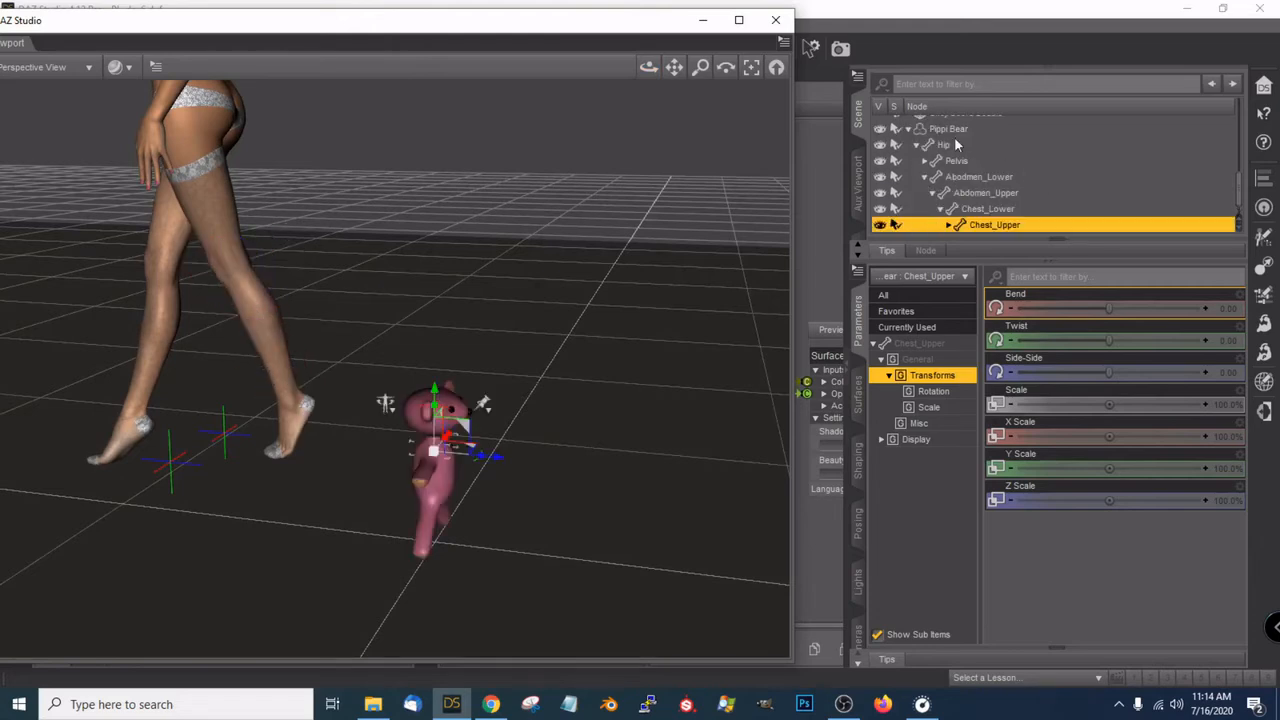
click(953, 128)
drag(464, 528, 183, 289)
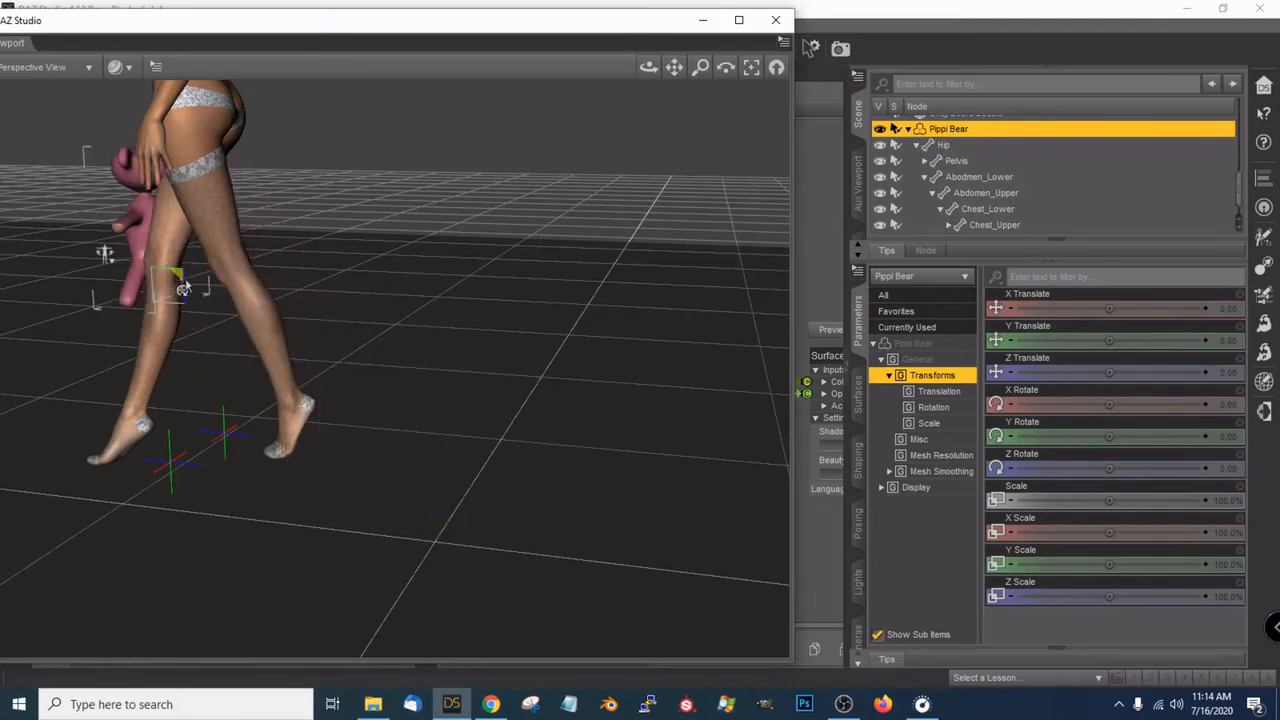
Move Pippi Bear beside the figure's legs, under her hand, to about X -29.47, Y 57.94 and Z -69.09
drag(651, 69, 623, 100)
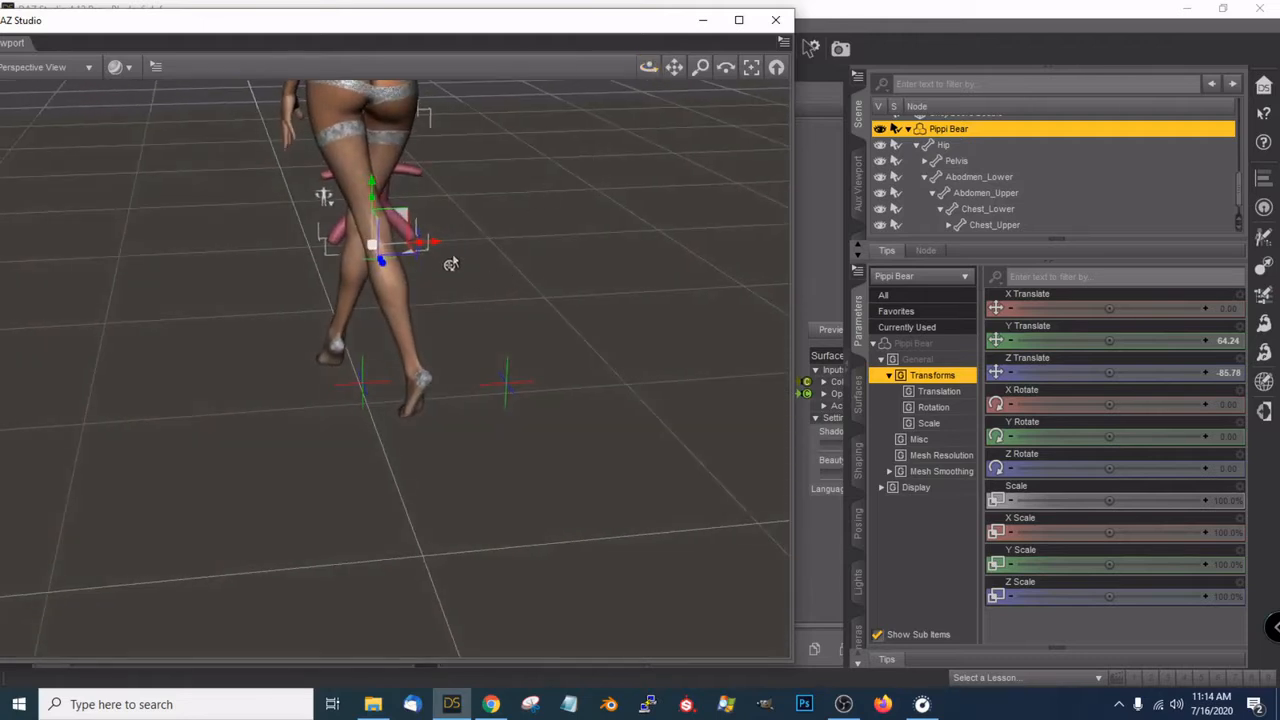
drag(430, 252, 340, 258)
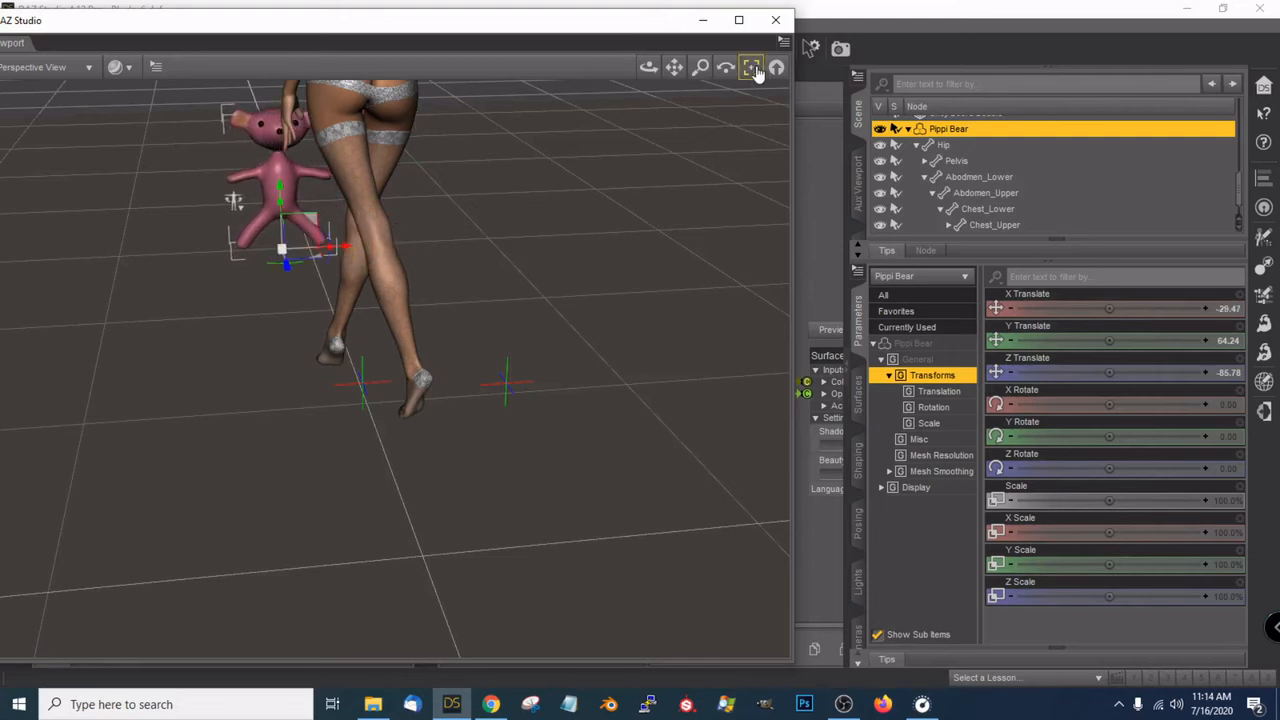
click(752, 70)
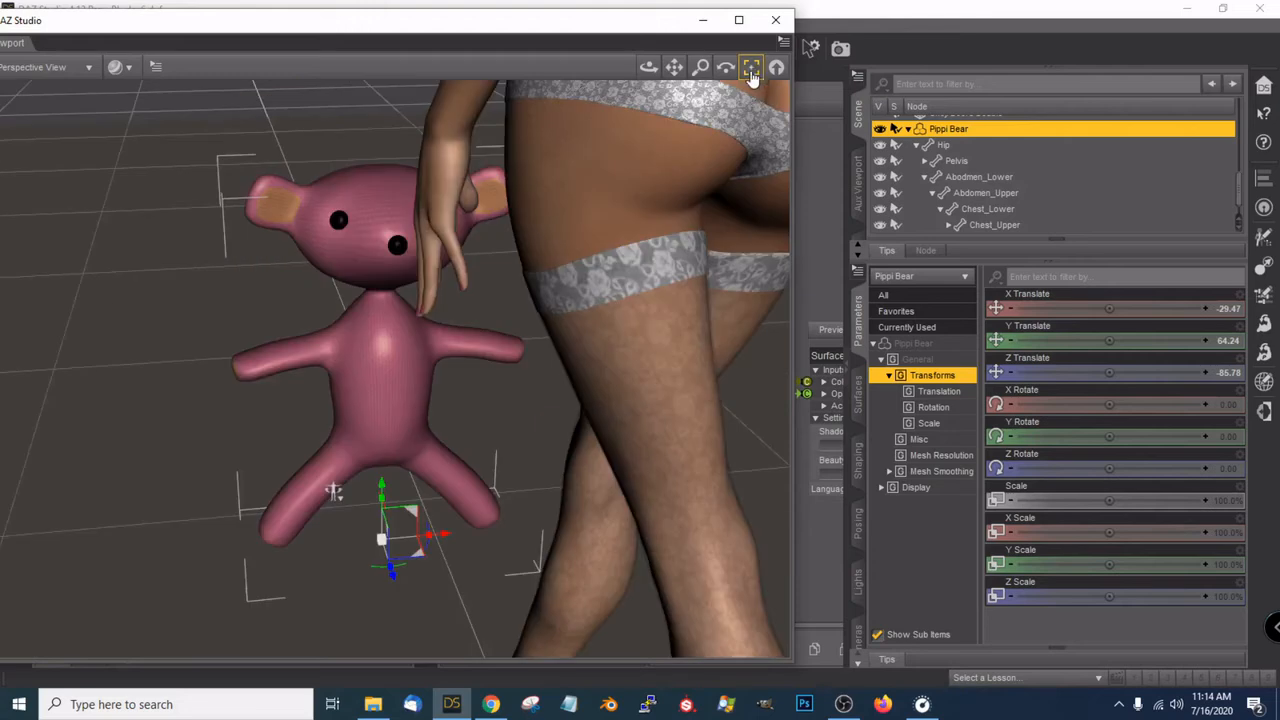
drag(648, 70, 740, 62)
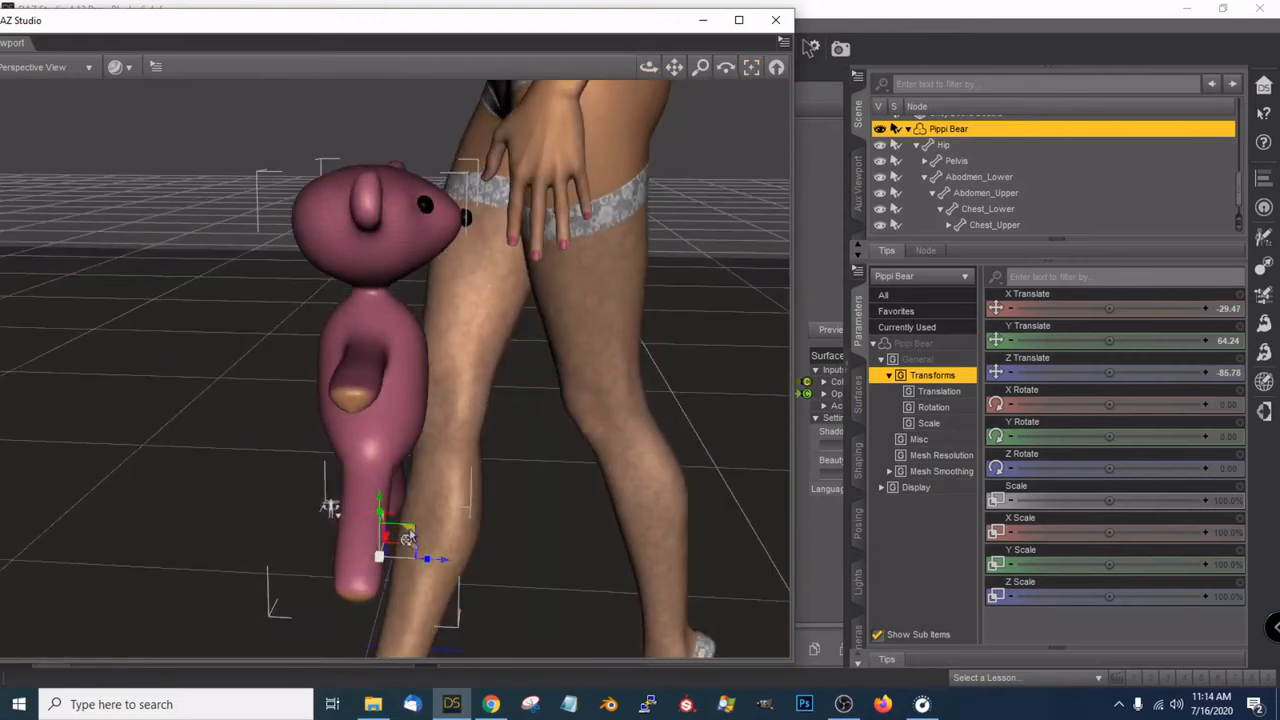
drag(414, 537, 576, 610)
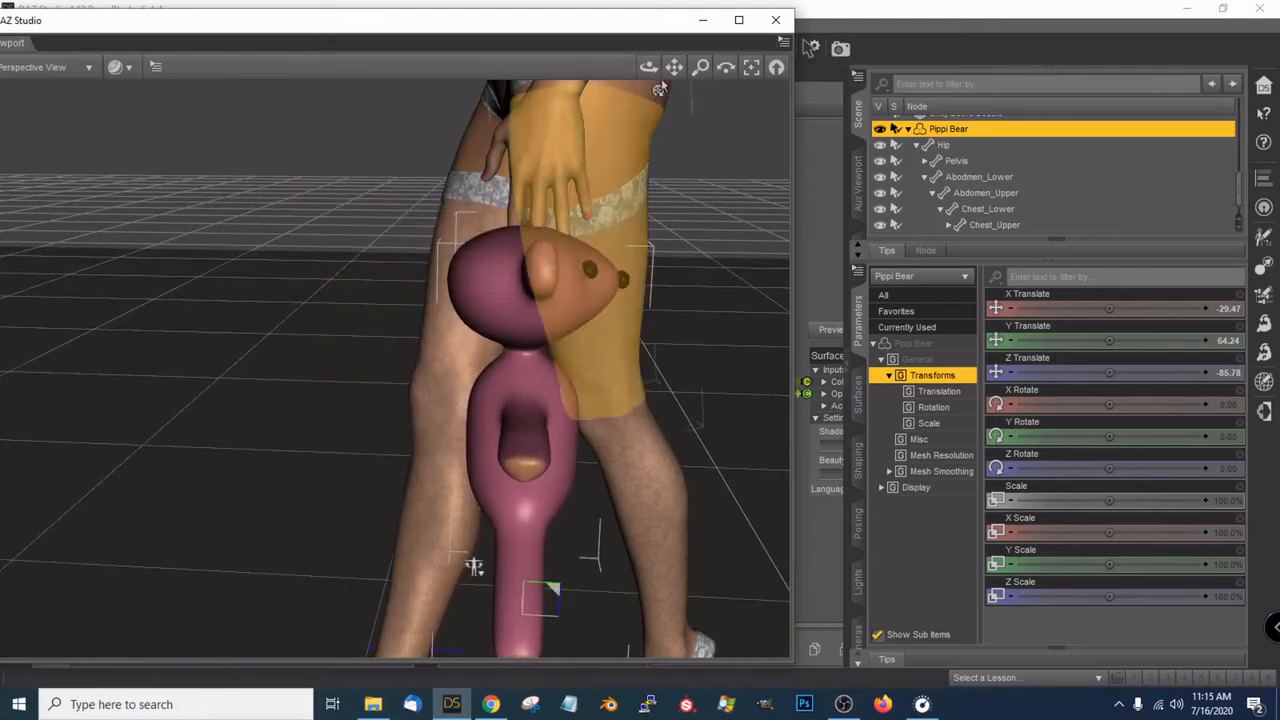
Tilt Pippi Bear to Z Rotate 37.01 and move it to about X -17.28, Y 74.31, with its arm near the figure's hand
drag(652, 72, 520, 60)
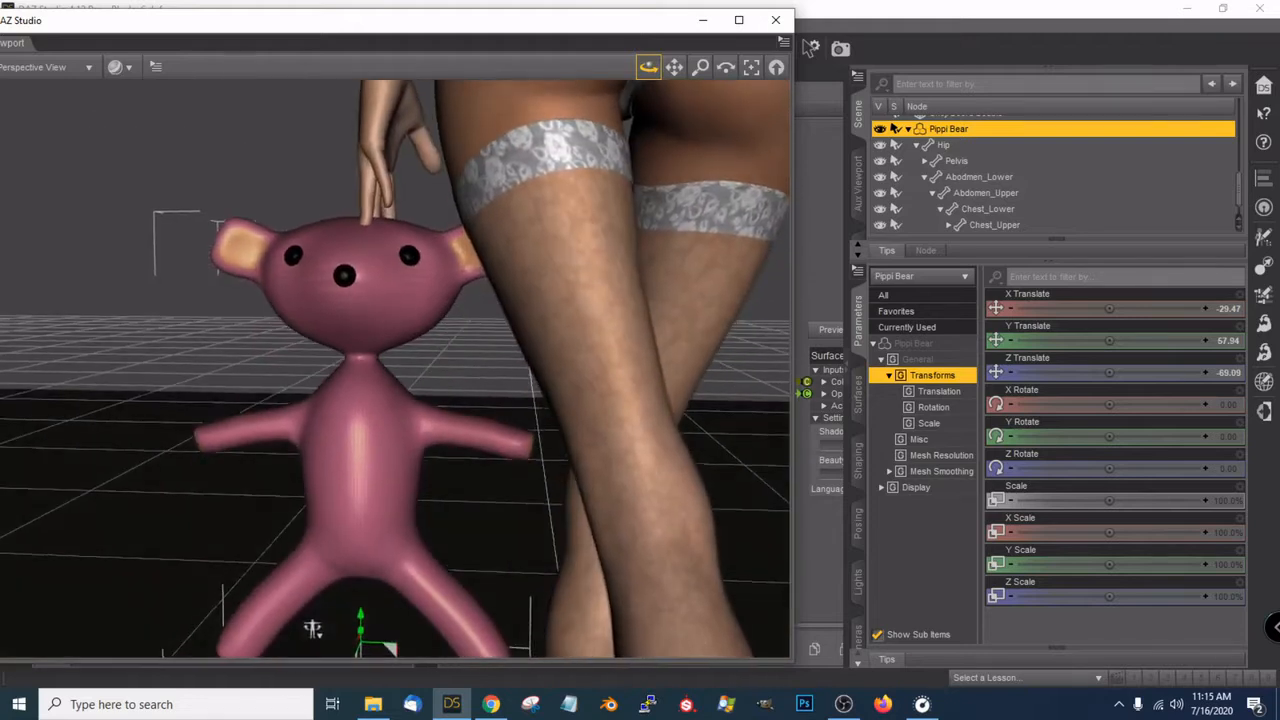
scroll(494, 450, down, 3)
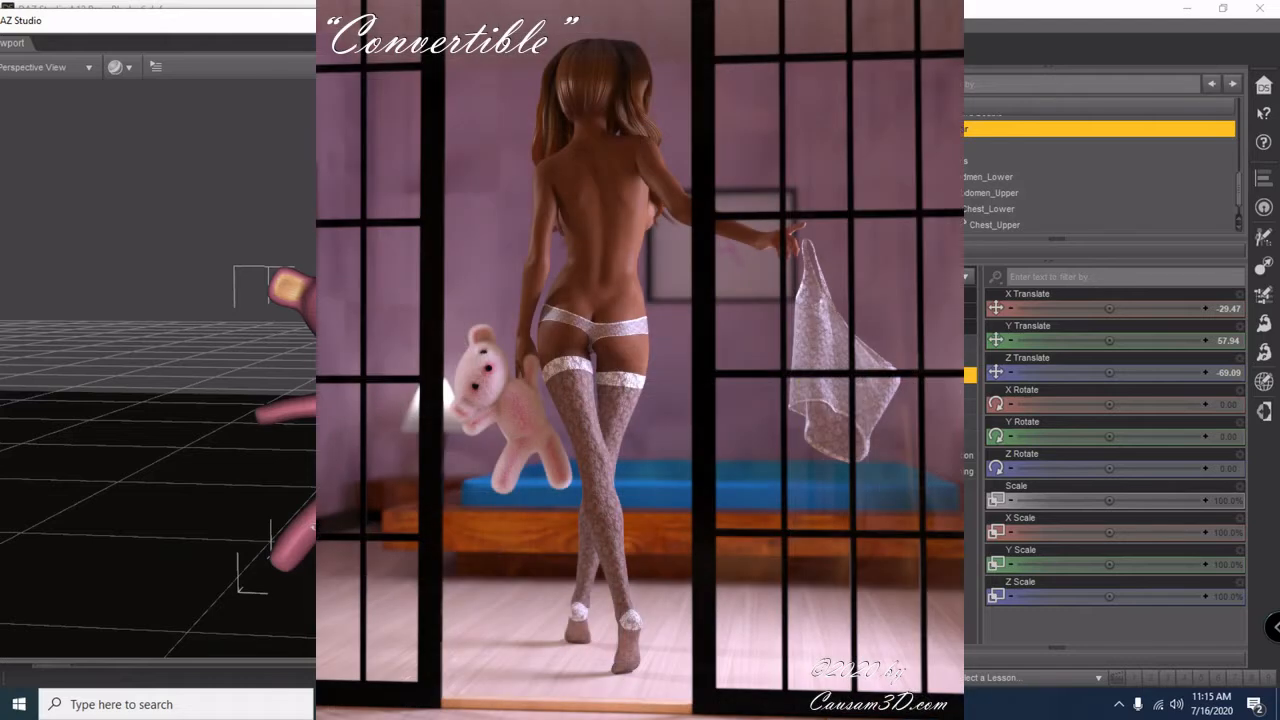
drag(322, 527, 284, 487)
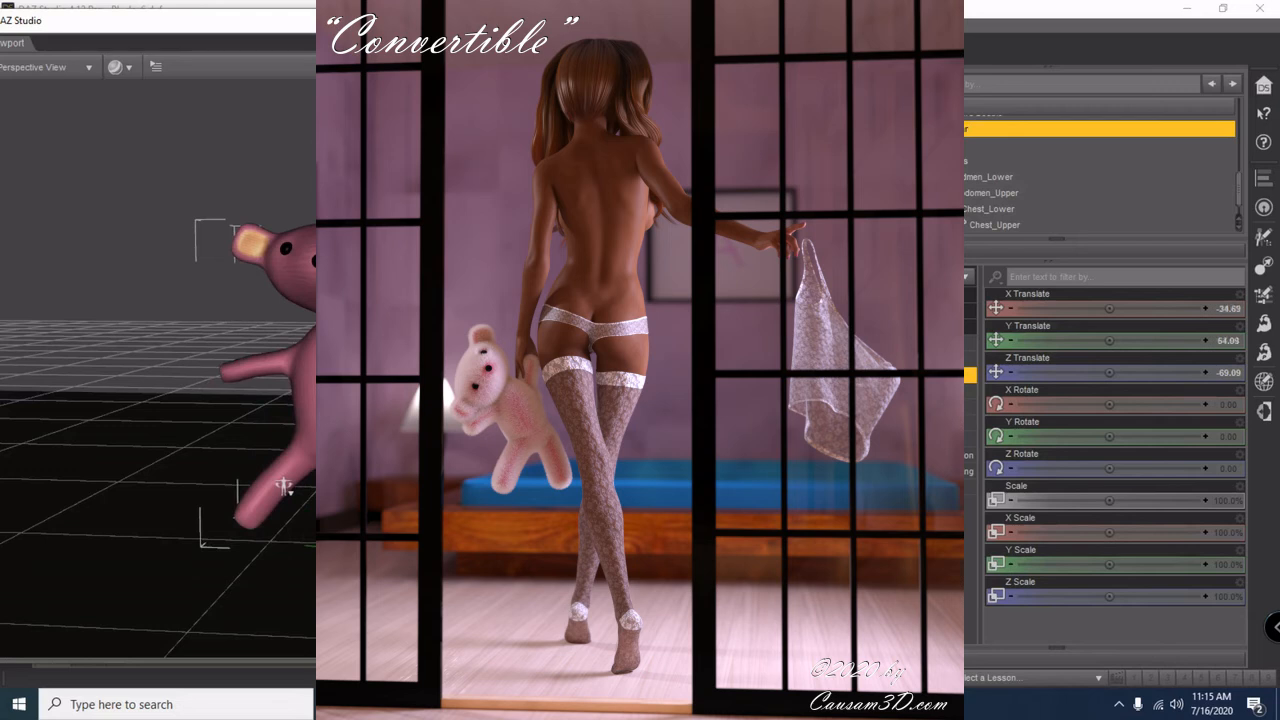
drag(366, 566, 381, 540)
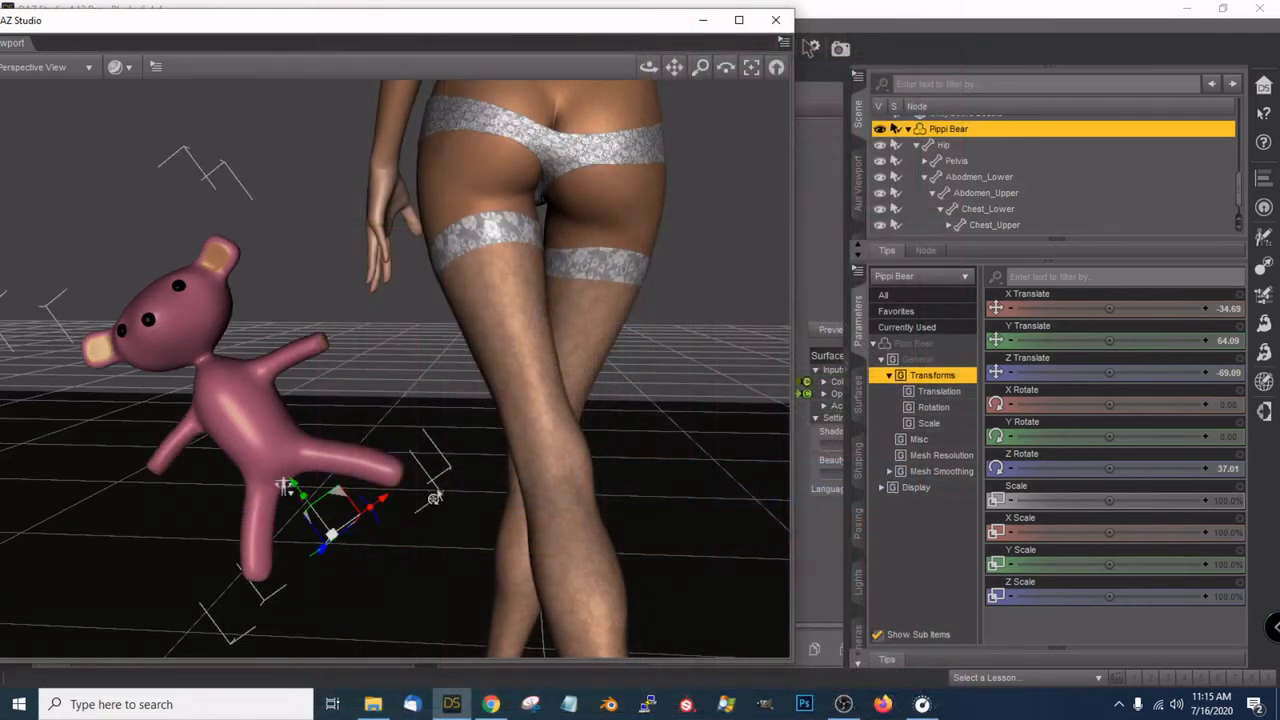
drag(285, 487, 410, 410)
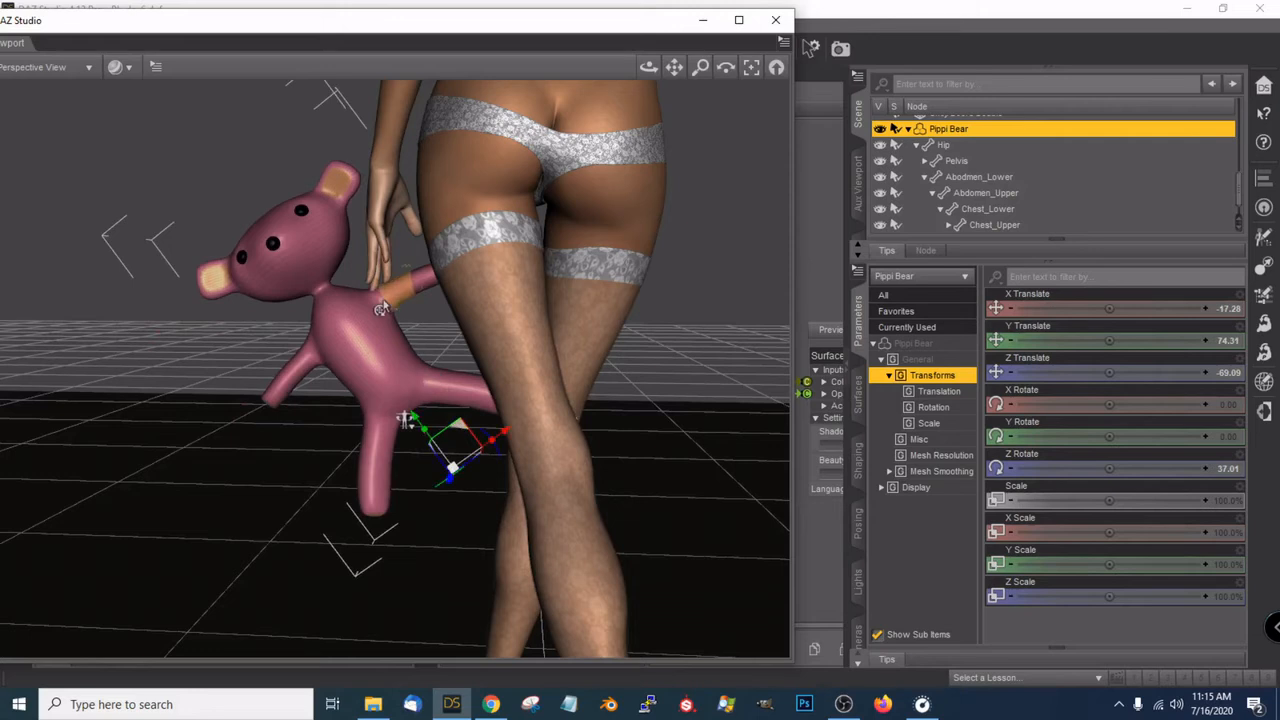
Bend the bear's Left_Shoulder up into the figure's hand and set Left_Thigh_Bend Side-Side to about -67.38
click(390, 303)
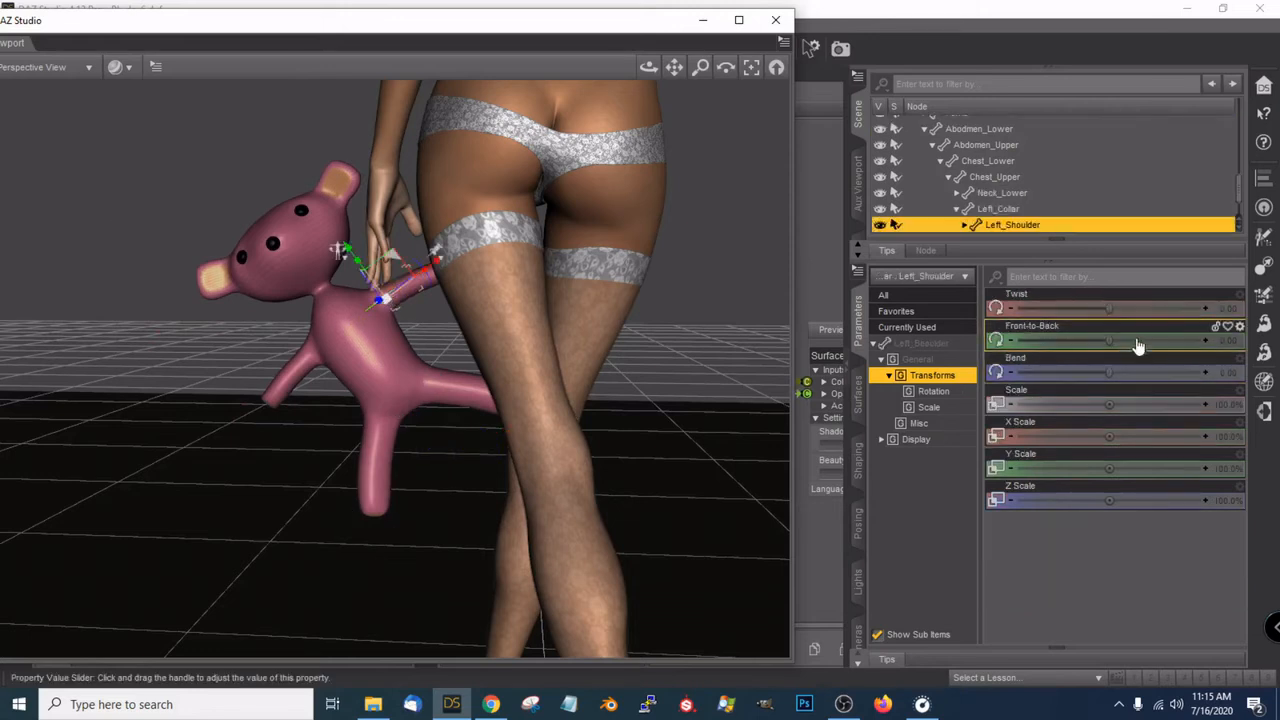
drag(1110, 374, 1141, 367)
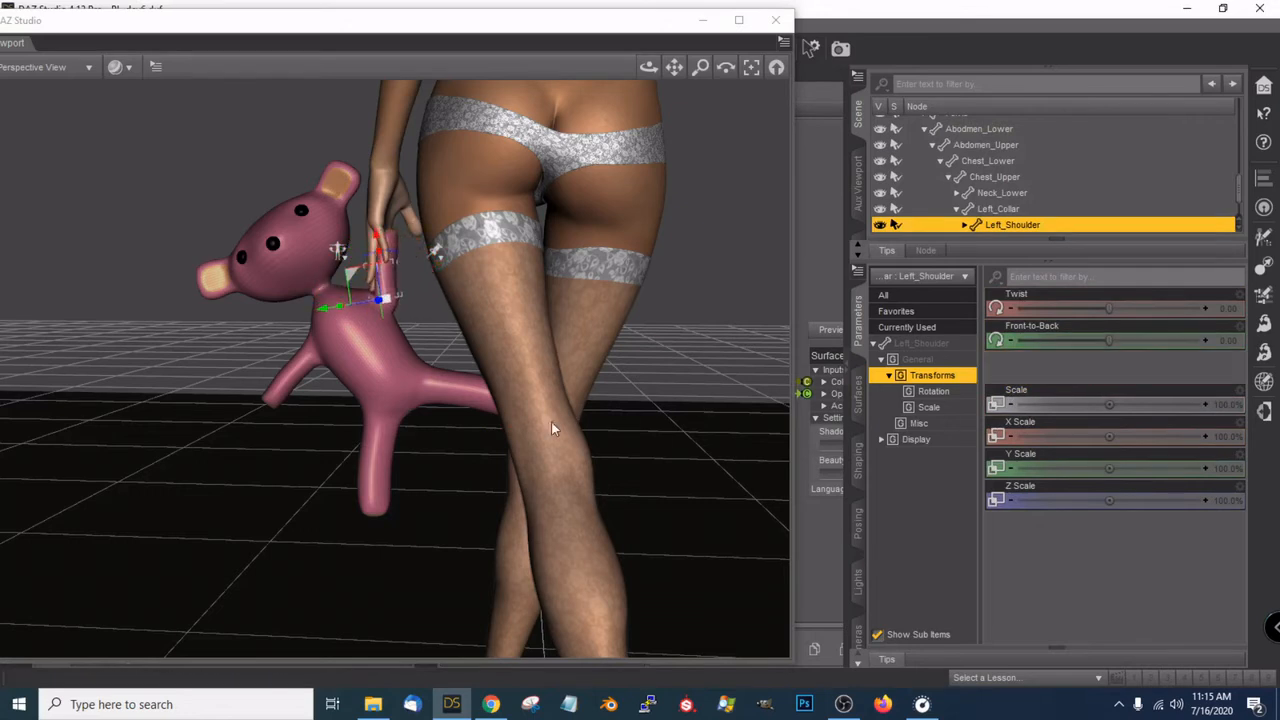
click(439, 397)
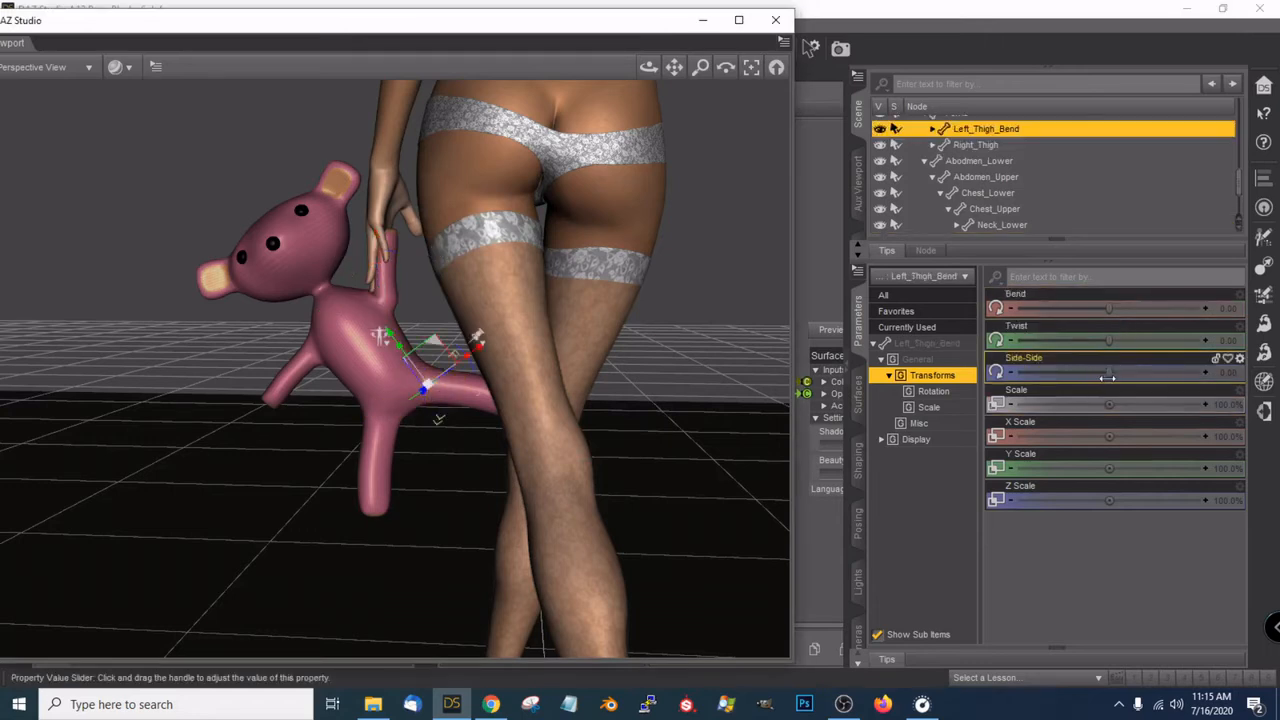
drag(1107, 375, 1077, 376)
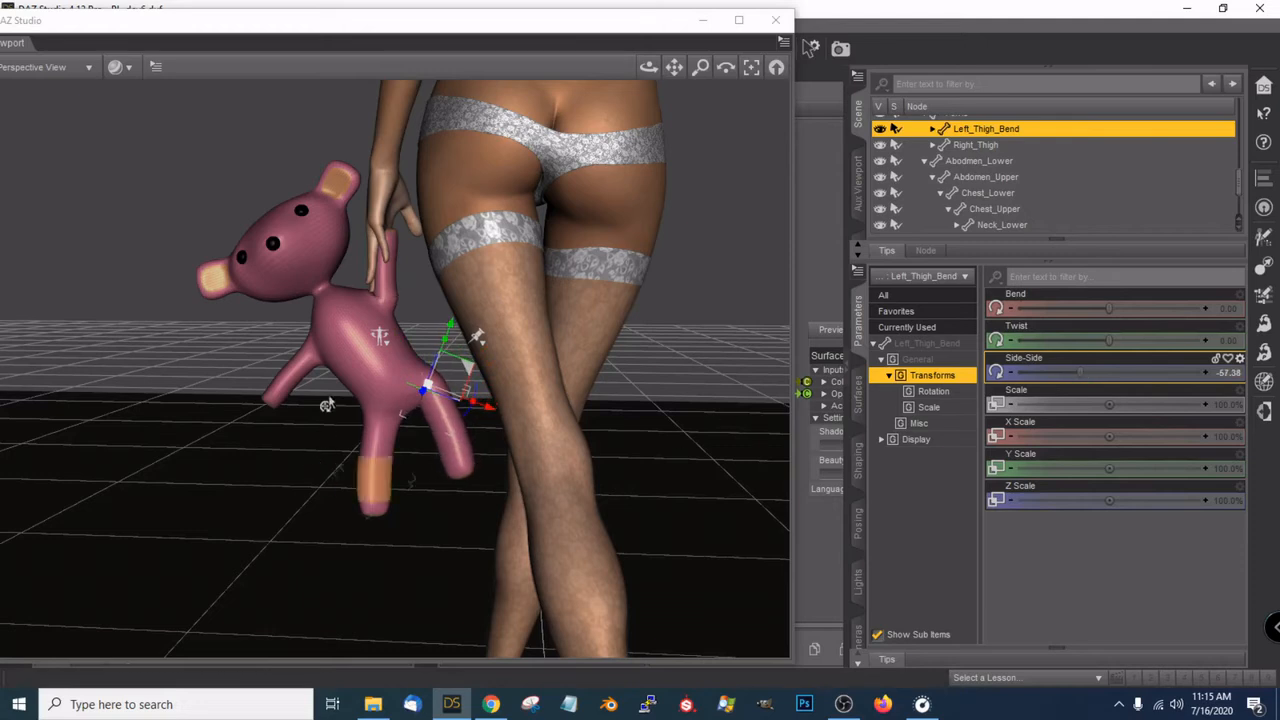
Set the bear's Right_Shoulder_Bend Bend to about 43.23 and Neck_Lower Side-Side to about 33.80 so both hang down
click(310, 368)
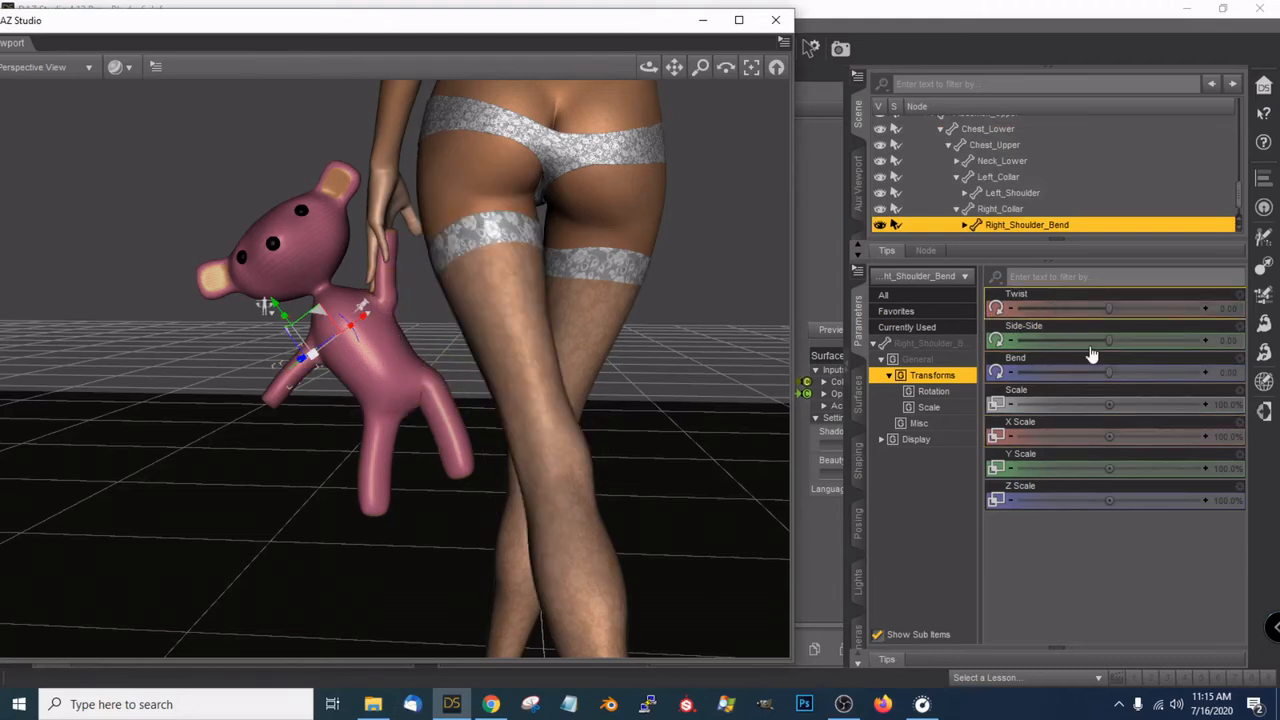
mouse_move(1108, 373)
mouse_down()
mouse_move(1092, 373)
mouse_move(1131, 370)
mouse_up()
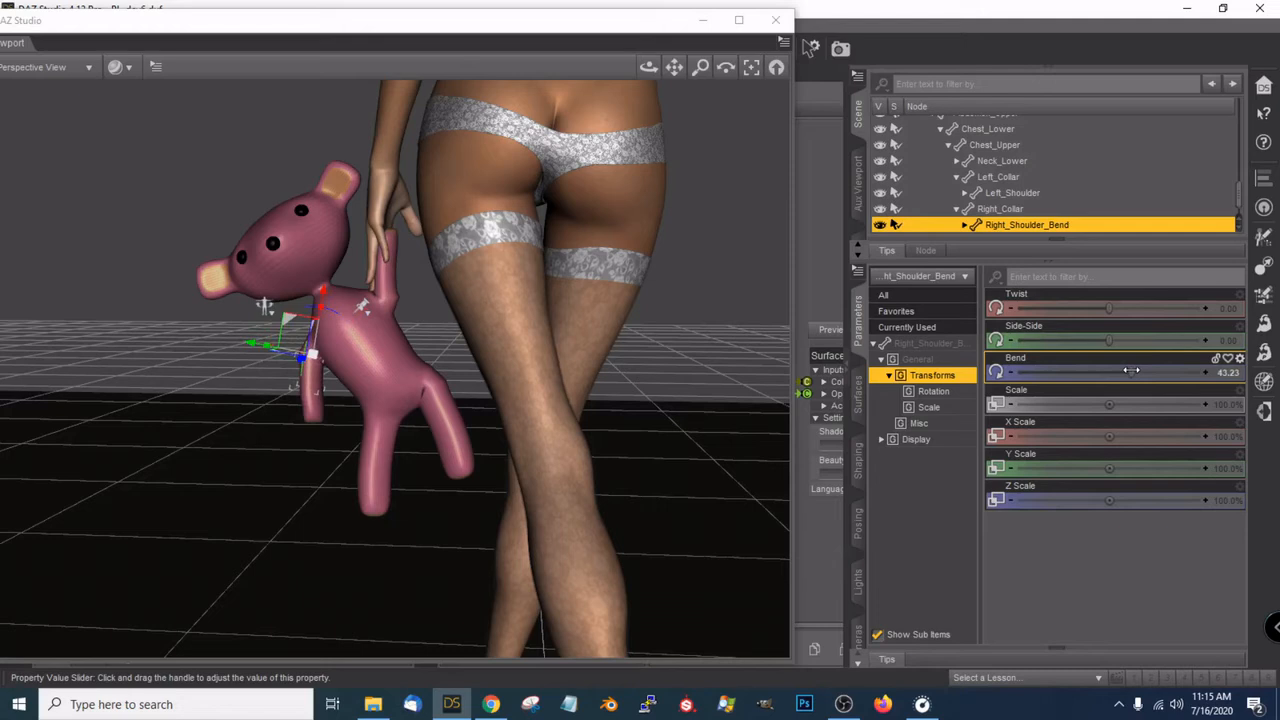
click(325, 297)
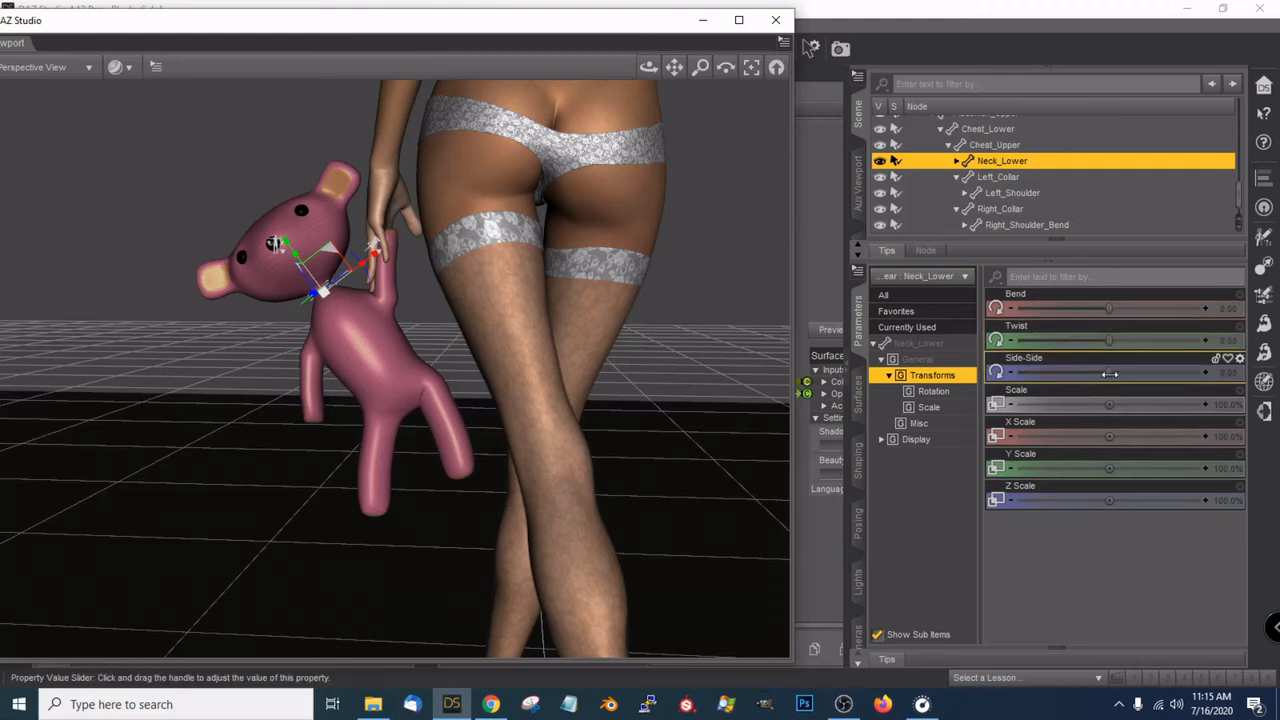
drag(1110, 374, 1126, 372)
Show Pippi Bear Fur and examine the furry bear in the figure's hand from several angles and close up
scroll(498, 266, down, 2)
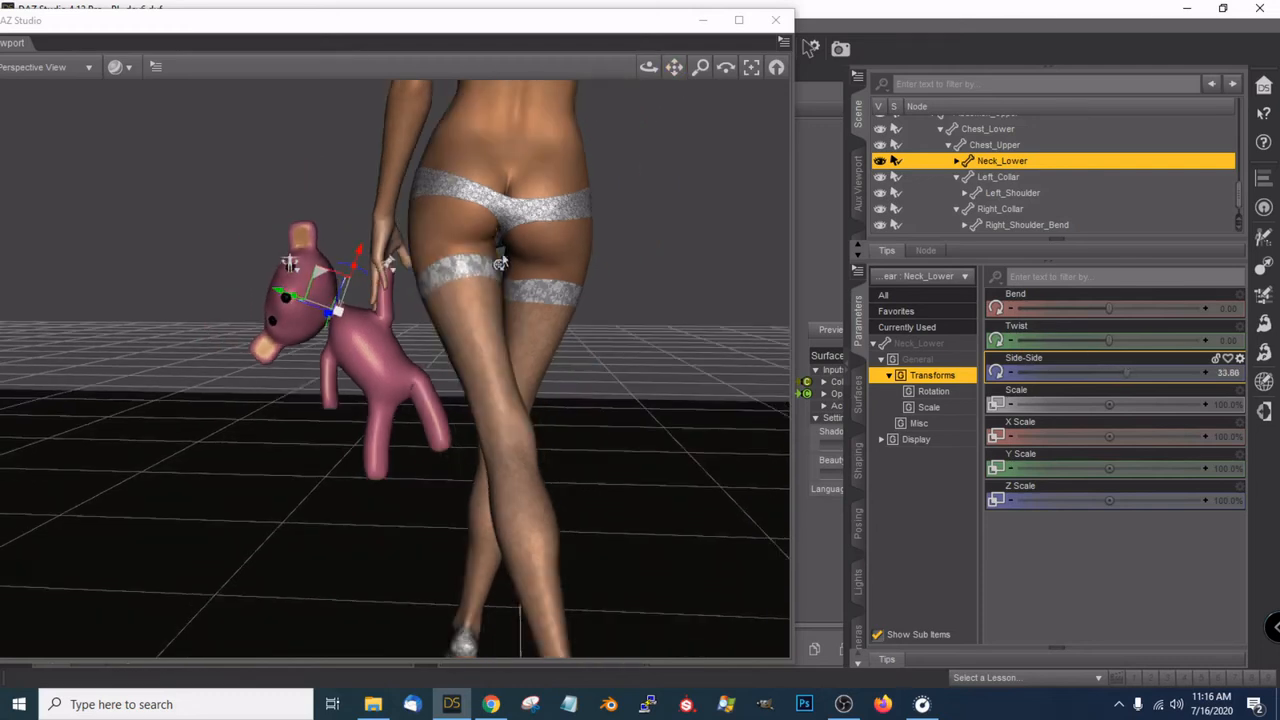
scroll(500, 263, down, 2)
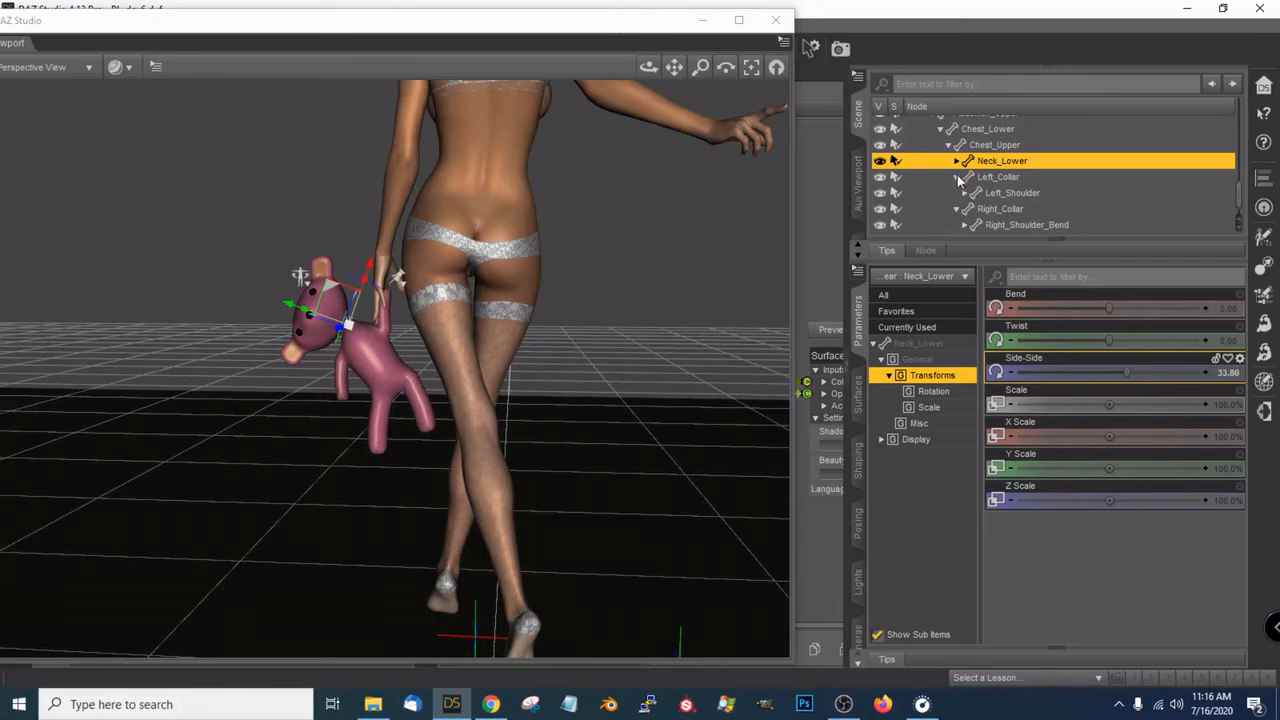
scroll(958, 180, down, 1)
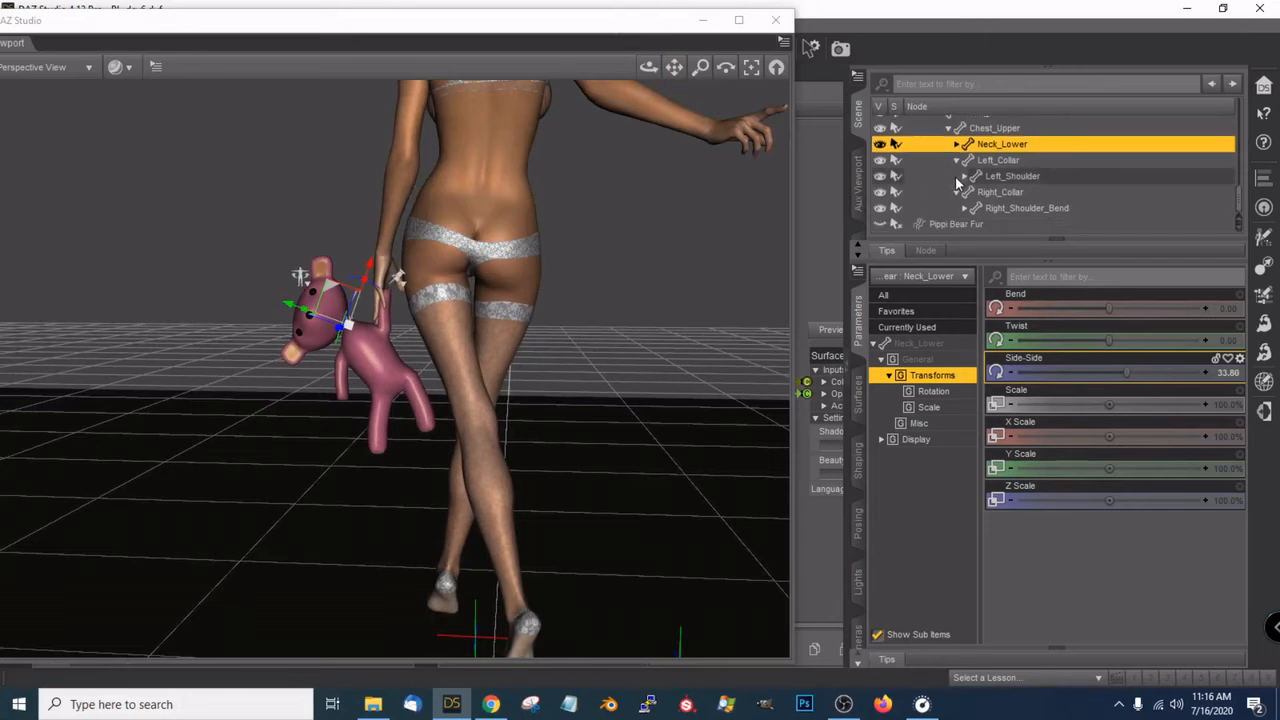
click(879, 224)
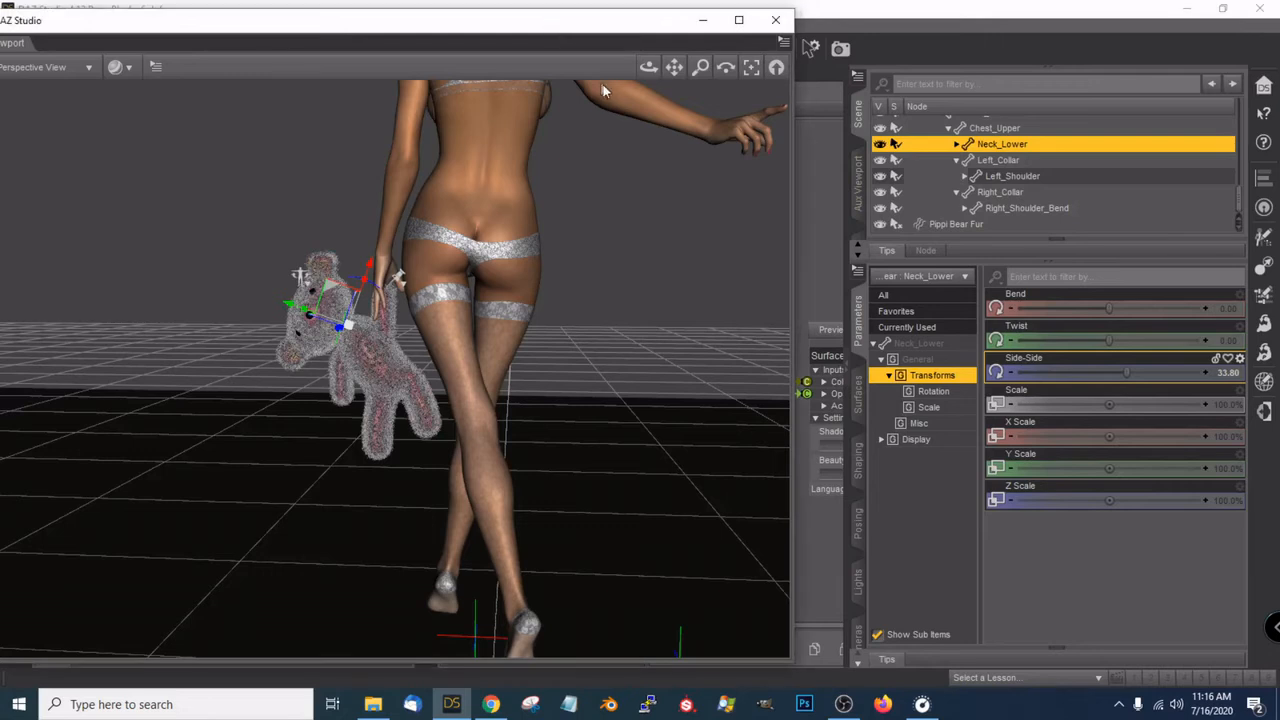
drag(547, 23, 603, 86)
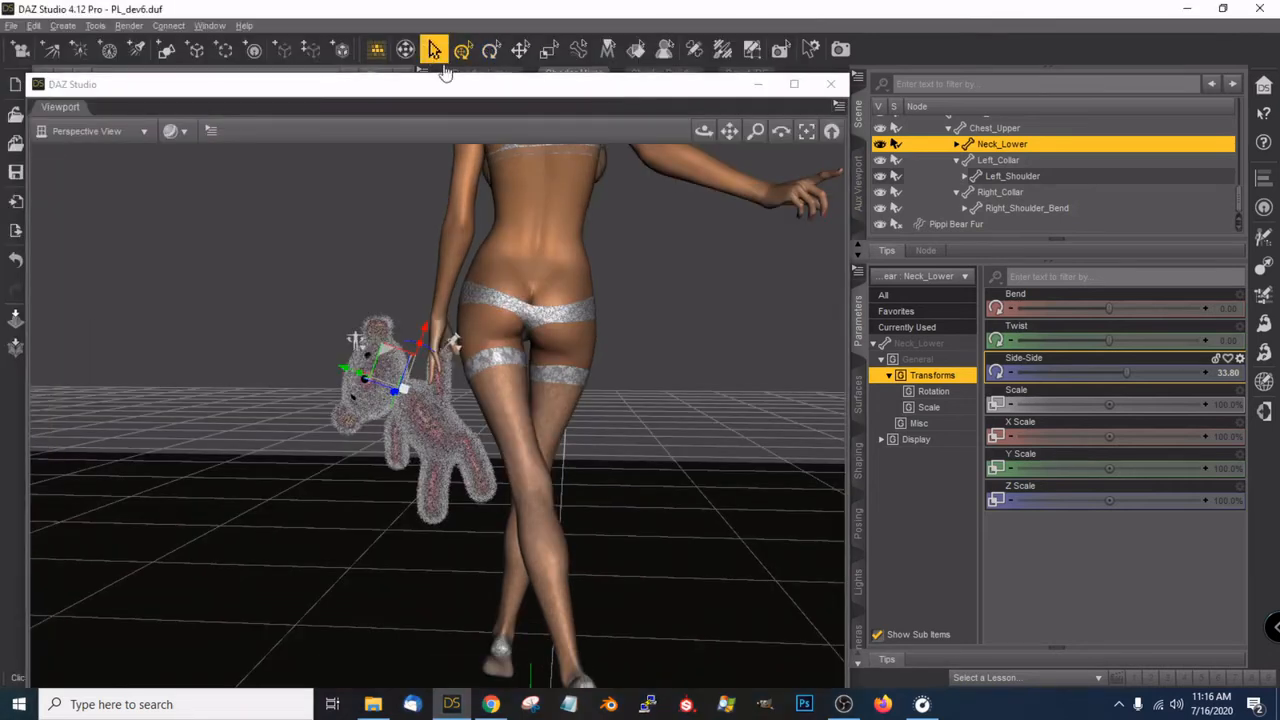
click(432, 52)
scroll(600, 329, down, 2)
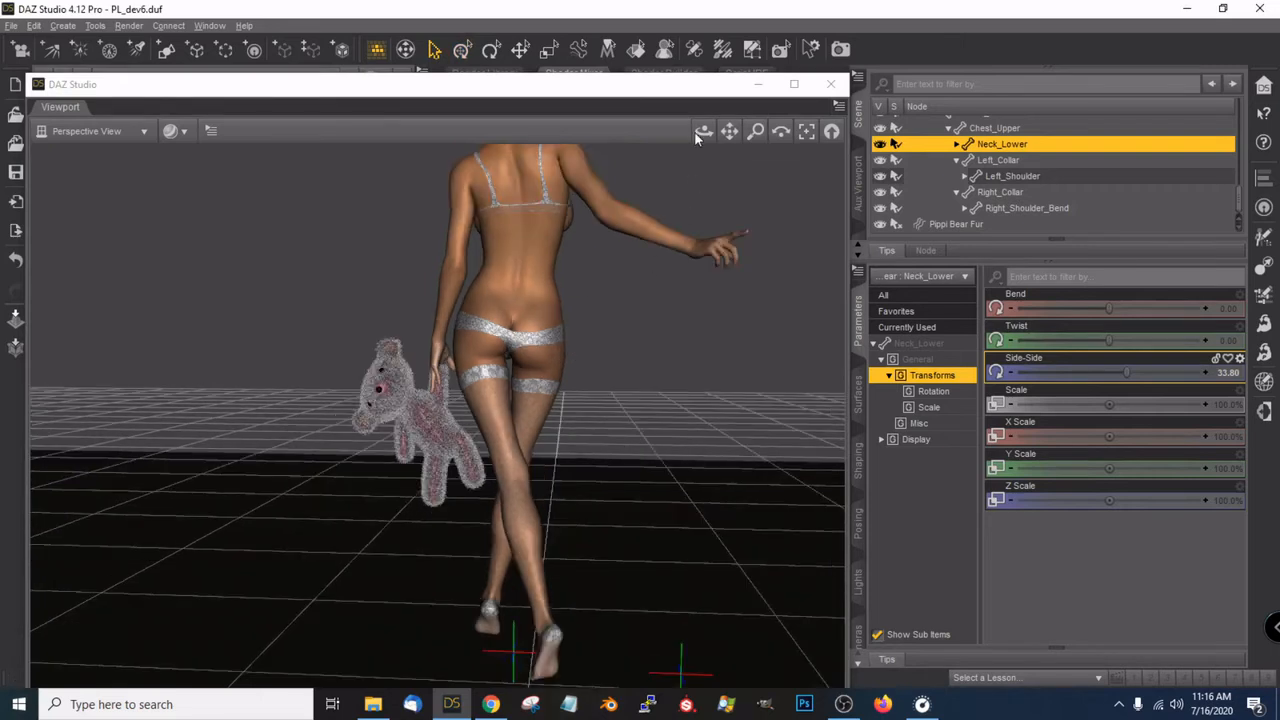
click(701, 137)
mouse_move(704, 131)
mouse_down()
mouse_move(450, 139)
mouse_move(704, 134)
mouse_up()
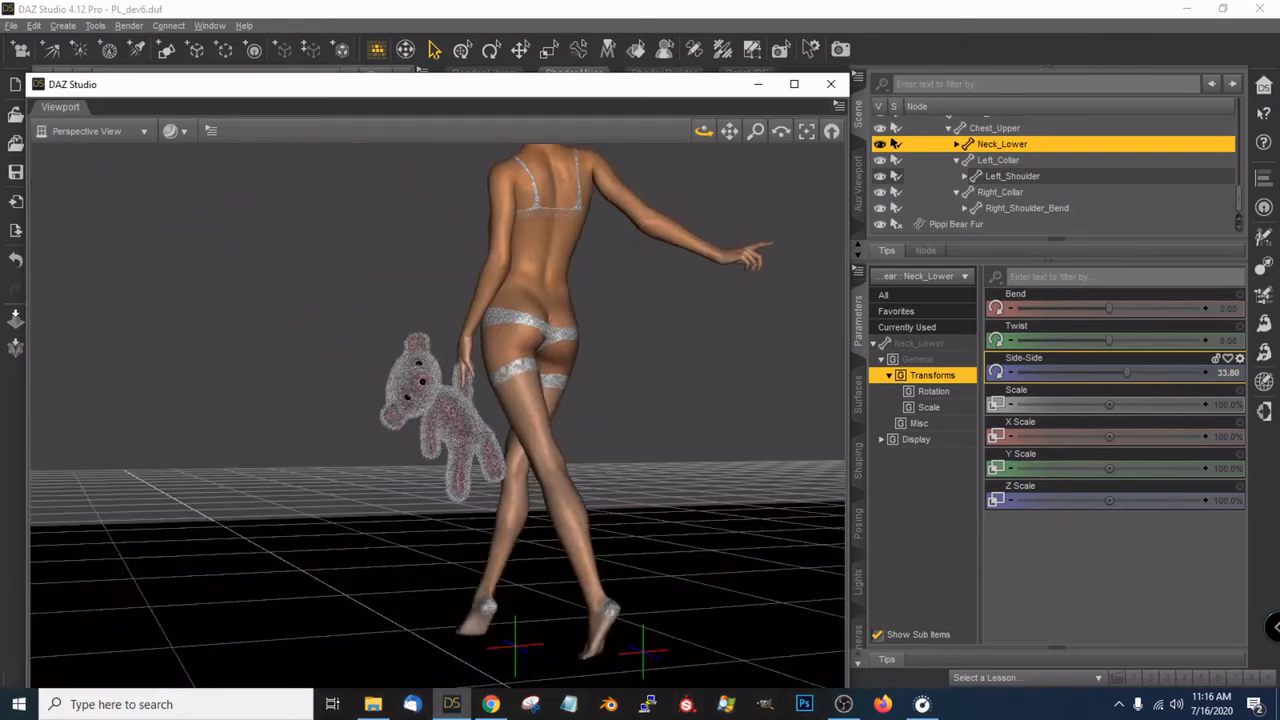
drag(630, 93, 637, 51)
click(811, 89)
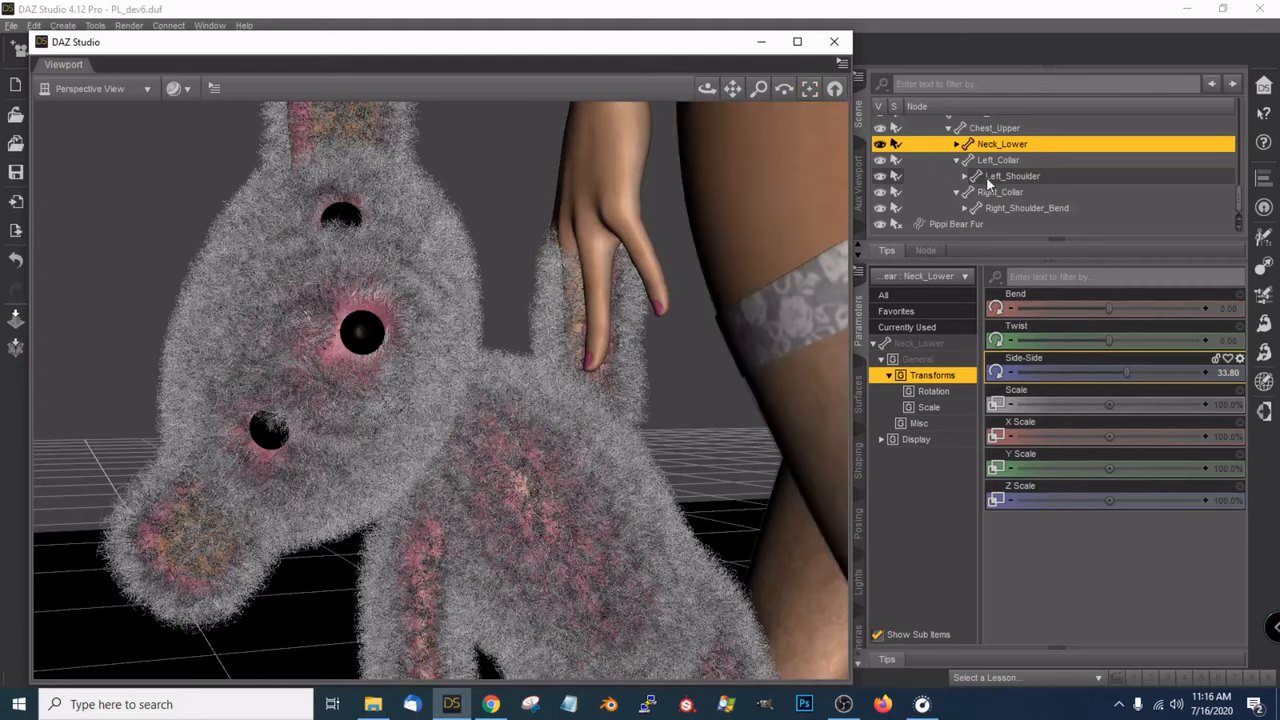
Hide Pippi Bear Fur and view the whole figure with the bear, toggling the fur's visibility to compare
click(879, 225)
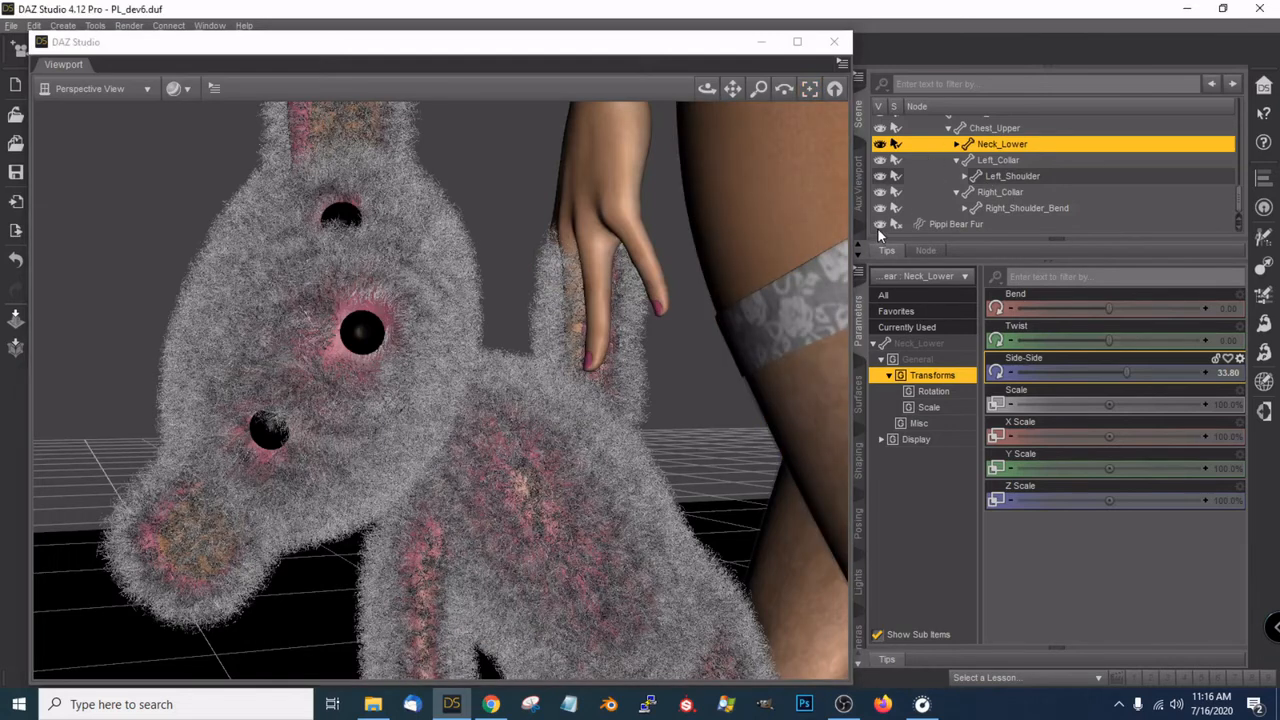
scroll(650, 368, down, 3)
scroll(650, 368, down, 3)
drag(716, 92, 745, 94)
scroll(726, 260, down, 3)
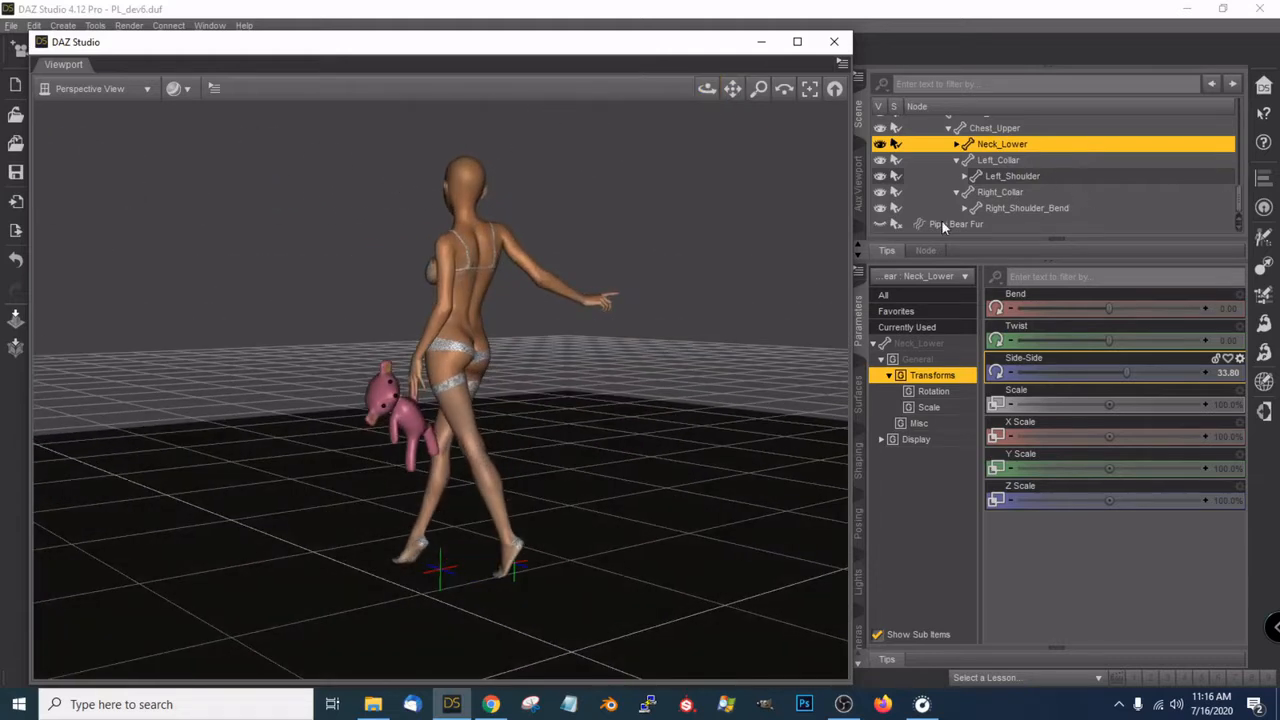
click(880, 224)
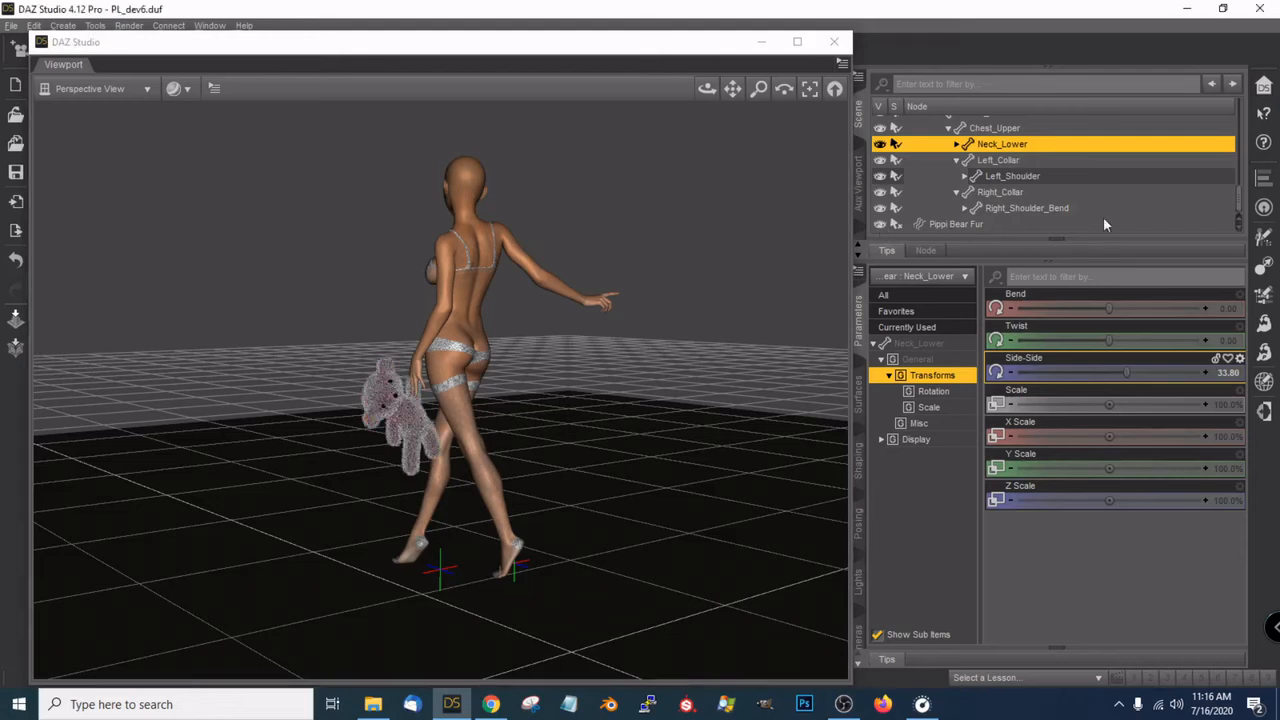
Select the KEY Light Soft R beside the figure and view it together with the figure from behind
scroll(1066, 212, up, 5)
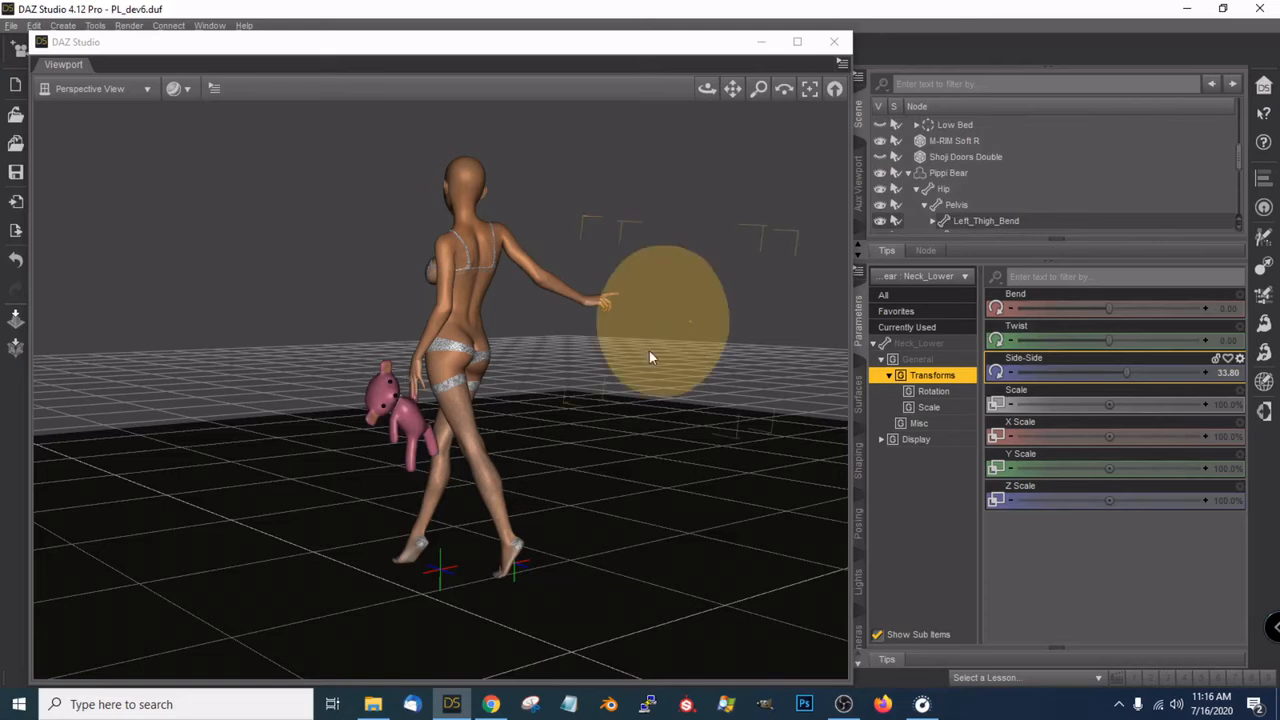
click(652, 348)
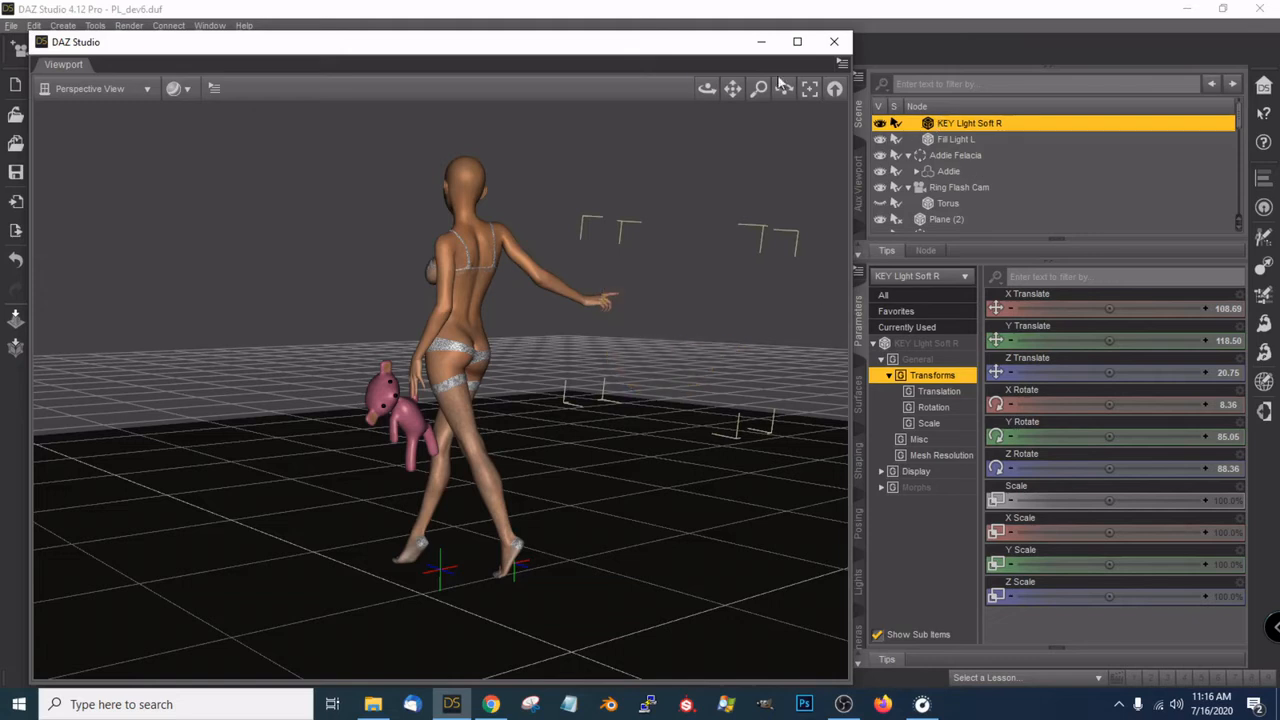
drag(707, 88, 753, 86)
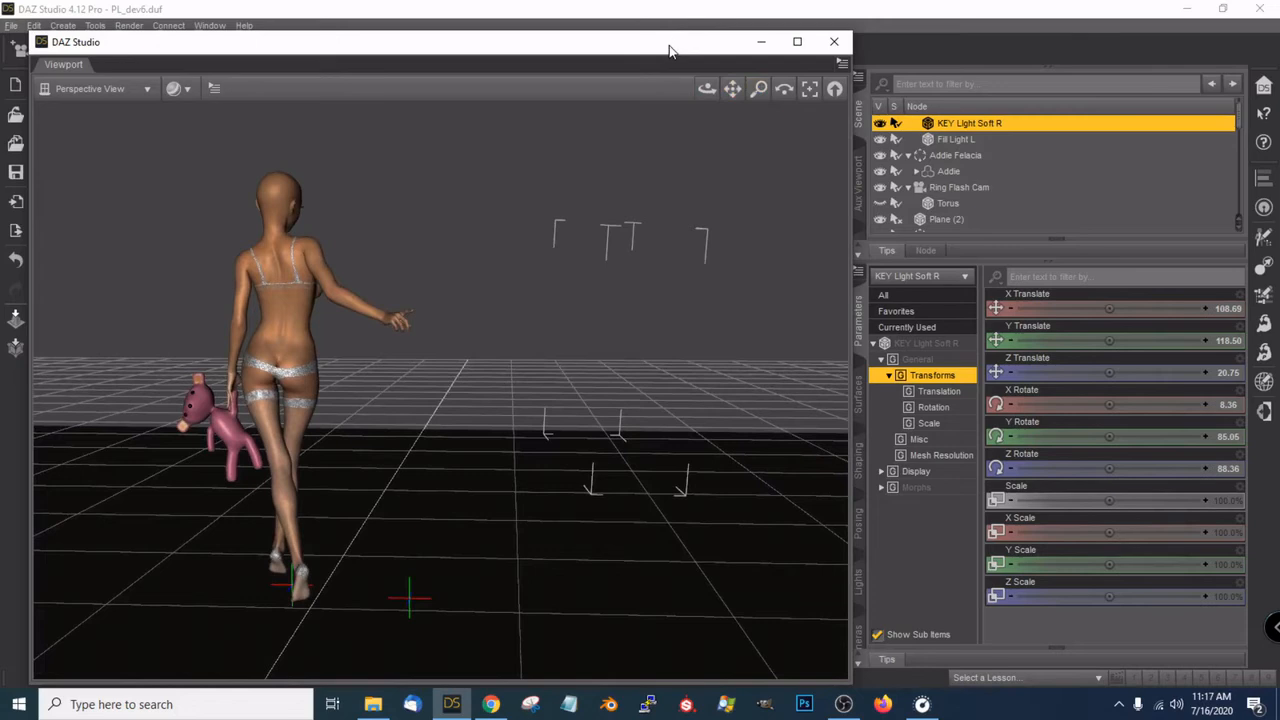
drag(670, 50, 504, 32)
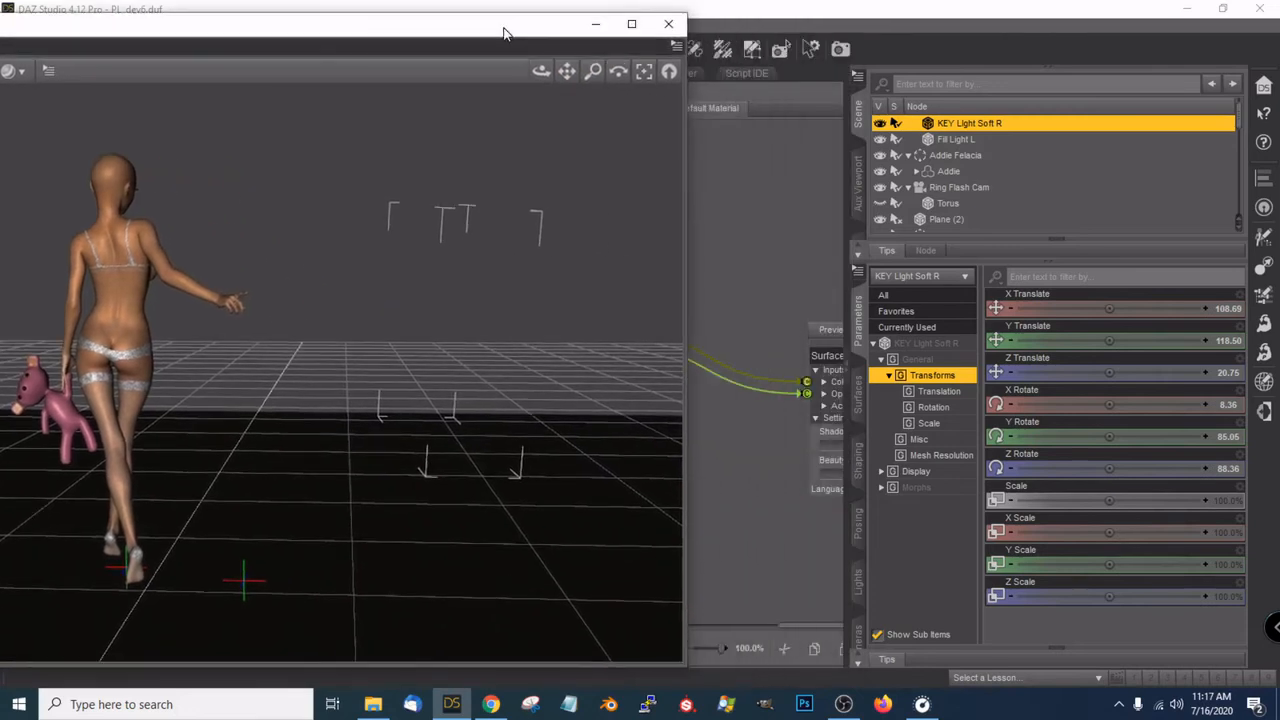
Select both the Casing and Emitter surfaces of KEY Light Soft R for editing
click(859, 400)
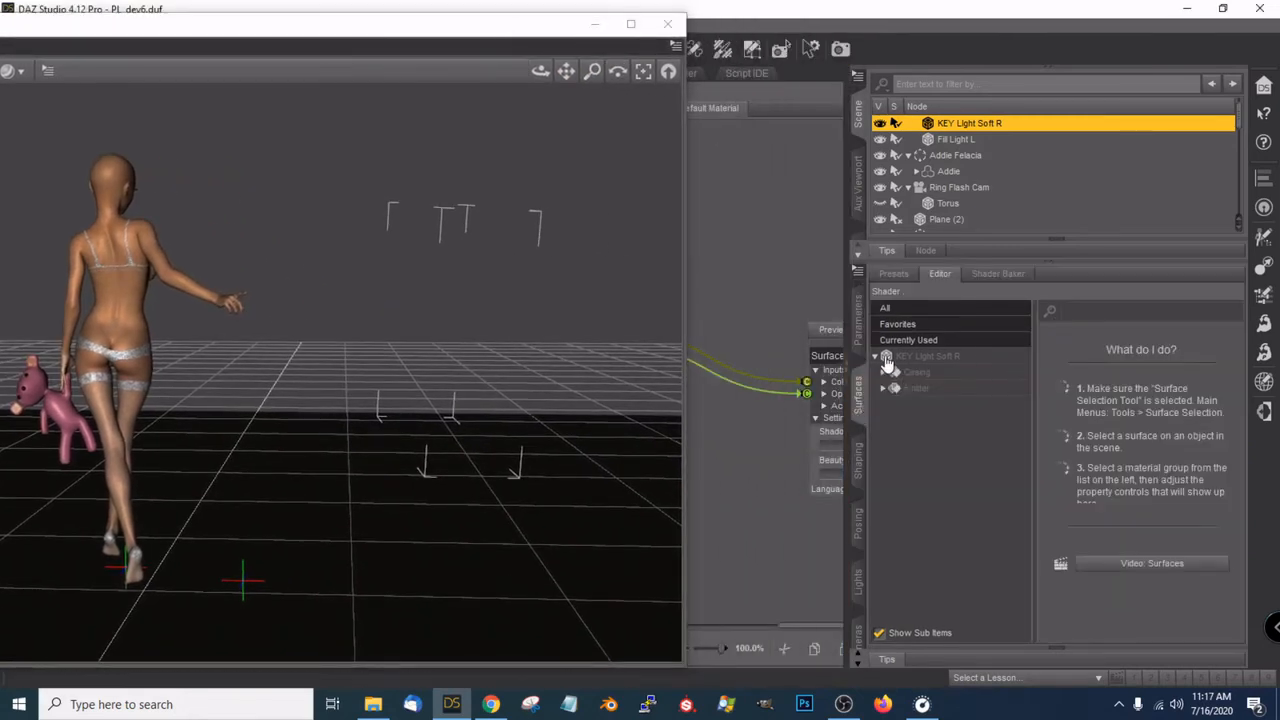
click(949, 390)
ctrl+click(958, 379)
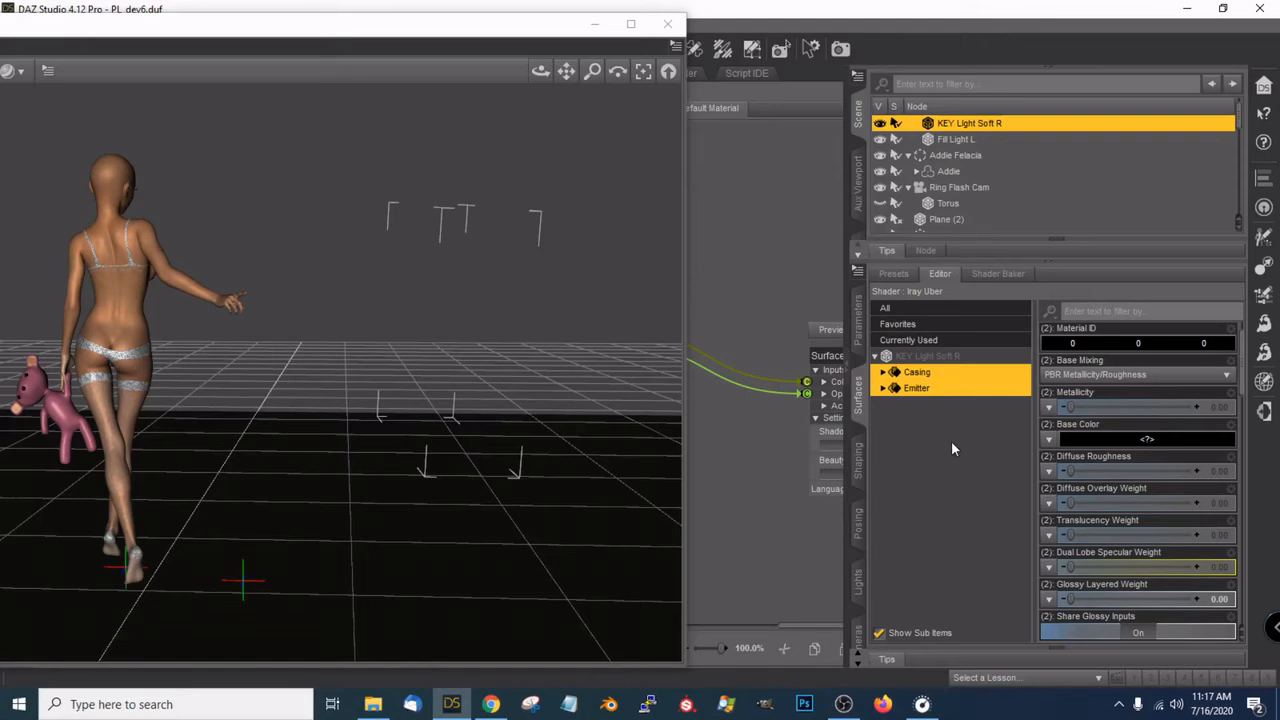
scroll(475, 455, down, 3)
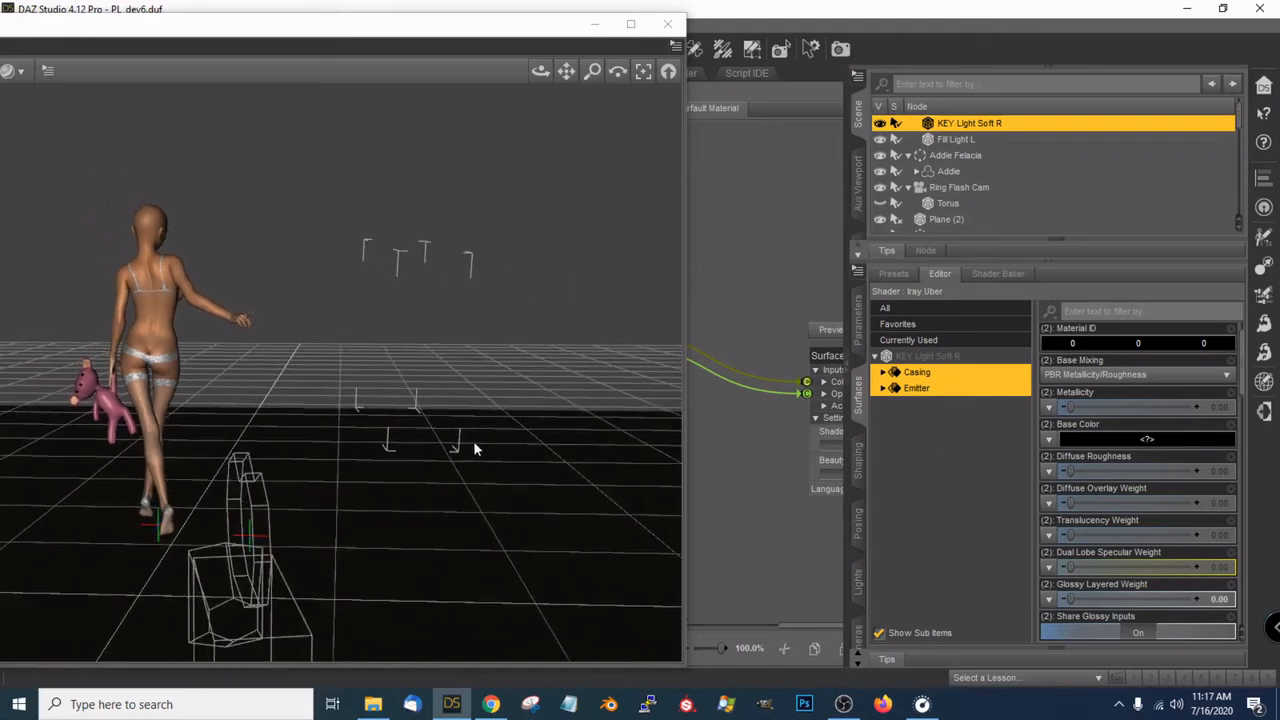
Filter the surface properties of KEY Light Soft R by "cutou" to find its Cutout Opacity
drag(540, 71, 565, 120)
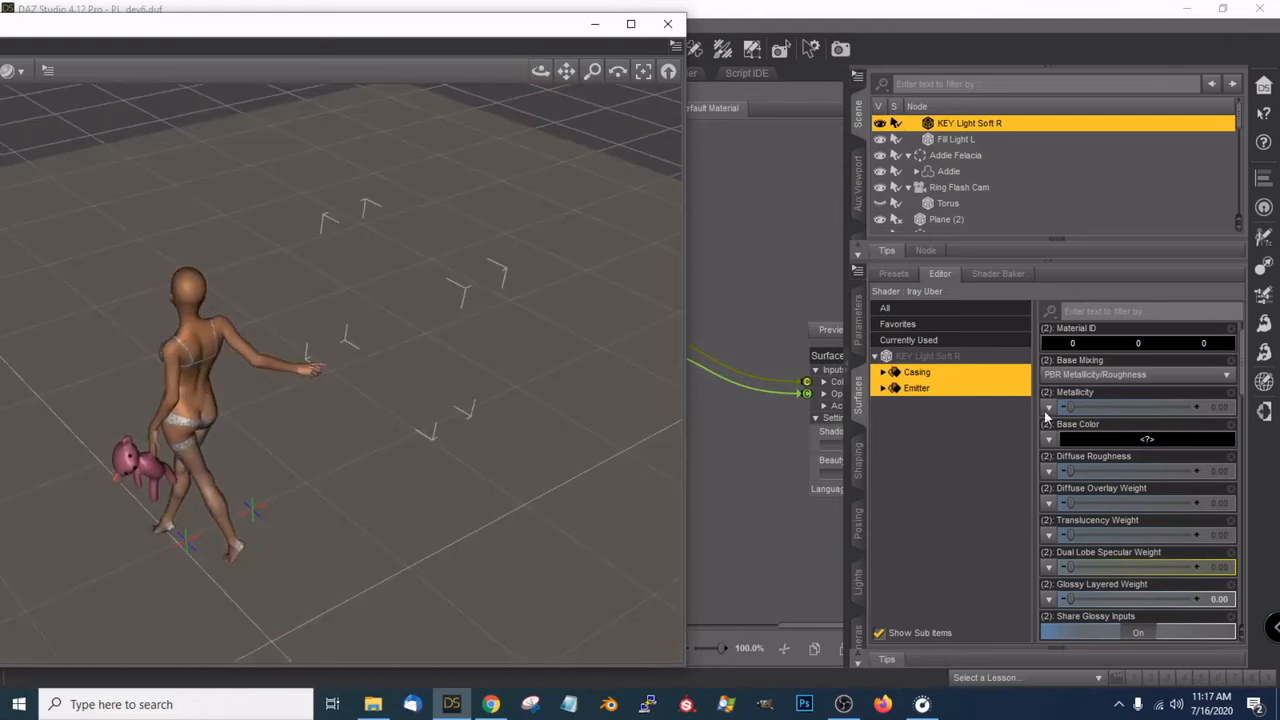
click(1165, 311)
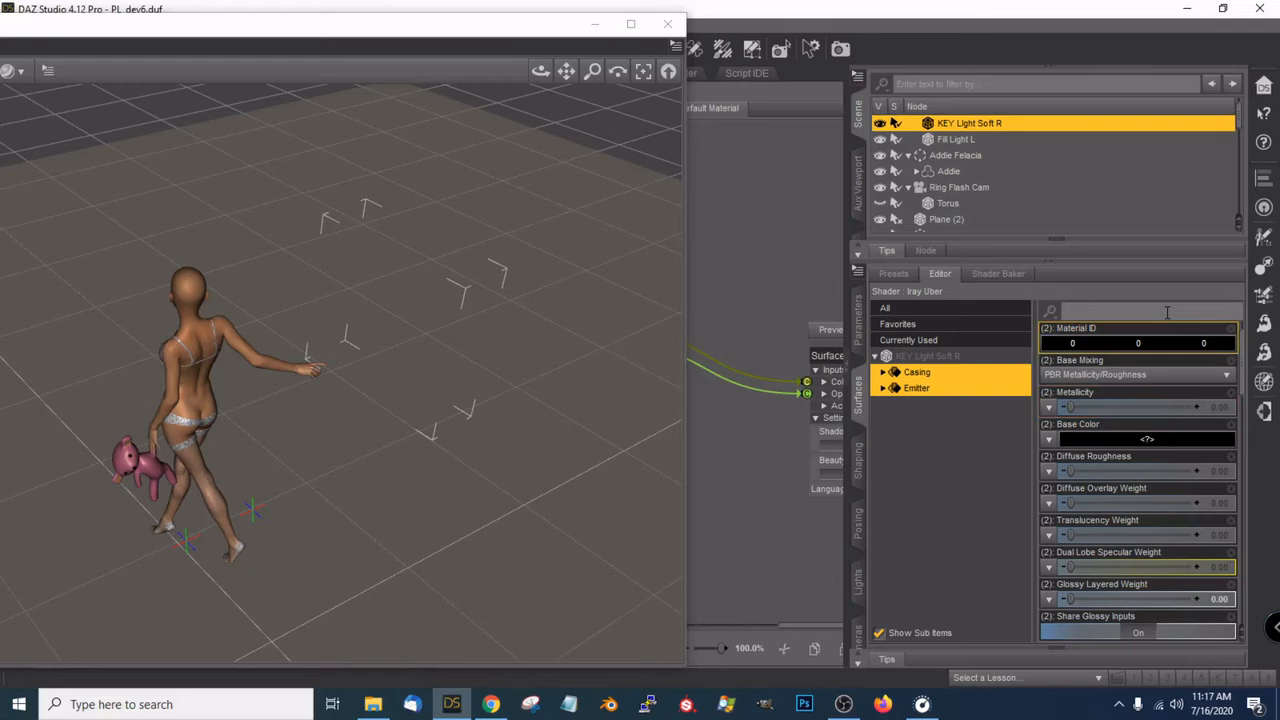
text(cutou)
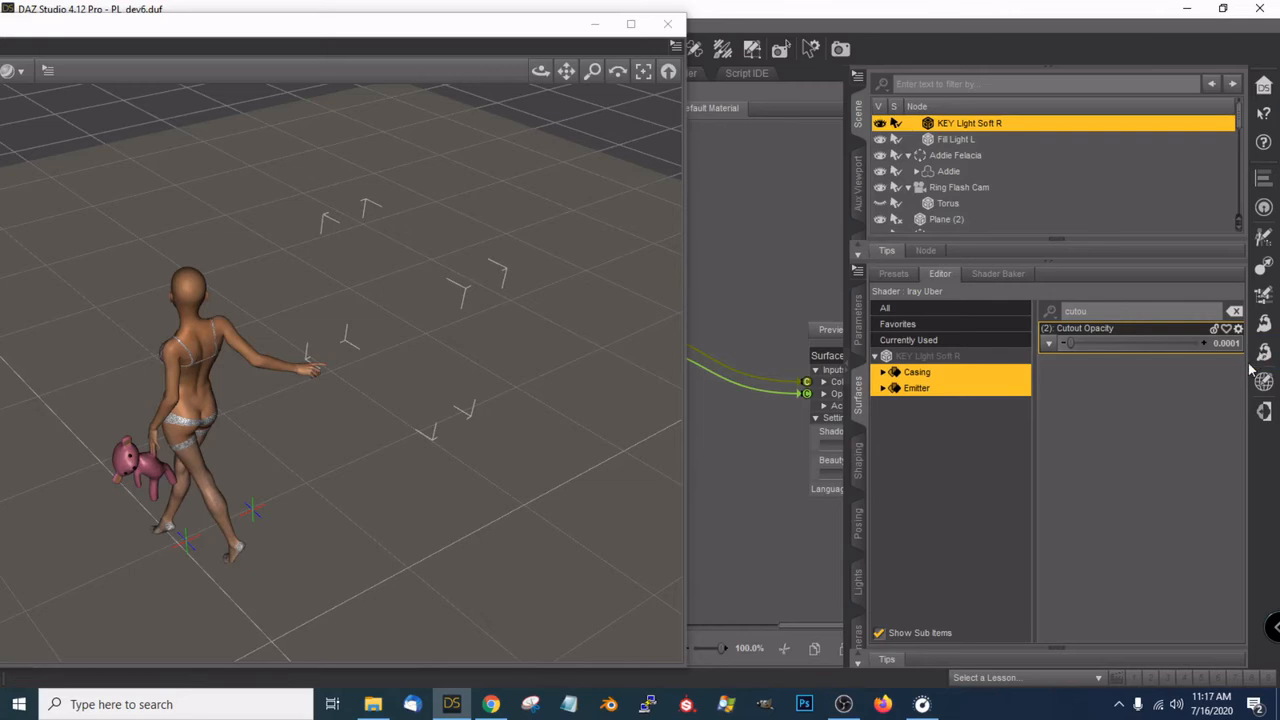
Examine the placement of the scene's lights around the figure from the side, behind and front, repositioning the floating viewport
drag(540, 72, 585, 118)
scroll(447, 279, down, 1)
scroll(447, 283, down, 1)
drag(540, 71, 331, 207)
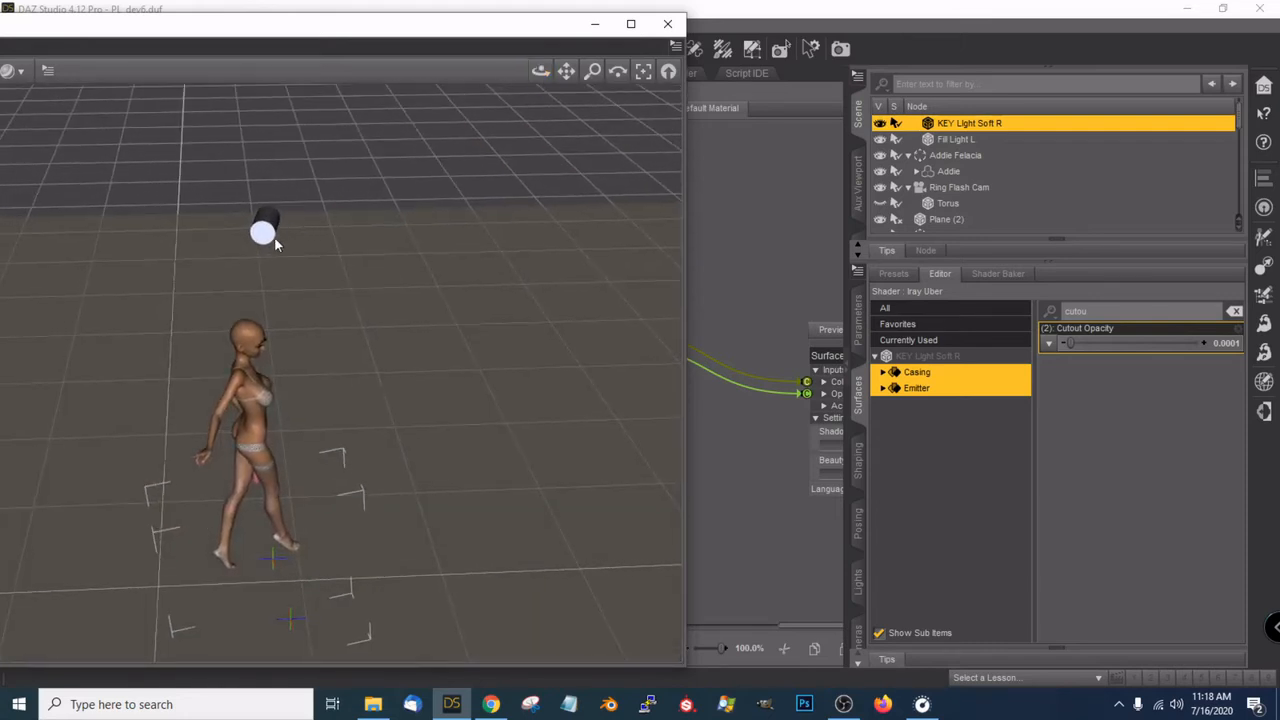
drag(540, 71, 610, 57)
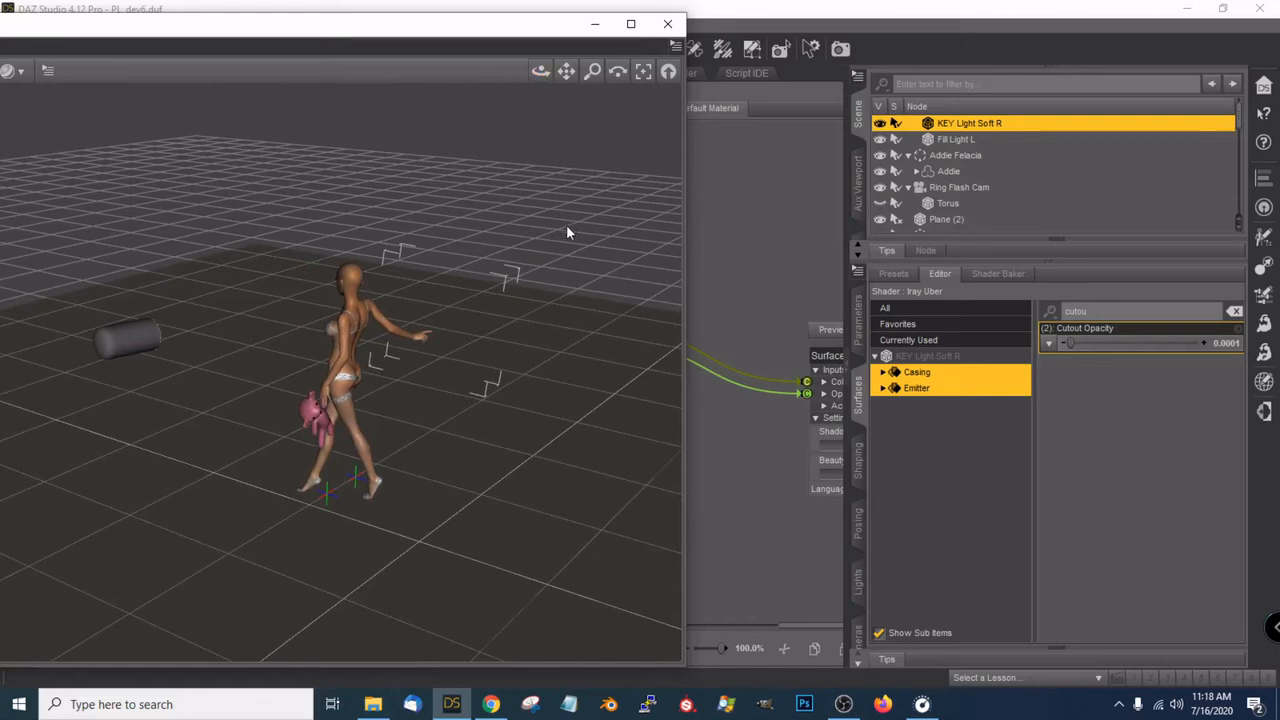
scroll(566, 224, up, 4)
drag(537, 78, 590, 70)
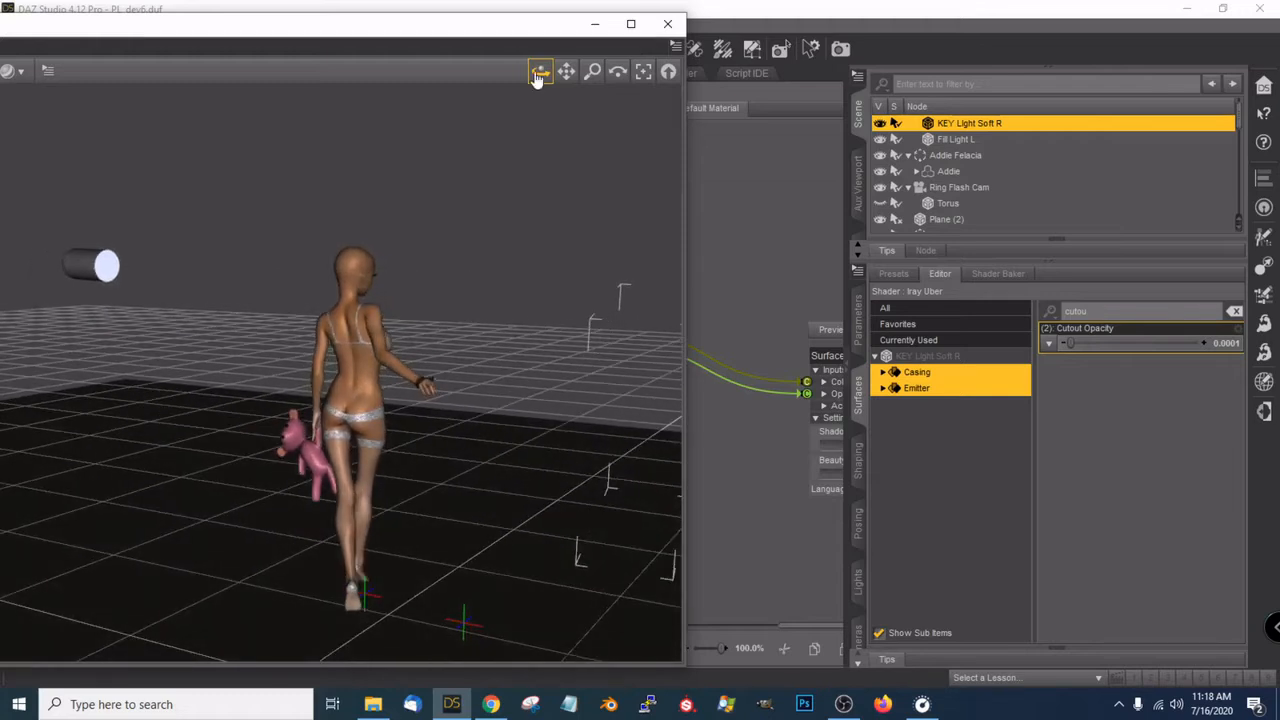
drag(497, 38, 631, 155)
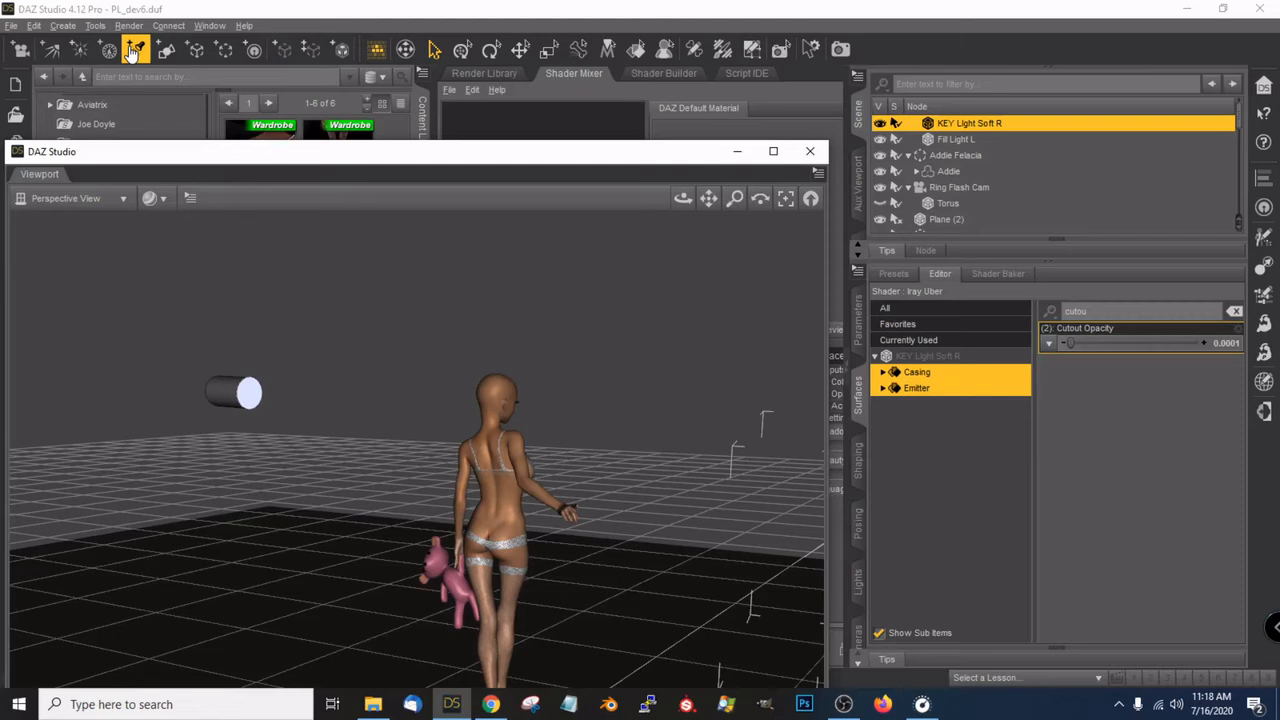
drag(500, 167, 557, 71)
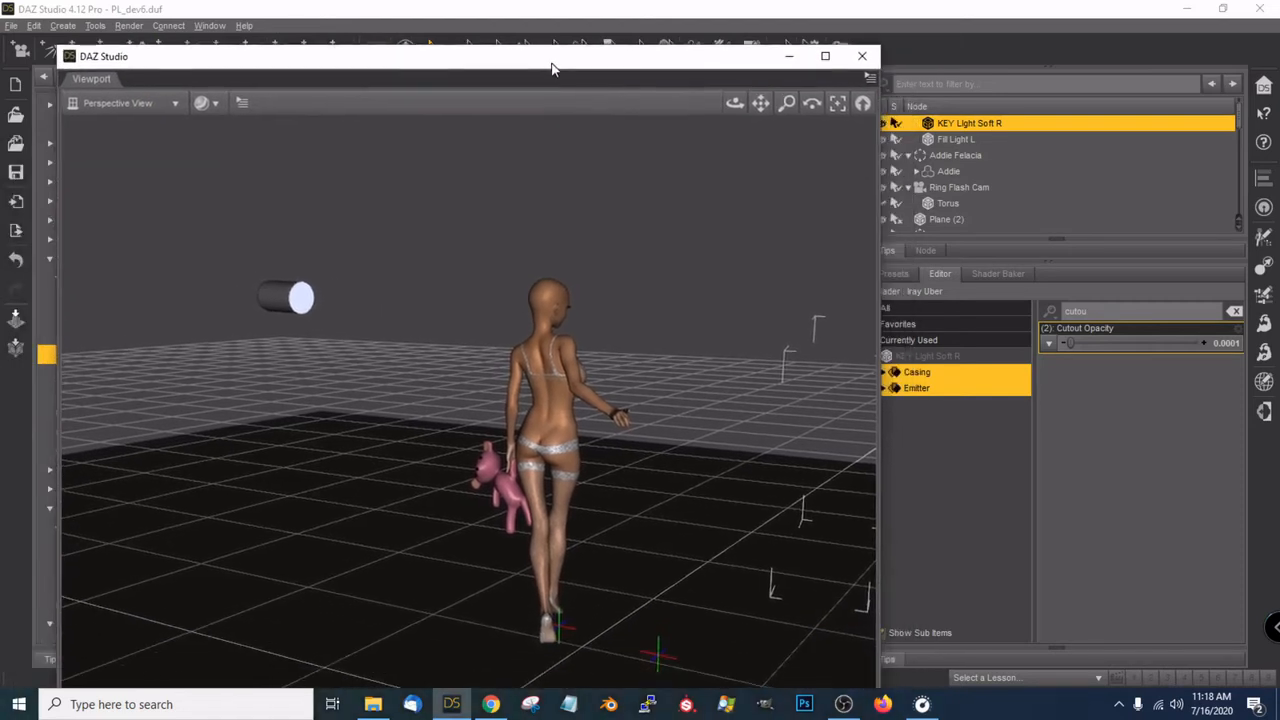
drag(734, 104, 568, 124)
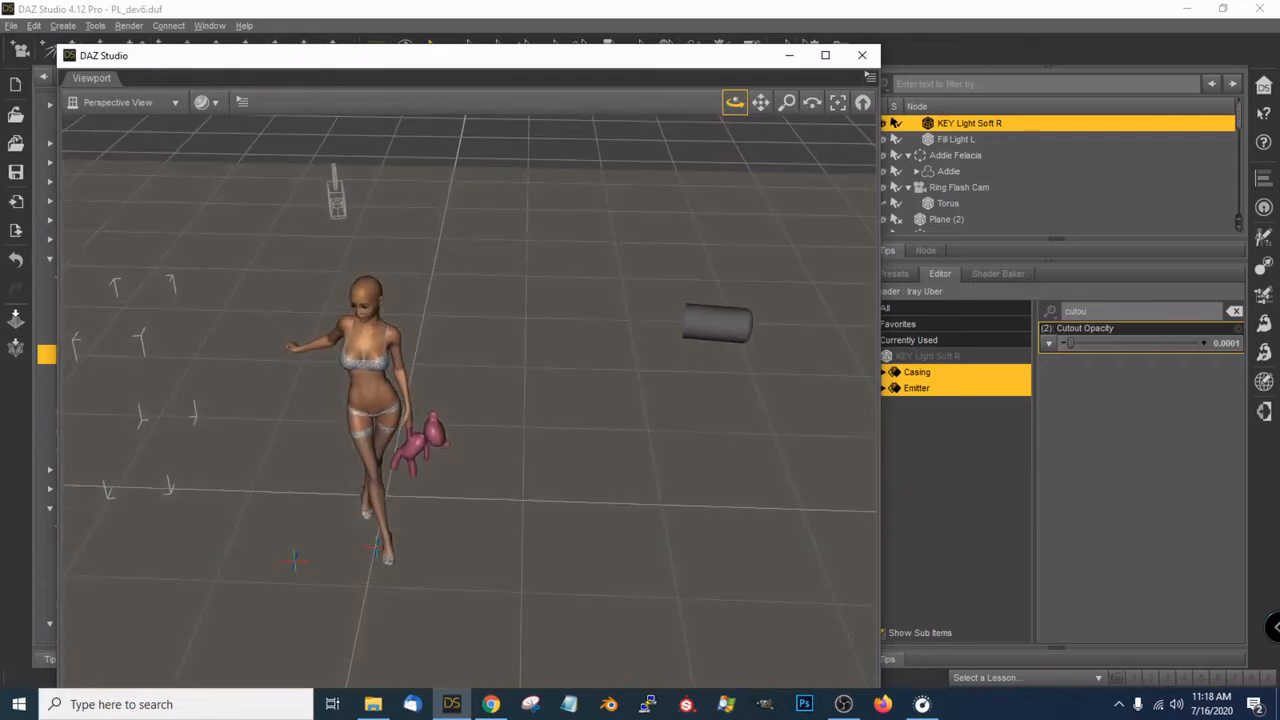
Select the Torus under Ring Flash Cam, make it visible and frame it in the viewport
click(347, 200)
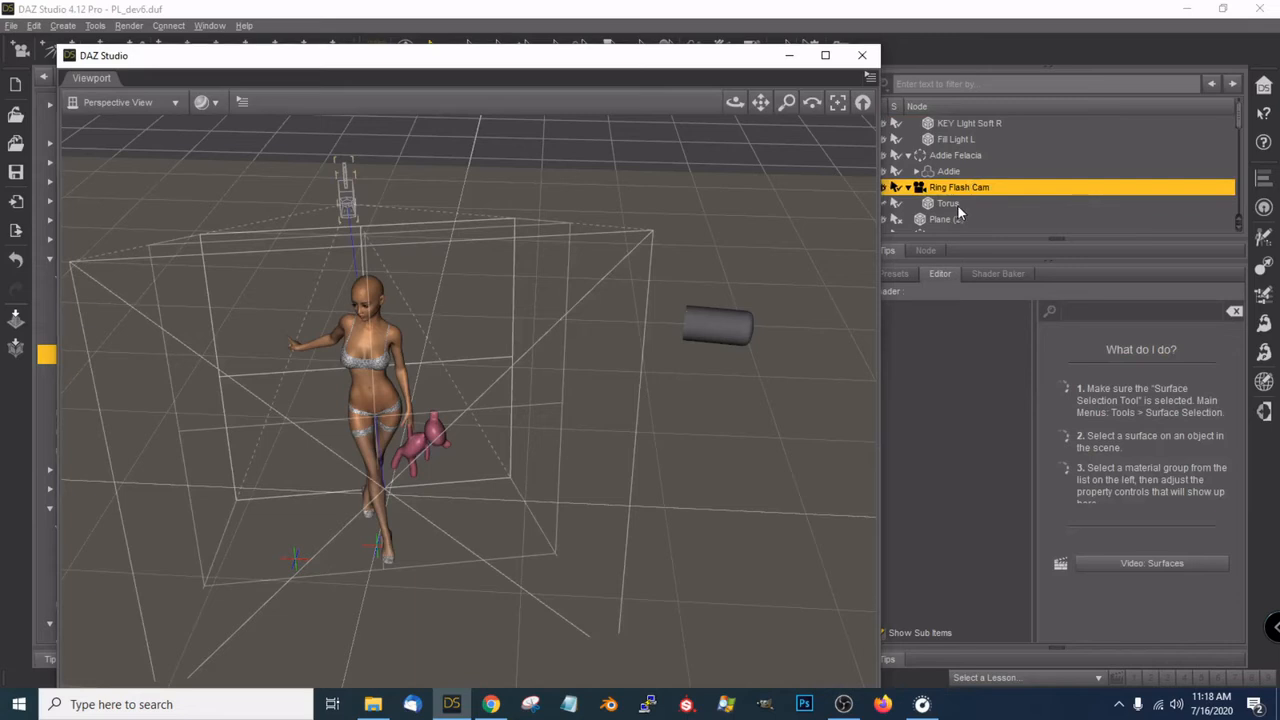
click(955, 204)
drag(698, 57, 626, 59)
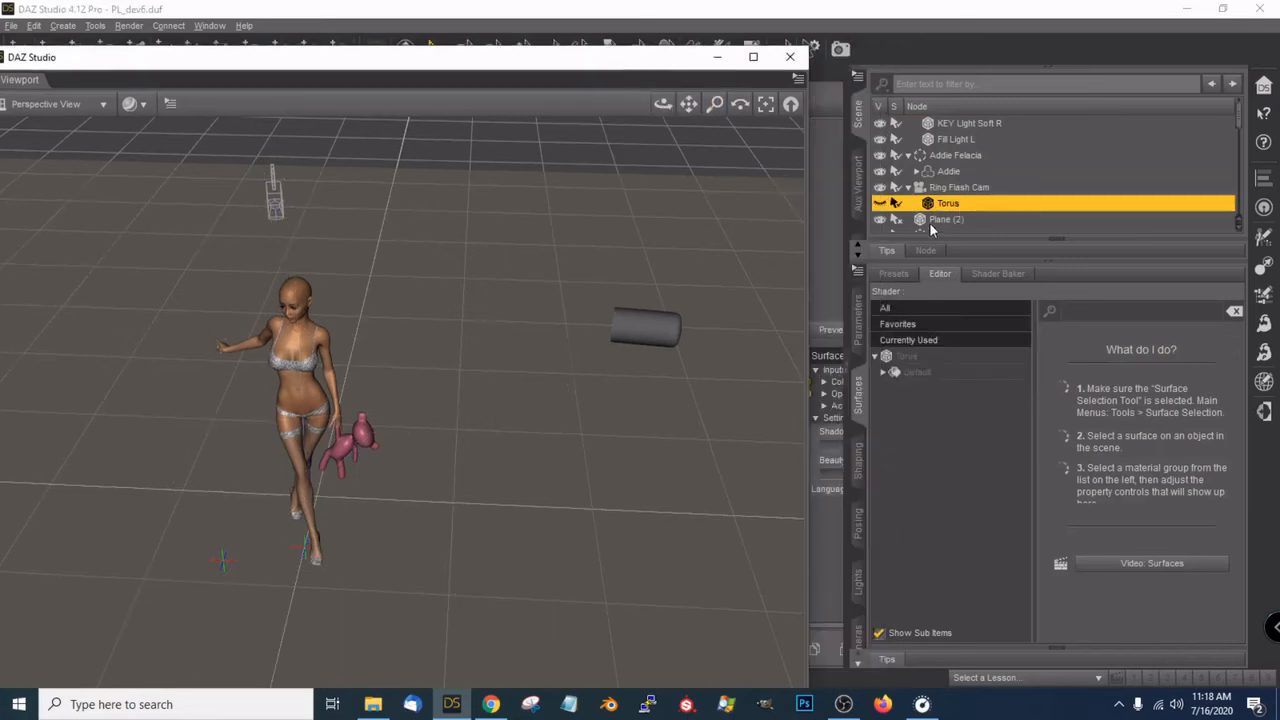
click(879, 203)
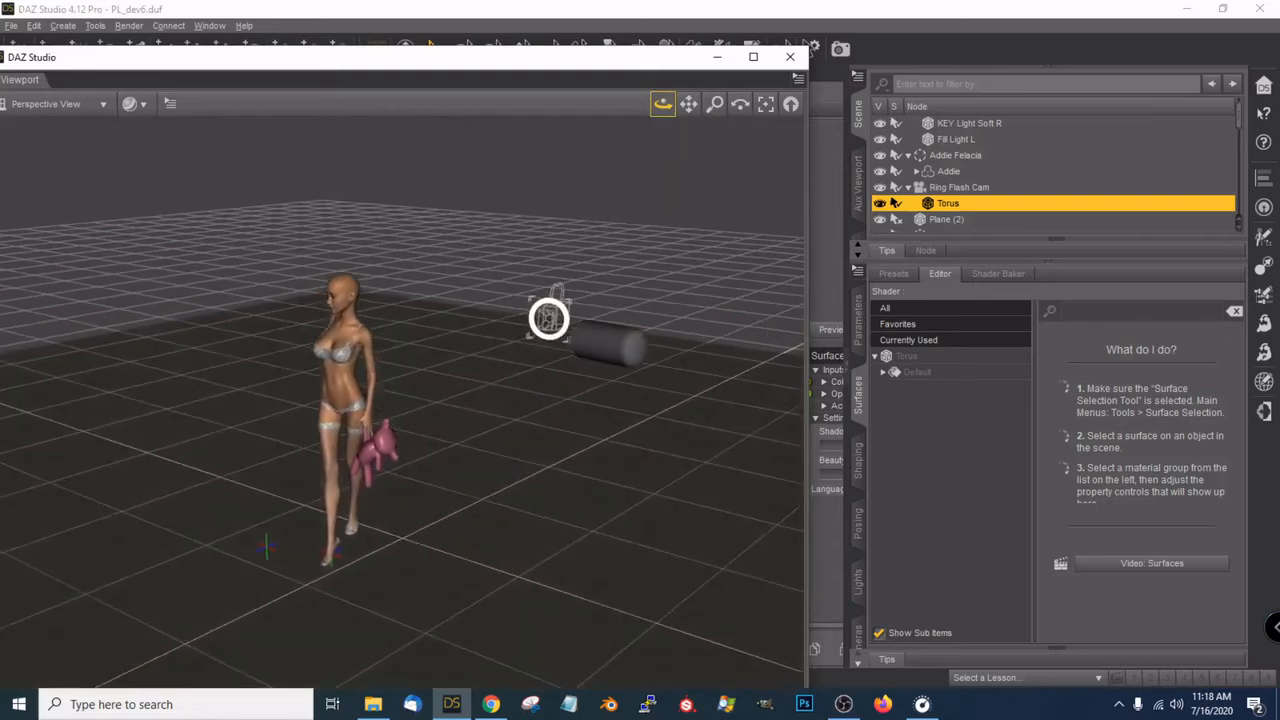
click(766, 104)
drag(668, 118, 585, 135)
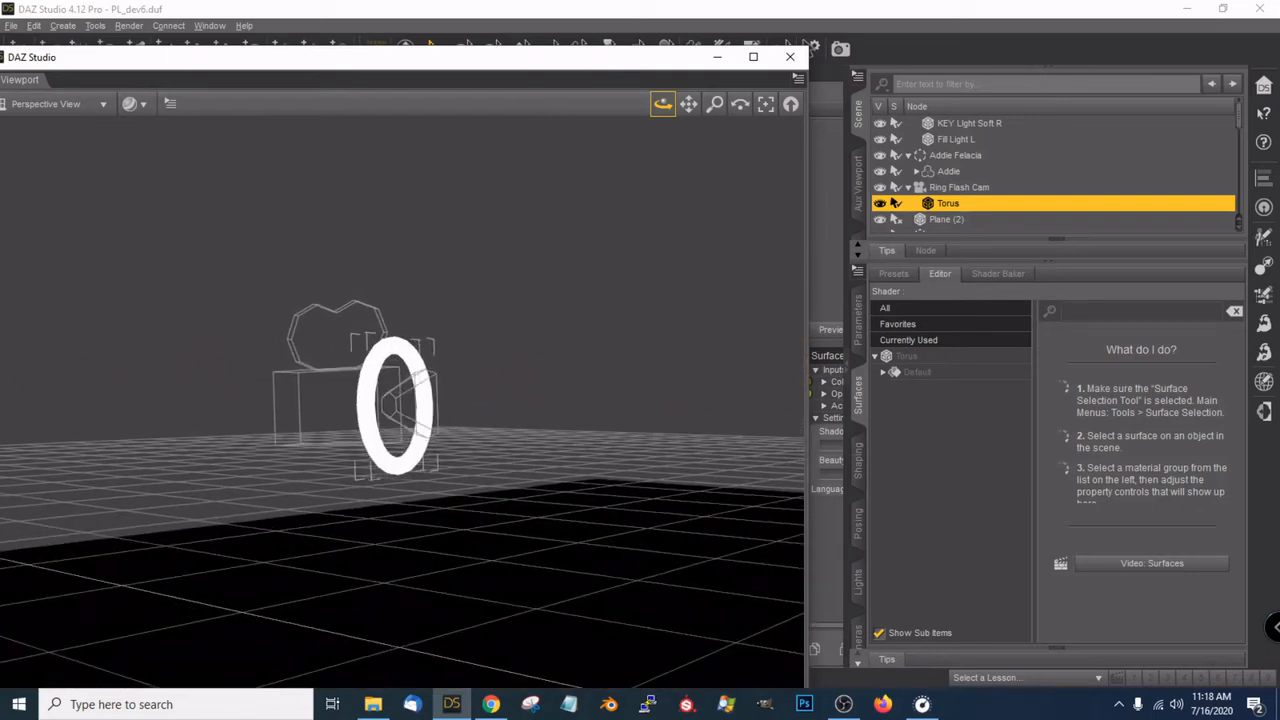
Examine the ring-shaped Torus around the camera lens from the side, close up and from behind the camera
drag(686, 116, 680, 160)
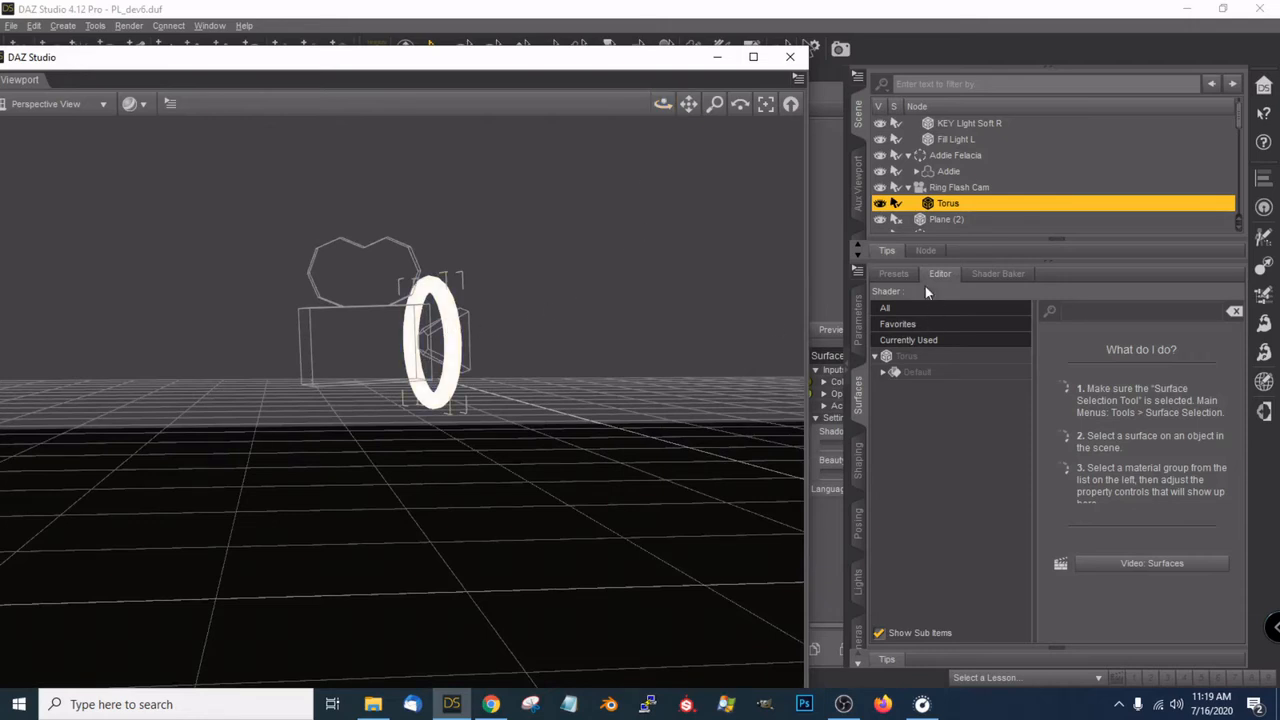
drag(663, 106, 661, 126)
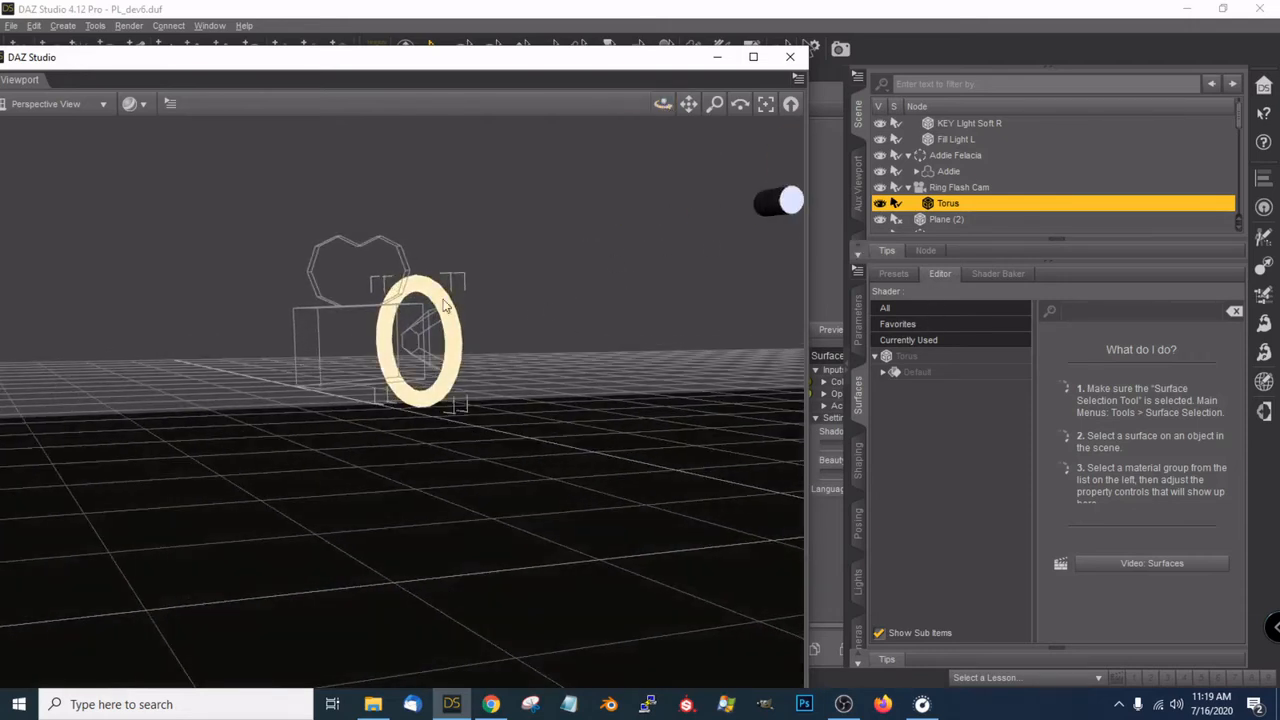
drag(663, 106, 732, 120)
scroll(570, 348, up, 5)
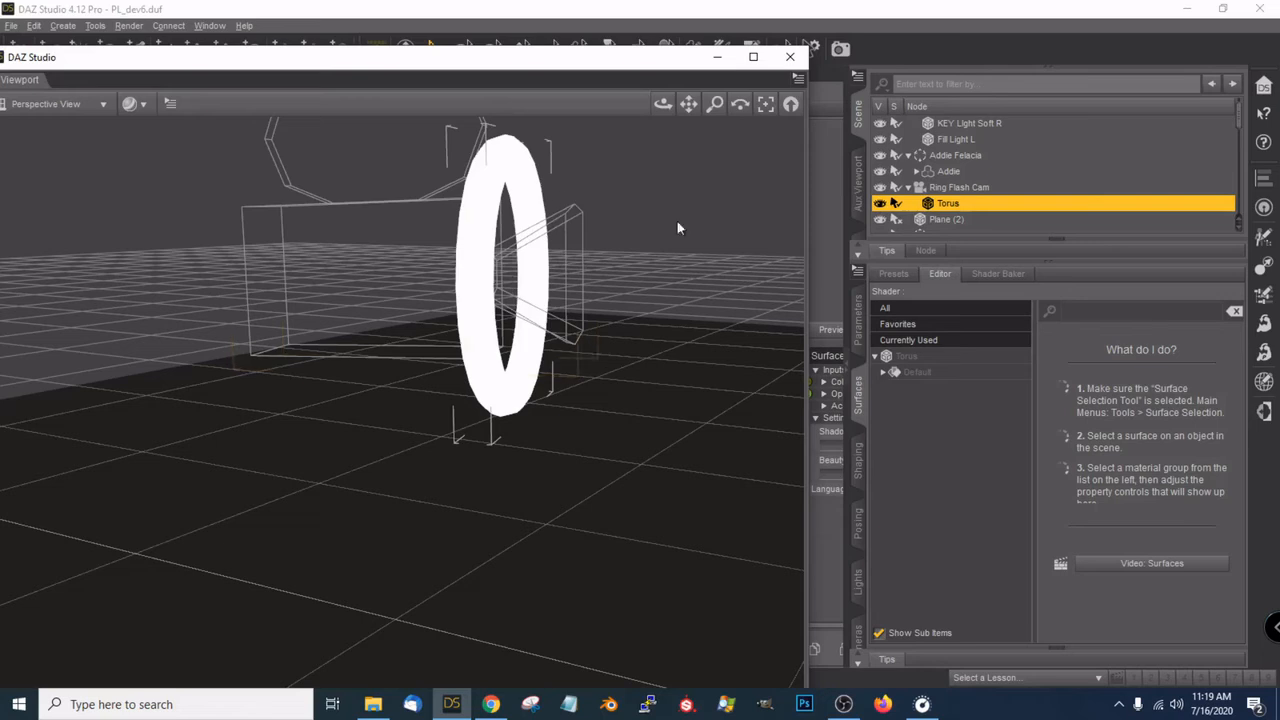
drag(663, 104, 672, 194)
scroll(668, 266, down, 3)
drag(662, 106, 492, 56)
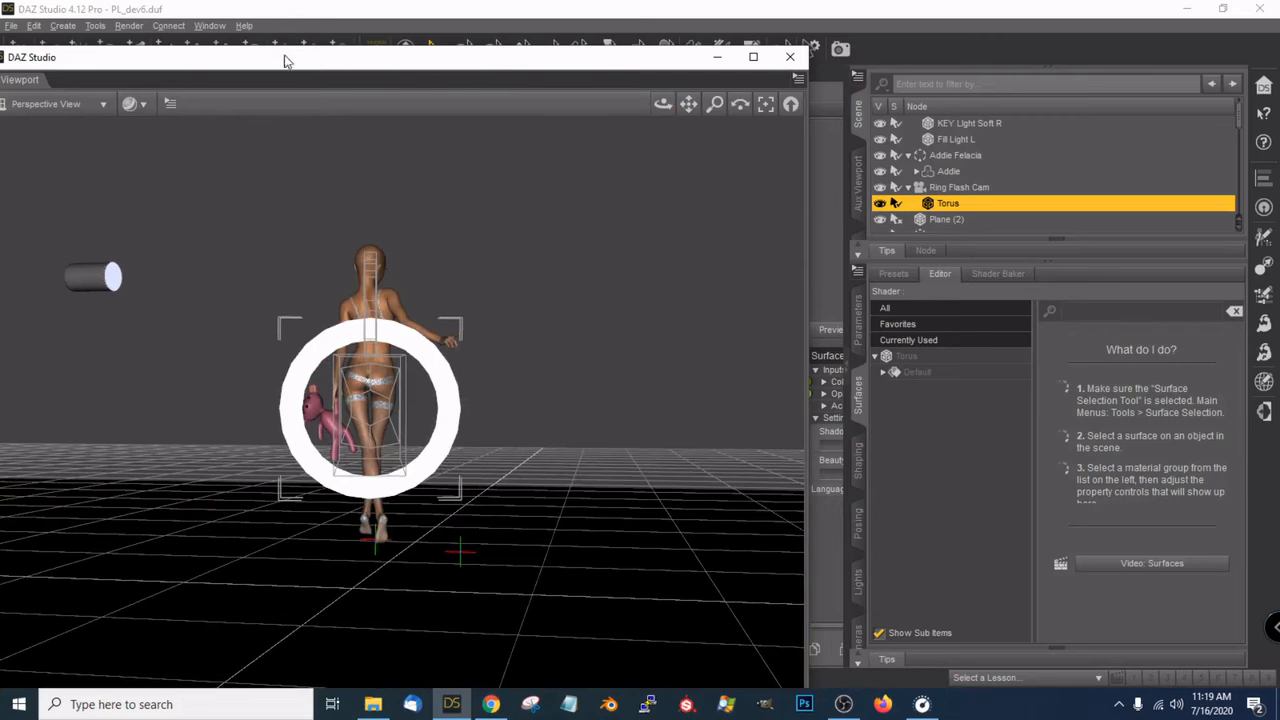
Inspect how the Torus sits on the Ring Flash Cam from side and raised angles, repositioning the floating viewport
drag(269, 62, 299, 11)
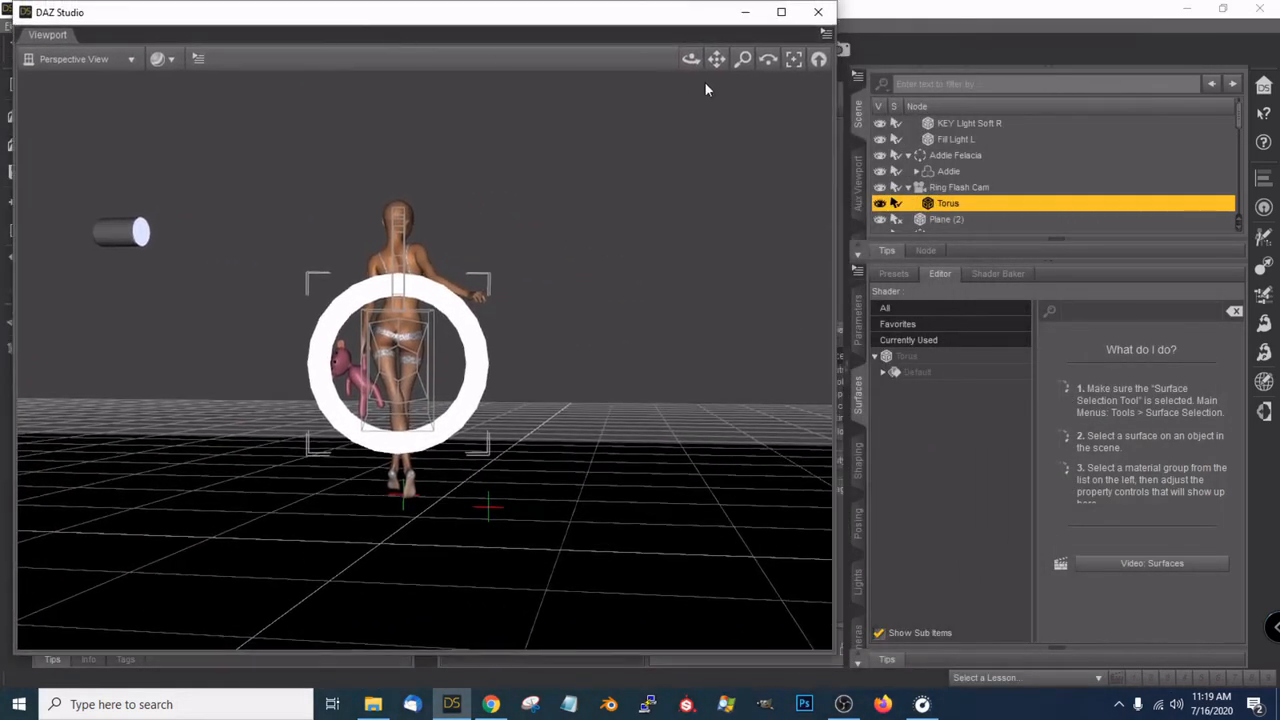
mouse_move(693, 68)
mouse_down()
mouse_move(595, 71)
mouse_move(625, 145)
mouse_move(680, 75)
mouse_up()
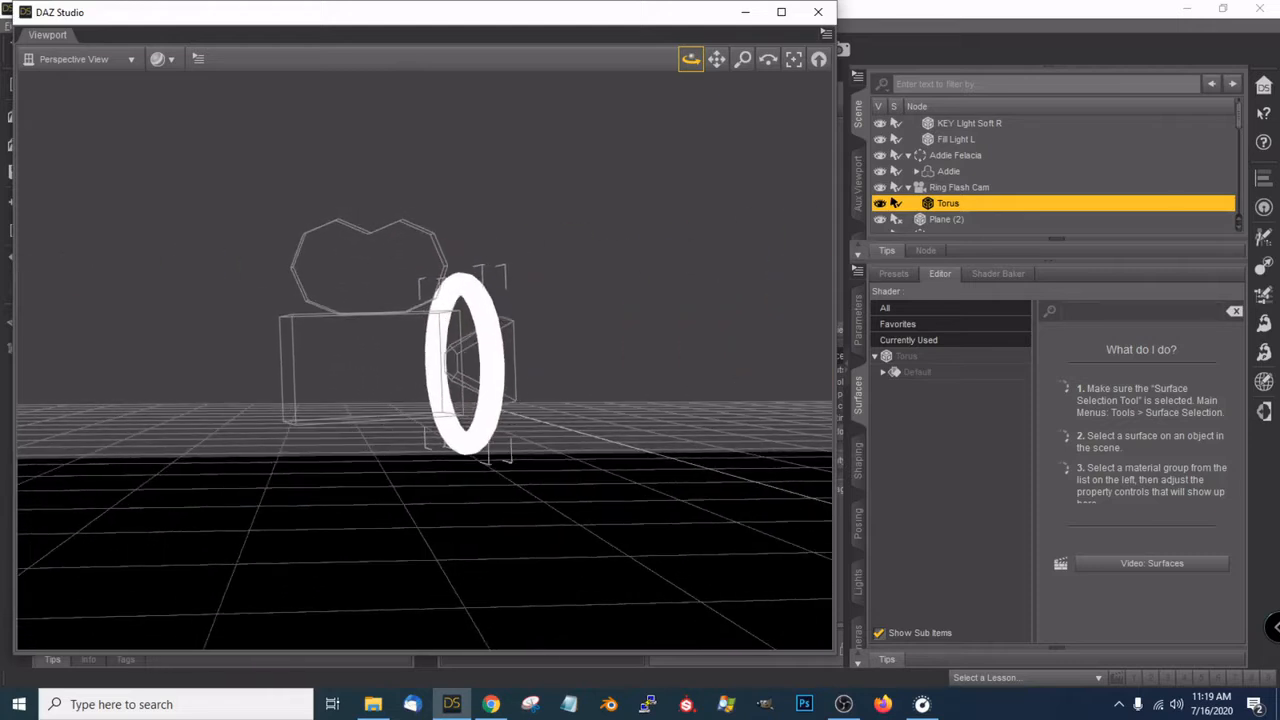
drag(683, 62, 600, 100)
drag(600, 20, 623, 136)
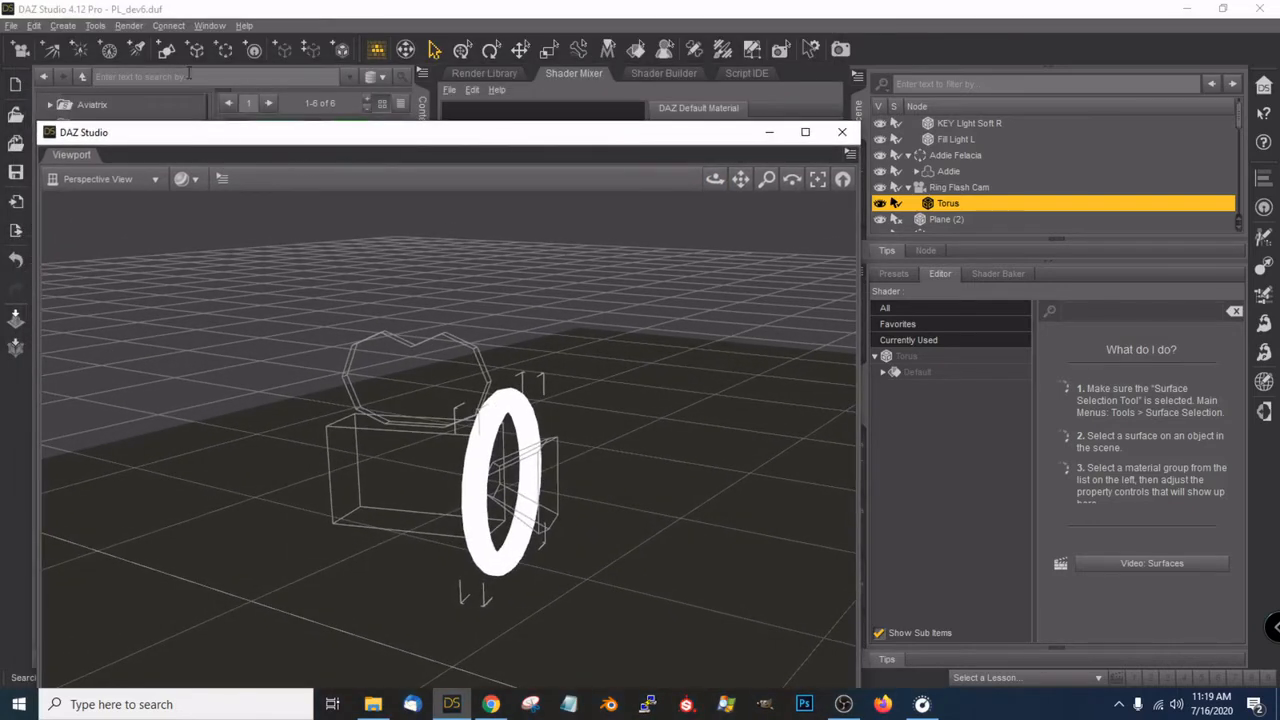
drag(467, 142, 547, 28)
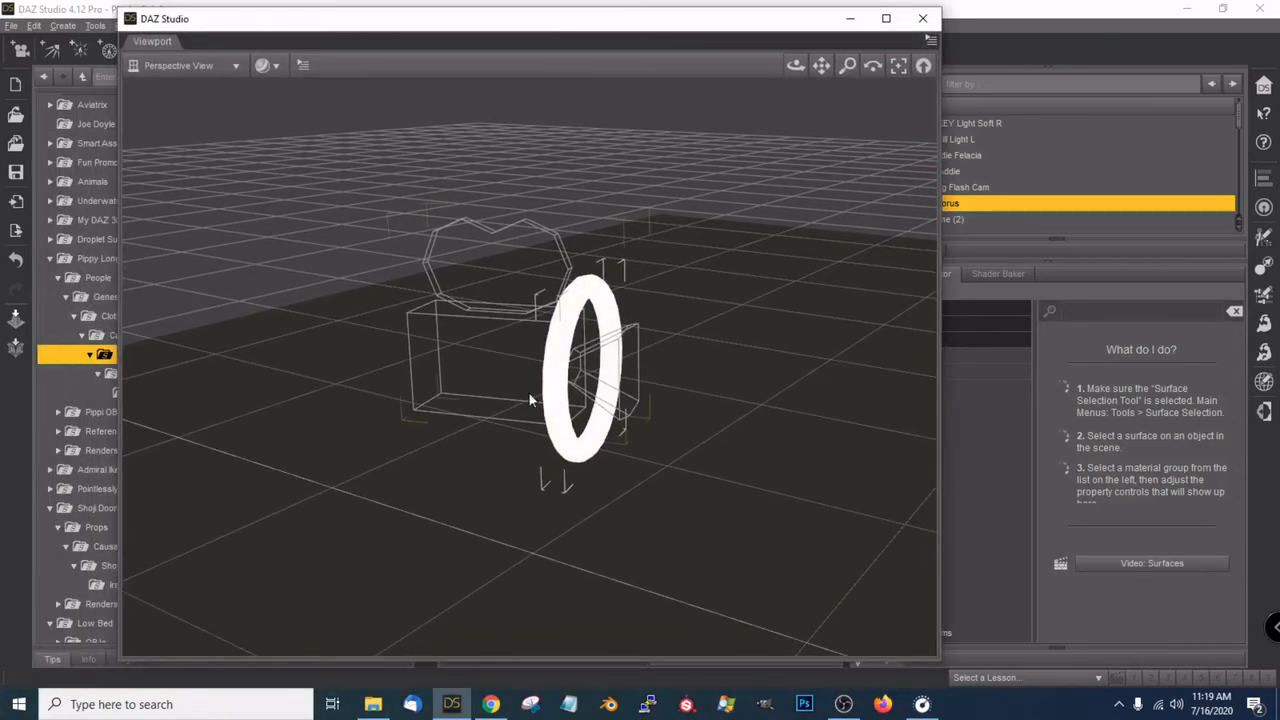
drag(795, 65, 586, 34)
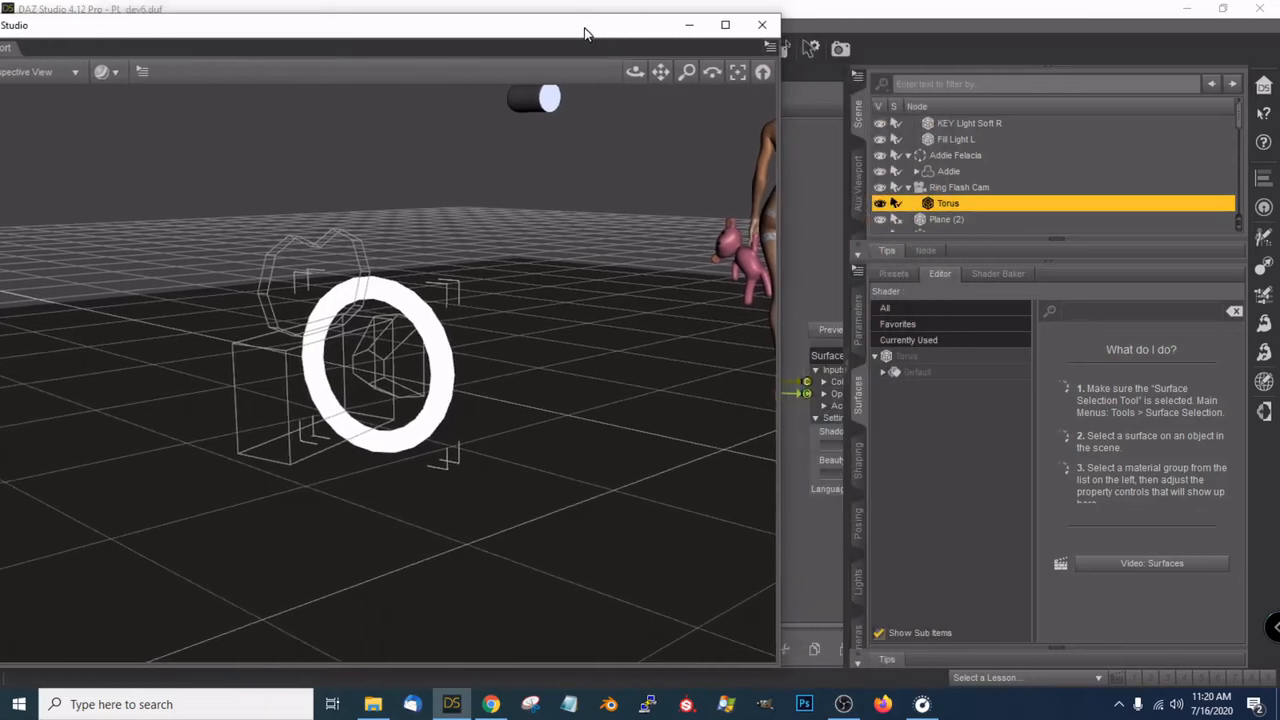
View the ring flash up close and at a distance together with the figure it is aimed at
mouse_move(635, 72)
mouse_down()
mouse_move(622, 79)
mouse_move(651, 67)
mouse_move(625, 62)
mouse_up()
drag(473, 38, 545, 34)
scroll(632, 199, up, 5)
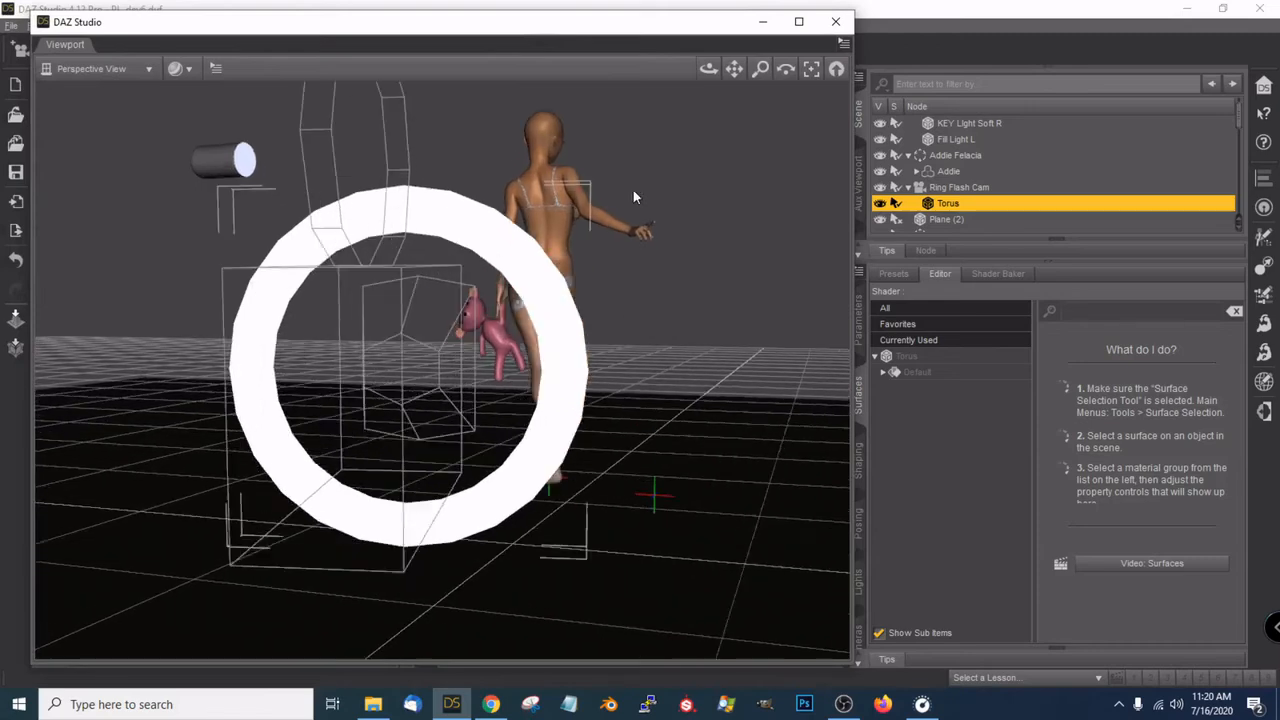
drag(705, 73, 716, 112)
scroll(750, 300, down, 4)
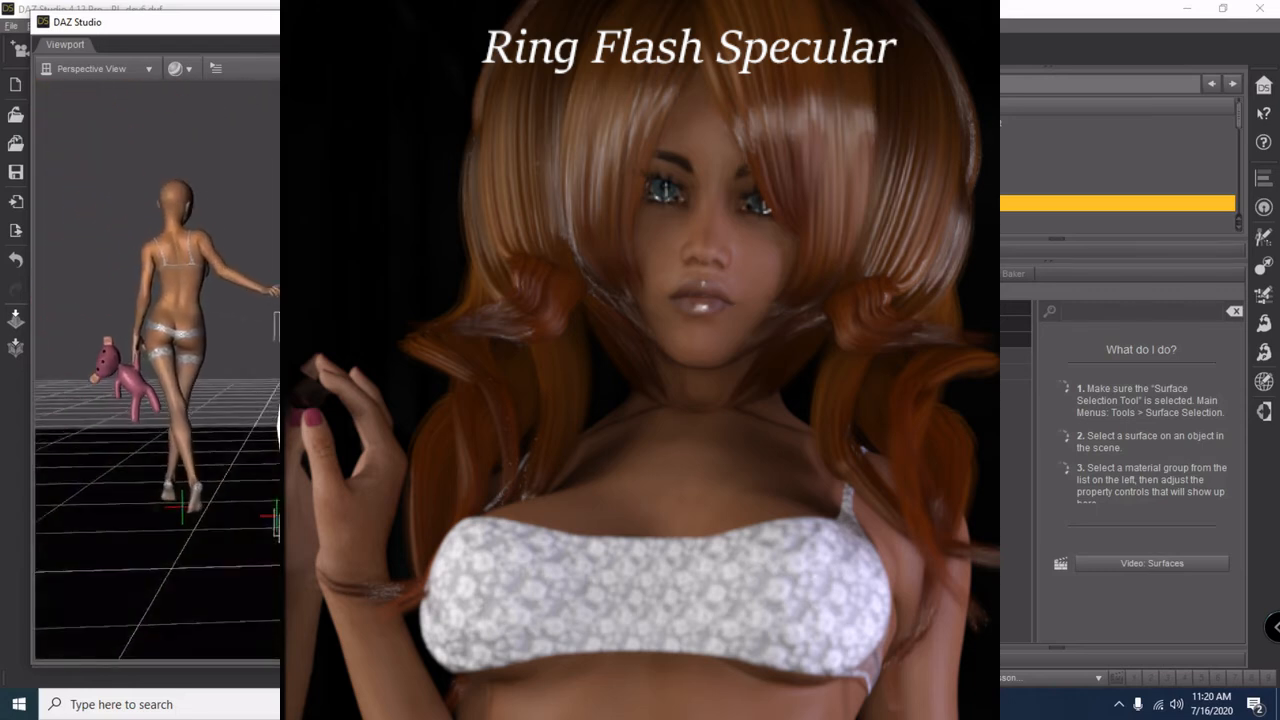
Compare the ring flash's position with the figure and the key light from low, raised and angled views
drag(560, 22, 747, 38)
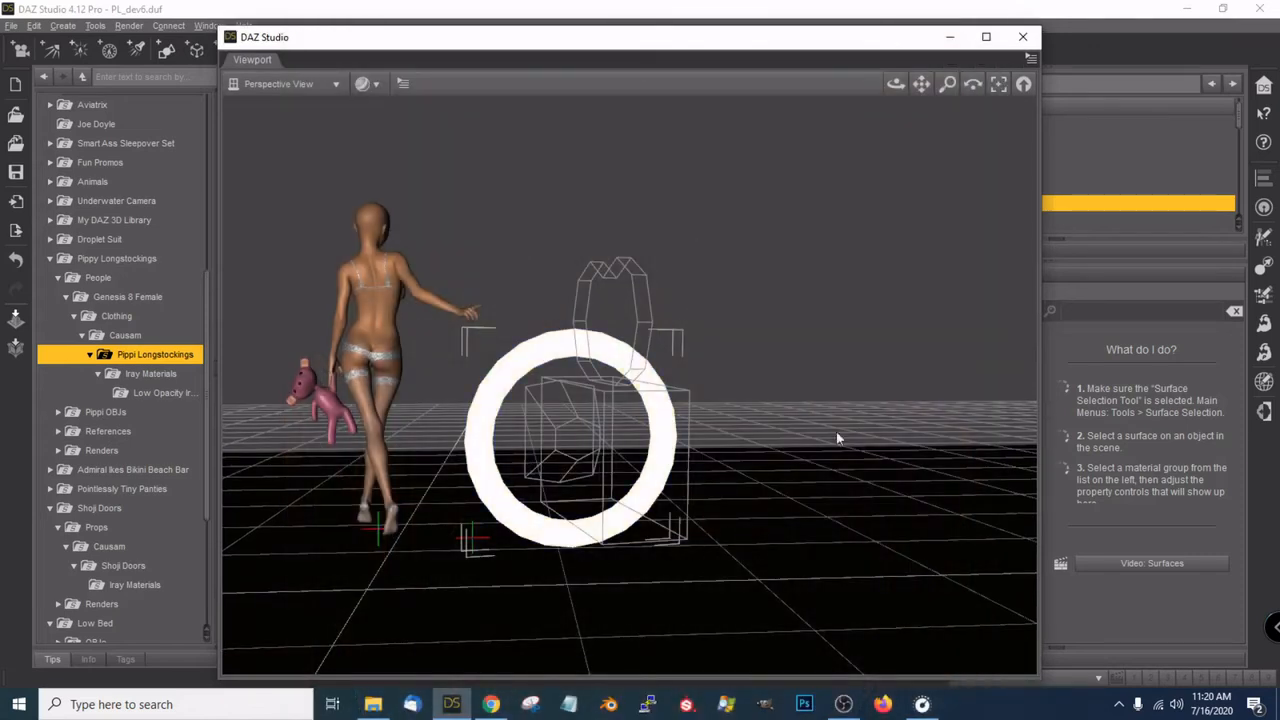
drag(895, 84, 868, 71)
drag(802, 39, 643, 32)
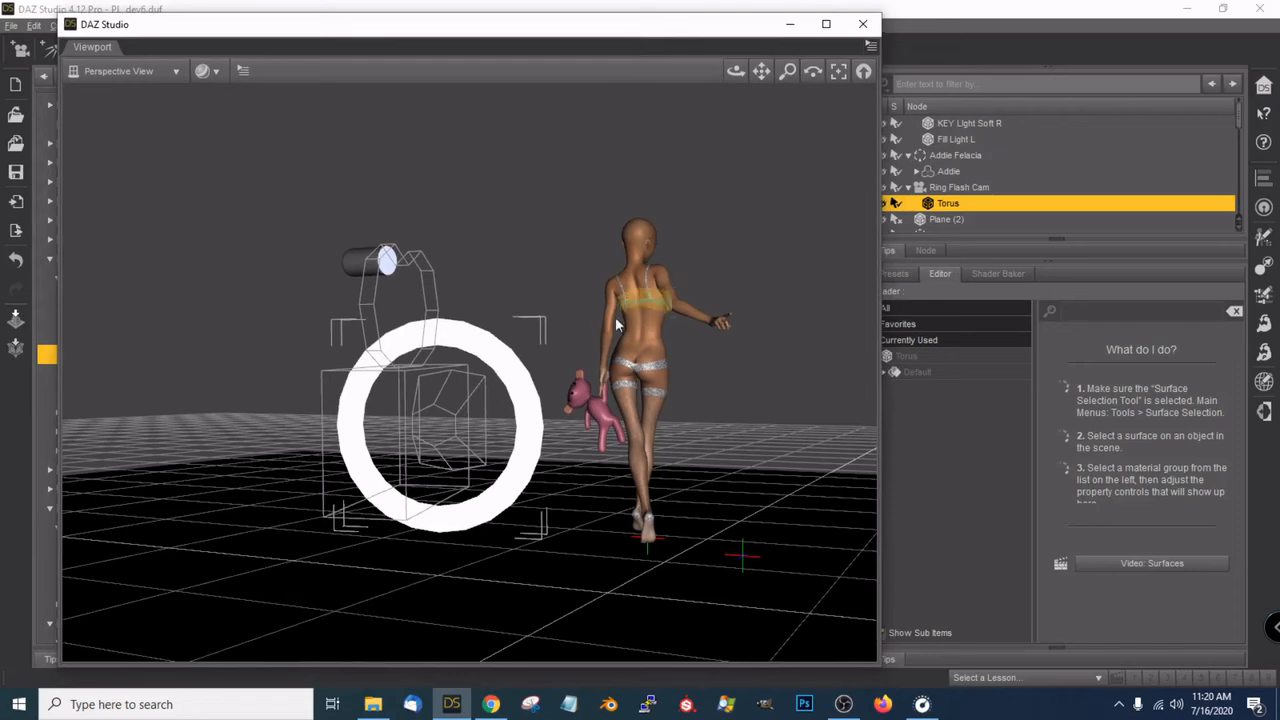
scroll(586, 314, down, 2)
drag(736, 71, 788, 100)
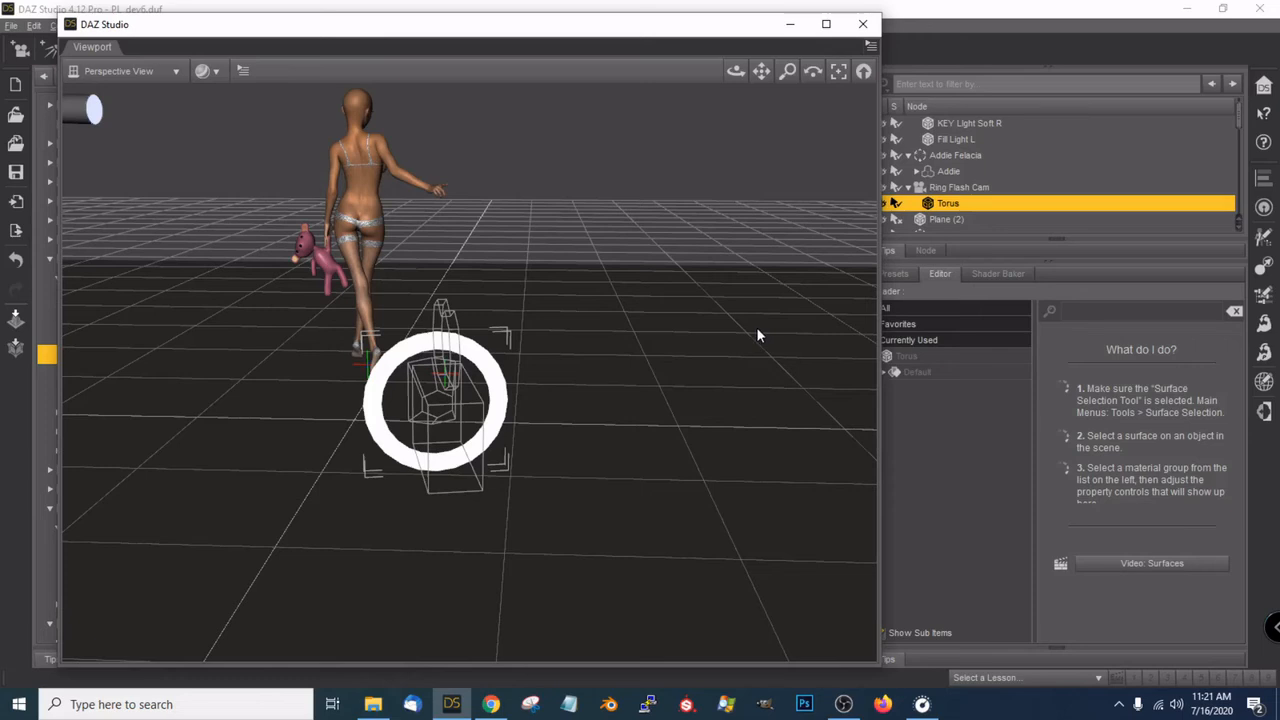
scroll(642, 320, up, 5)
drag(736, 71, 741, 199)
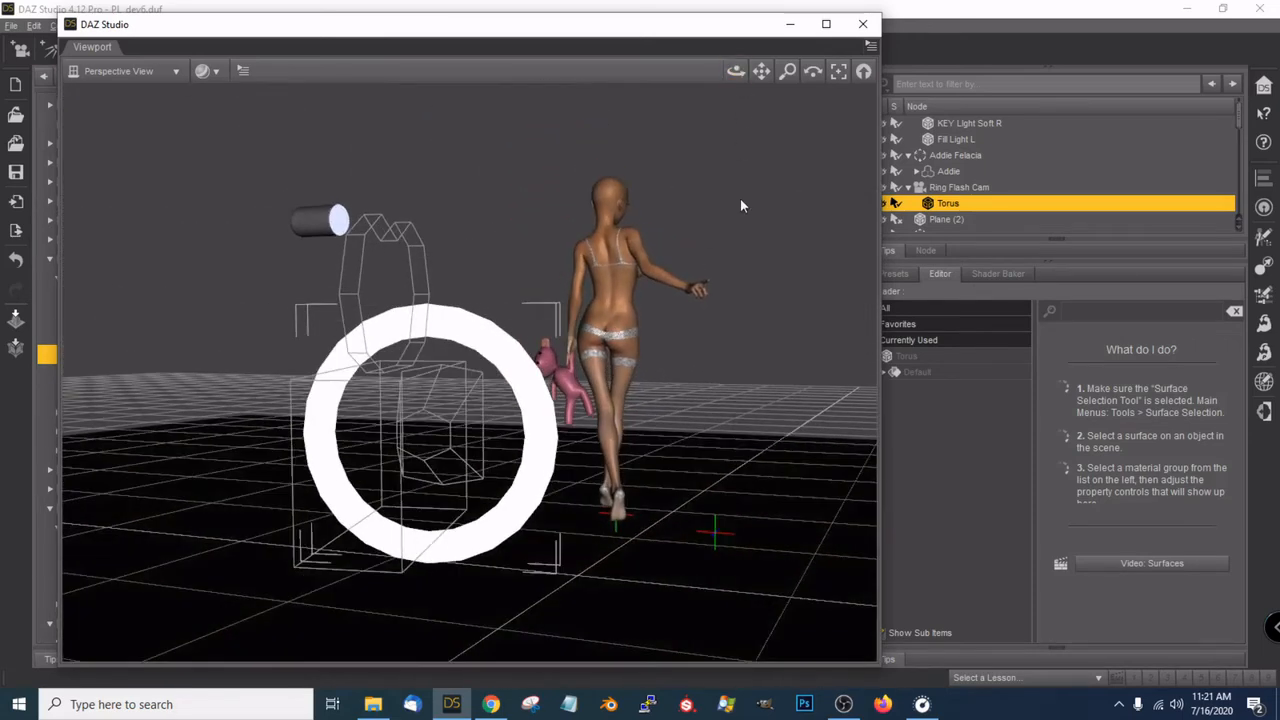
mouse_move(761, 72)
mouse_down()
mouse_move(756, 28)
mouse_move(780, 77)
mouse_move(660, 72)
mouse_move(738, 100)
mouse_move(740, 82)
mouse_up()
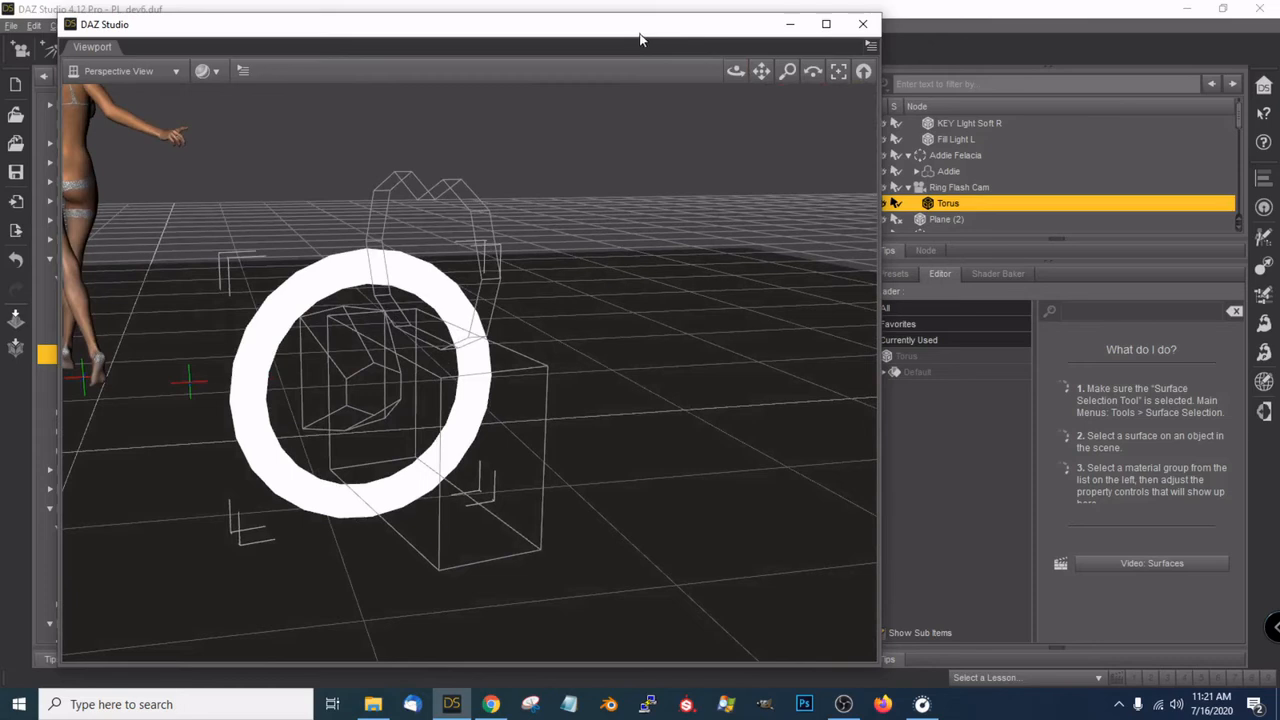
Hide the Torus of Ring Flash Cam and bring the whole figure back into view
drag(641, 34, 568, 35)
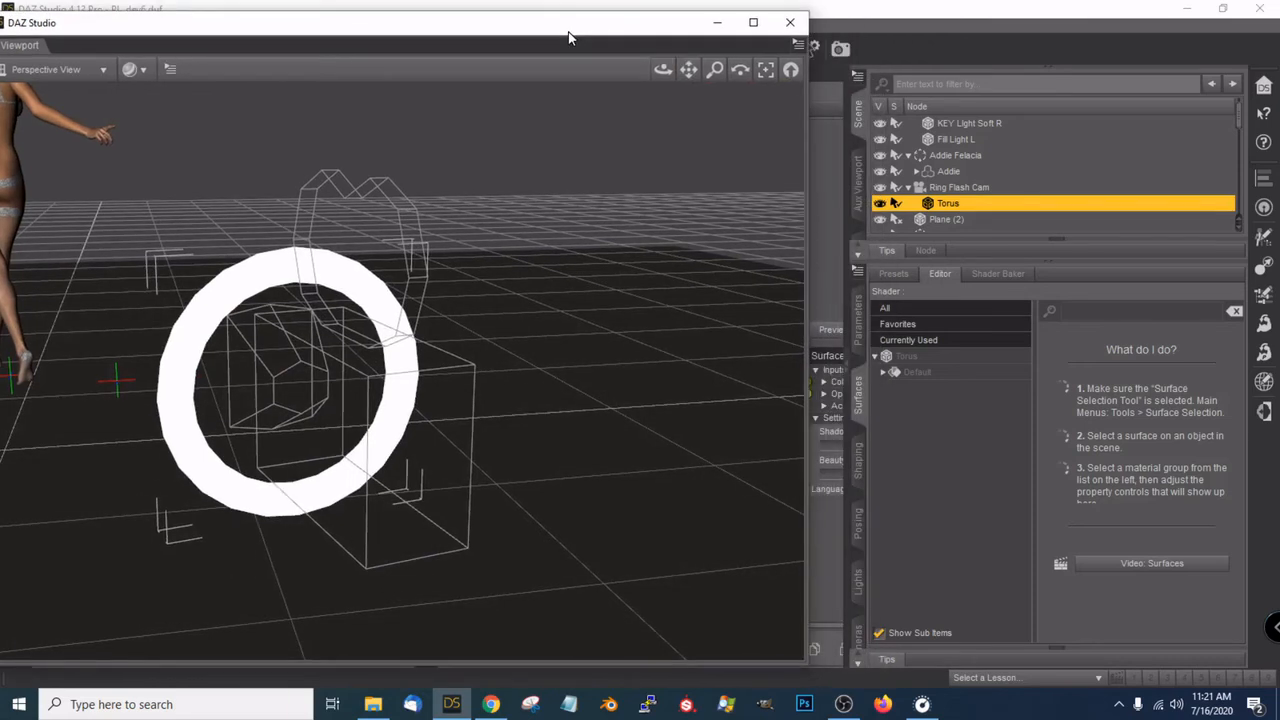
click(881, 204)
drag(689, 69, 590, 23)
scroll(970, 153, up, 1)
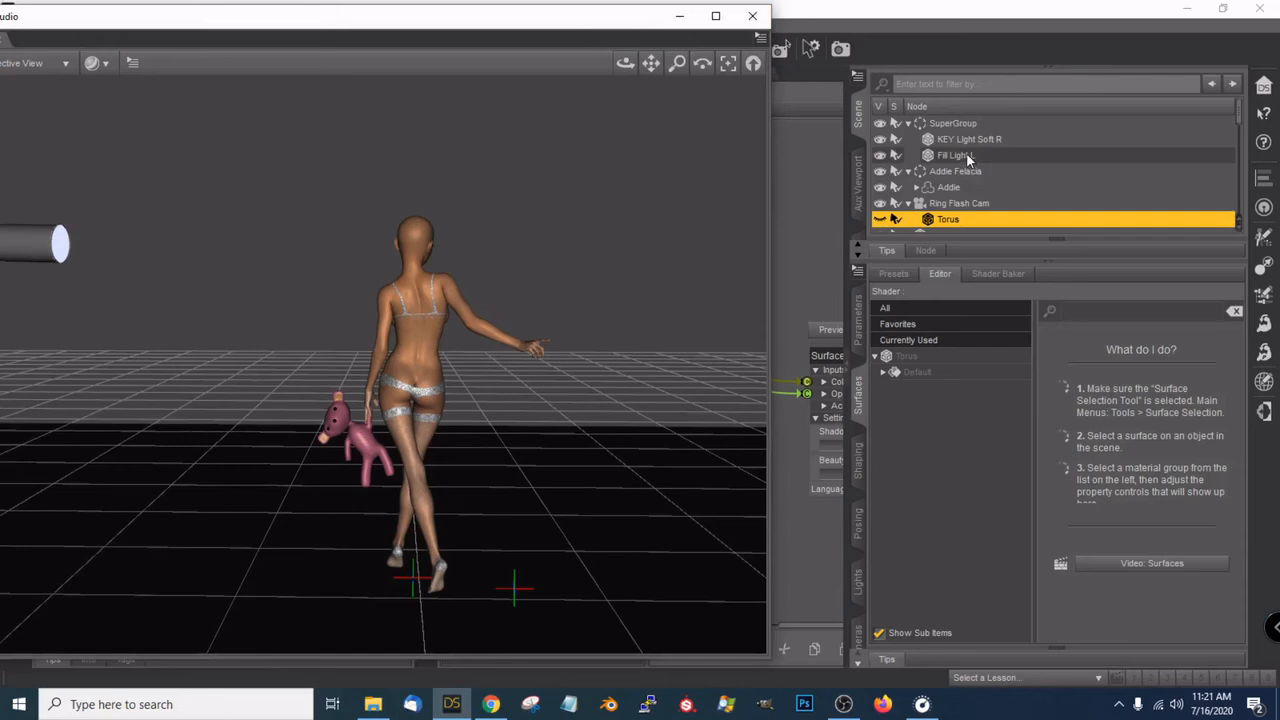
Expand Addie in the scene list and show Waterfall Tails Hair and Tank Snug Normal
click(916, 187)
scroll(985, 191, down, 5)
scroll(985, 191, down, 1)
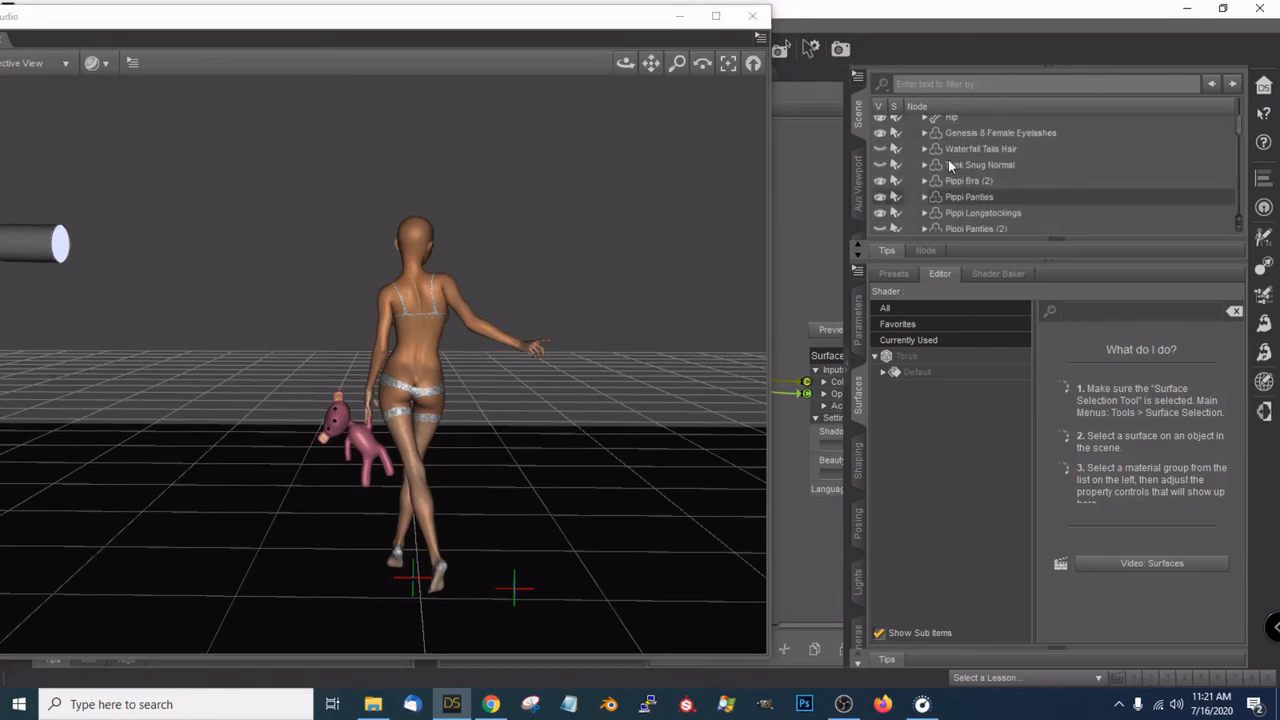
click(881, 149)
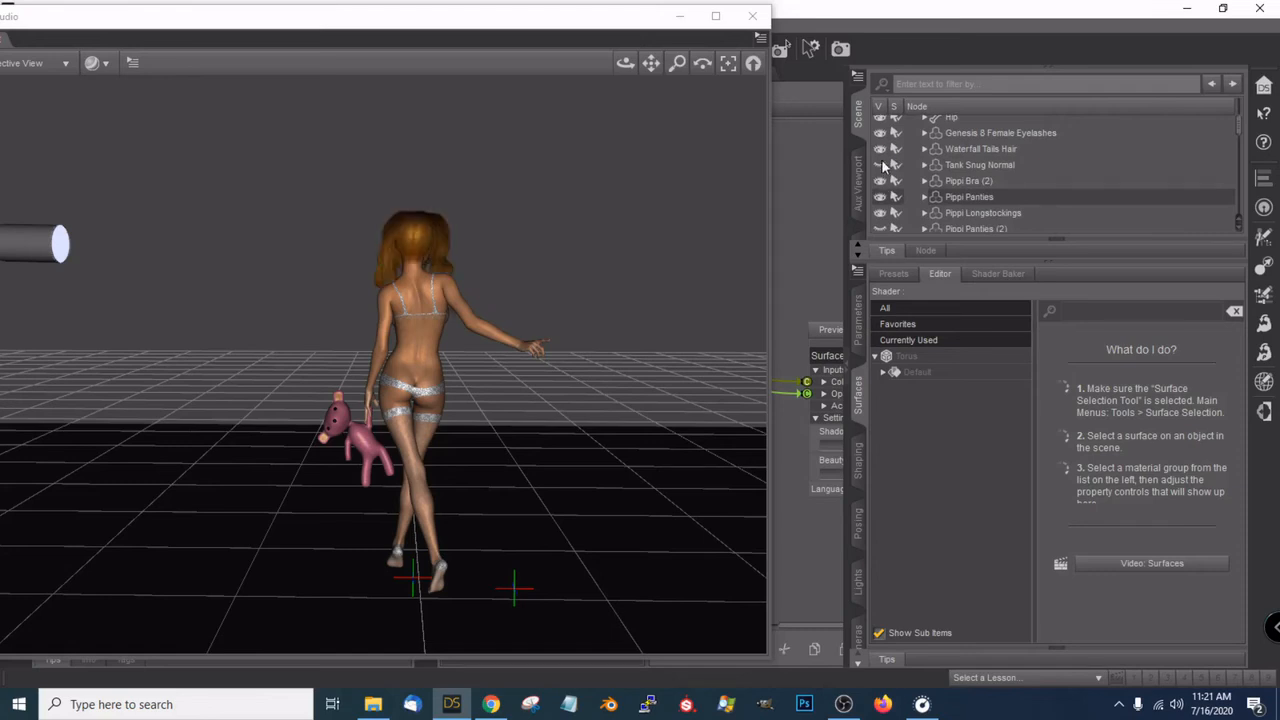
click(880, 165)
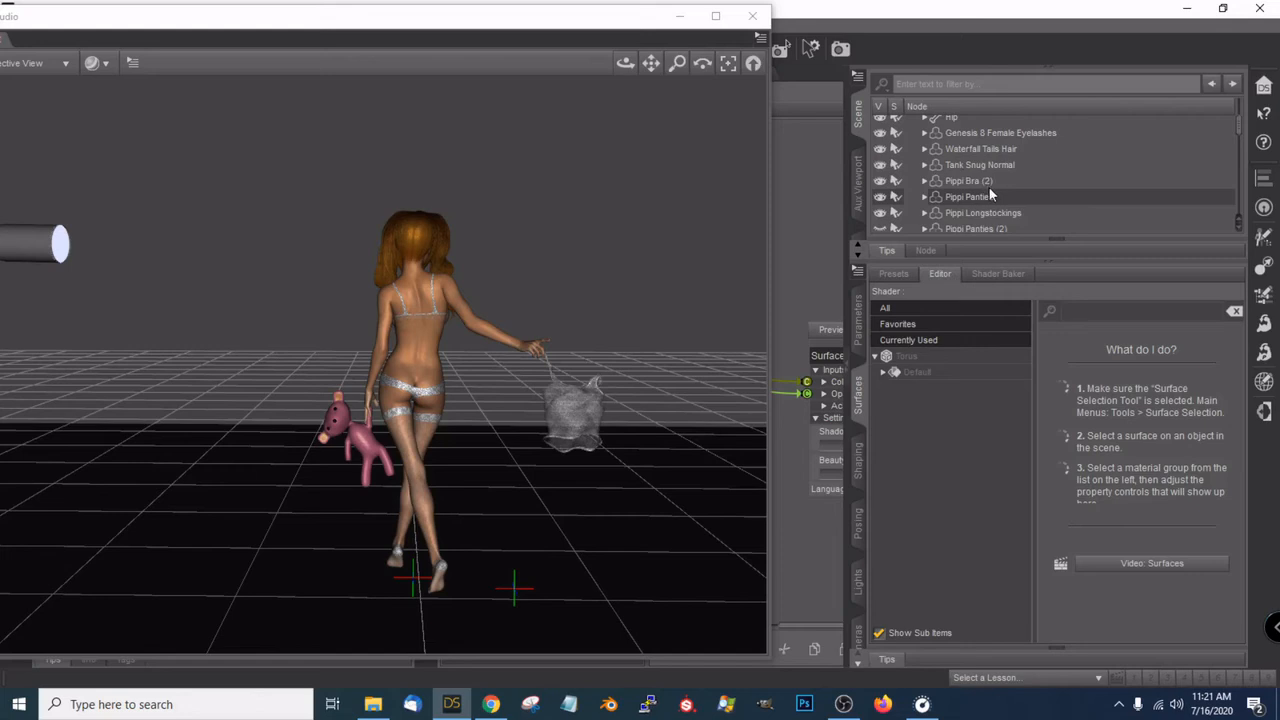
scroll(989, 187, down, 2)
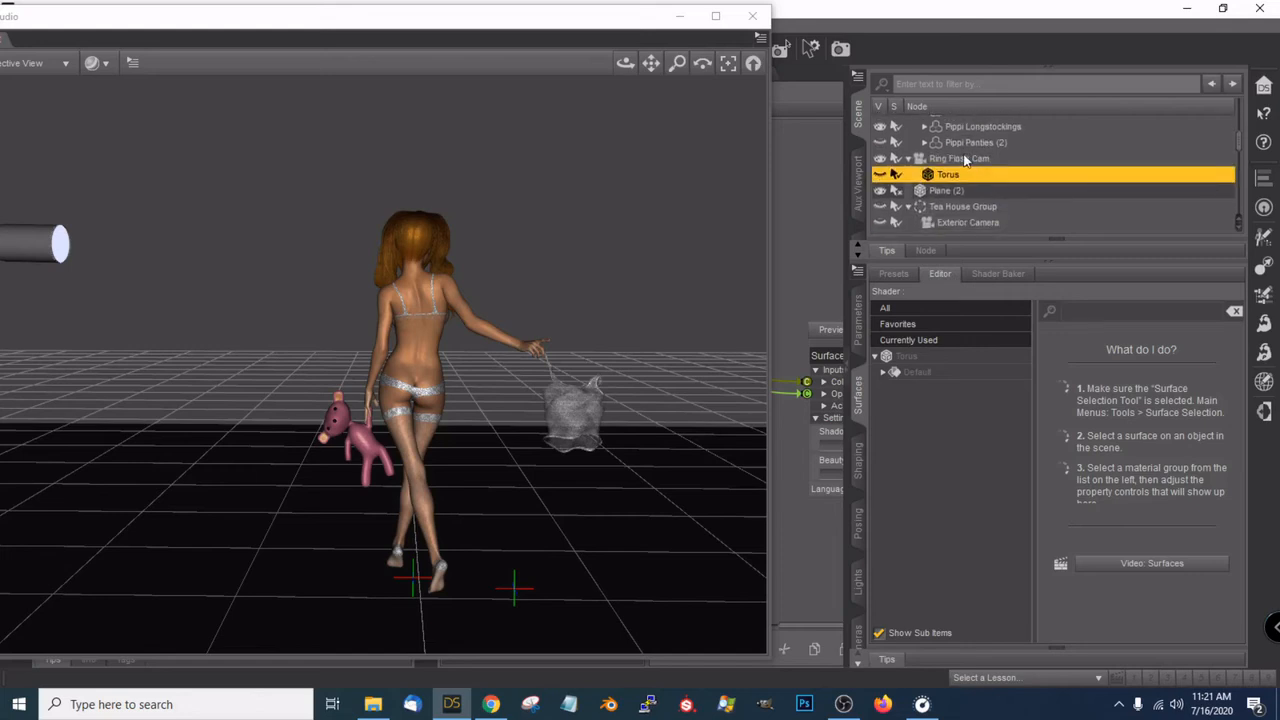
Look through the Ring Flash Cam in the viewport and show its Torus again
scroll(964, 158, up, 2)
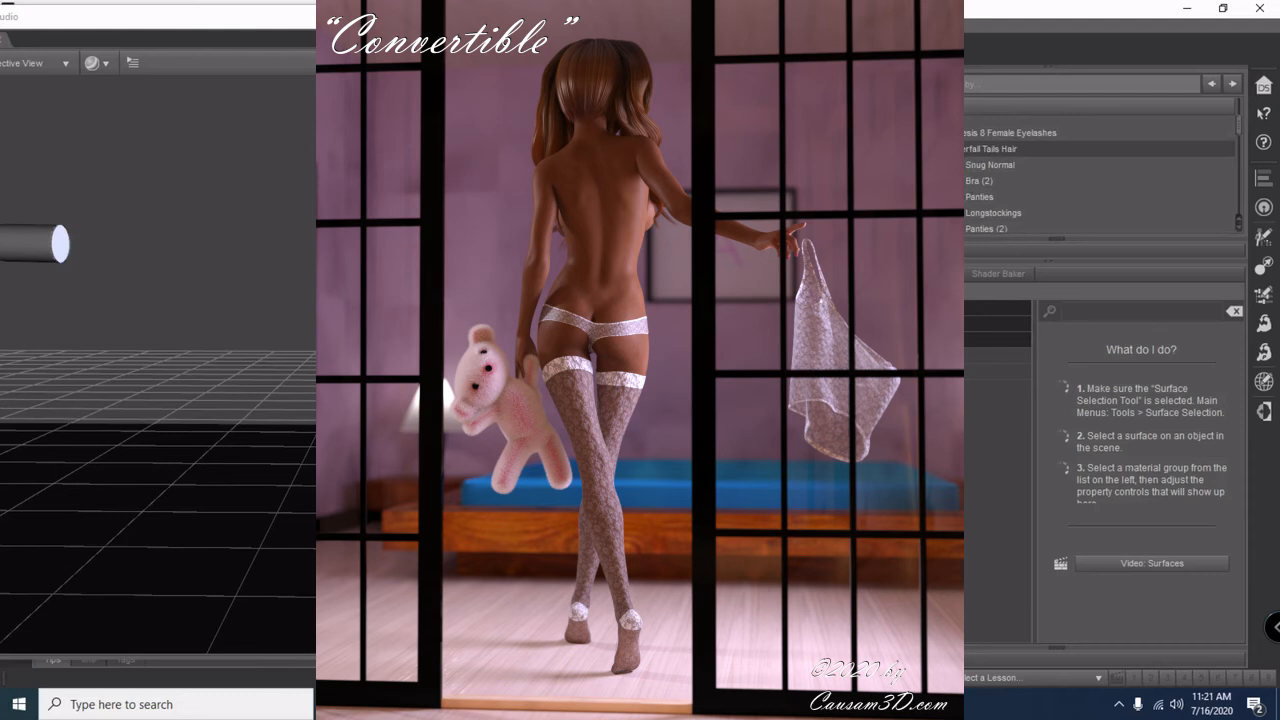
click(63, 64)
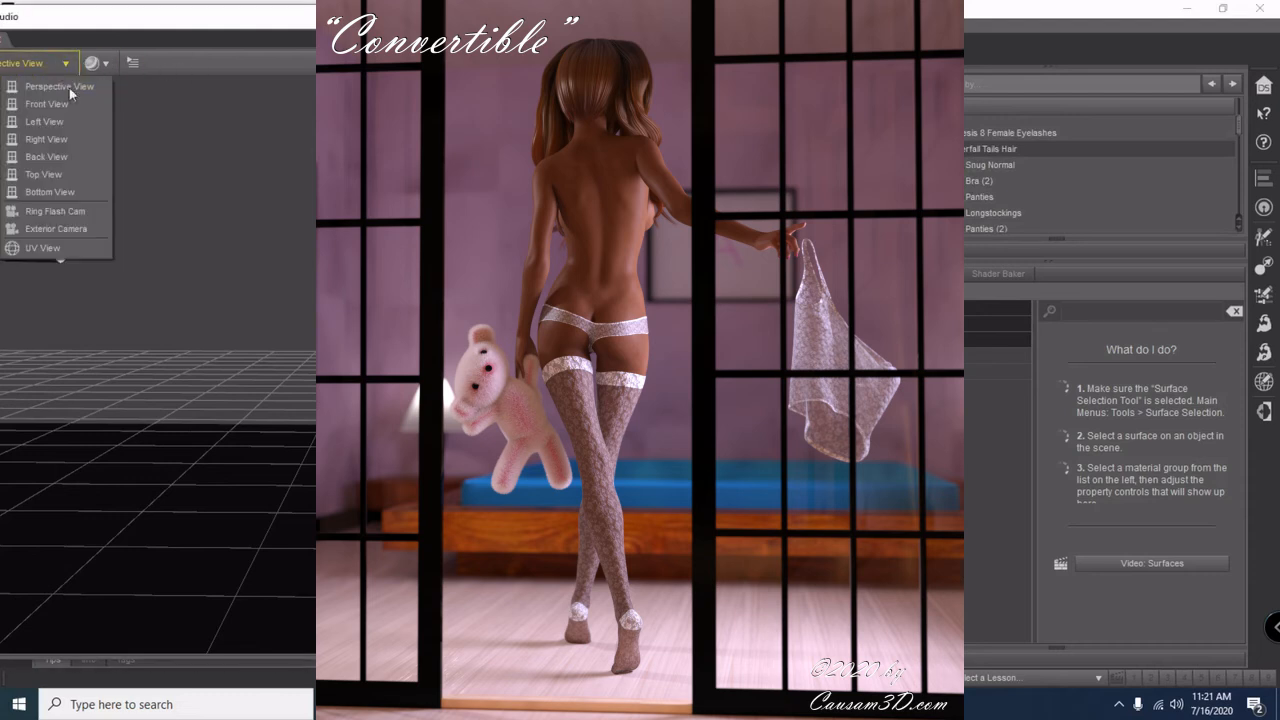
click(100, 206)
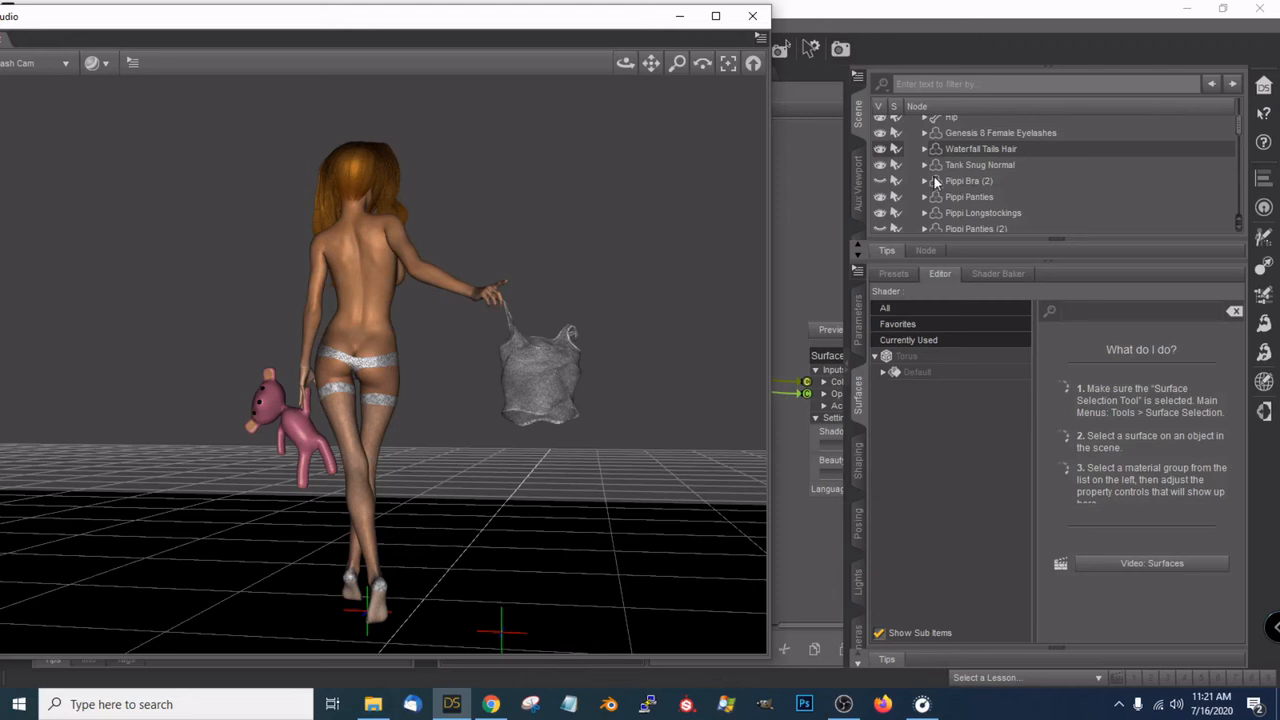
scroll(930, 175, down, 3)
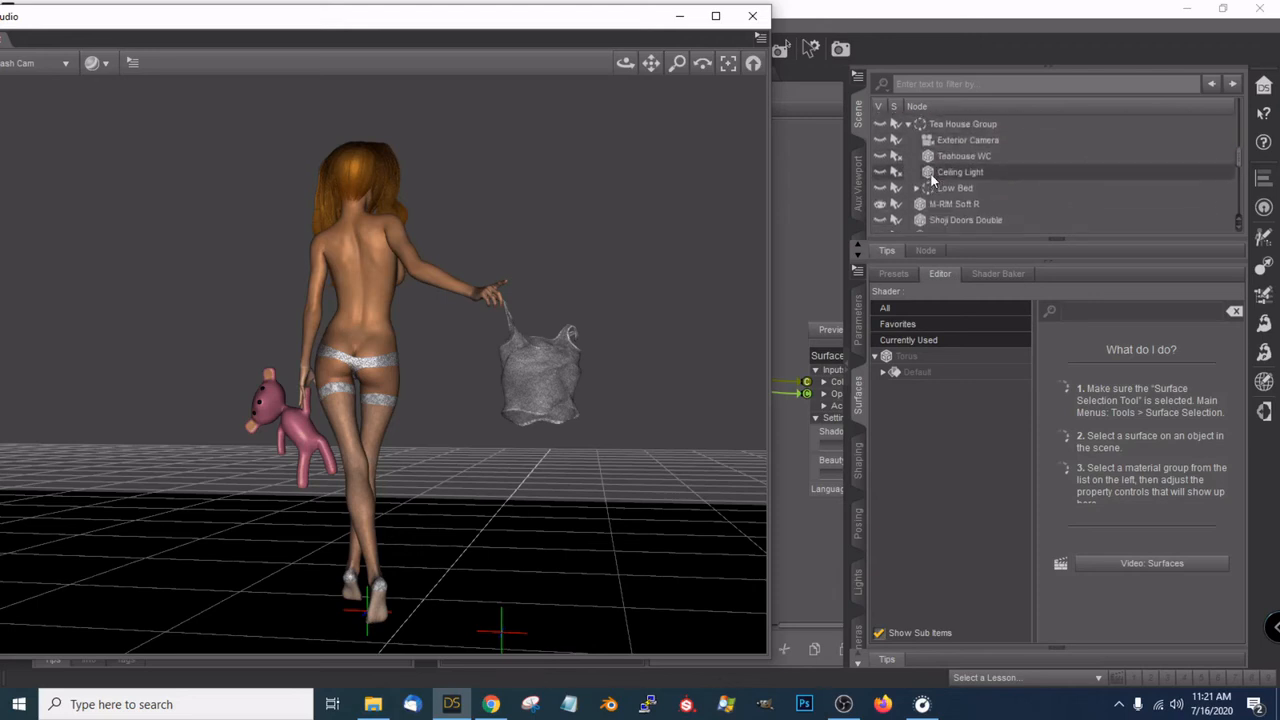
click(880, 174)
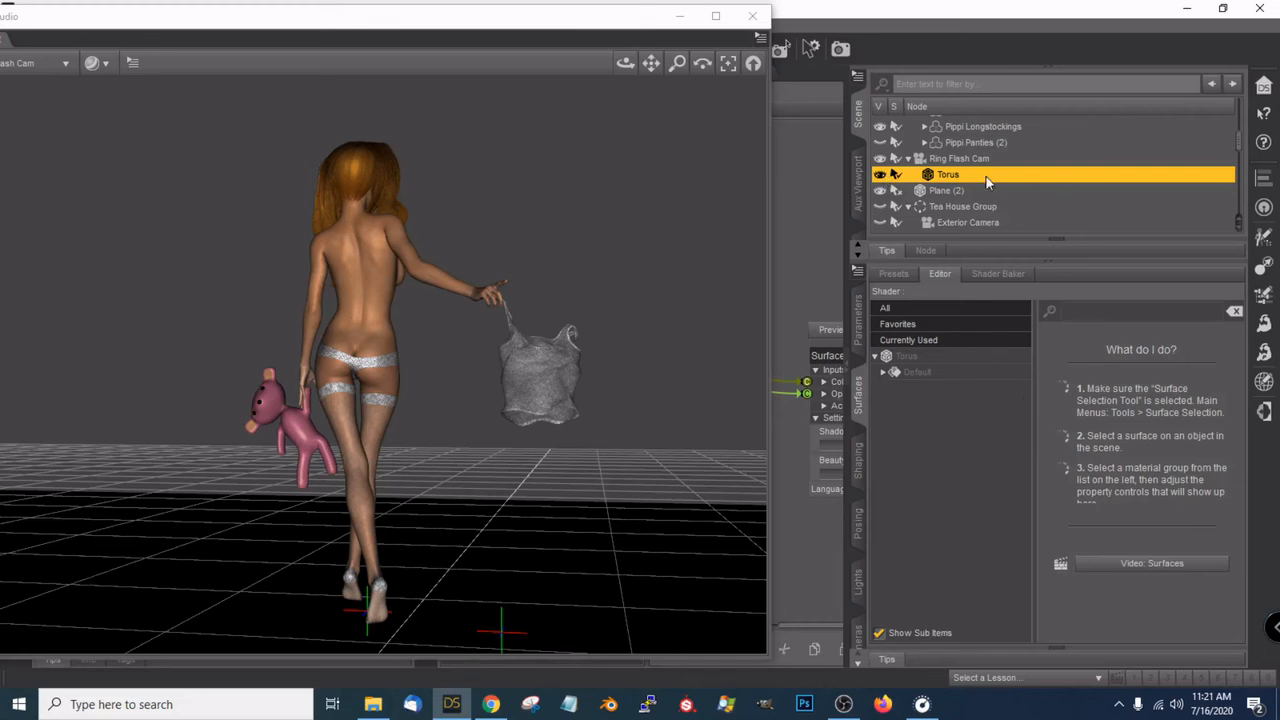
Uncover the scene list and collapse the Addie figure group and Pippi Bear
drag(582, 20, 1075, 24)
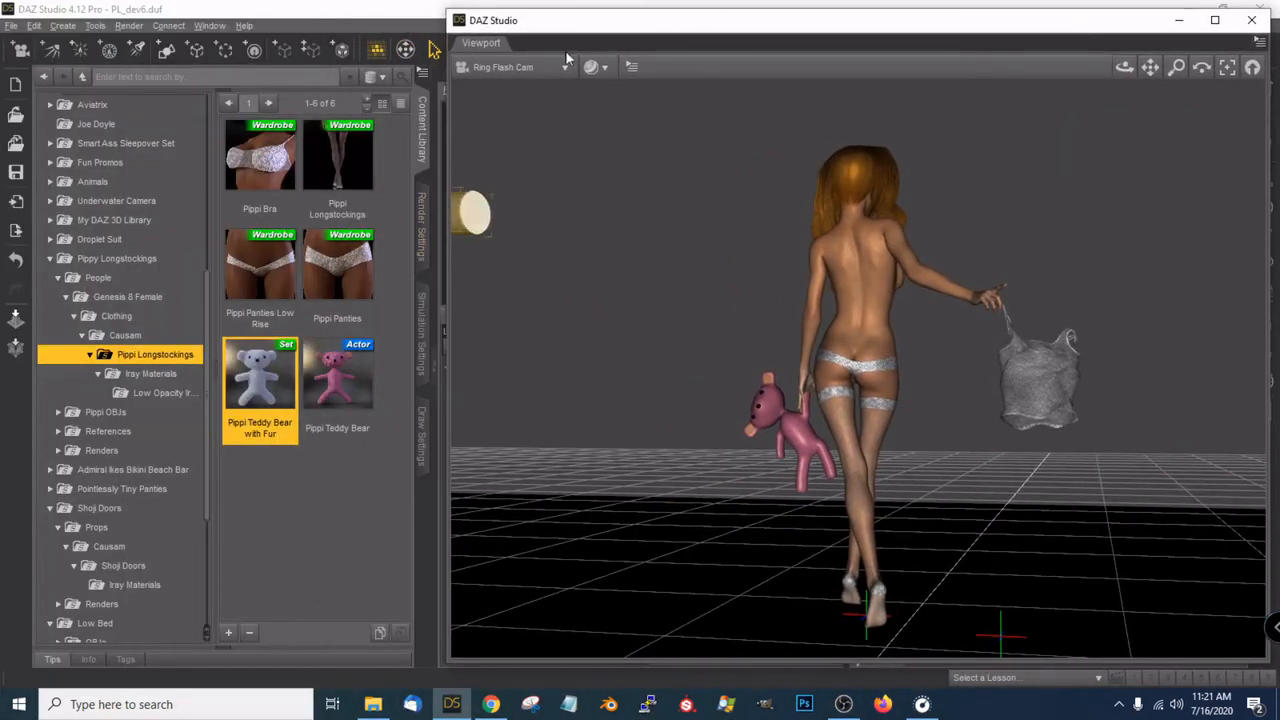
drag(722, 21, 244, 47)
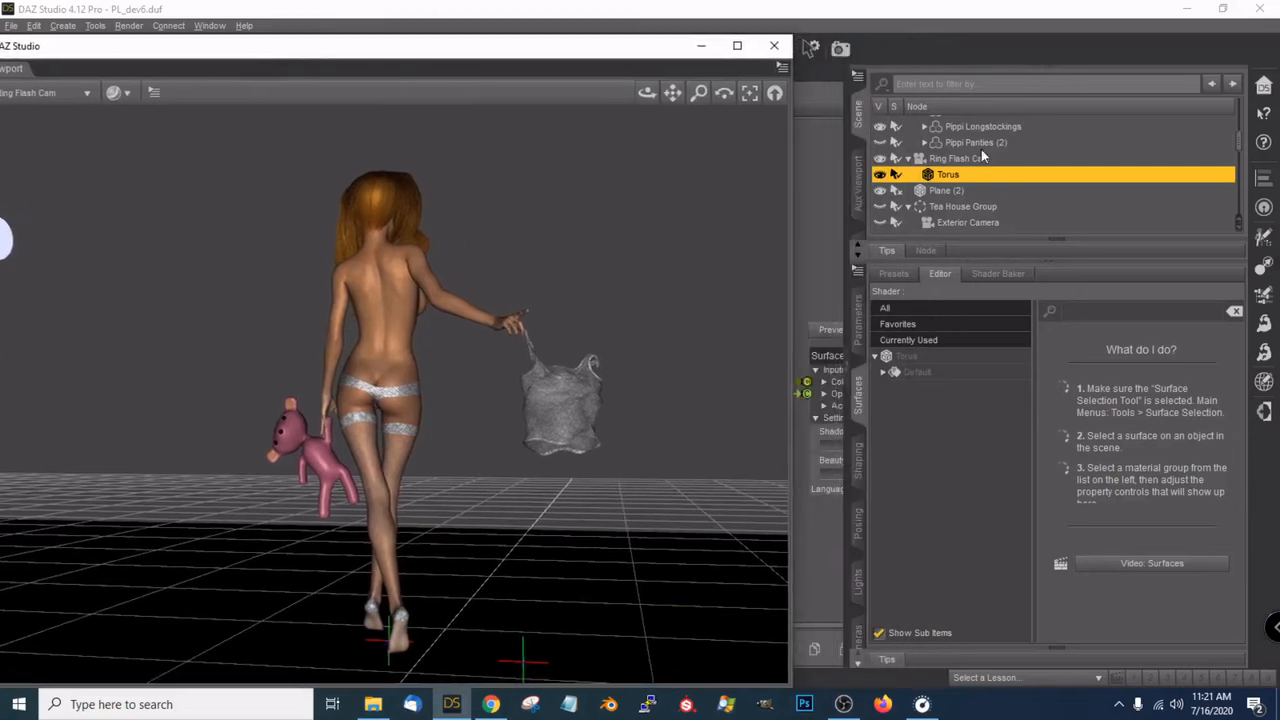
scroll(981, 149, up, 10)
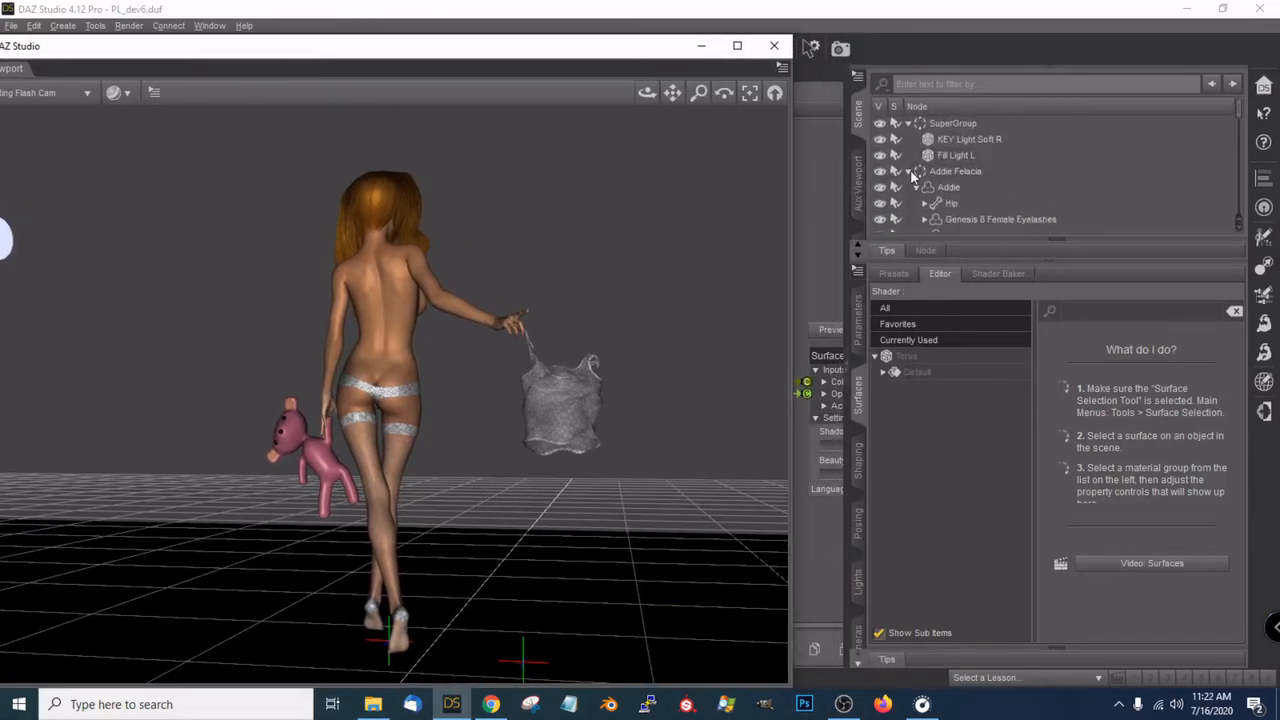
click(910, 173)
scroll(1013, 151, down, 5)
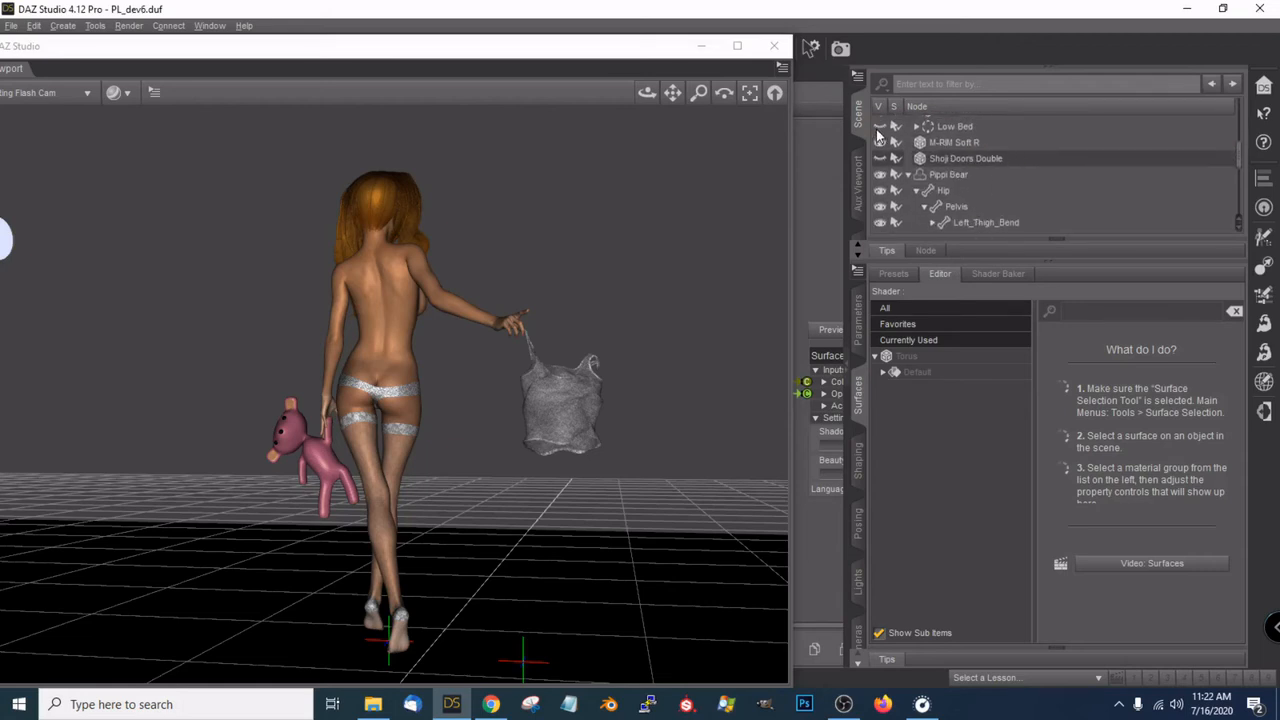
click(909, 175)
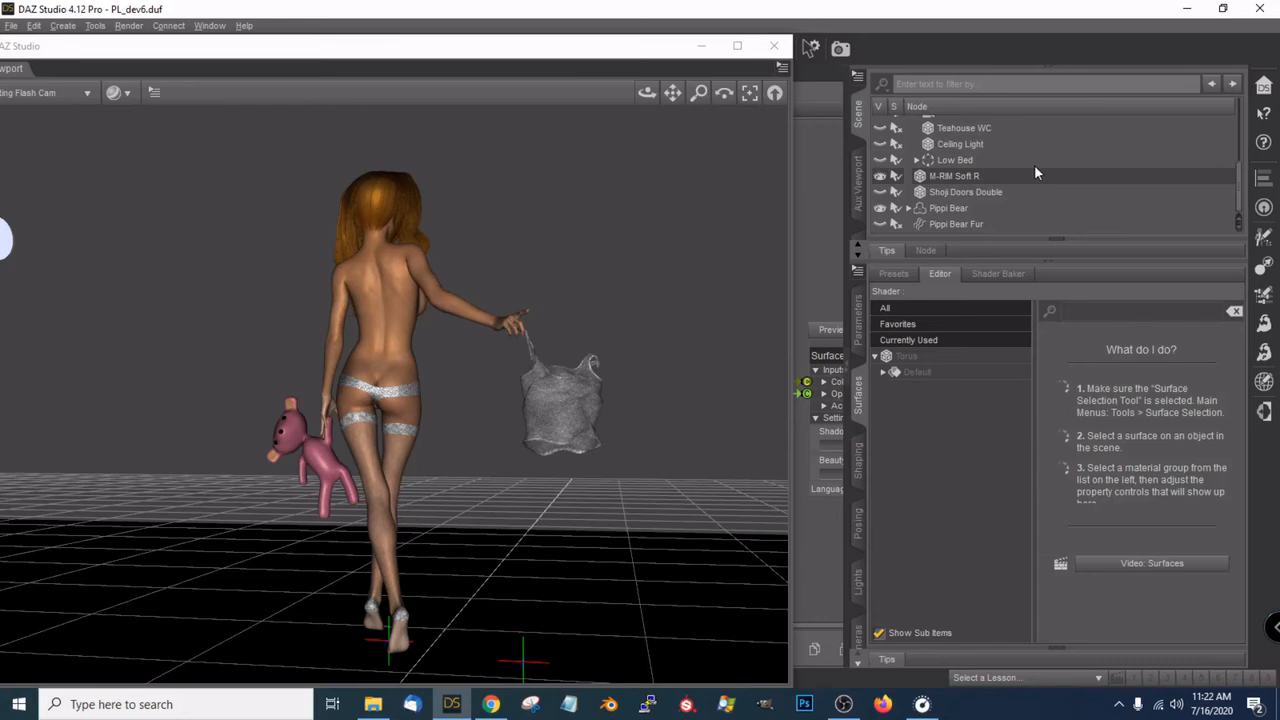
Show the Tea House Group, Shoji Doors Double and Pippi Bear Fur in the scene
scroll(1034, 164, up, 2)
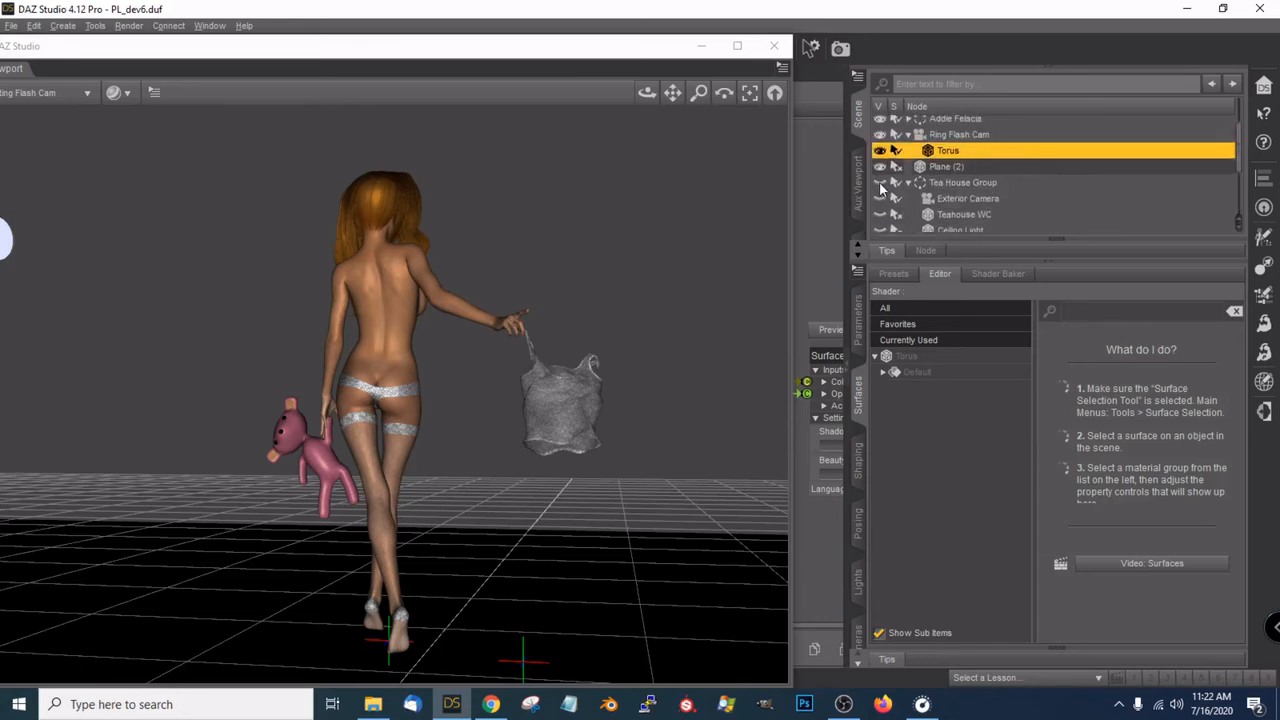
click(880, 183)
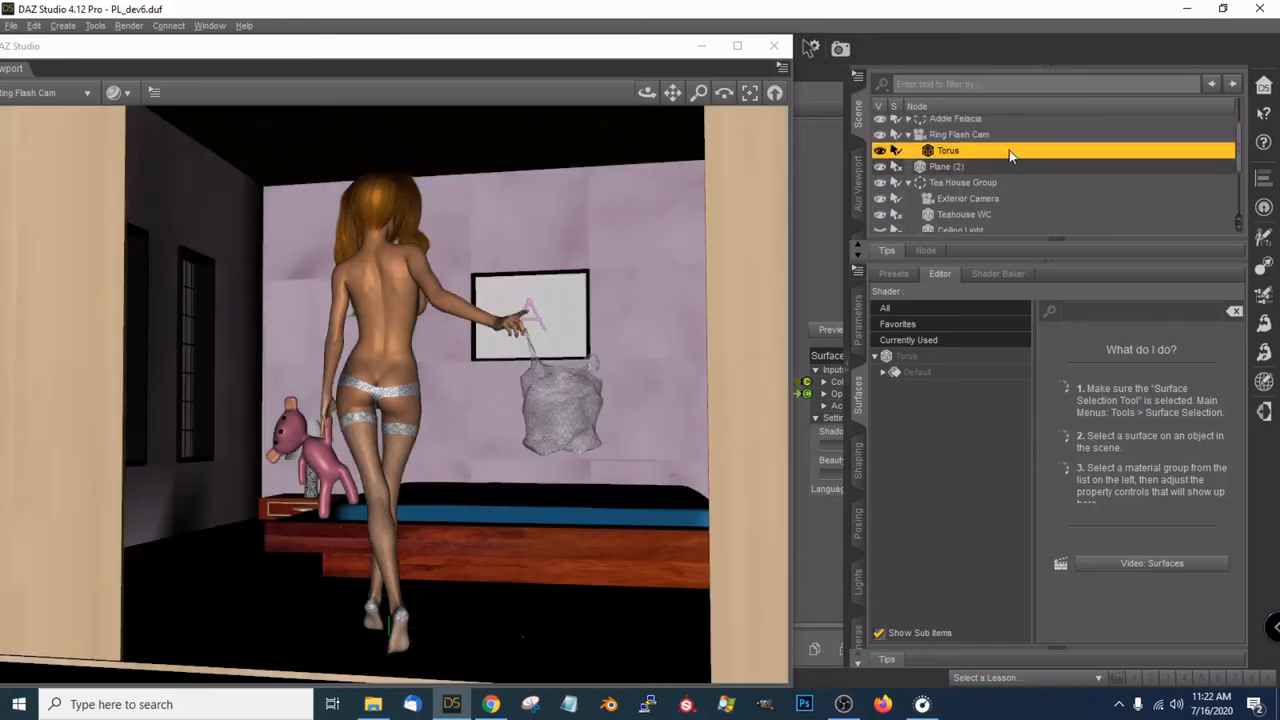
scroll(1009, 156, down, 2)
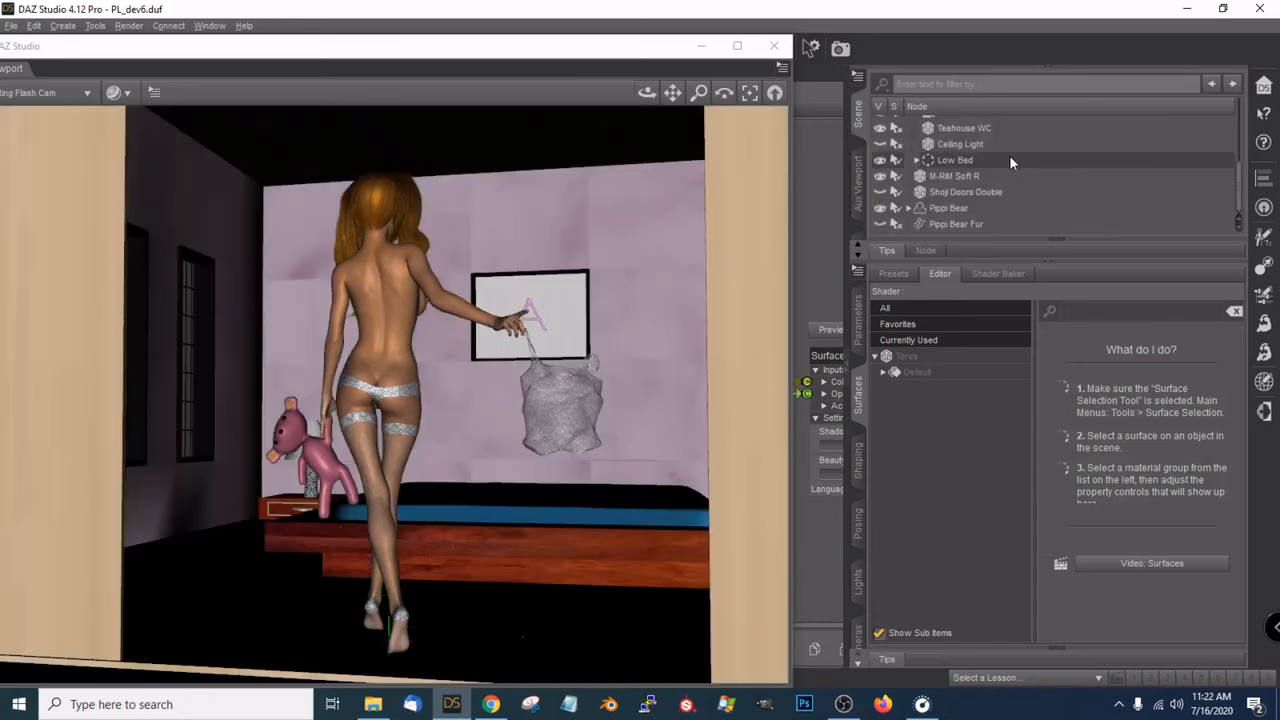
click(880, 193)
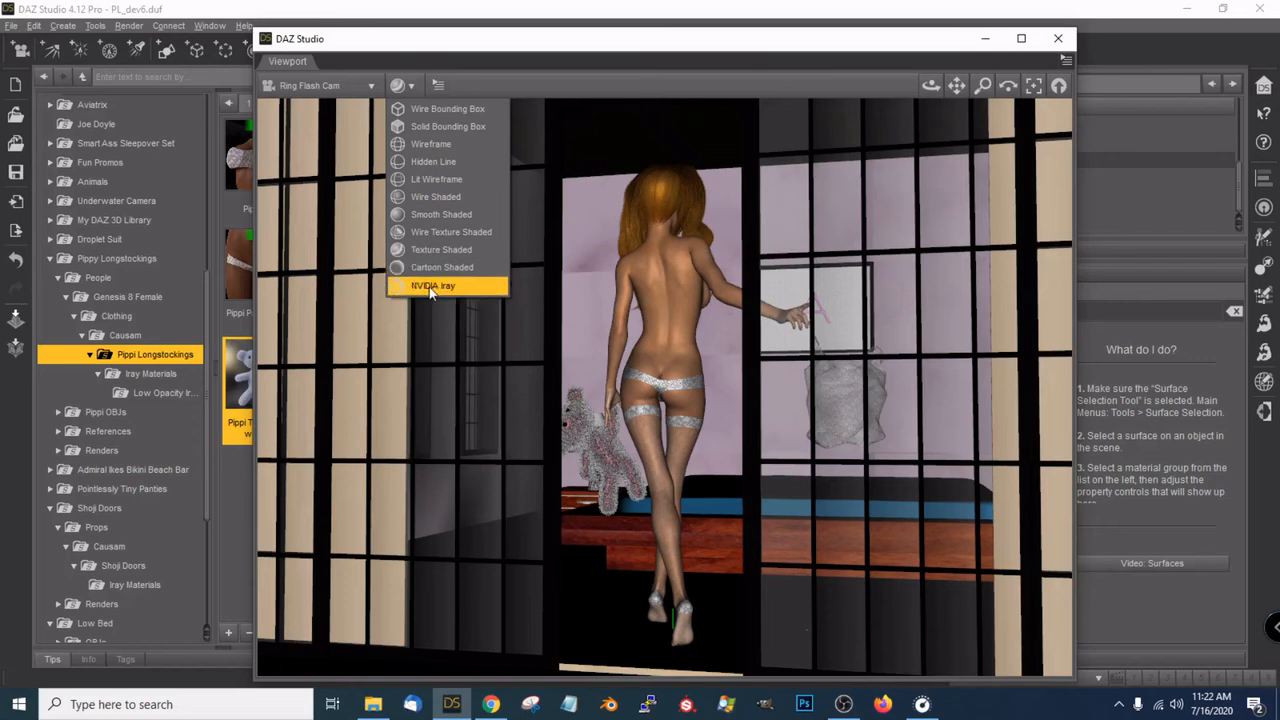
Set the viewport to NVIDIA Iray shading and bring its window back to the front, moved aside for viewing
click(432, 287)
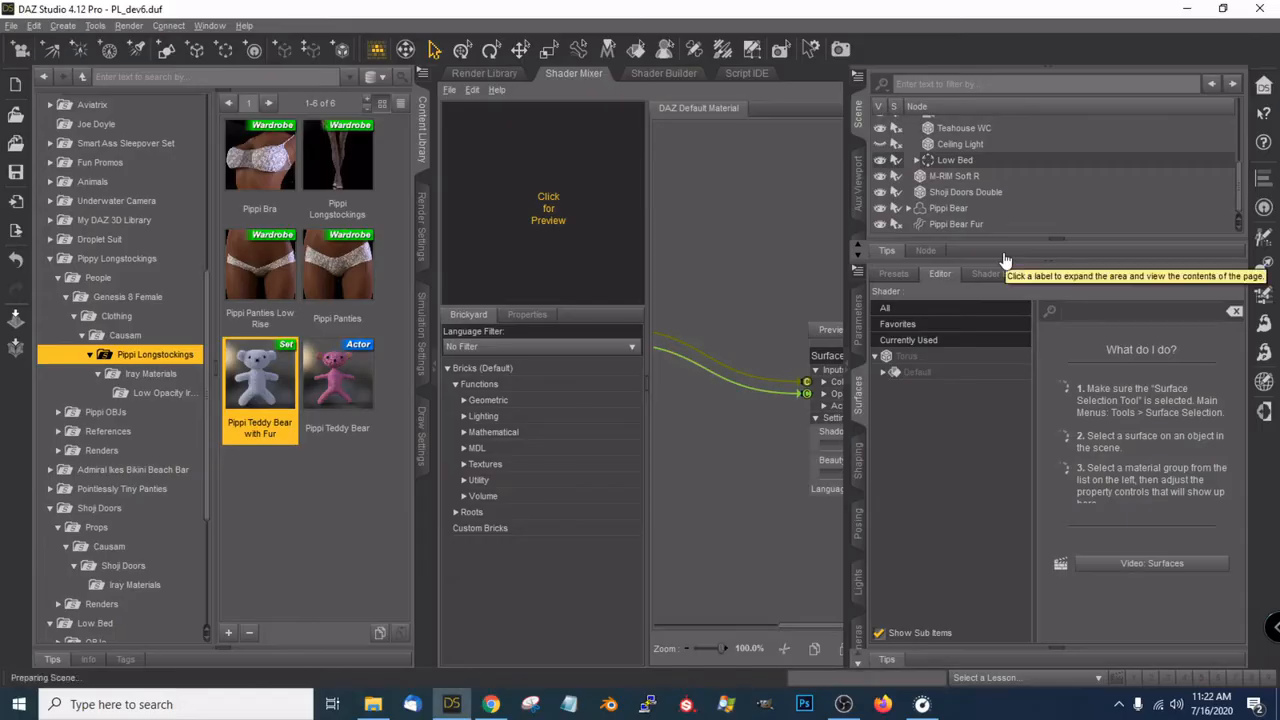
mouse_move(452, 704)
click(445, 646)
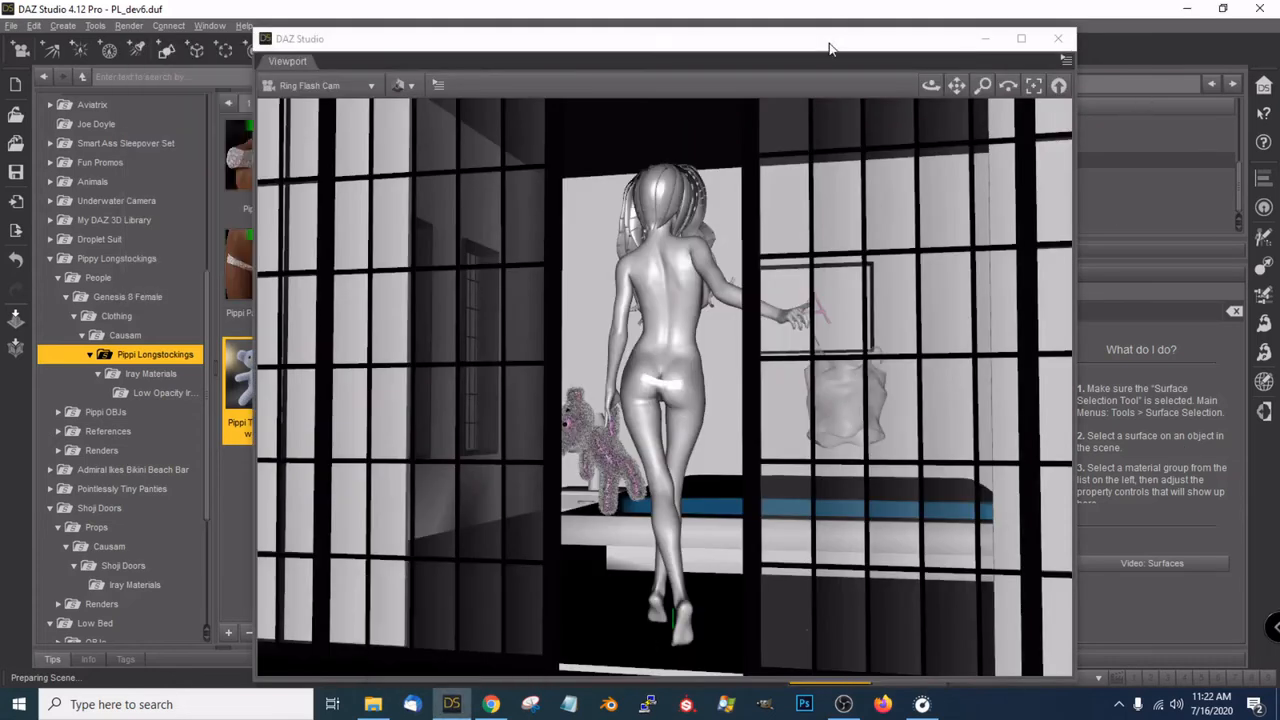
drag(826, 43, 749, 35)
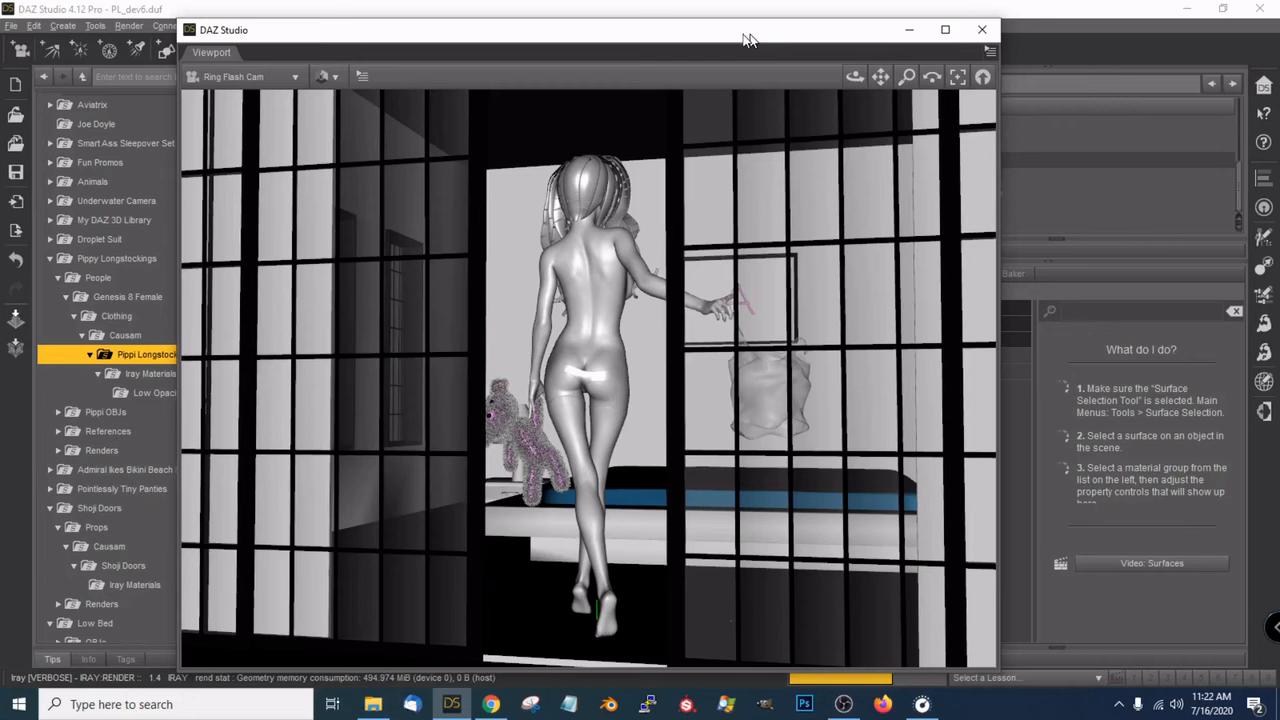
drag(749, 38, 628, 32)
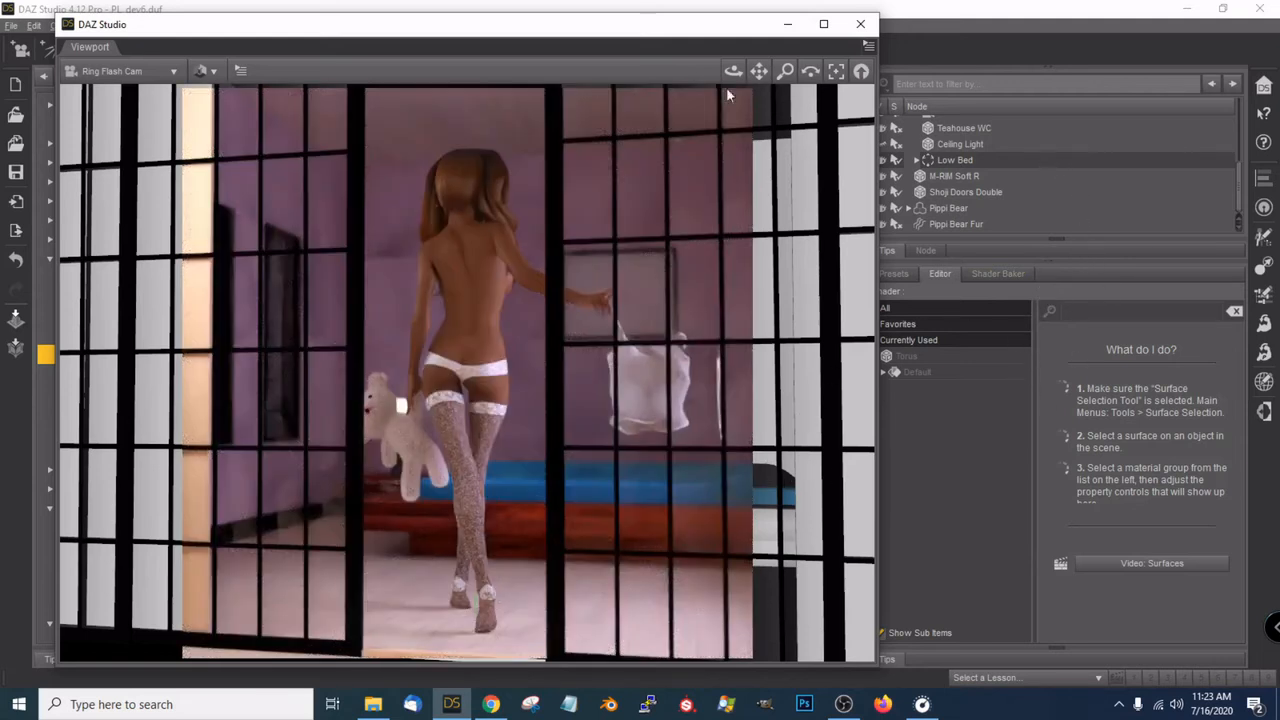
Toggle the visibility of the Ring Flash Cam's Torus to compare the Iray preview with and without the ring flash
drag(645, 25, 564, 35)
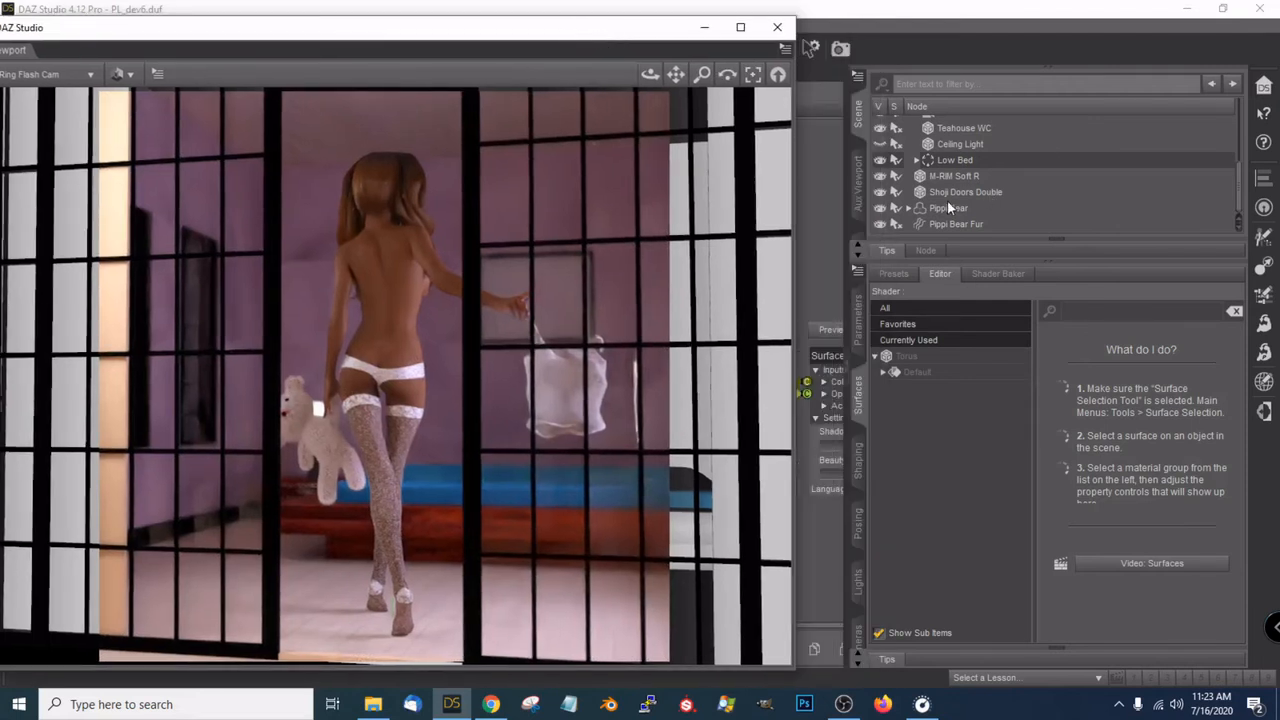
scroll(947, 200, up, 8)
scroll(947, 200, down, 5)
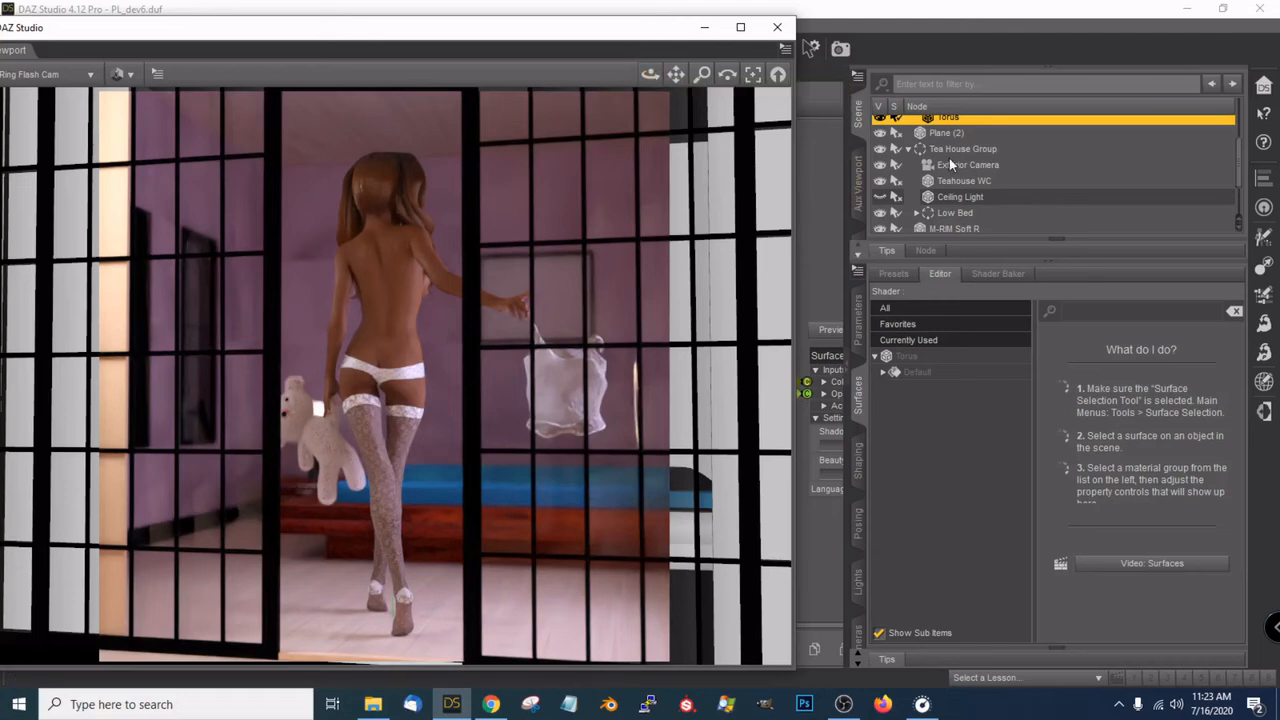
scroll(949, 152, up, 3)
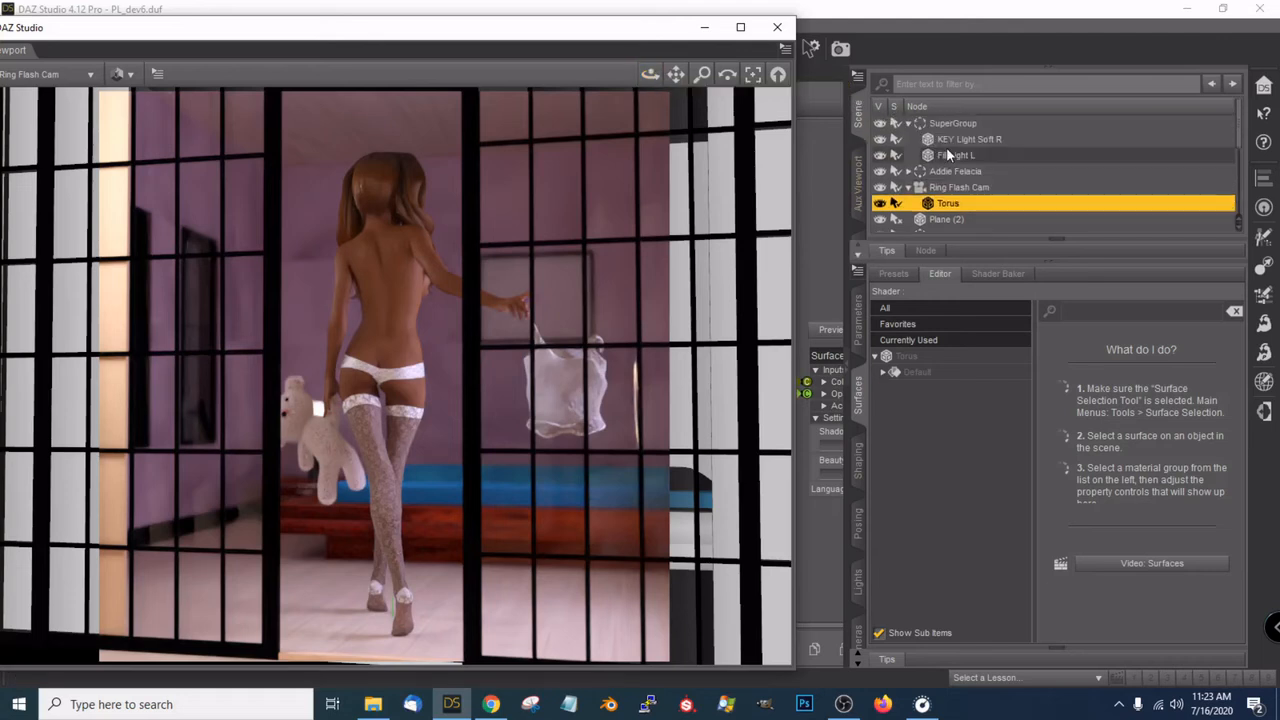
click(879, 207)
click(879, 205)
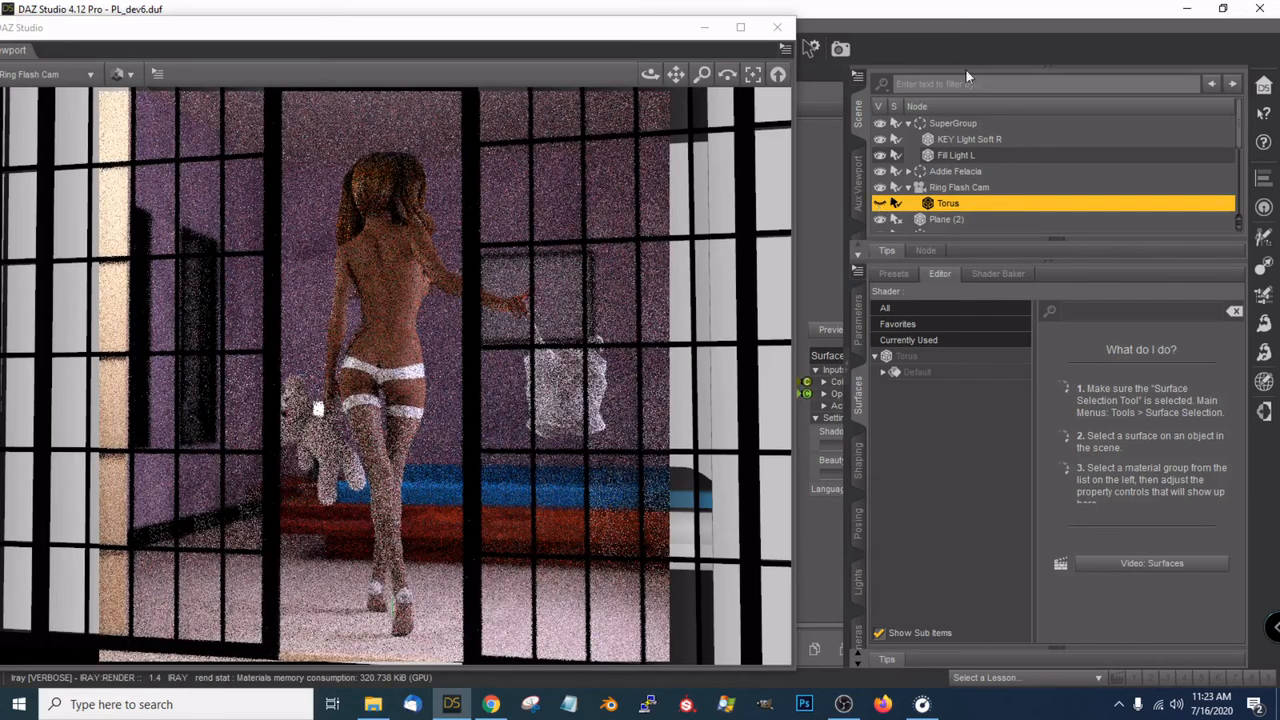
Uncover the content library and open the Iray Materials folder of Pippi Longstockings
click(557, 34)
drag(520, 35, 526, 37)
drag(714, 49, 964, 45)
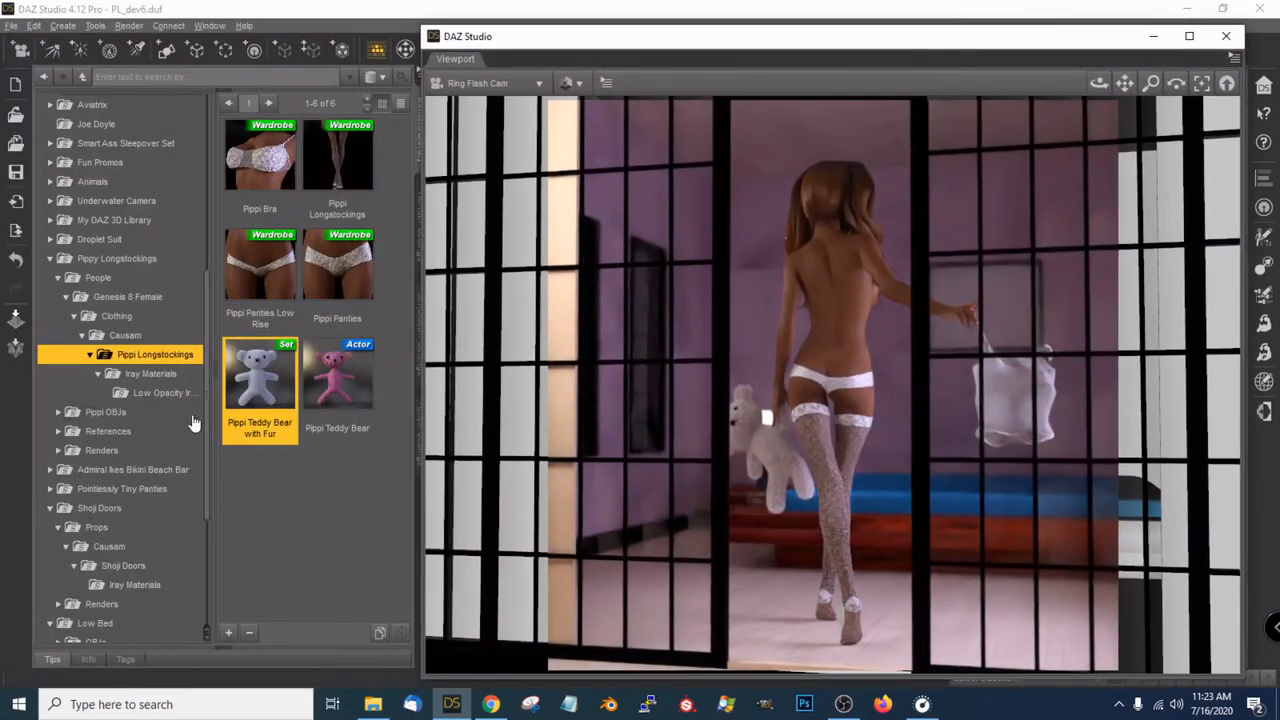
click(150, 374)
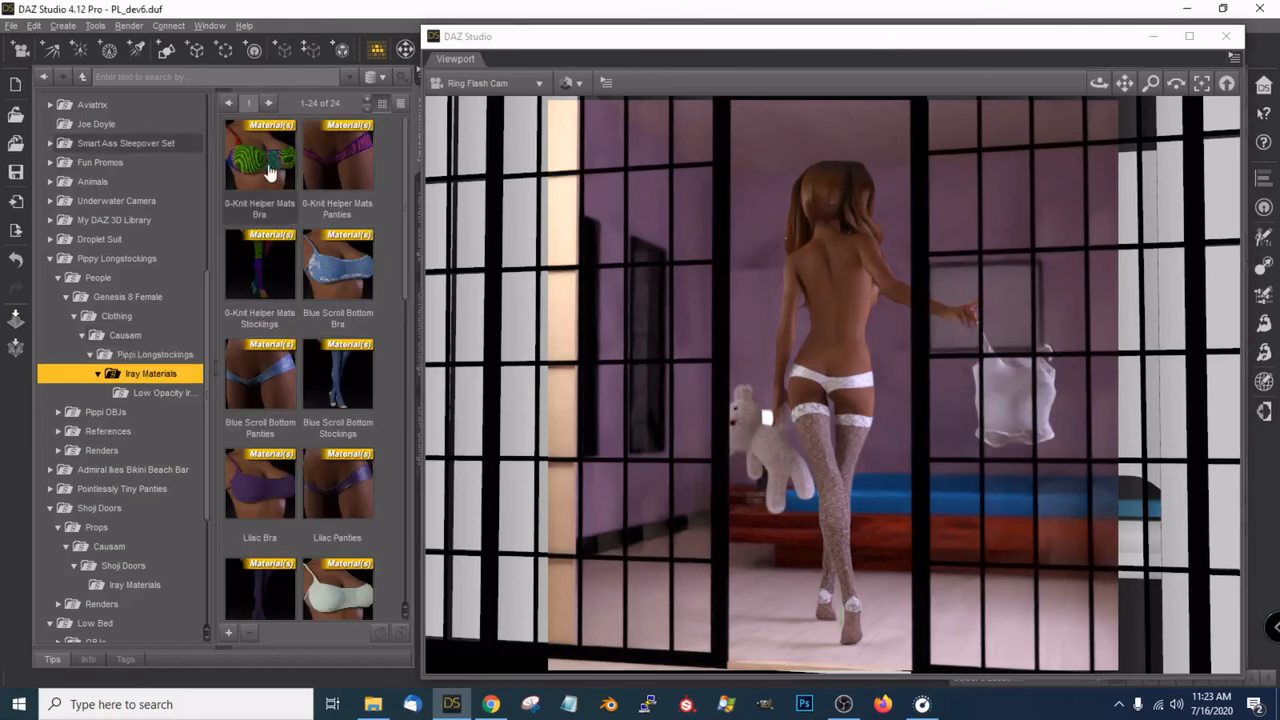
Examine the enlarged previews of the three 0-Knit Helper Mats presets and the Blue Scroll Bottom Bra material
mouse_move(270, 174)
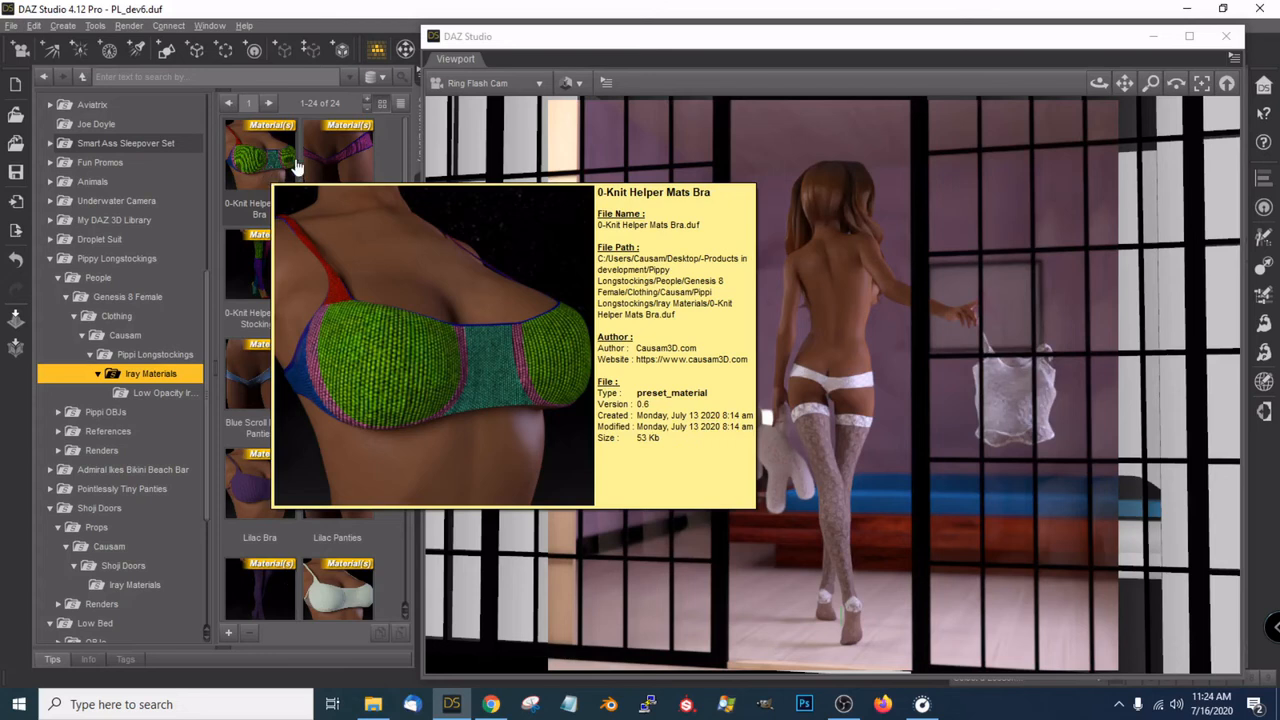
mouse_move(324, 158)
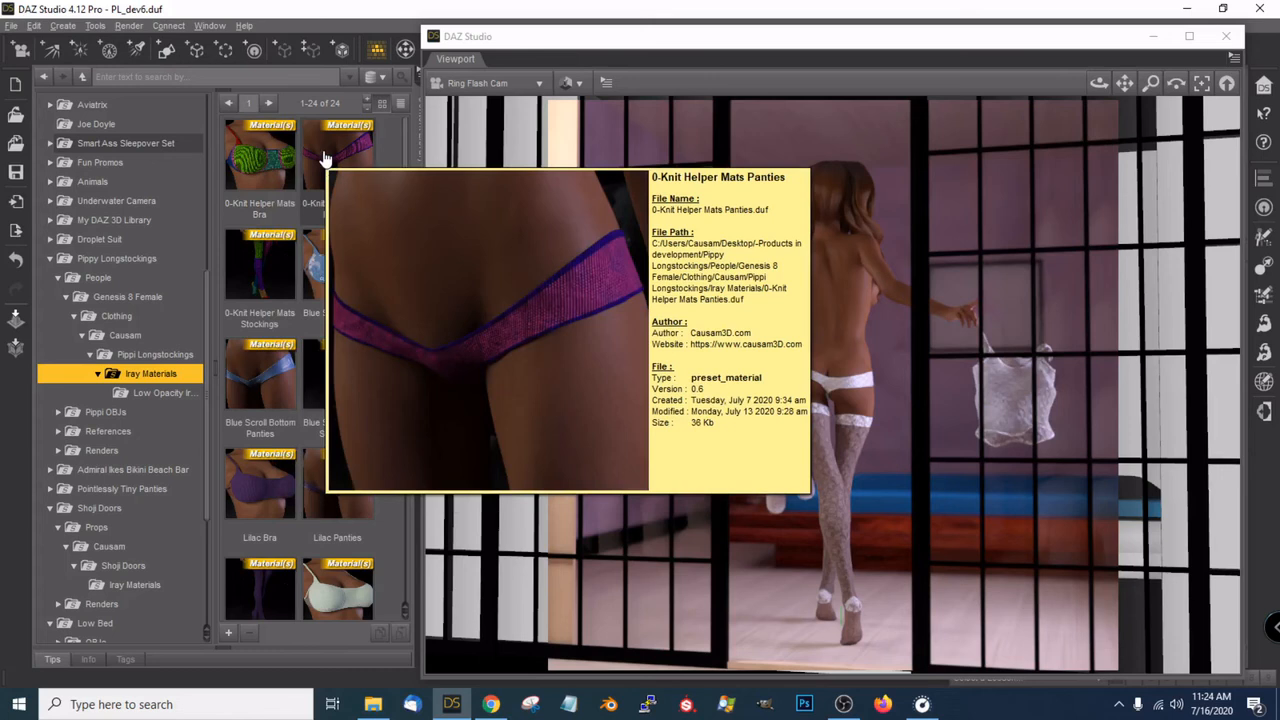
mouse_move(240, 288)
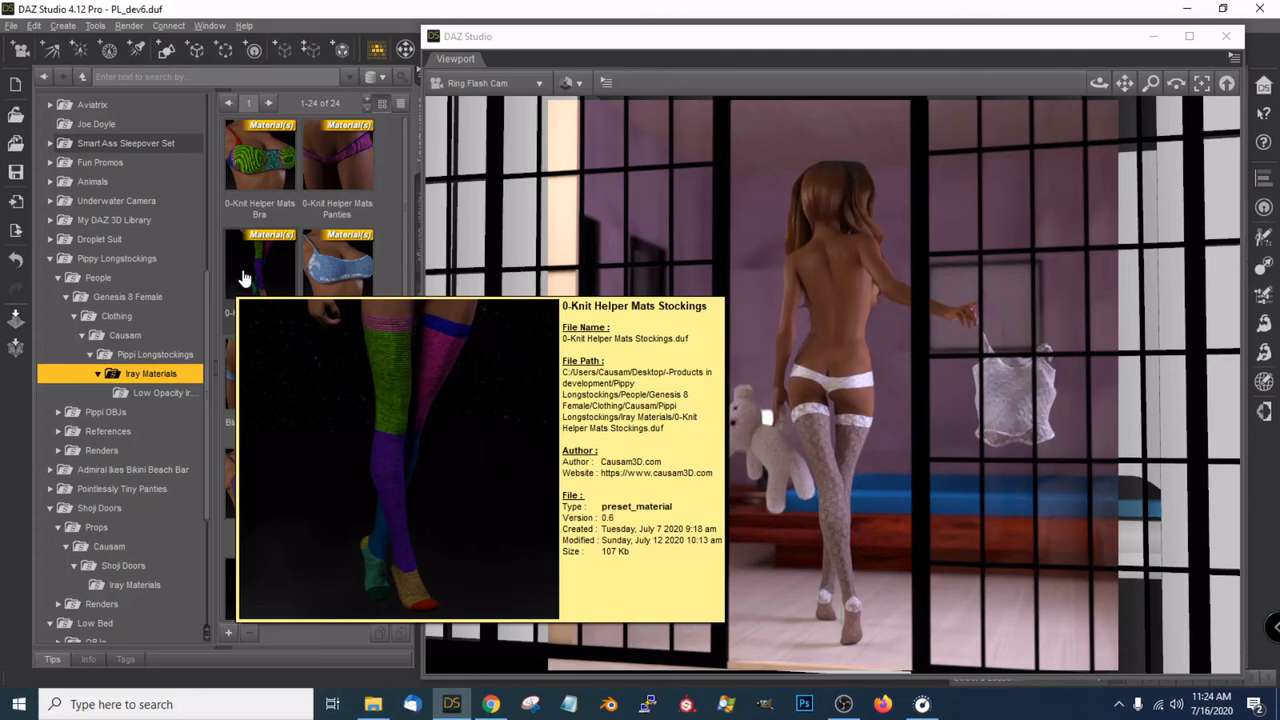
mouse_move(335, 261)
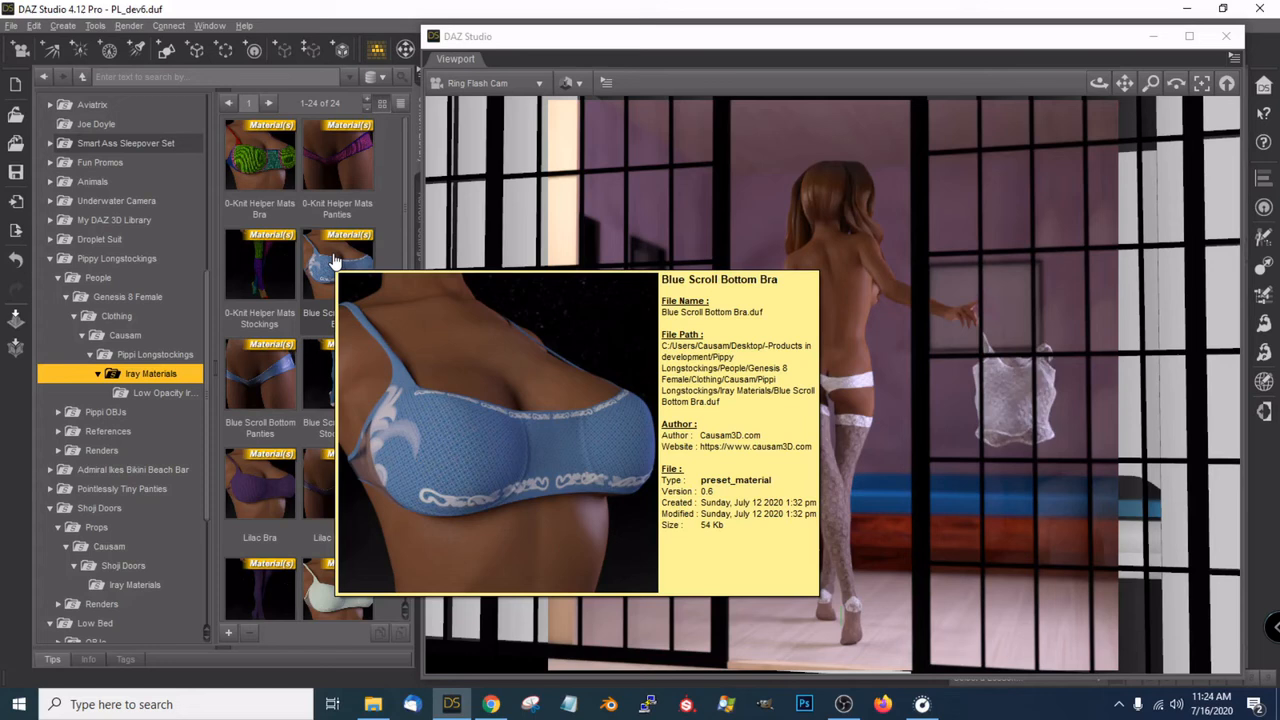
Browse the remaining Iray material presets, previewing White Lace Panties, Powder Blue Bra and Pink Scroll Bottom Bra
scroll(335, 261, down, 5)
scroll(335, 260, up, 5)
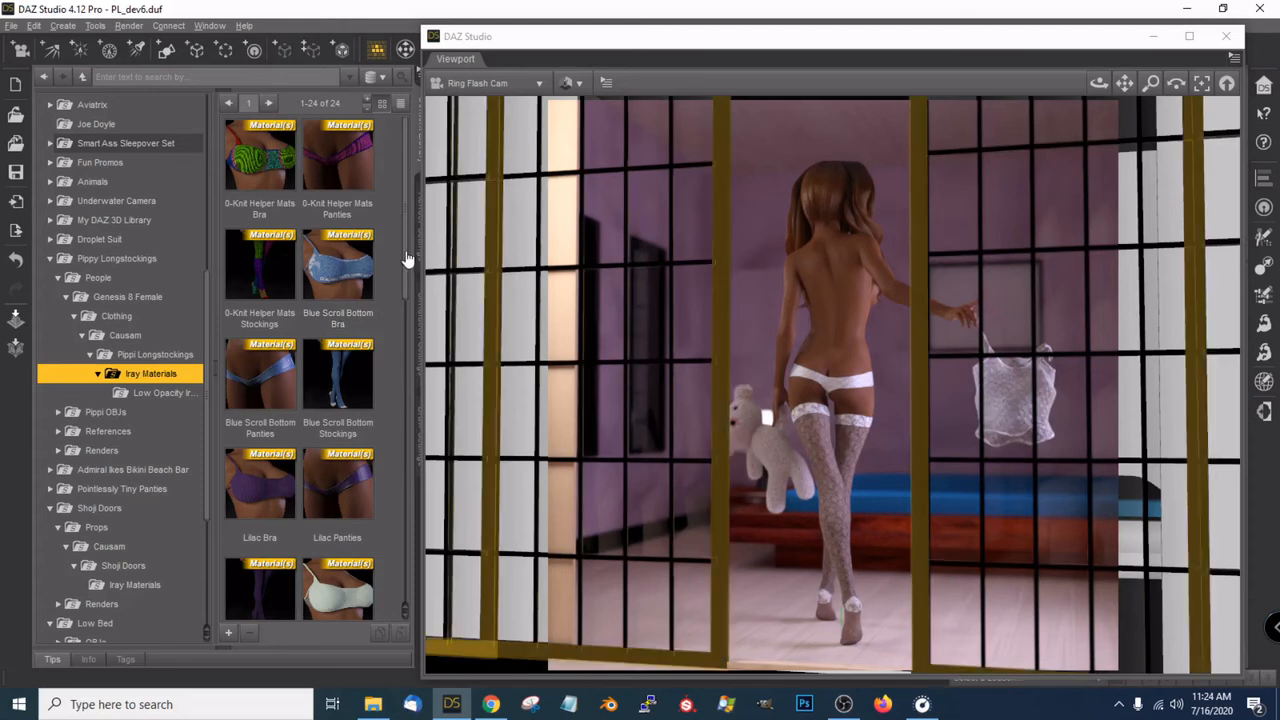
drag(404, 281, 418, 518)
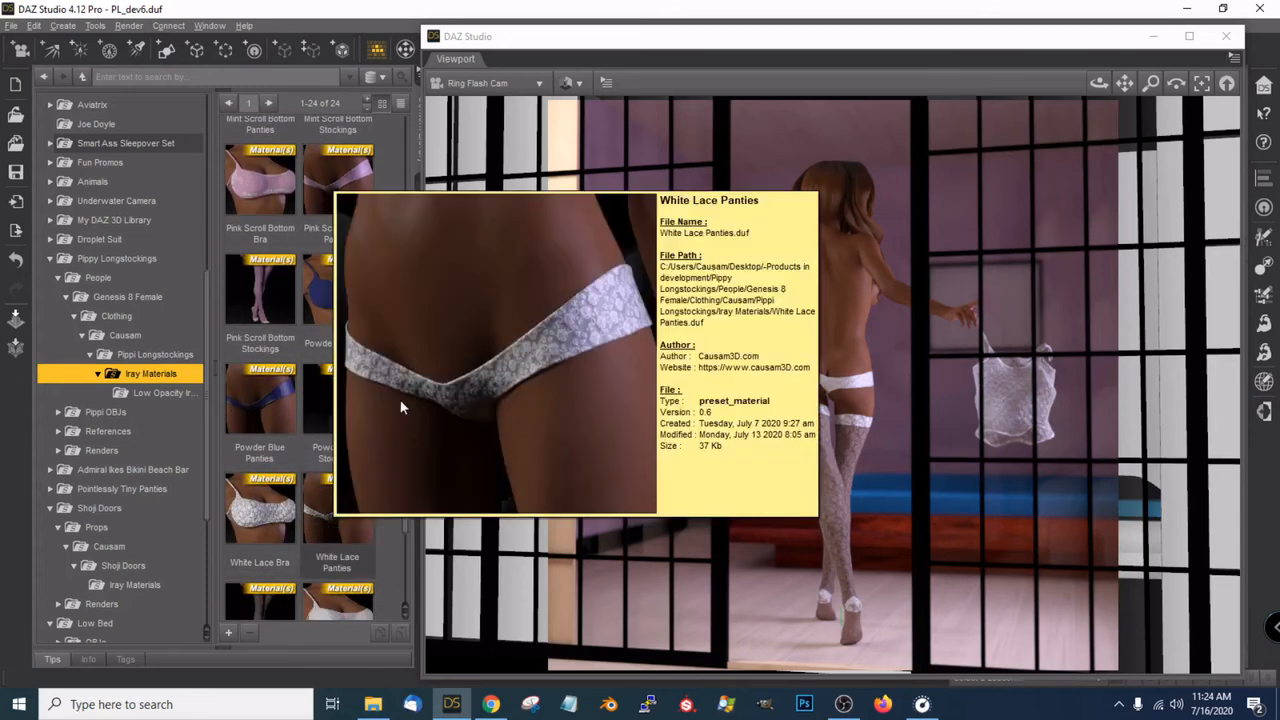
mouse_move(245, 517)
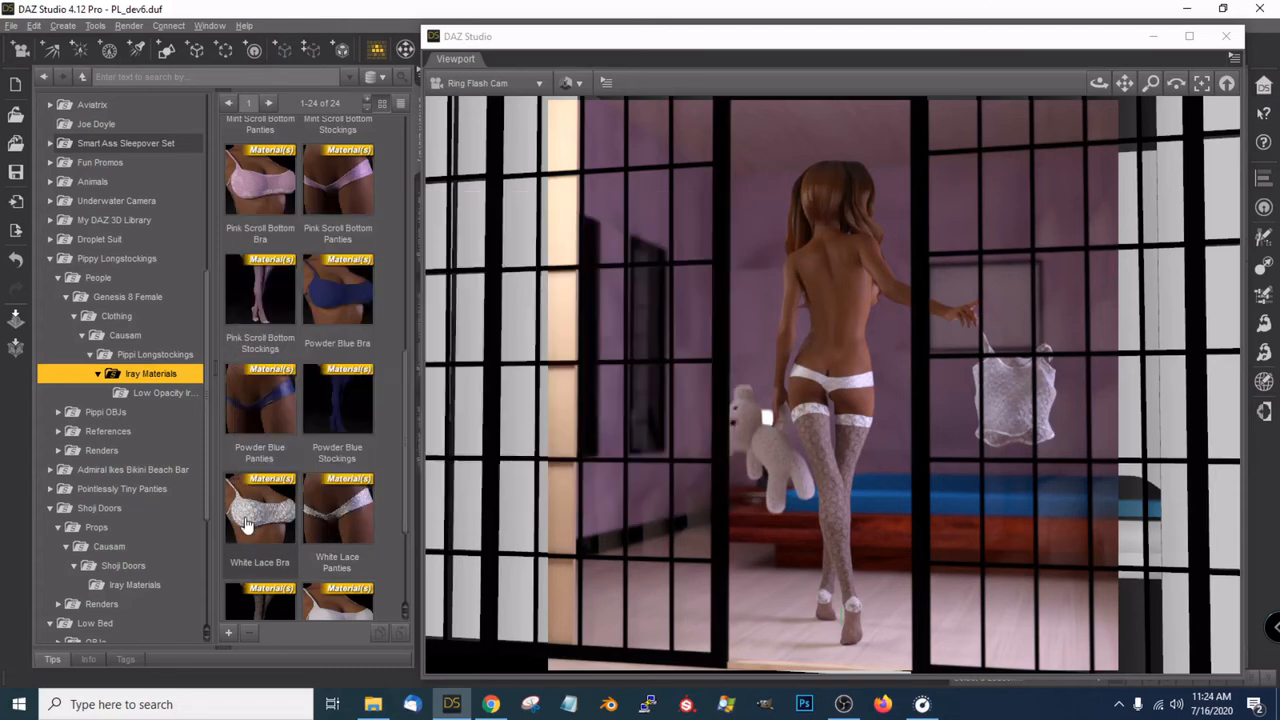
drag(406, 434, 405, 505)
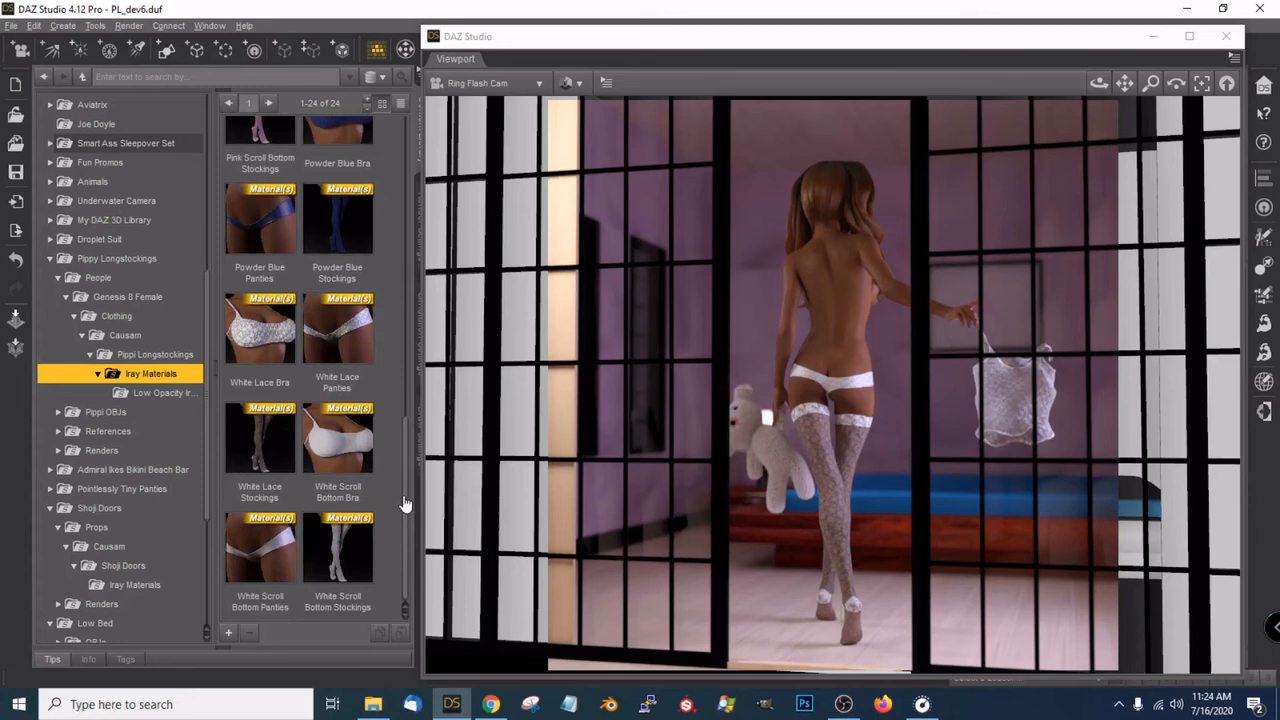
drag(405, 505, 400, 346)
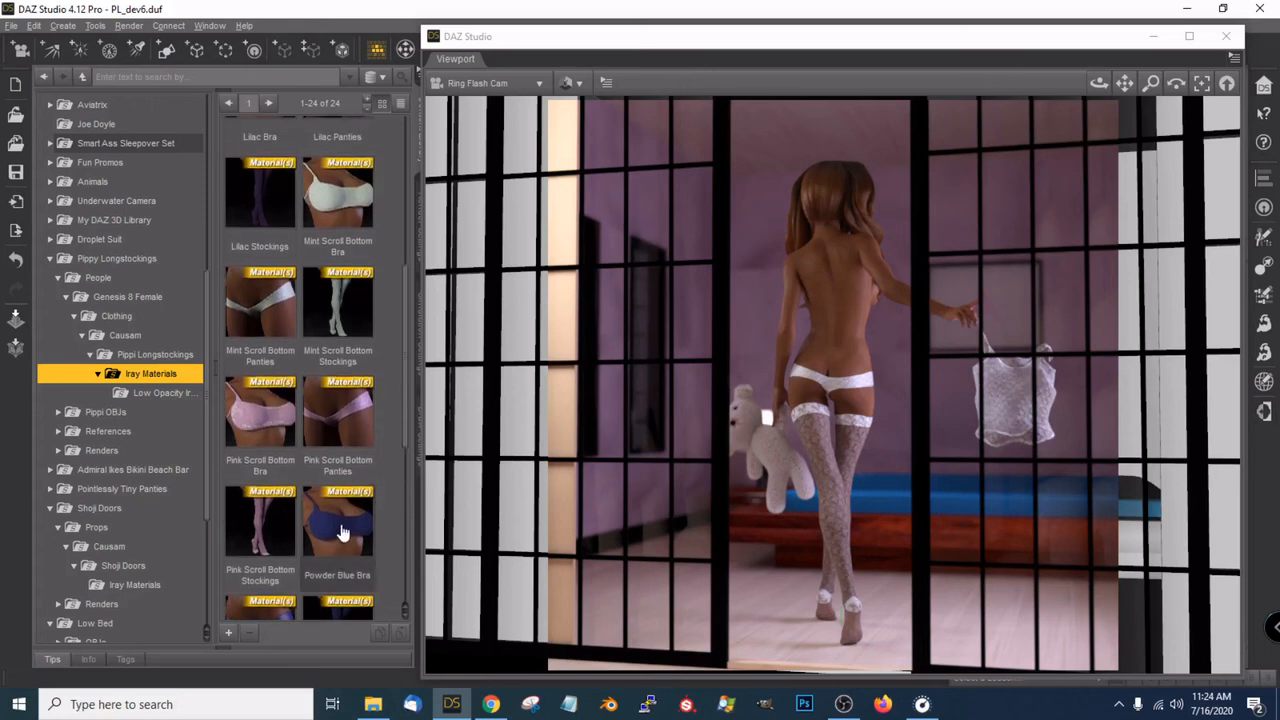
mouse_move(341, 534)
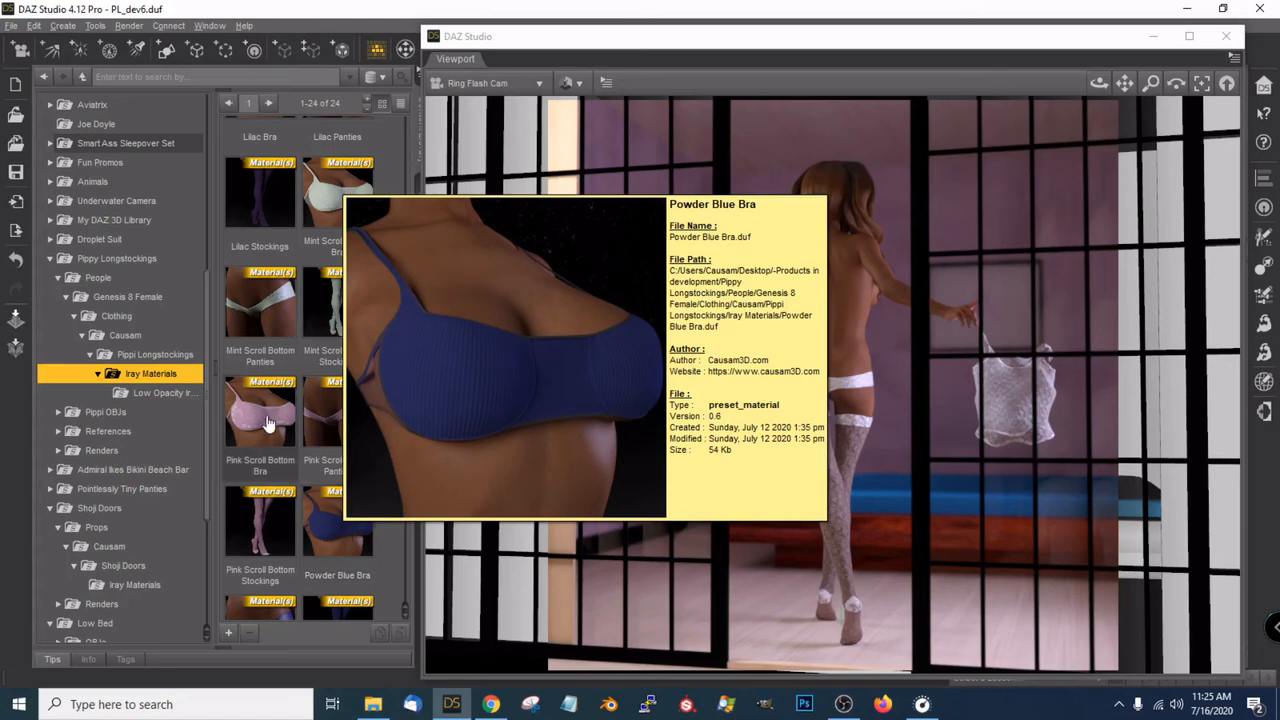
mouse_move(262, 424)
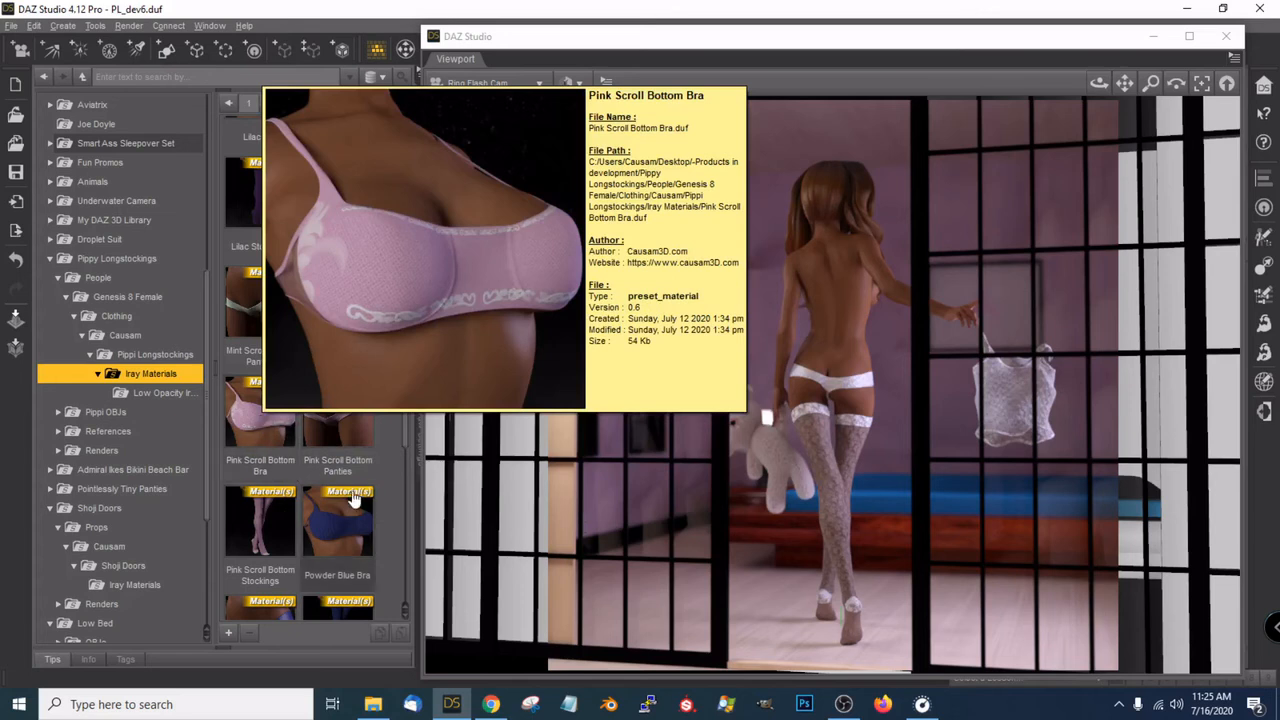
Browse the Low Opacity Iray presets, previewing the LO_Blue Scroll Bottom Panties and LO_Blue Scroll Bottom Bra materials
scroll(345, 498, down, 4)
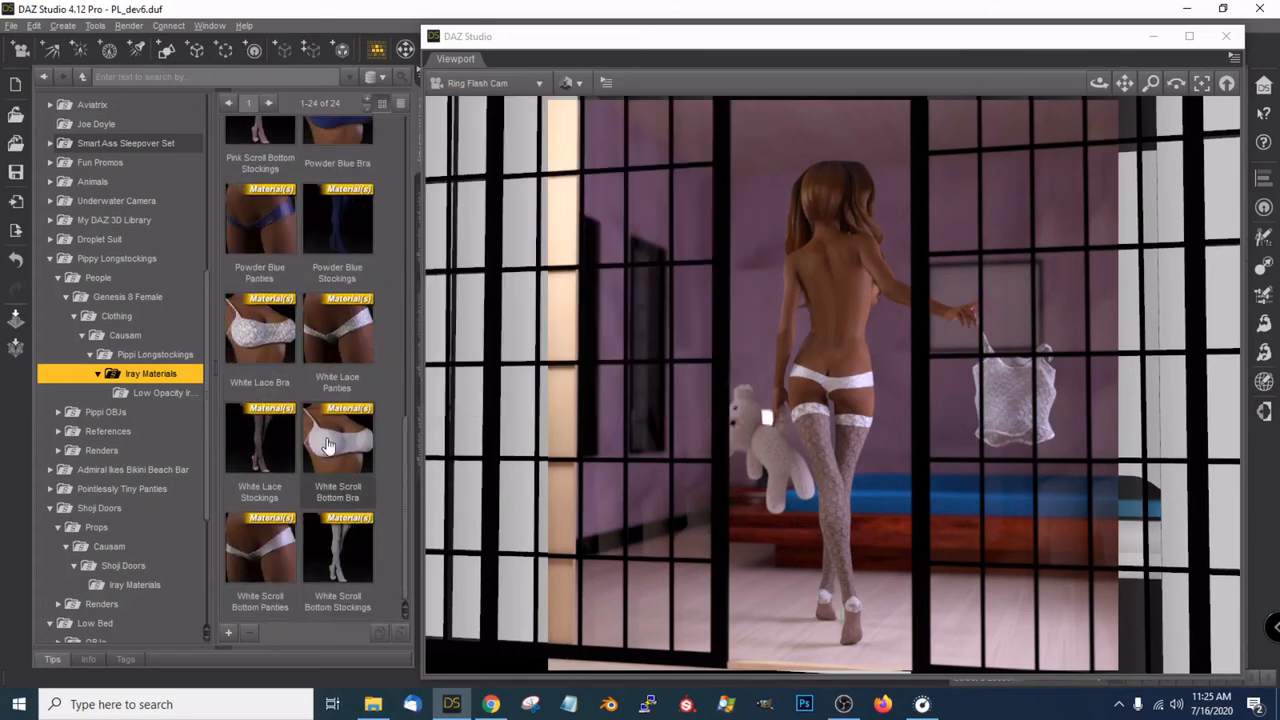
click(170, 394)
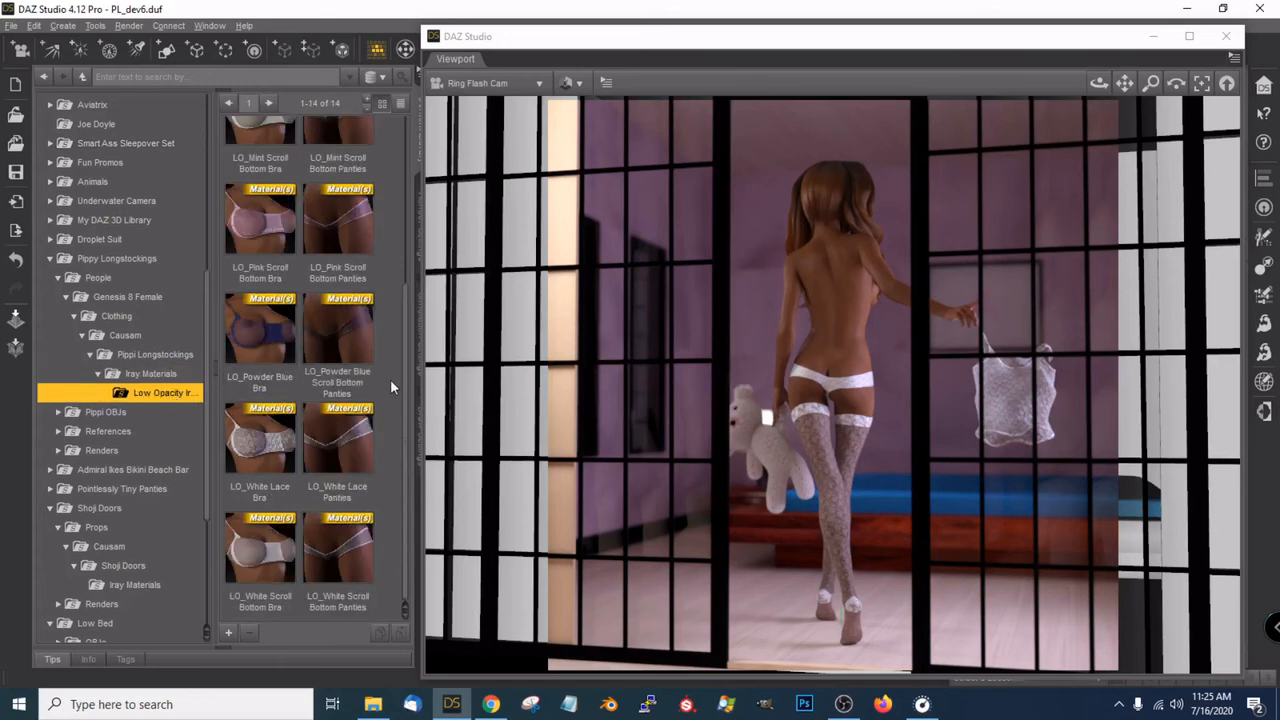
scroll(390, 388, up, 3)
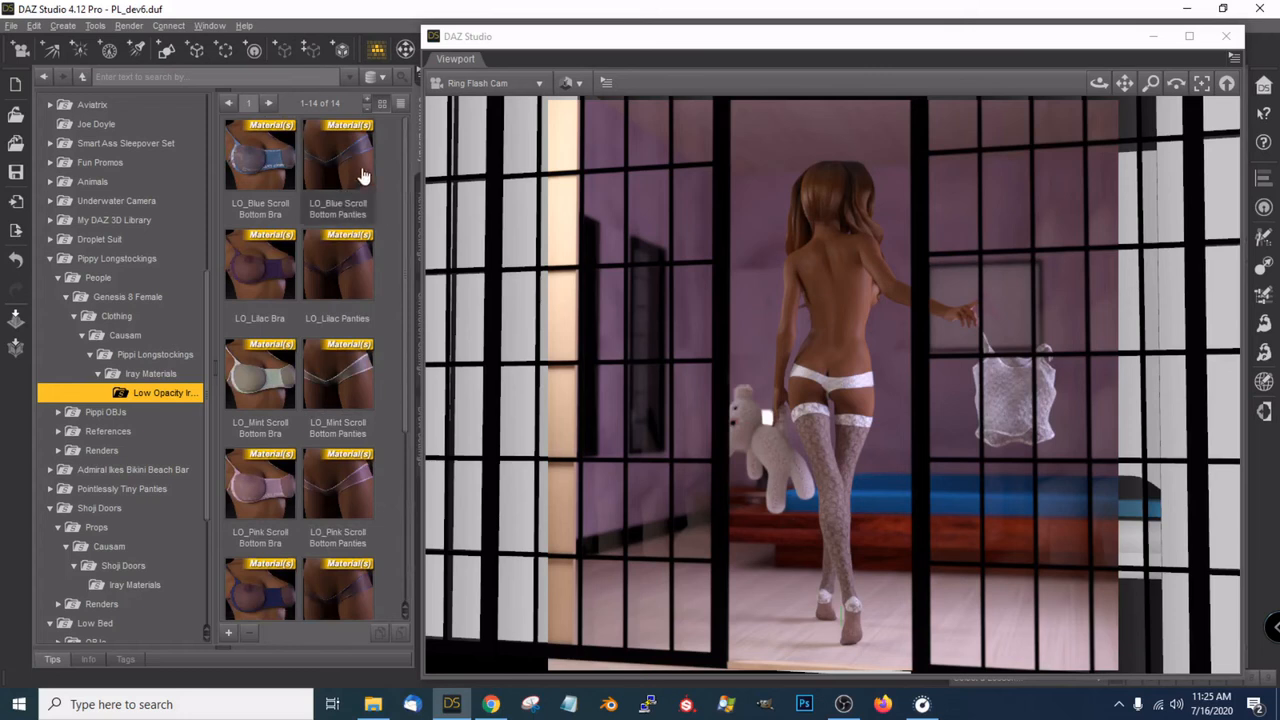
mouse_move(364, 177)
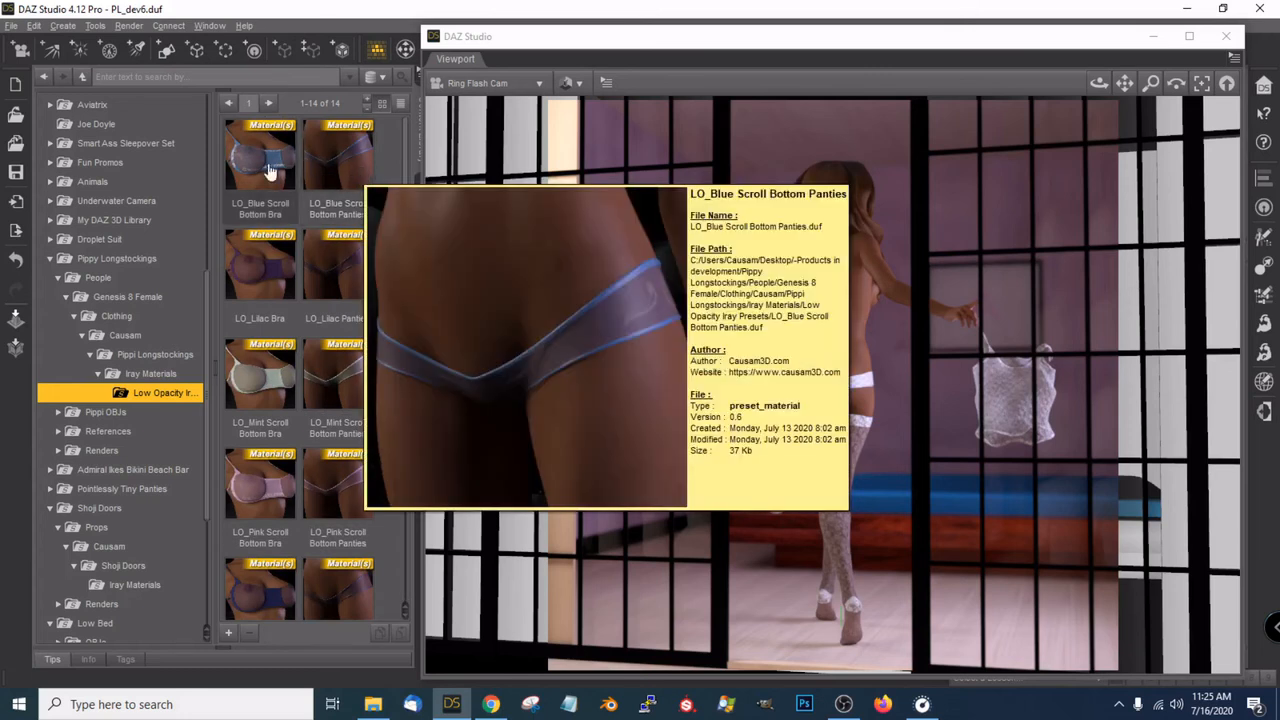
mouse_move(268, 172)
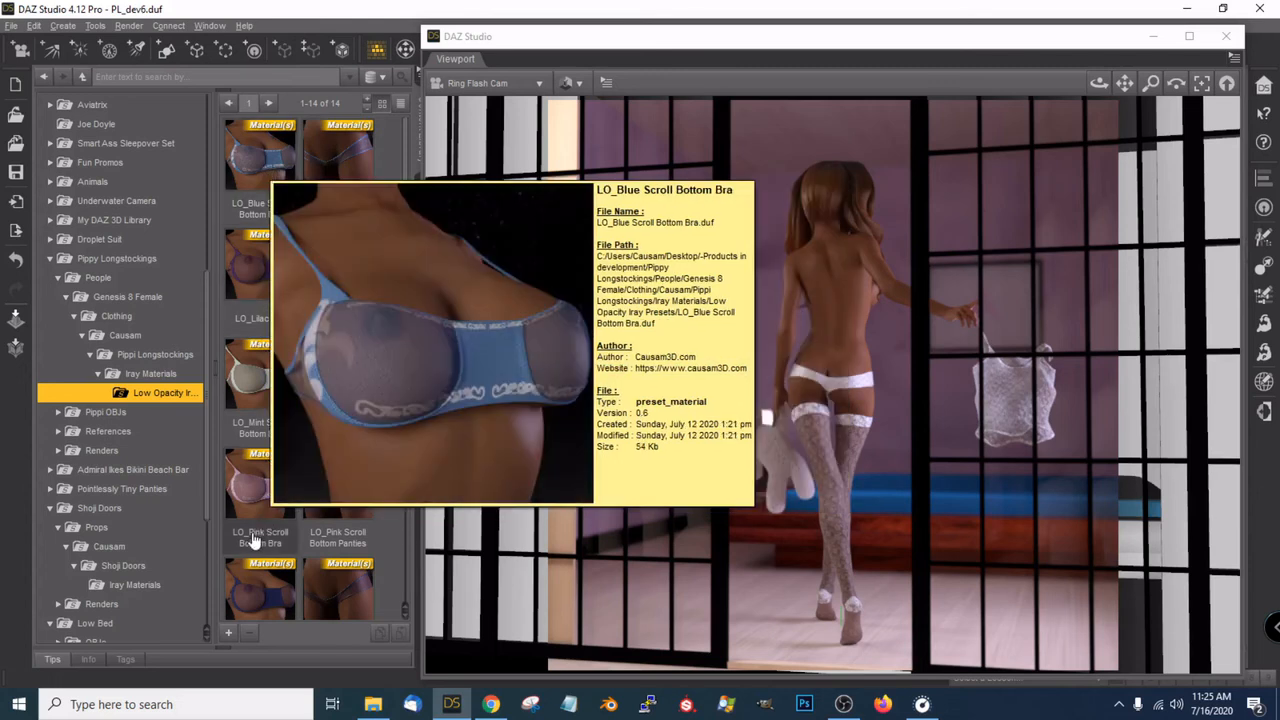
scroll(250, 538, down, 3)
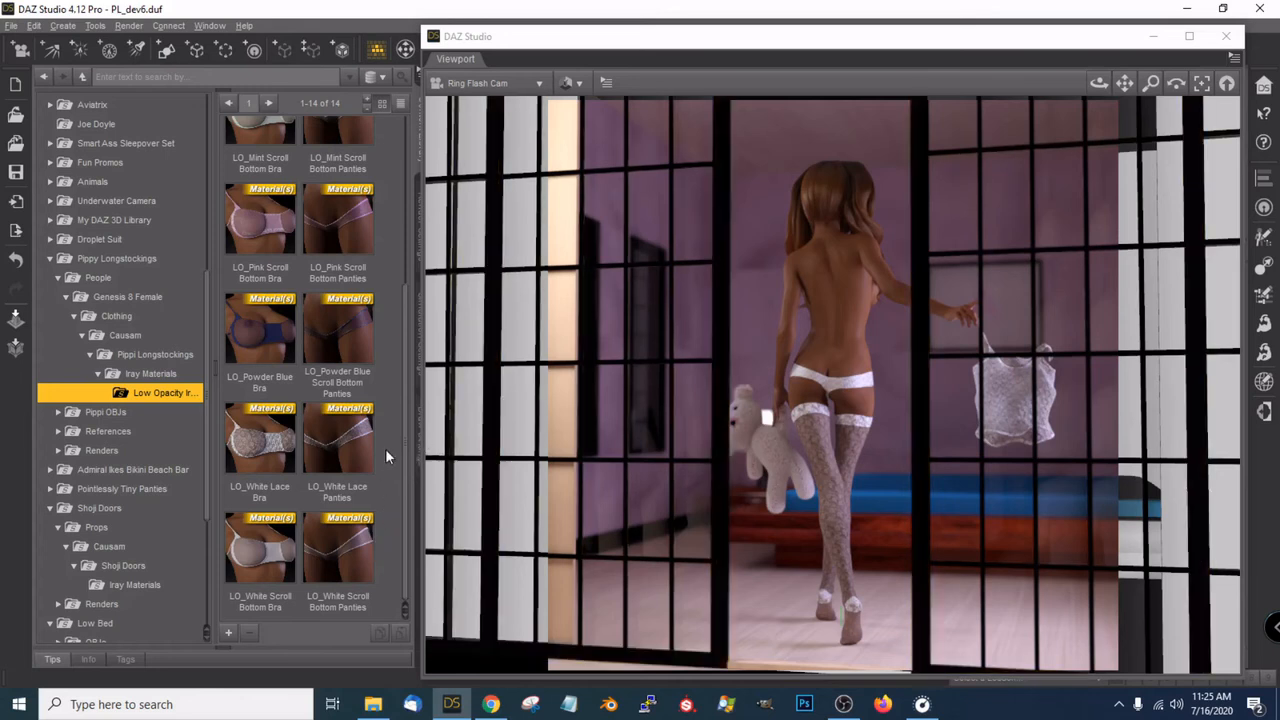
Reopen the Iray Materials folder, uncover the scene hierarchy, and select Pippi Longstockings under the figure's expanded group, collapsing the Tea House Group
click(158, 375)
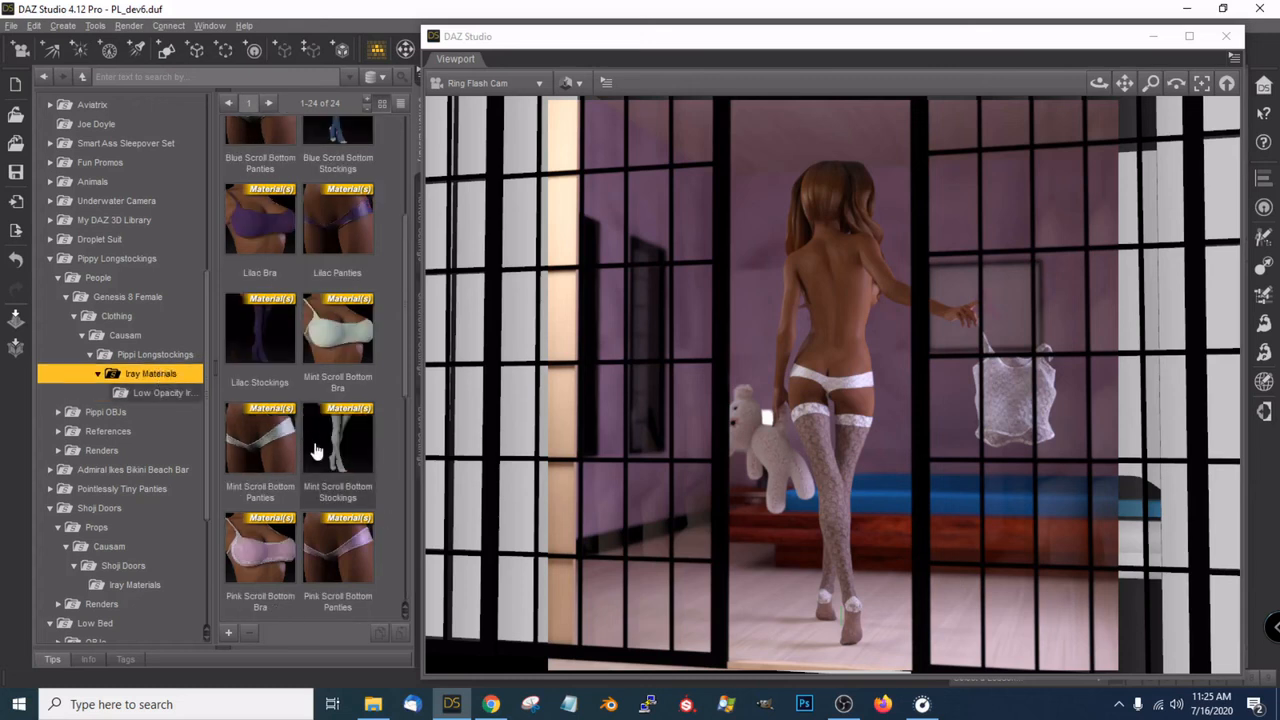
drag(814, 43, 392, 40)
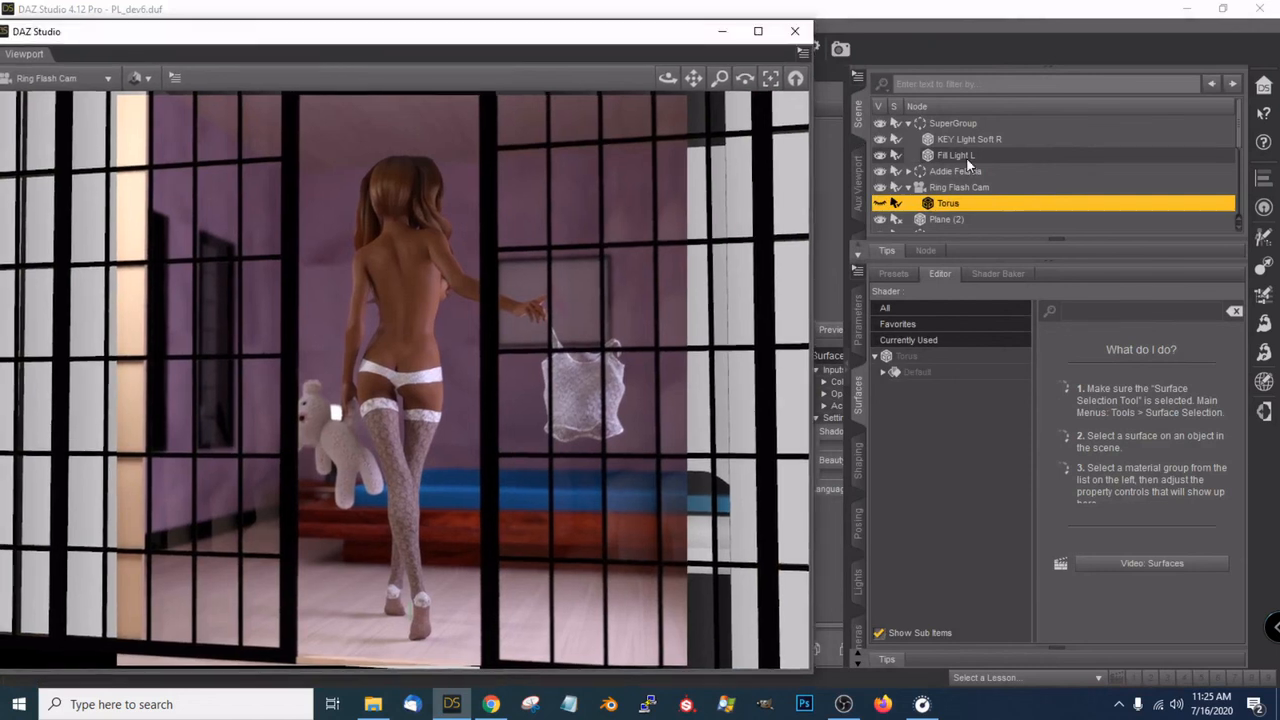
scroll(966, 157, down, 2)
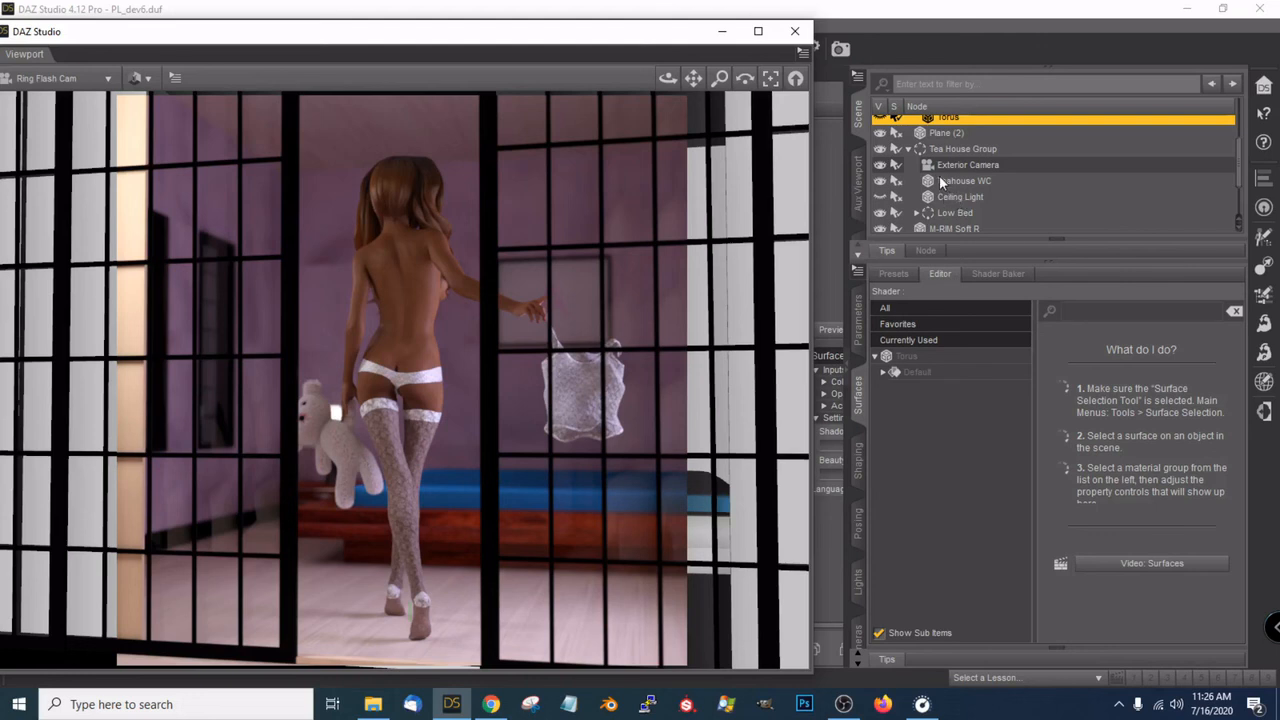
scroll(973, 168, up, 2)
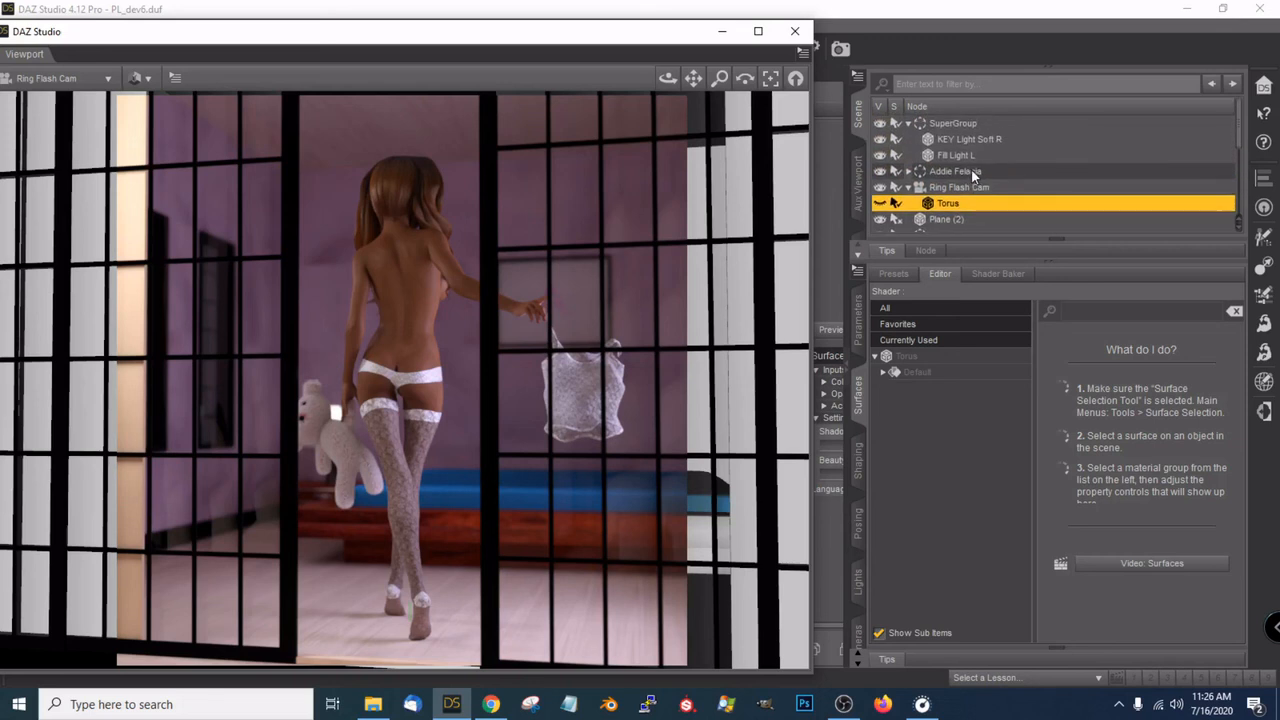
scroll(970, 168, down, 2)
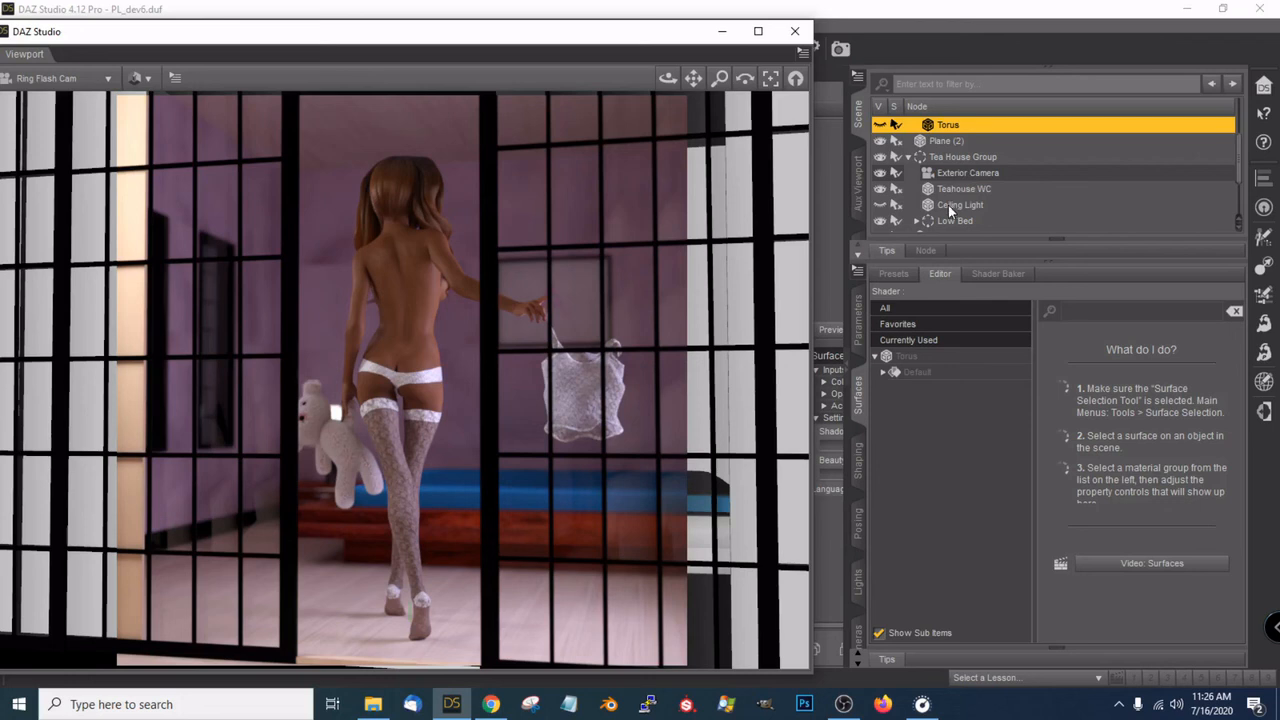
click(908, 157)
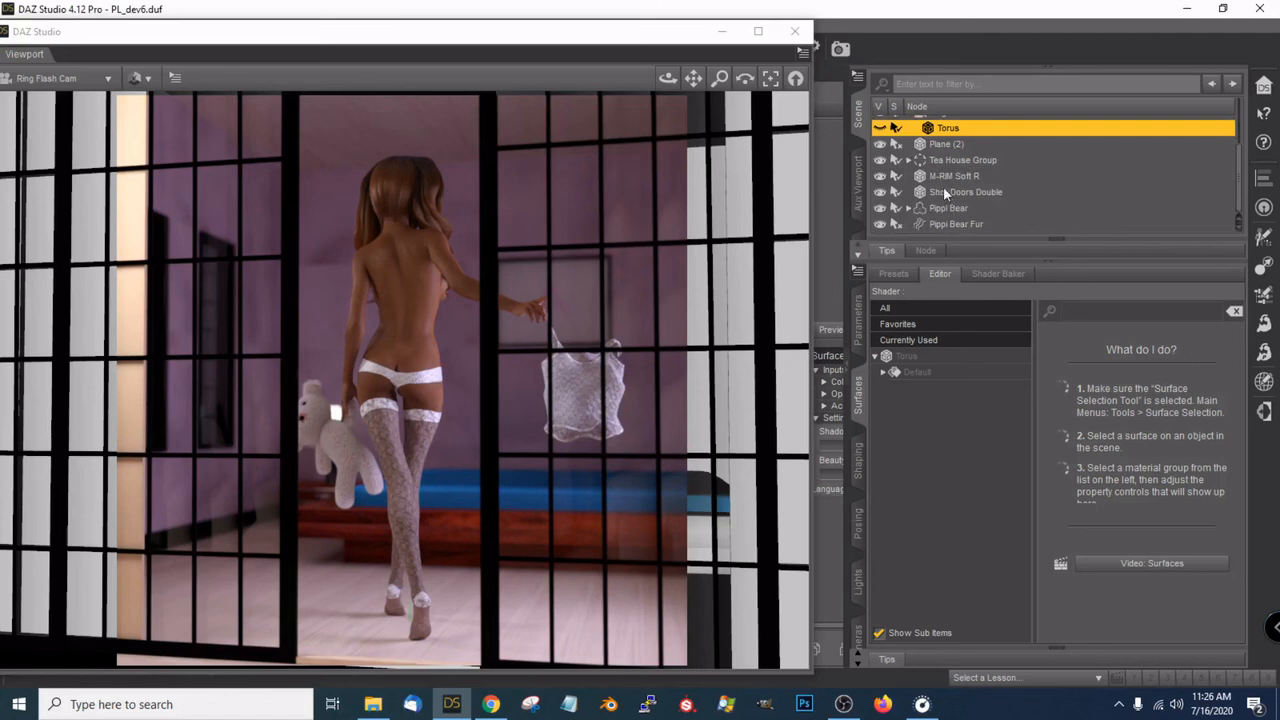
scroll(966, 208, up, 2)
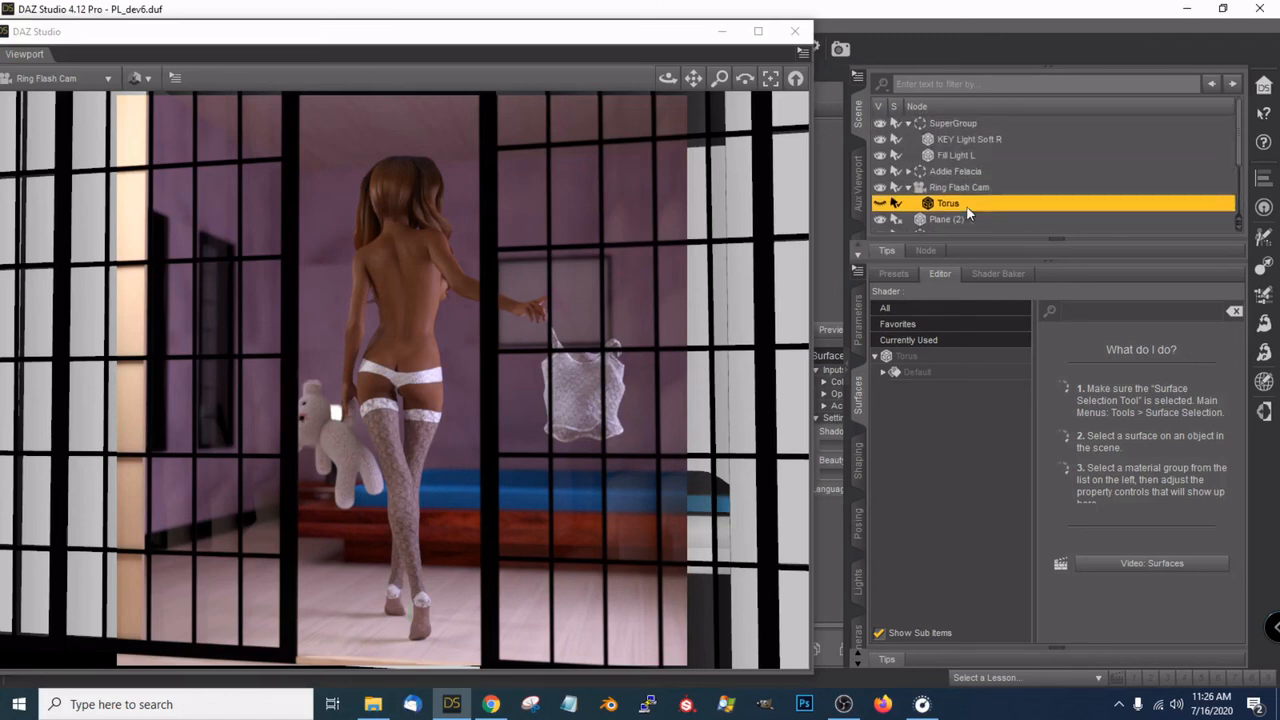
click(907, 172)
scroll(957, 193, down, 2)
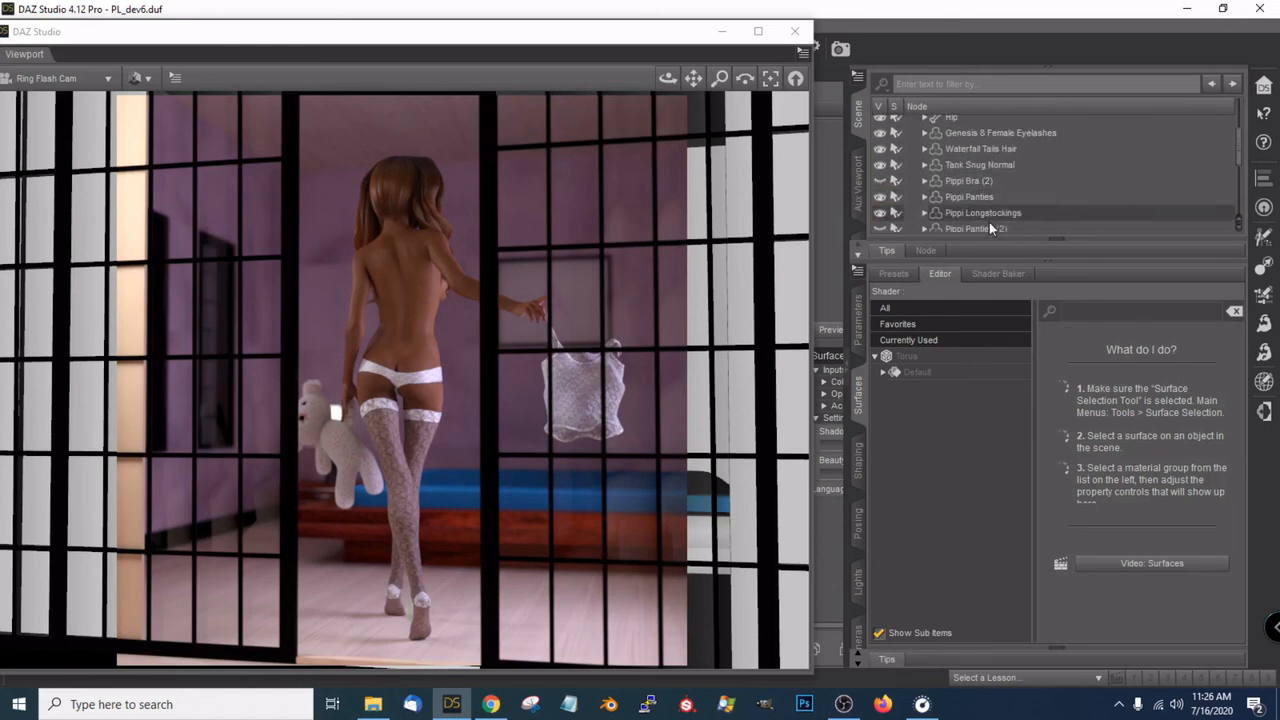
click(994, 214)
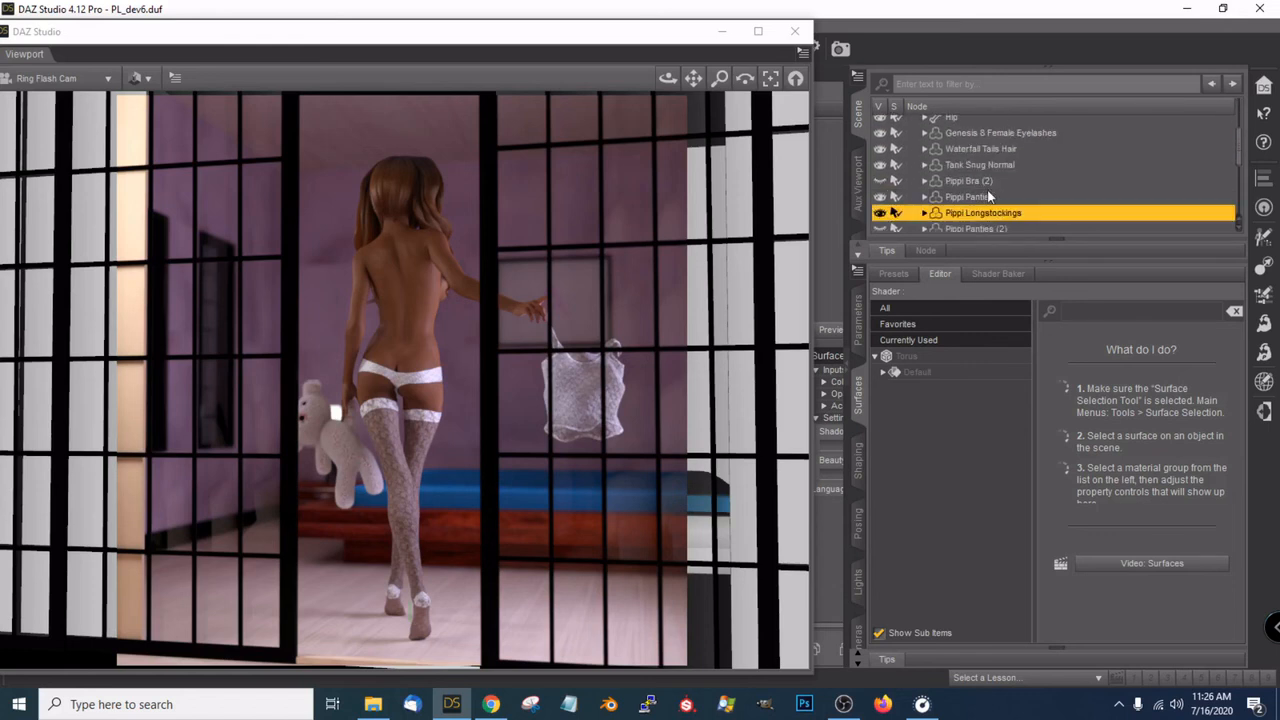
Uncover the content library and apply the 0-Knit Helper Mats Stockings preset to the selected stockings
drag(583, 37, 590, 37)
drag(921, 37, 1005, 22)
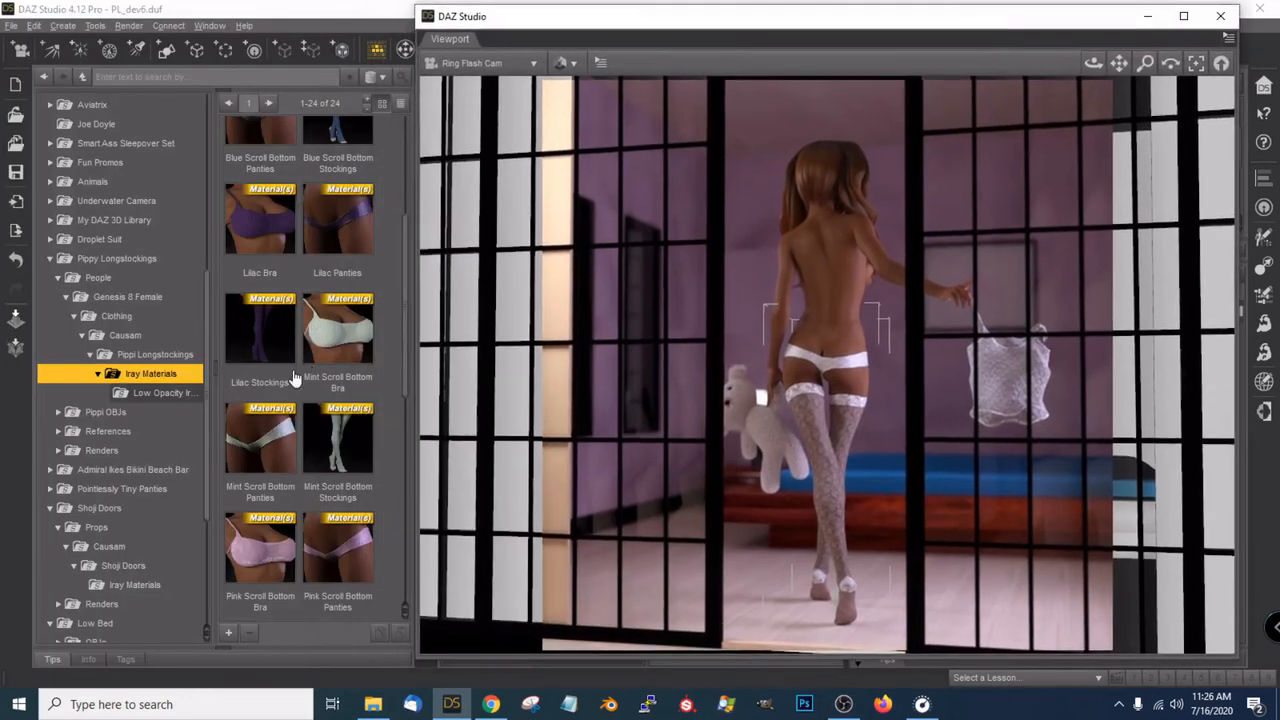
scroll(315, 352, up, 3)
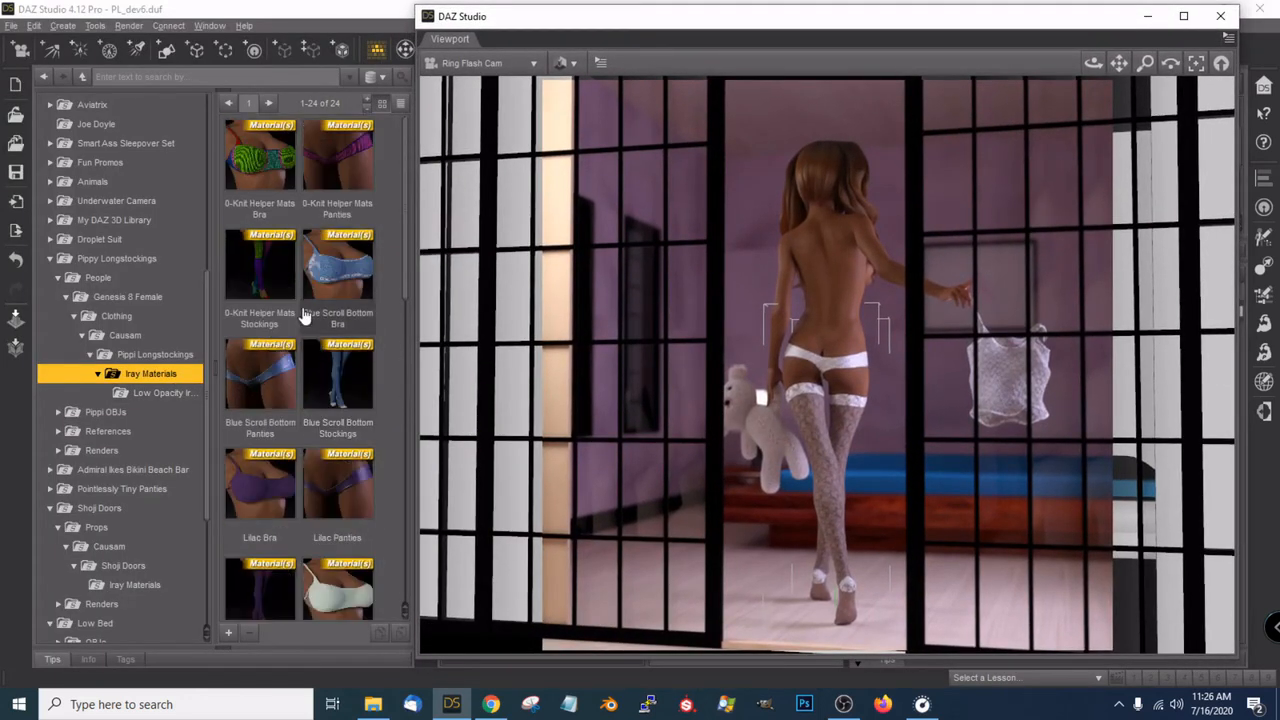
click(272, 268)
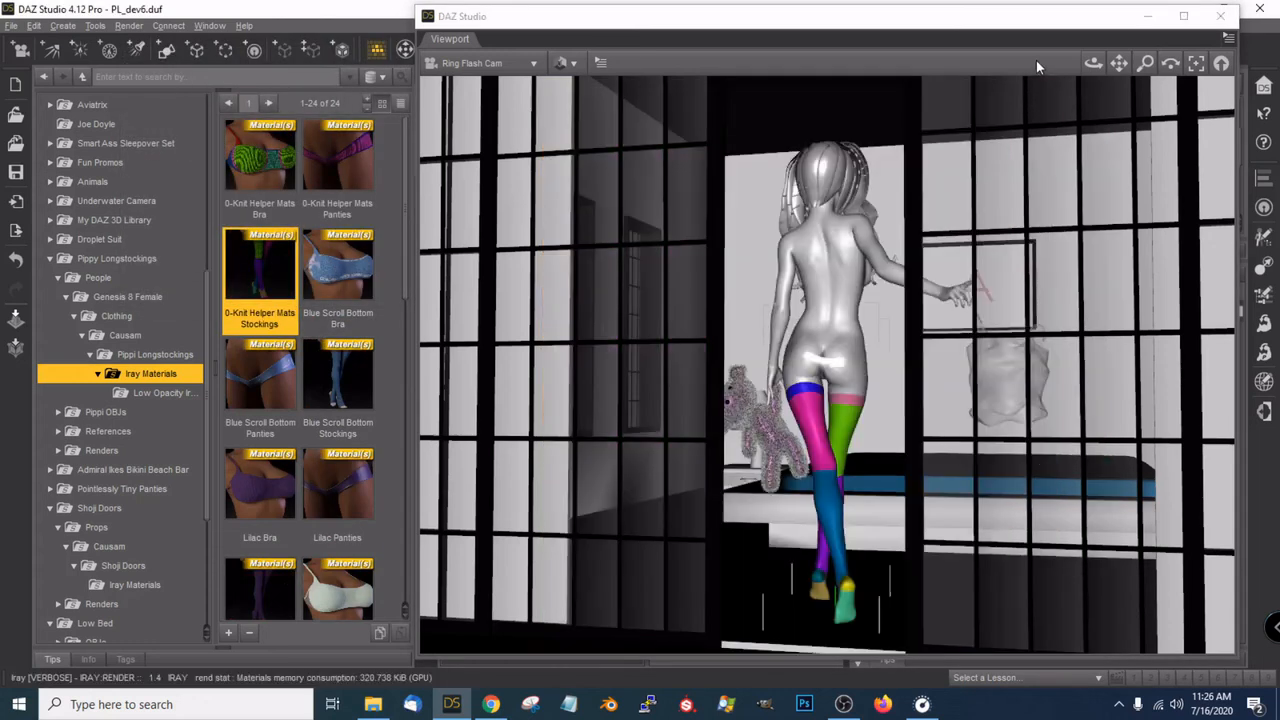
Uncover the surface settings, select the stockings' Left_Heel zone and clear the property filter
drag(920, 22, 527, 22)
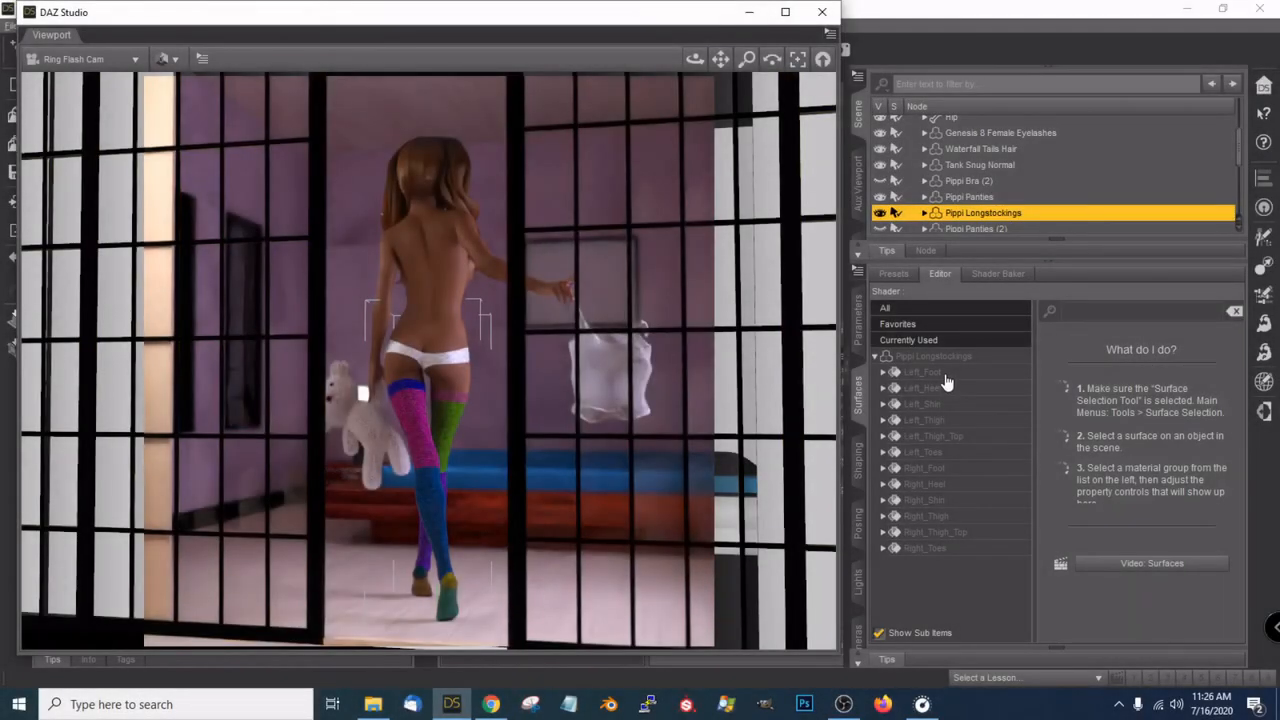
click(944, 374)
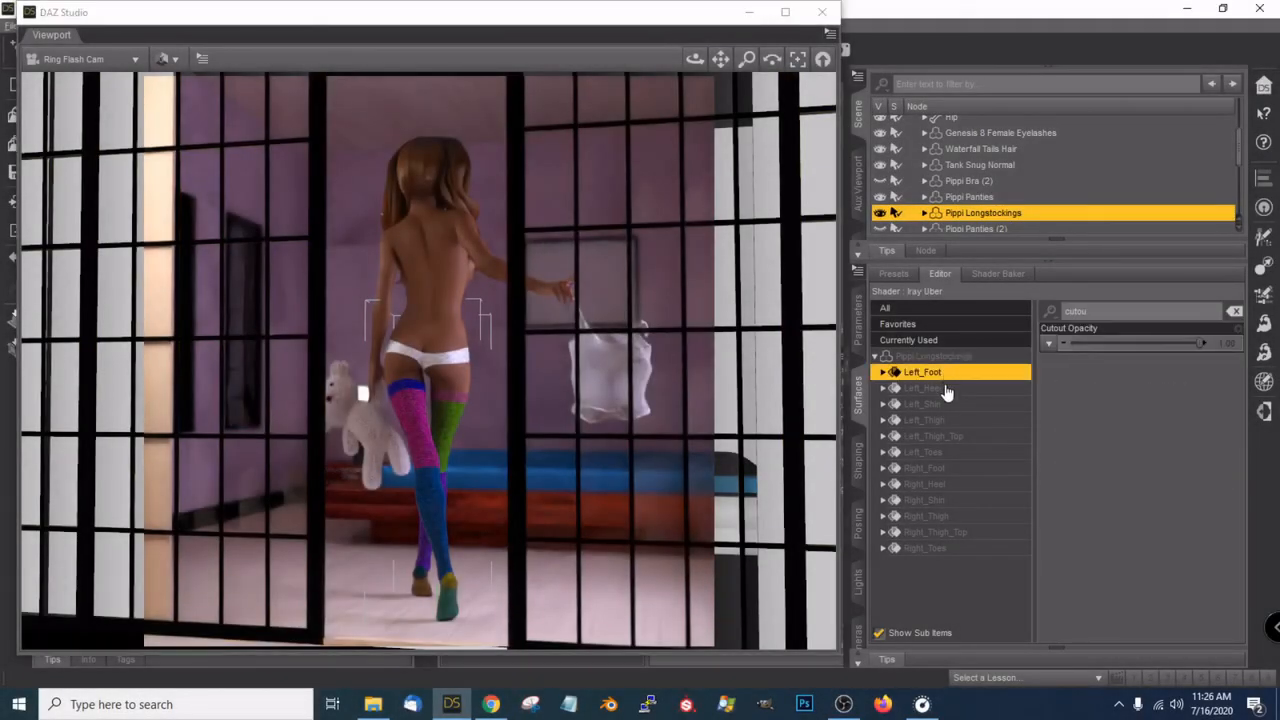
click(946, 388)
click(1235, 312)
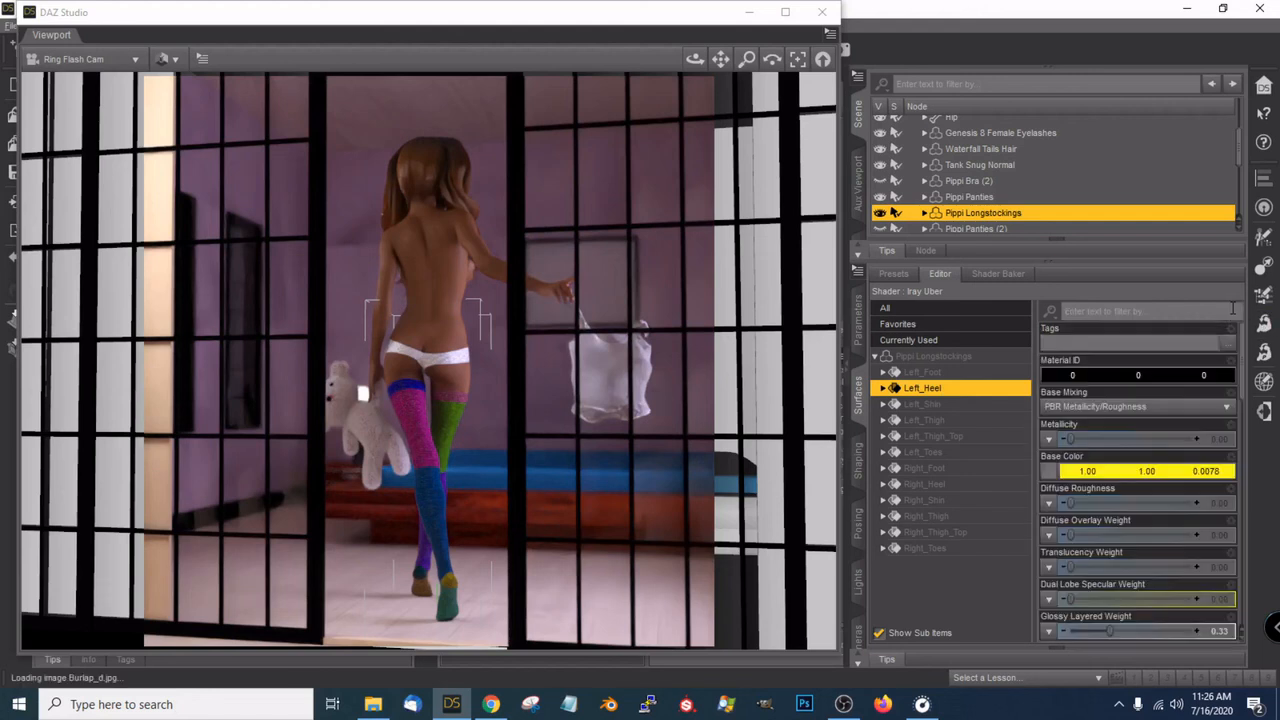
Step through the stockings' material zones from Left_Shin to Right_Thigh_Top to compare their base colors
click(921, 405)
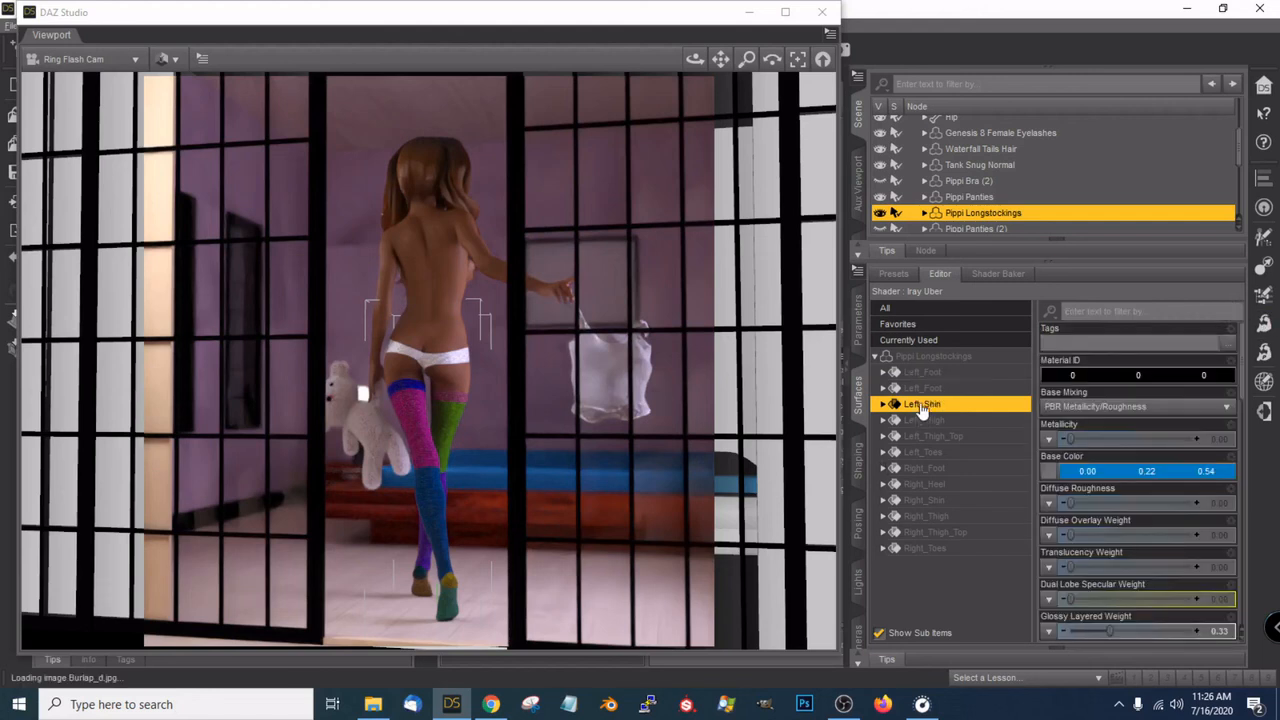
click(928, 421)
click(932, 436)
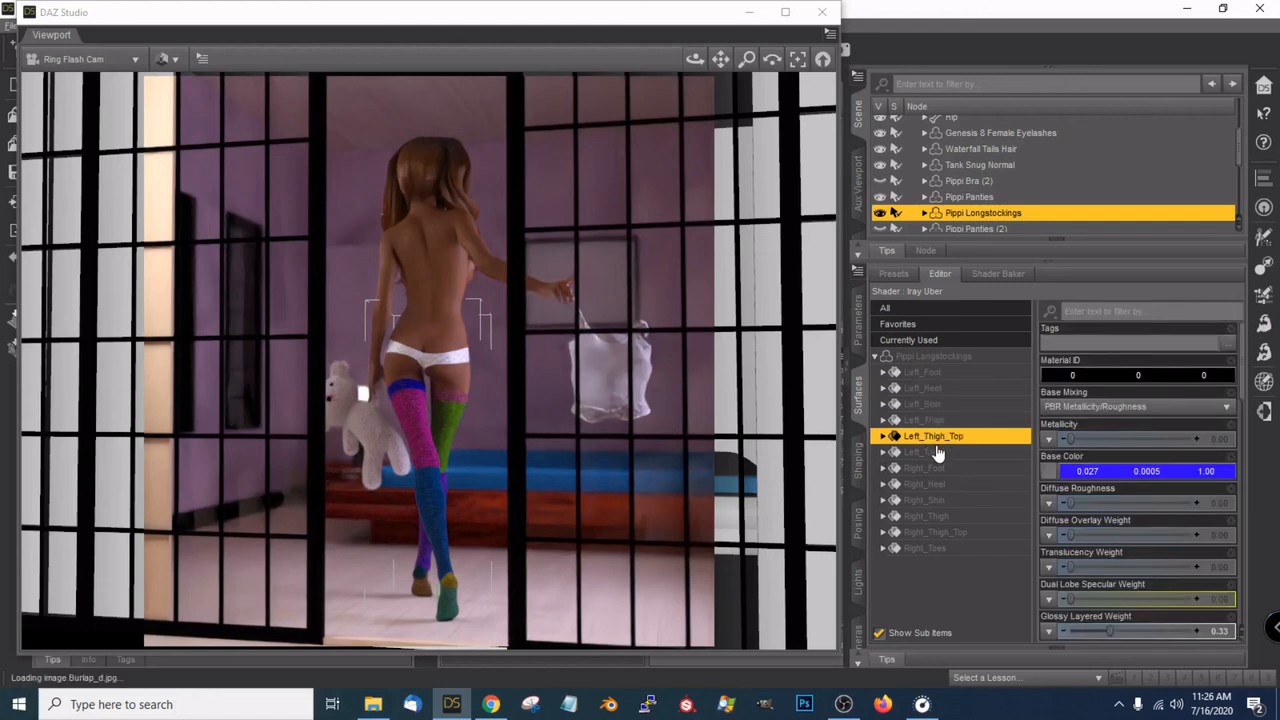
click(937, 452)
click(932, 468)
click(929, 500)
click(924, 516)
click(928, 537)
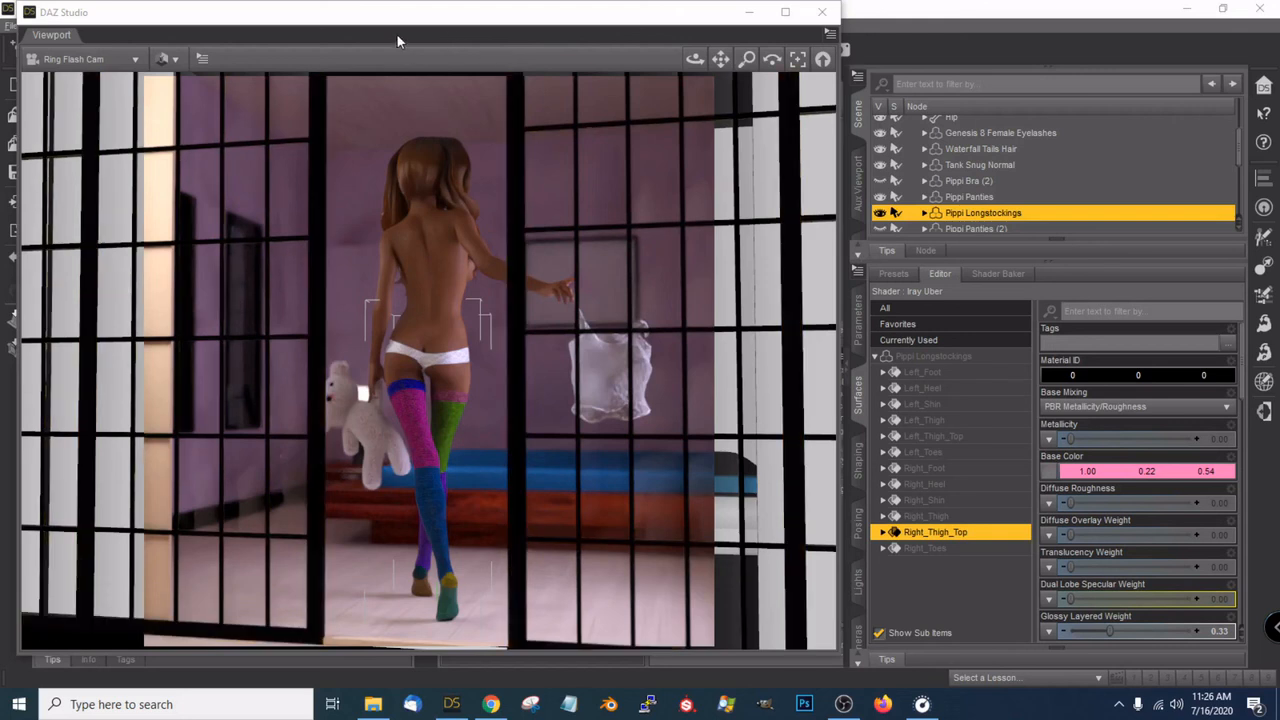
Look over the remaining Iray material presets in the content library, then uncover the surface settings again
drag(392, 22, 780, 45)
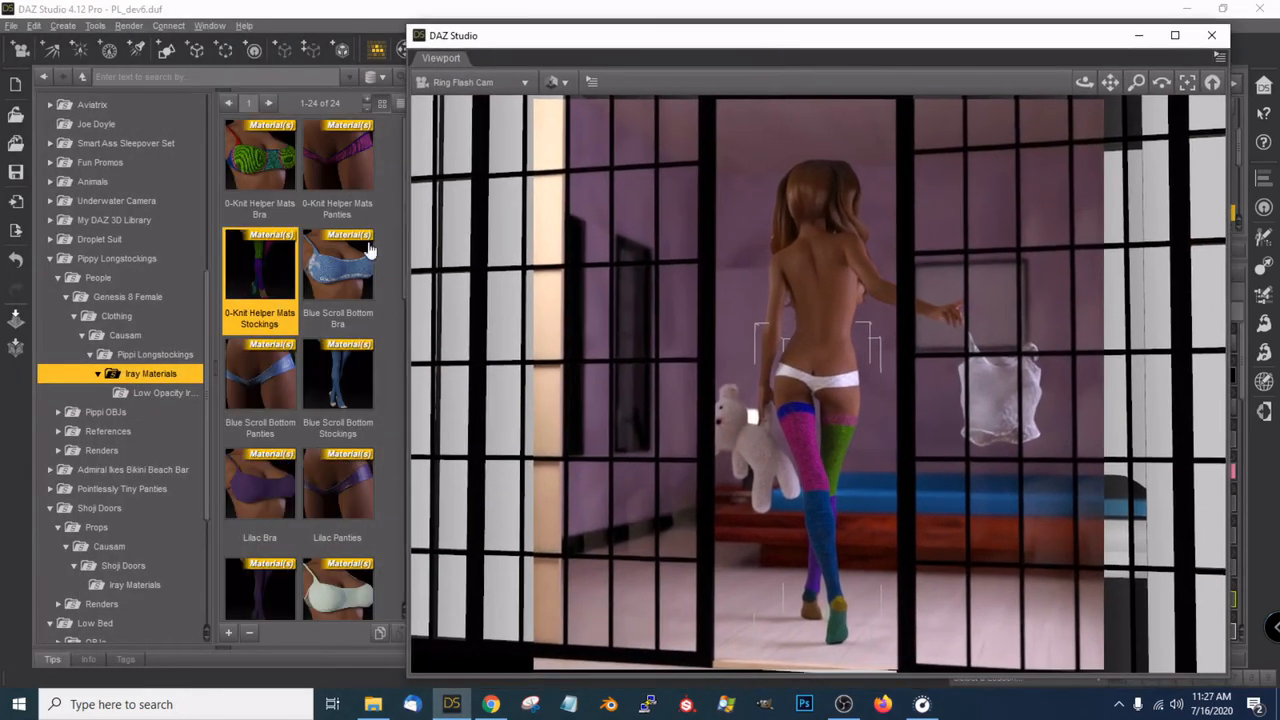
scroll(320, 450, down, 6)
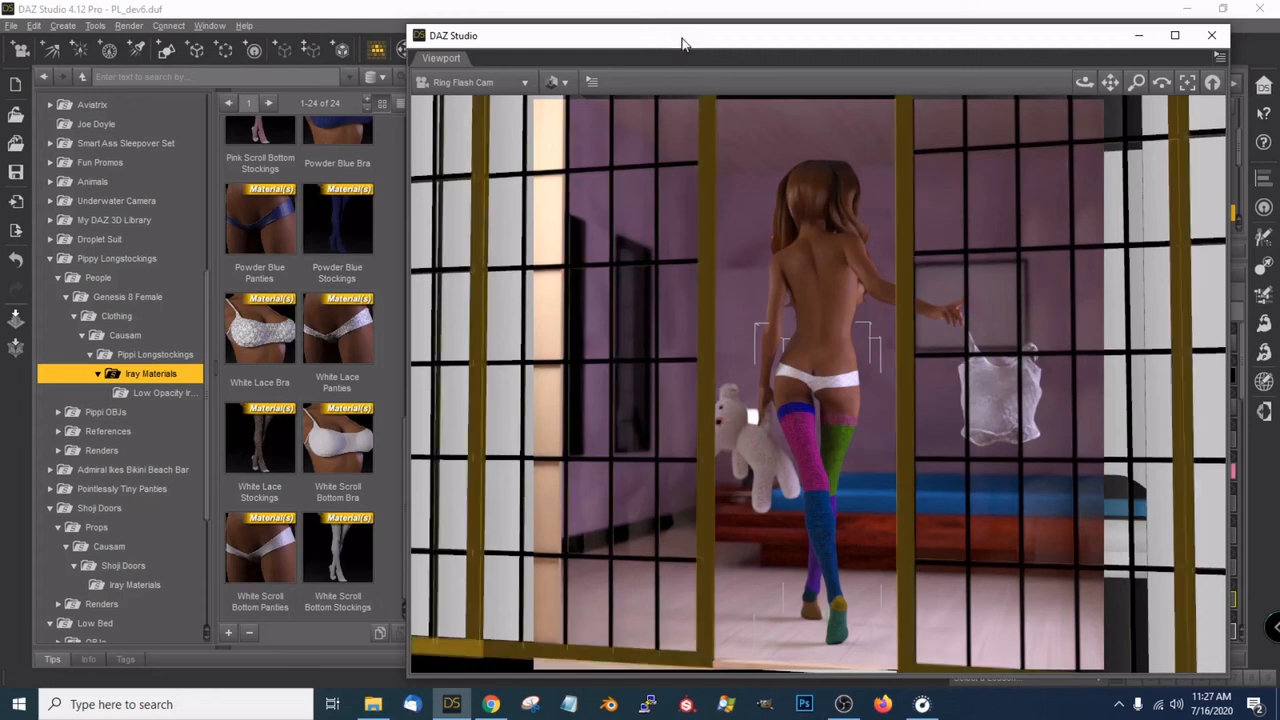
drag(557, 63, 157, 70)
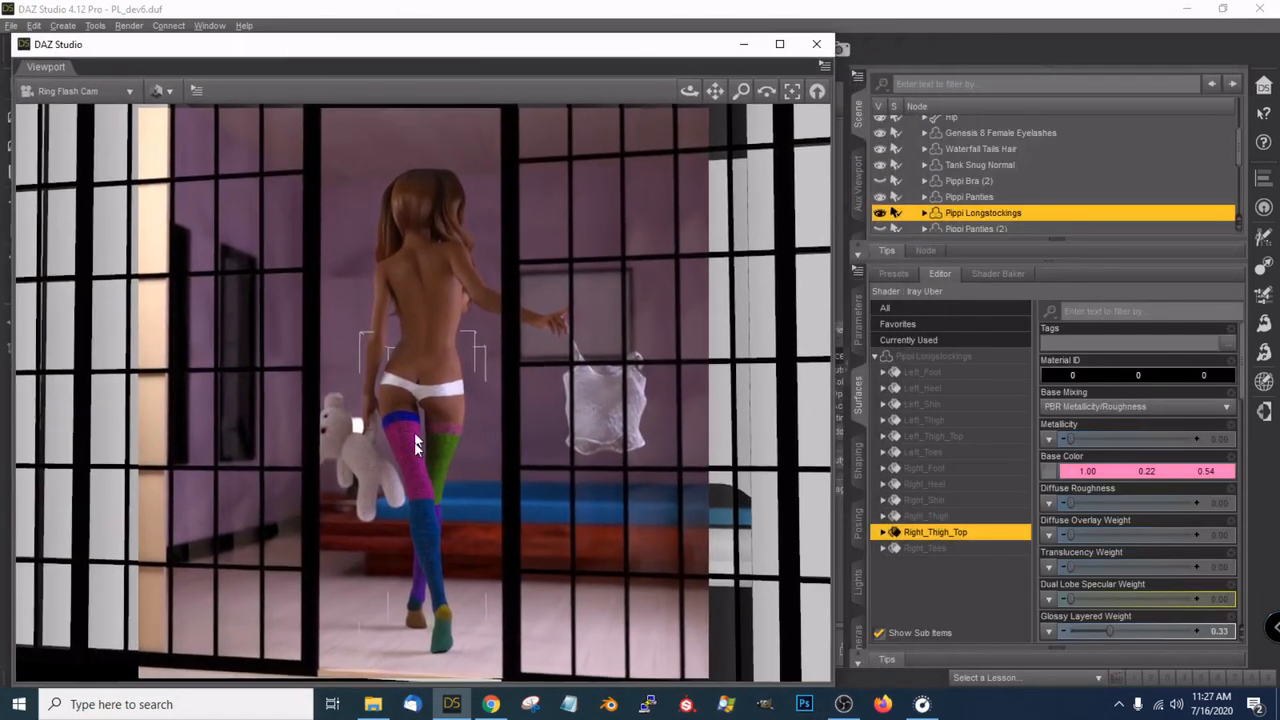
Filter the surface properties by "cutou" and set the Right_Thigh zone's Cutout Opacity to 0.41
click(1160, 309)
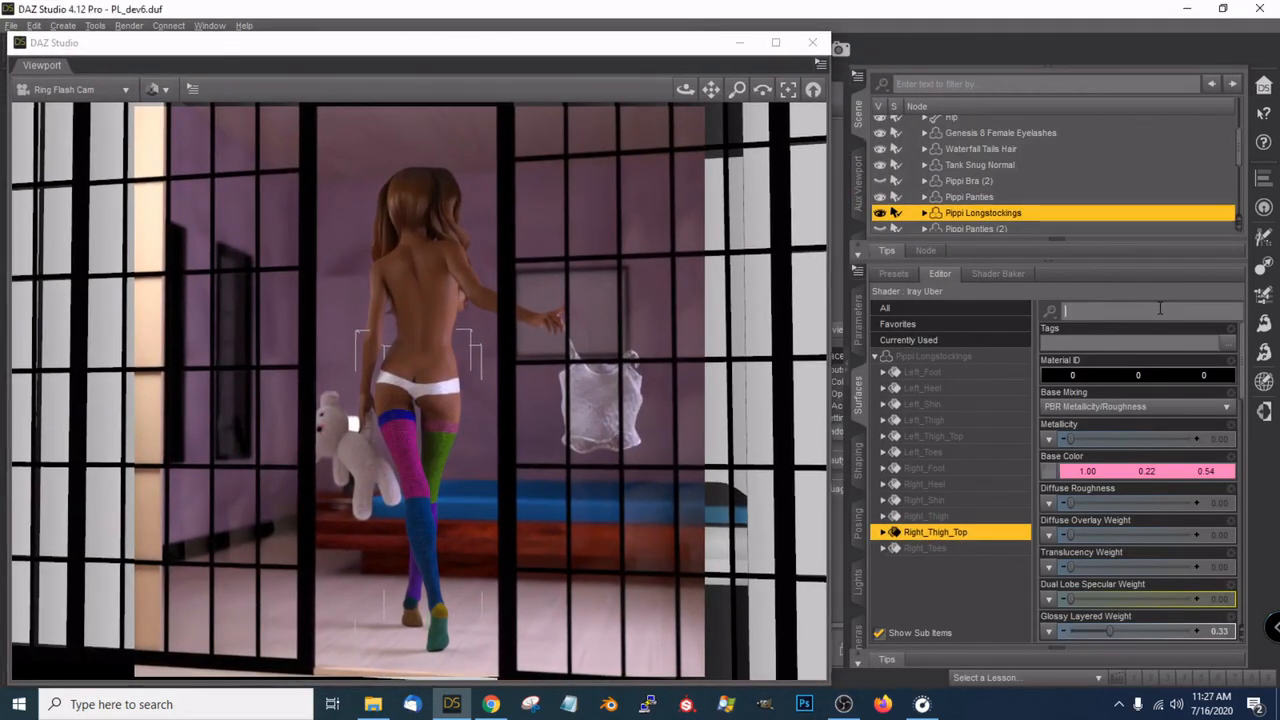
scroll(1150, 340, down, 5)
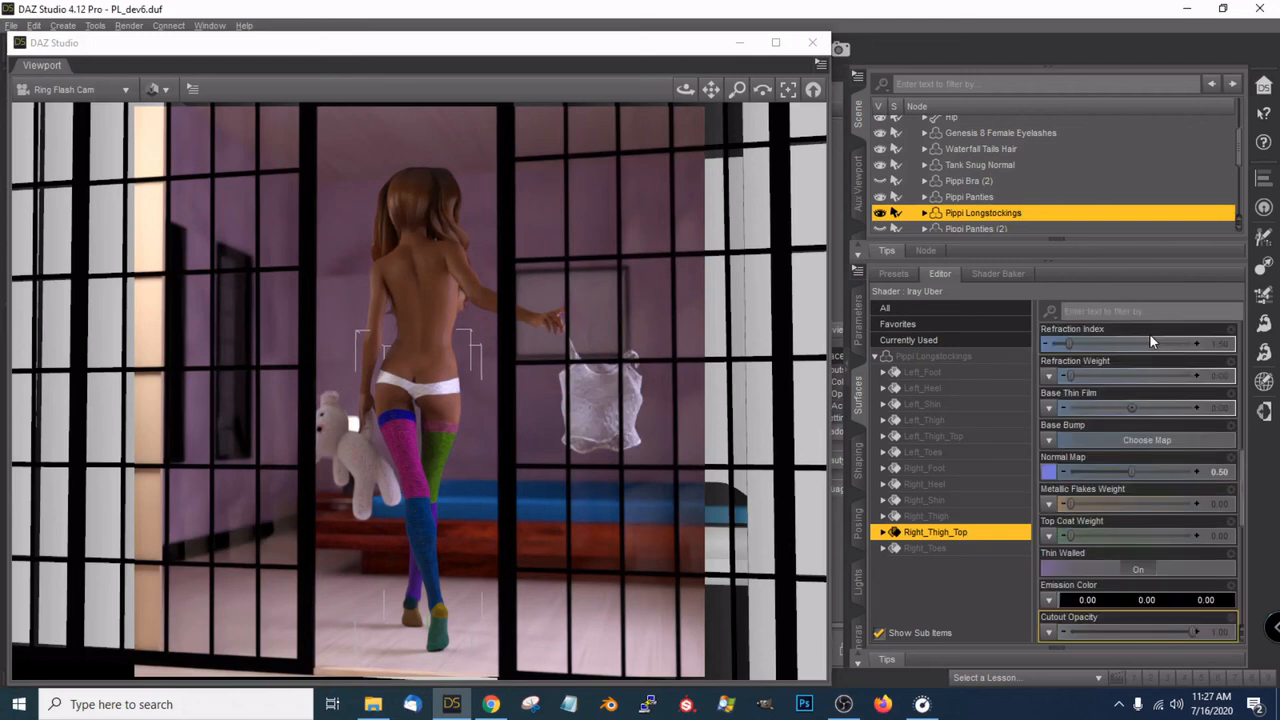
scroll(1149, 333, up, 5)
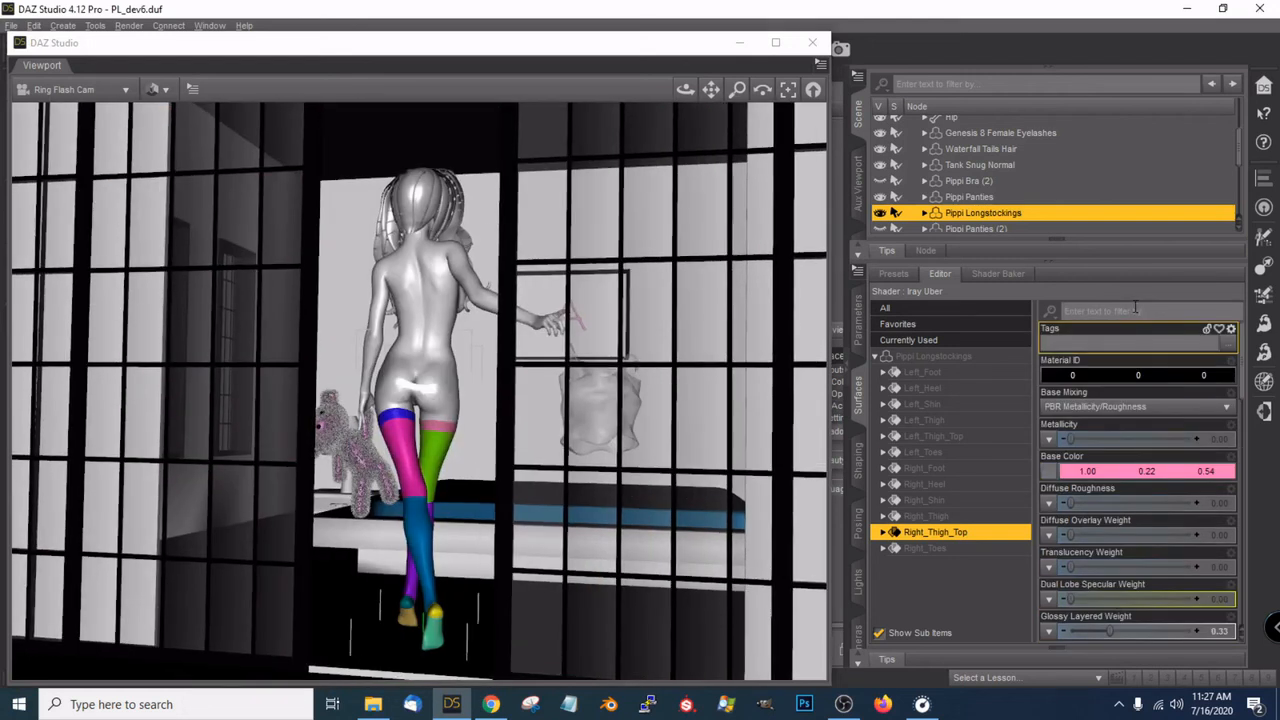
text(cutou)
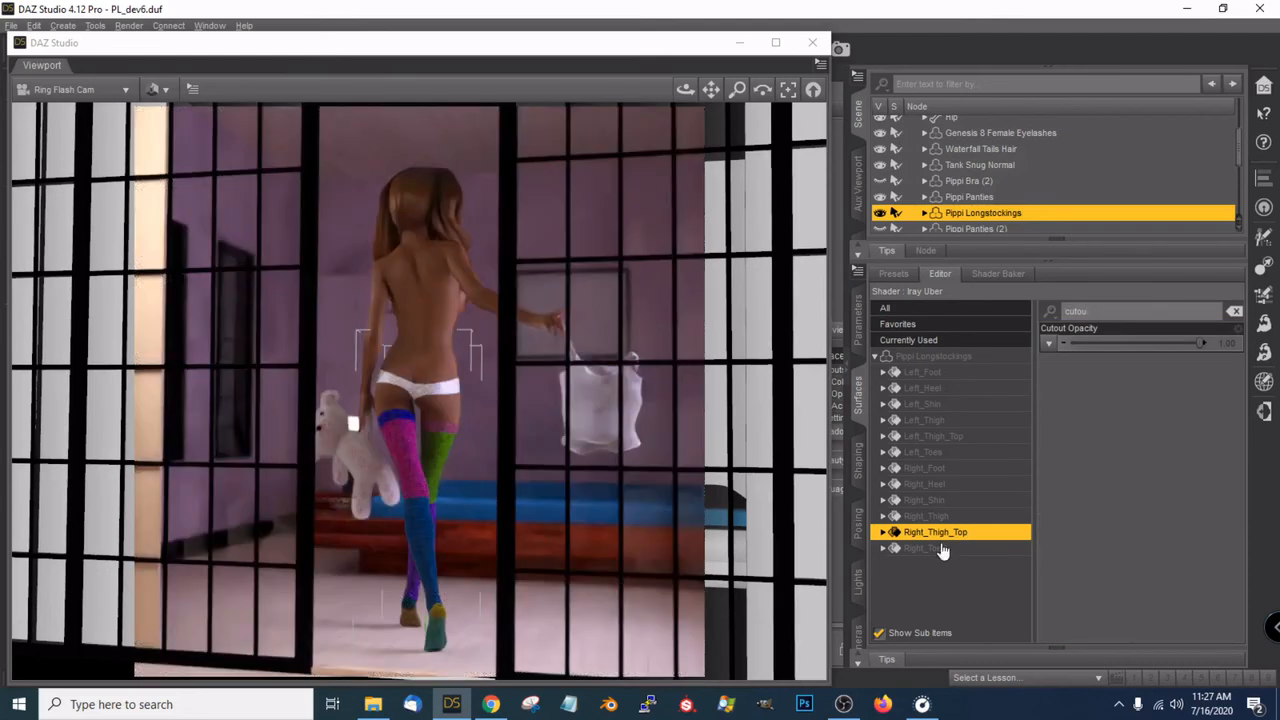
click(924, 517)
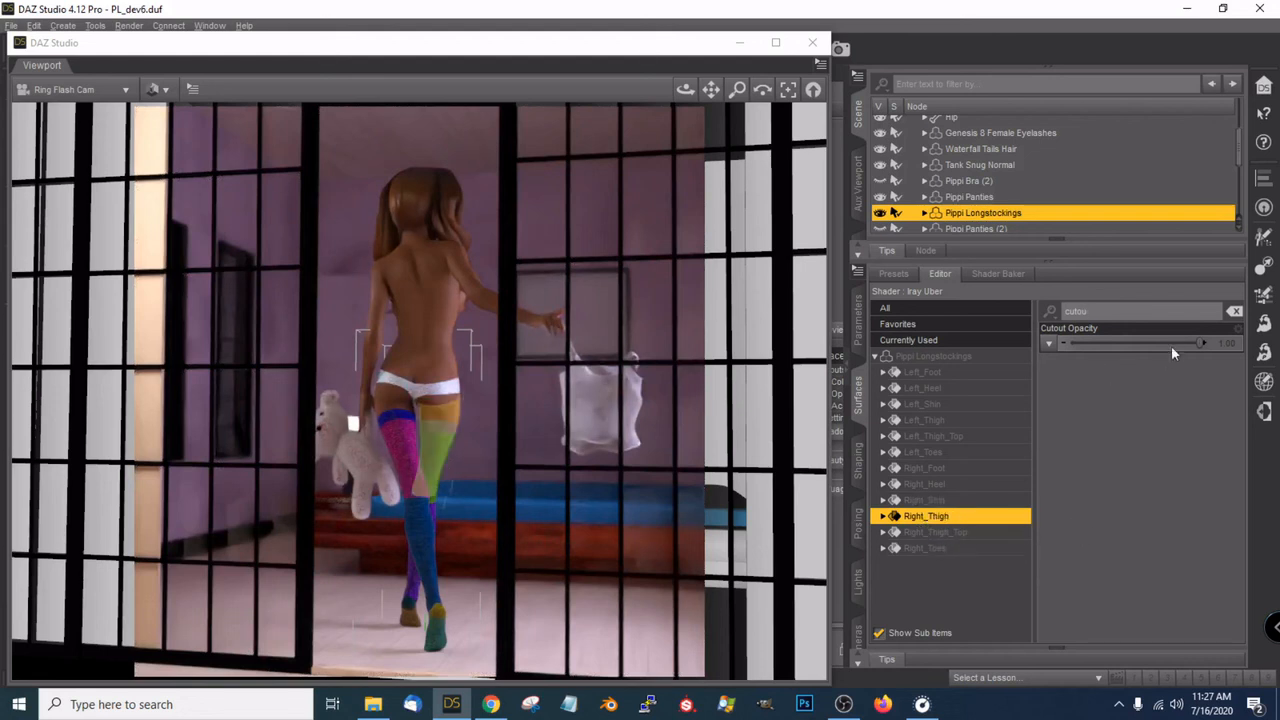
drag(1204, 344, 1125, 345)
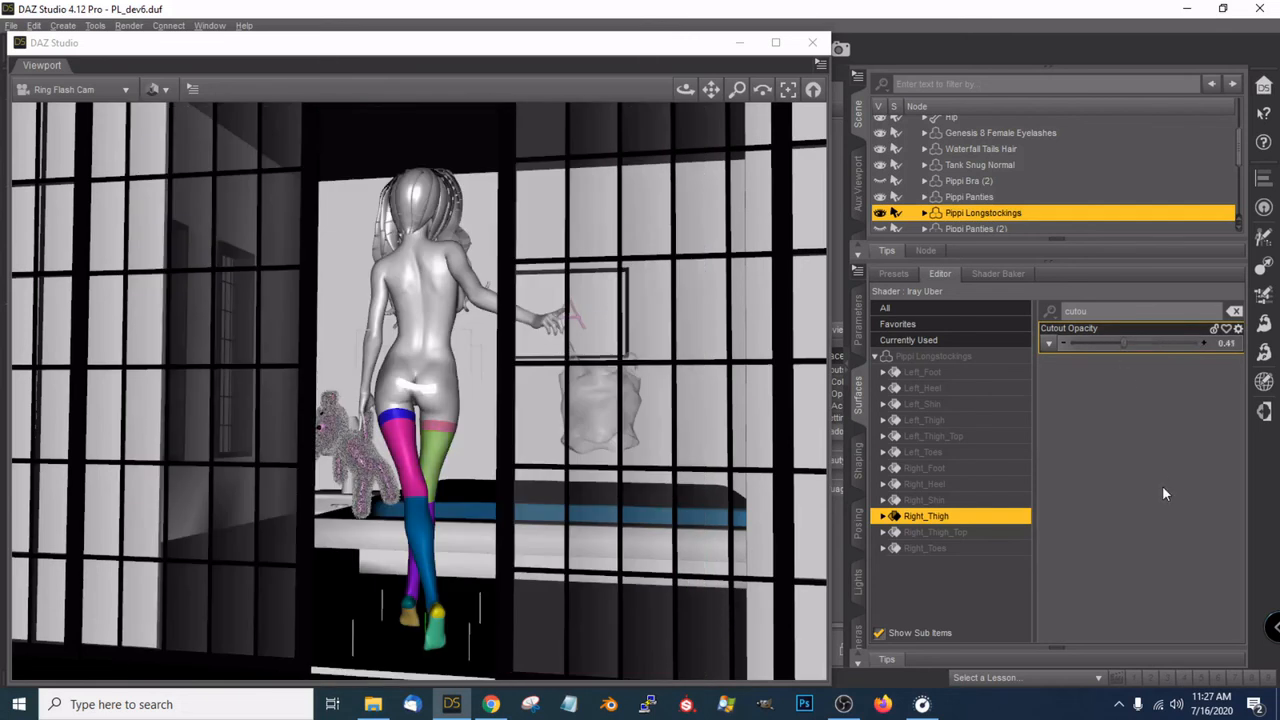
drag(685, 89, 630, 93)
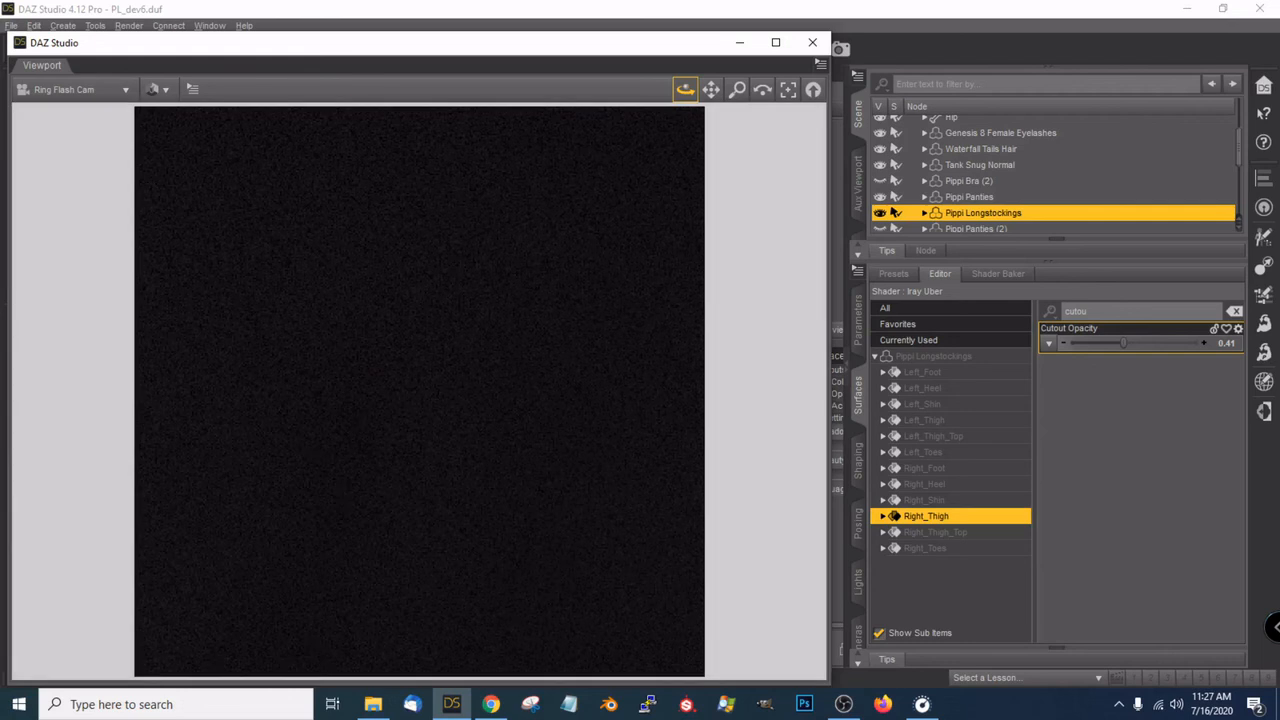
click(34, 25)
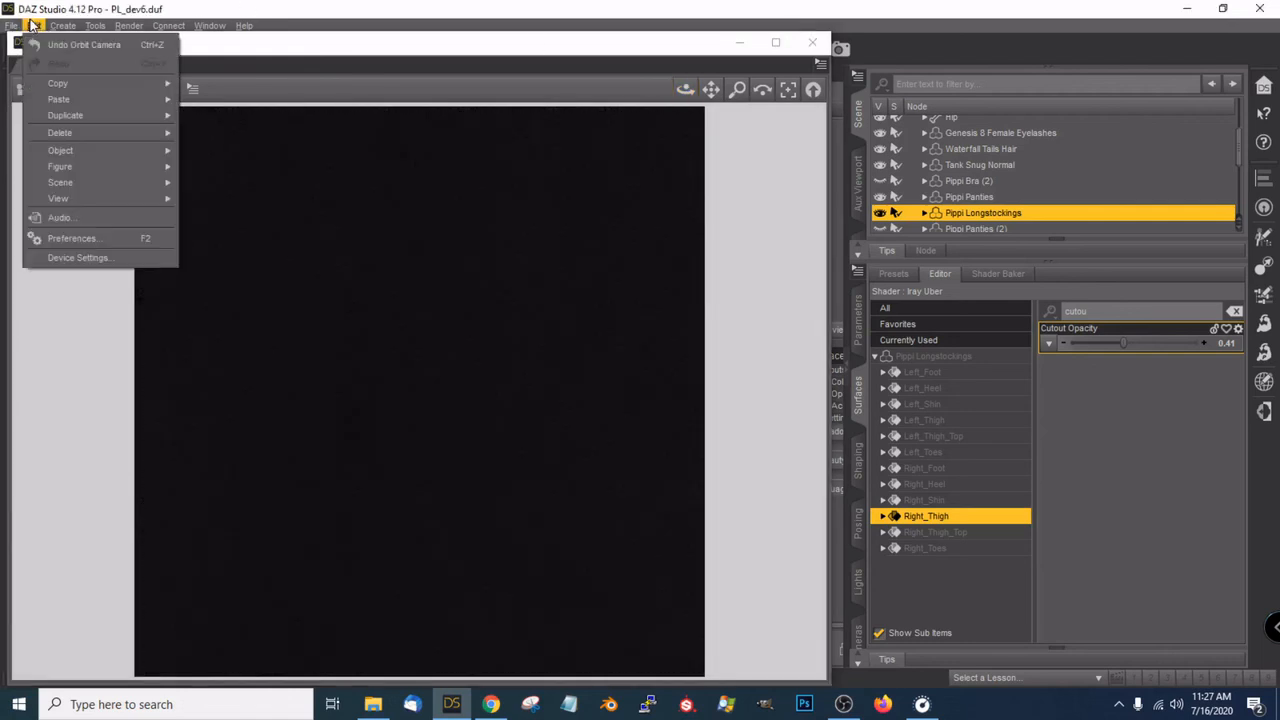
click(70, 45)
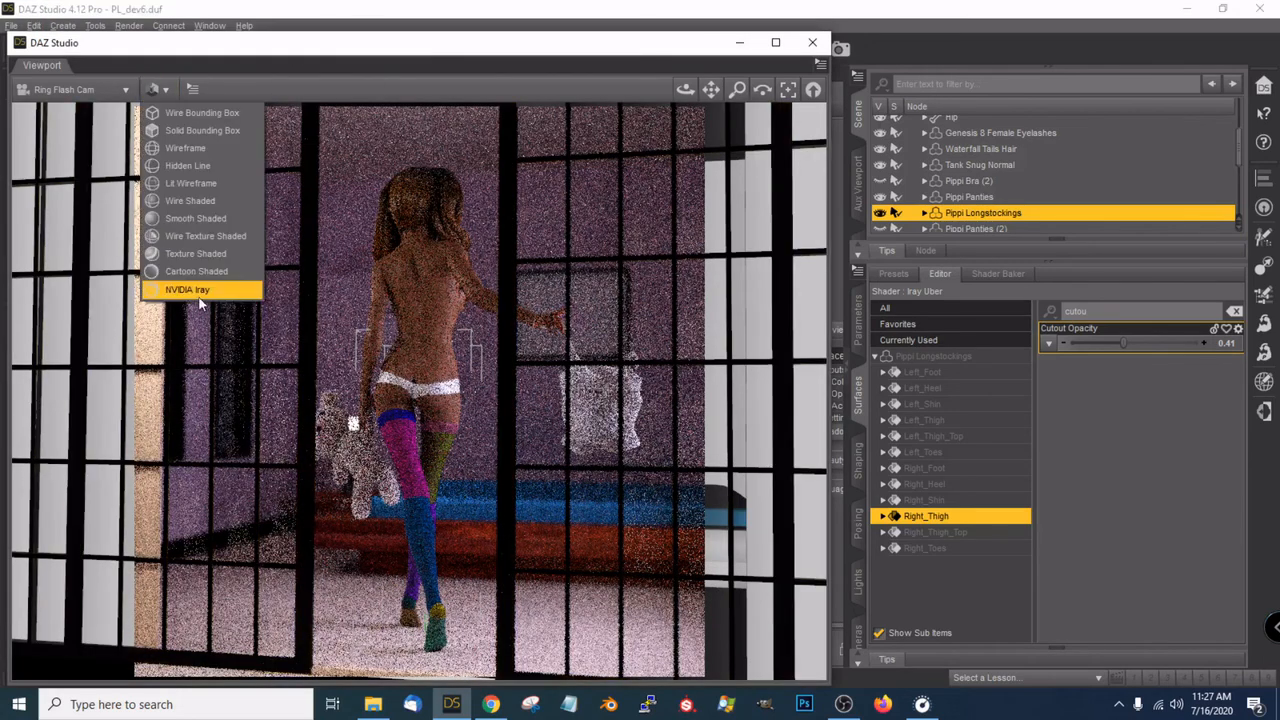
Display the viewport as Texture Shaded and hide the Tea House Group and the Pippi Bear Fur
click(200, 254)
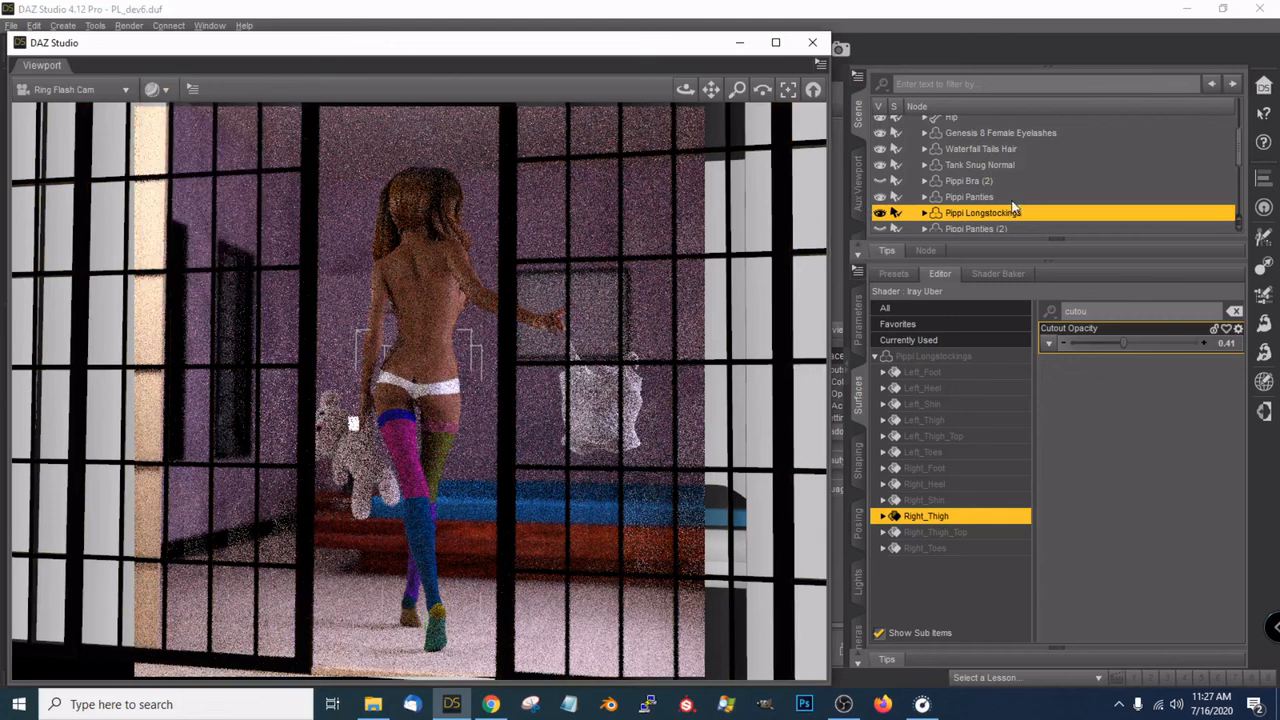
scroll(1009, 198, up, 2)
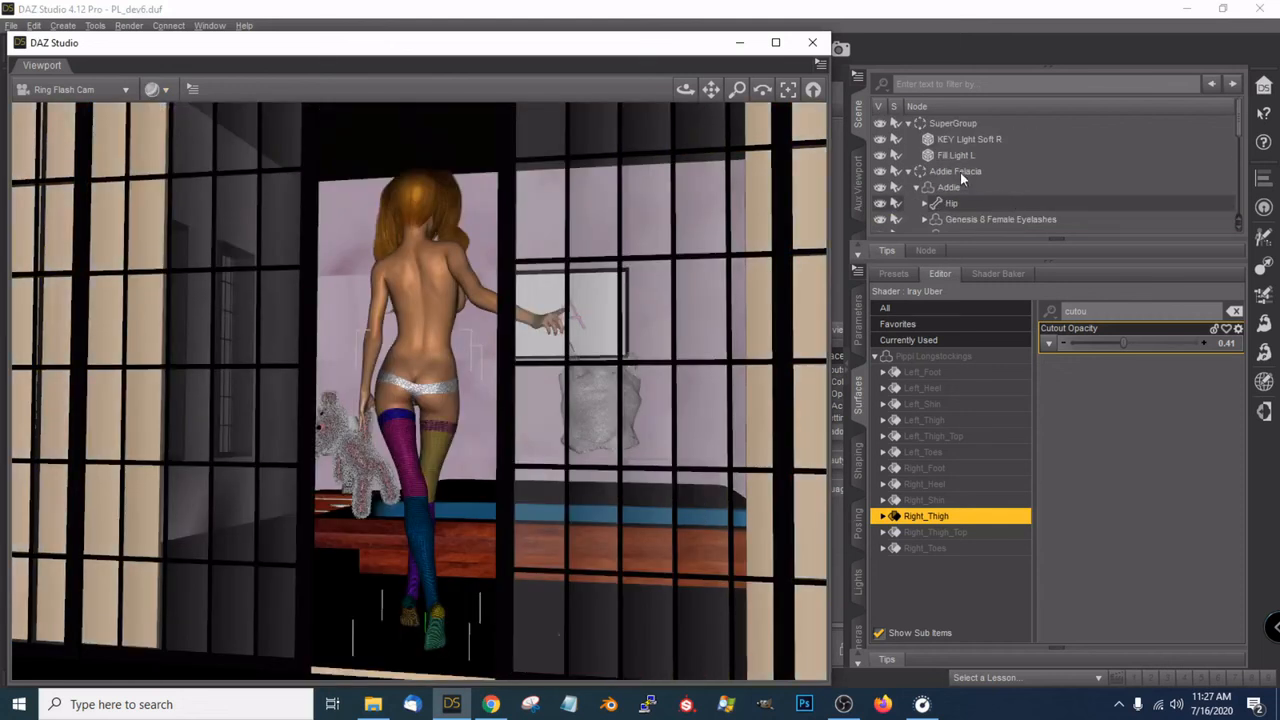
scroll(962, 170, down, 5)
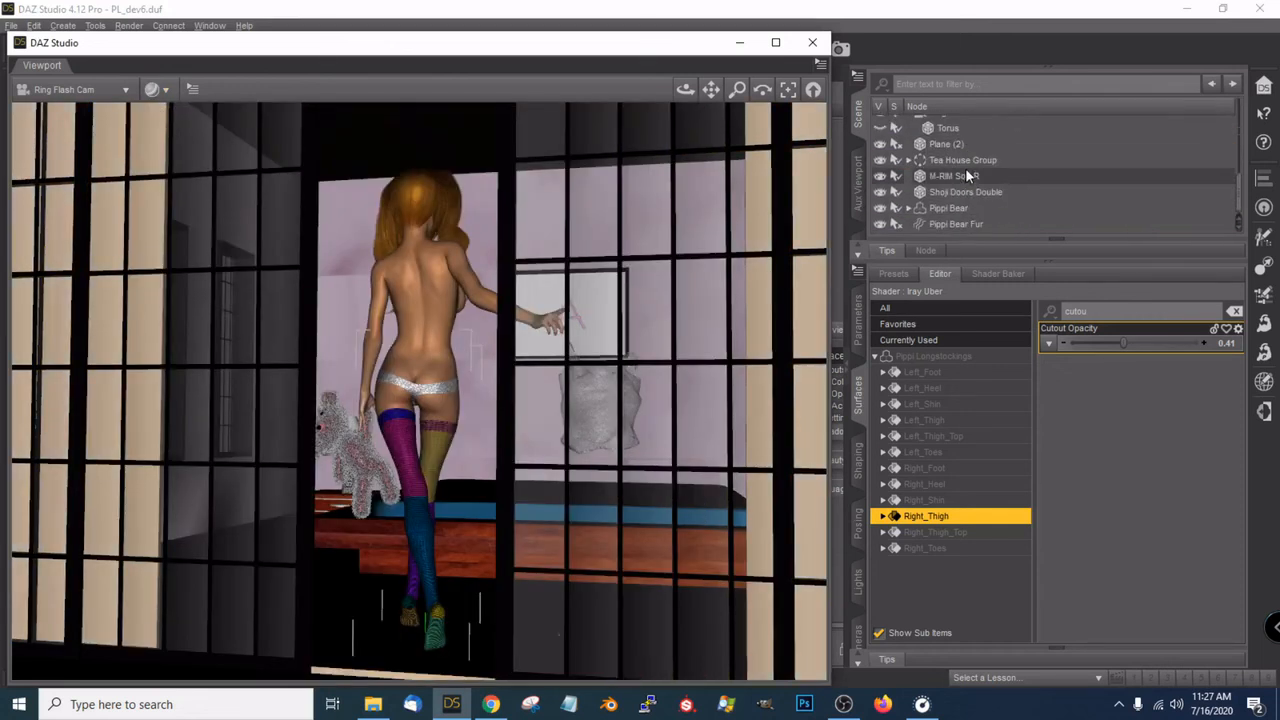
click(880, 160)
click(880, 225)
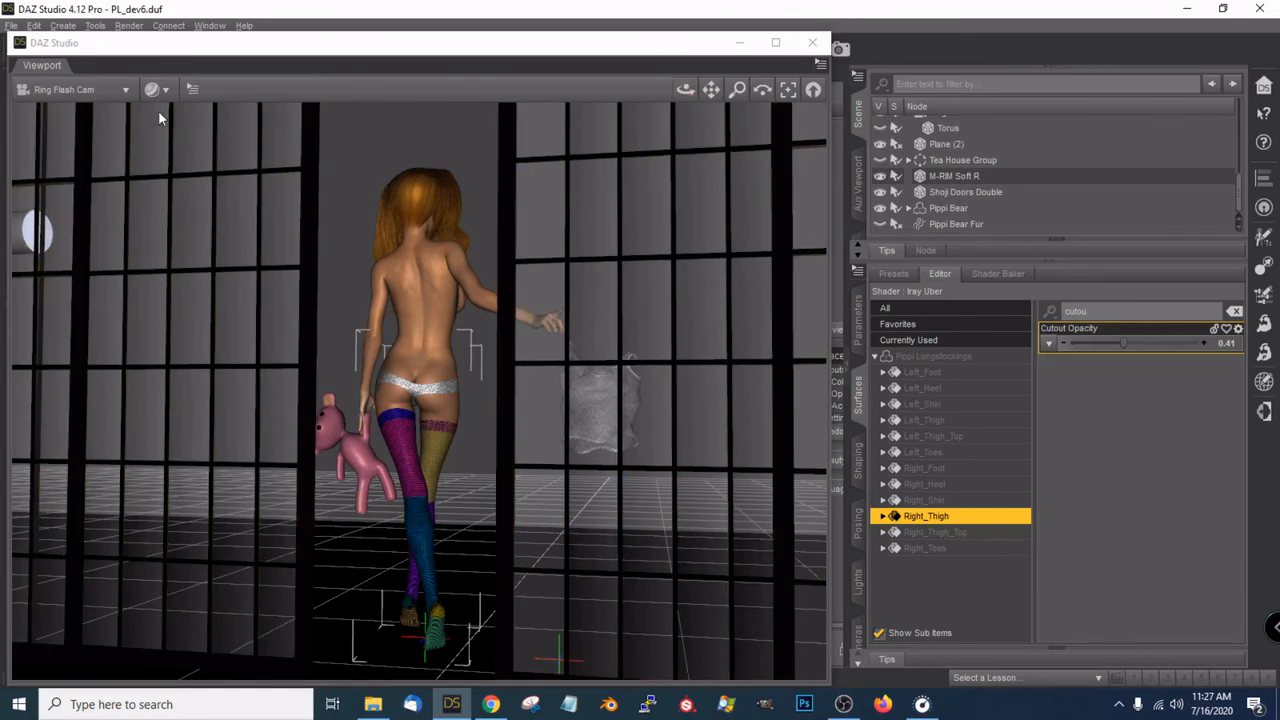
Switch the viewport to Perspective View, frame the Pippi Longstockings and orbit around to see their front
click(107, 90)
click(63, 106)
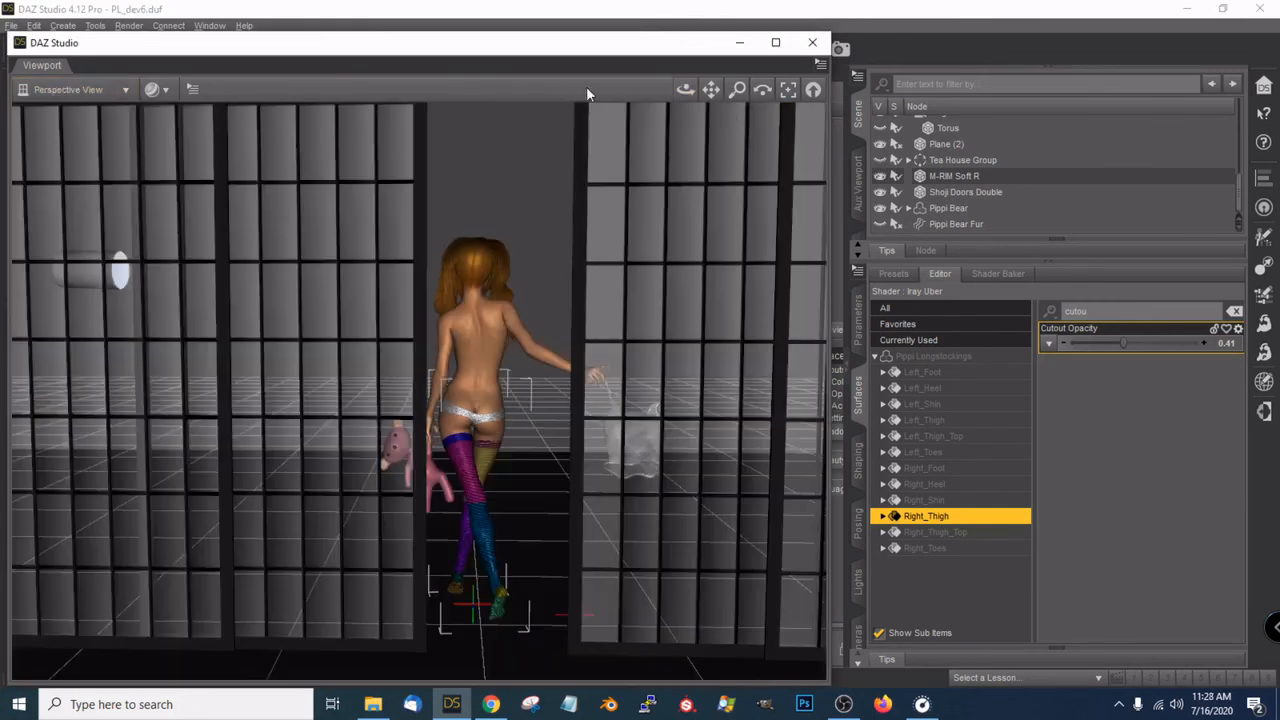
click(789, 91)
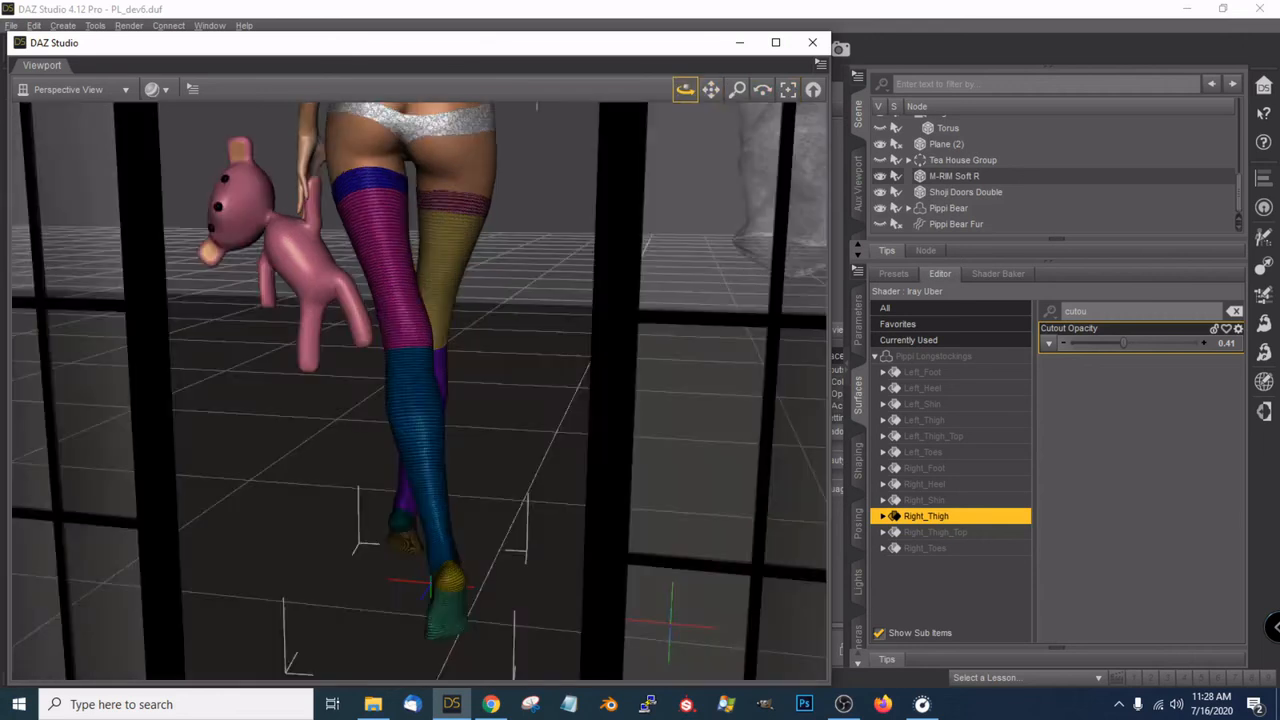
drag(685, 89, 470, 92)
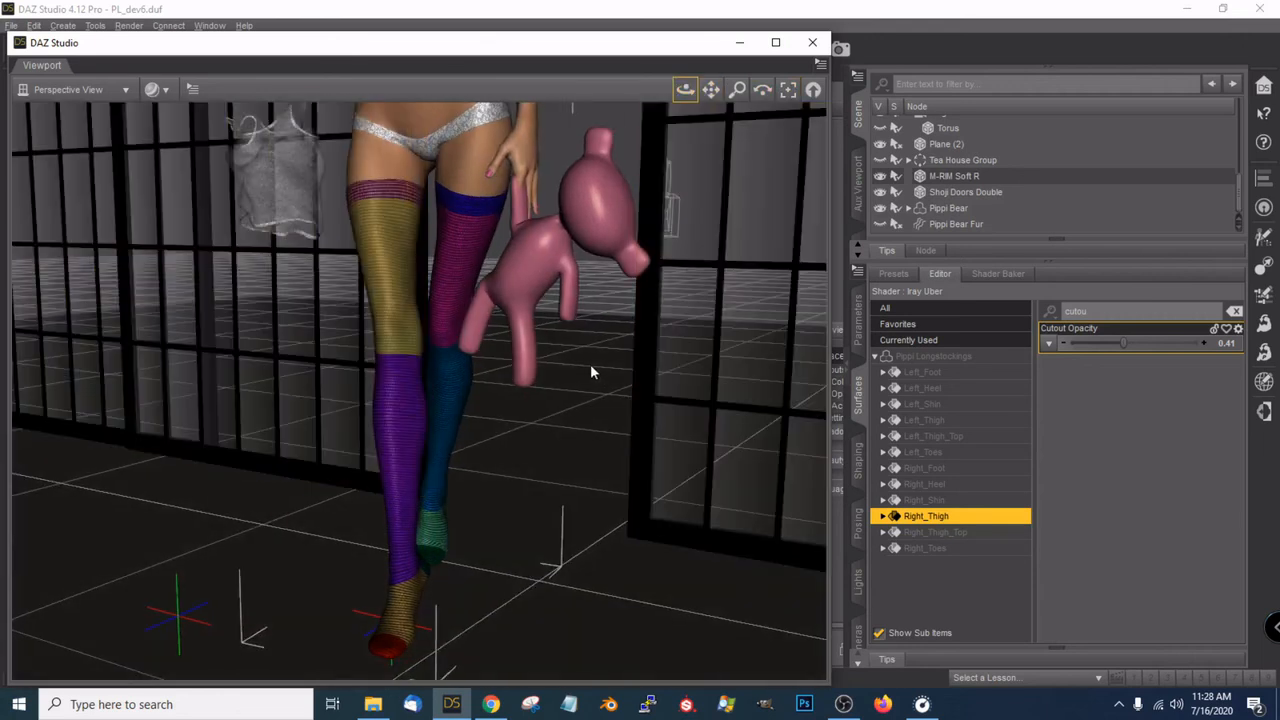
scroll(597, 374, up, 3)
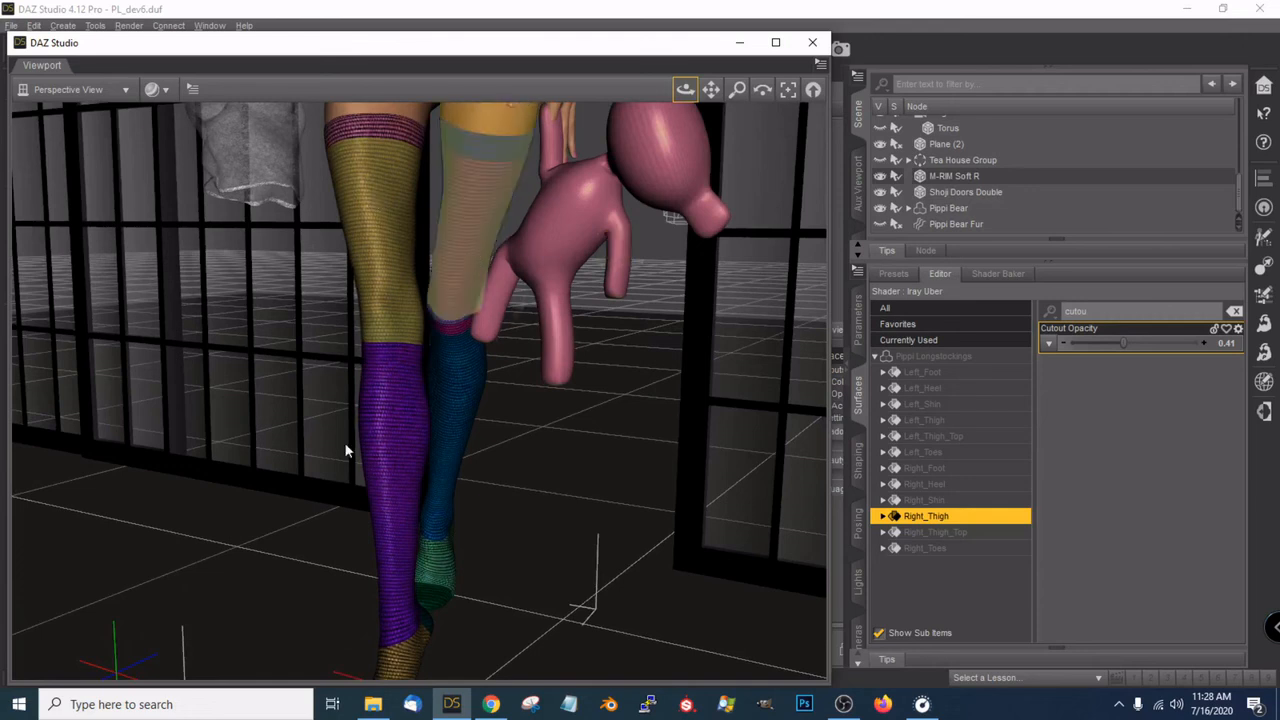
scroll(571, 392, down, 3)
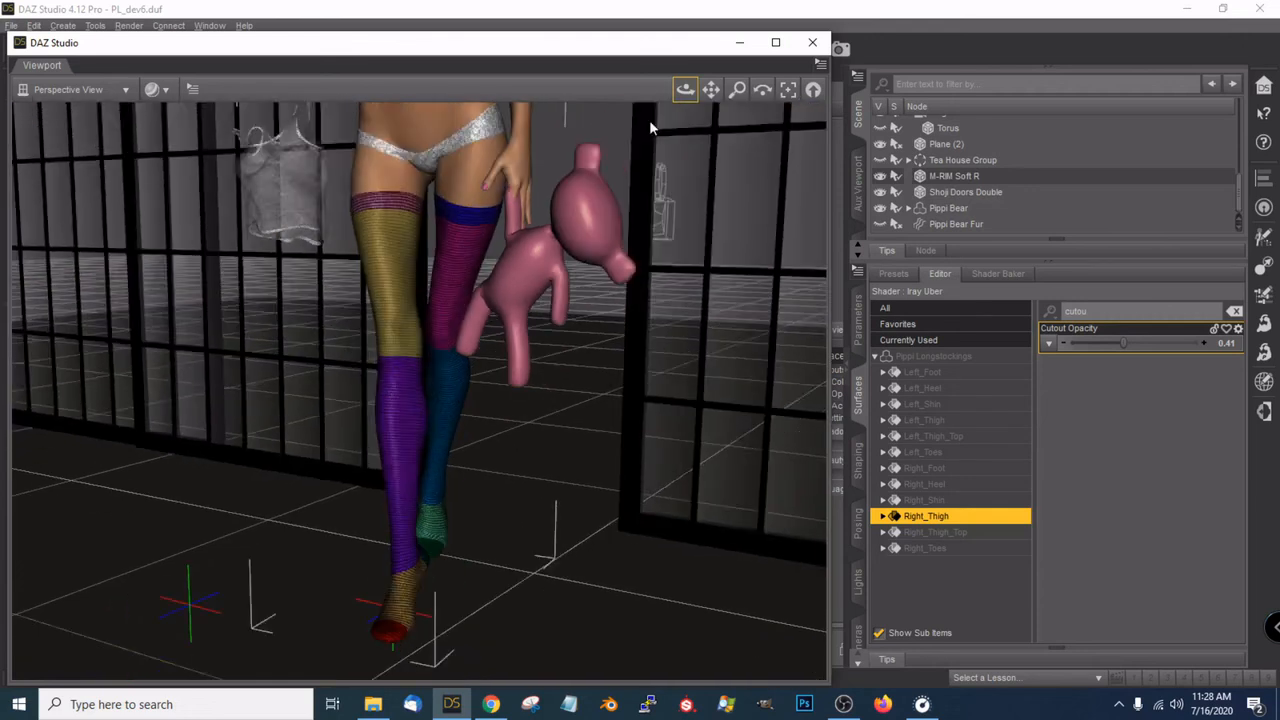
Apply the Powder Blue Stockings material preset from the content library and uncover the surface settings
drag(580, 50, 1024, 60)
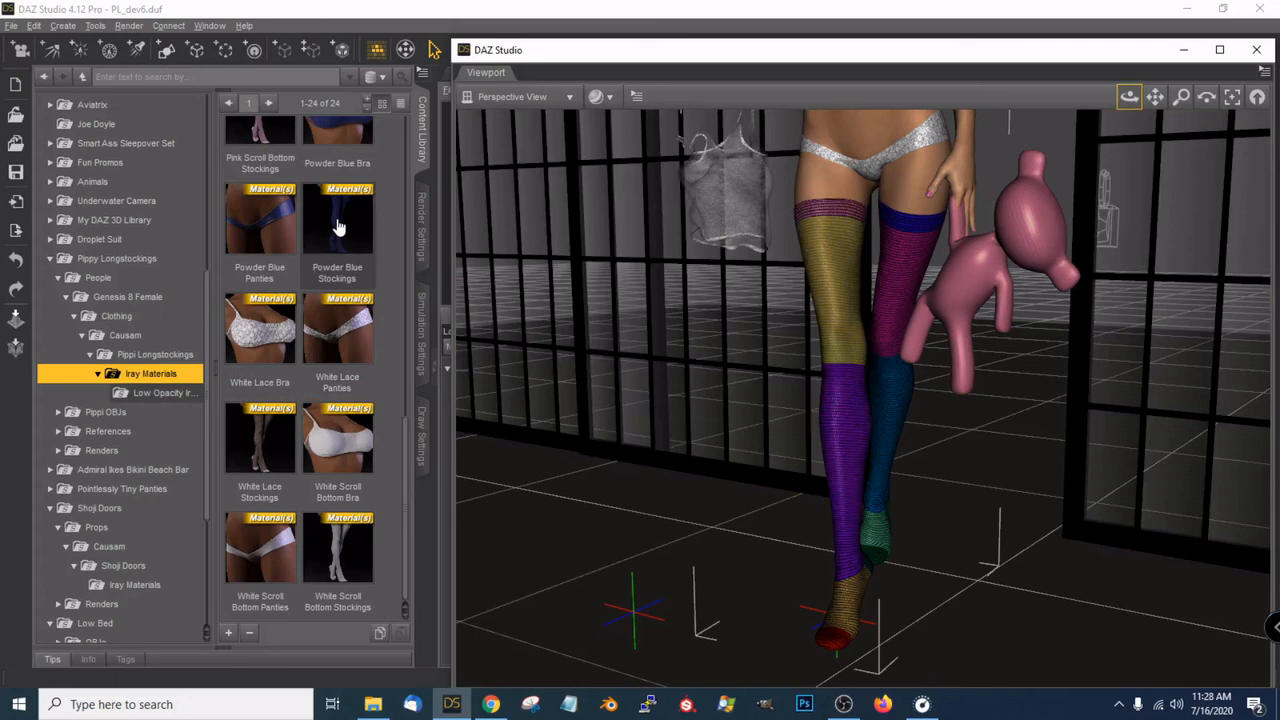
double_click(338, 228)
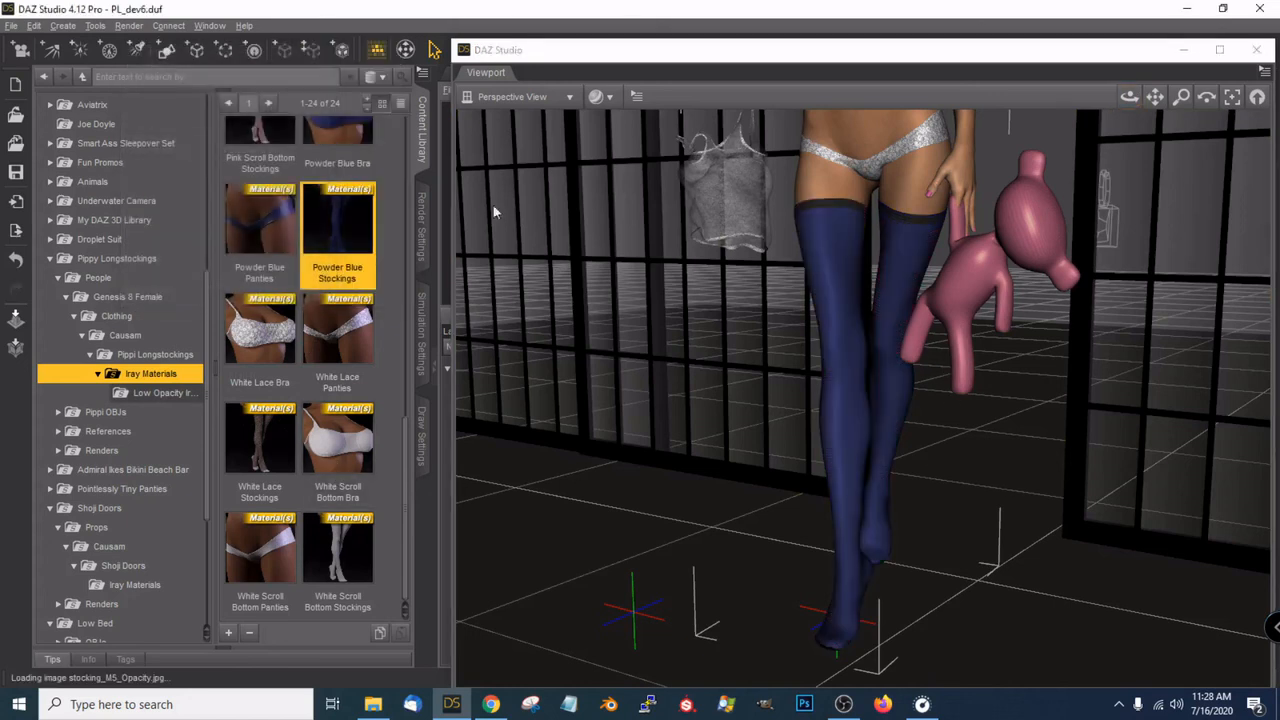
drag(725, 57, 272, 62)
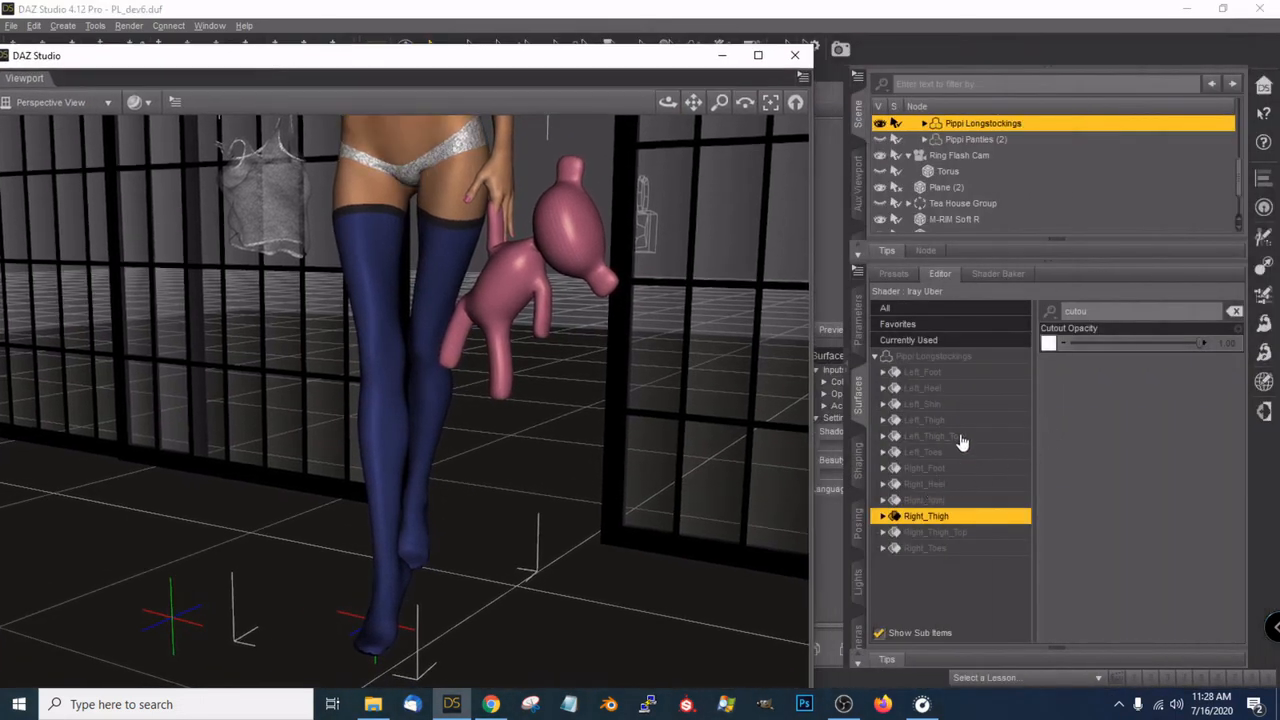
Set the Cutout Opacity of the stockings' left and right Foot, Shin and Thigh zones to 0.25
click(949, 406)
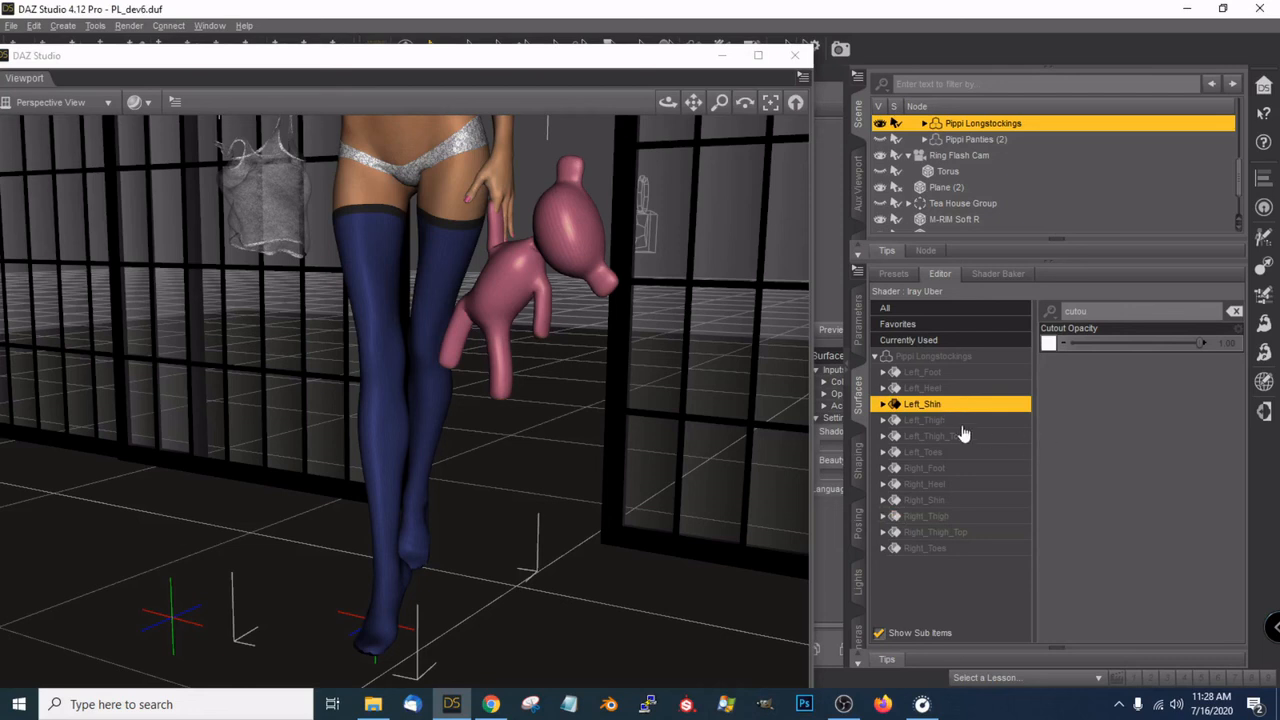
ctrl+click(962, 422)
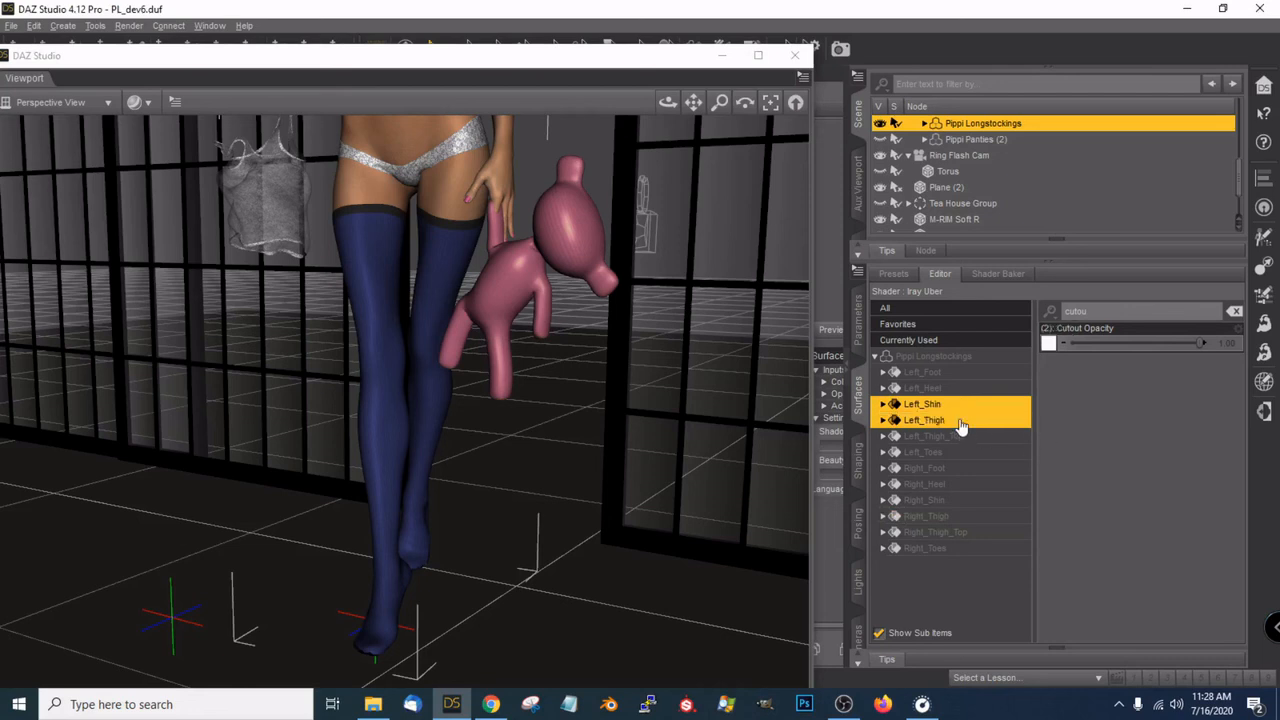
ctrl+click(953, 502)
ctrl+click(968, 517)
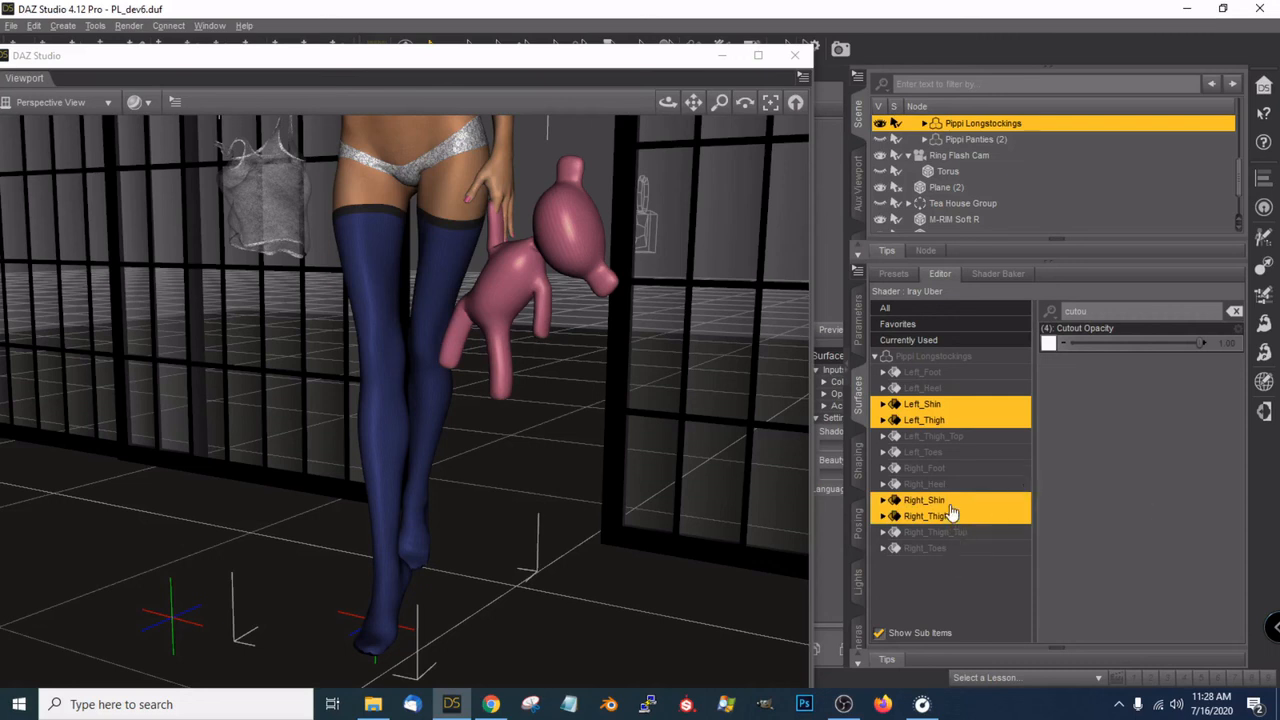
ctrl+click(941, 469)
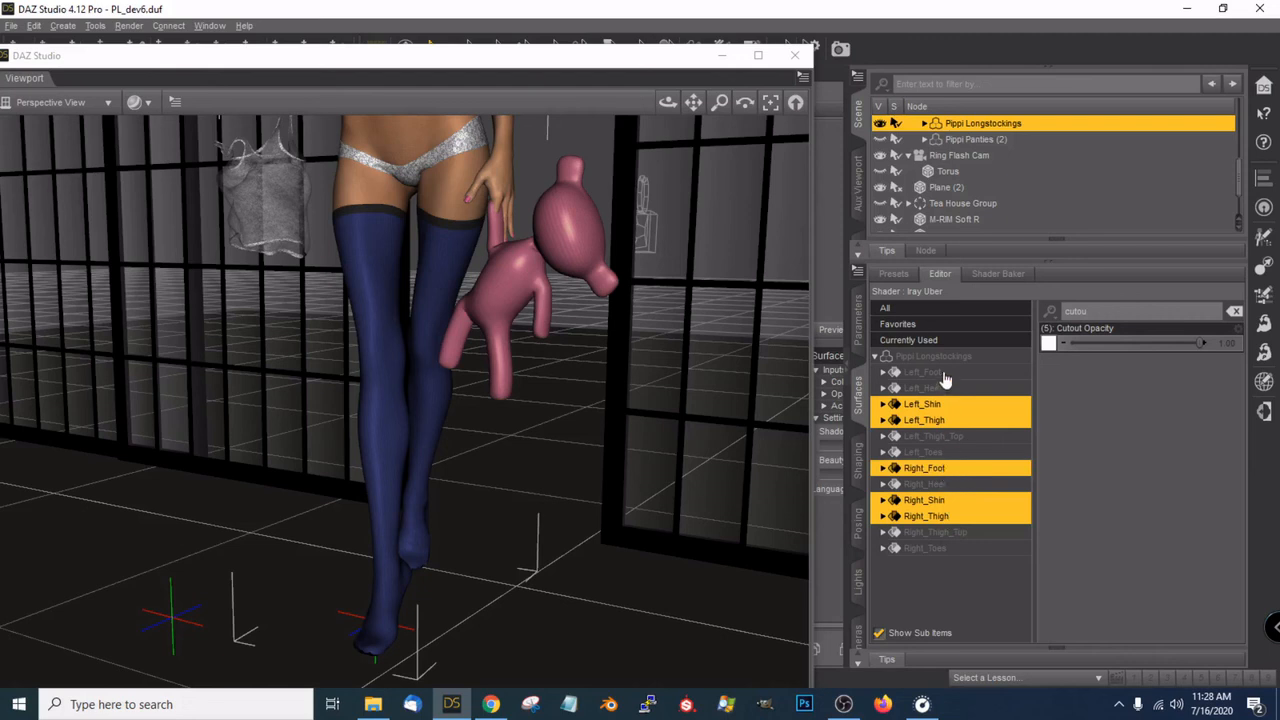
ctrl+click(945, 372)
click(1232, 343)
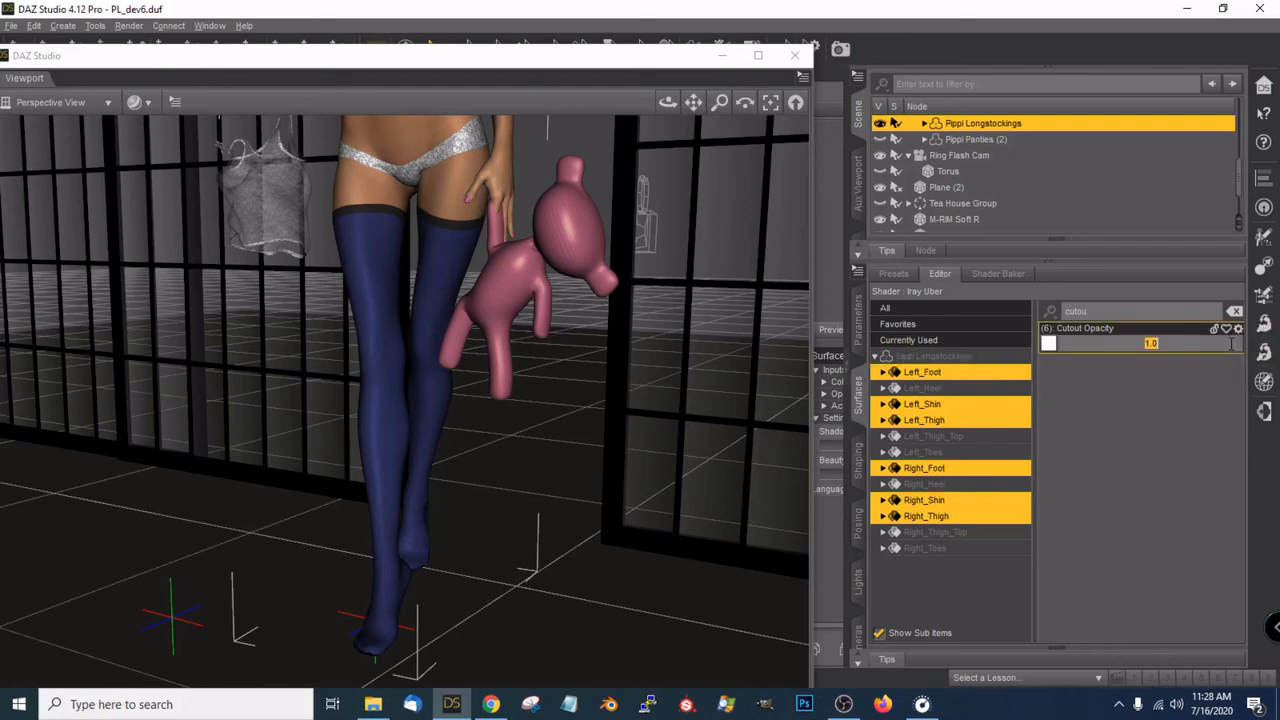
text(.25)
key(Return)
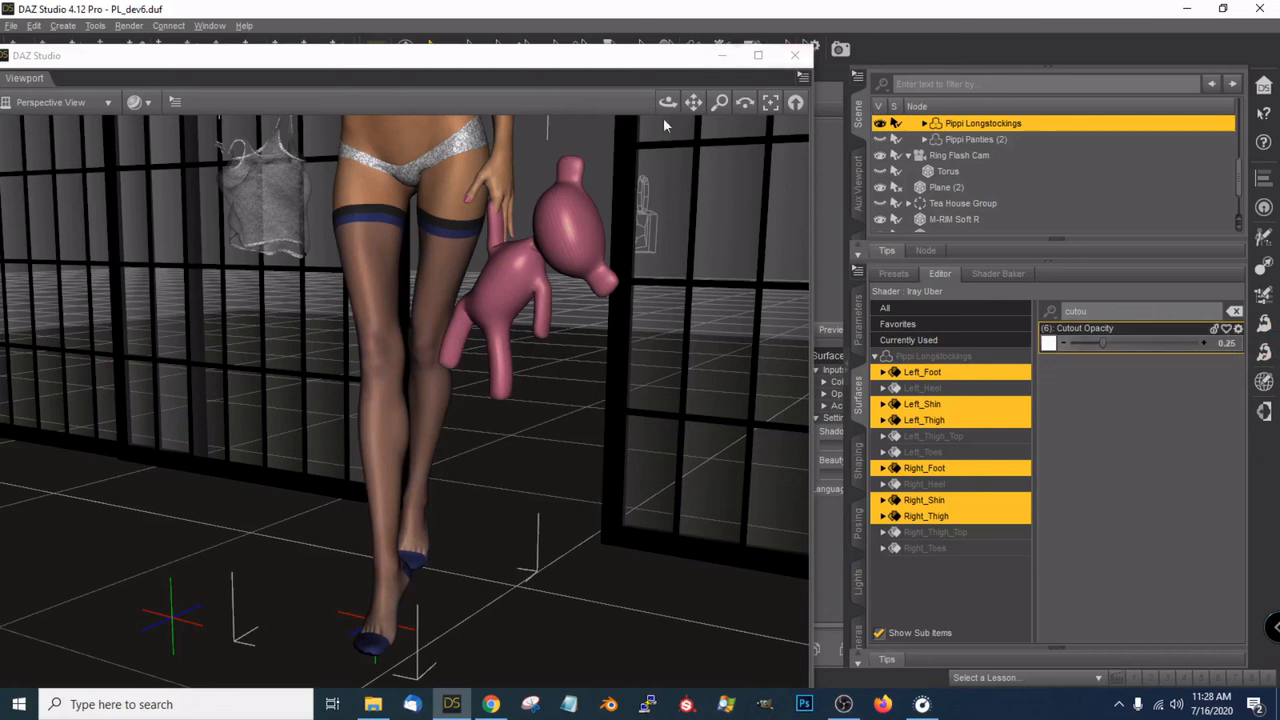
Examine the sheer stocking material from other angles in the viewport
mouse_move(664, 103)
mouse_down()
mouse_move(750, 104)
mouse_move(648, 104)
mouse_up()
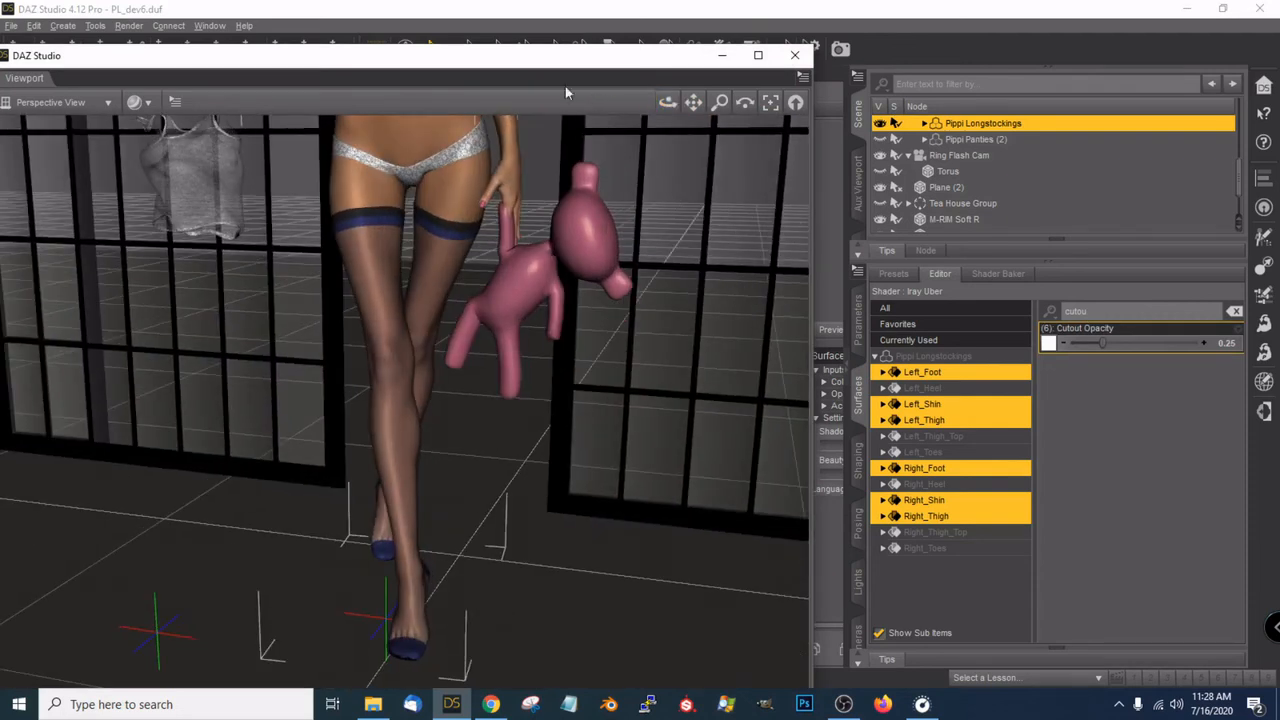
drag(520, 66, 723, 75)
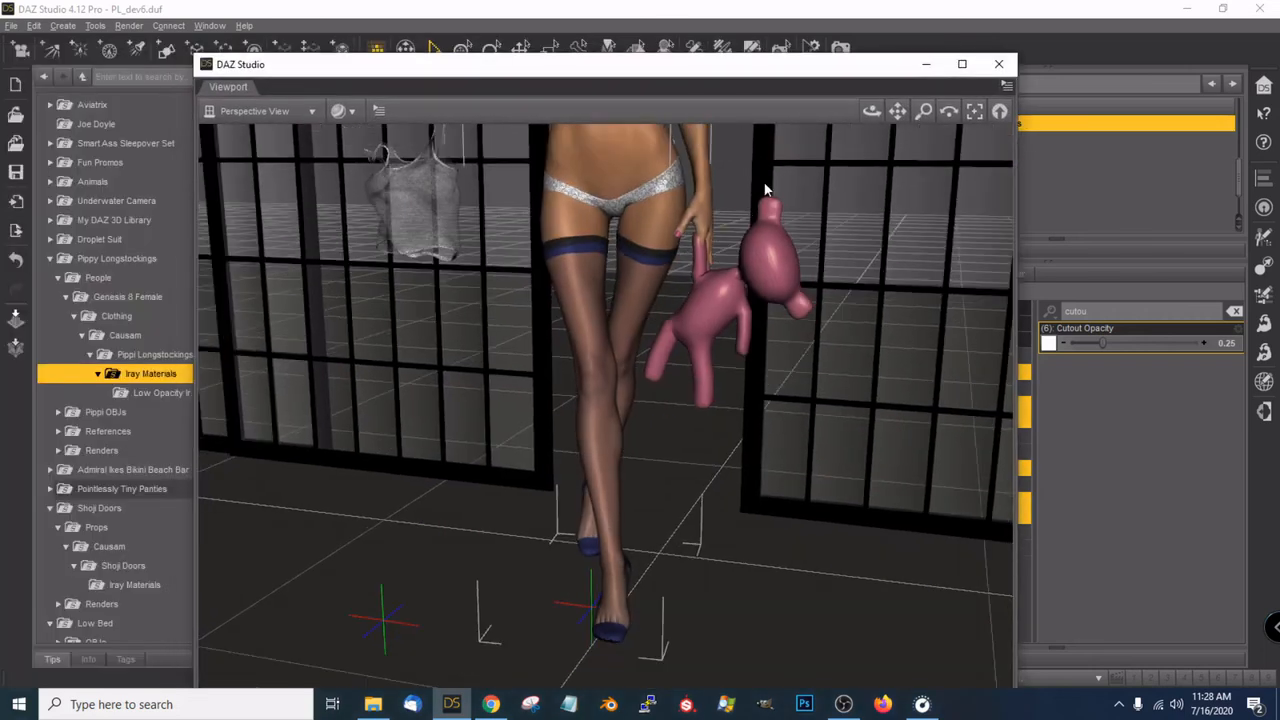
drag(871, 111, 897, 107)
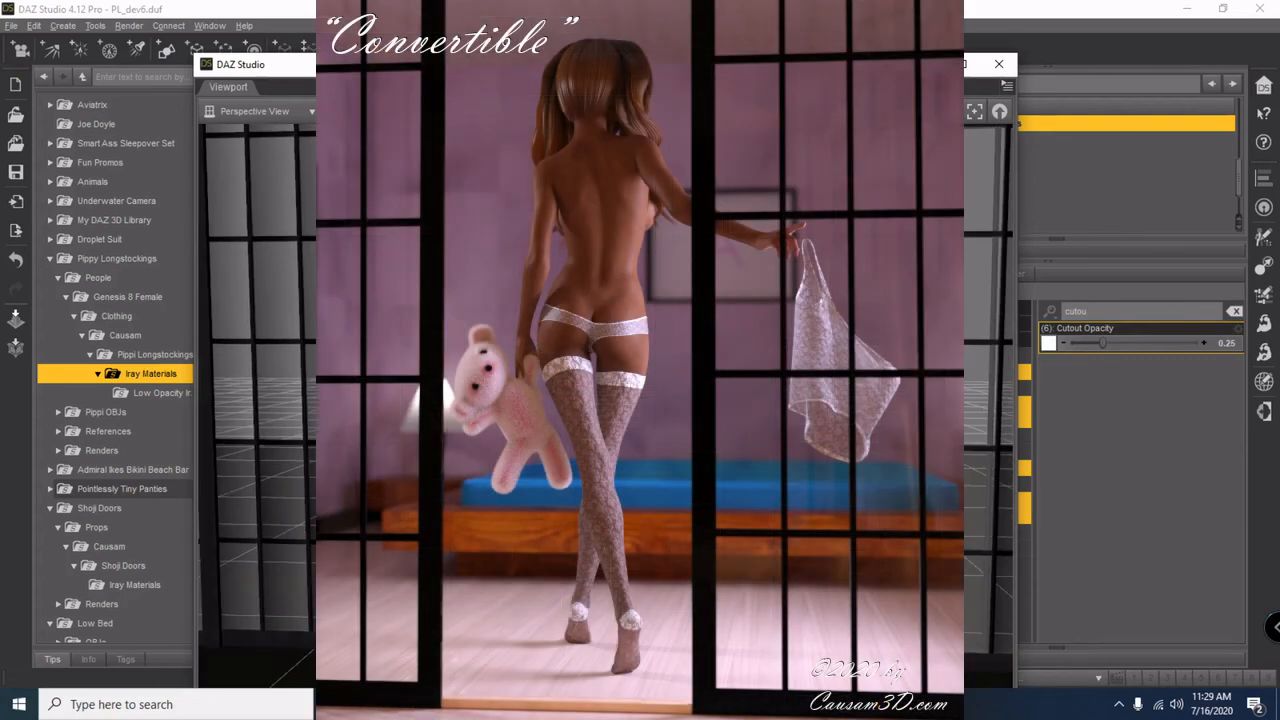
drag(600, 64, 857, 31)
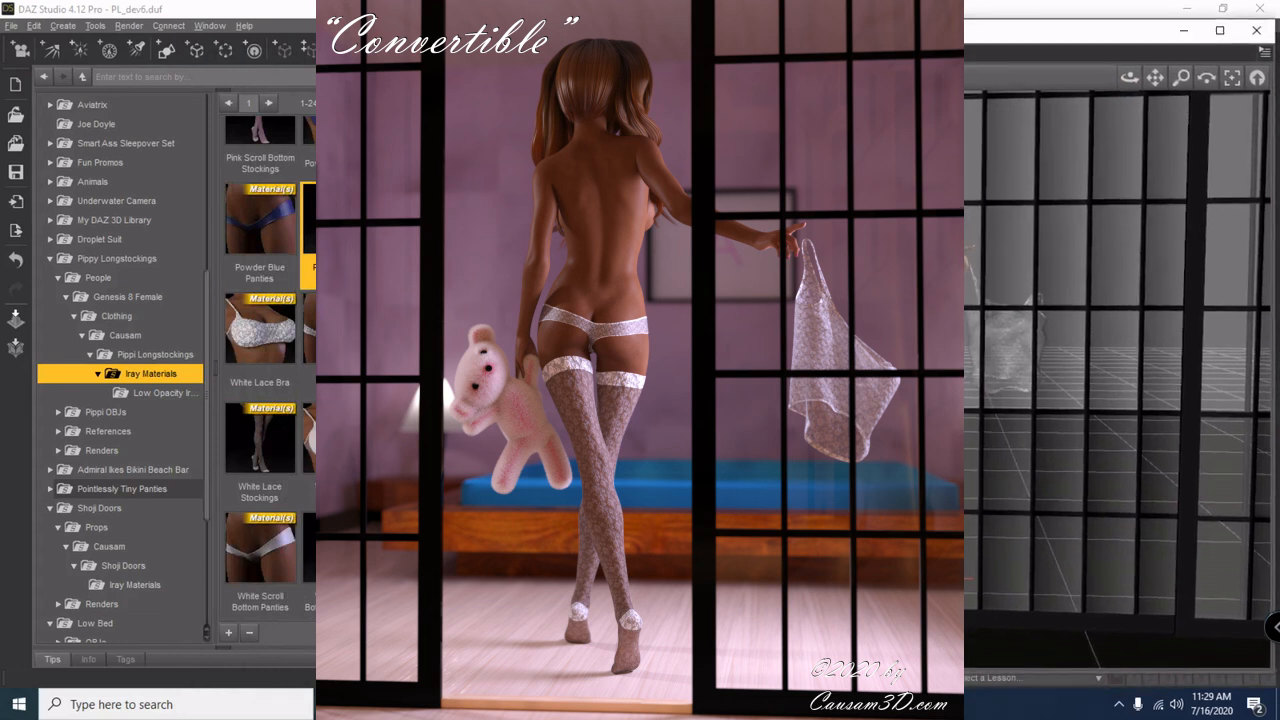
drag(857, 30, 608, 83)
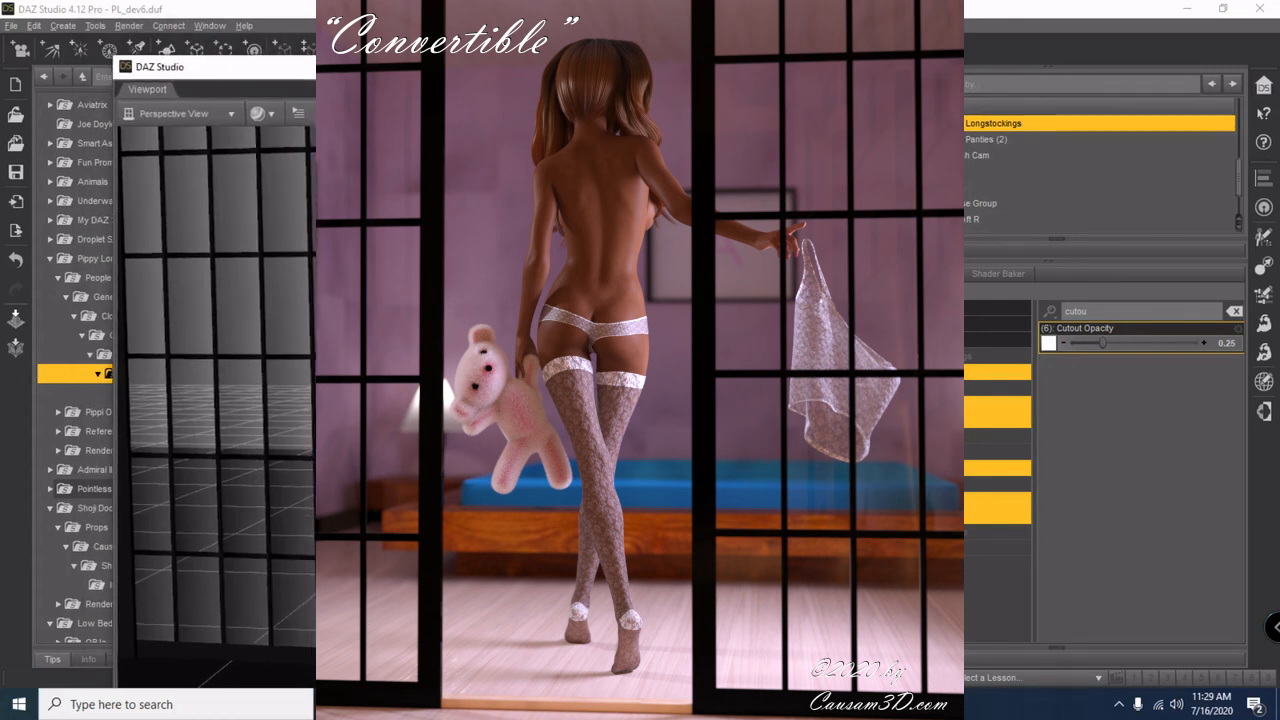
key(alt+Tab)
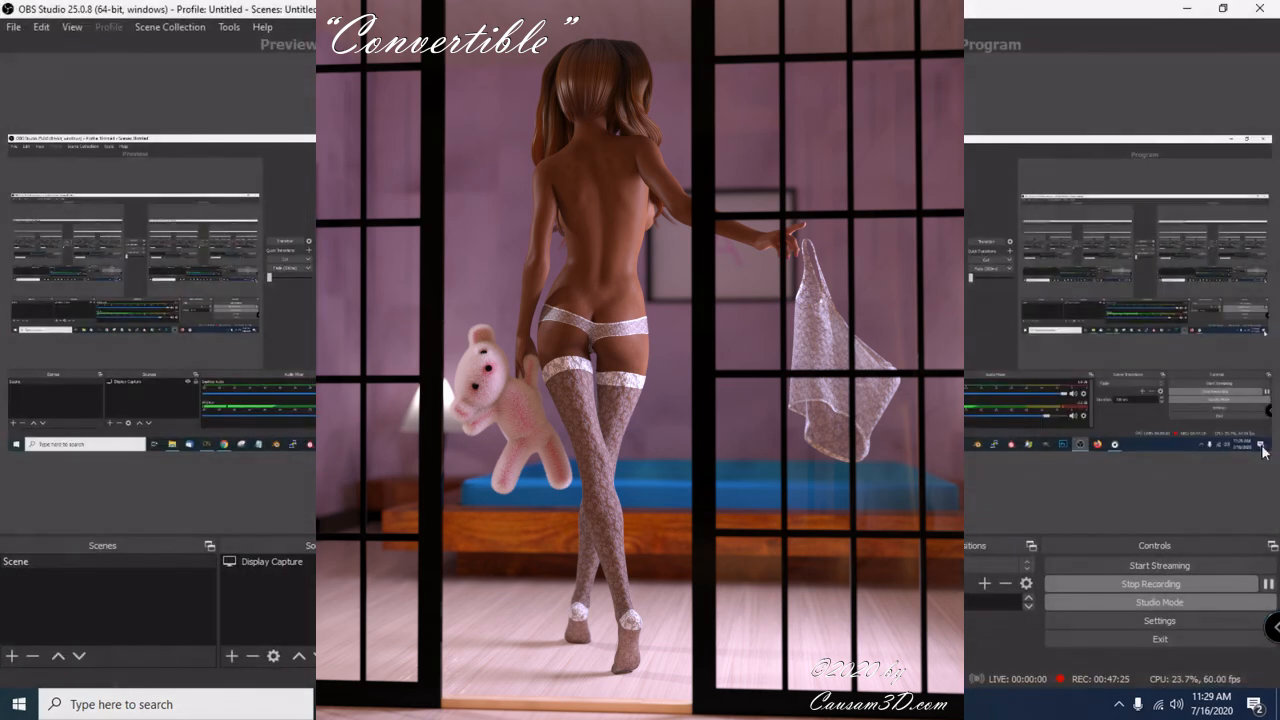